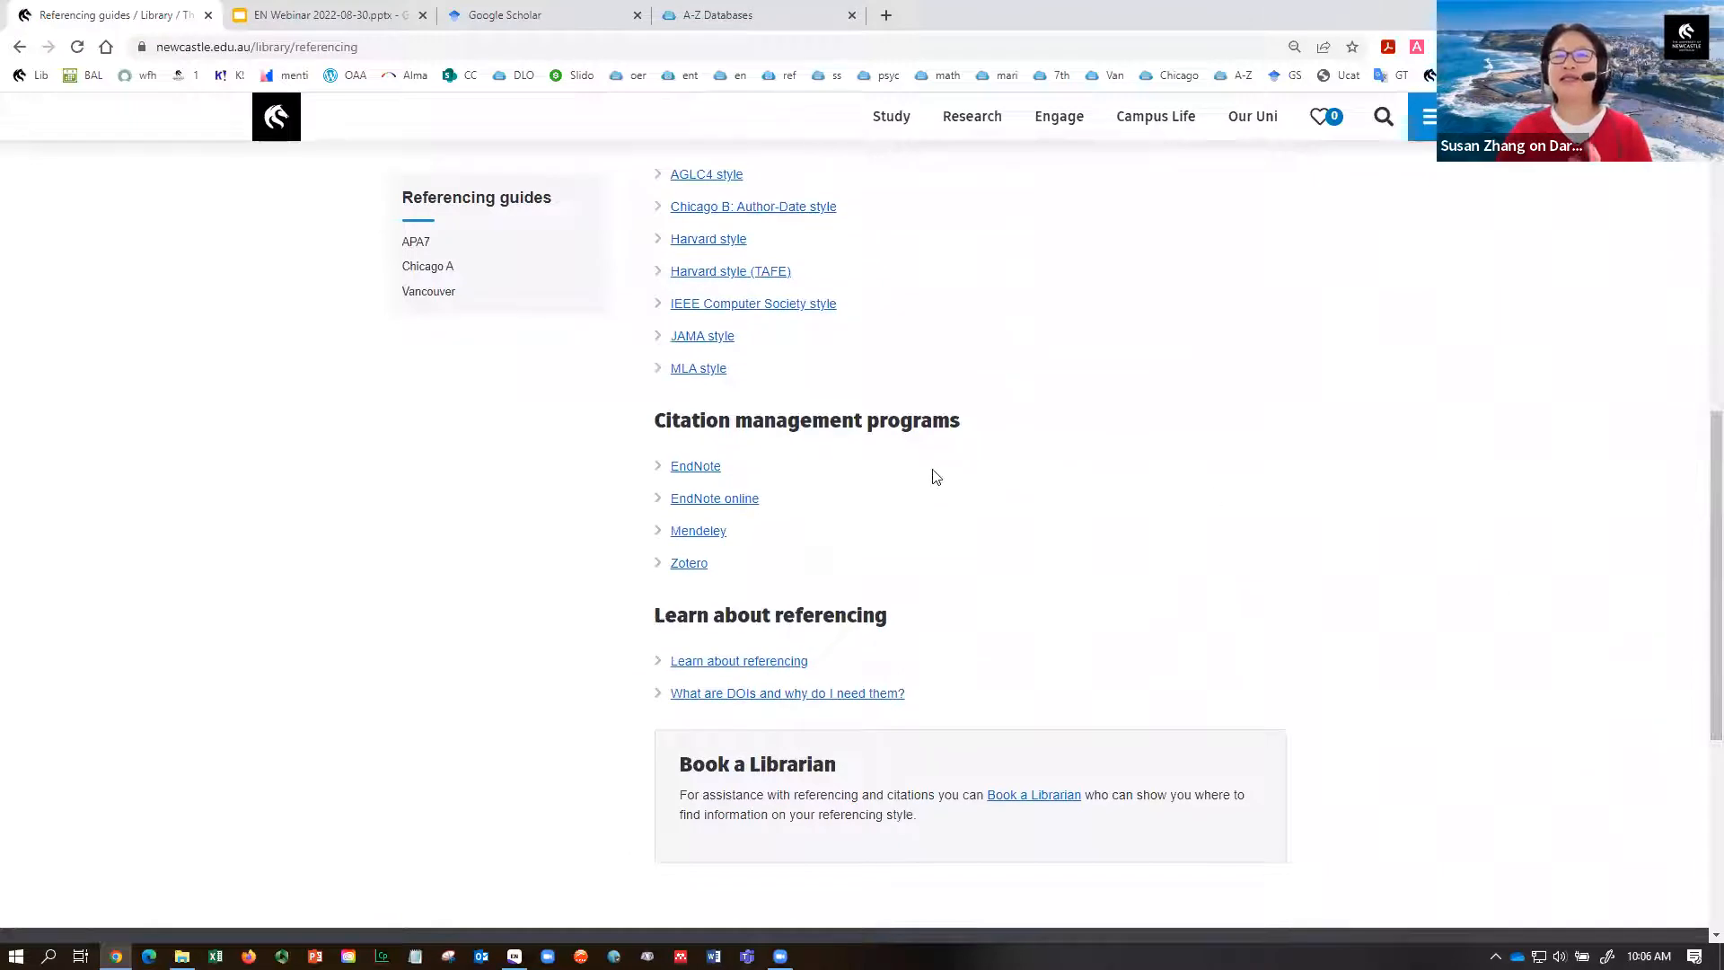
- Open the library's EndNote 20 Getting started guide and scroll through its contents
{"action": "left_click", "coordinate": [706, 468]}
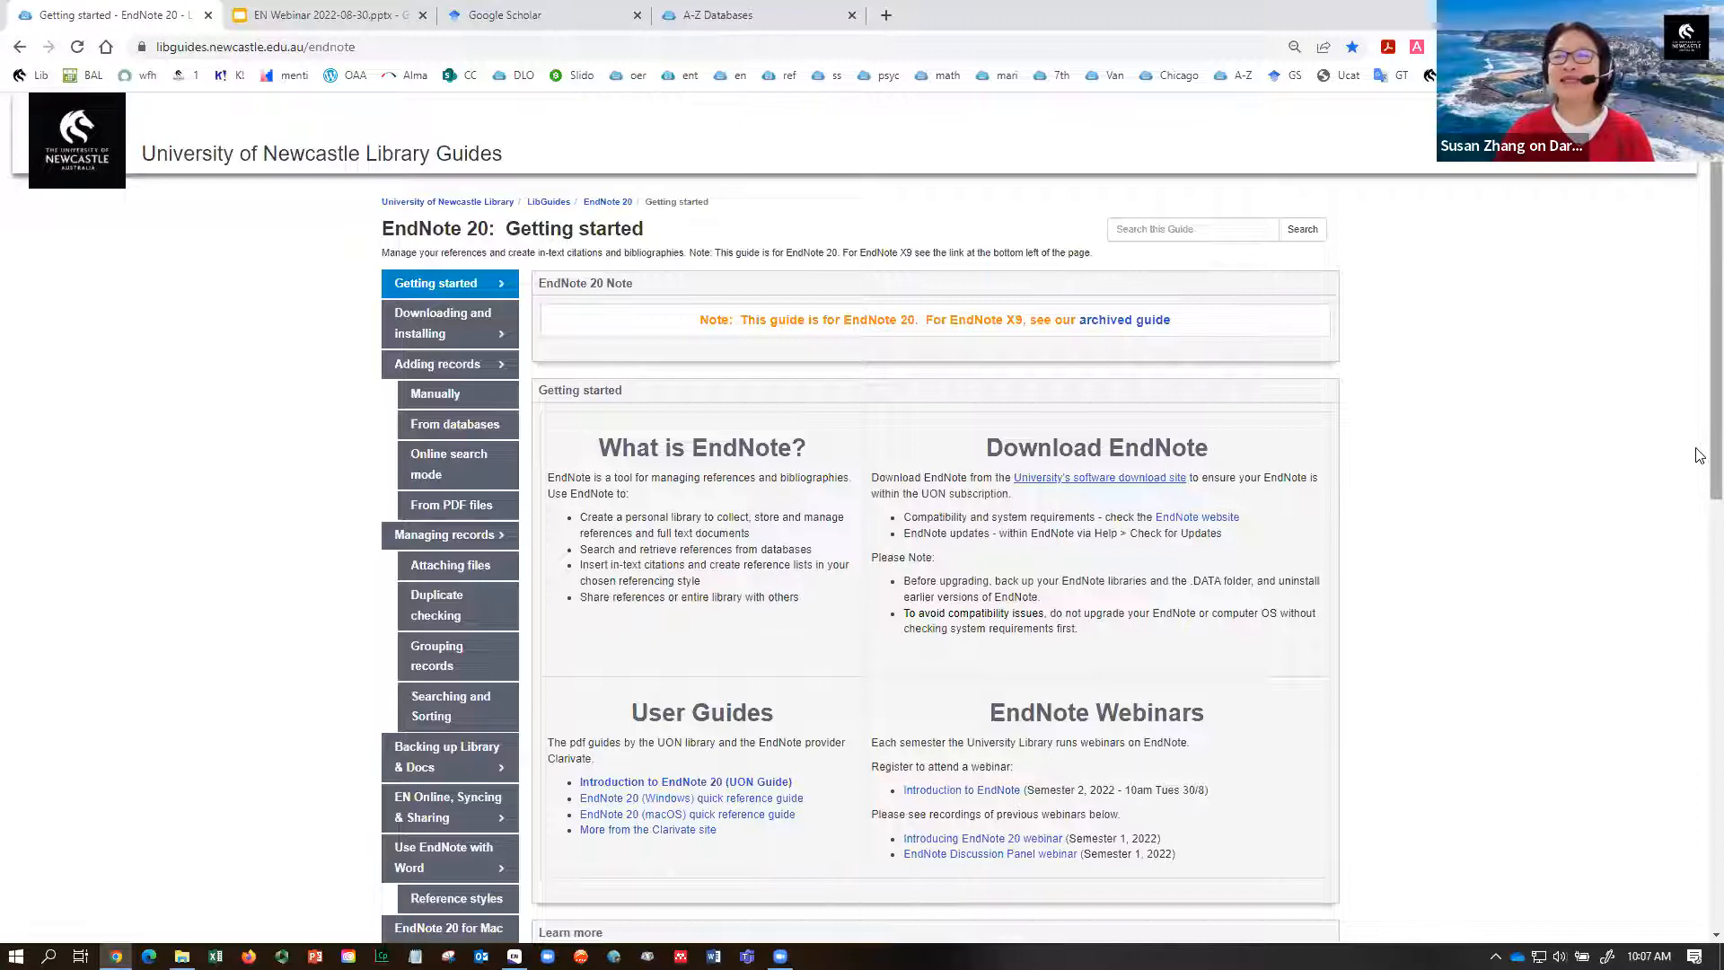
{"action": "scroll", "coordinate": [1652, 476], "scroll_direction": "down", "scroll_amount": 1}
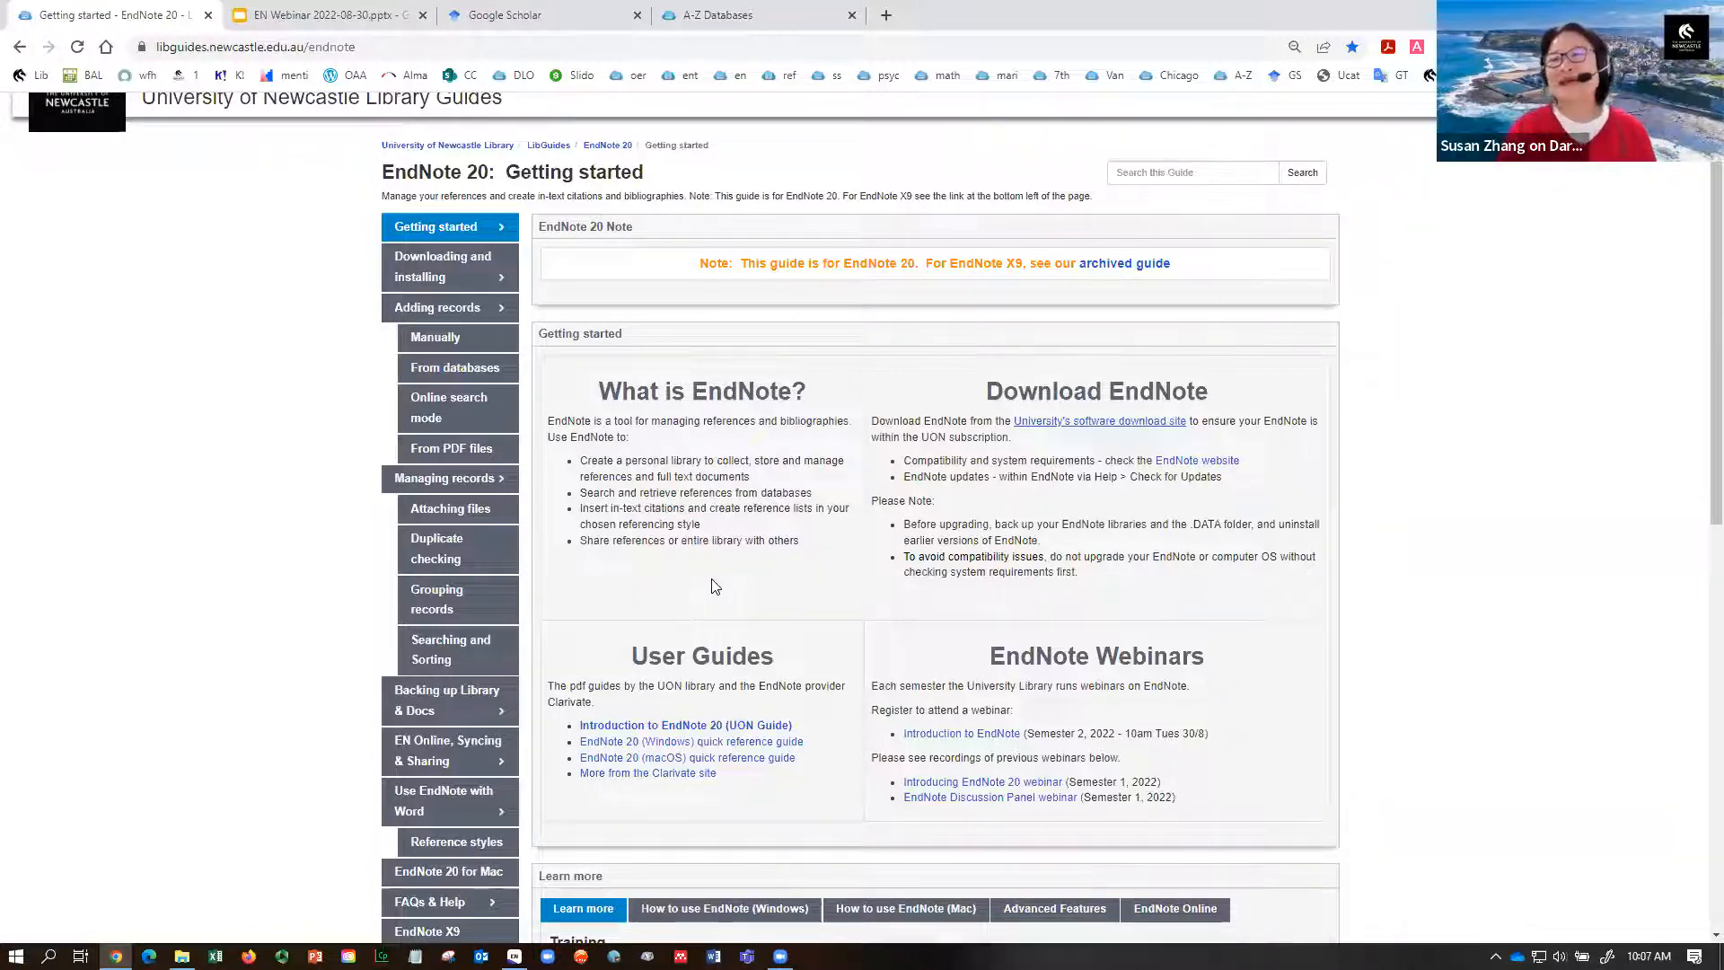
{"action": "scroll", "coordinate": [1697, 485], "scroll_direction": "down", "scroll_amount": 2}
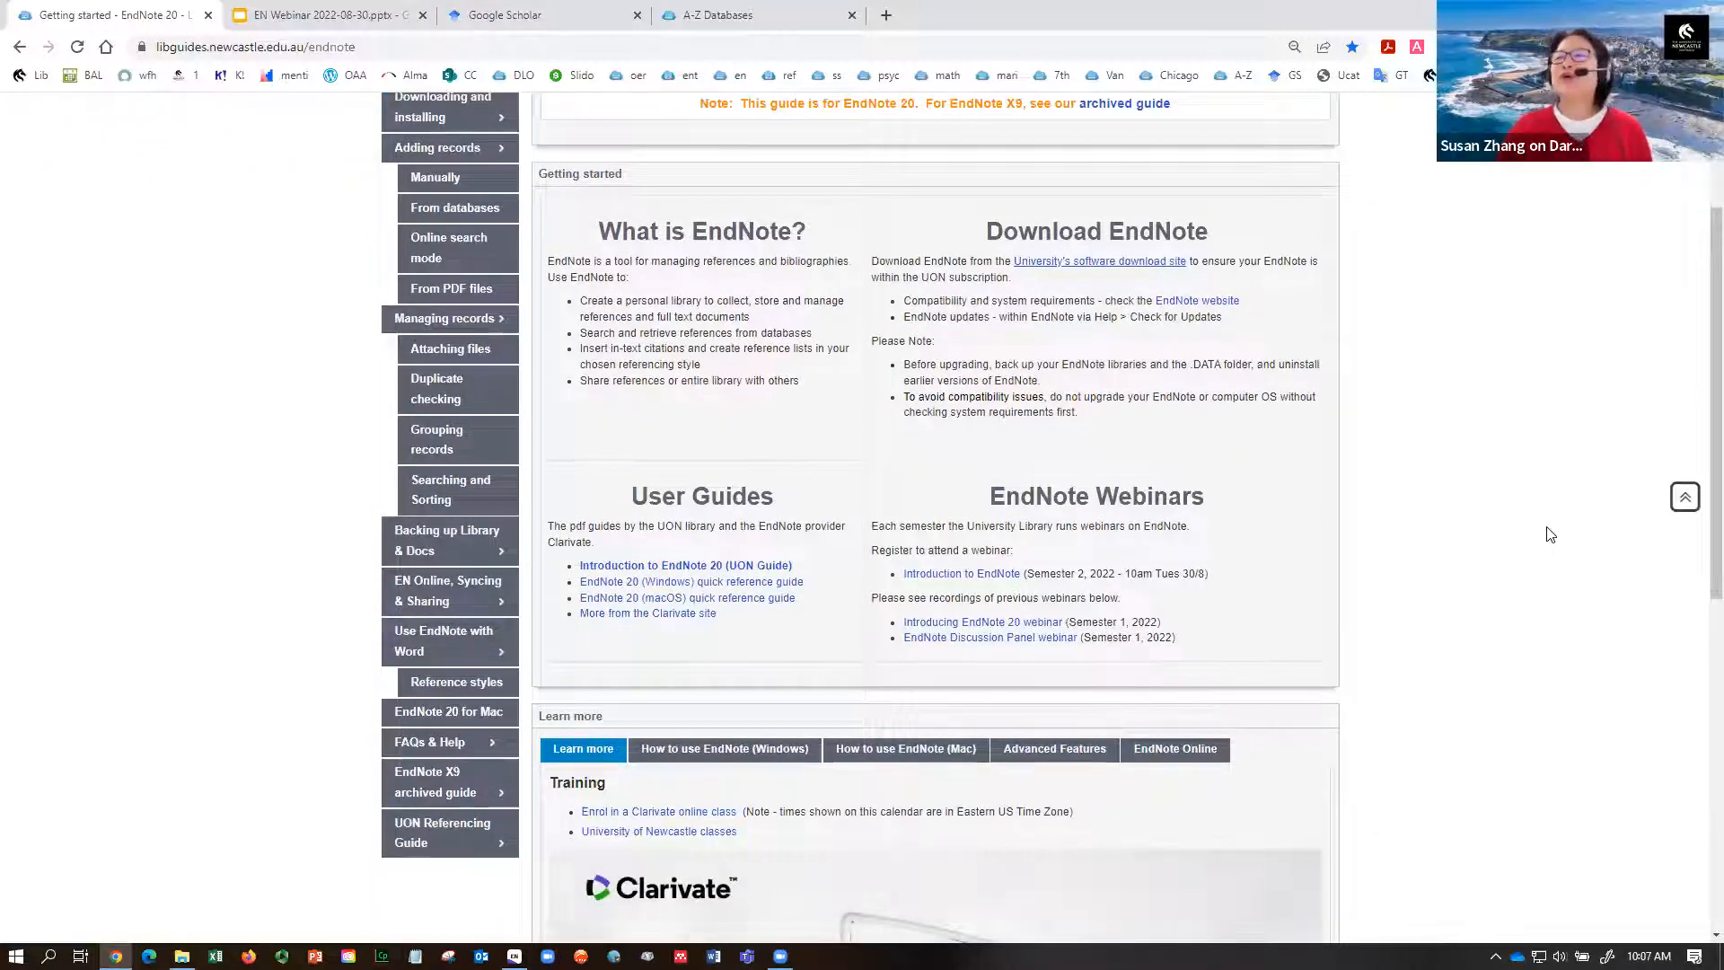
{"action": "scroll", "coordinate": [1699, 398], "scroll_direction": "up", "scroll_amount": 1}
{"action": "scroll", "coordinate": [1699, 398], "scroll_direction": "up", "scroll_amount": 1}
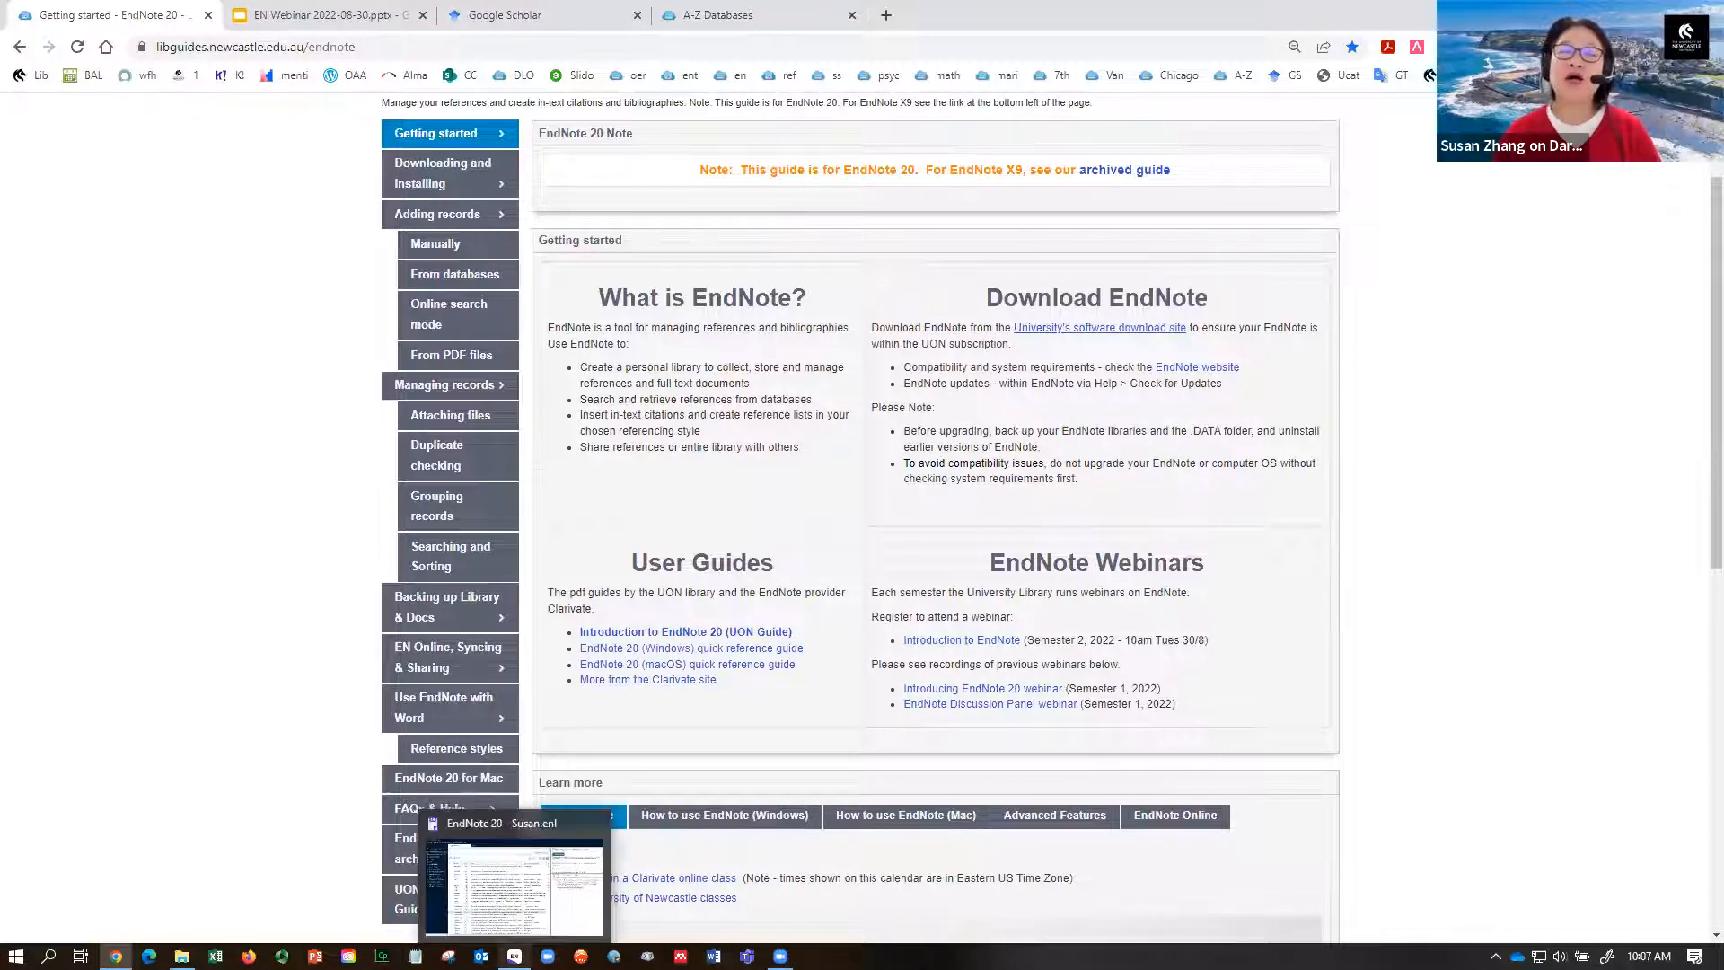
- Bring the EndNote library window to the front and widen its reference list slightly
{"action": "left_click", "coordinate": [514, 956]}
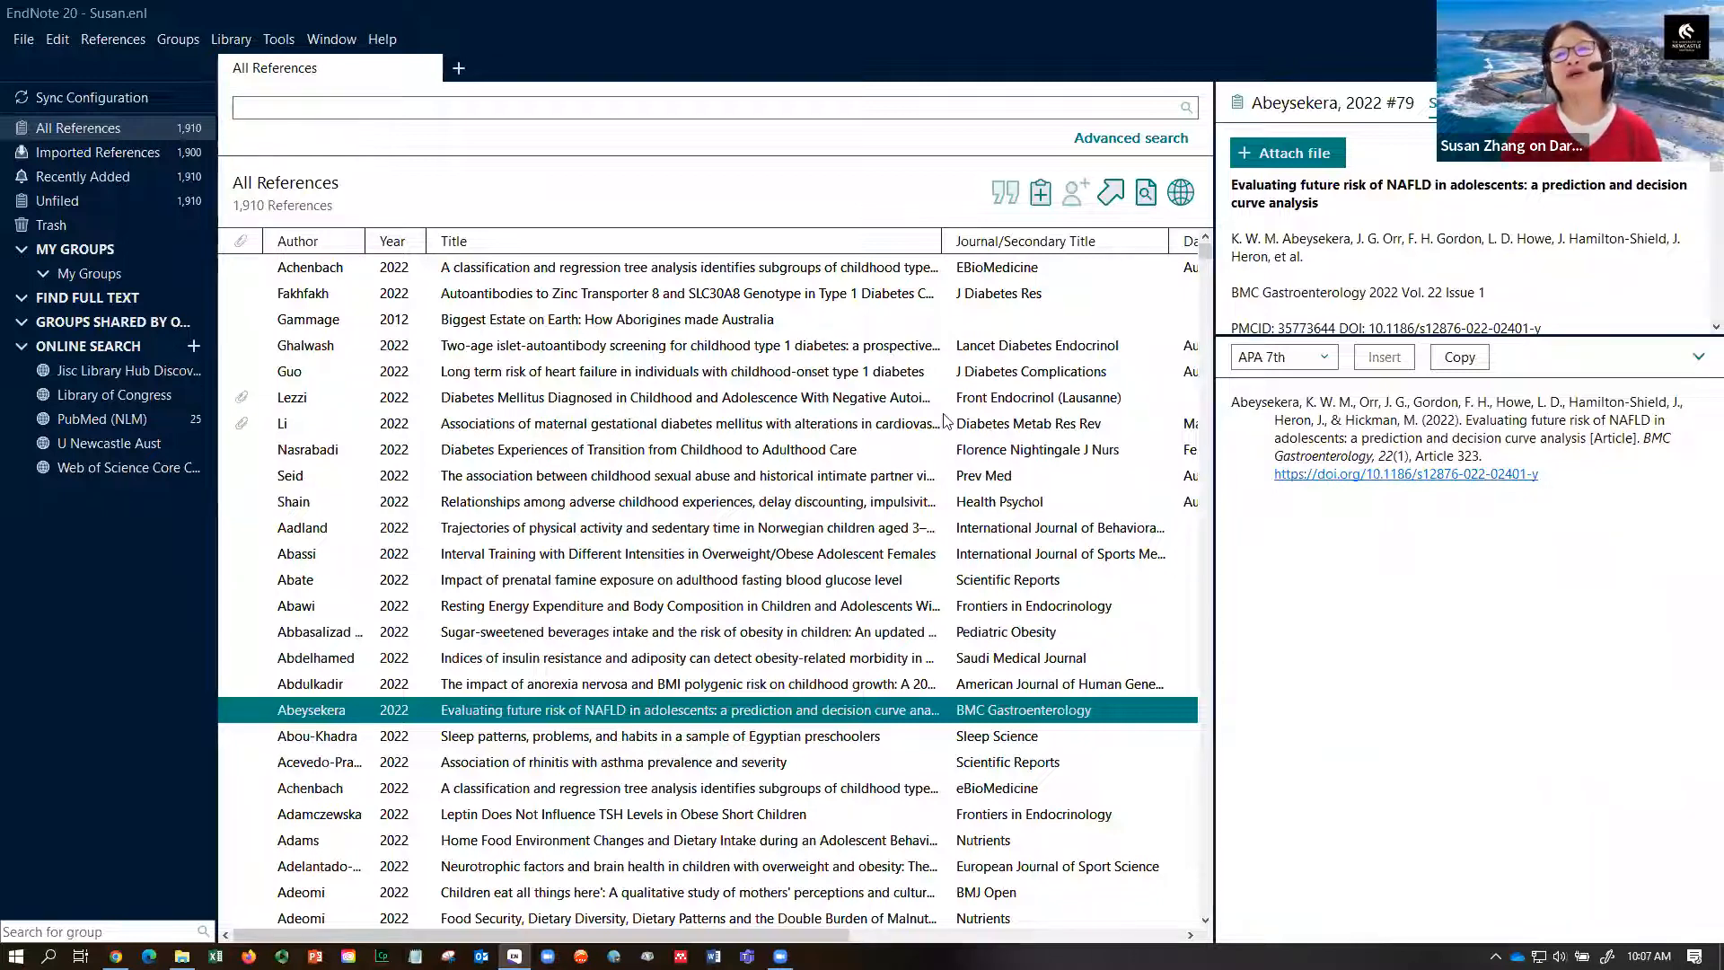
{"action": "left_click_drag", "start_coordinate": [1213, 442], "coordinate": [1262, 440]}
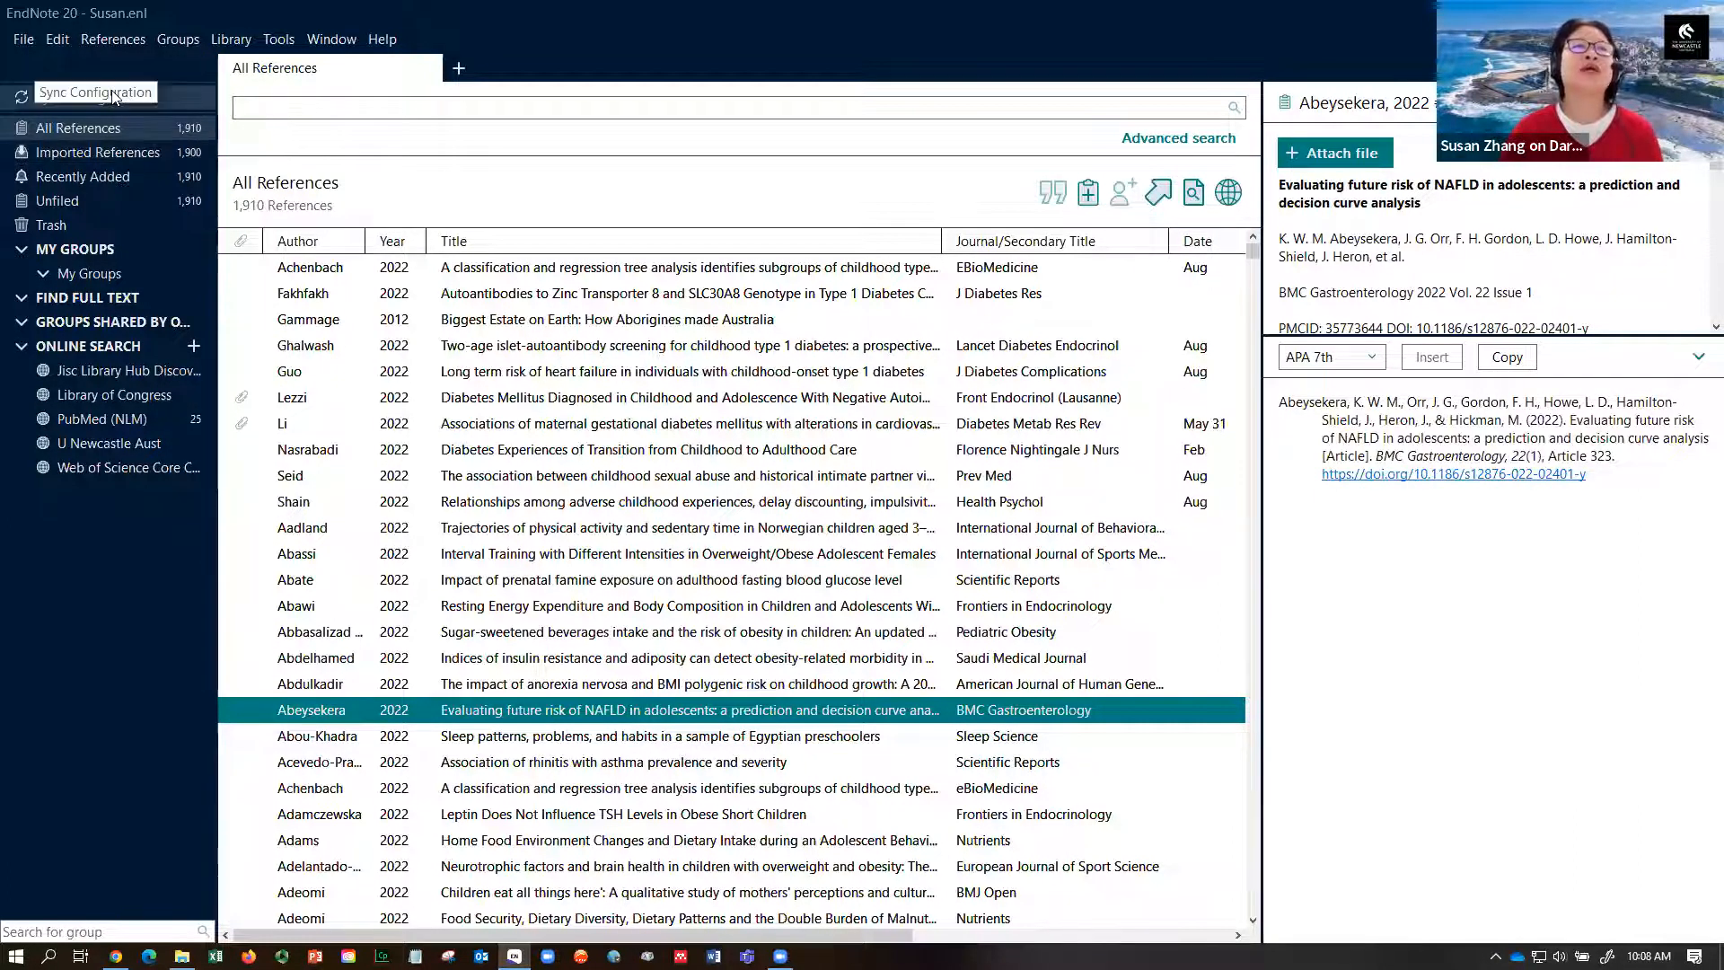
{"action": "left_click", "coordinate": [20, 40]}
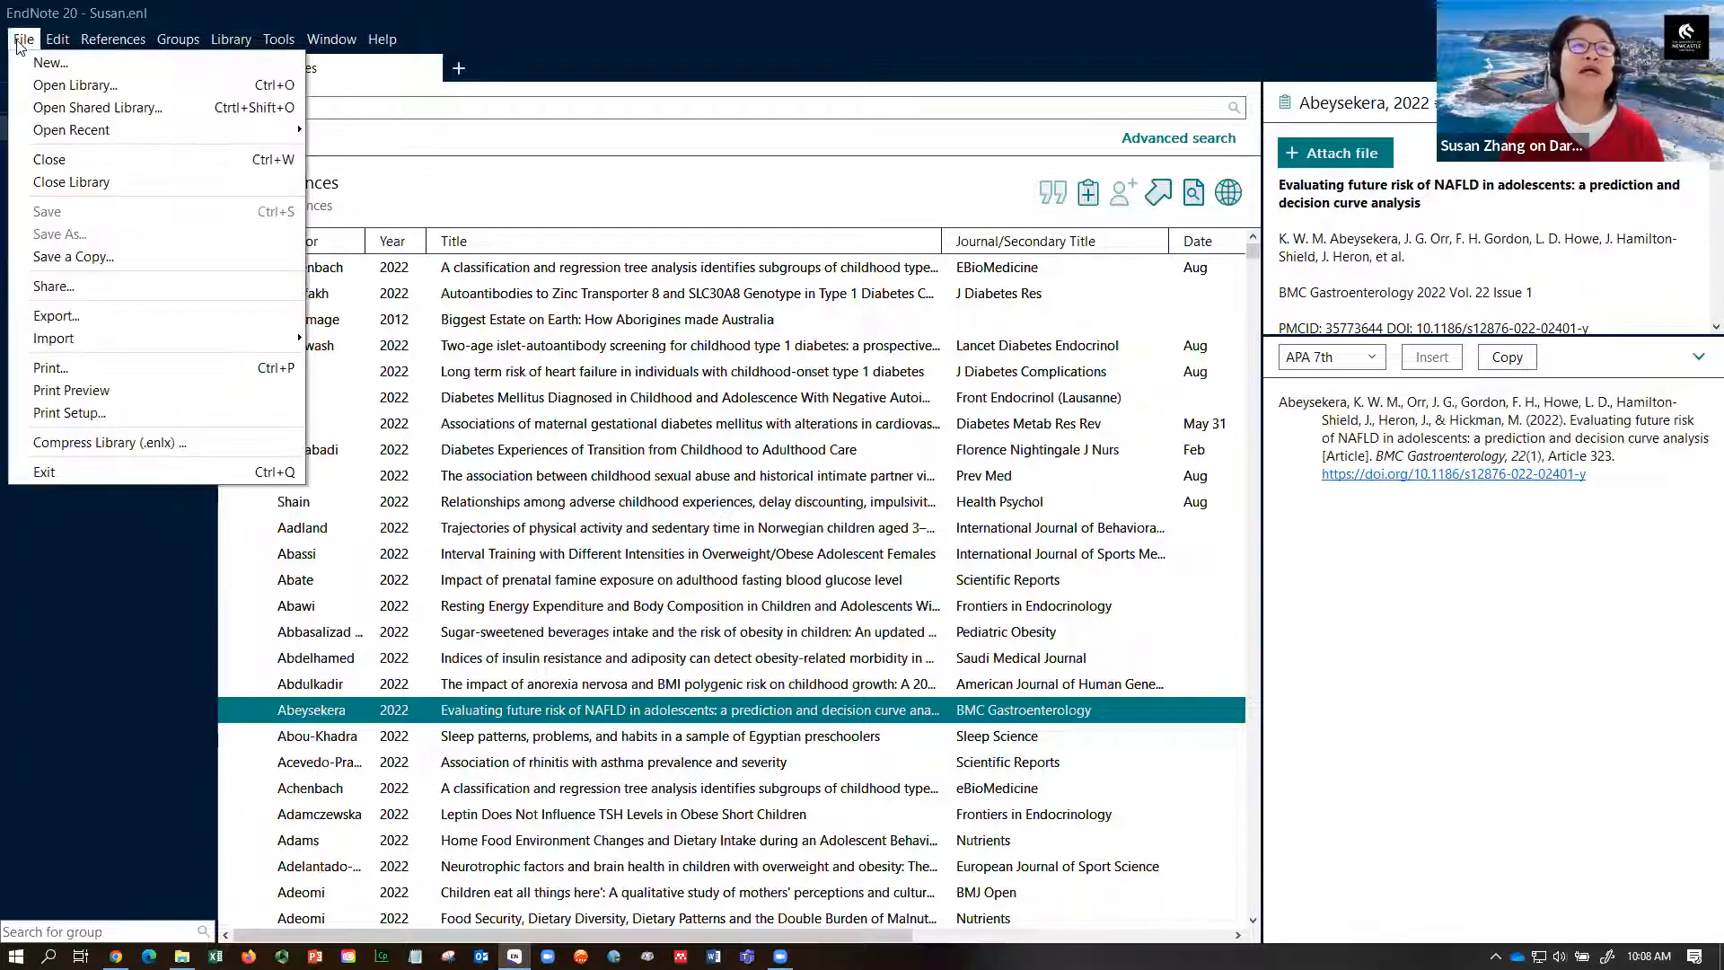
- Start a new reference library from File > New, with the save dialog in Documents
{"action": "left_click", "coordinate": [50, 62]}
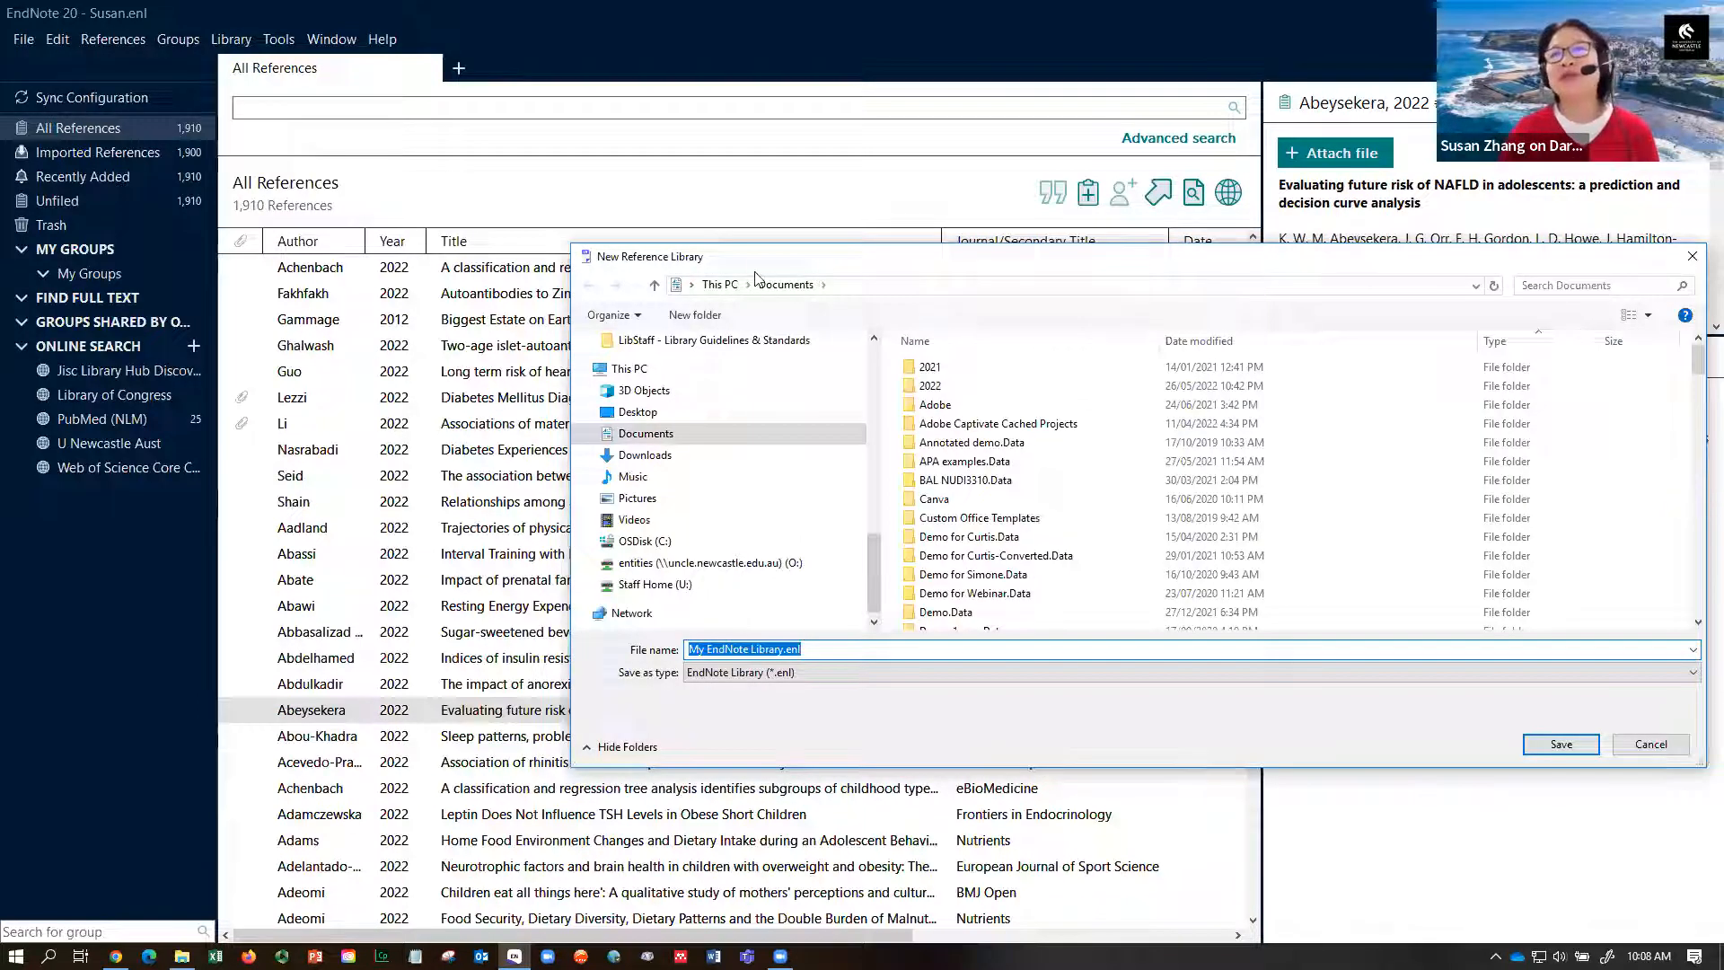
{"action": "left_click_drag", "start_coordinate": [894, 268], "coordinate": [693, 225]}
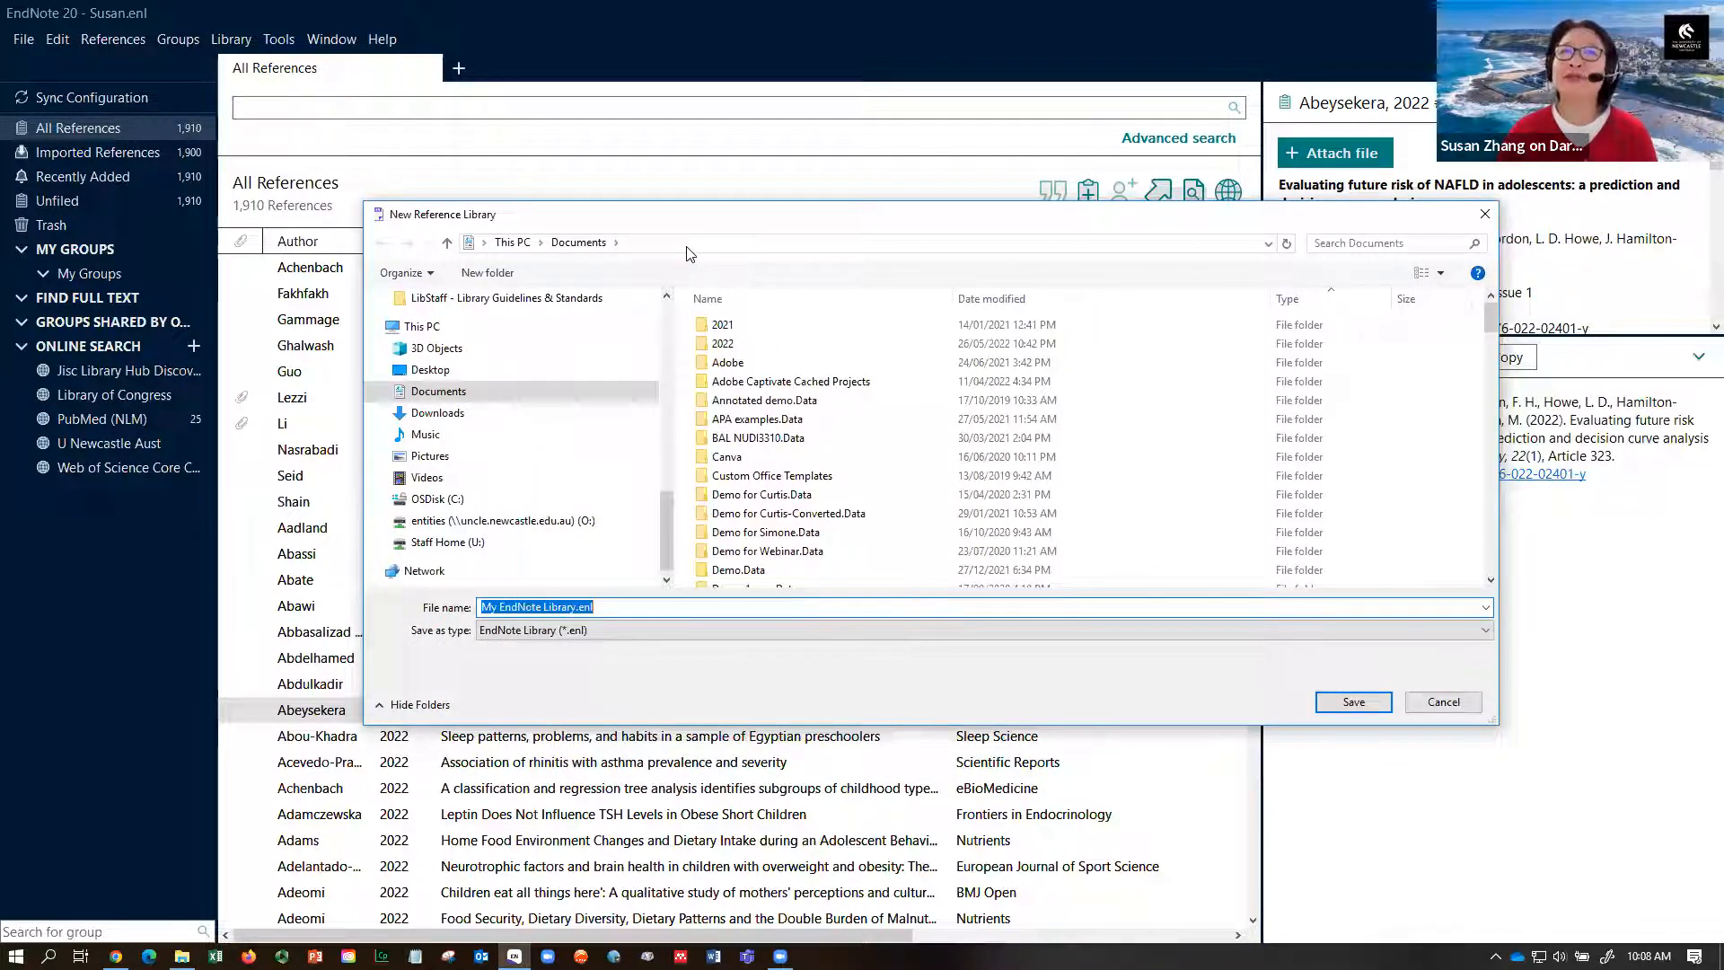
{"action": "left_click", "coordinate": [688, 245]}
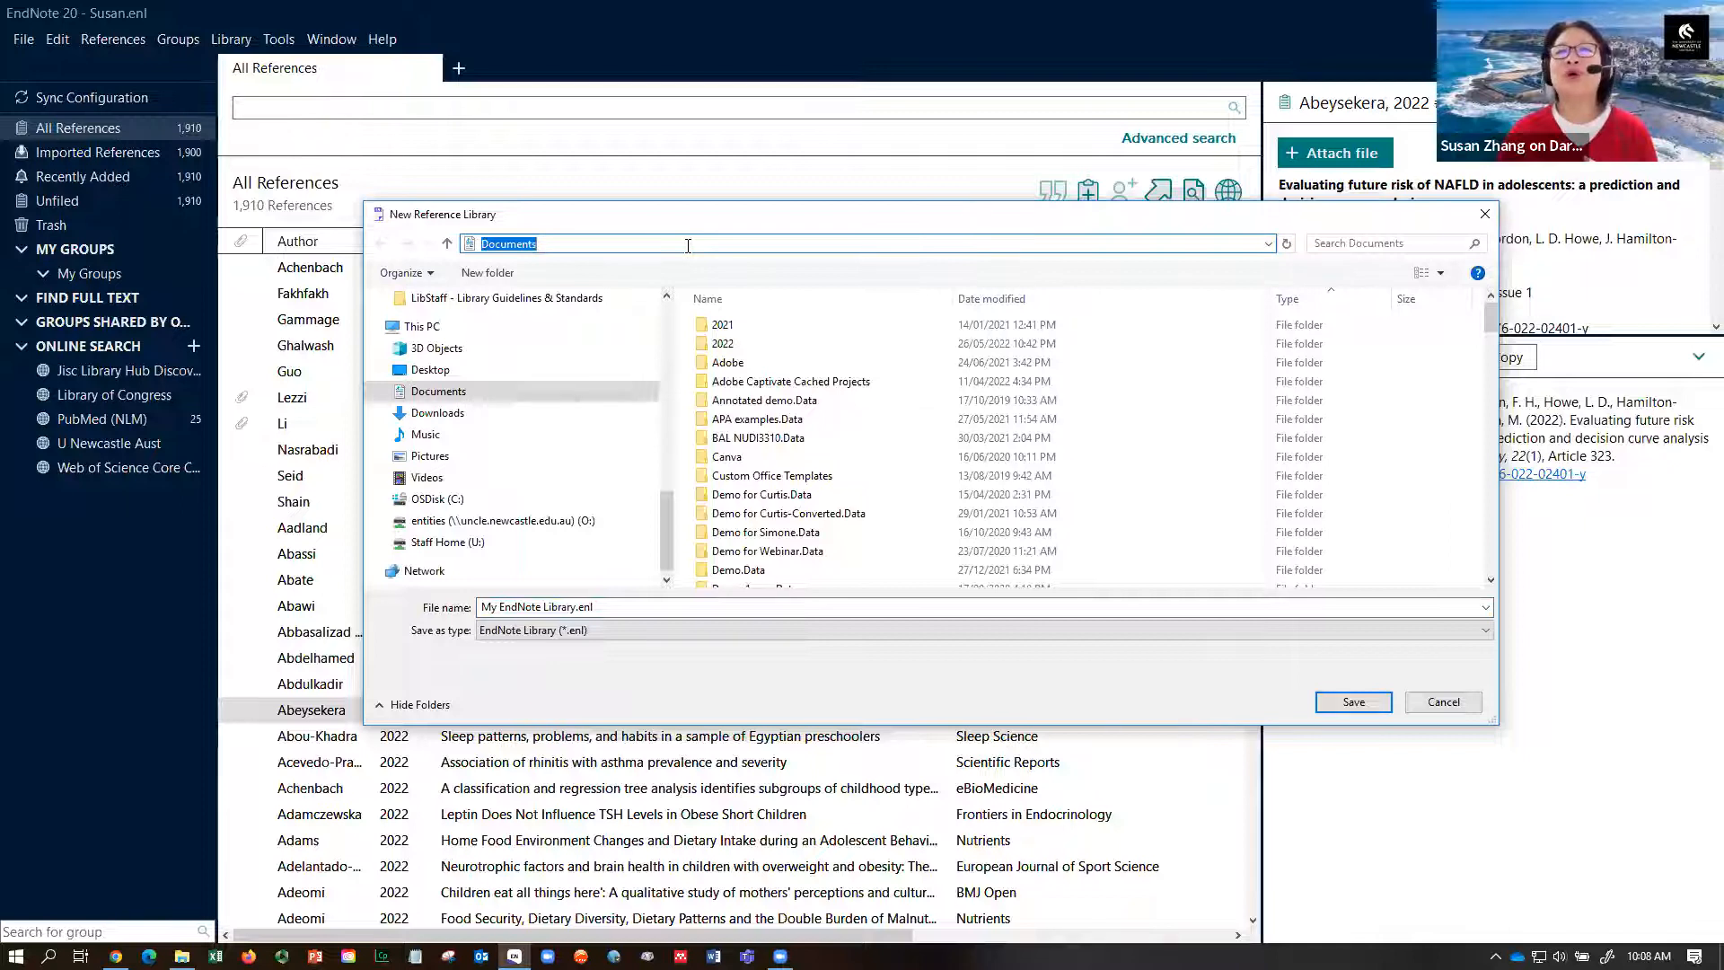
{"action": "left_click", "coordinate": [1268, 243]}
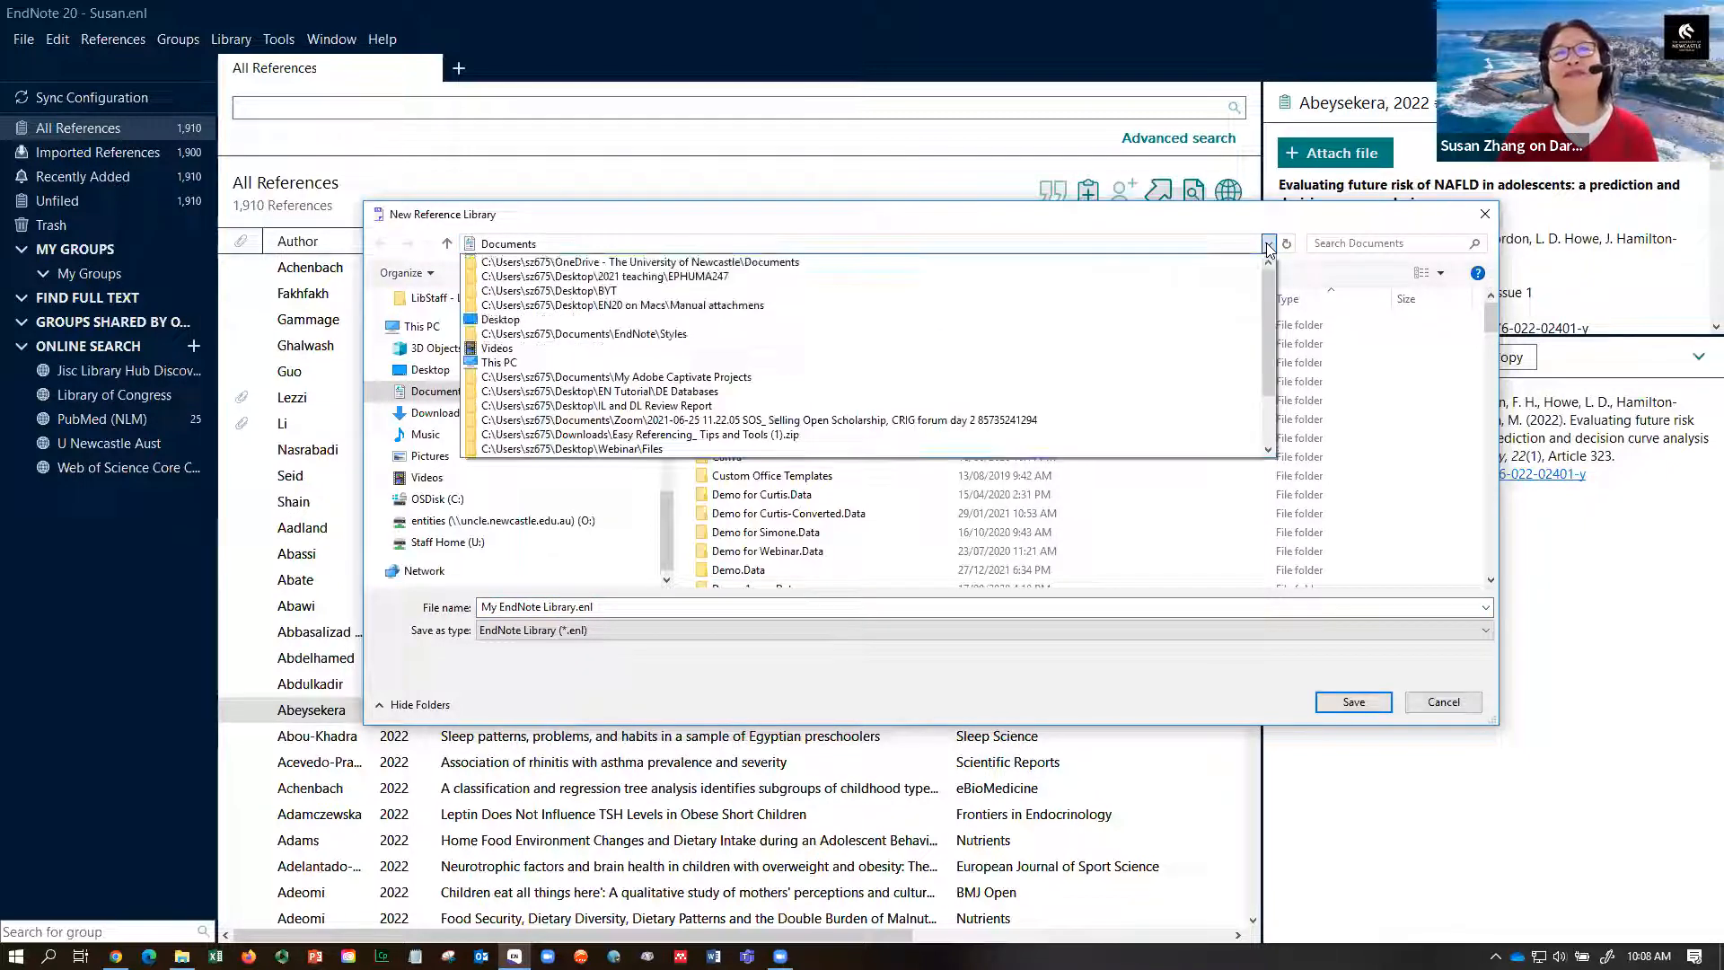
{"action": "left_click", "coordinate": [983, 225]}
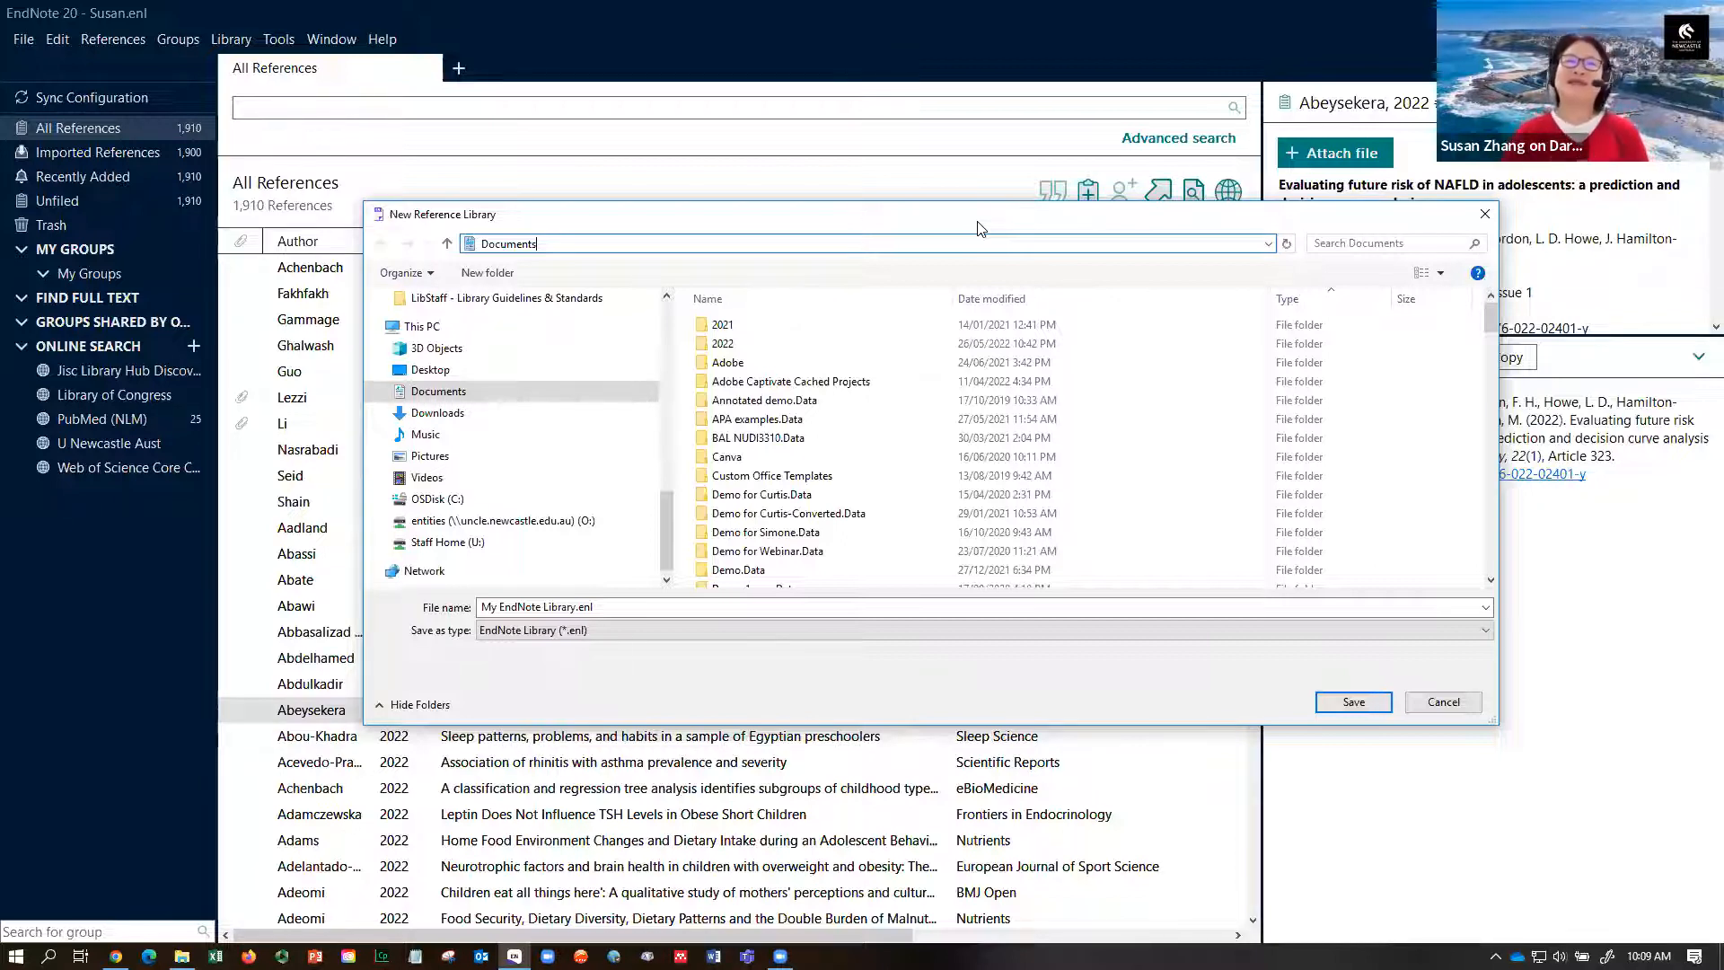
- Point the new library to the Desktop, enter a new file name, then cancel without saving
{"action": "left_click", "coordinate": [431, 370]}
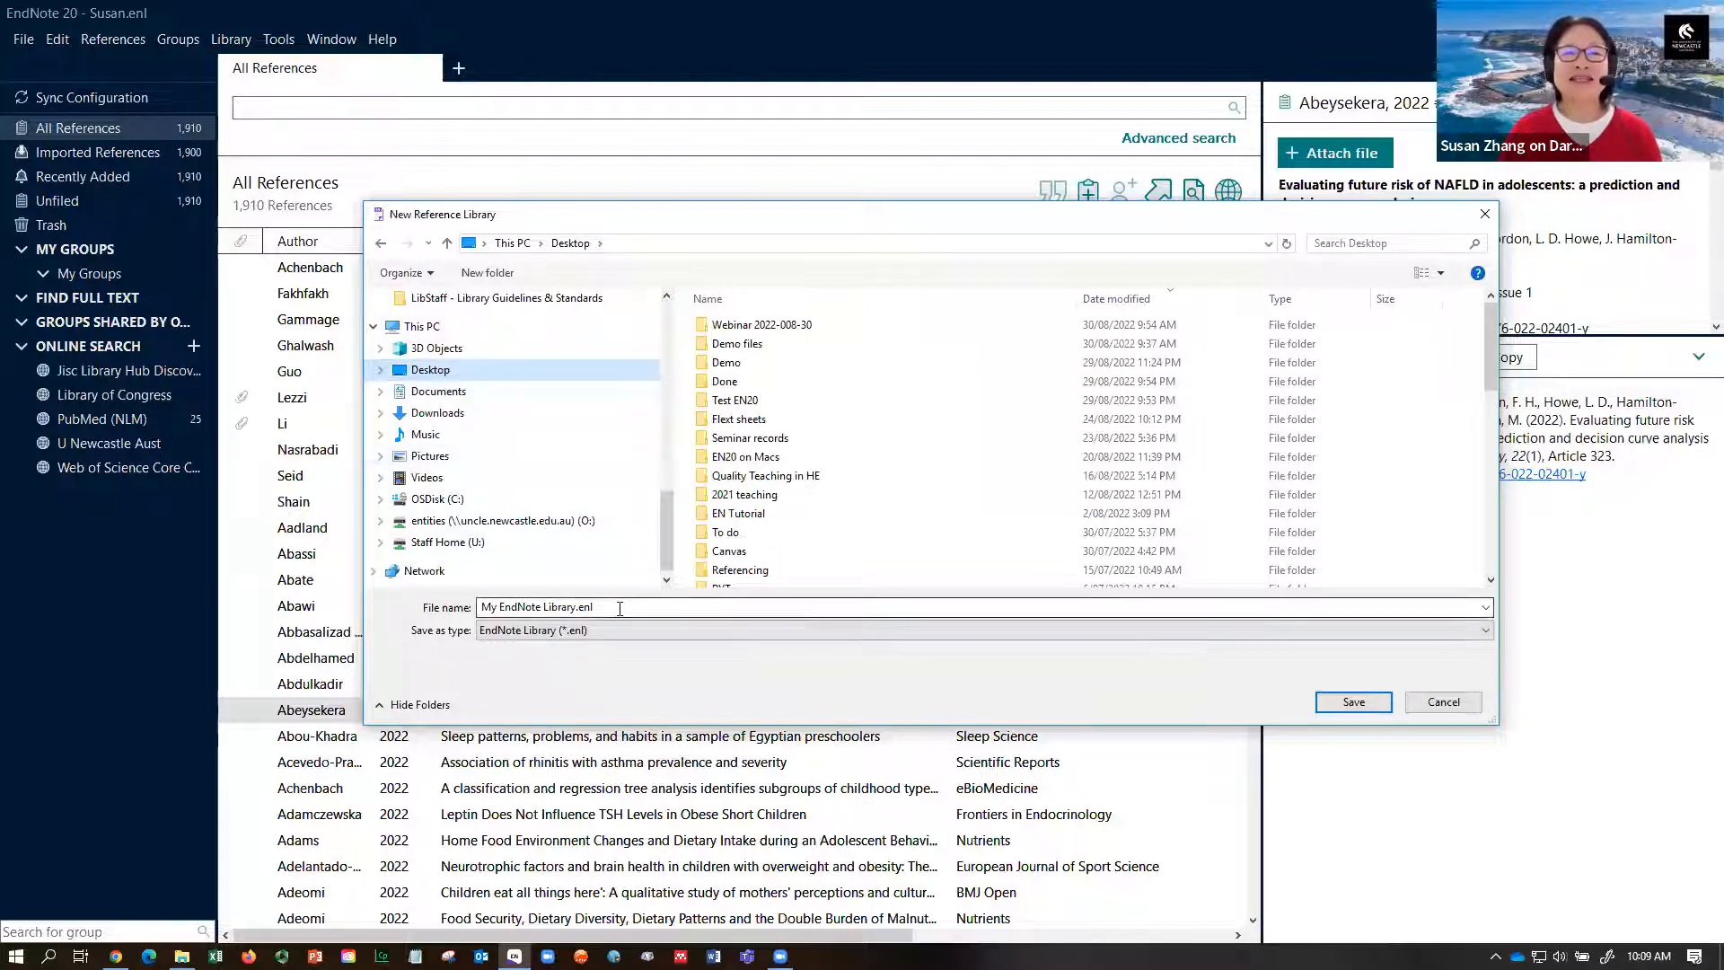
{"action": "left_click", "coordinate": [620, 609]}
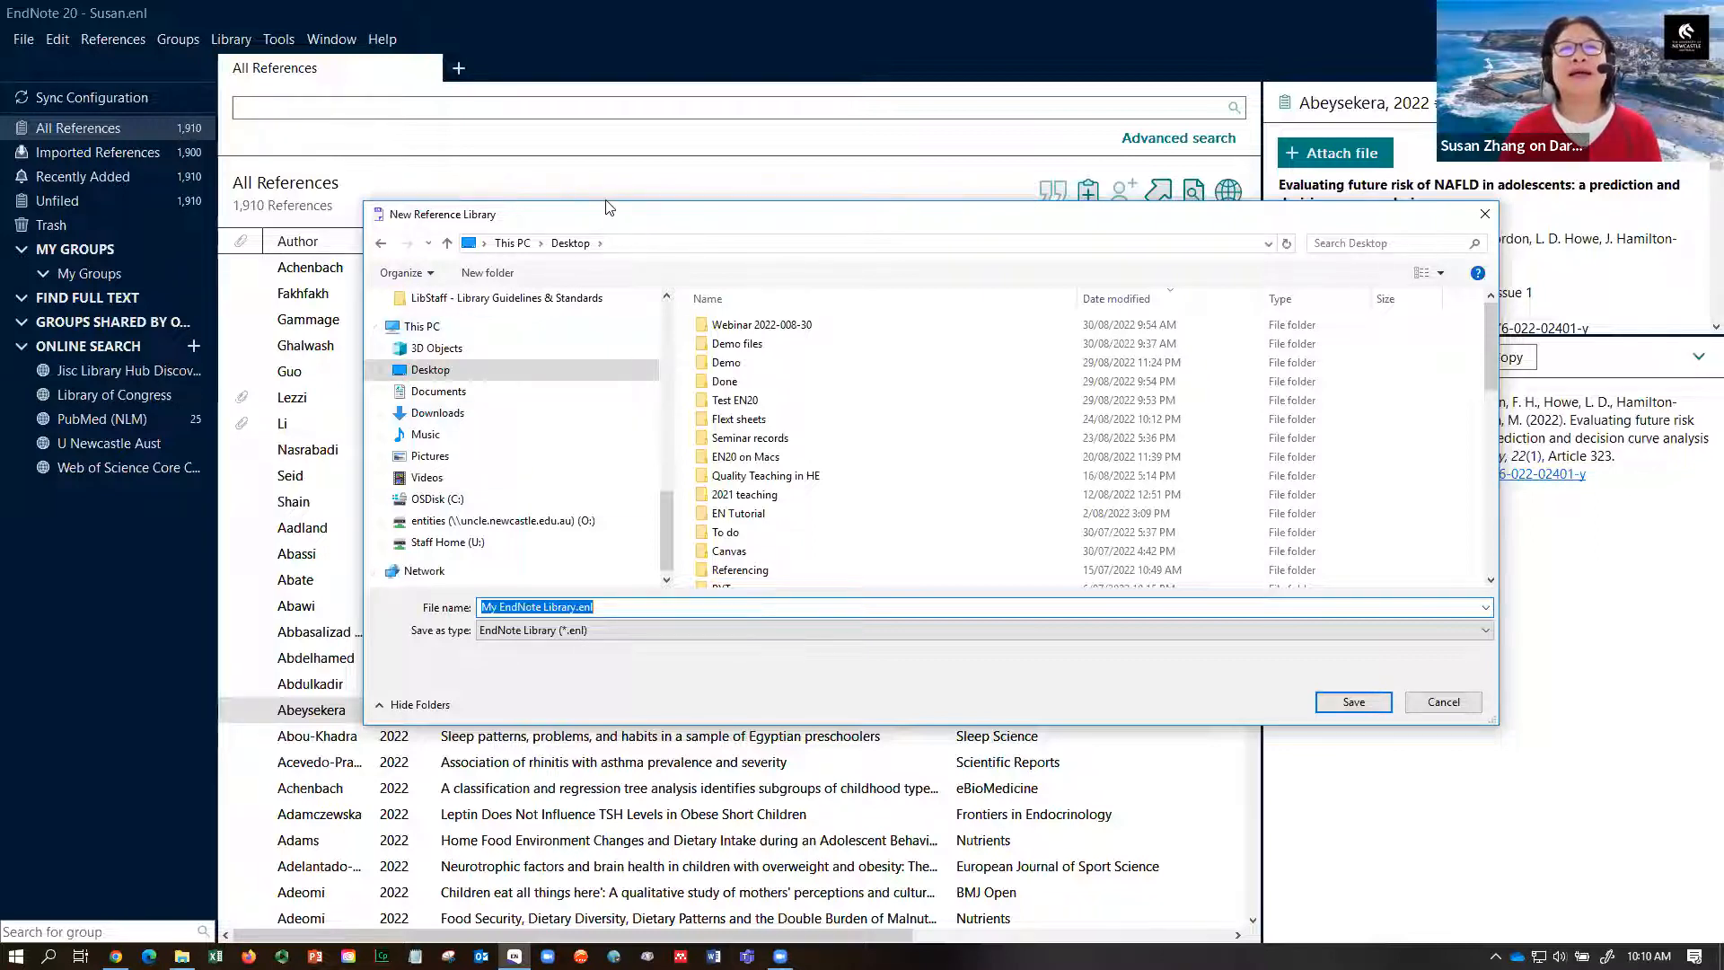
{"action": "left_click_drag", "start_coordinate": [608, 221], "coordinate": [576, 194]}
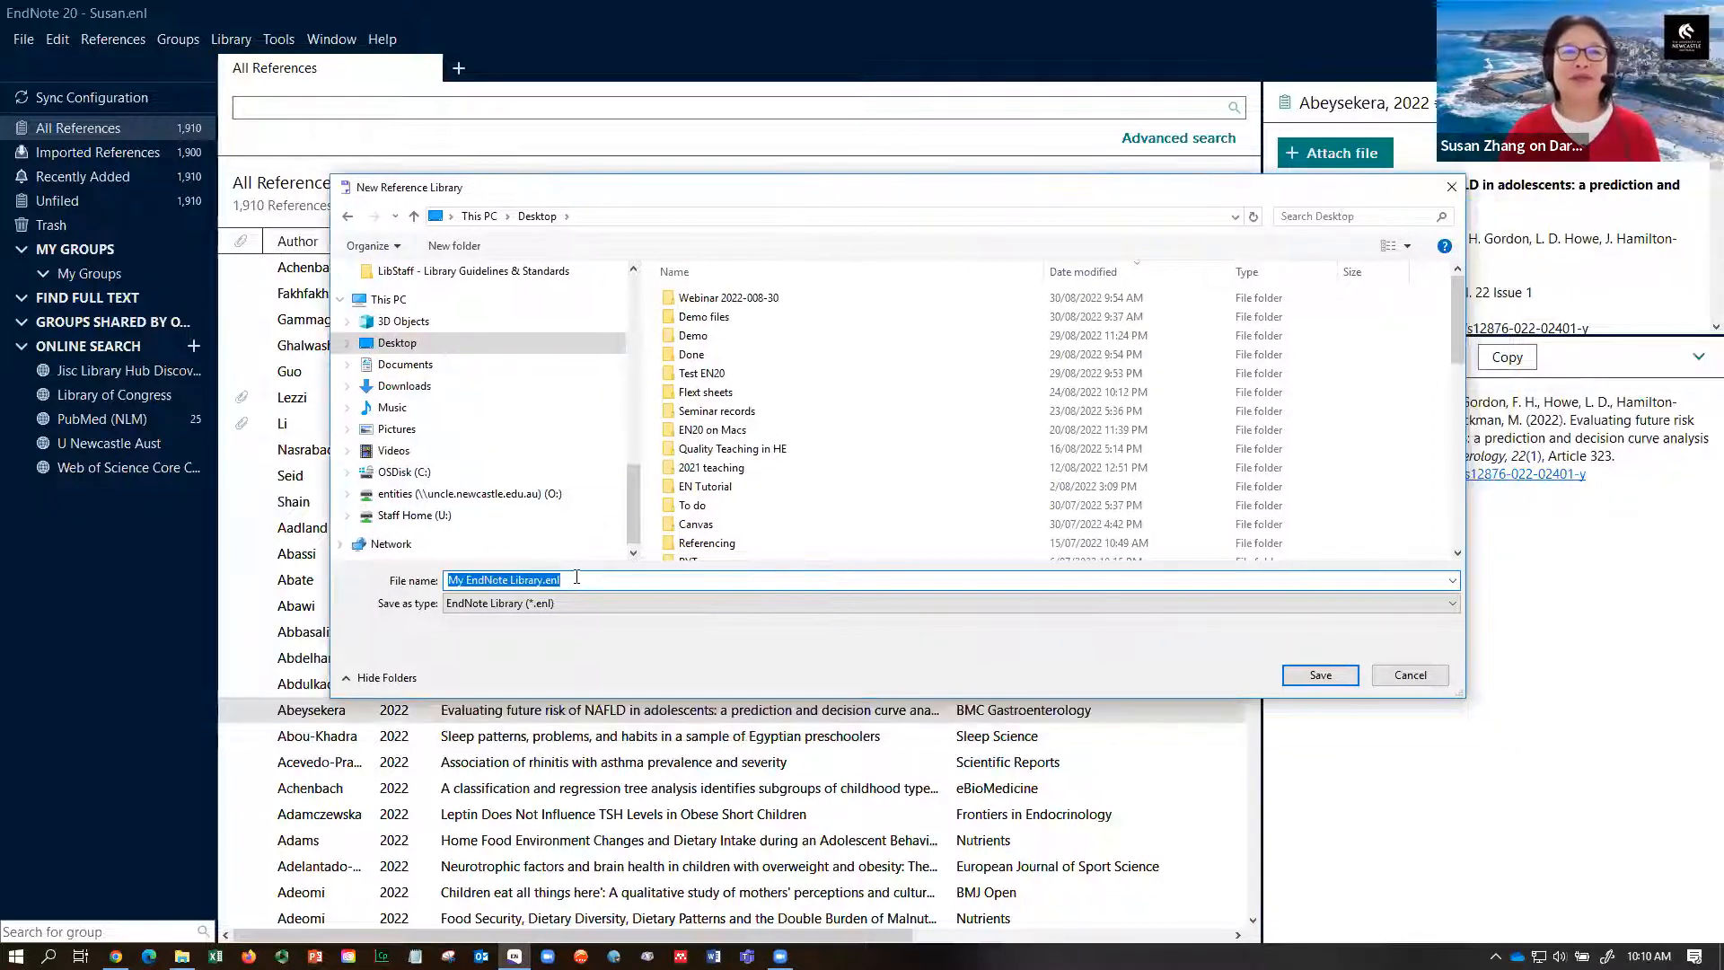
{"action": "type", "text": "Susan"}
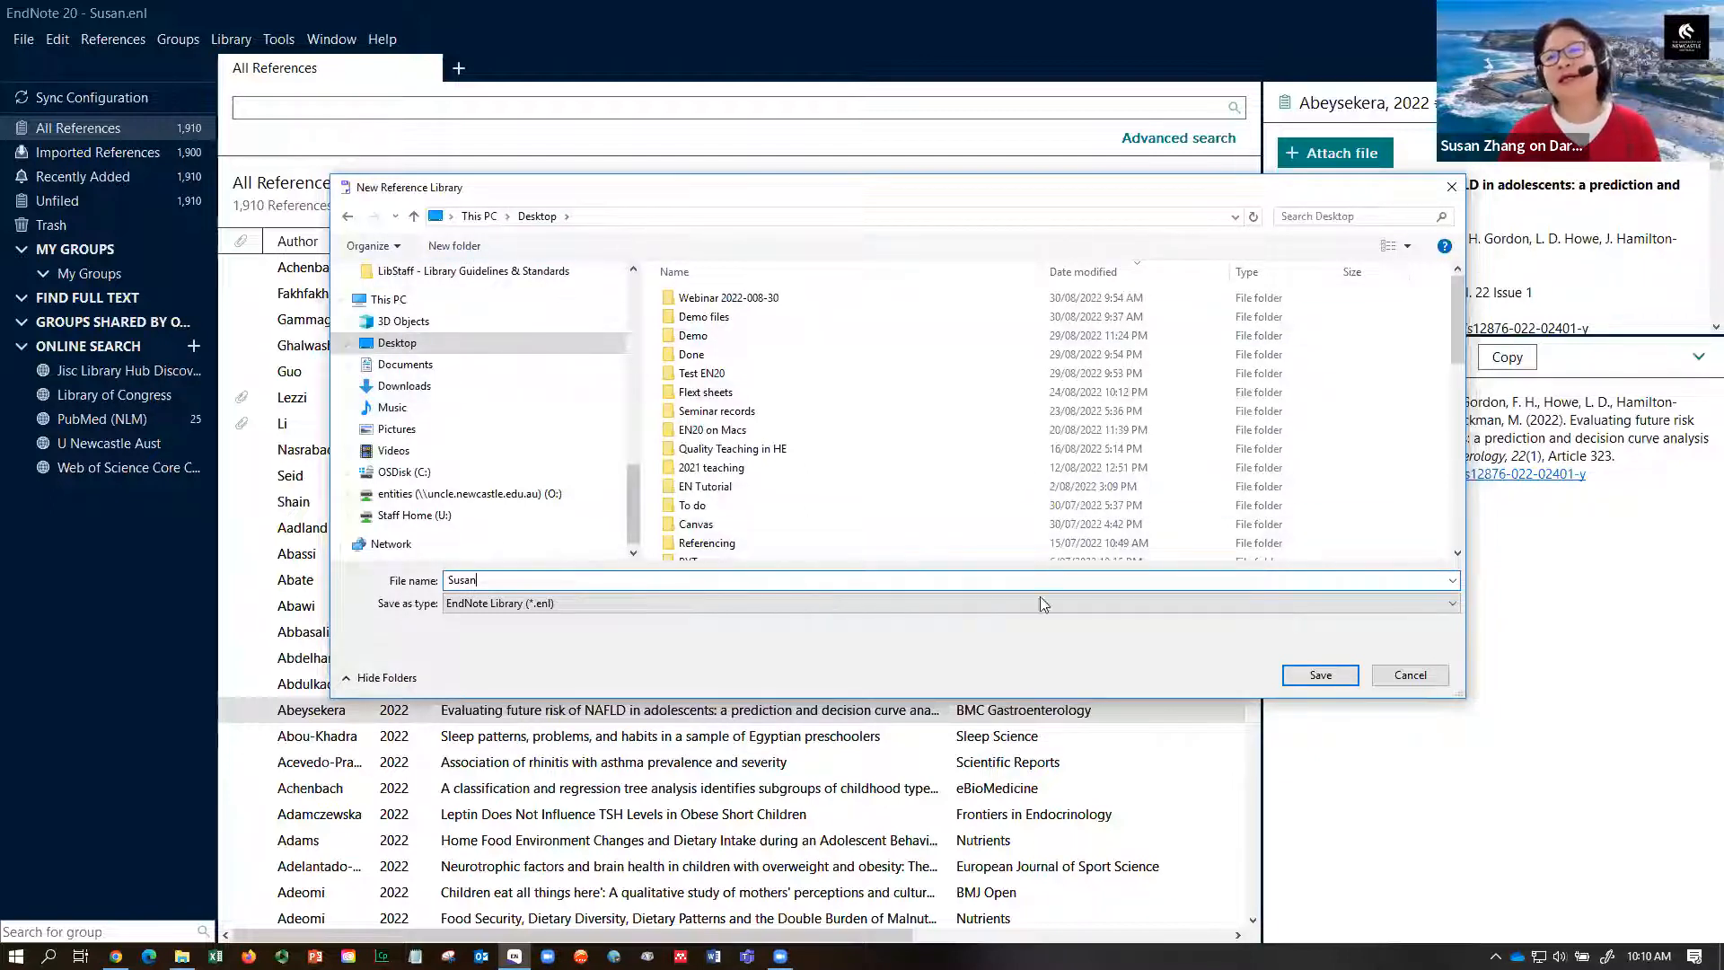
{"action": "left_click", "coordinate": [1411, 676]}
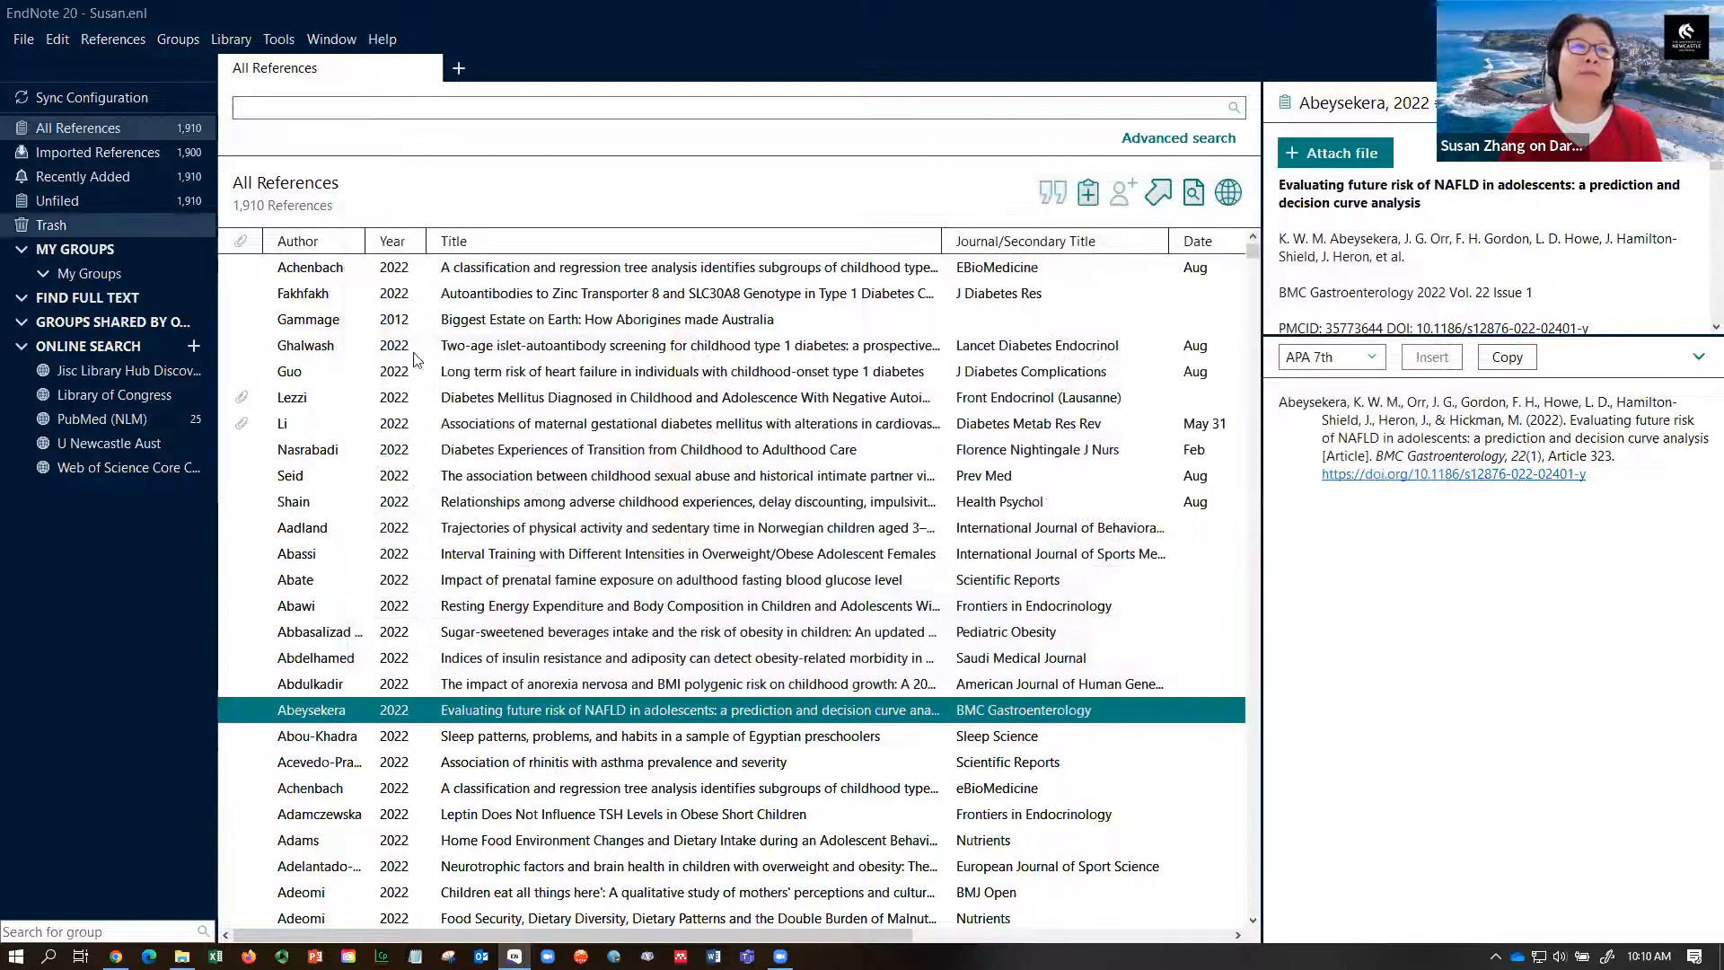
- Delete all 1,910 references and permanently empty the Trash, leaving 0 references
{"action": "left_click", "coordinate": [524, 396]}
{"action": "key", "text": "ctrl+a"}
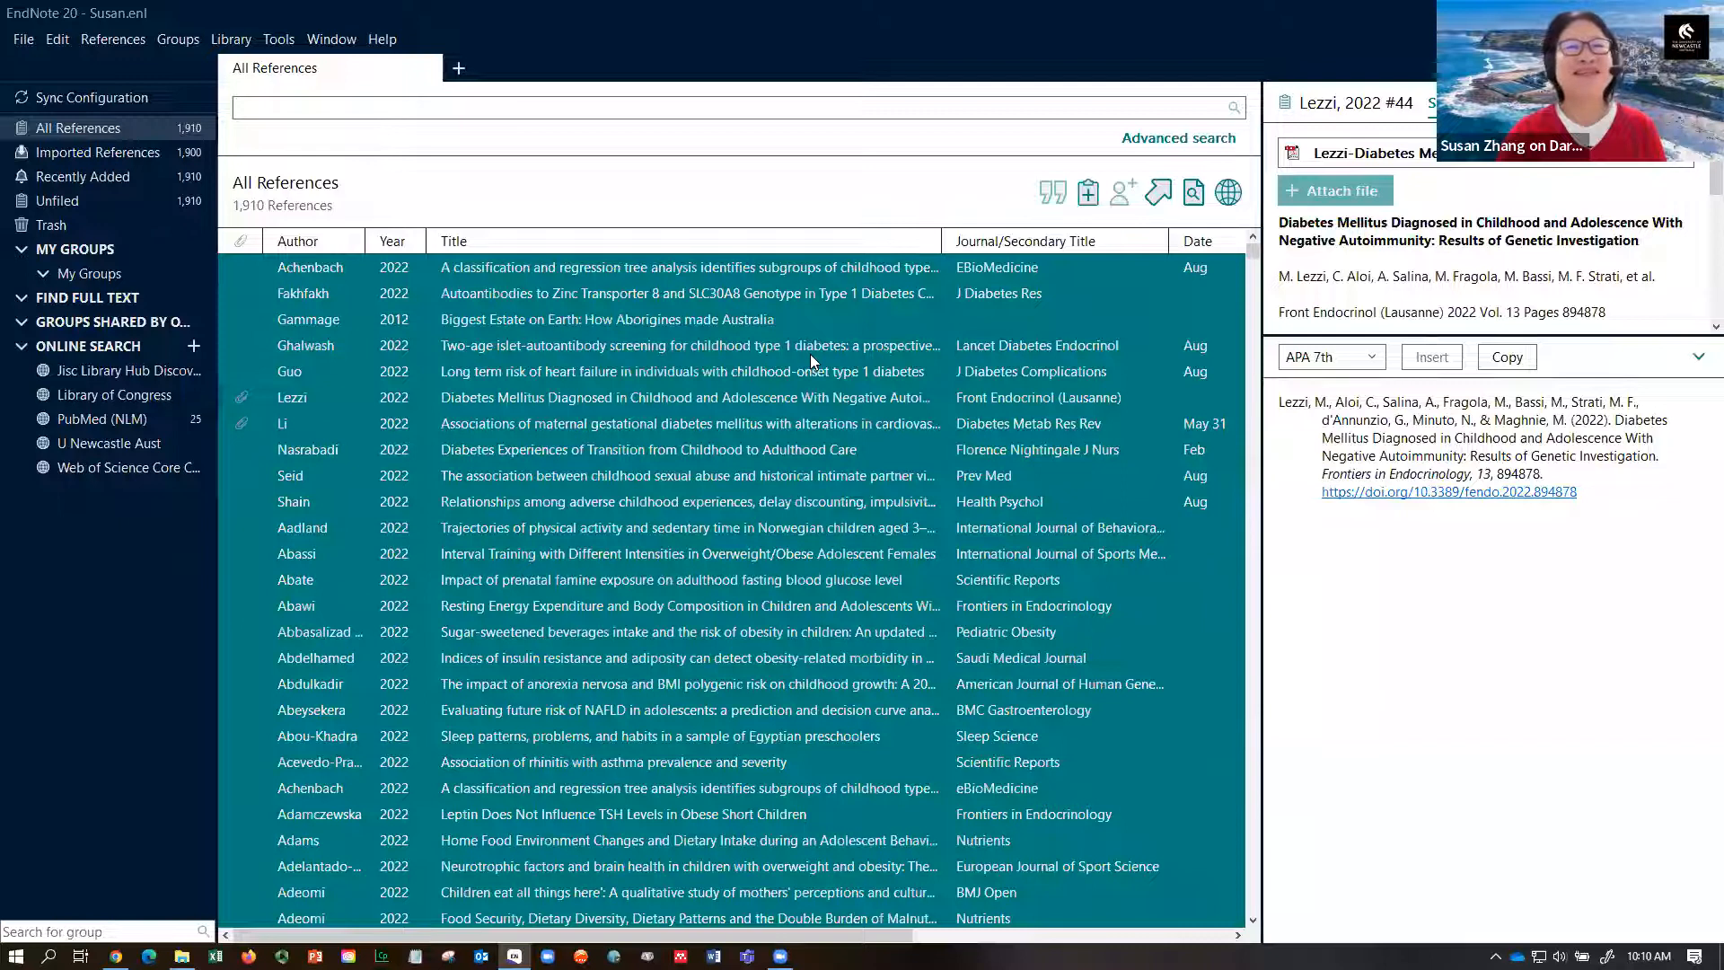
{"action": "key", "text": "Delete"}
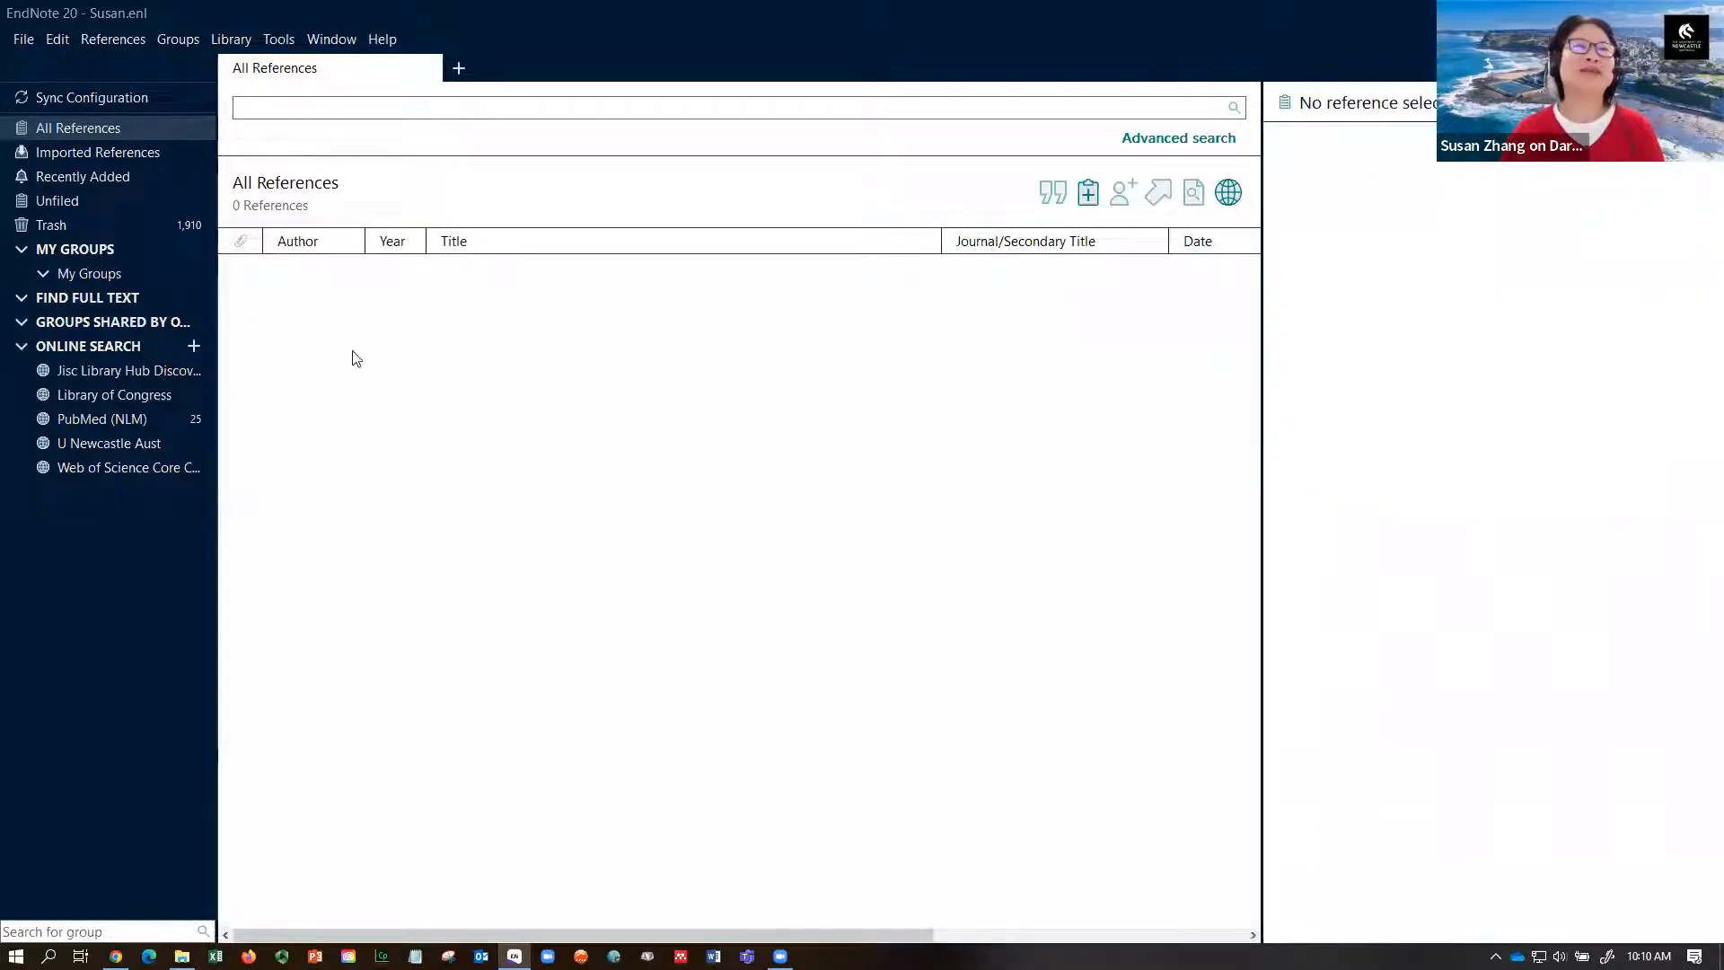
{"action": "right_click", "coordinate": [149, 226]}
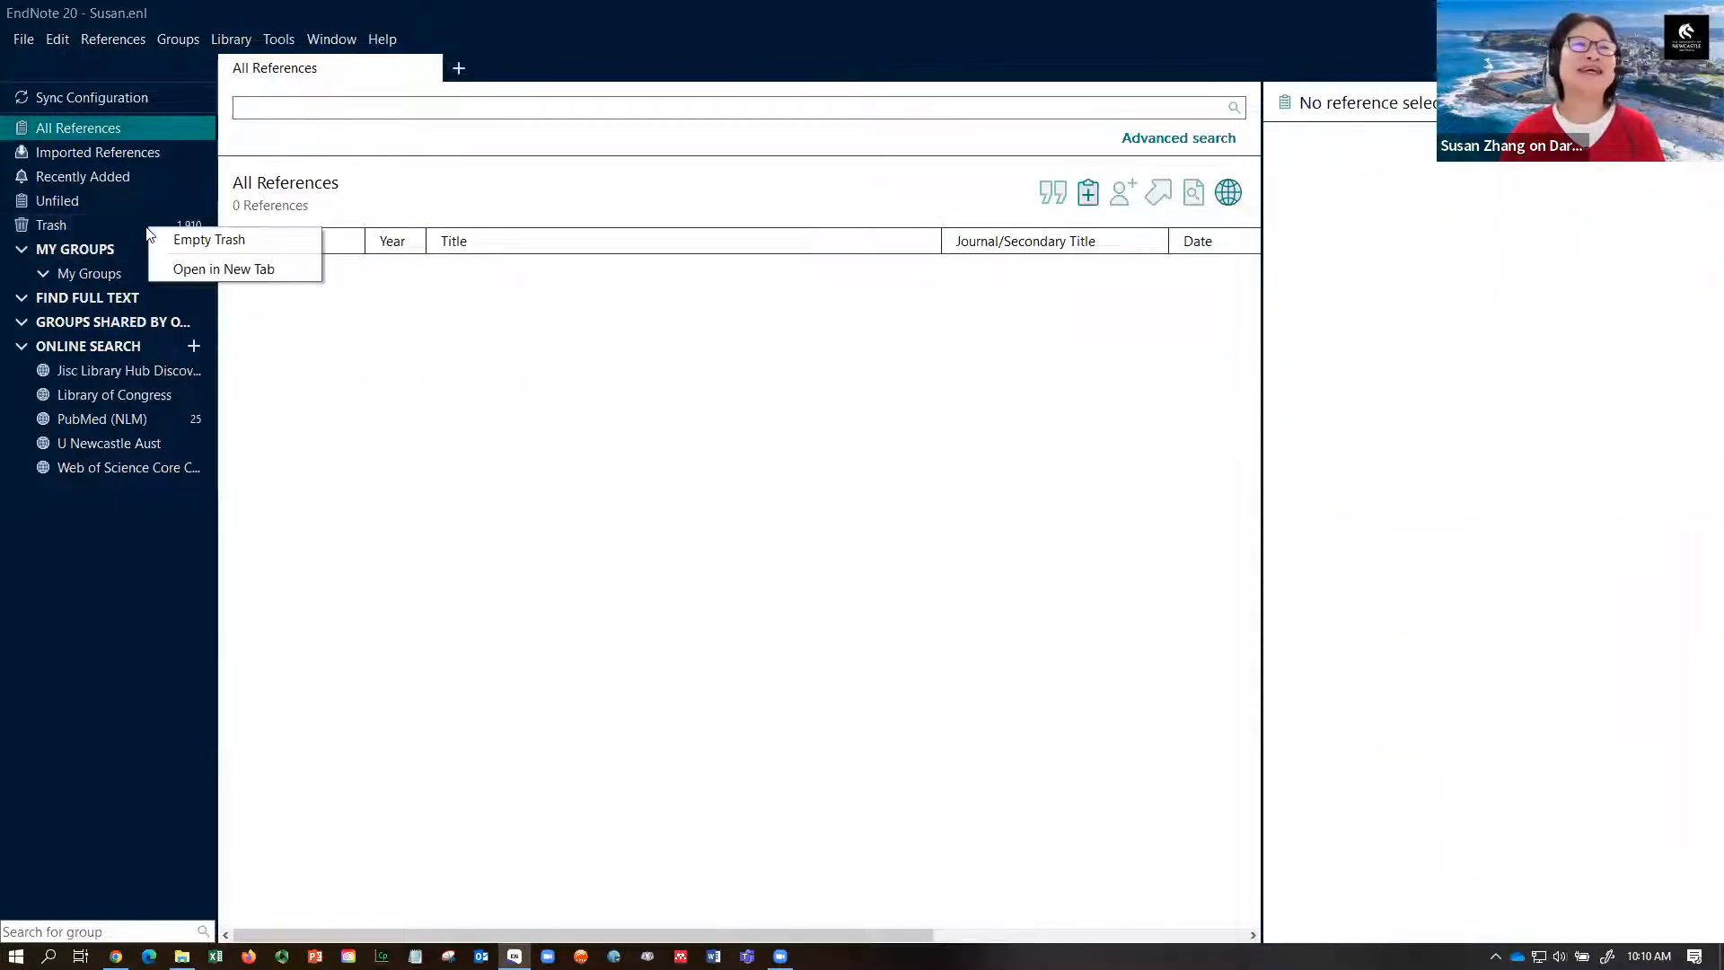
{"action": "left_click", "coordinate": [202, 239]}
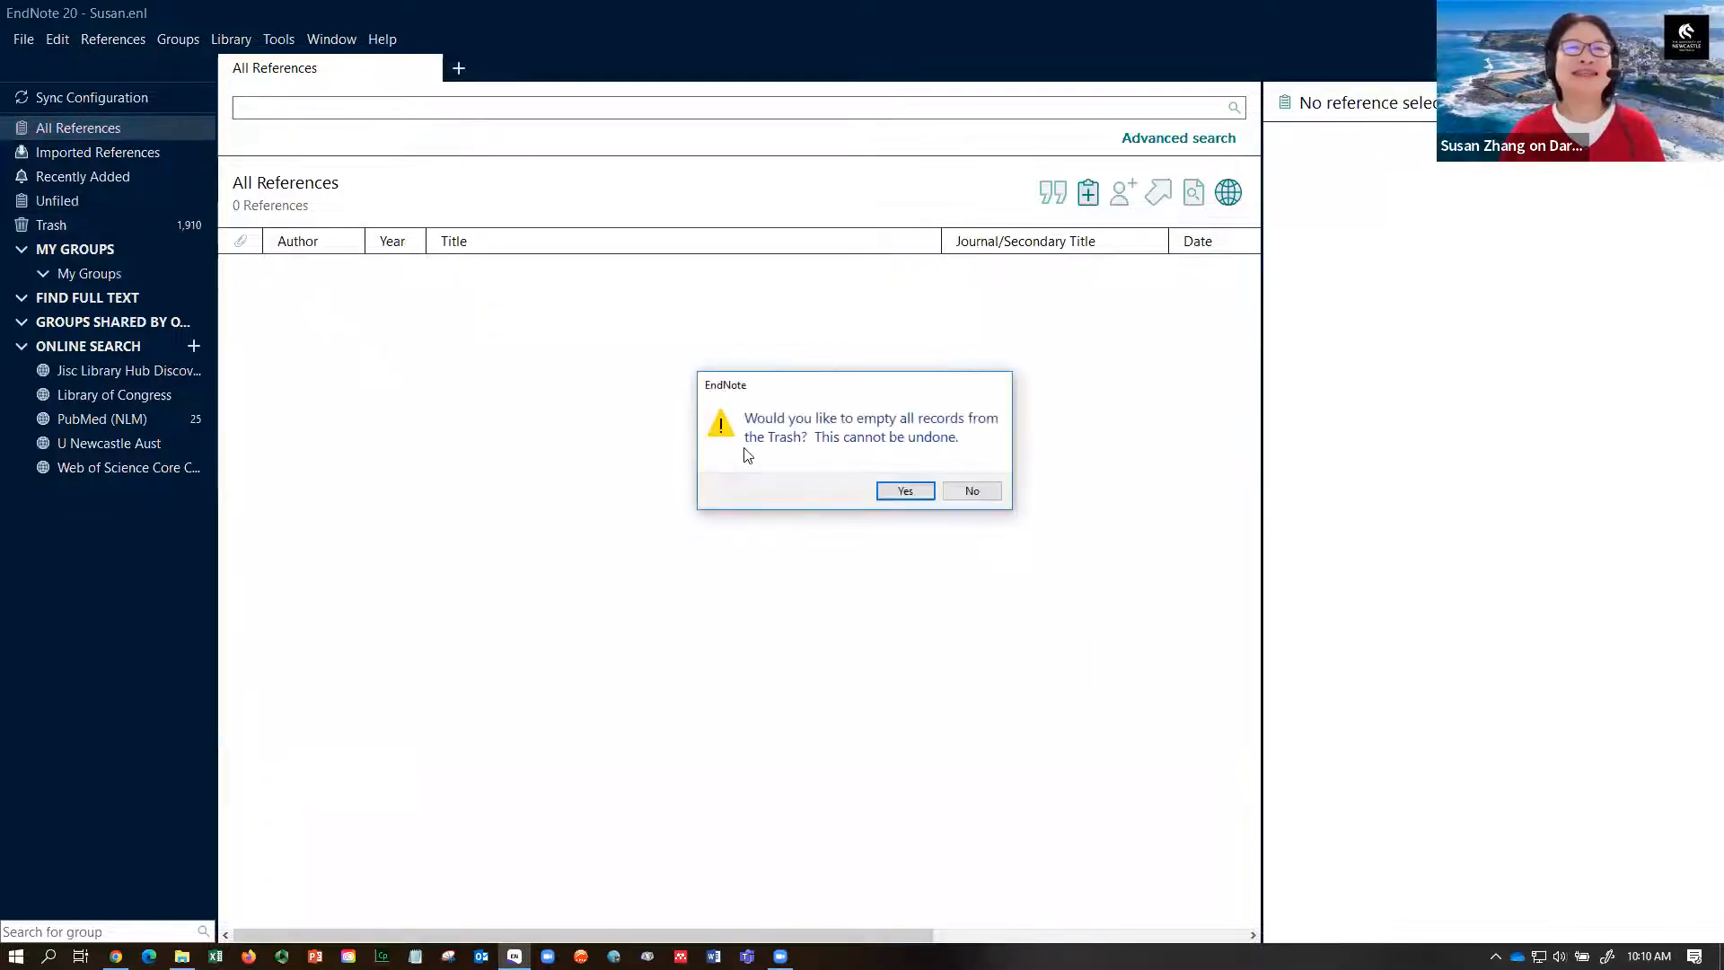
{"action": "left_click", "coordinate": [904, 493]}
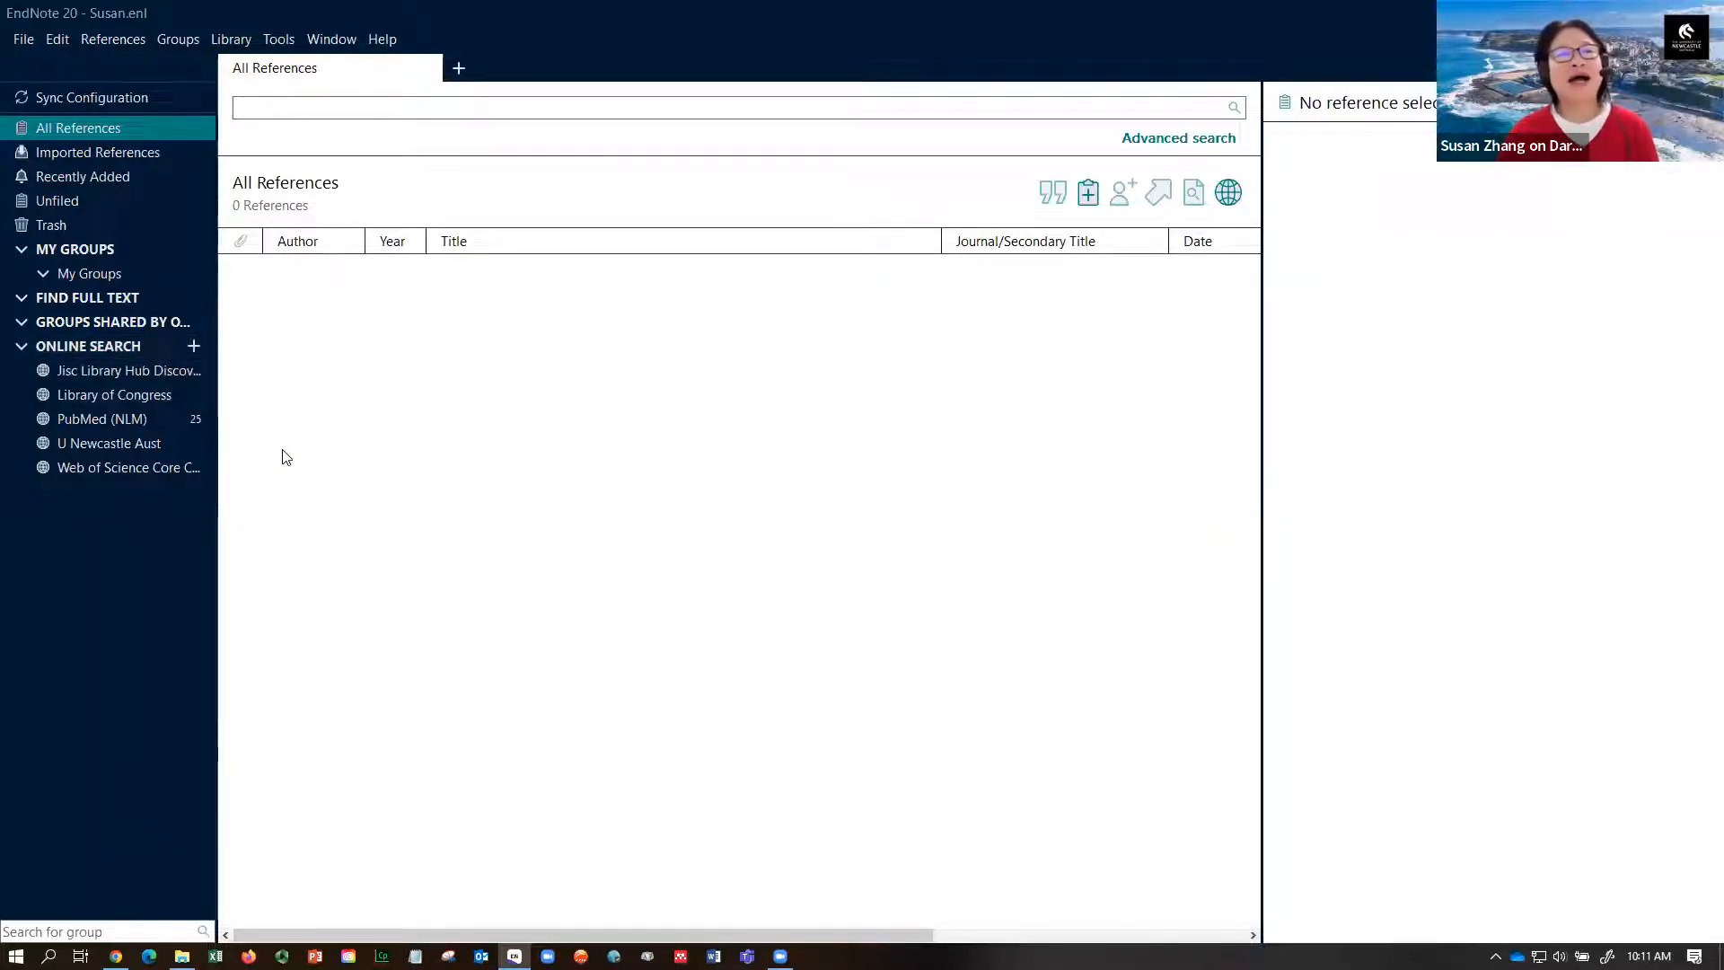
- Search PubMed (NLM) for titles containing 'childhood diabetes' published in 2022
{"action": "left_click", "coordinate": [118, 429]}
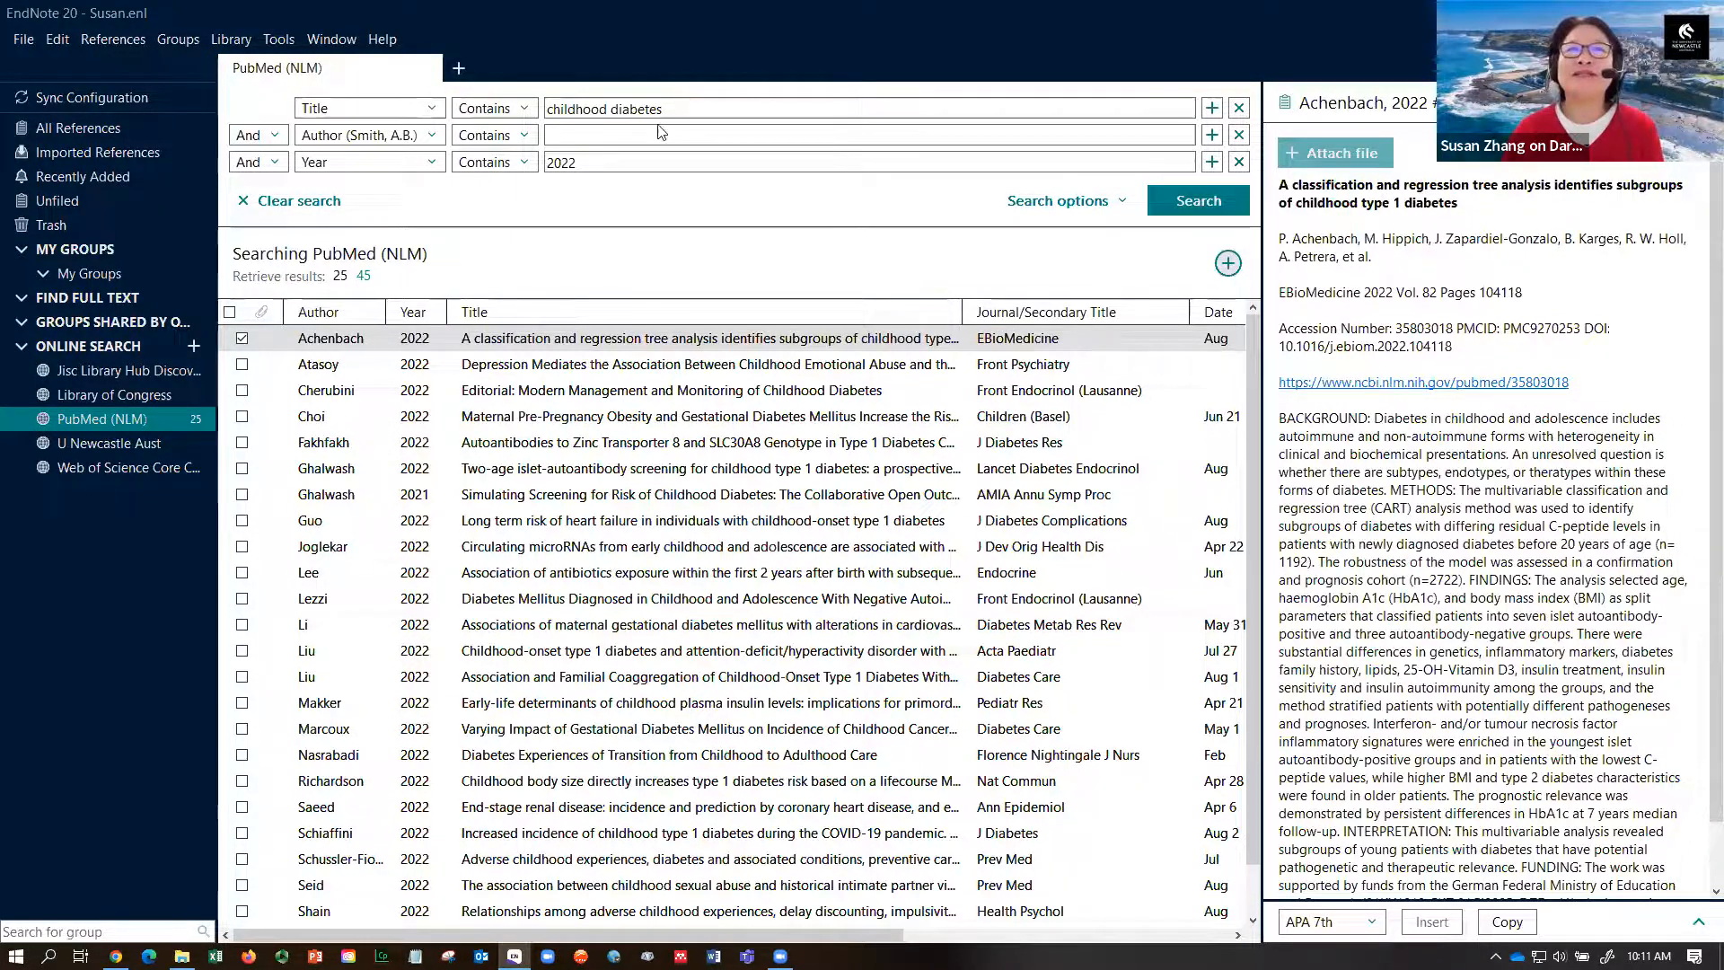
{"action": "left_click_drag", "start_coordinate": [600, 162], "coordinate": [545, 164]}
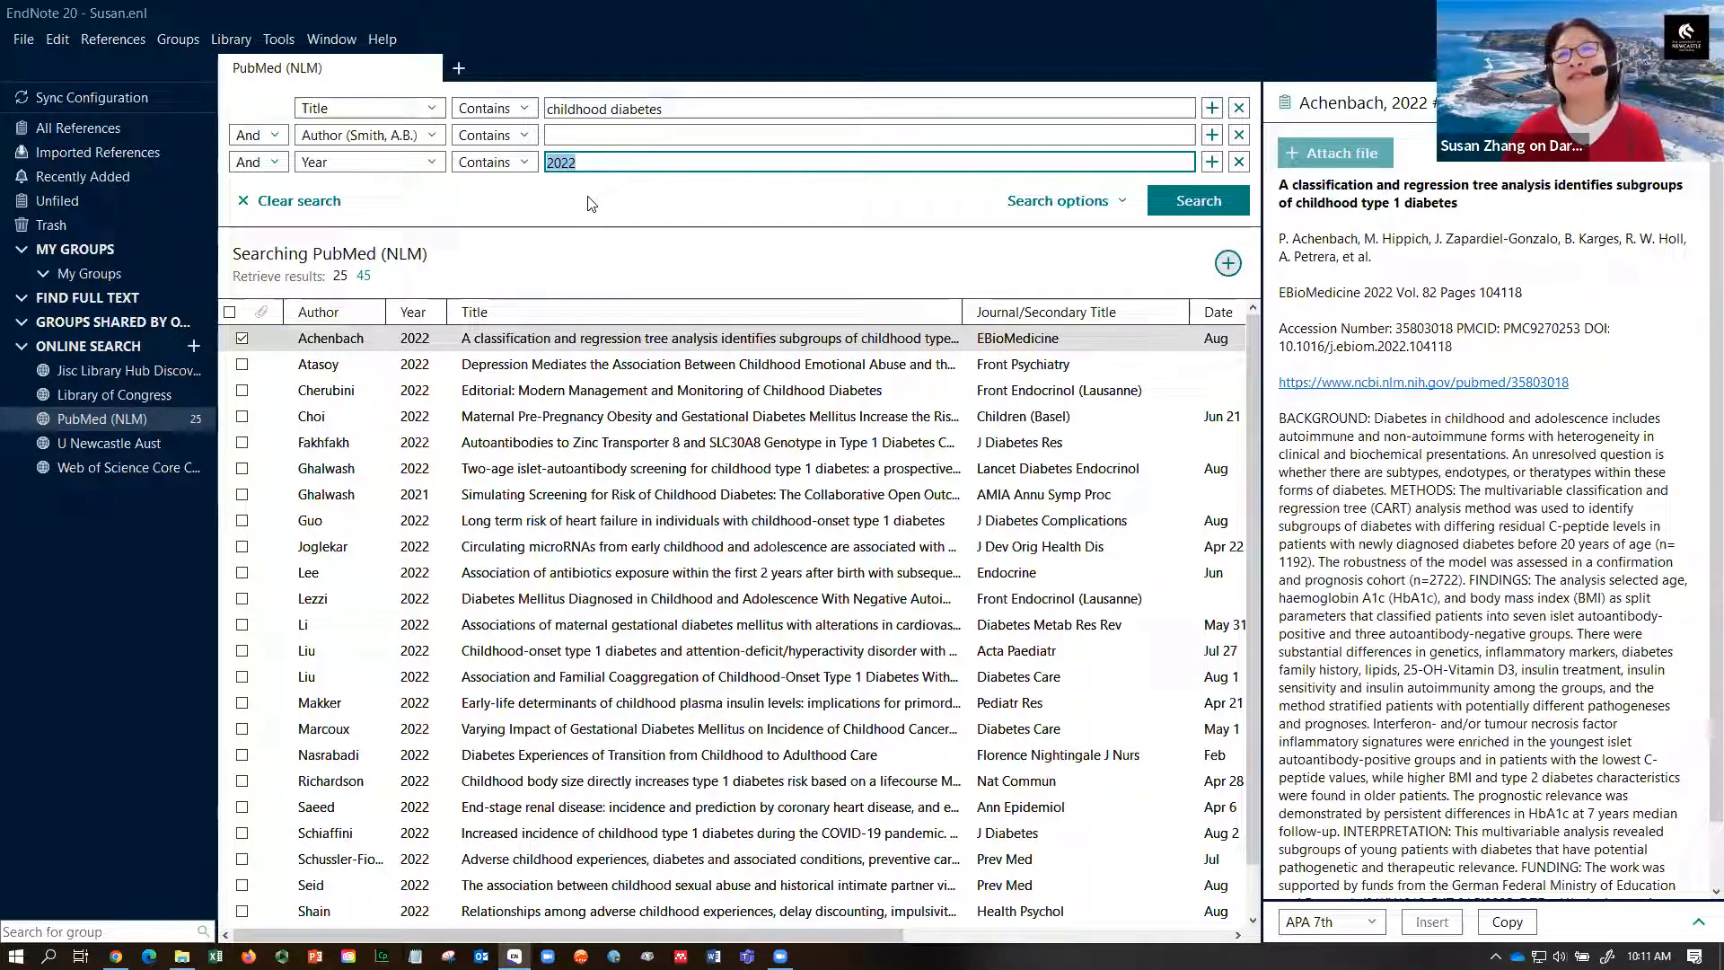
{"action": "left_click", "coordinate": [1177, 207]}
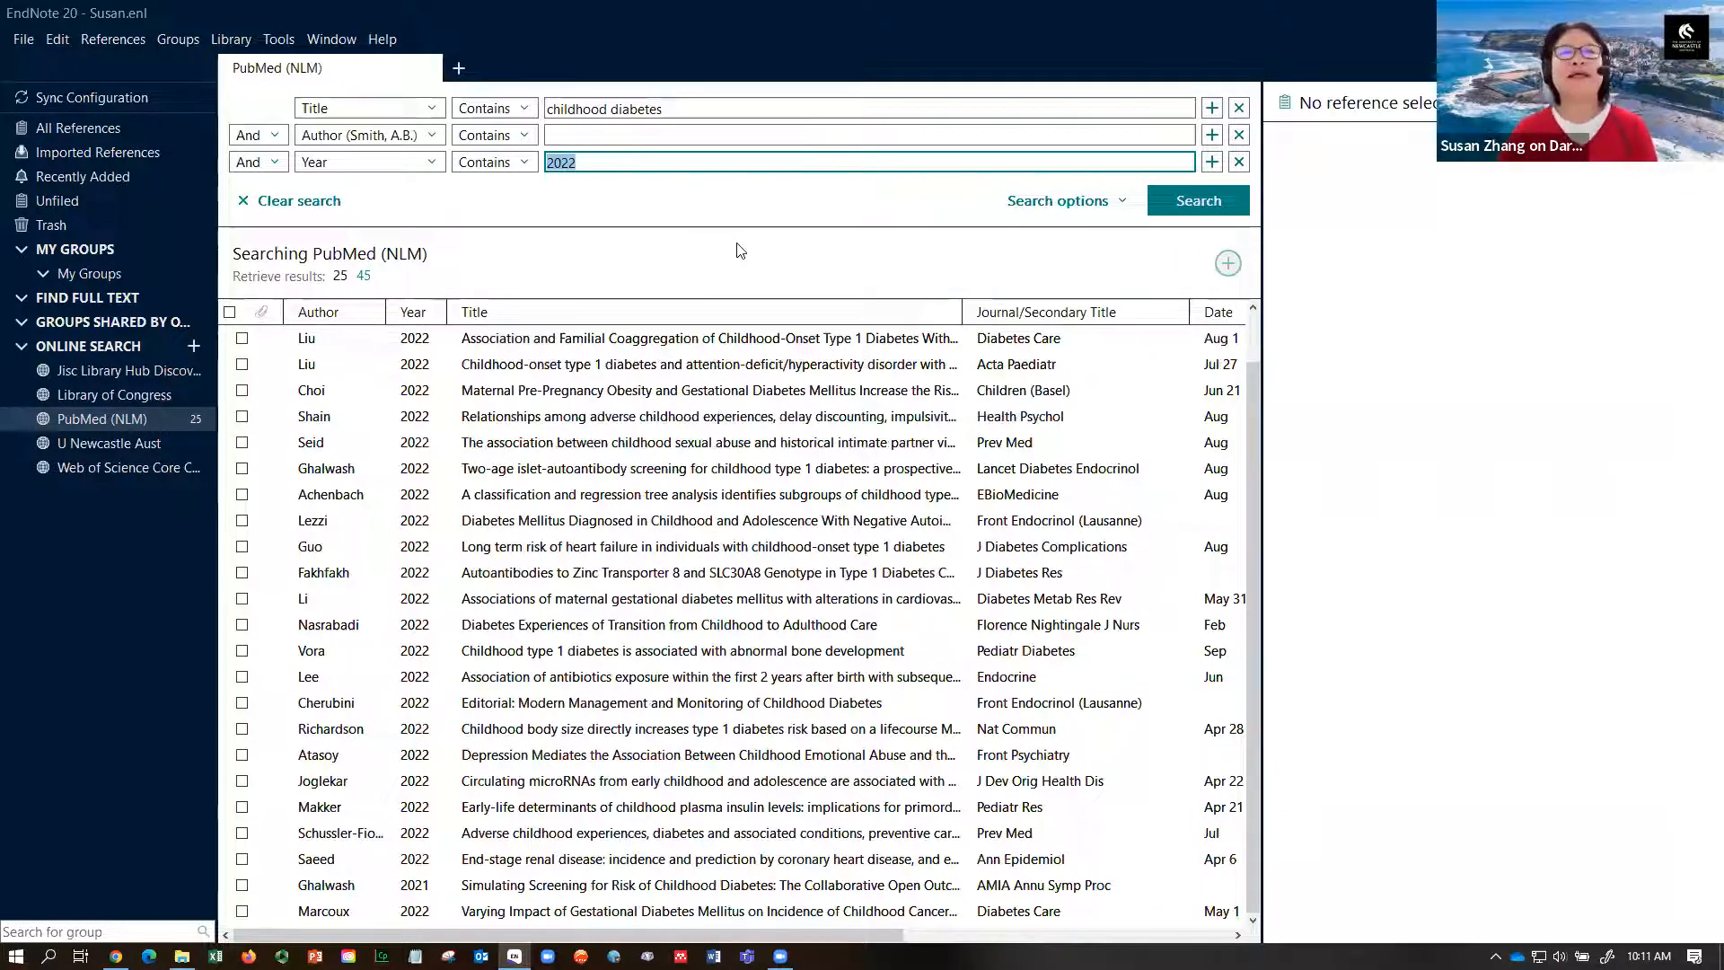
{"action": "left_click", "coordinate": [362, 278]}
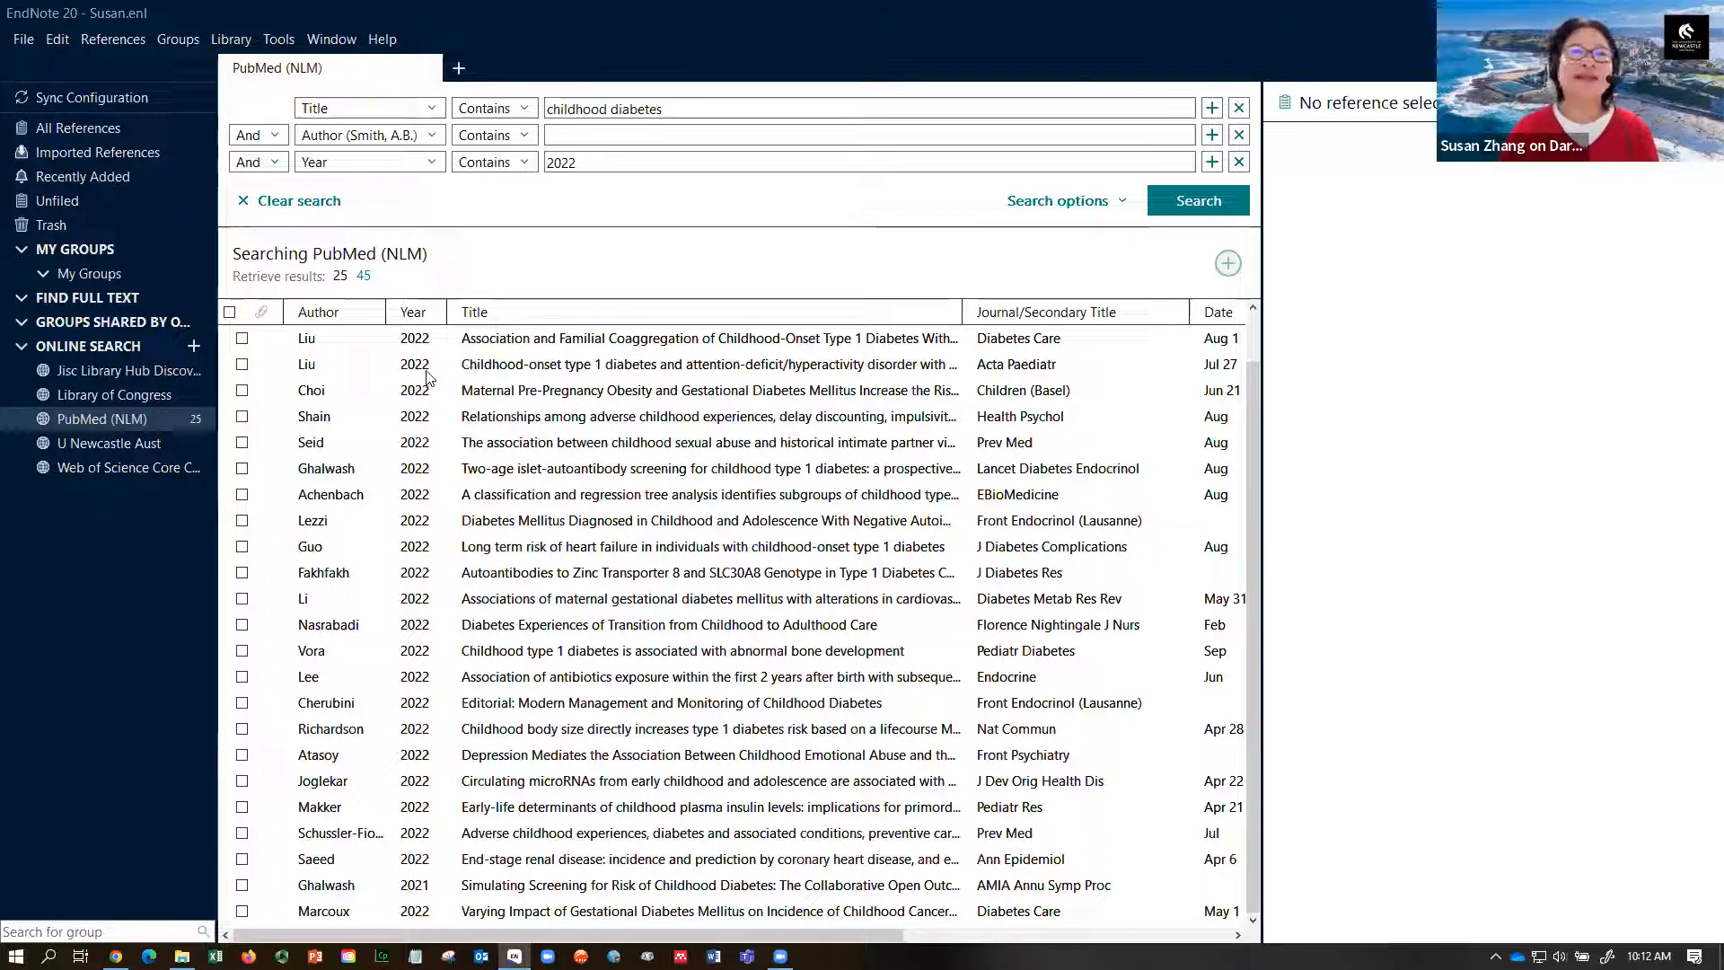
- Add the Liu, Seid and Lezzi results to the local library
{"action": "left_click", "coordinate": [241, 363]}
{"action": "left_click", "coordinate": [241, 442]}
{"action": "left_click", "coordinate": [241, 521]}
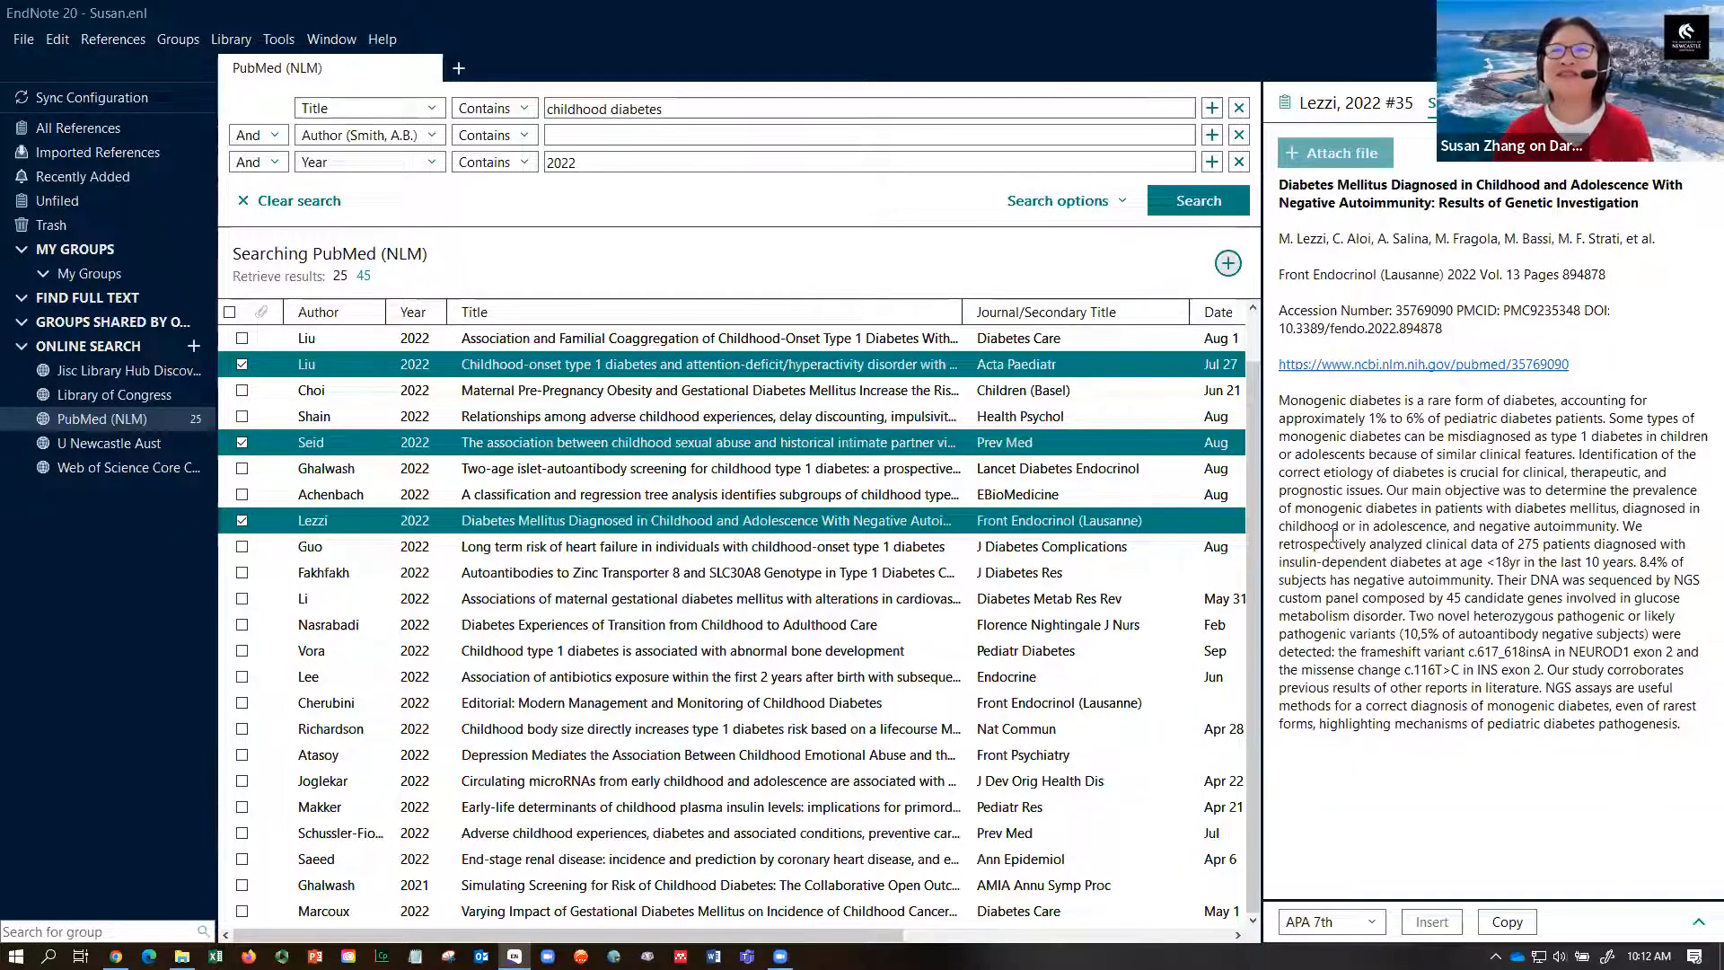
{"action": "left_click", "coordinate": [1229, 264]}
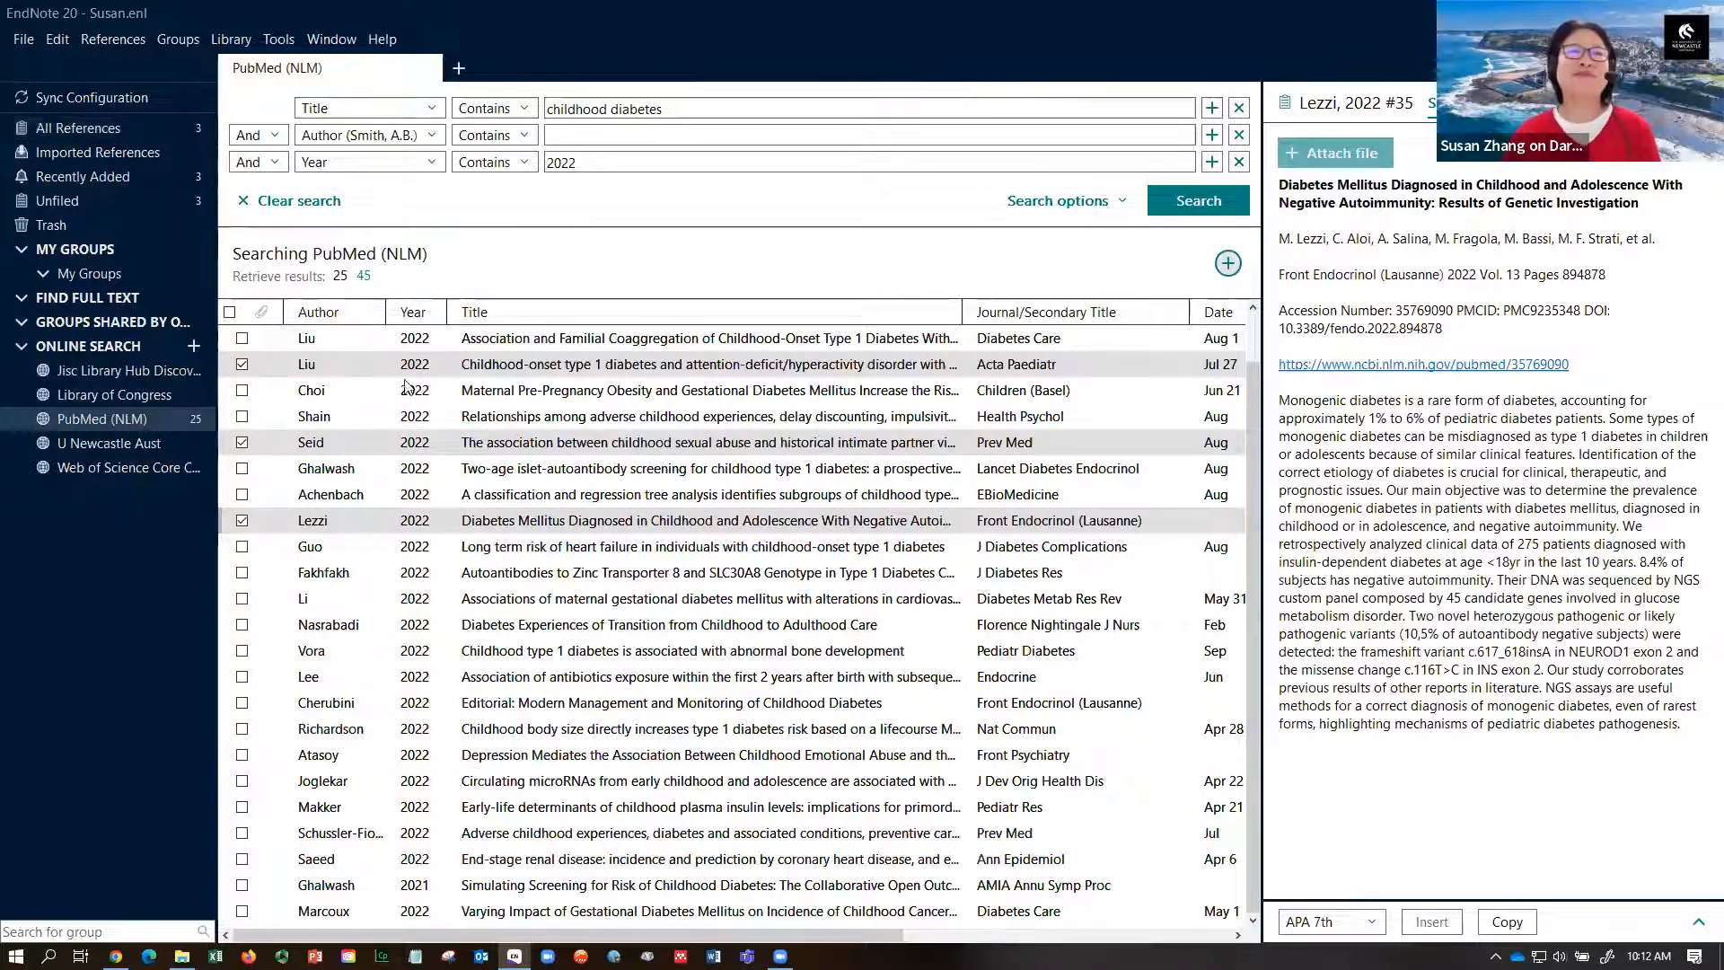
- Add every search result to the library and view All References, now holding 28
{"action": "left_click", "coordinate": [230, 313]}
{"action": "left_click", "coordinate": [230, 312]}
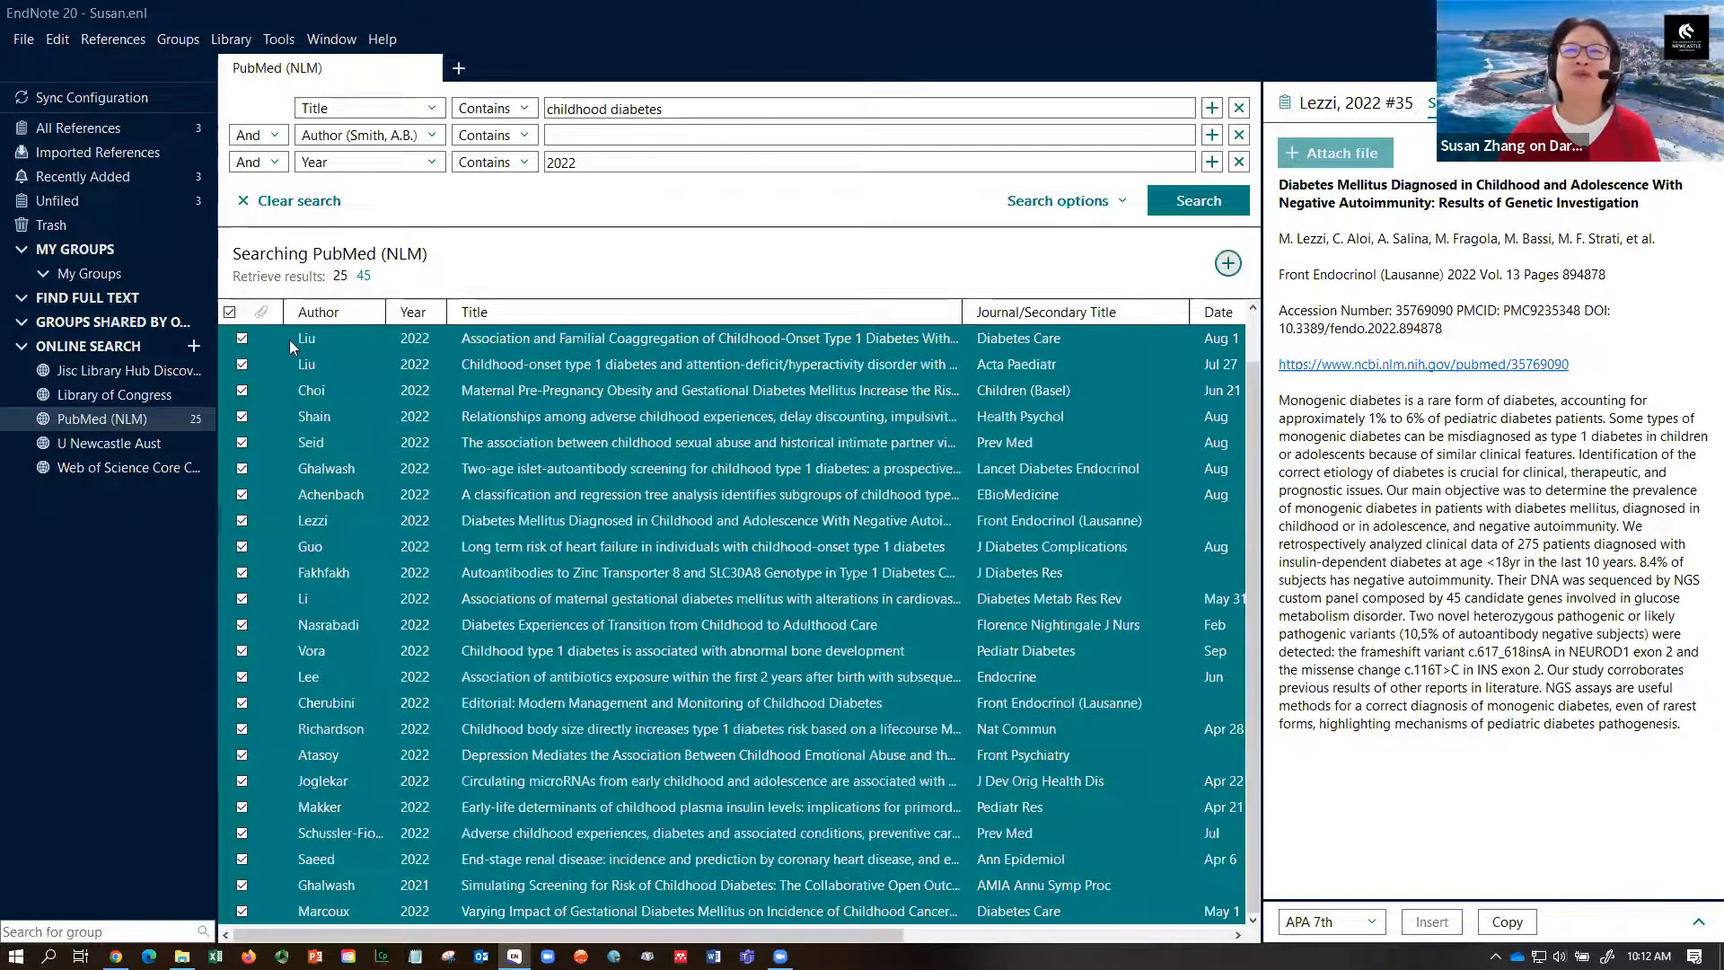
{"action": "left_click", "coordinate": [1227, 264]}
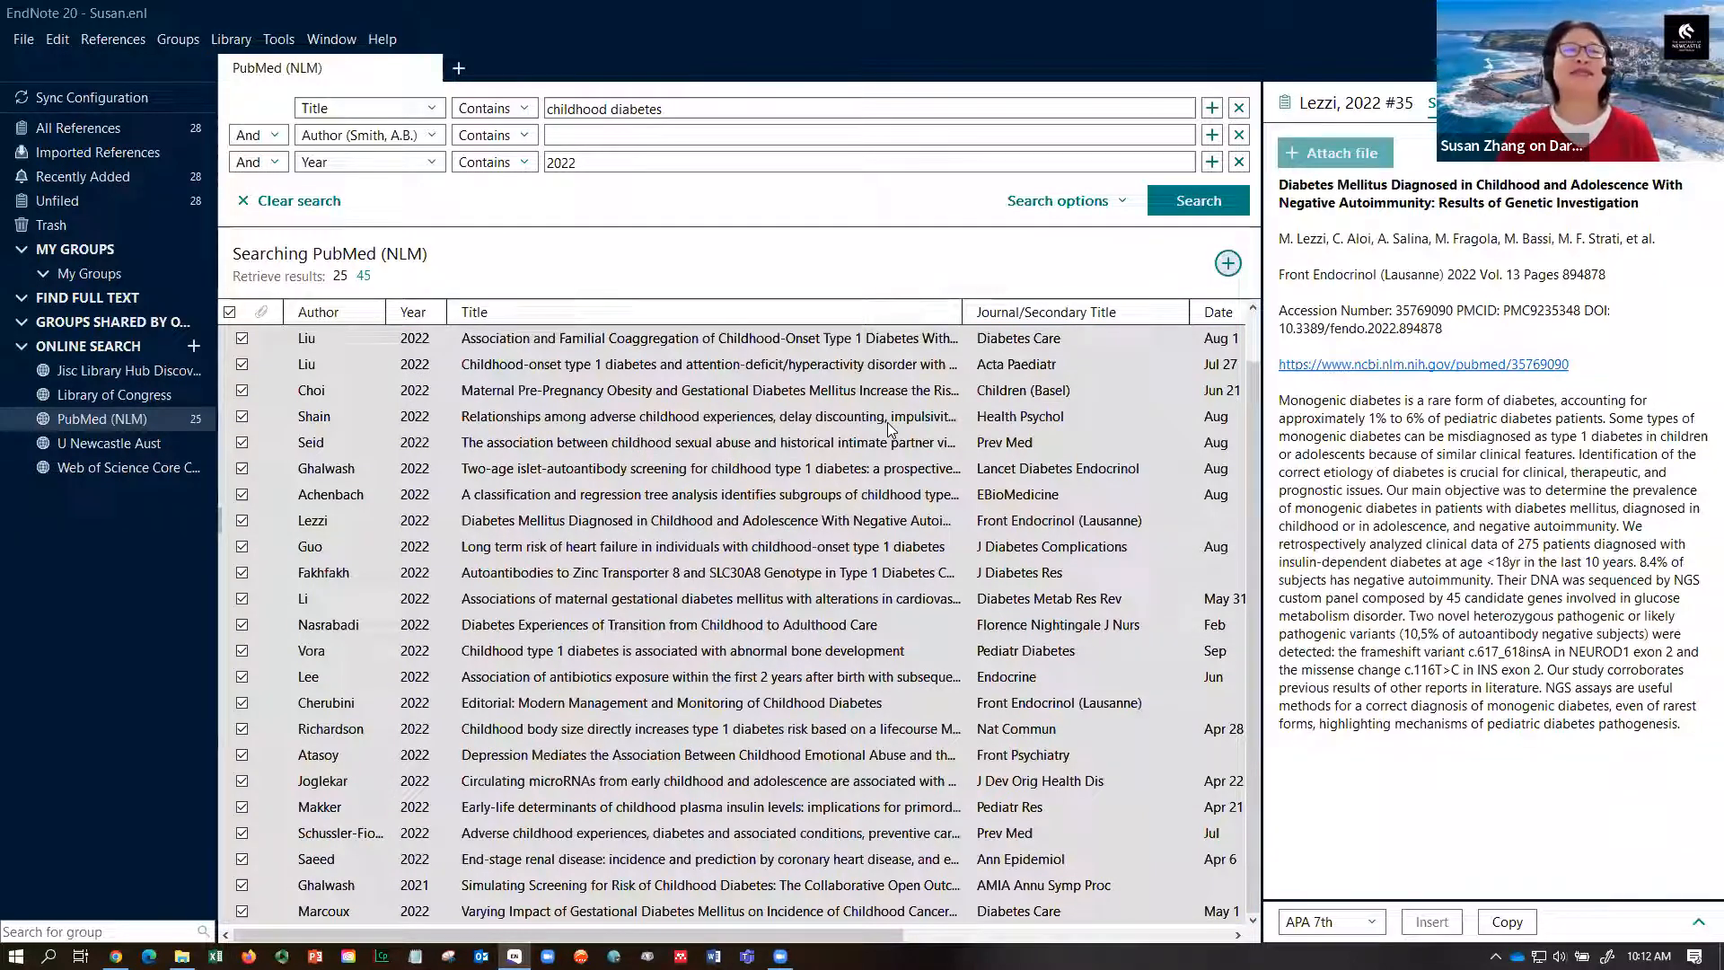
{"action": "left_click", "coordinate": [76, 127]}
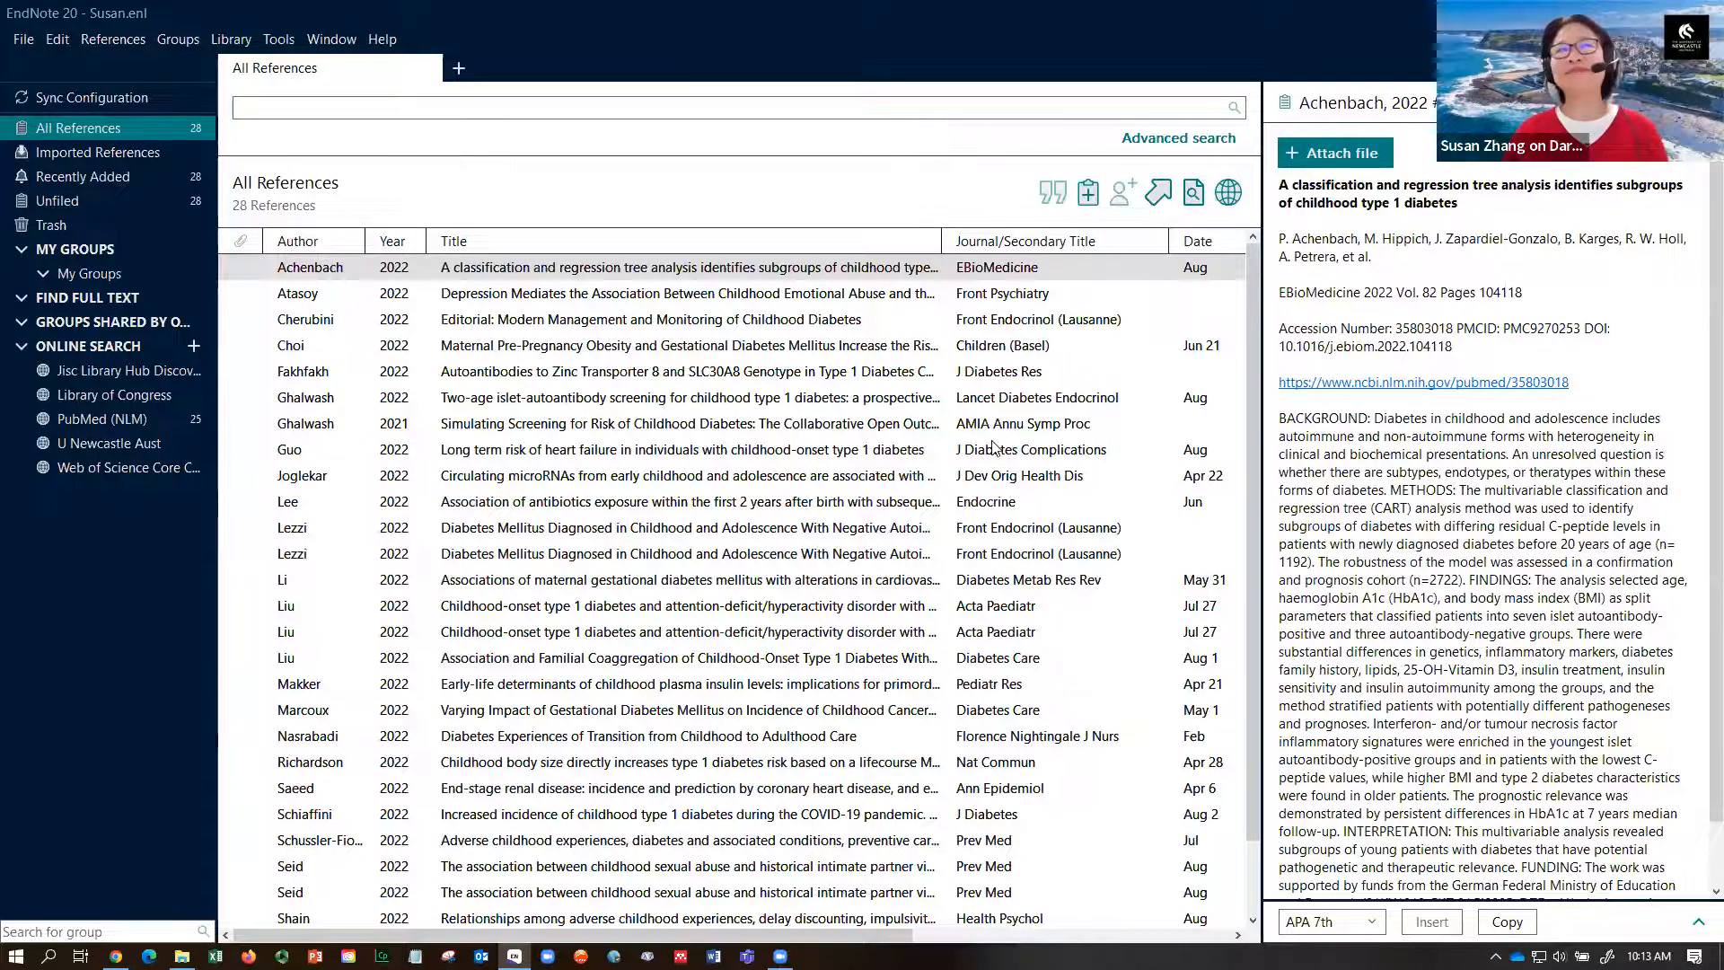
- Widen the details panel and review the Achenbach reference's editable fields before returning to Summary
{"action": "left_click_drag", "start_coordinate": [1261, 430], "coordinate": [1196, 412]}
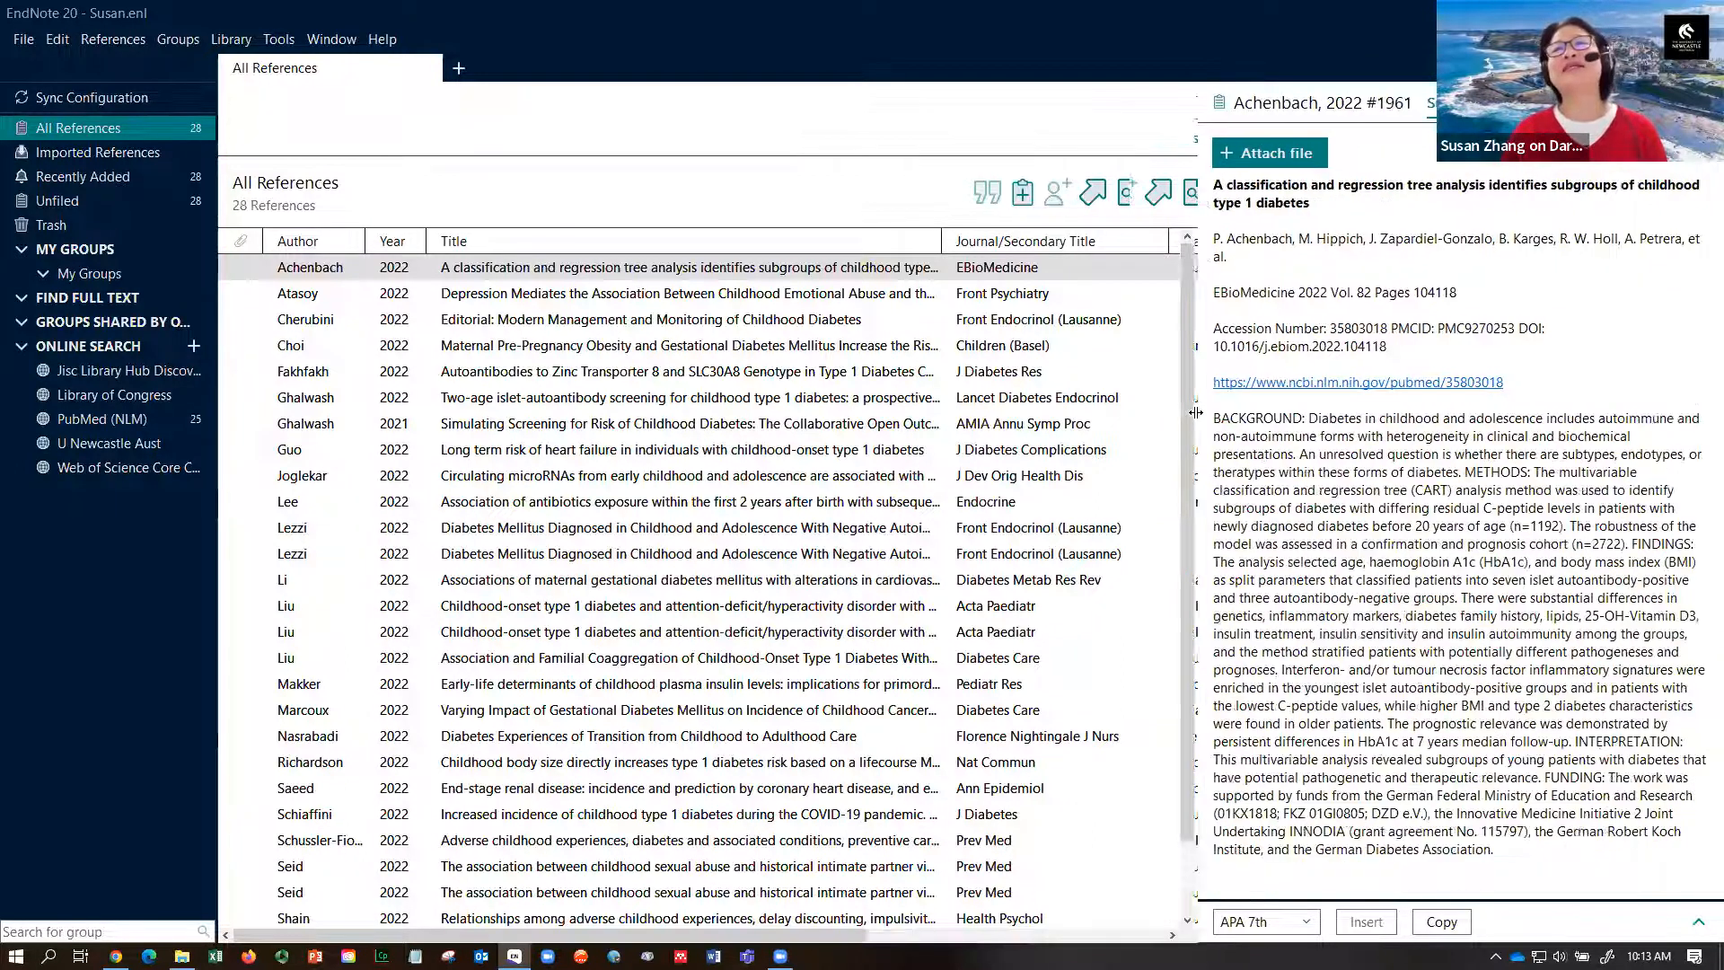
{"action": "left_click", "coordinate": [693, 272]}
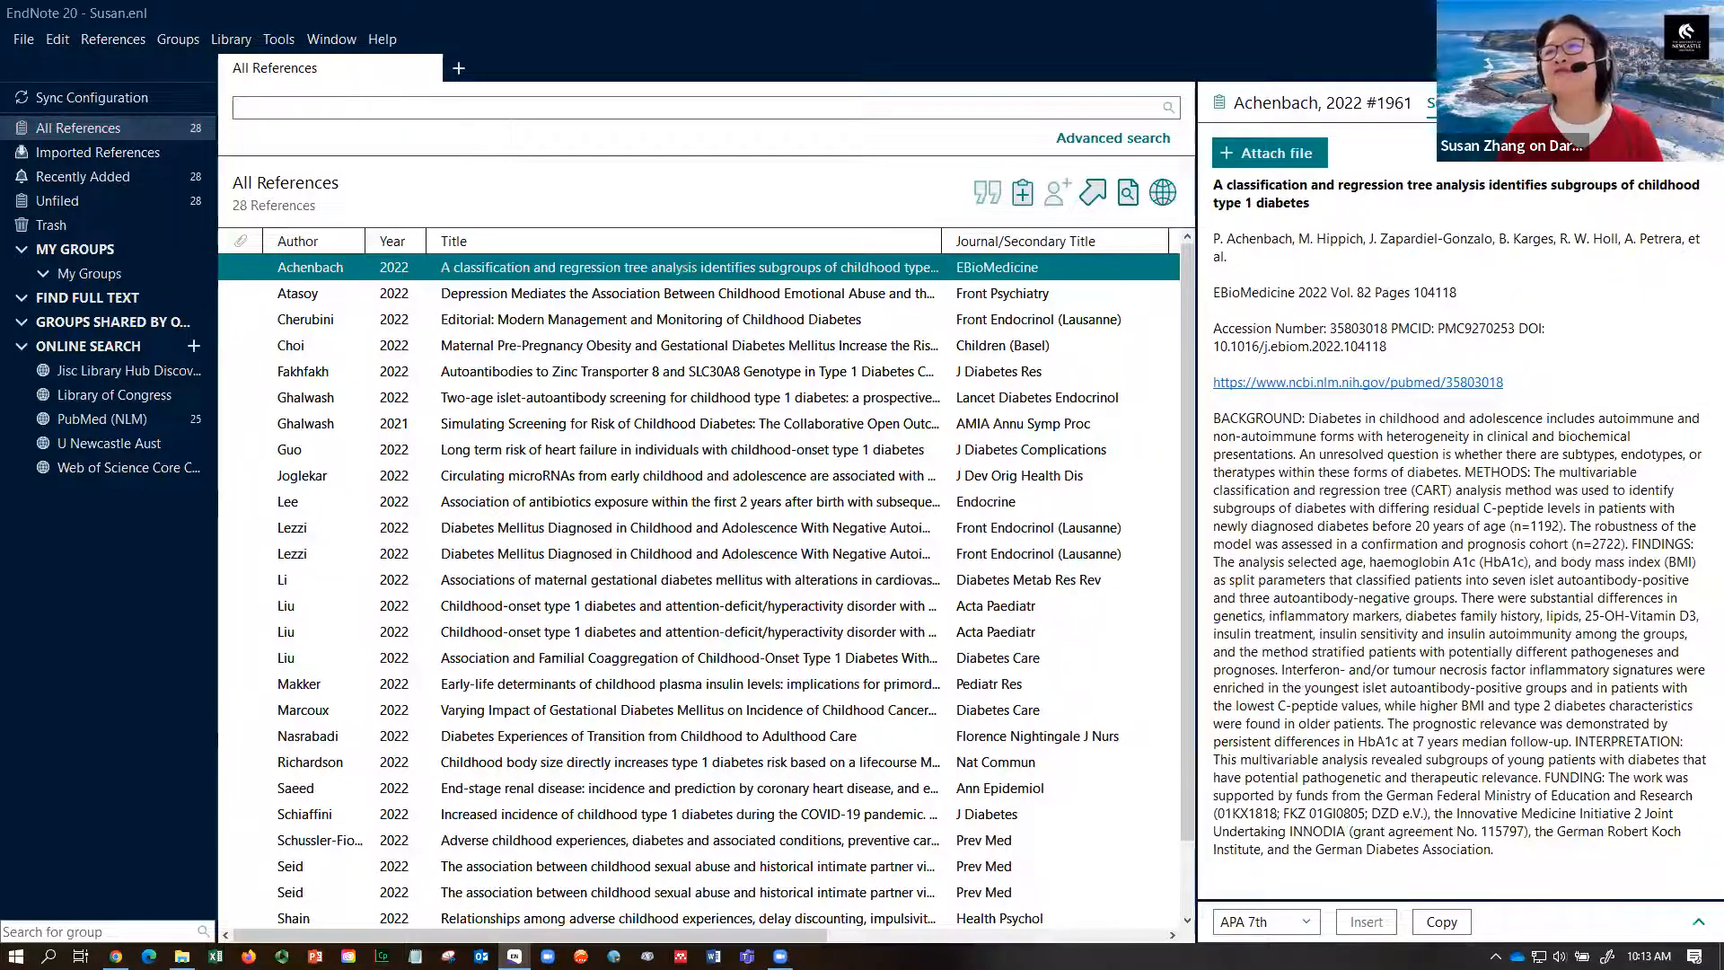
{"action": "left_click", "coordinate": [1522, 104]}
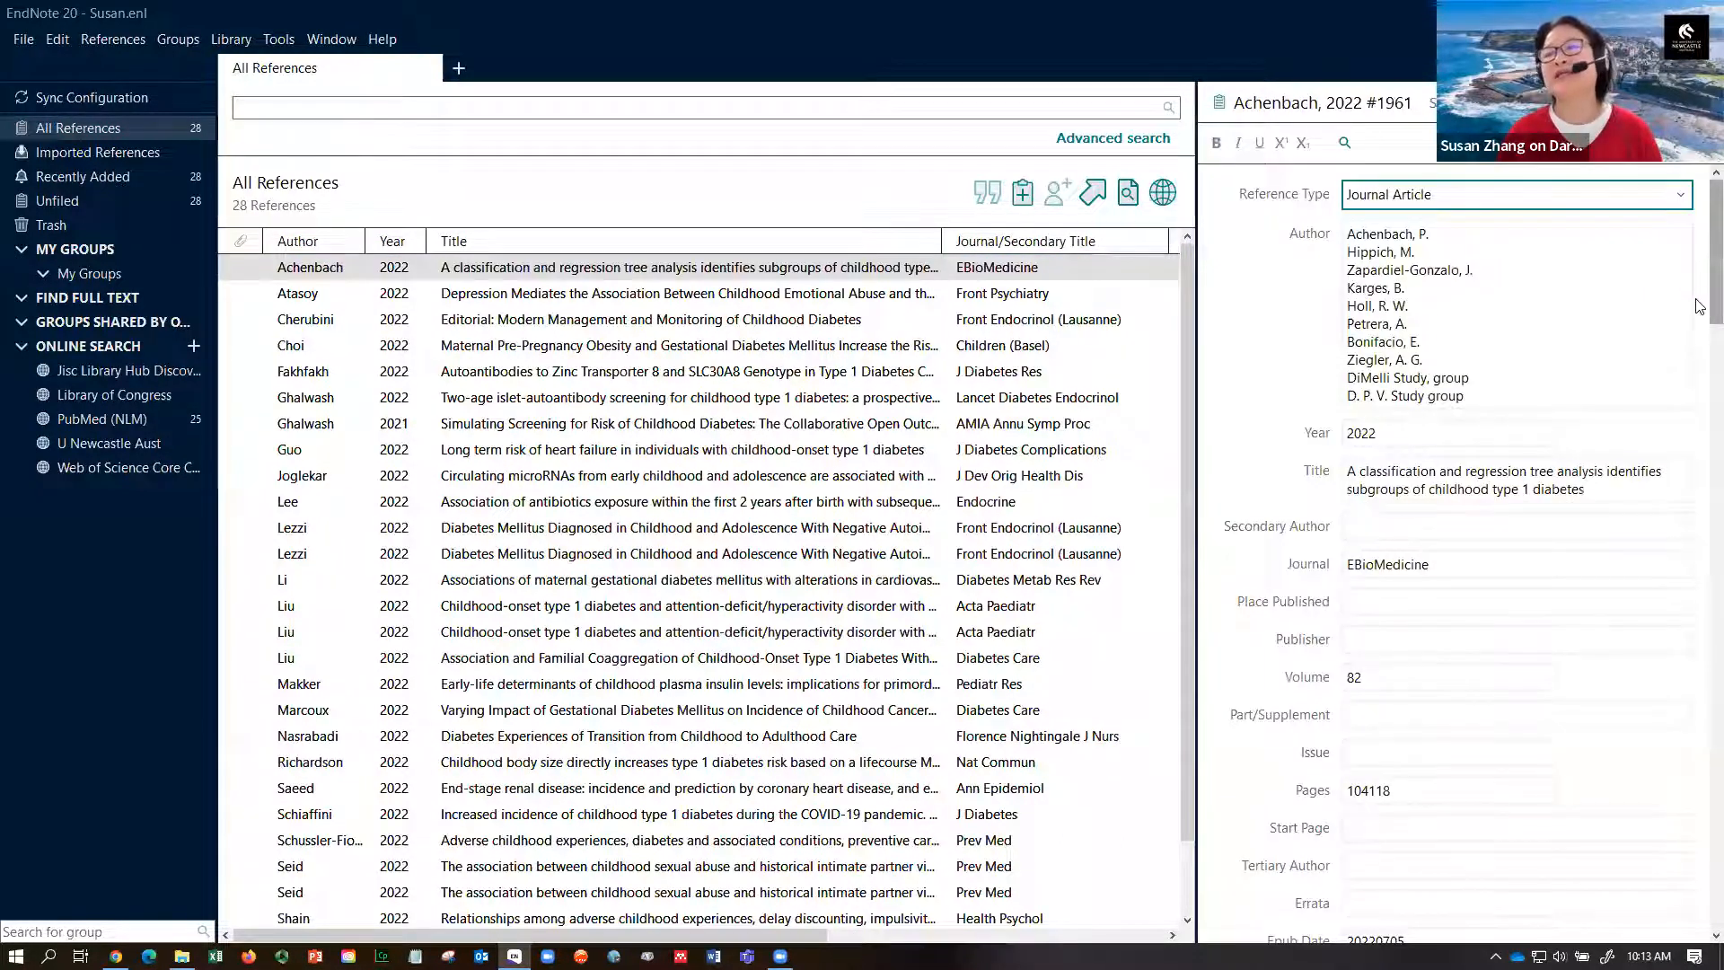
{"action": "scroll", "coordinate": [1700, 306], "scroll_direction": "down", "scroll_amount": 6}
{"action": "scroll", "coordinate": [1700, 288], "scroll_direction": "up", "scroll_amount": 6}
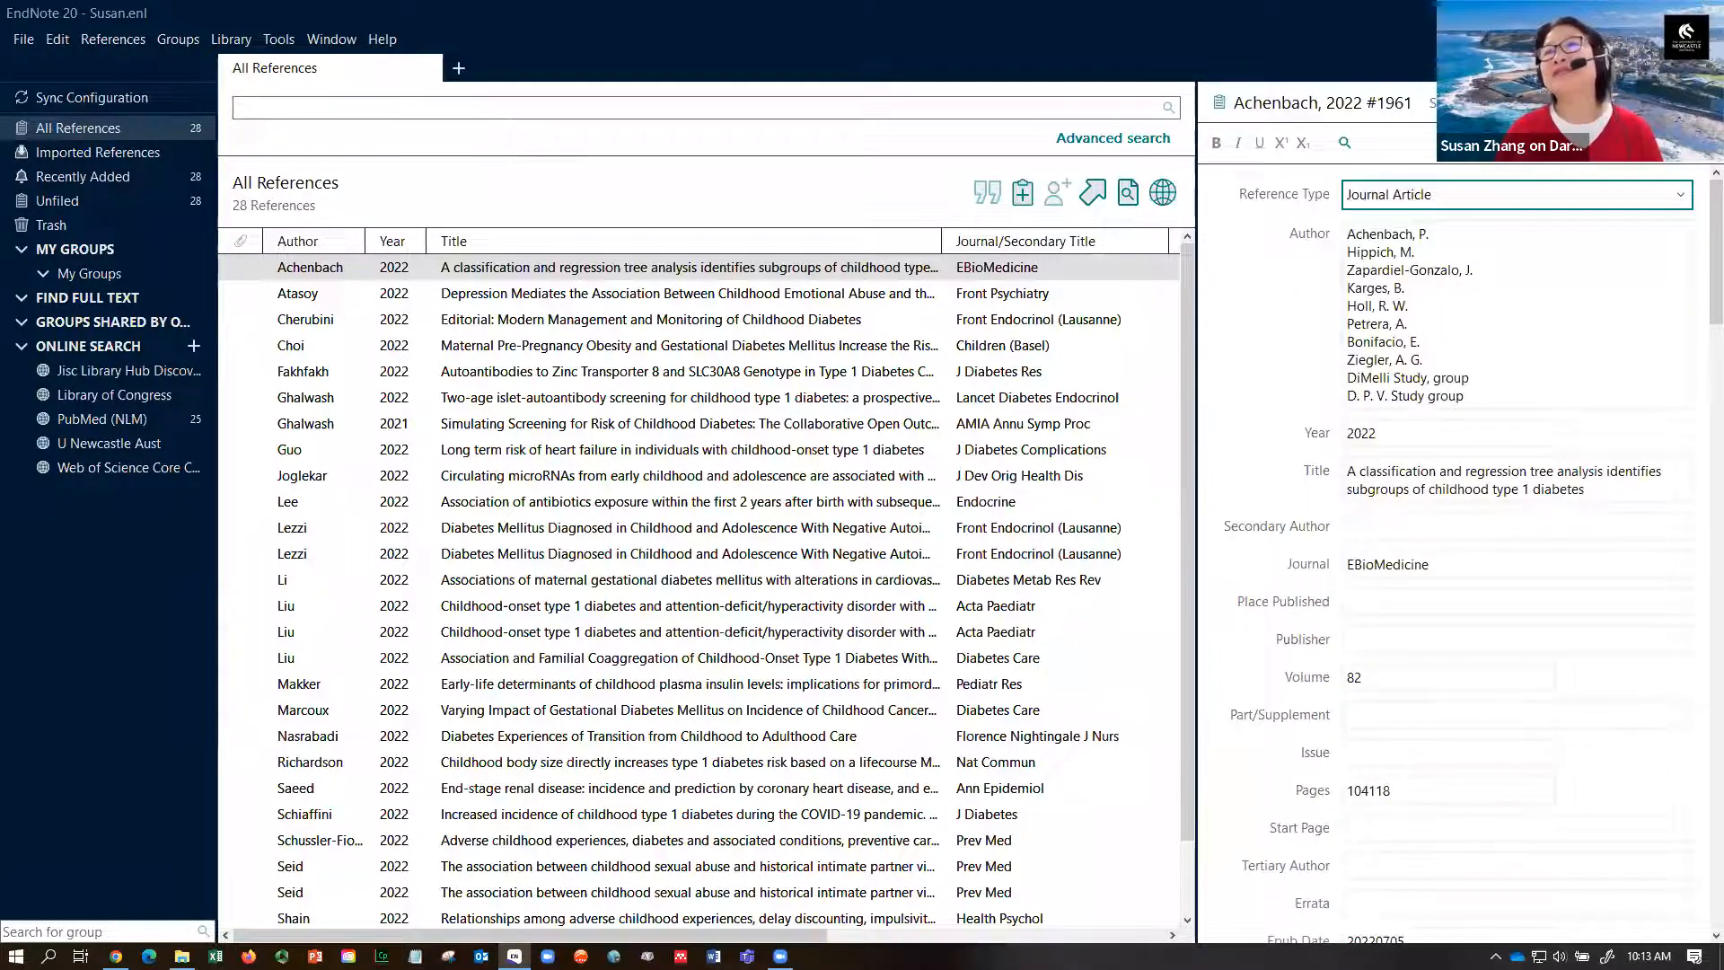
{"action": "left_click", "coordinate": [1456, 103]}
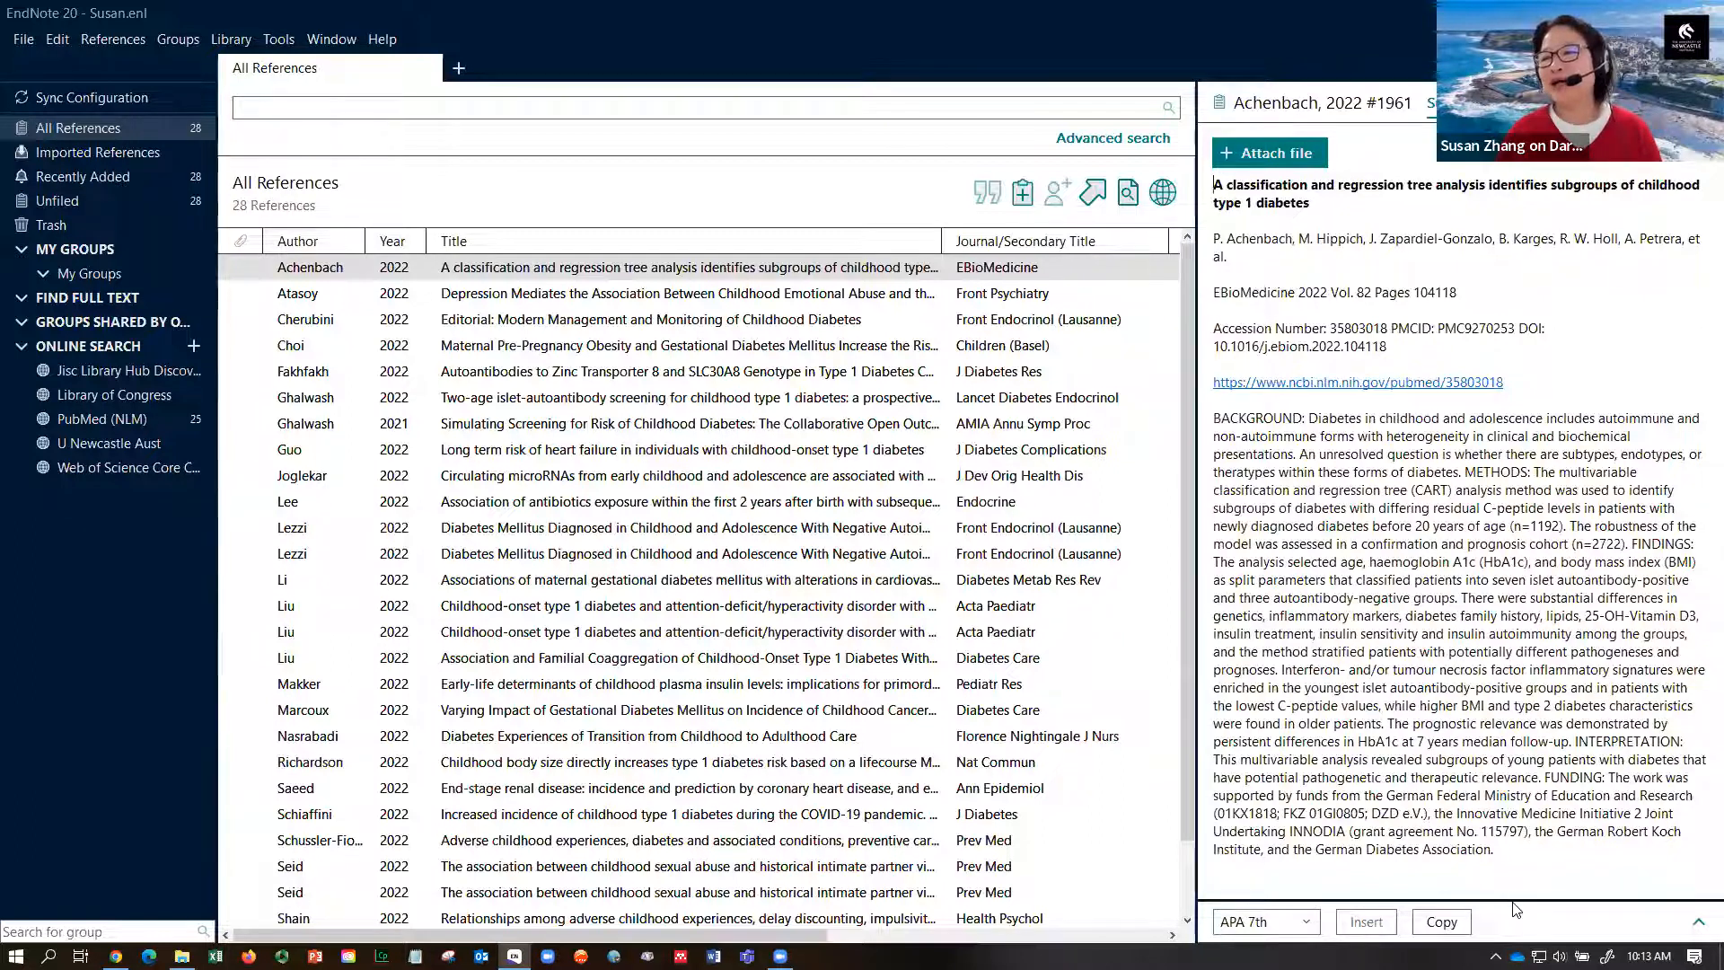
- Reveal the citation preview in Vancouver style and preview the Ghalwash and Cherubini 2022 references
{"action": "left_click_drag", "start_coordinate": [1516, 898], "coordinate": [1441, 464]}
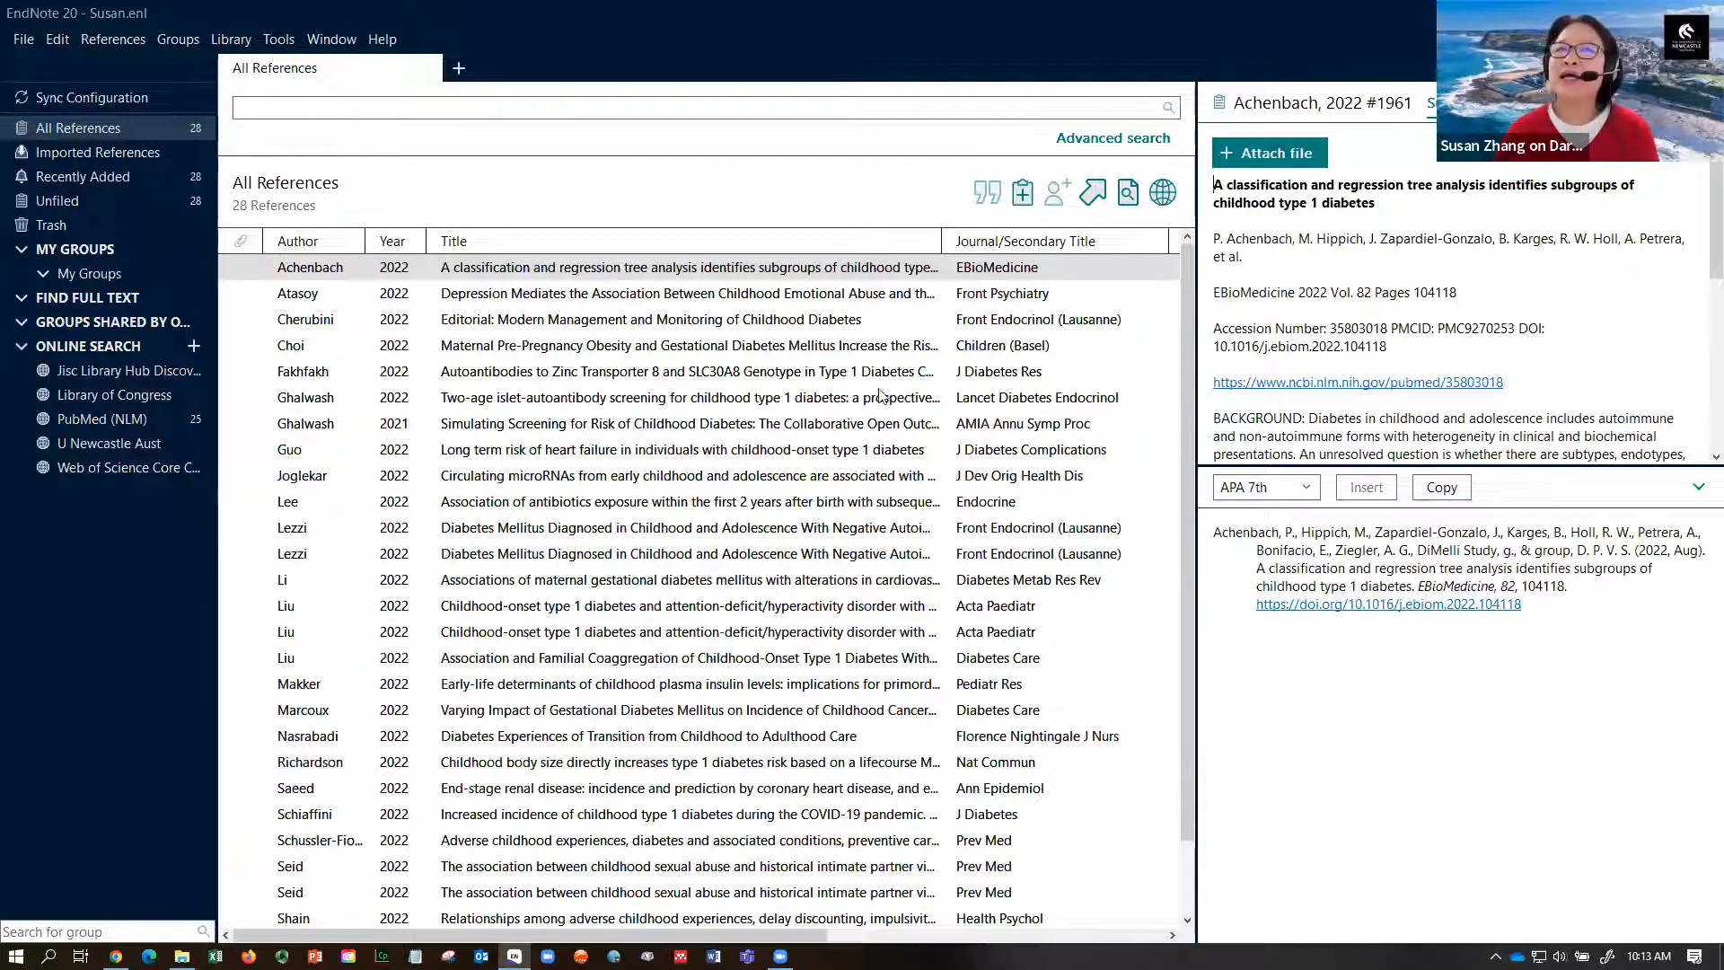
{"action": "left_click", "coordinate": [1307, 489]}
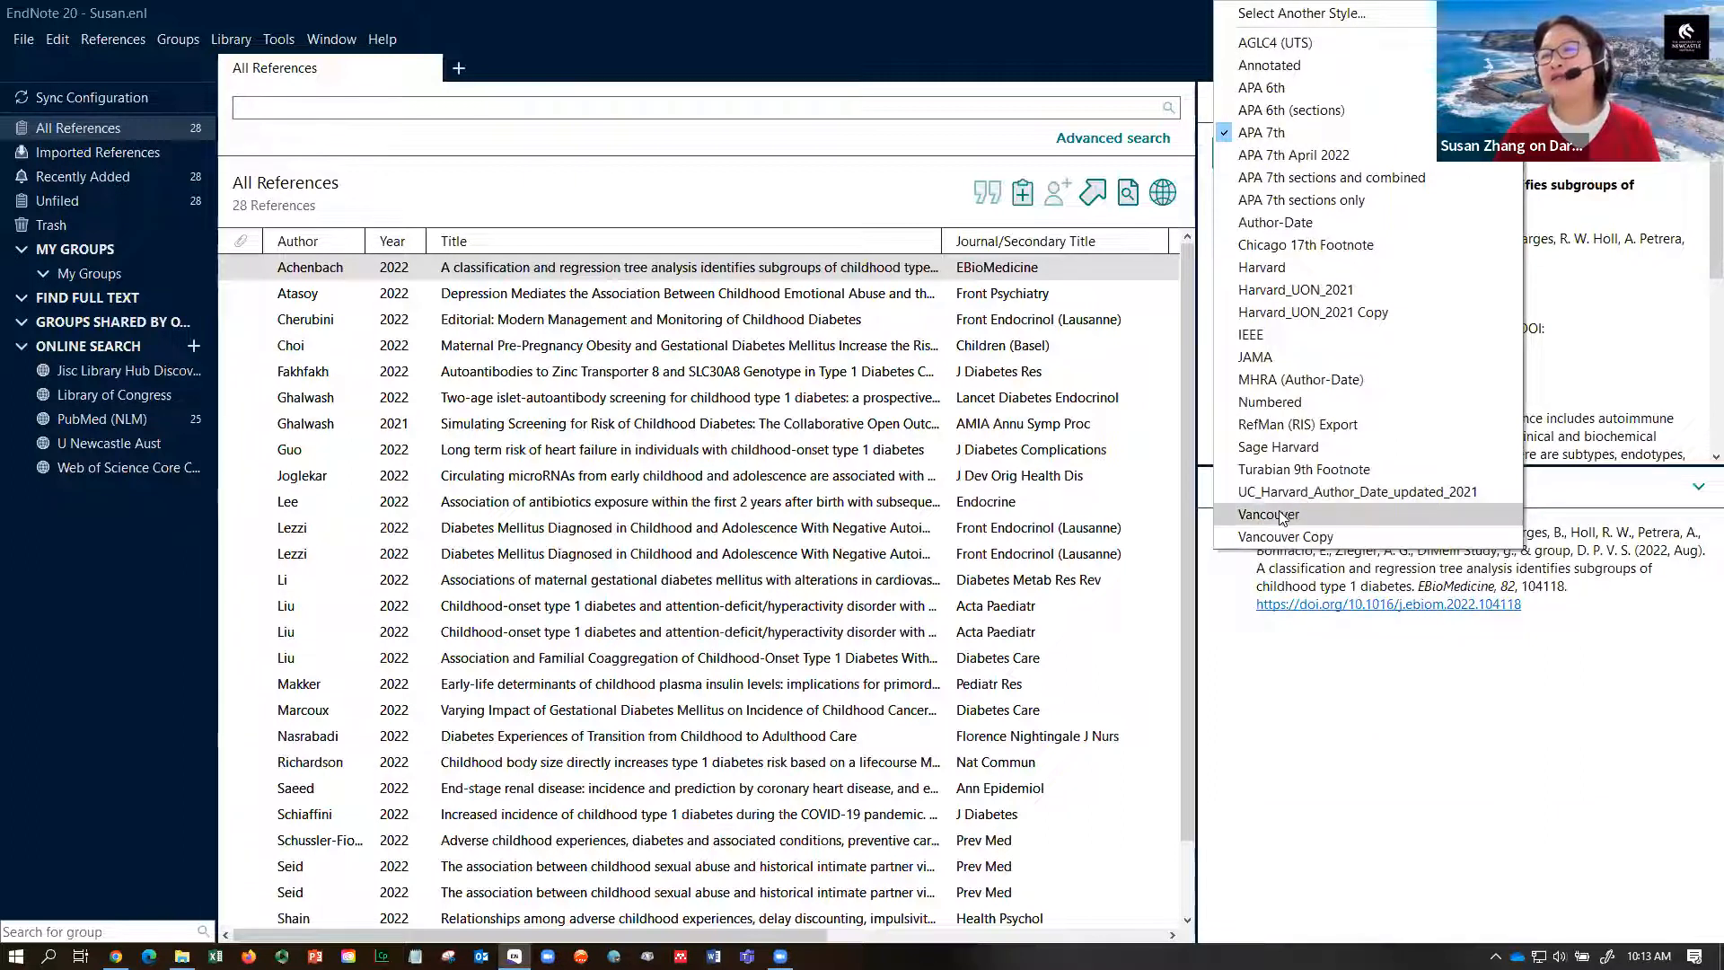
{"action": "left_click", "coordinate": [1282, 515]}
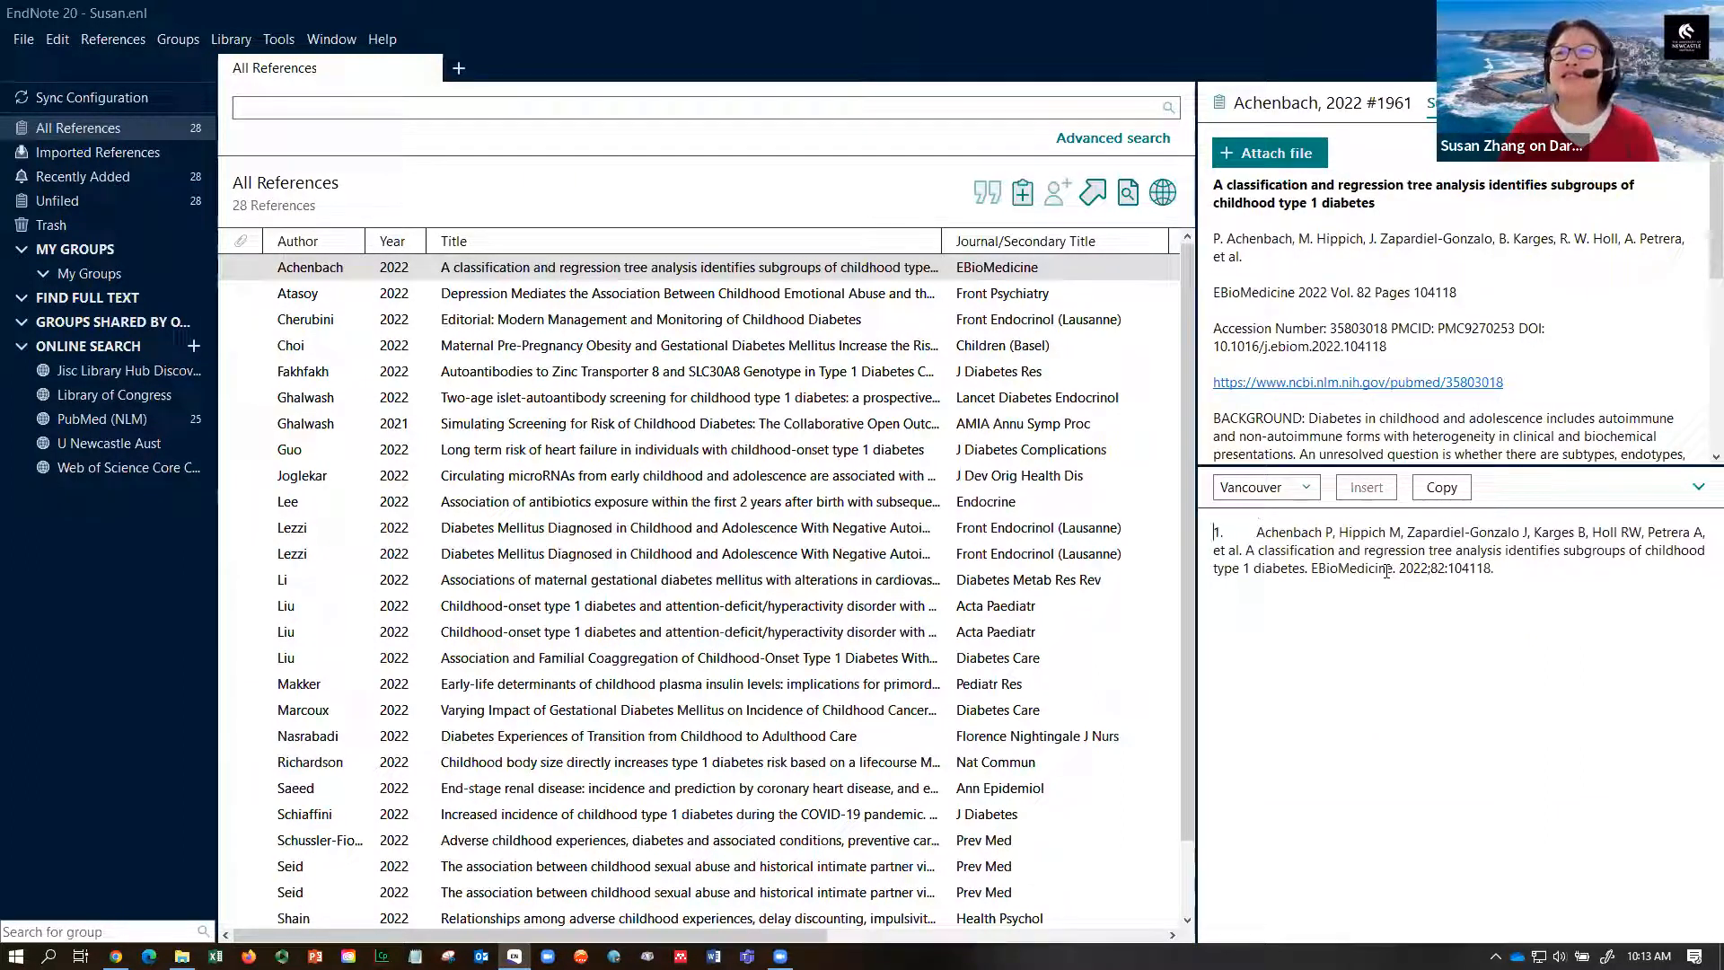
{"action": "left_click", "coordinate": [845, 401]}
{"action": "left_click", "coordinate": [798, 321]}
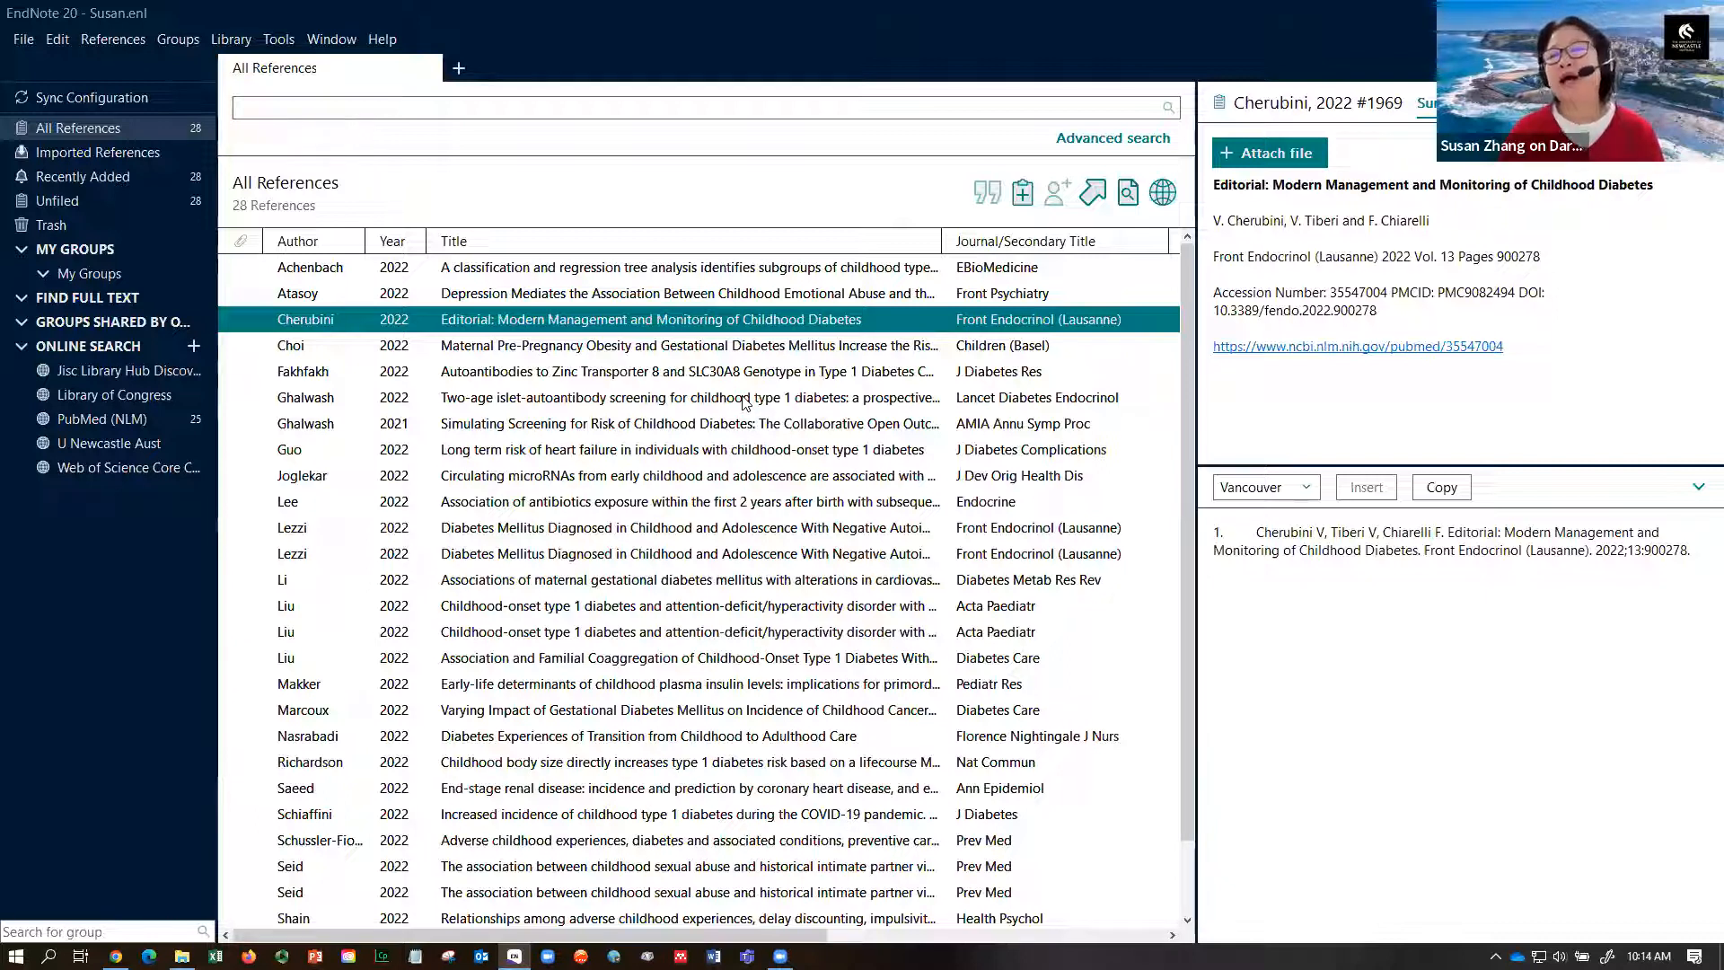
- Switch the preview back to APA 7th, check the Choi citation date, and widen the list to show Date and DOI
{"action": "left_click", "coordinate": [1308, 489]}
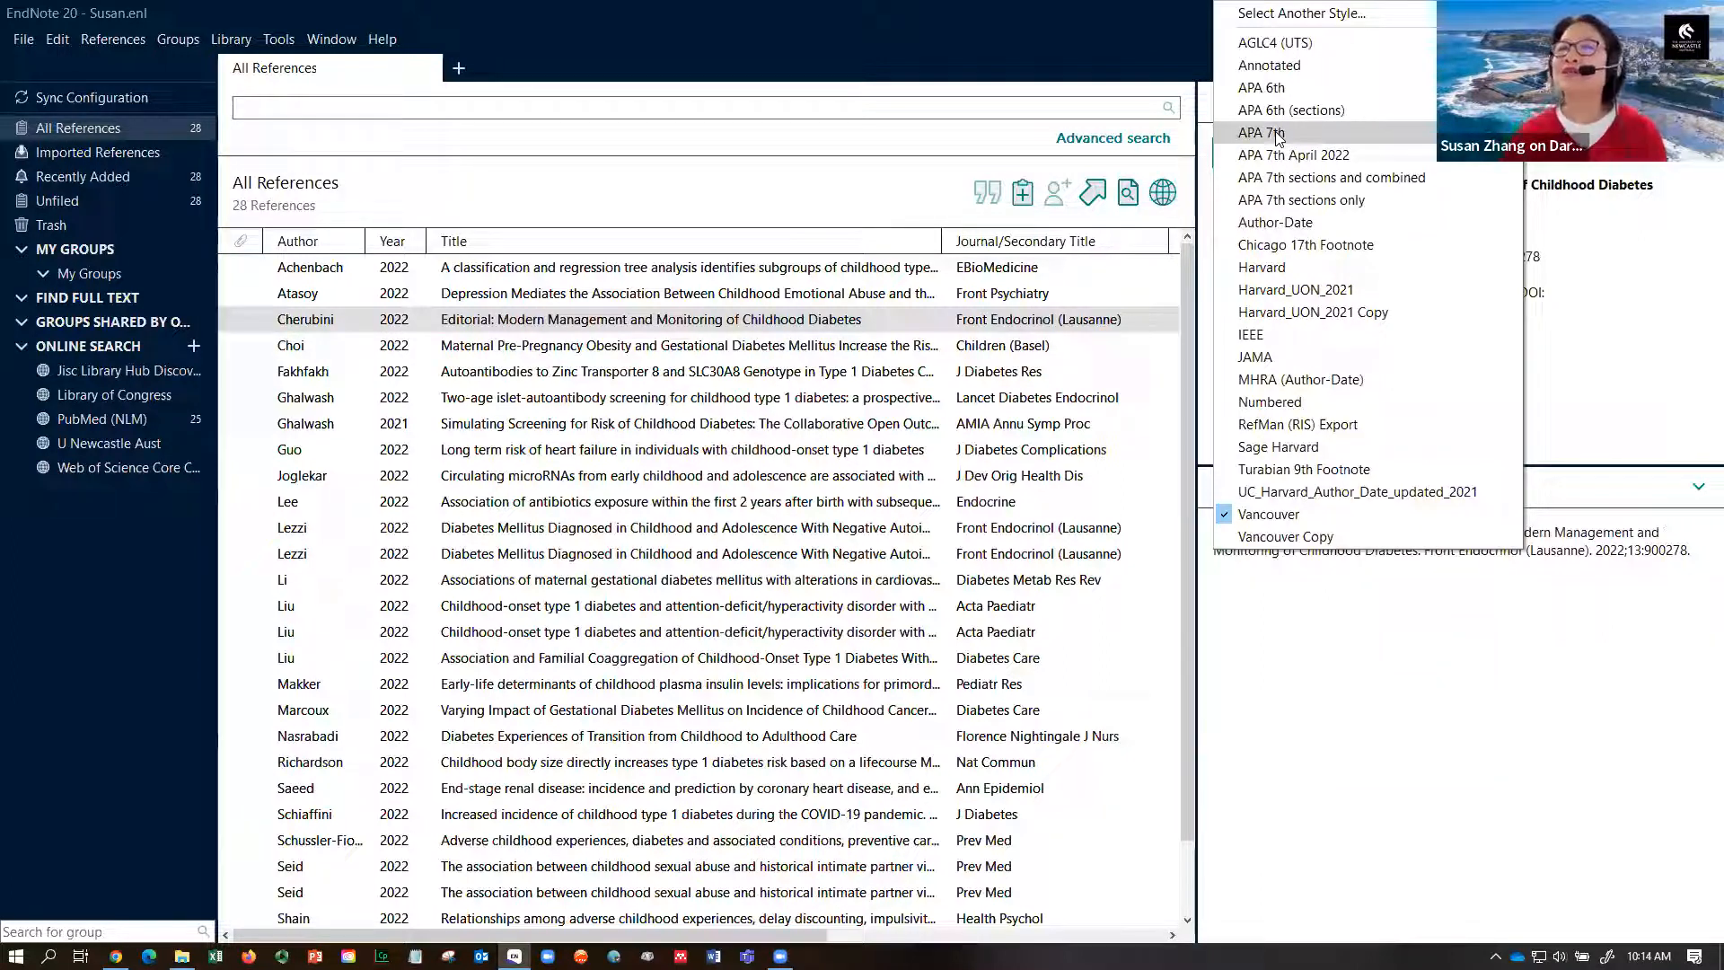
{"action": "left_click", "coordinate": [1279, 137]}
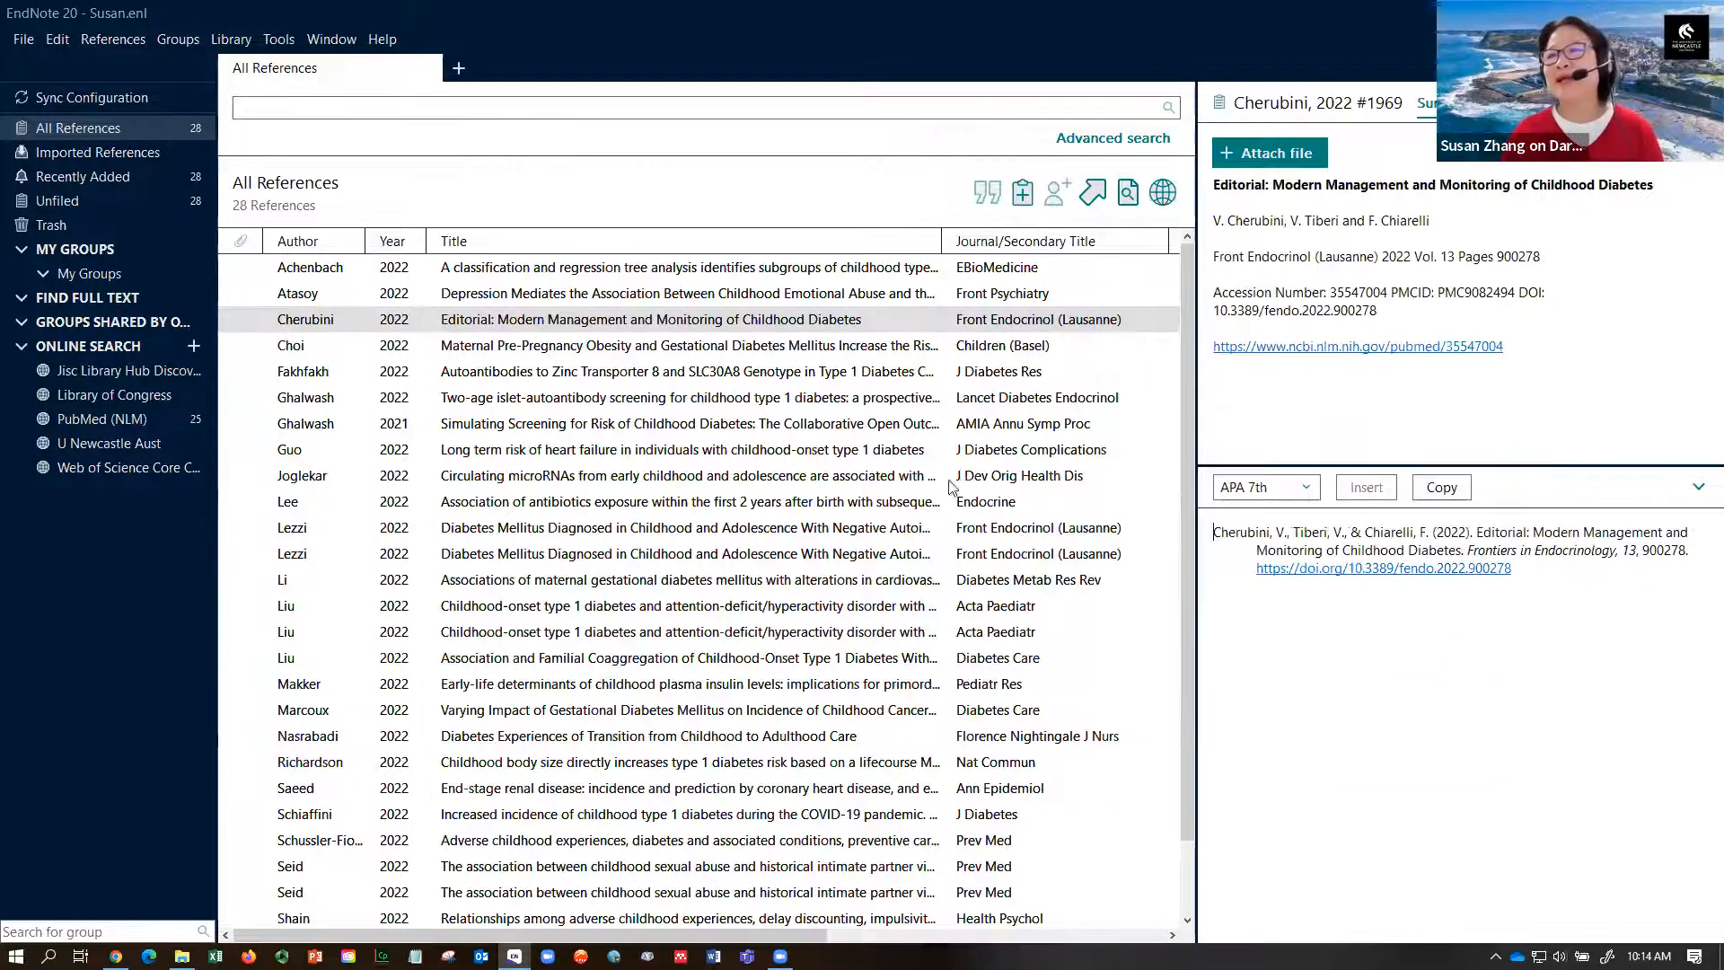
{"action": "left_click", "coordinate": [1004, 351]}
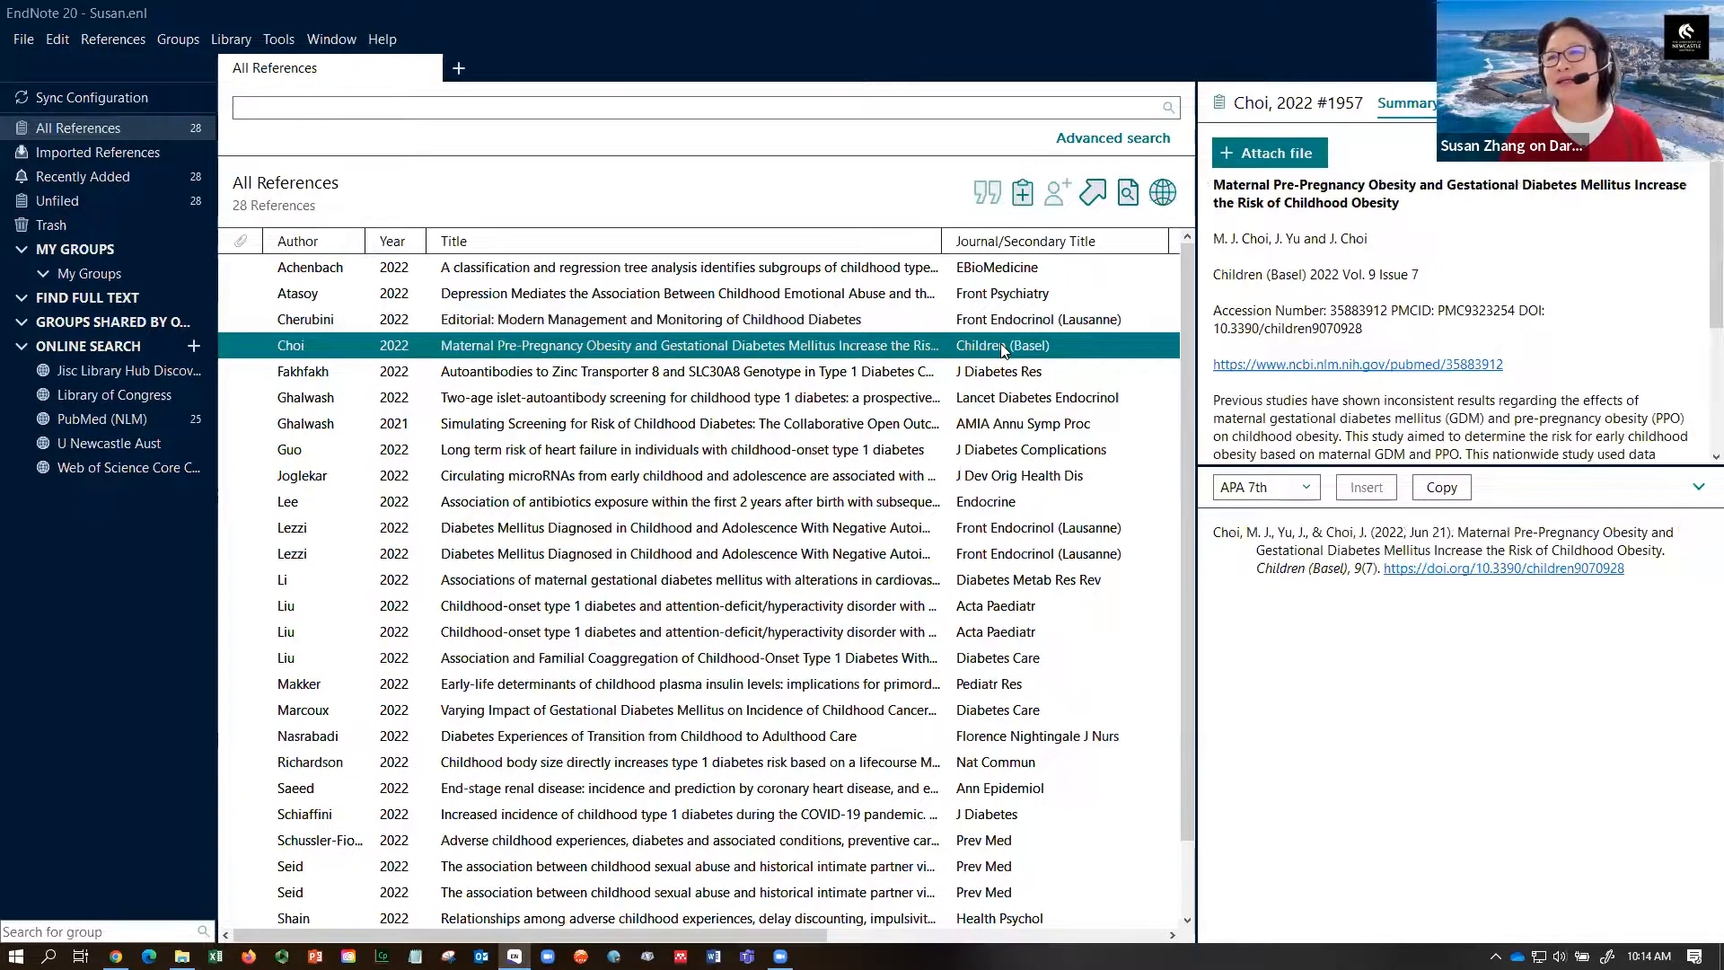
{"action": "left_click", "coordinate": [1408, 536]}
{"action": "double_click", "coordinate": [1419, 533]}
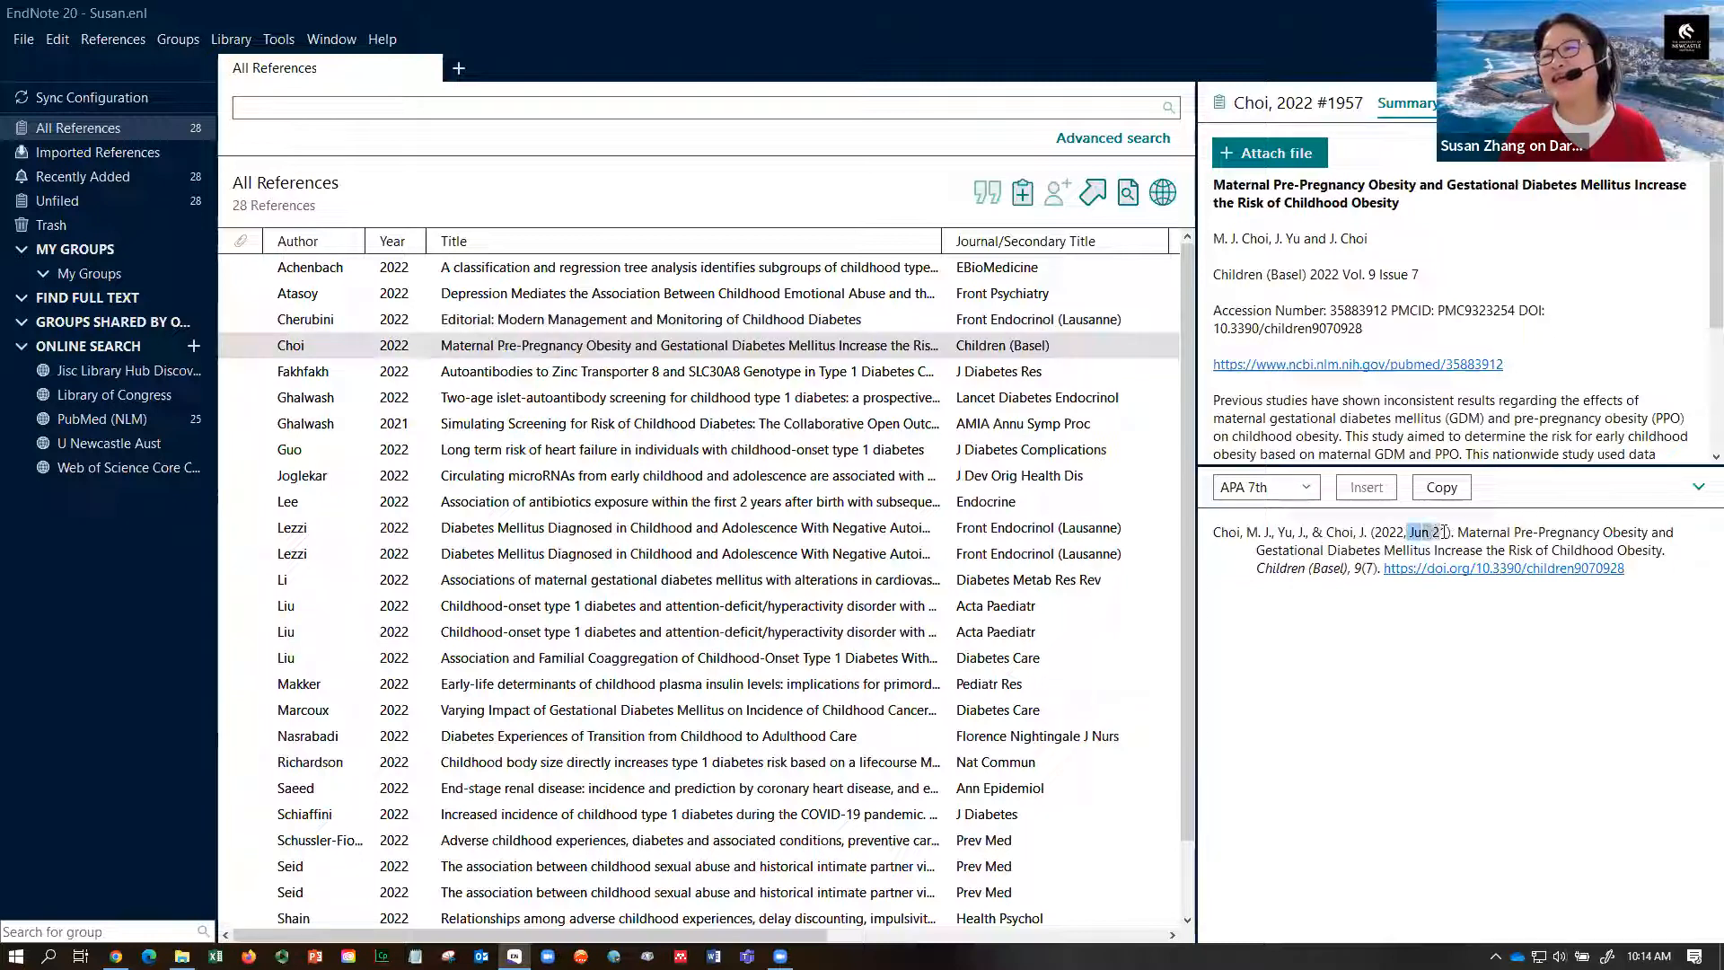
{"action": "left_click_drag", "start_coordinate": [1448, 532], "coordinate": [1451, 531]}
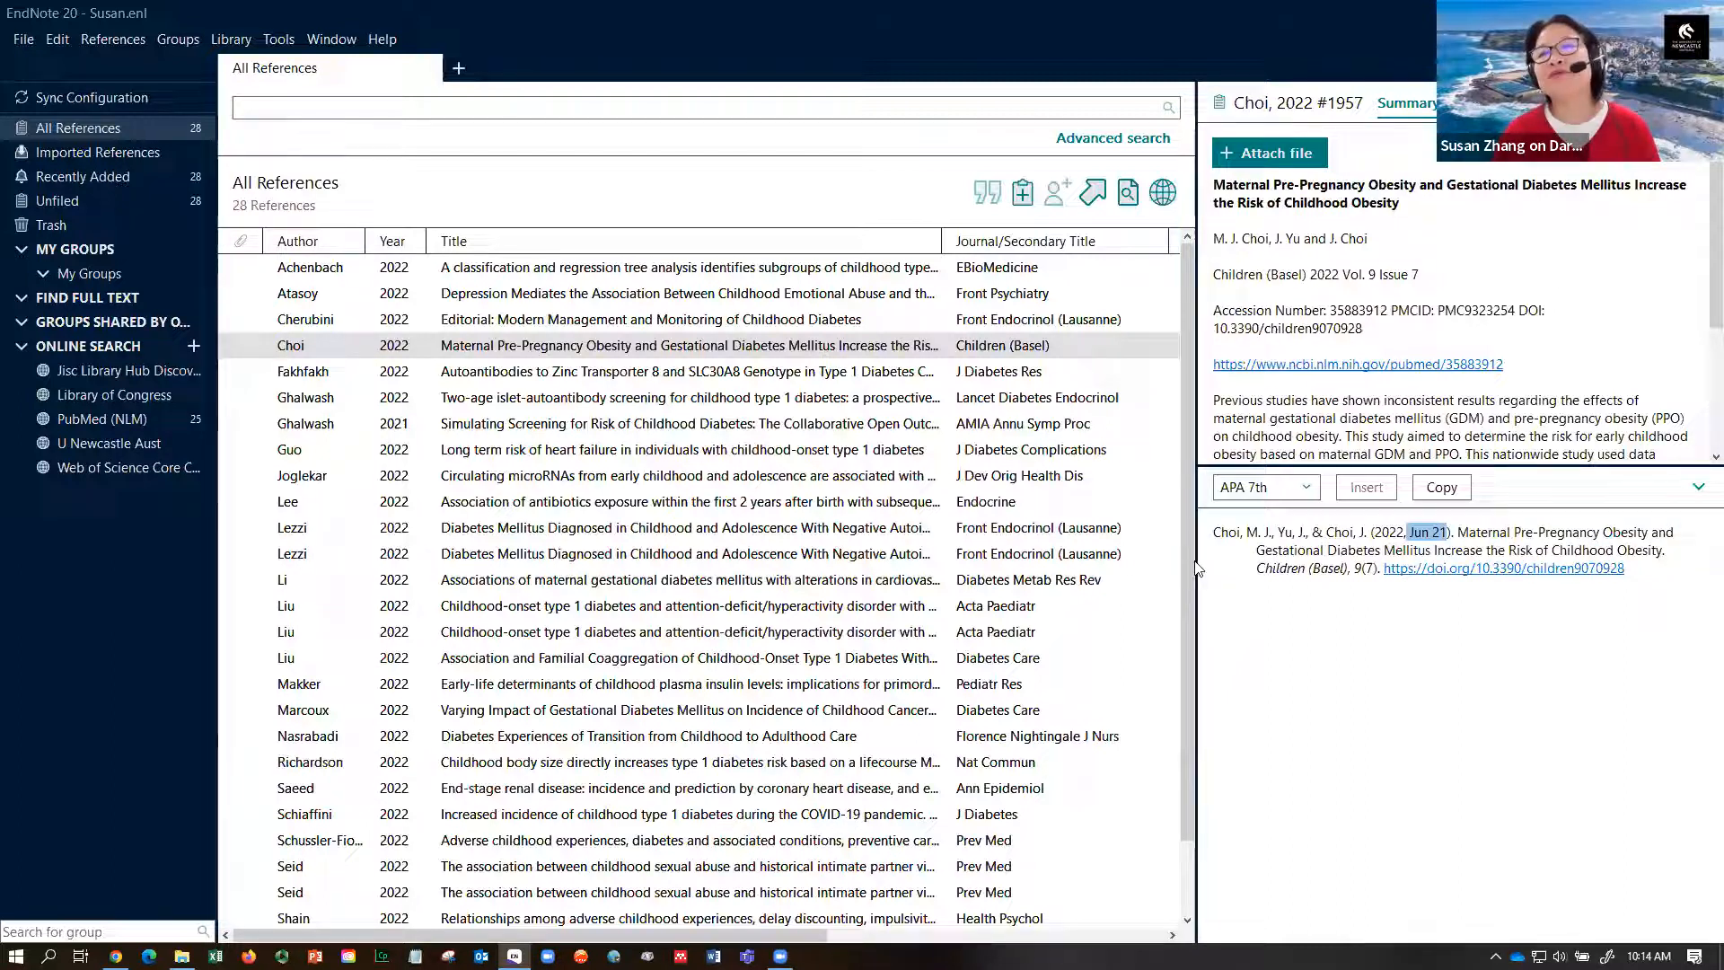
{"action": "left_click", "coordinate": [1110, 372]}
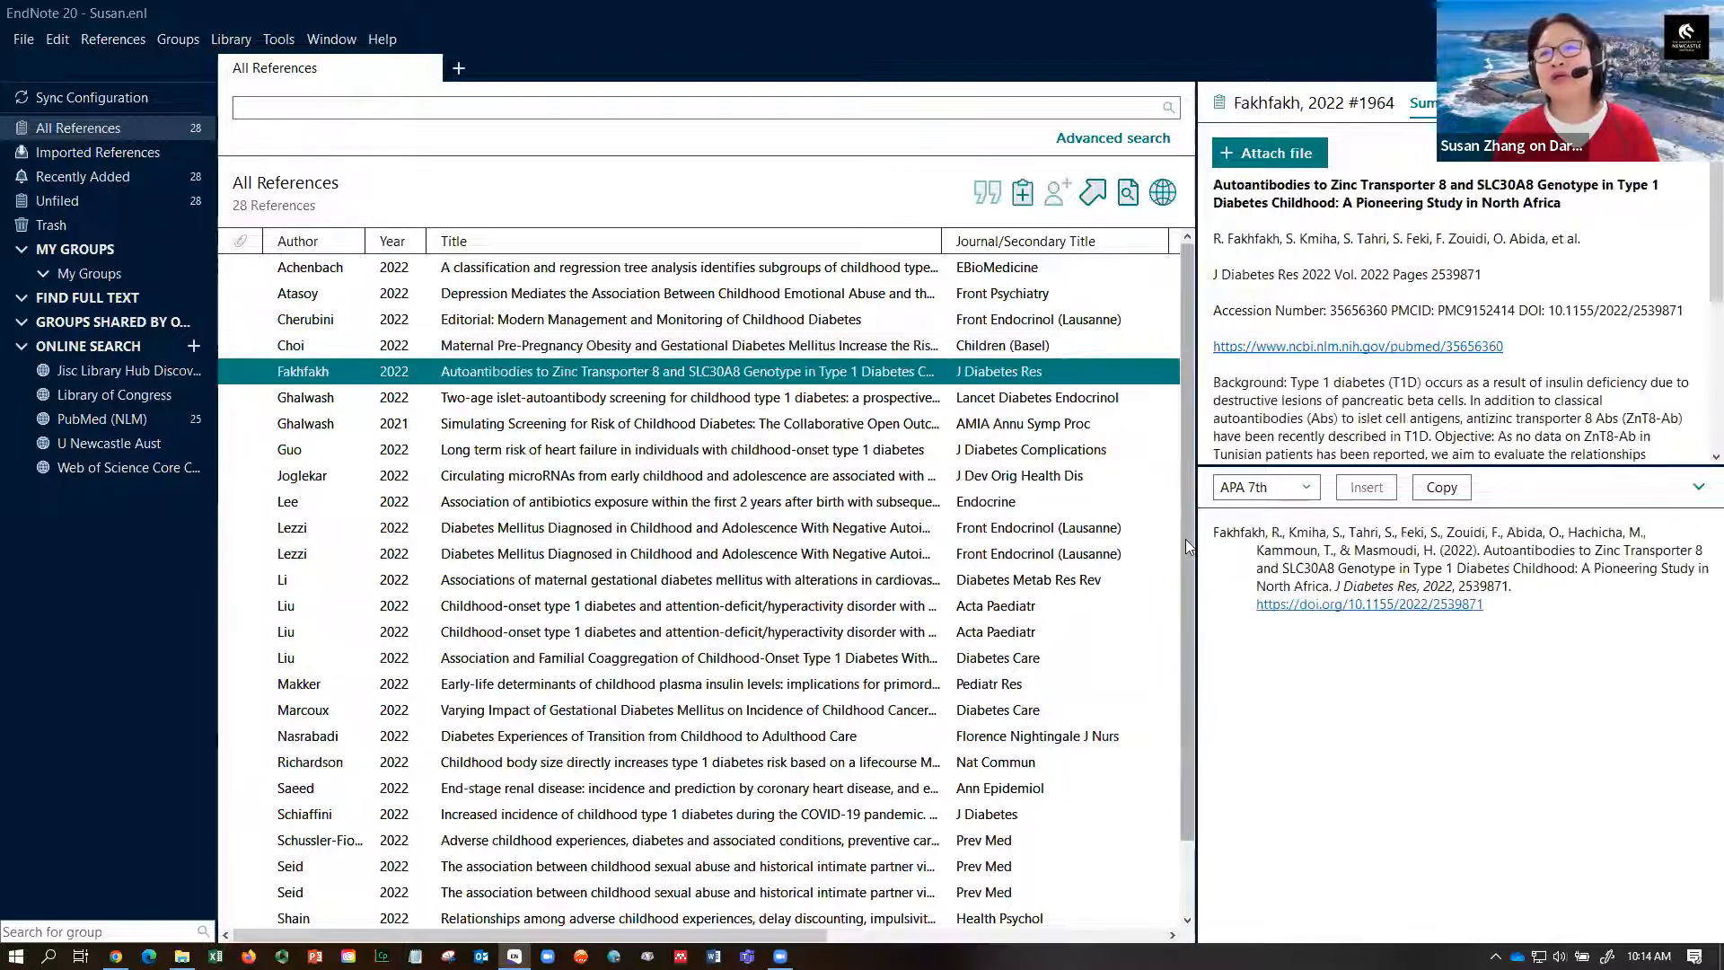
{"action": "left_click_drag", "start_coordinate": [1194, 543], "coordinate": [1397, 544]}
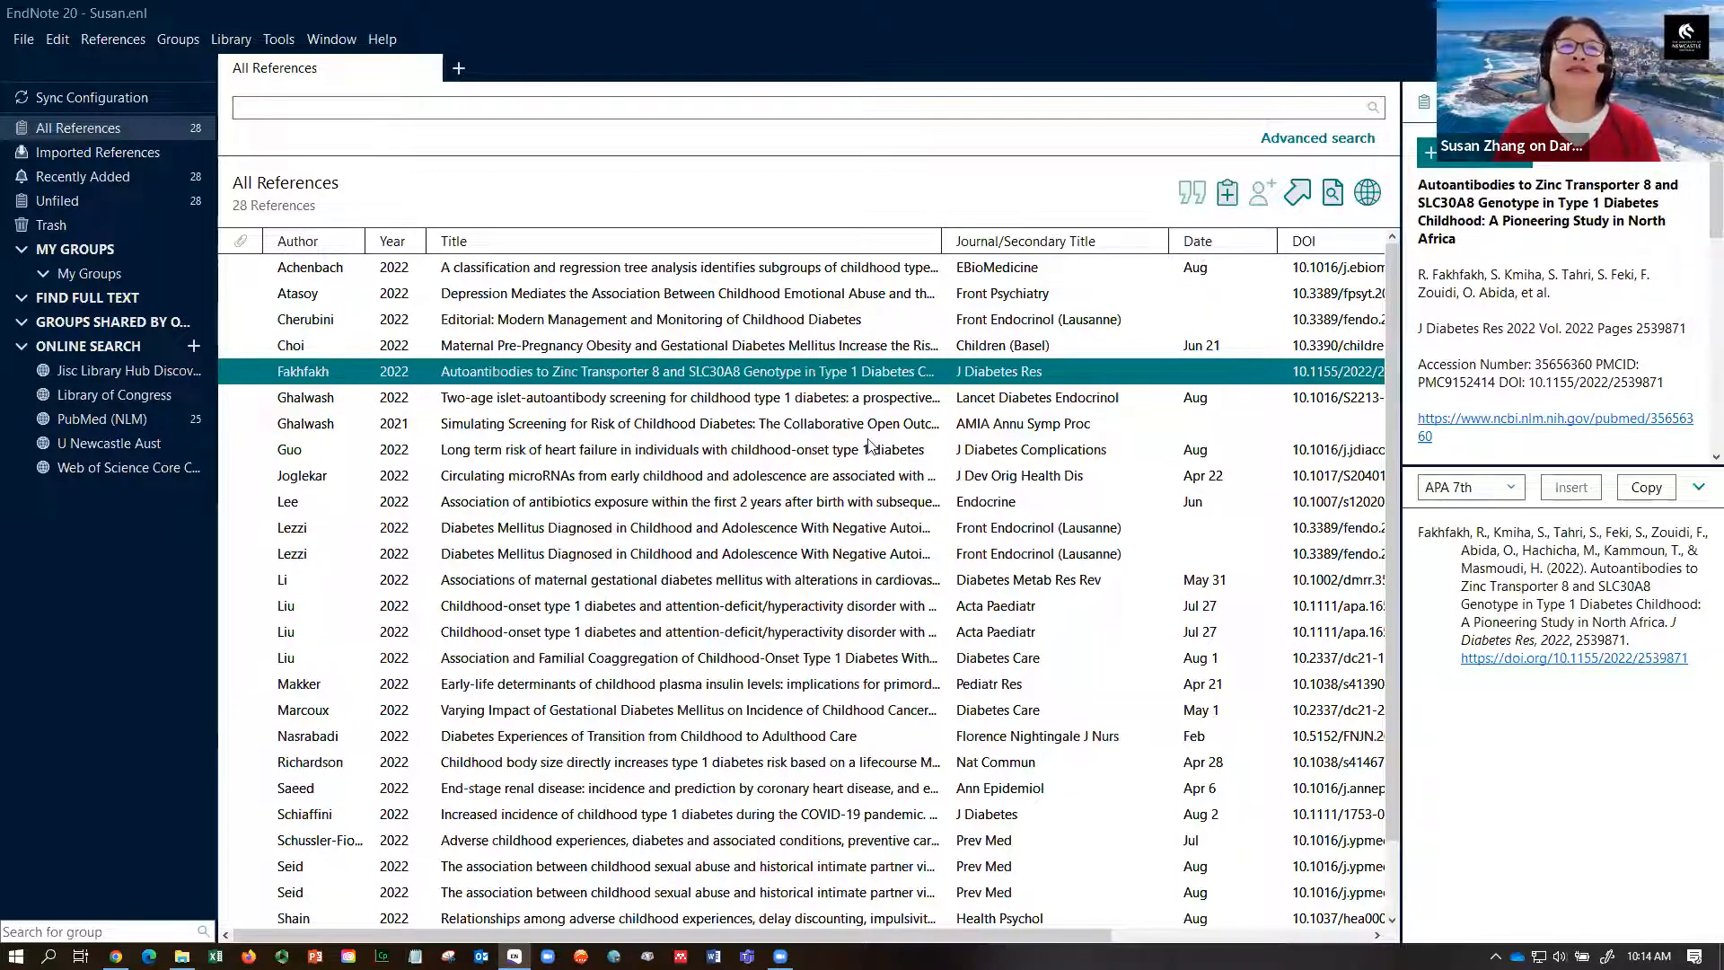
- Clear the Date field in all 28 references with Library > Change/Move/Copy Fields
{"action": "left_click", "coordinate": [230, 40]}
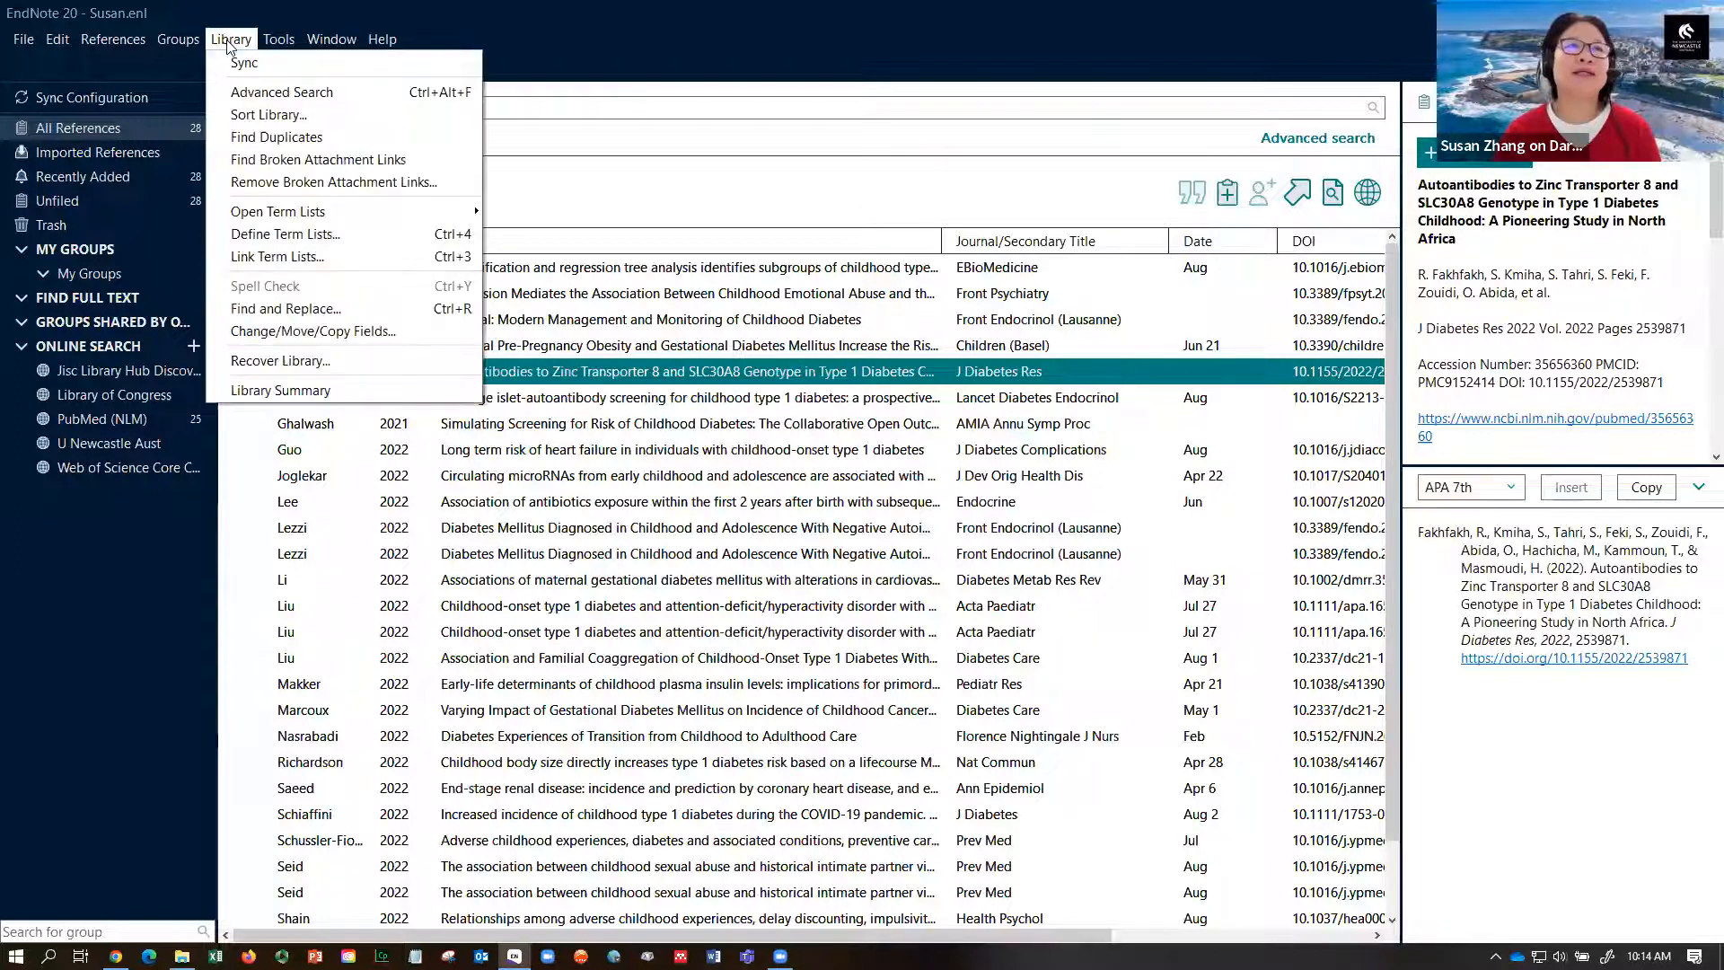
{"action": "left_click", "coordinate": [281, 332]}
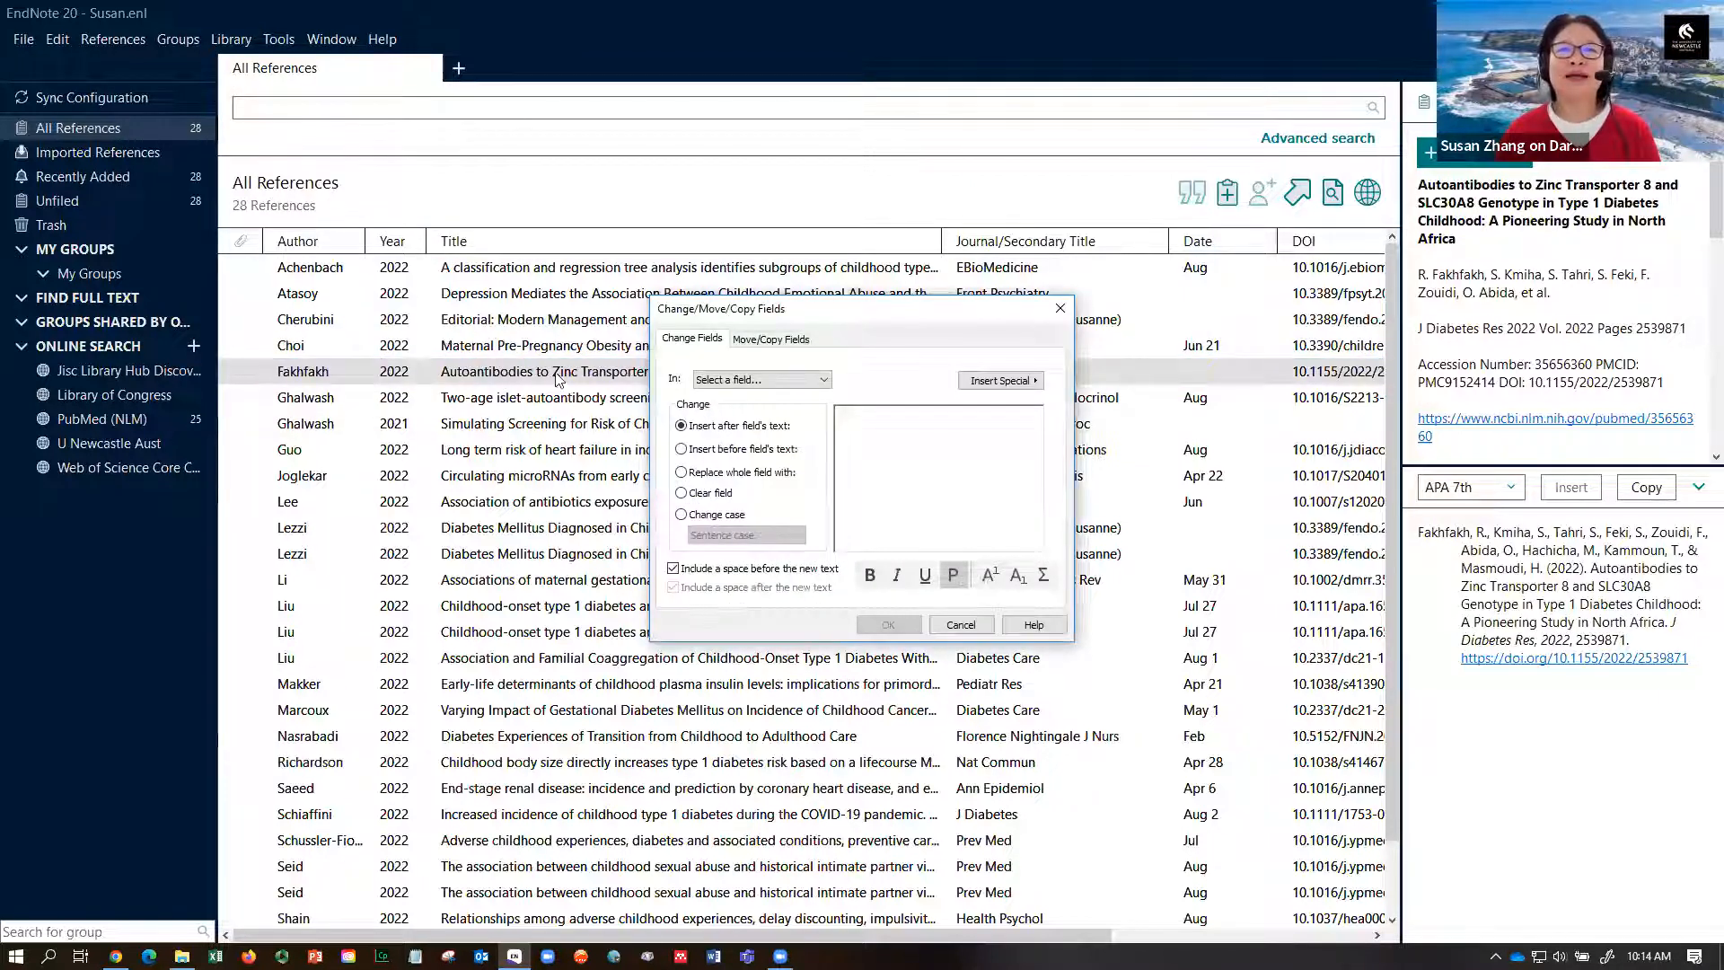
{"action": "left_click", "coordinate": [824, 381]}
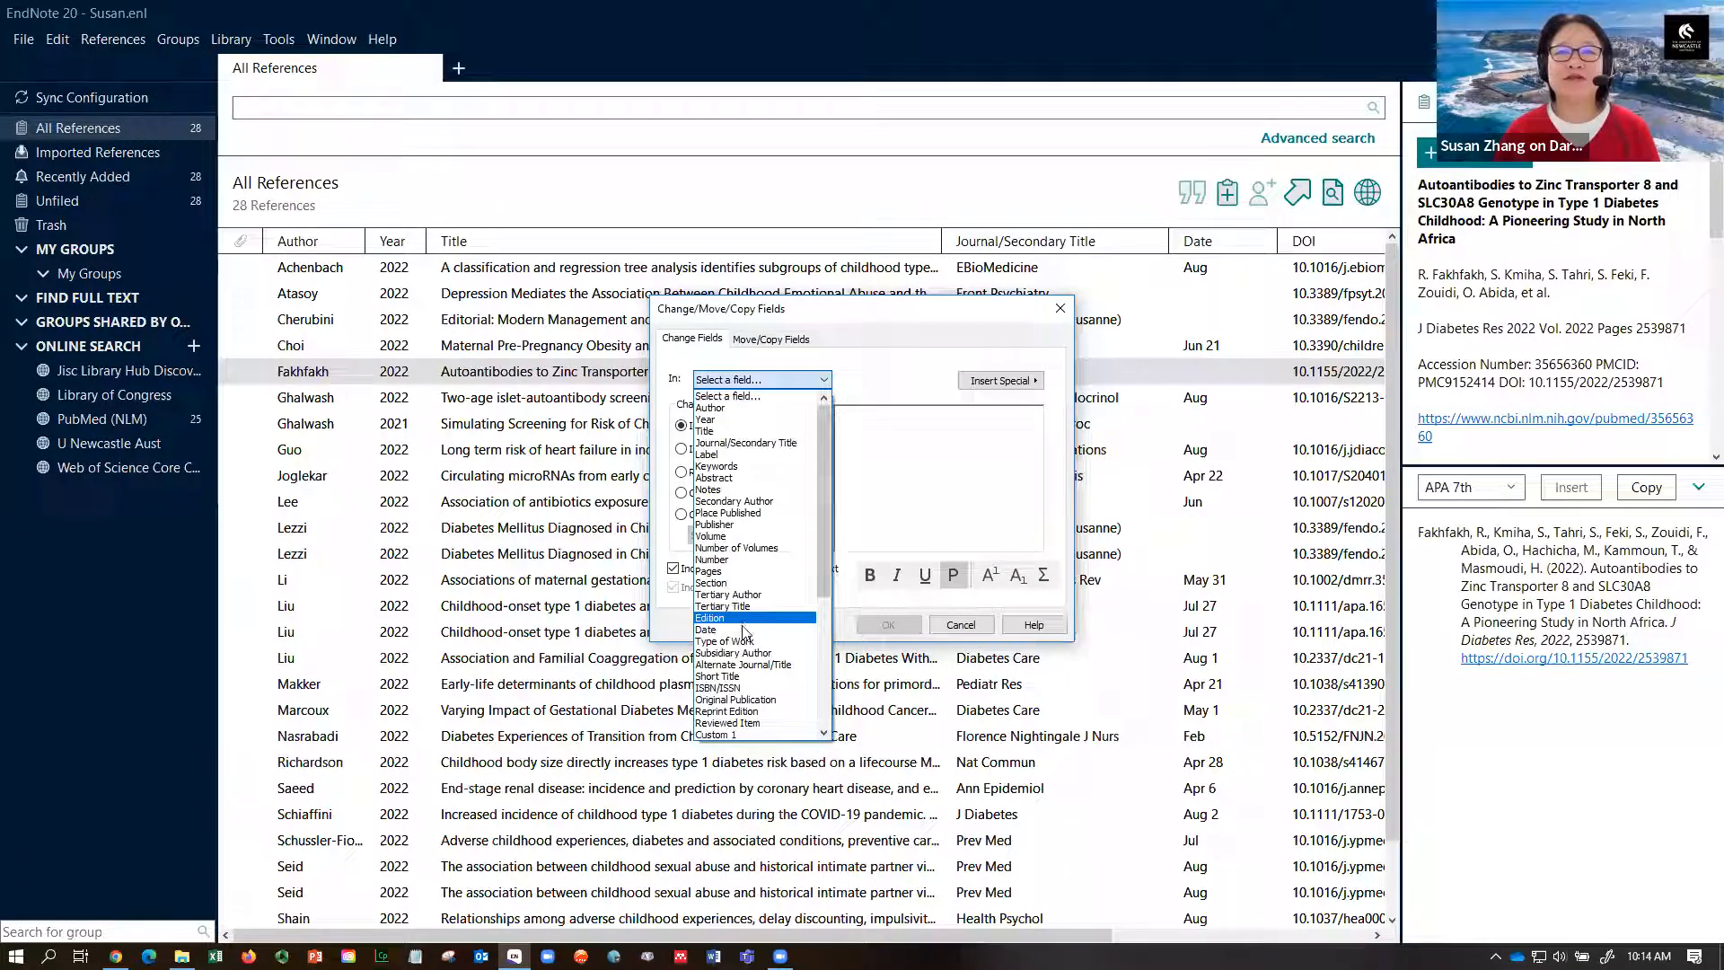
{"action": "left_click", "coordinate": [743, 630]}
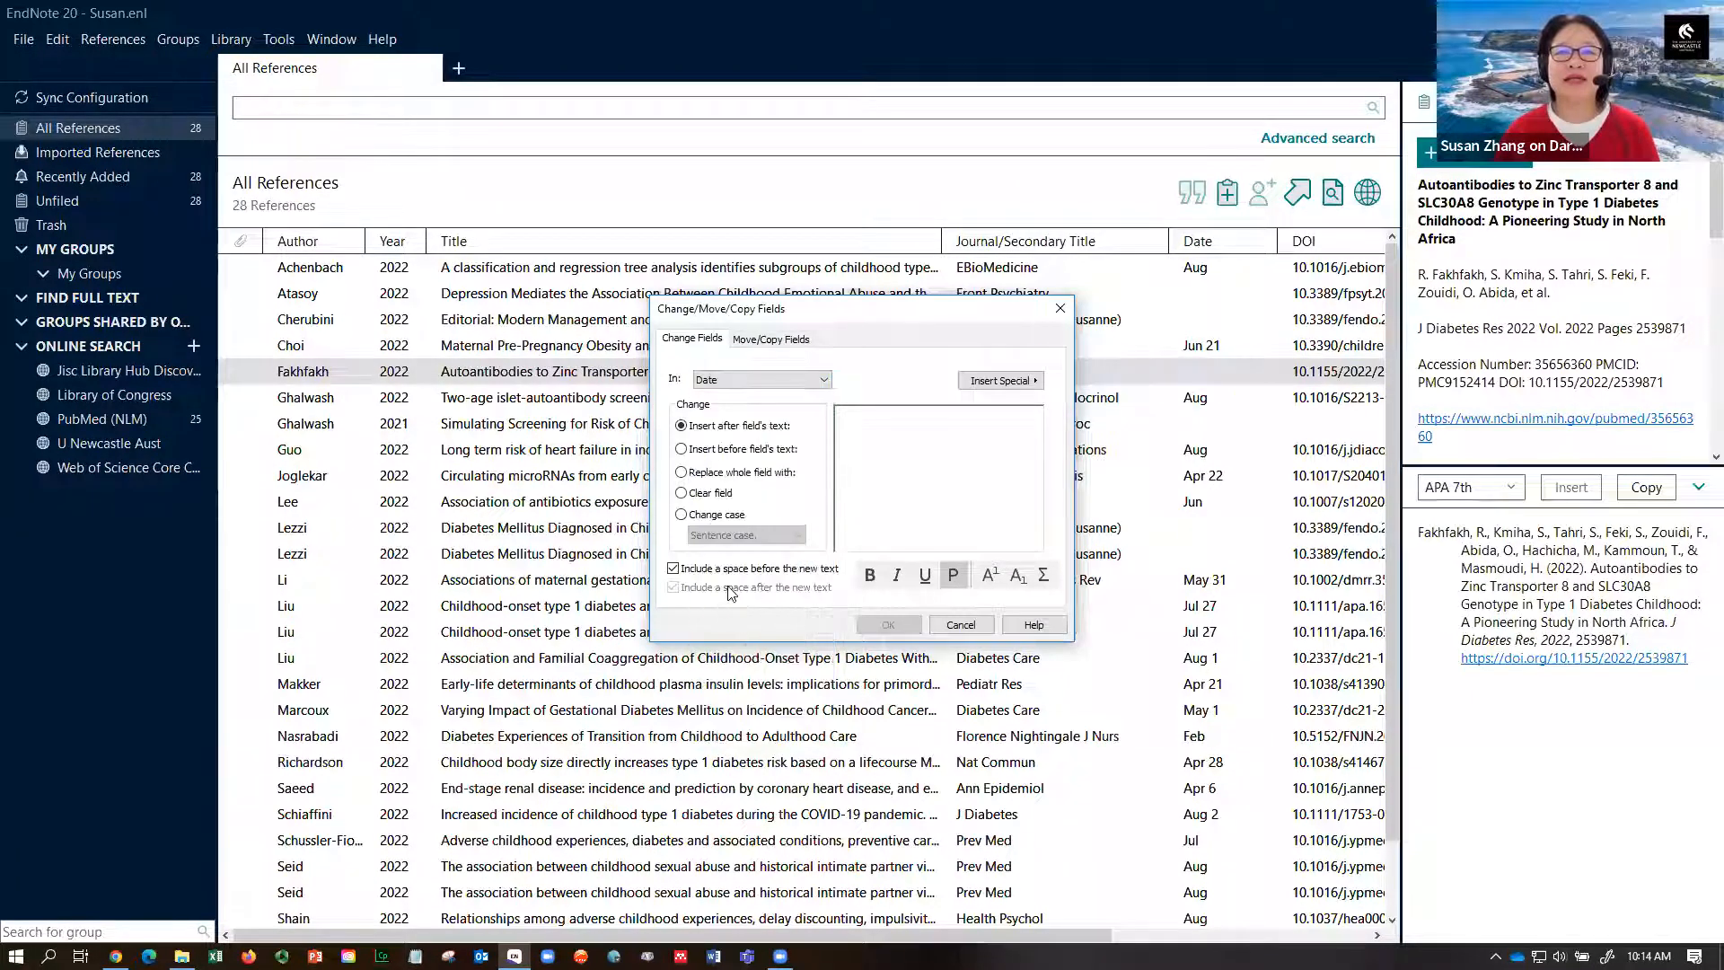
{"action": "left_click", "coordinate": [682, 493]}
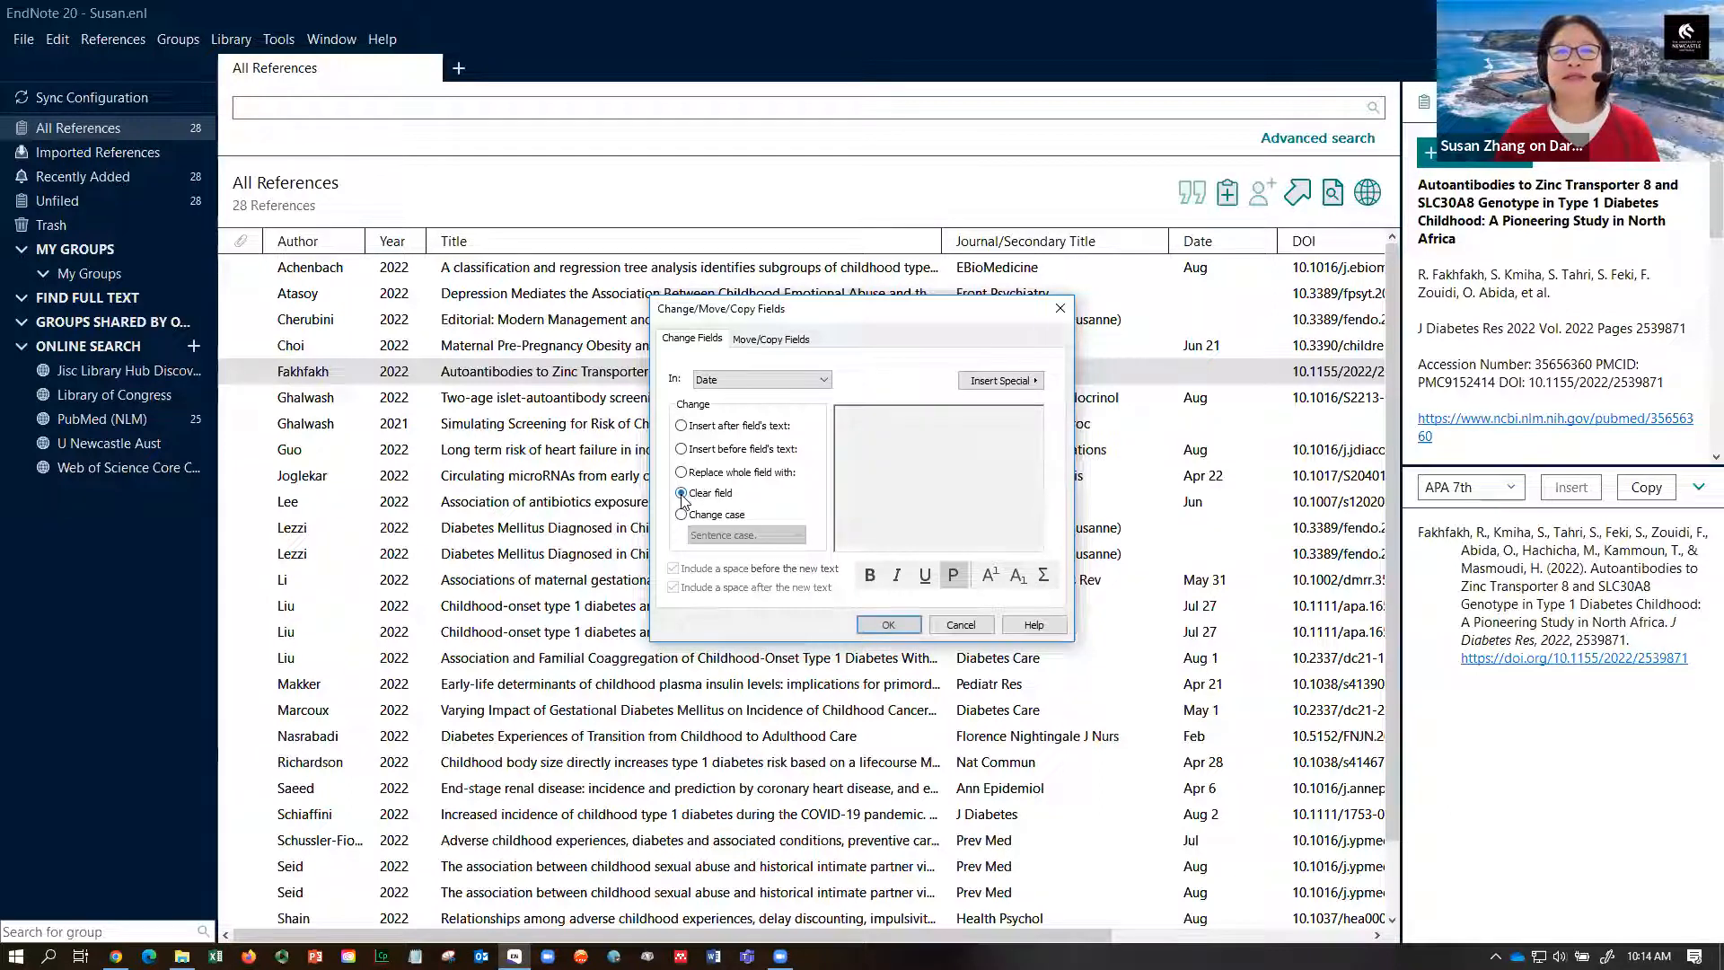
{"action": "left_click", "coordinate": [888, 624]}
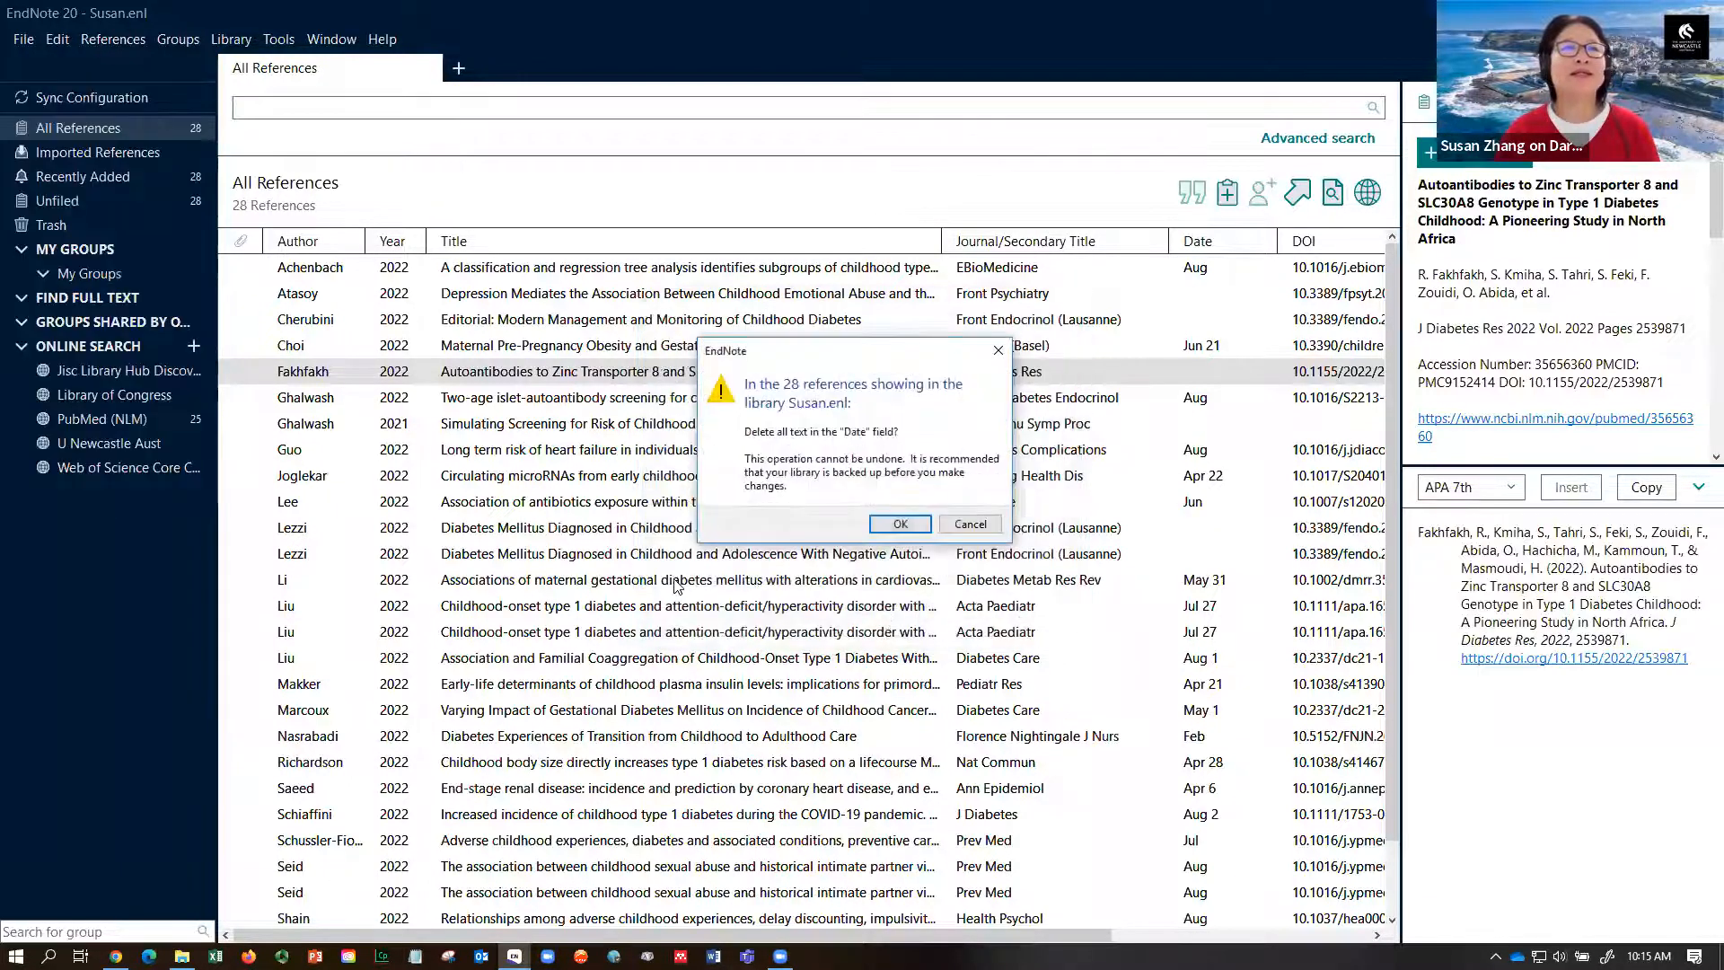
{"action": "left_click", "coordinate": [900, 525]}
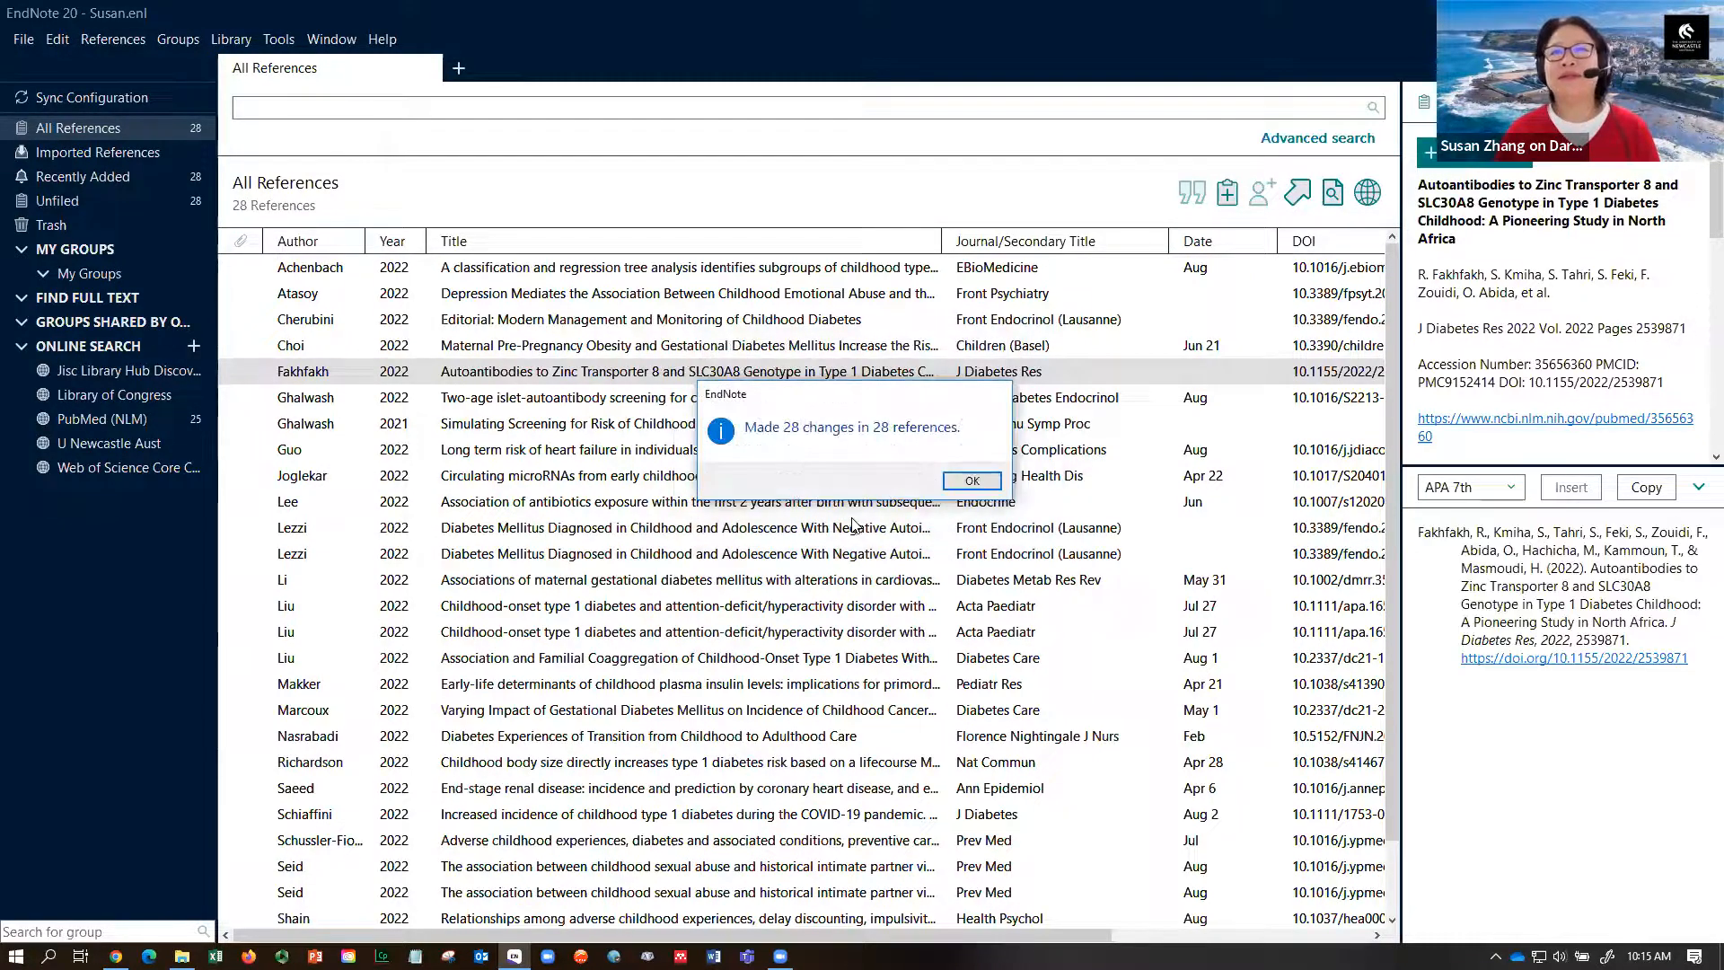
{"action": "left_click", "coordinate": [960, 485]}
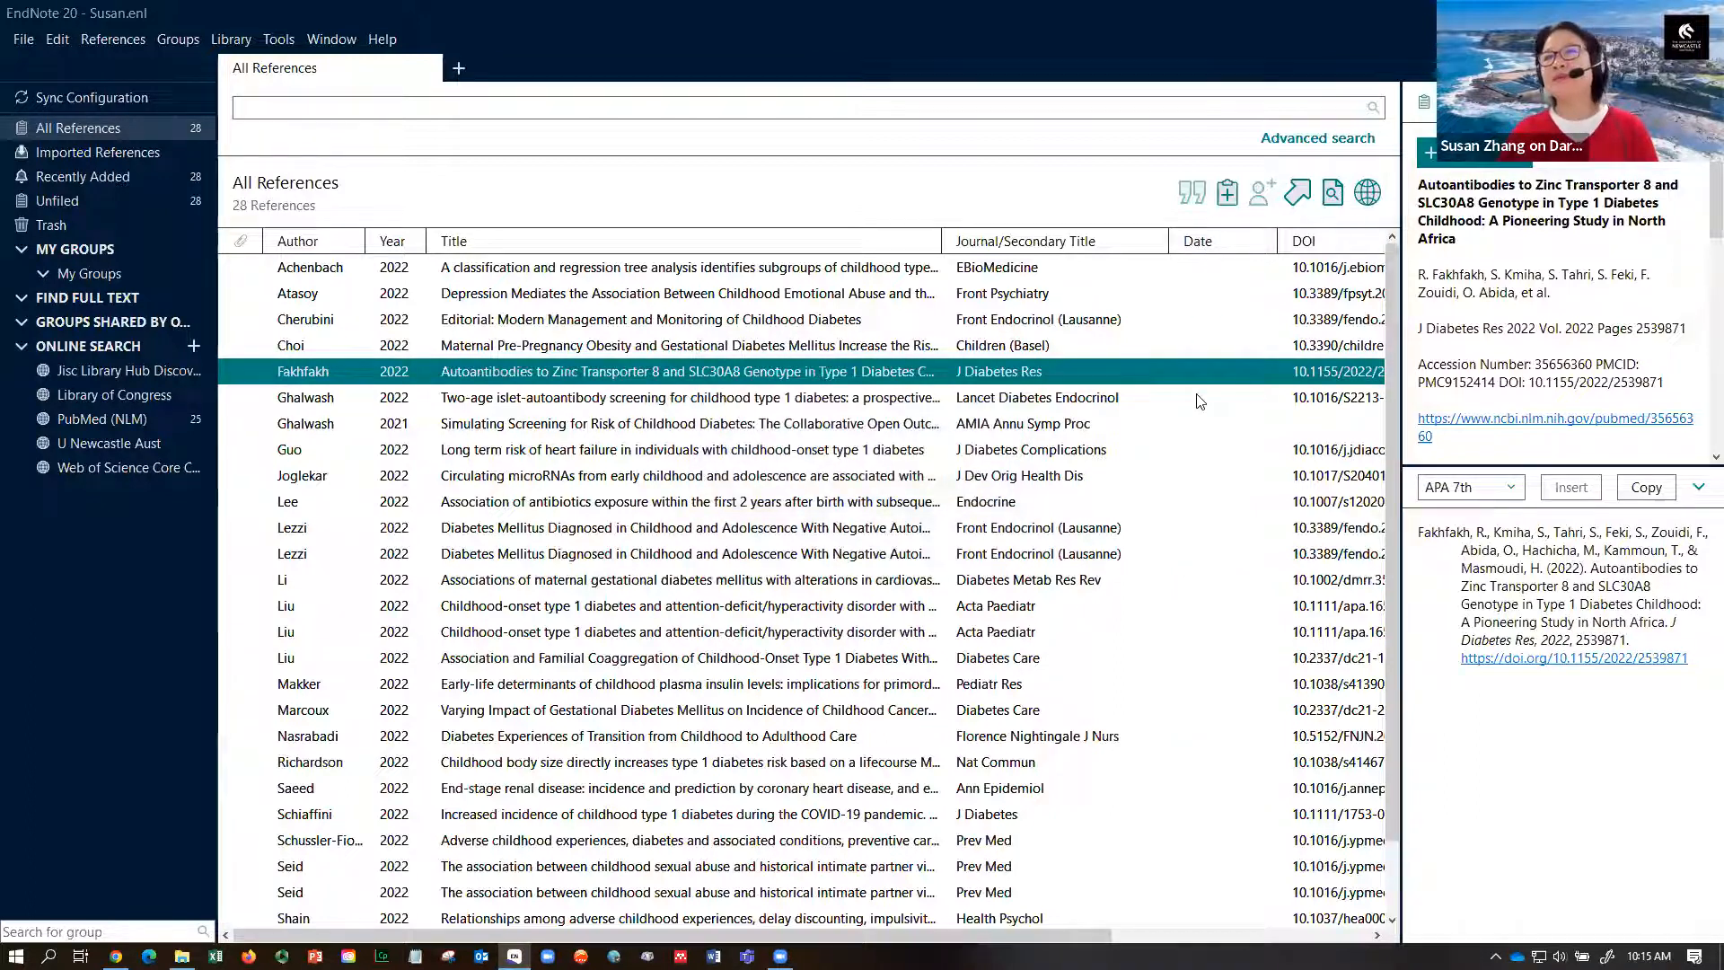
- Widen the preview to confirm Lee (2022) cites only the year, then restore the list width
{"action": "left_click_drag", "start_coordinate": [1397, 485], "coordinate": [970, 419]}
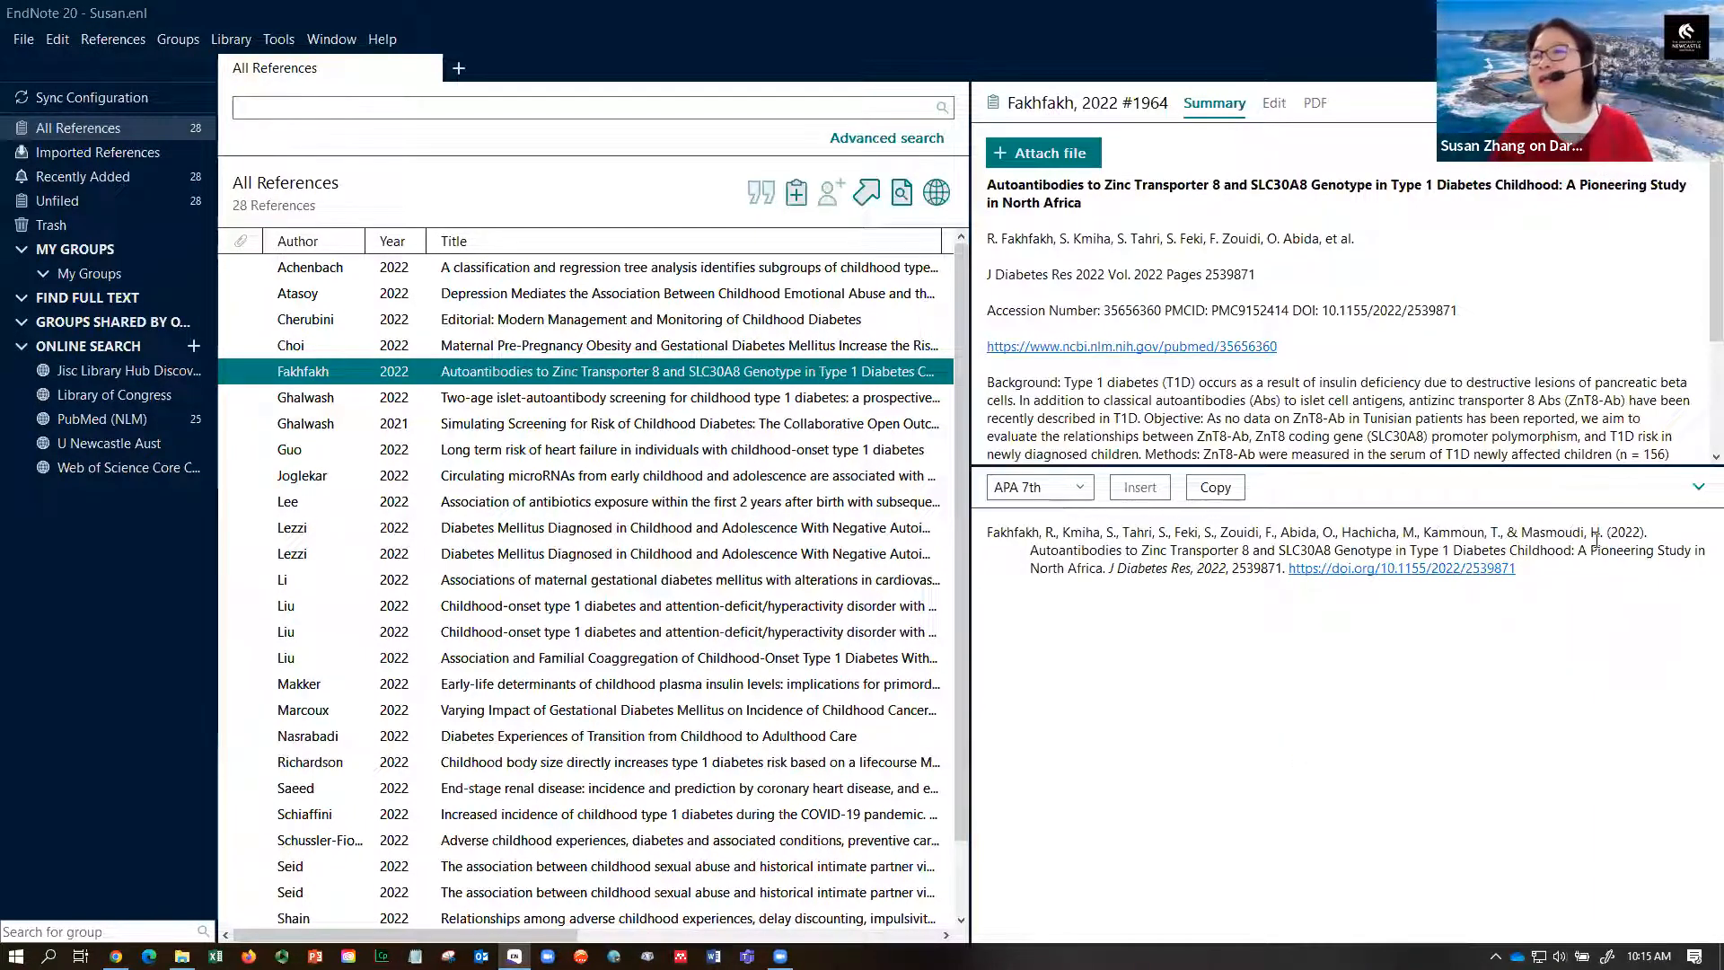
{"action": "left_click_drag", "start_coordinate": [1612, 535], "coordinate": [1636, 531]}
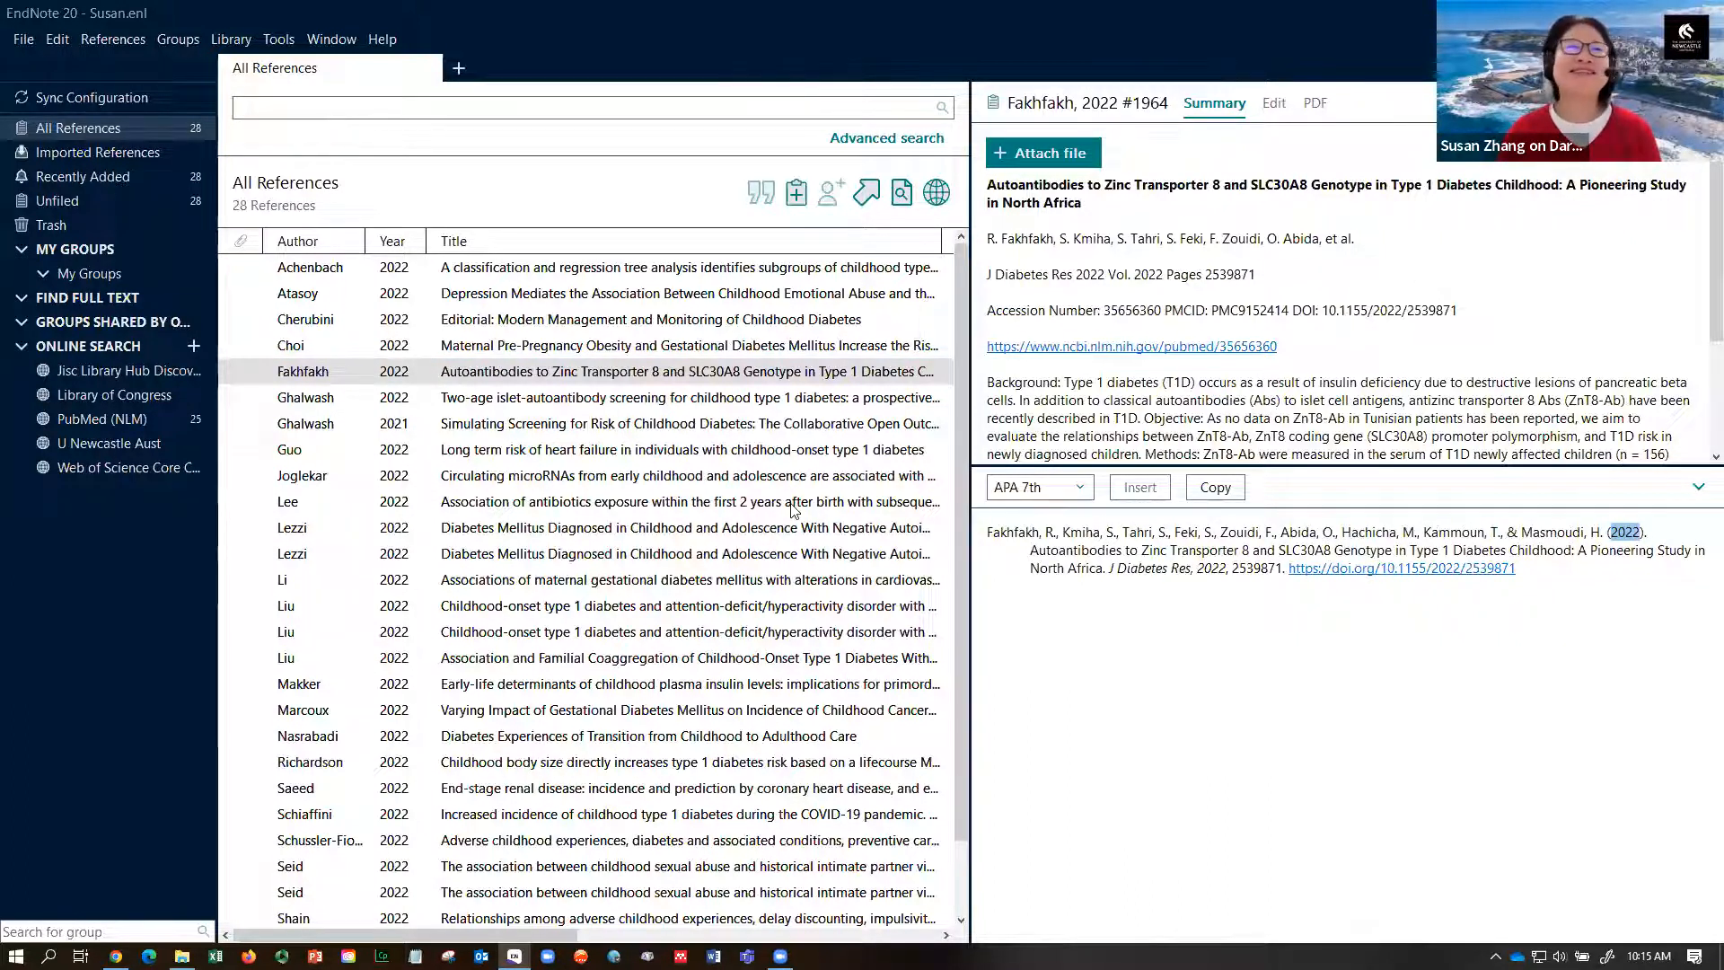
{"action": "left_click", "coordinate": [566, 502]}
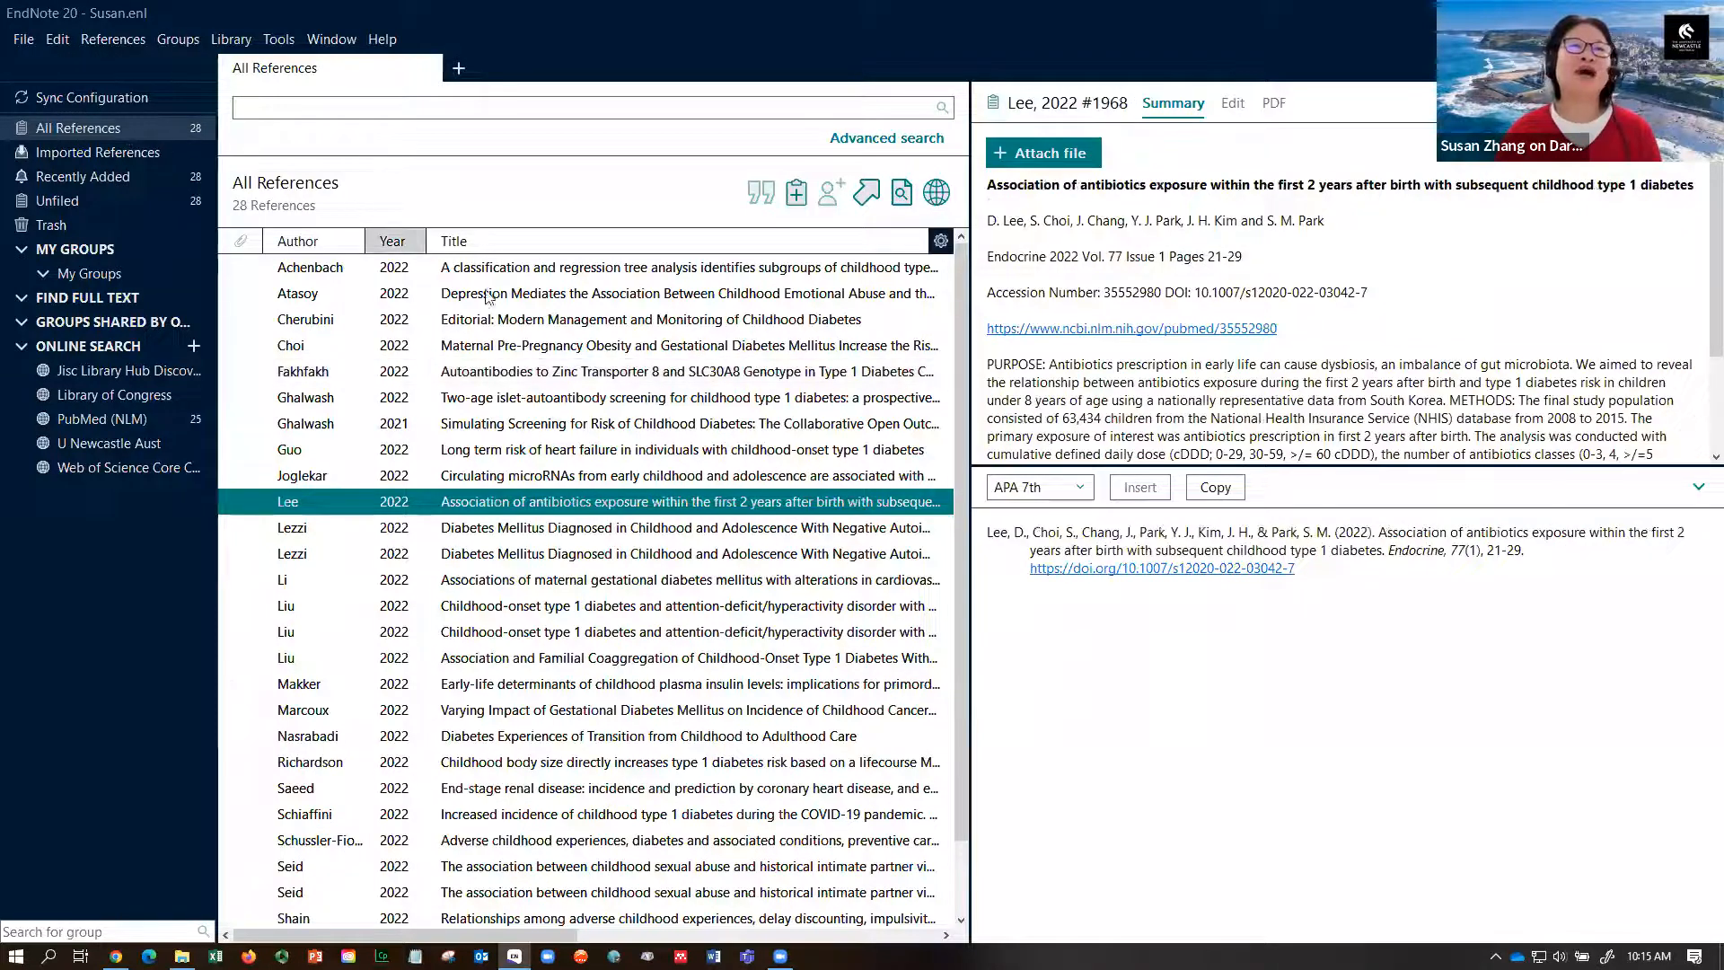
{"action": "left_click_drag", "start_coordinate": [971, 415], "coordinate": [1282, 420]}
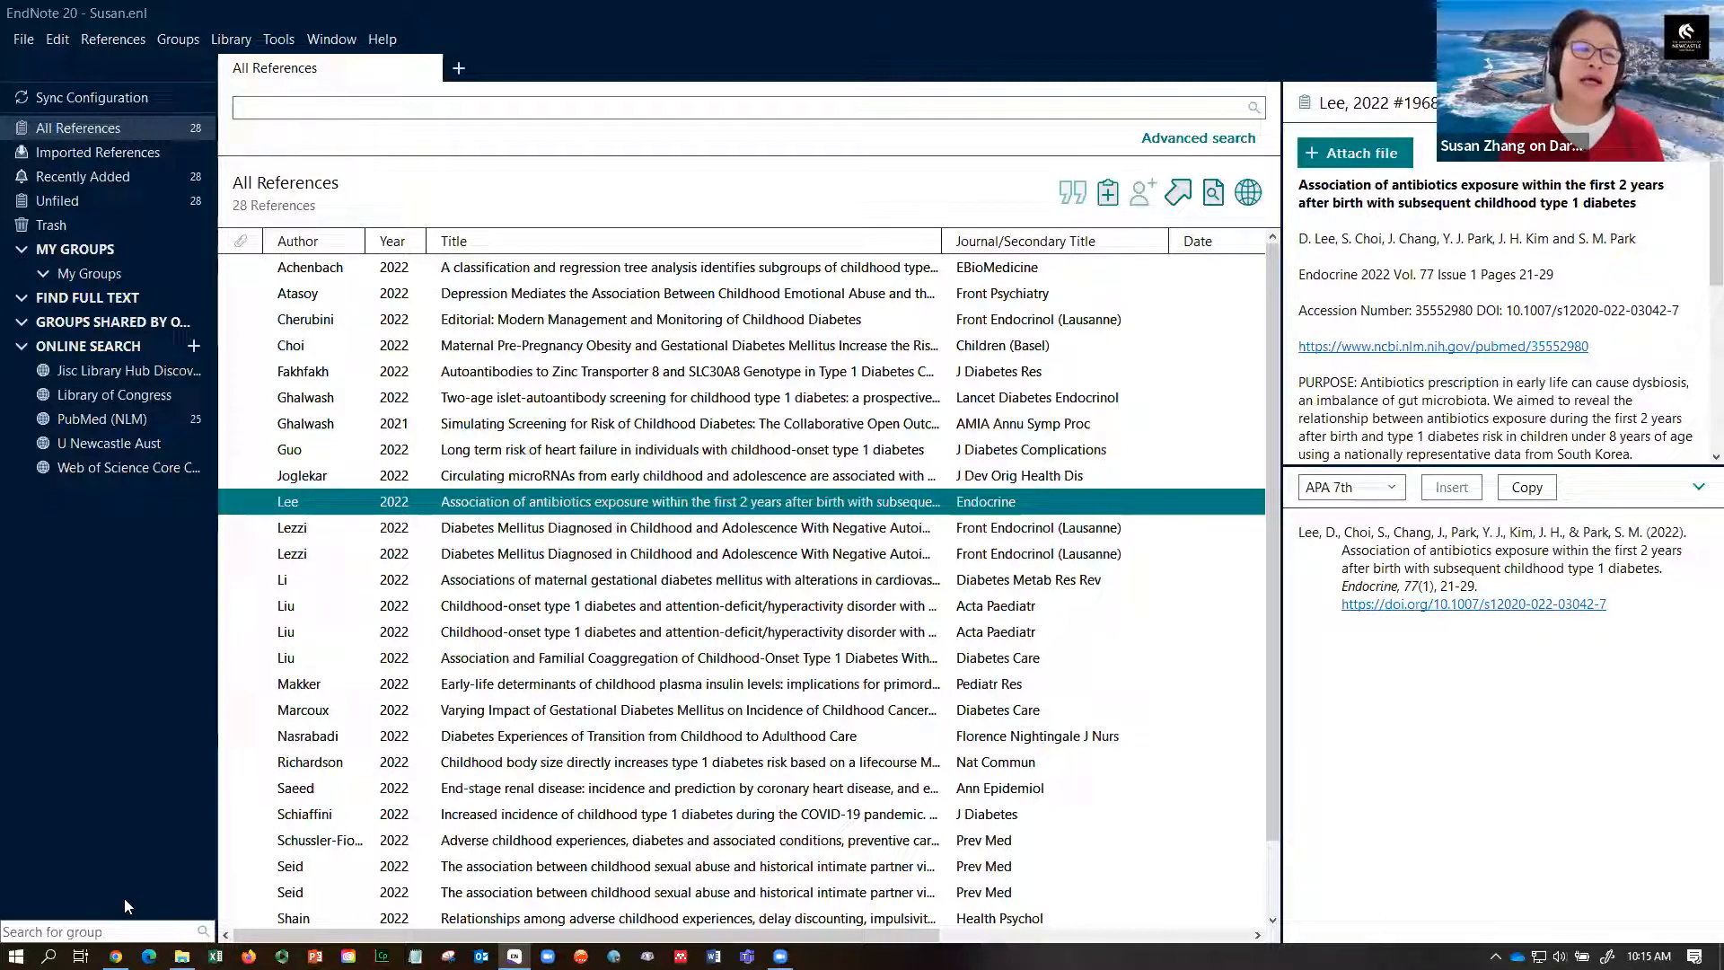
- Open the Newcastle library homepage in a new Chrome tab and enter 'biggest estate' in Library Search
{"action": "mouse_move", "coordinate": [114, 955]}
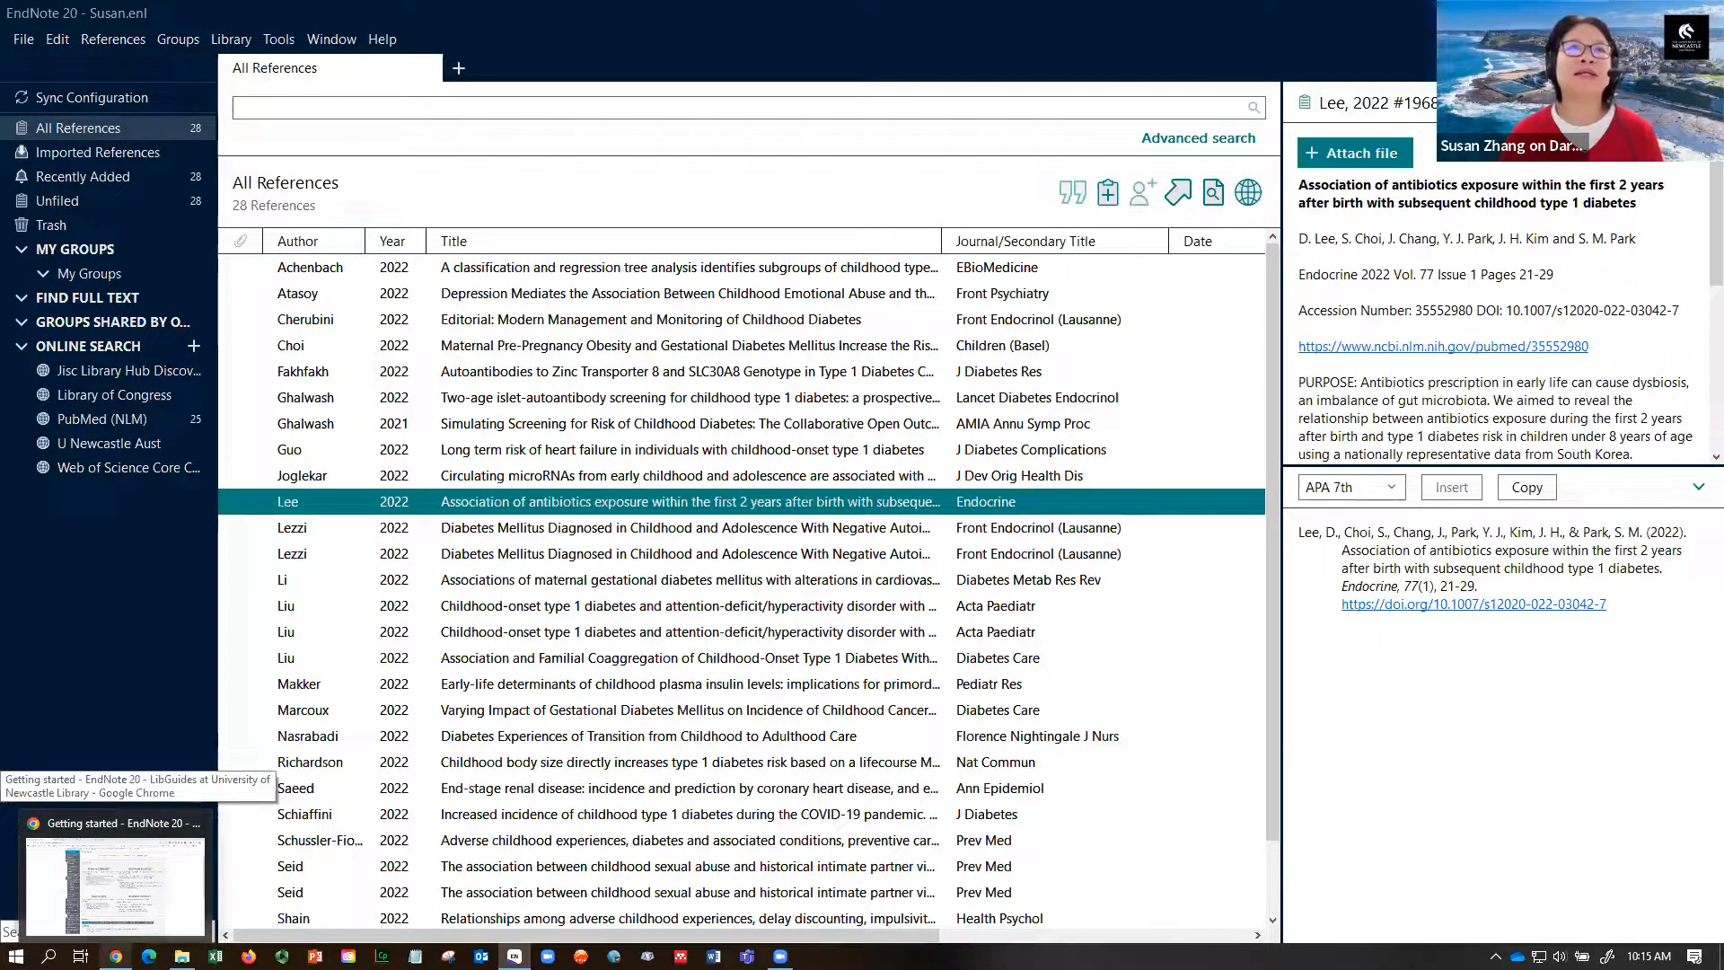
{"action": "left_click", "coordinate": [115, 862]}
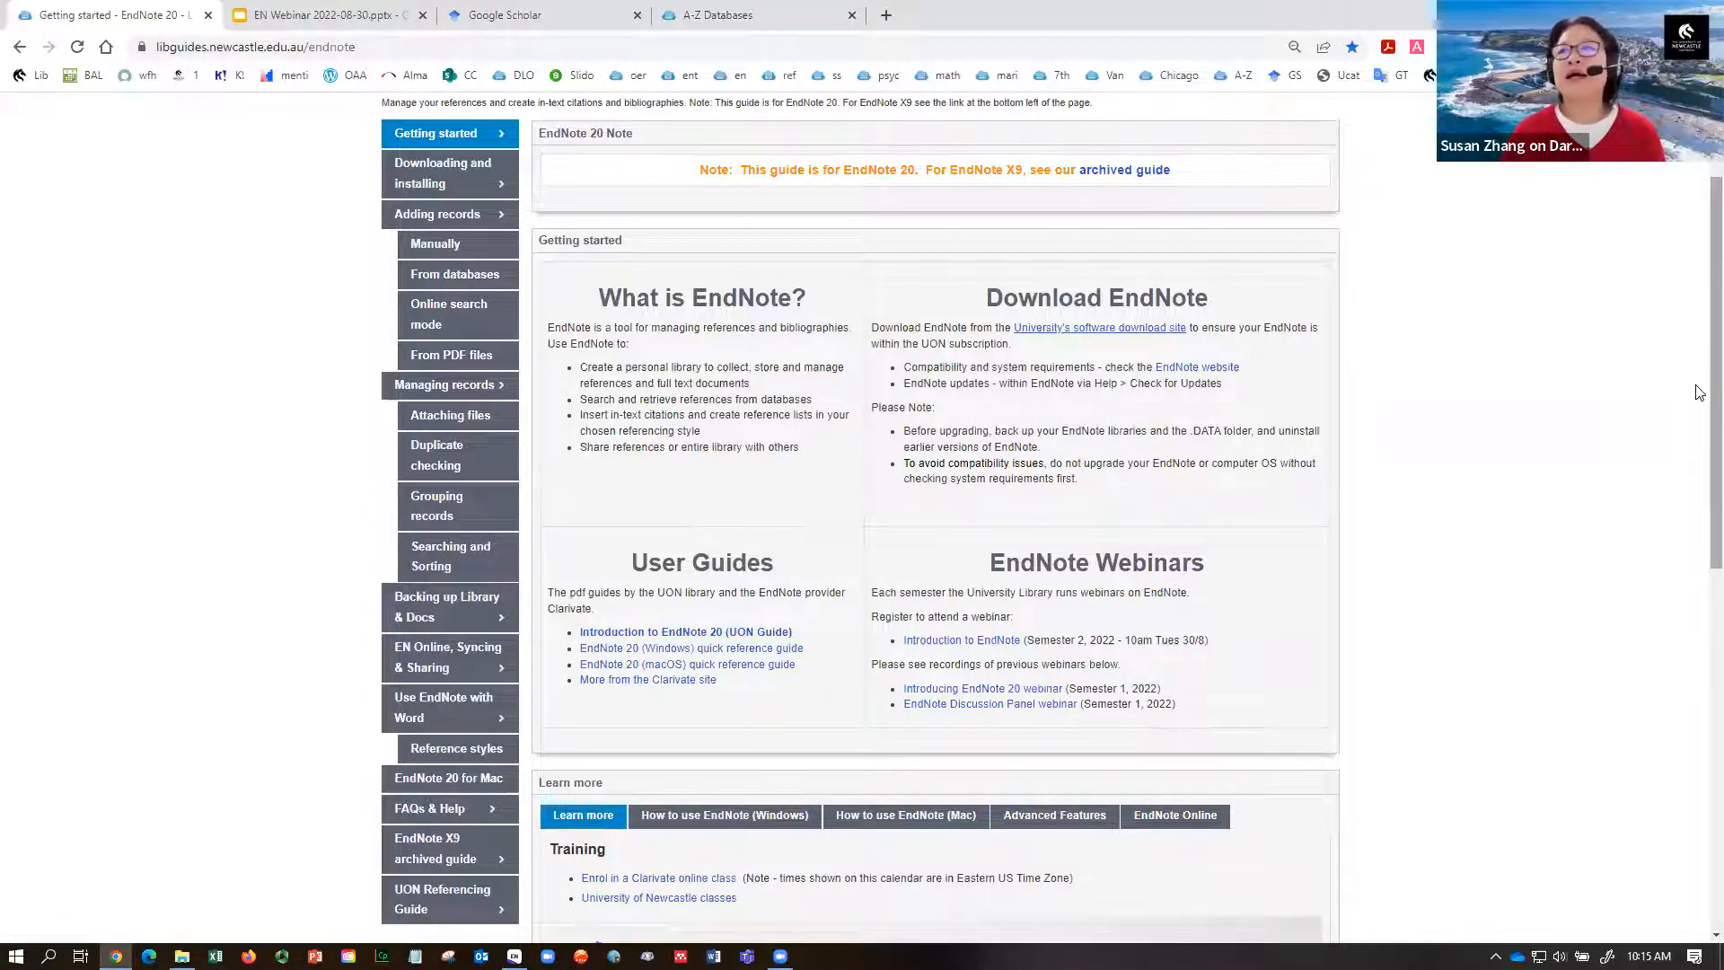
{"action": "scroll", "coordinate": [1700, 392], "scroll_direction": "up", "scroll_amount": 2}
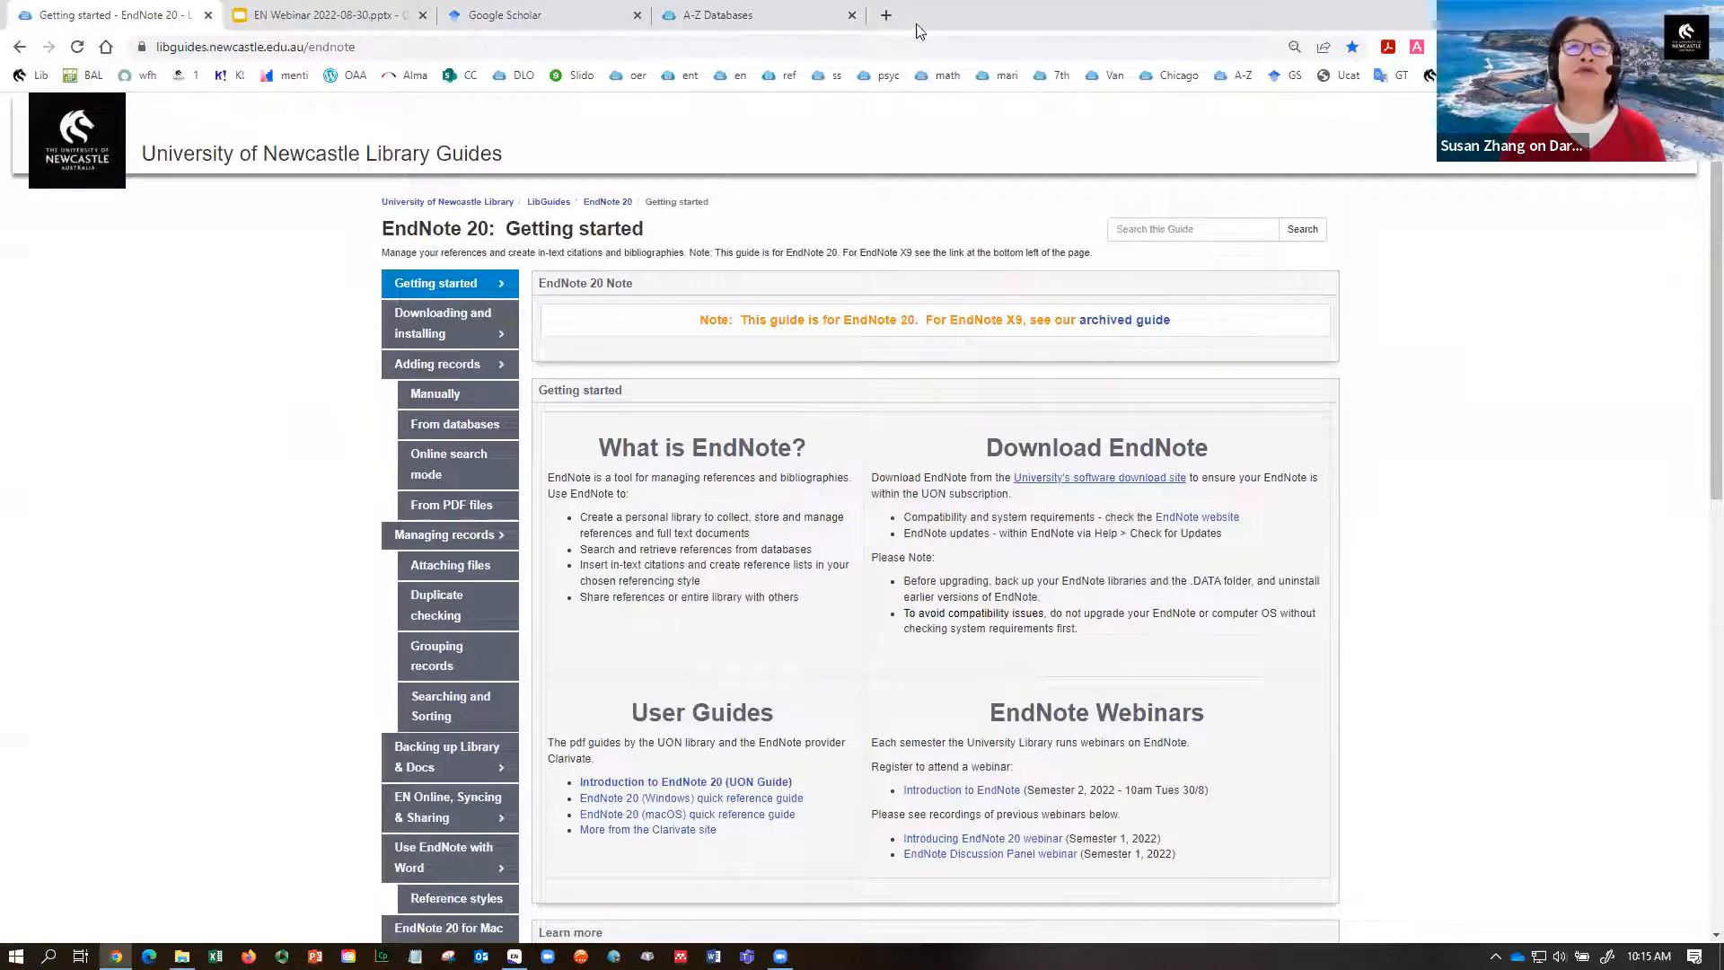
{"action": "left_click", "coordinate": [886, 16]}
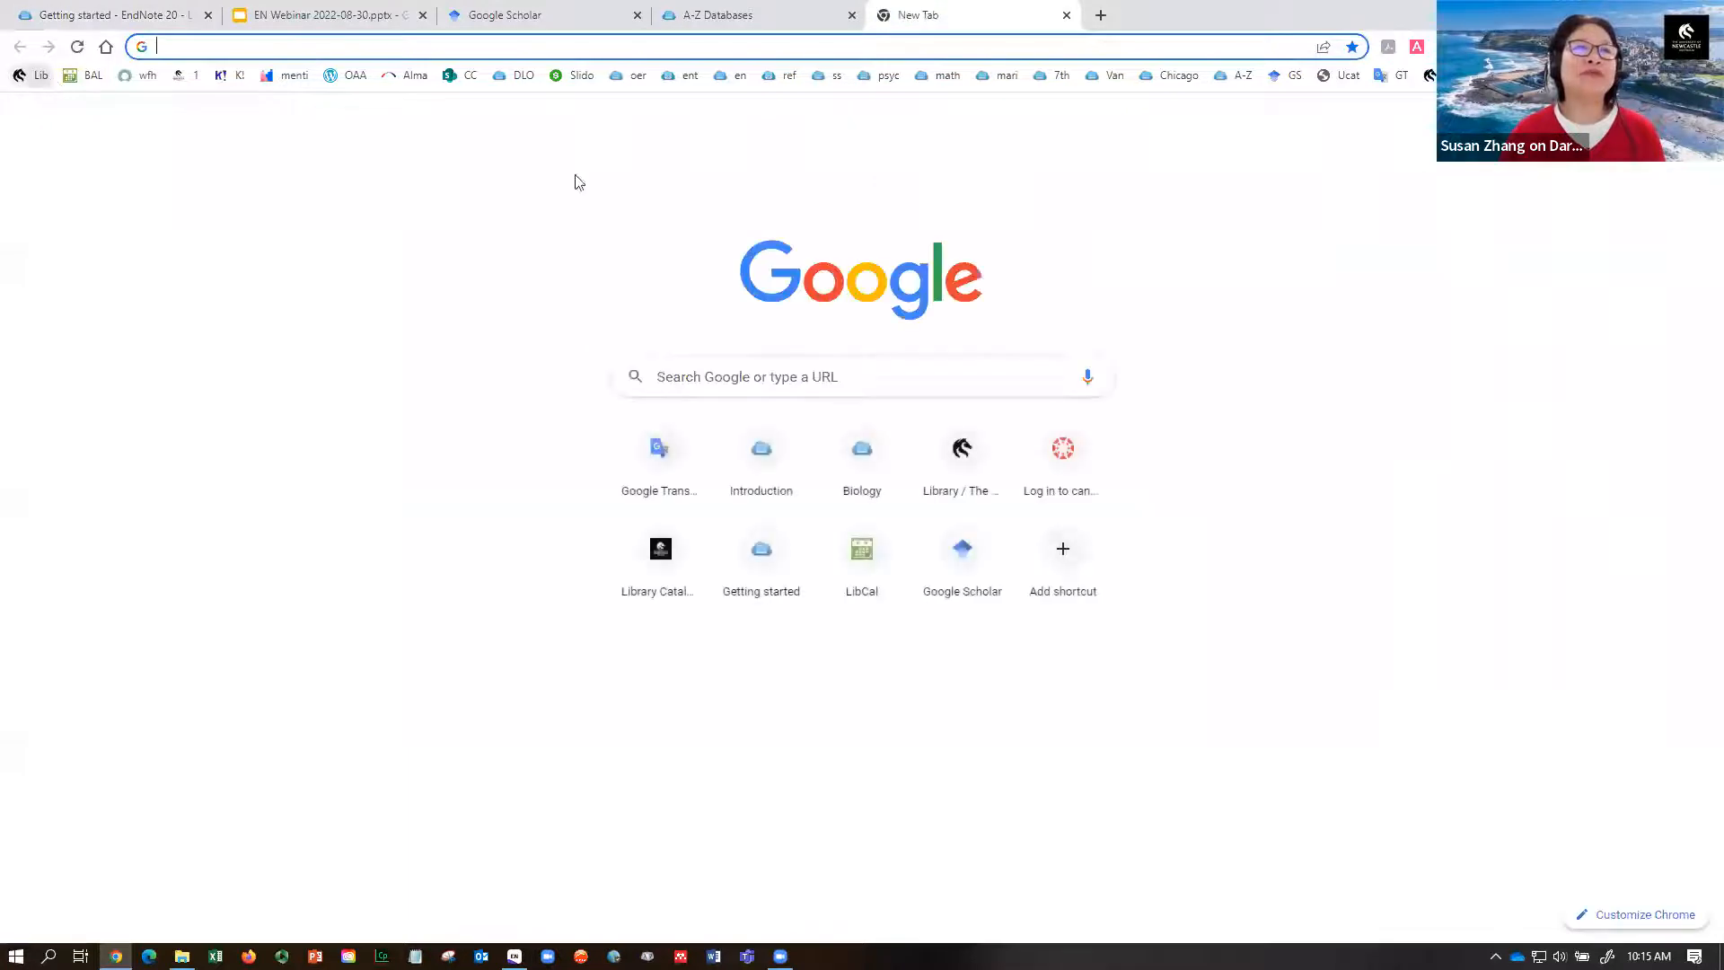
{"action": "left_click", "coordinate": [31, 76]}
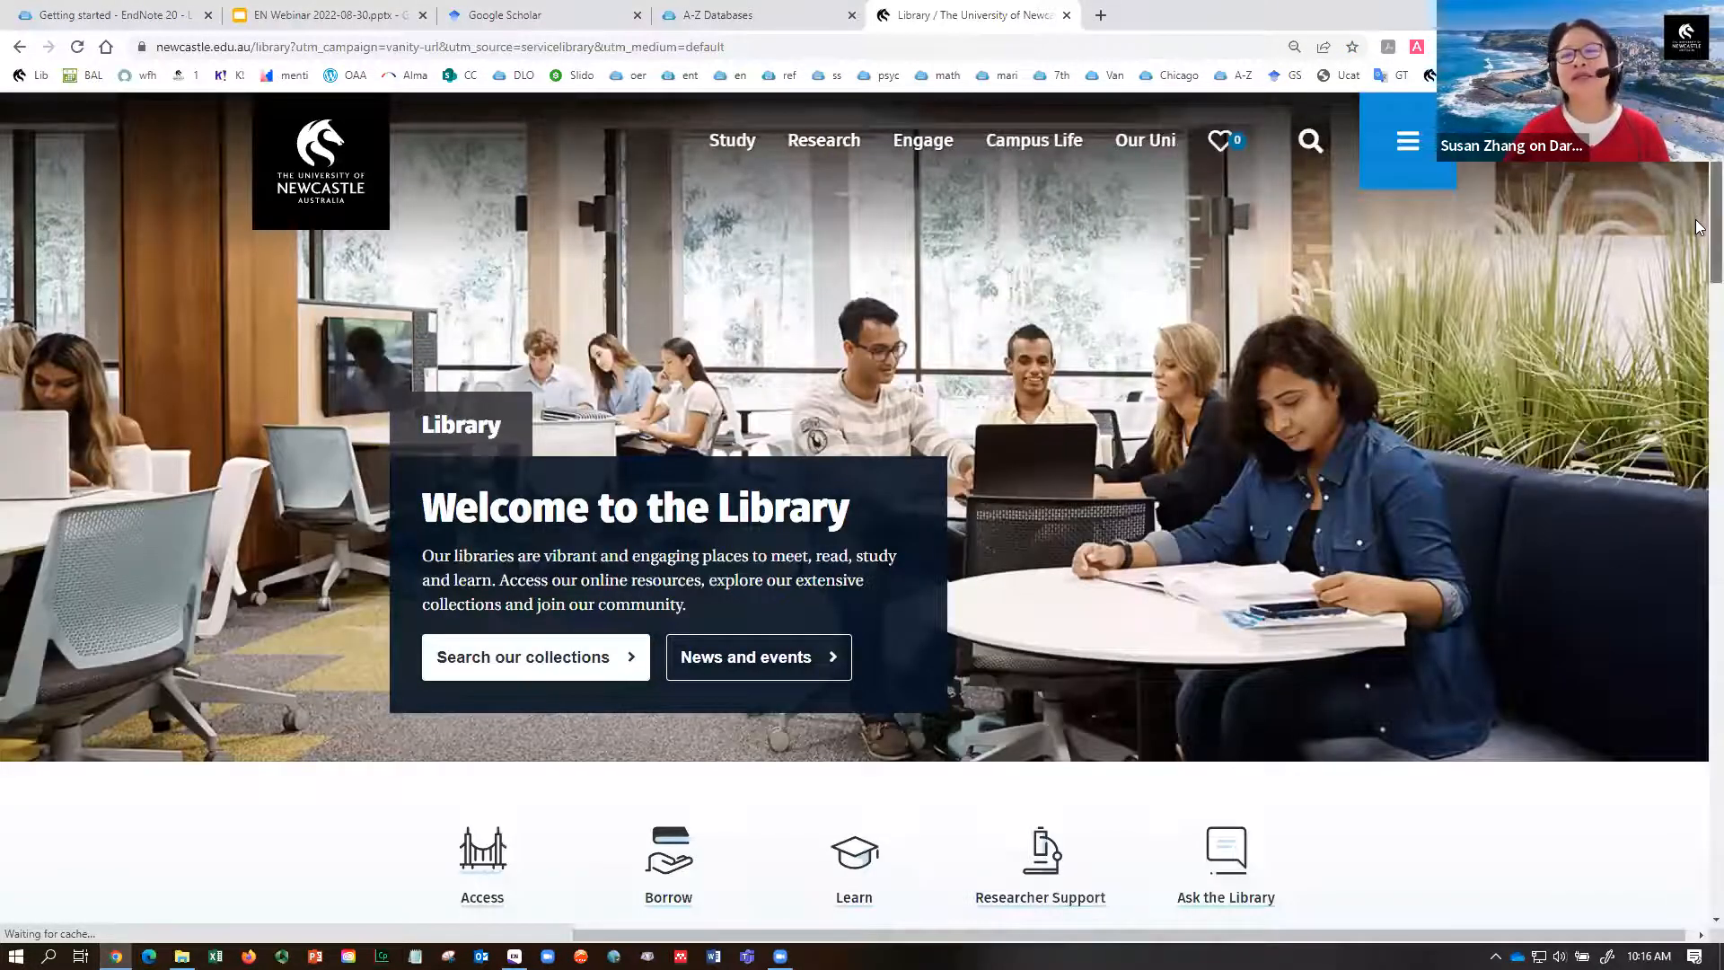
{"action": "scroll", "coordinate": [1700, 270], "scroll_direction": "down", "scroll_amount": 7}
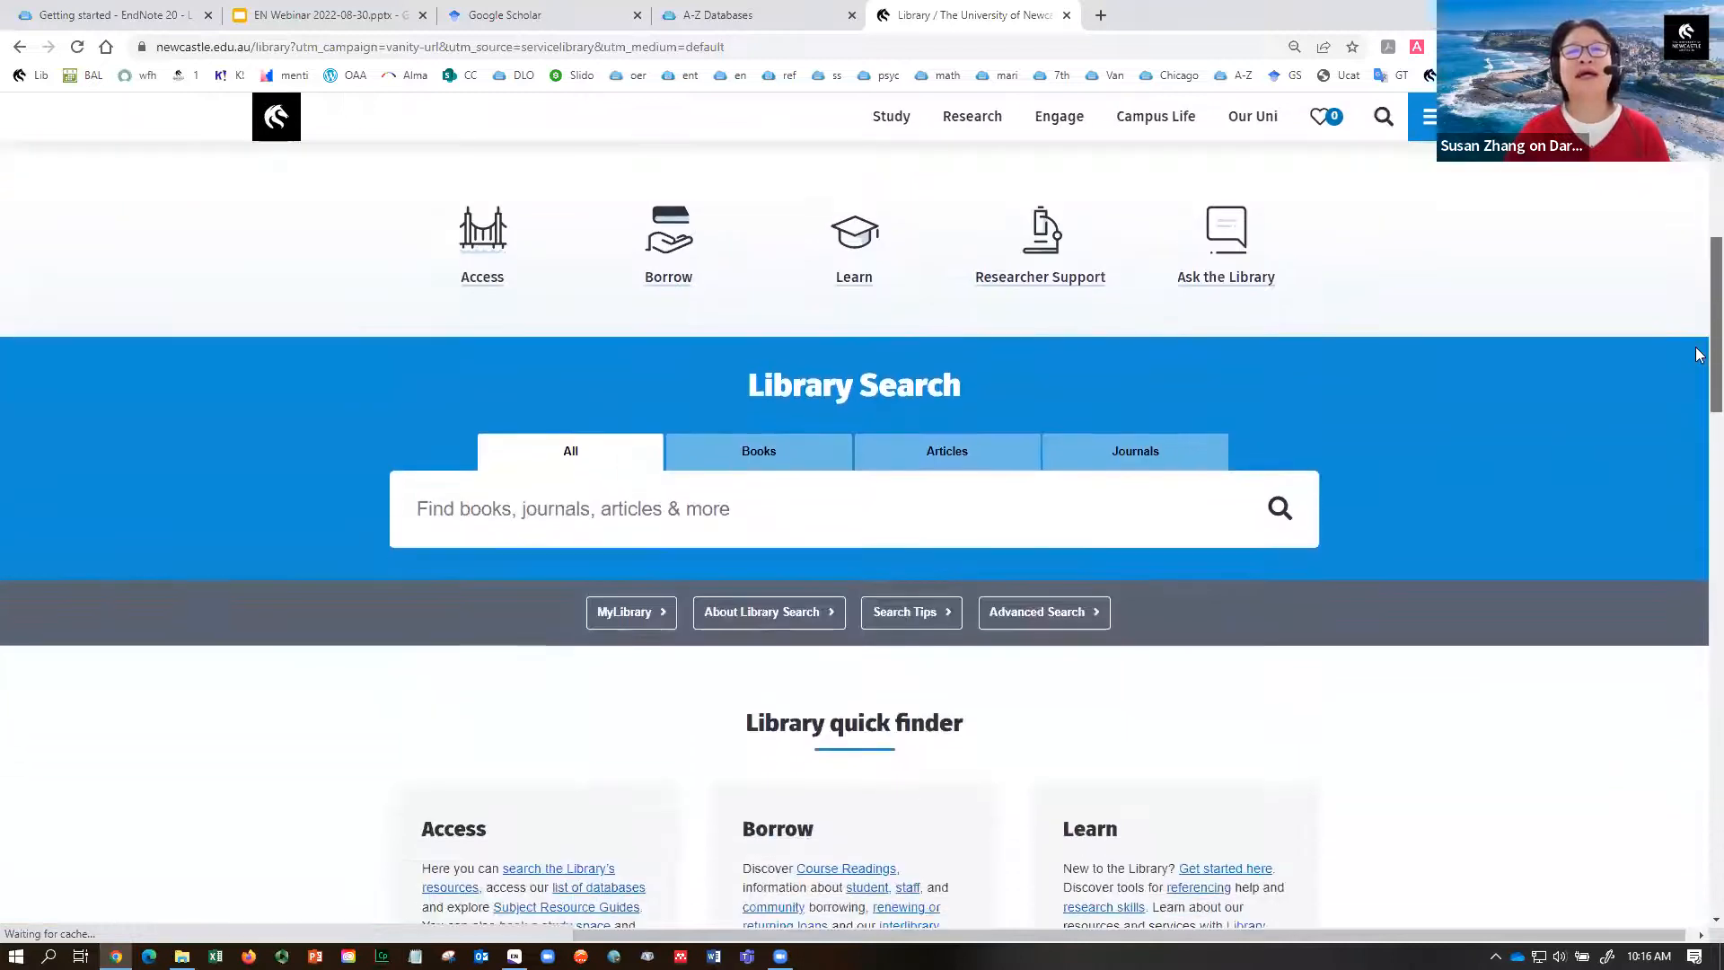
{"action": "left_click", "coordinate": [1047, 495]}
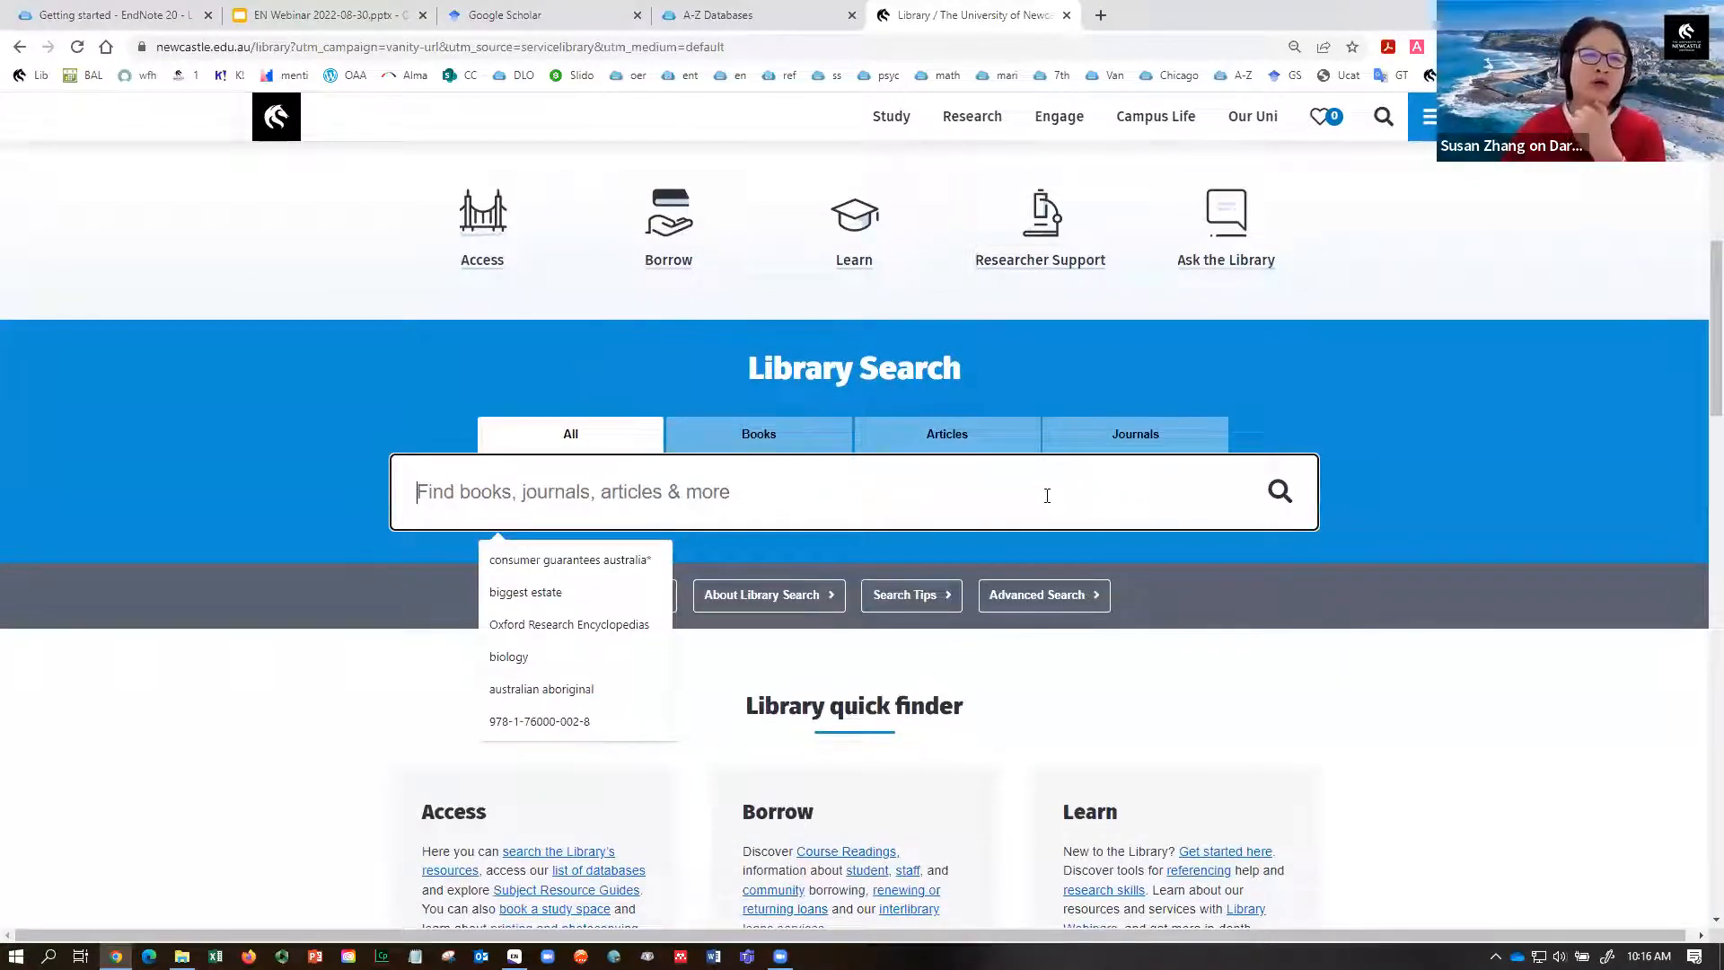
{"action": "left_click", "coordinate": [557, 593]}
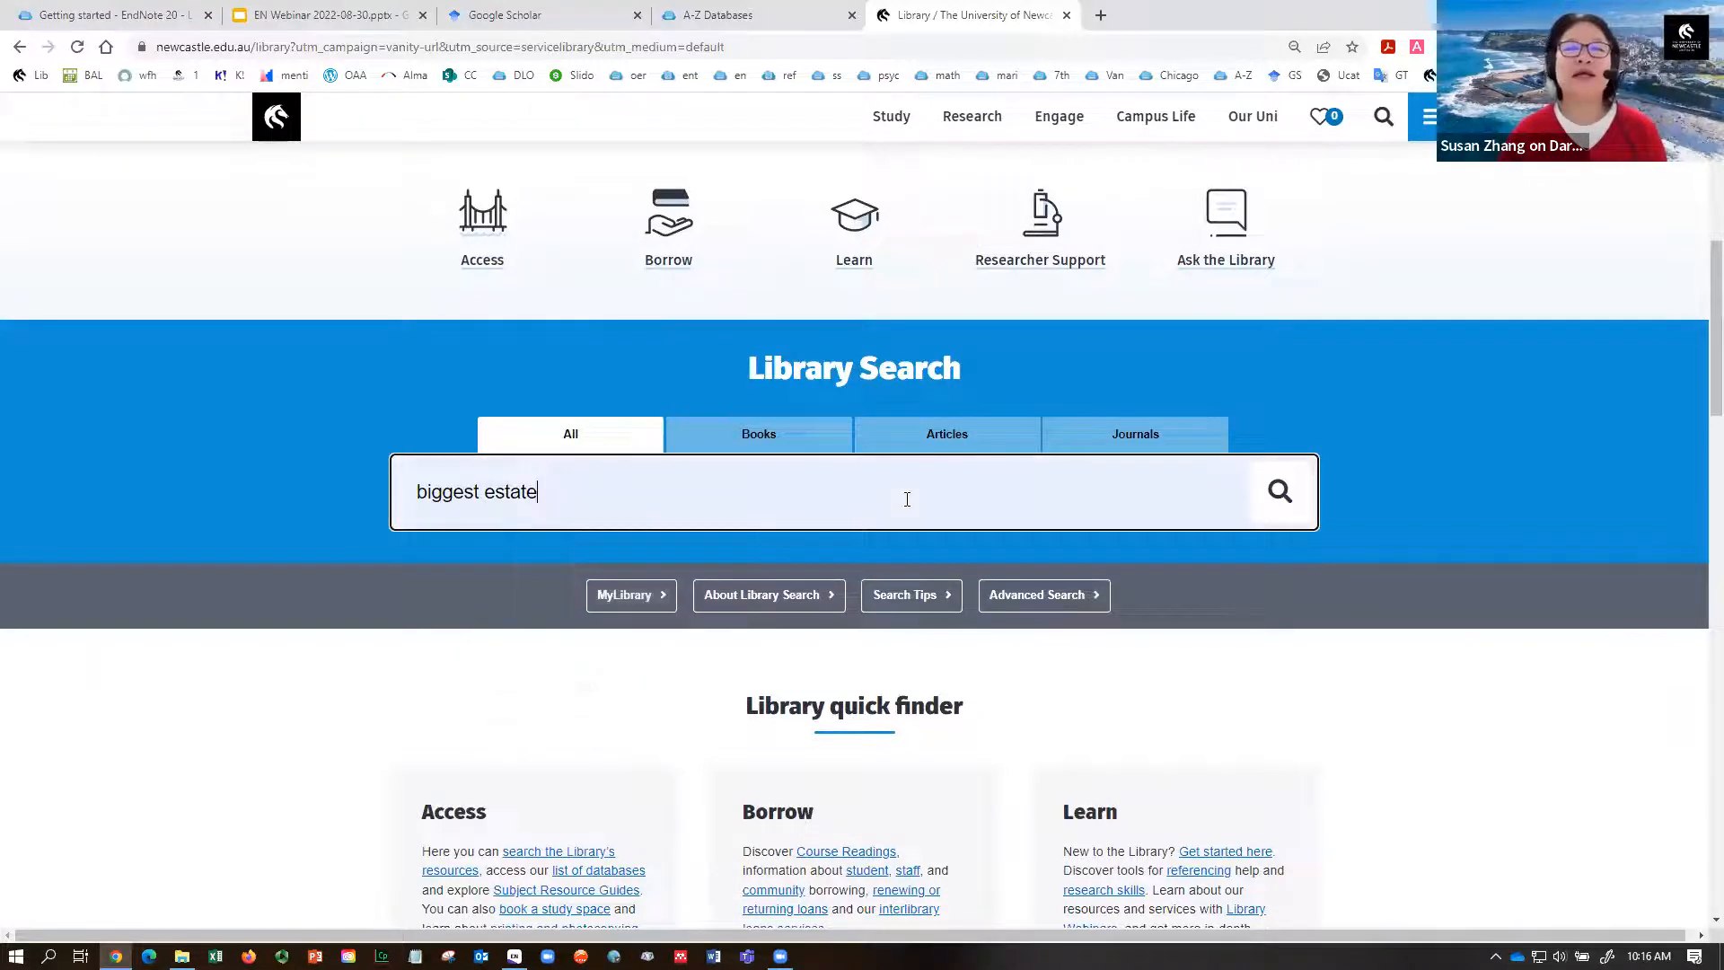
- Search for biggest estate and import Gammage's 2012 book into EndNote via the exported .ris file
{"action": "left_click", "coordinate": [1283, 510]}
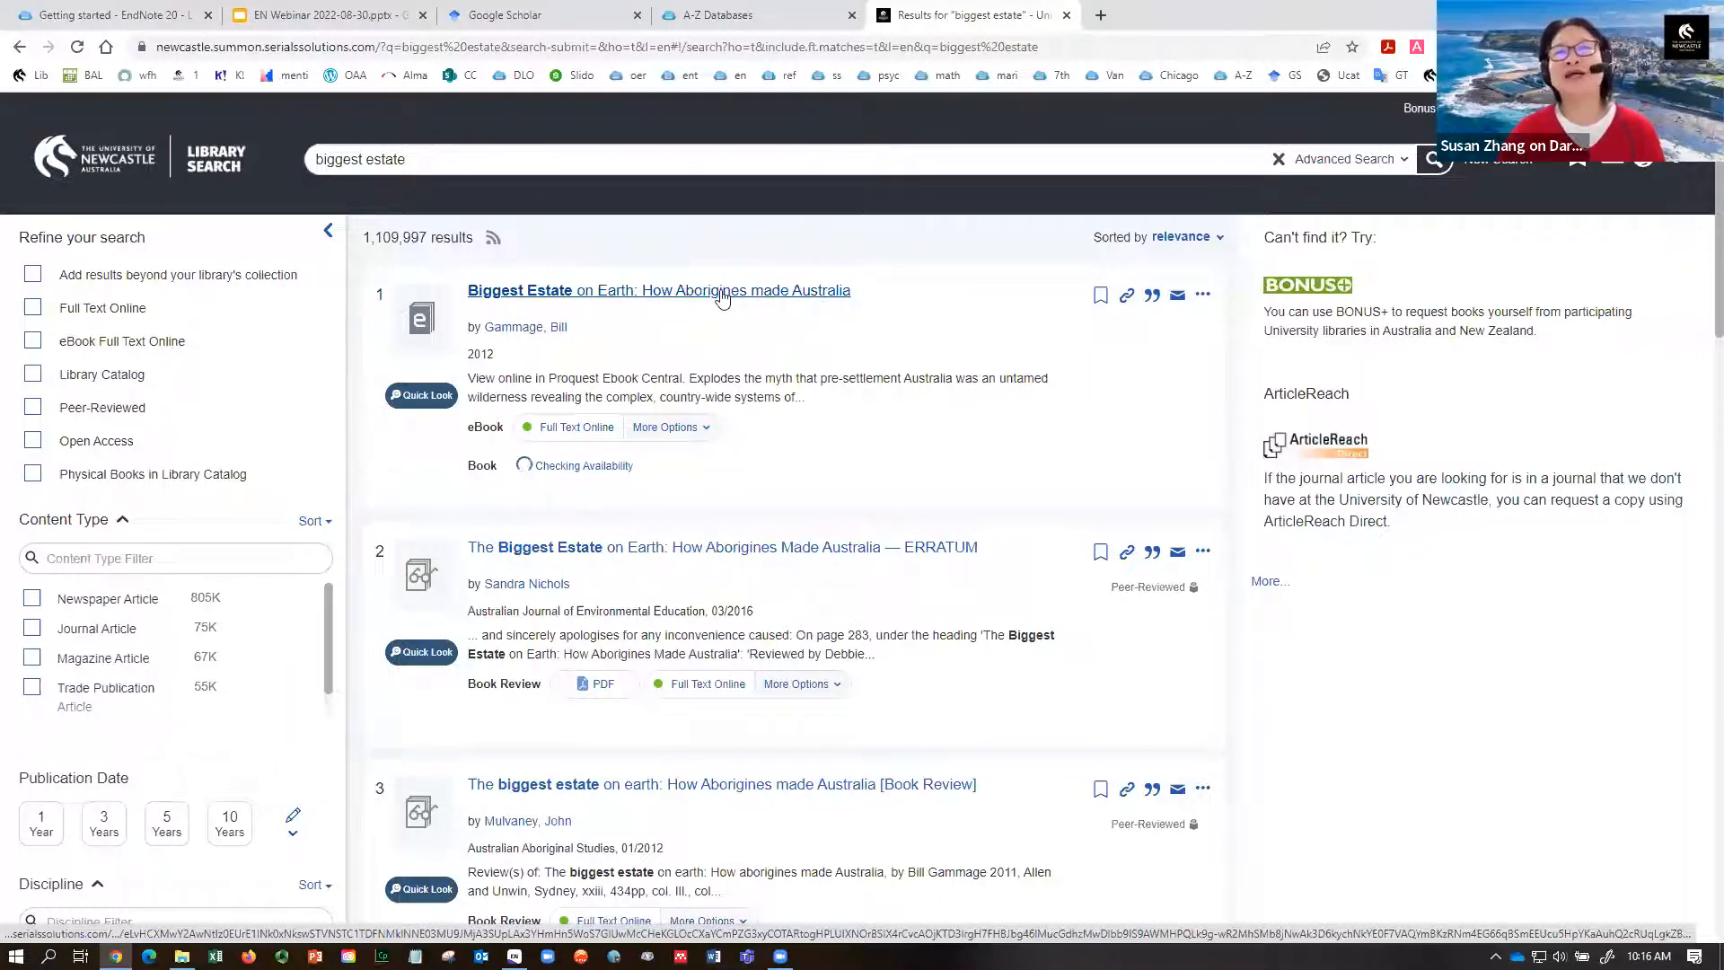
{"action": "left_click", "coordinate": [1204, 296]}
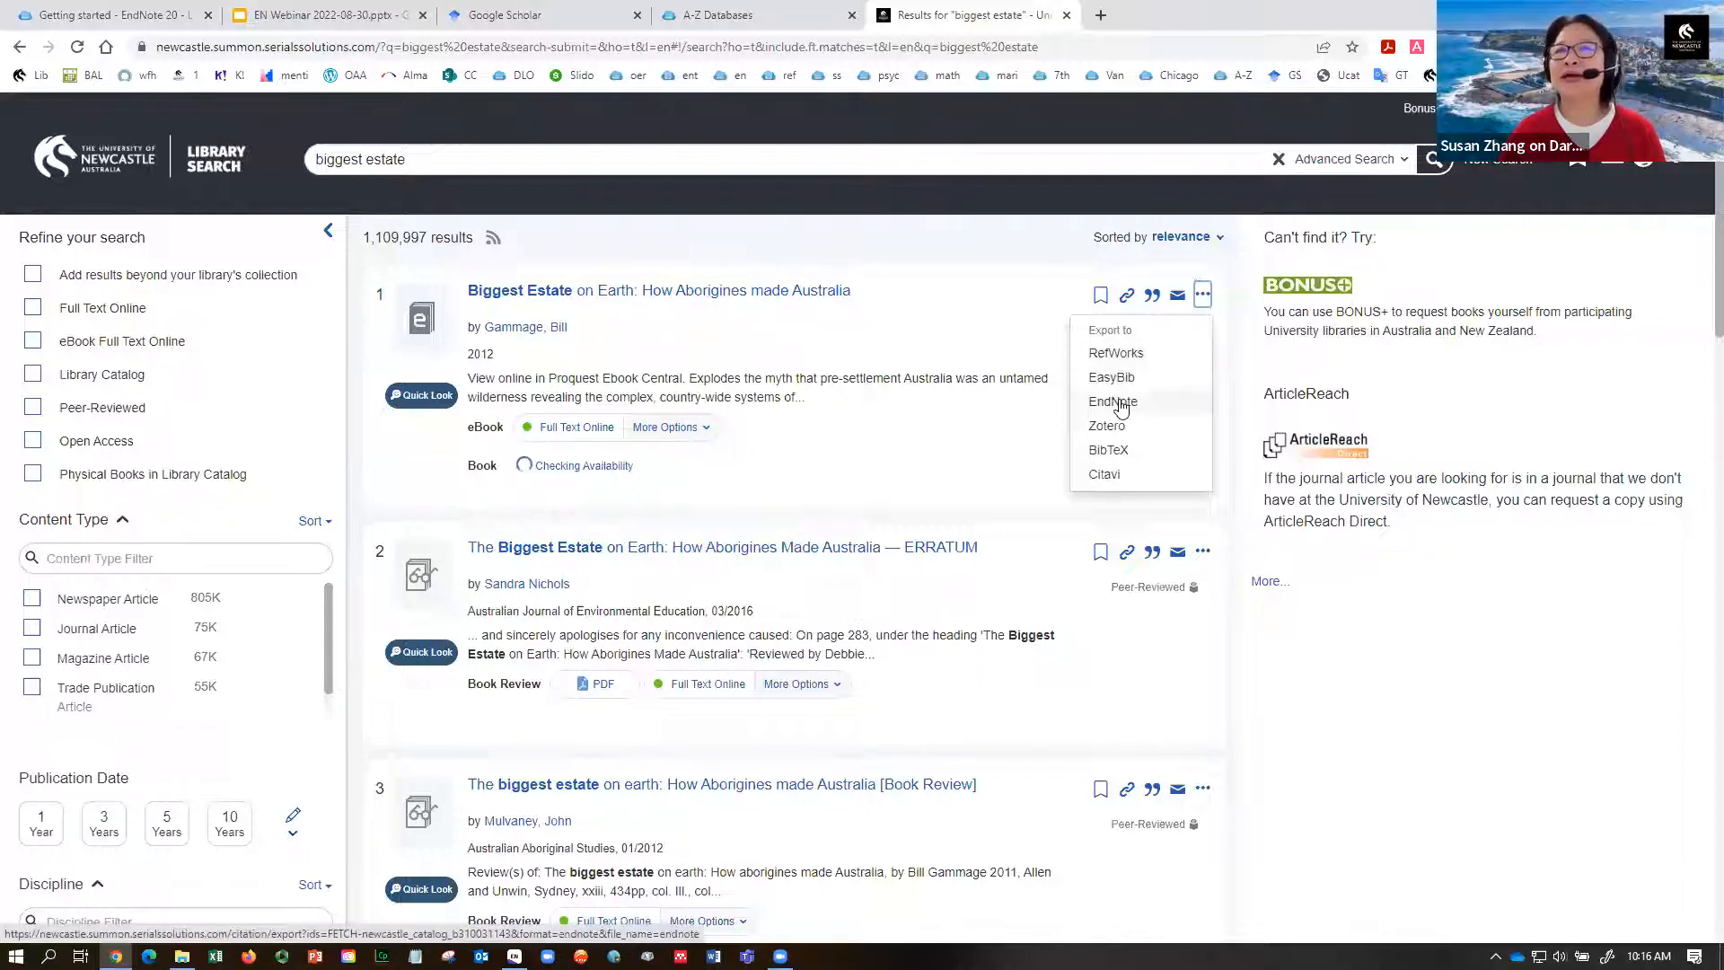
{"action": "left_click", "coordinate": [1120, 405]}
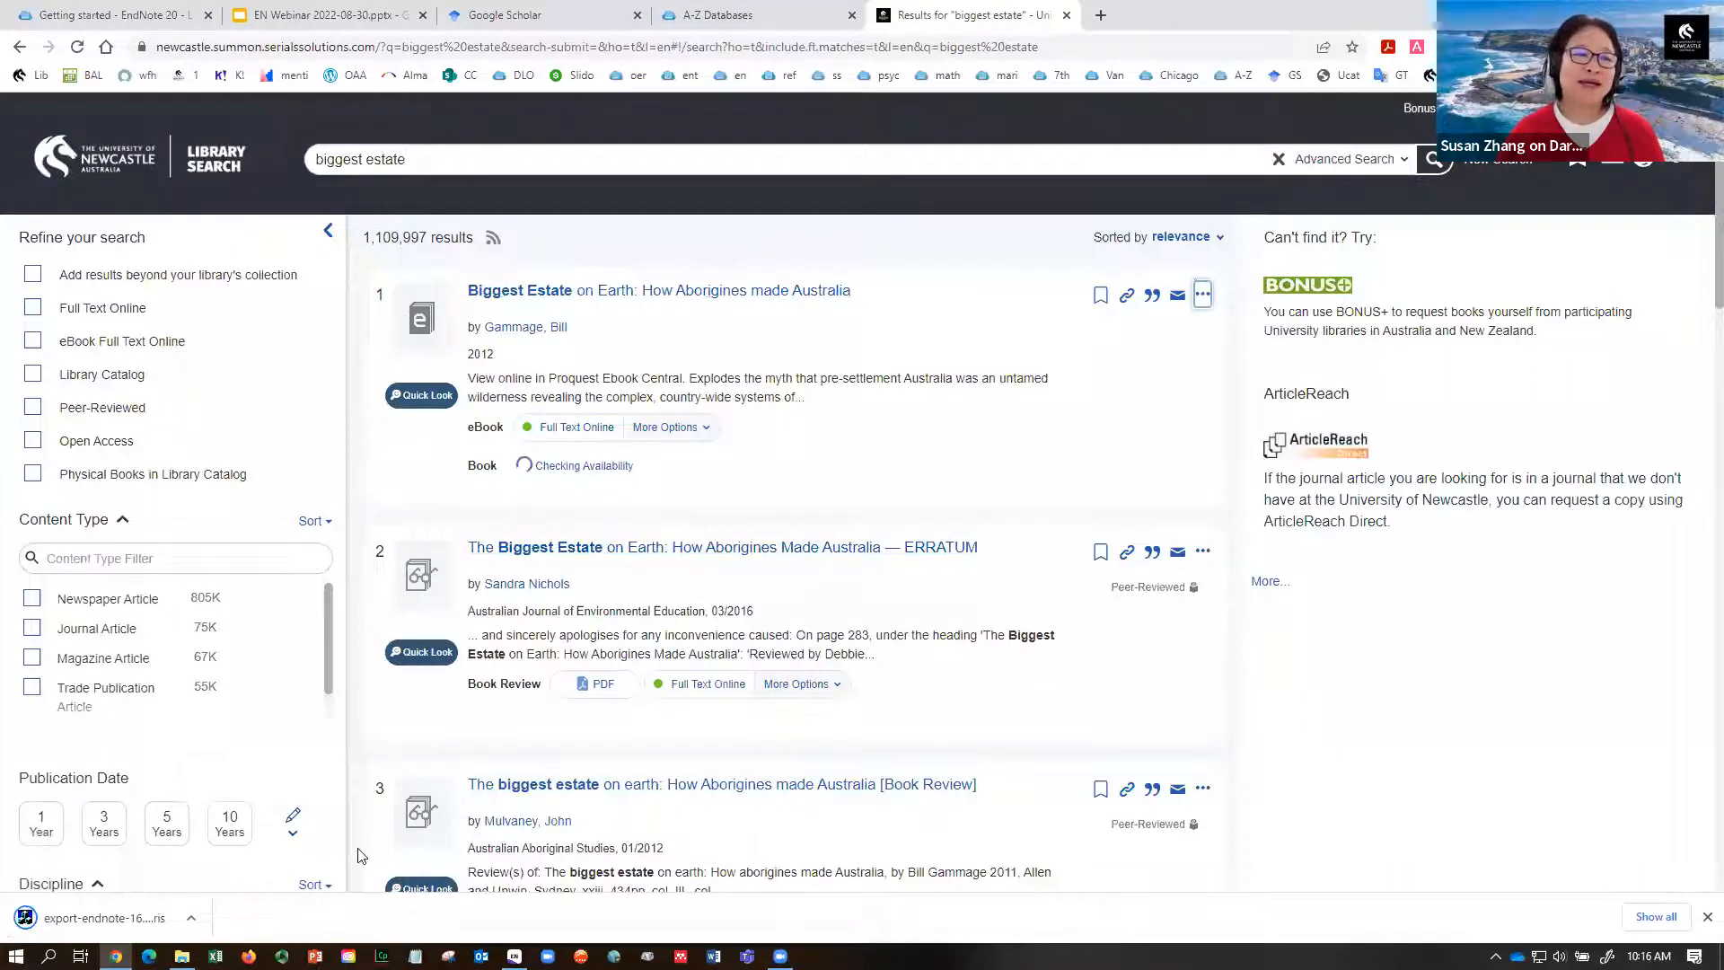
{"action": "left_click", "coordinate": [101, 918]}
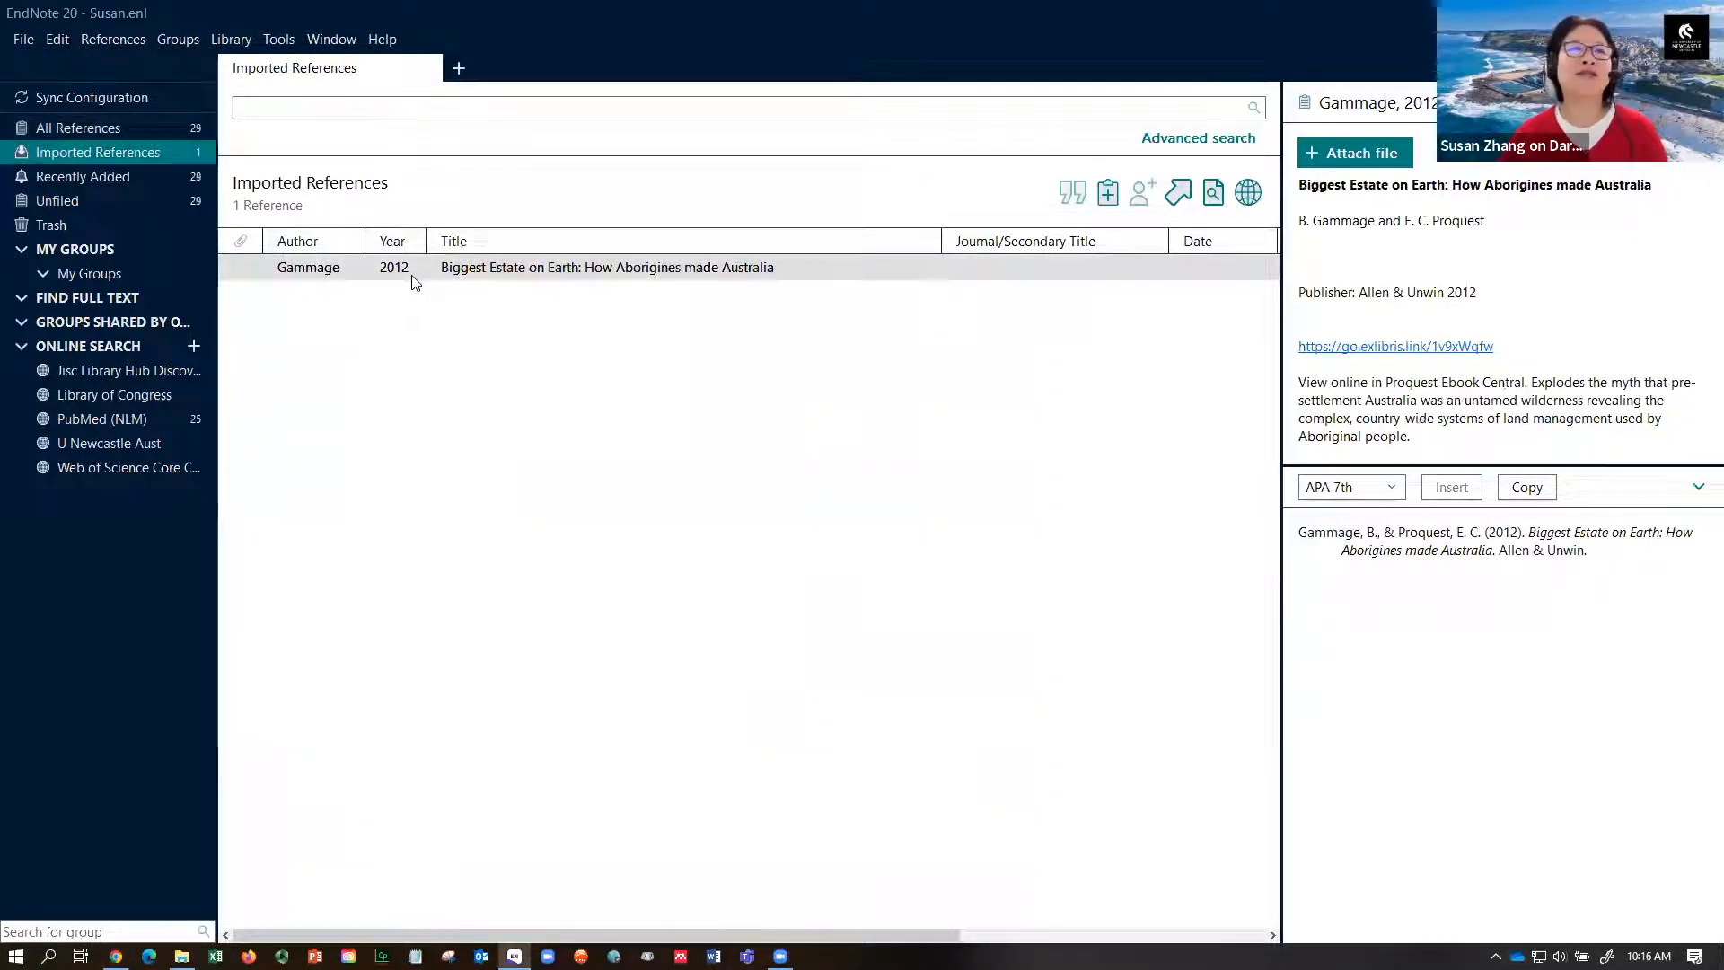
- Select the imported Gammage record and widen its panel to reveal the Proquest co-author in the citation
{"action": "left_click", "coordinate": [451, 271]}
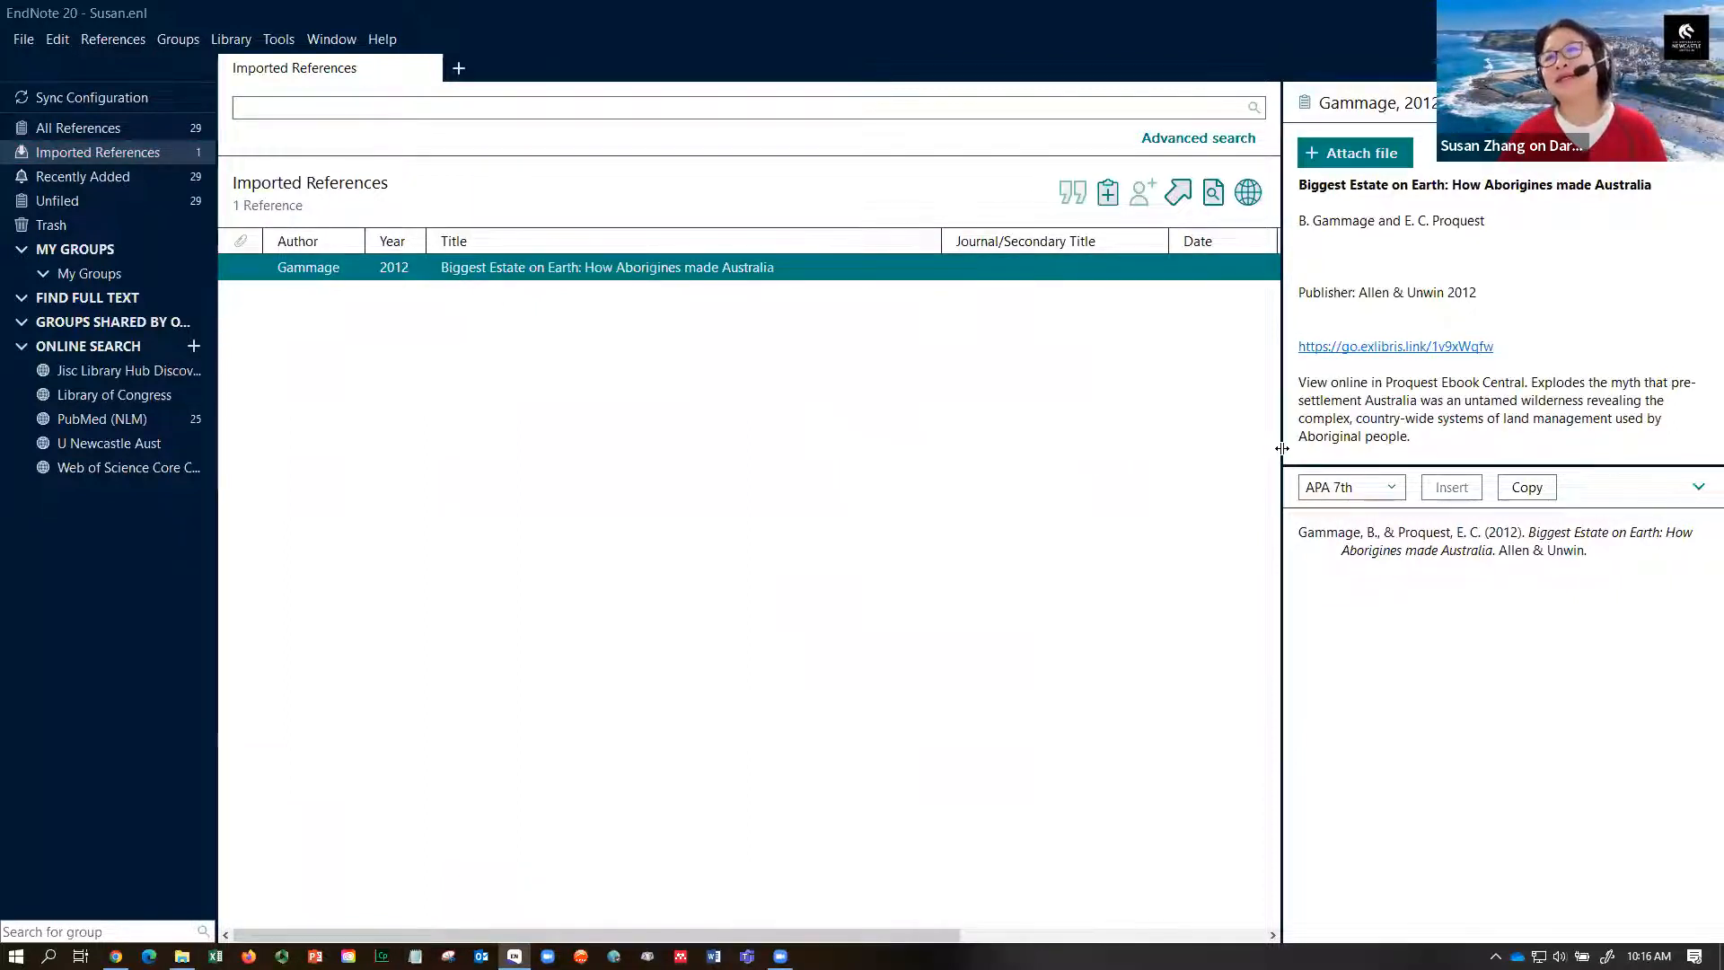
{"action": "left_click_drag", "start_coordinate": [1281, 448], "coordinate": [1148, 448]}
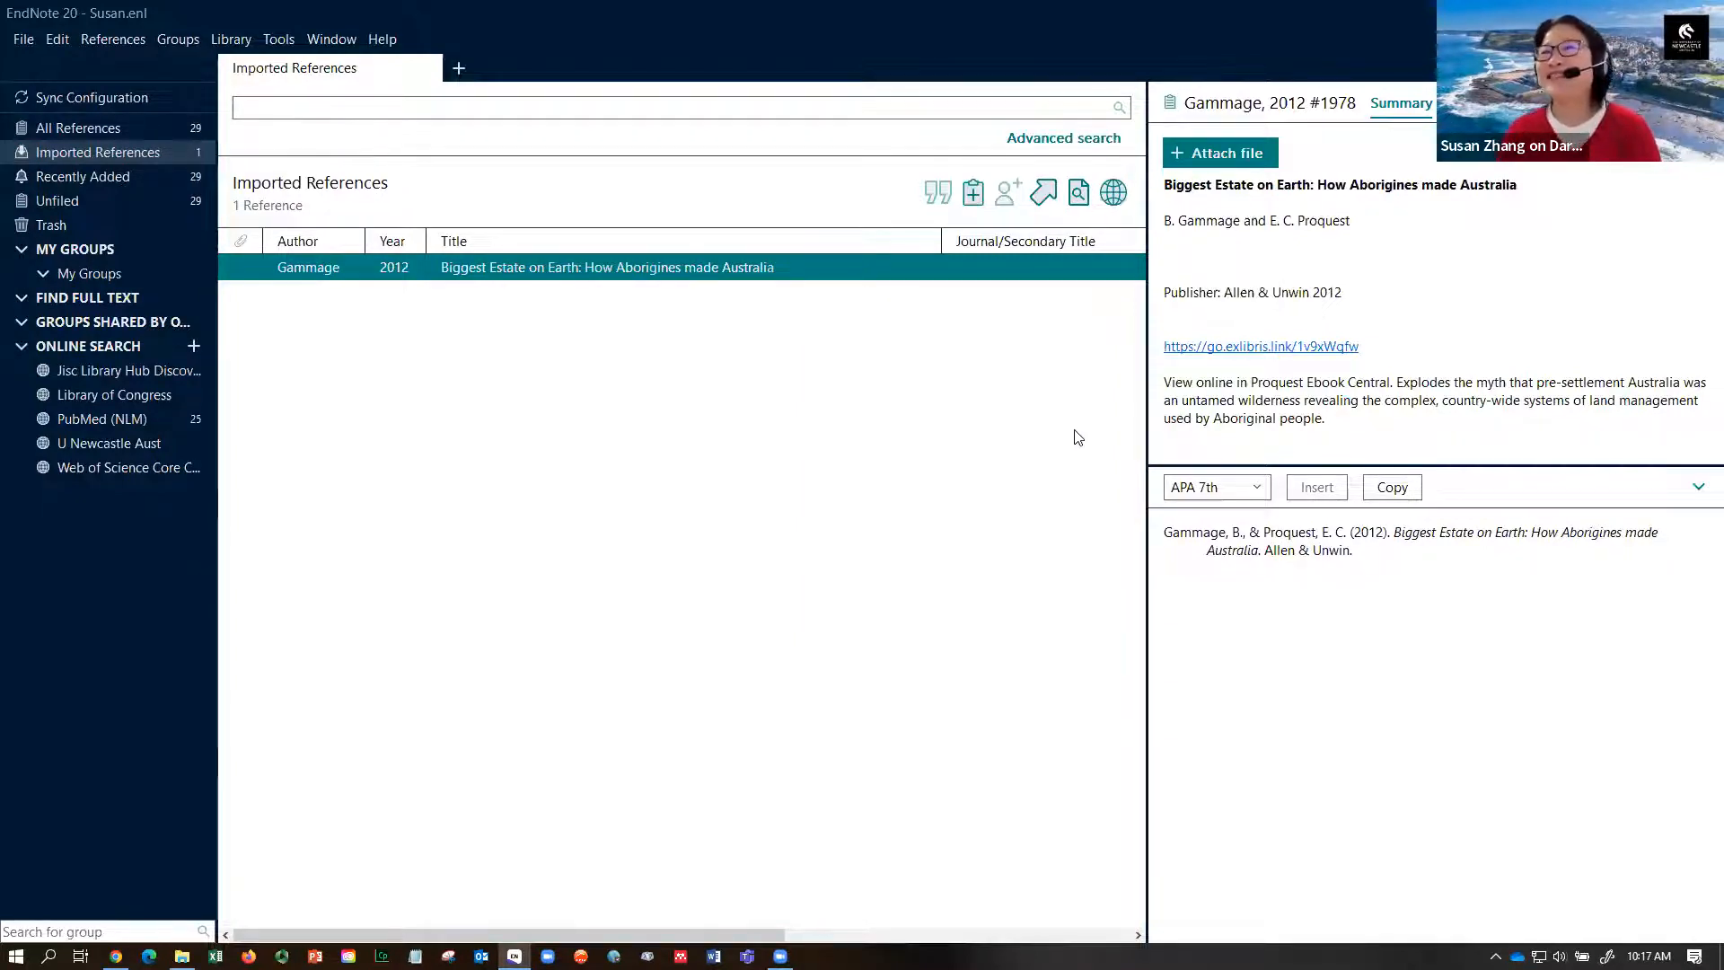
{"action": "left_click_drag", "start_coordinate": [1146, 364], "coordinate": [1047, 348]}
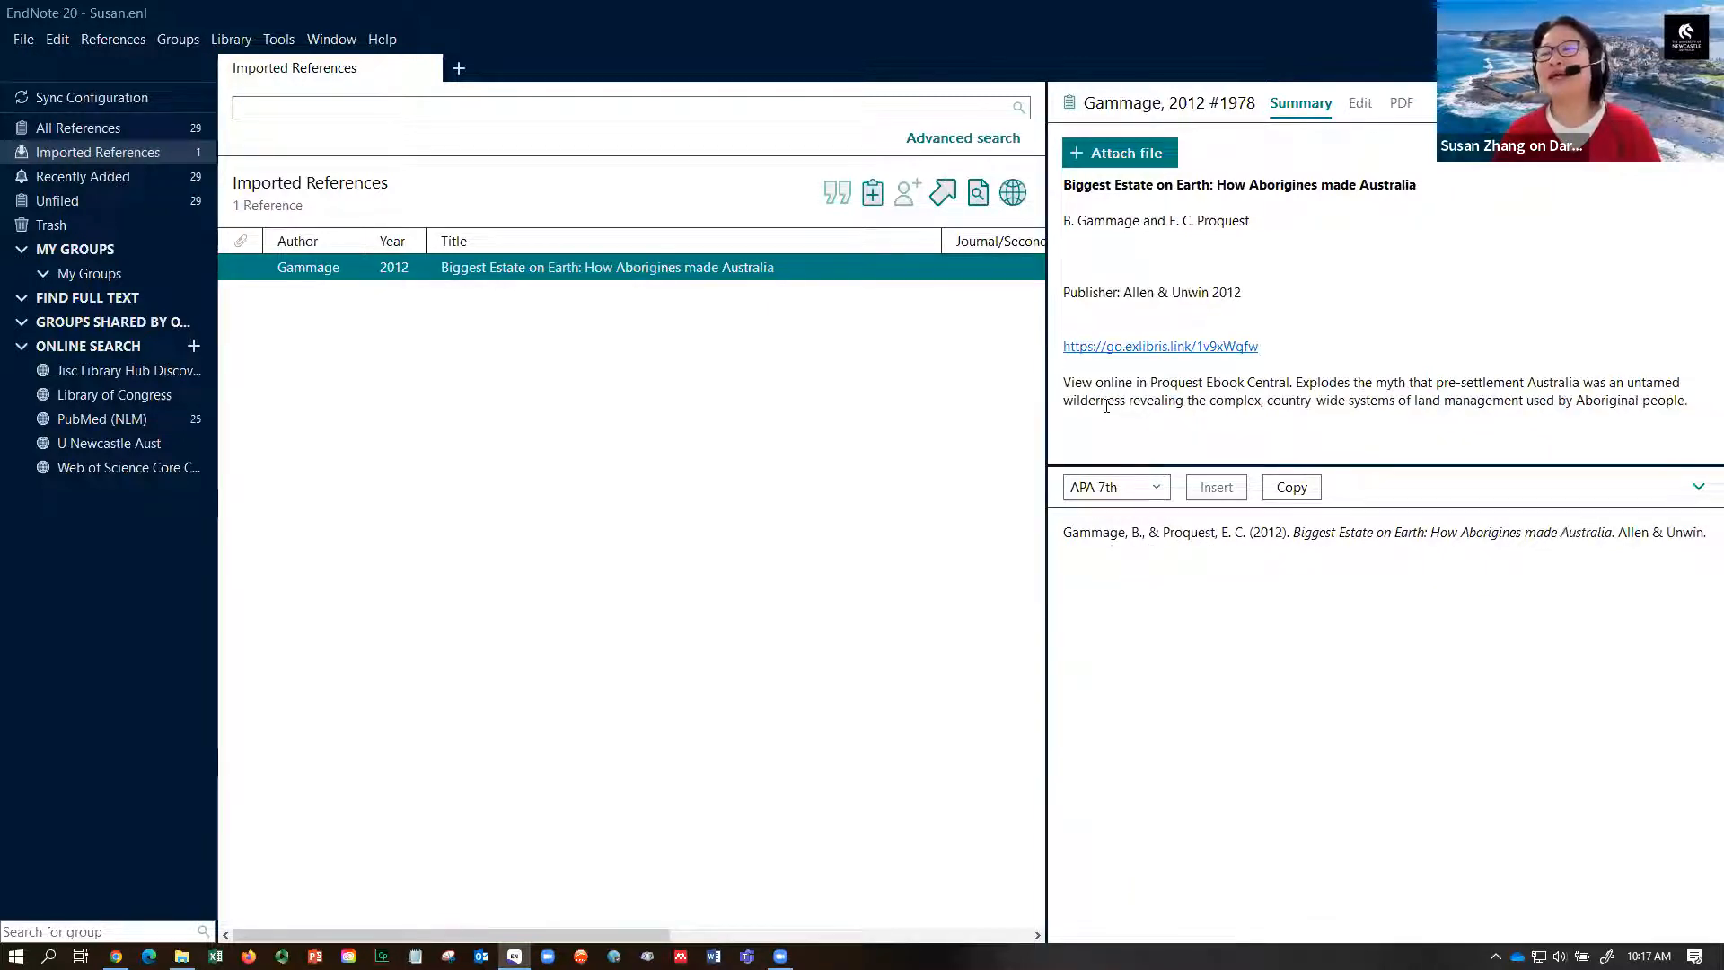
{"action": "left_click_drag", "start_coordinate": [1153, 536], "coordinate": [1251, 532]}
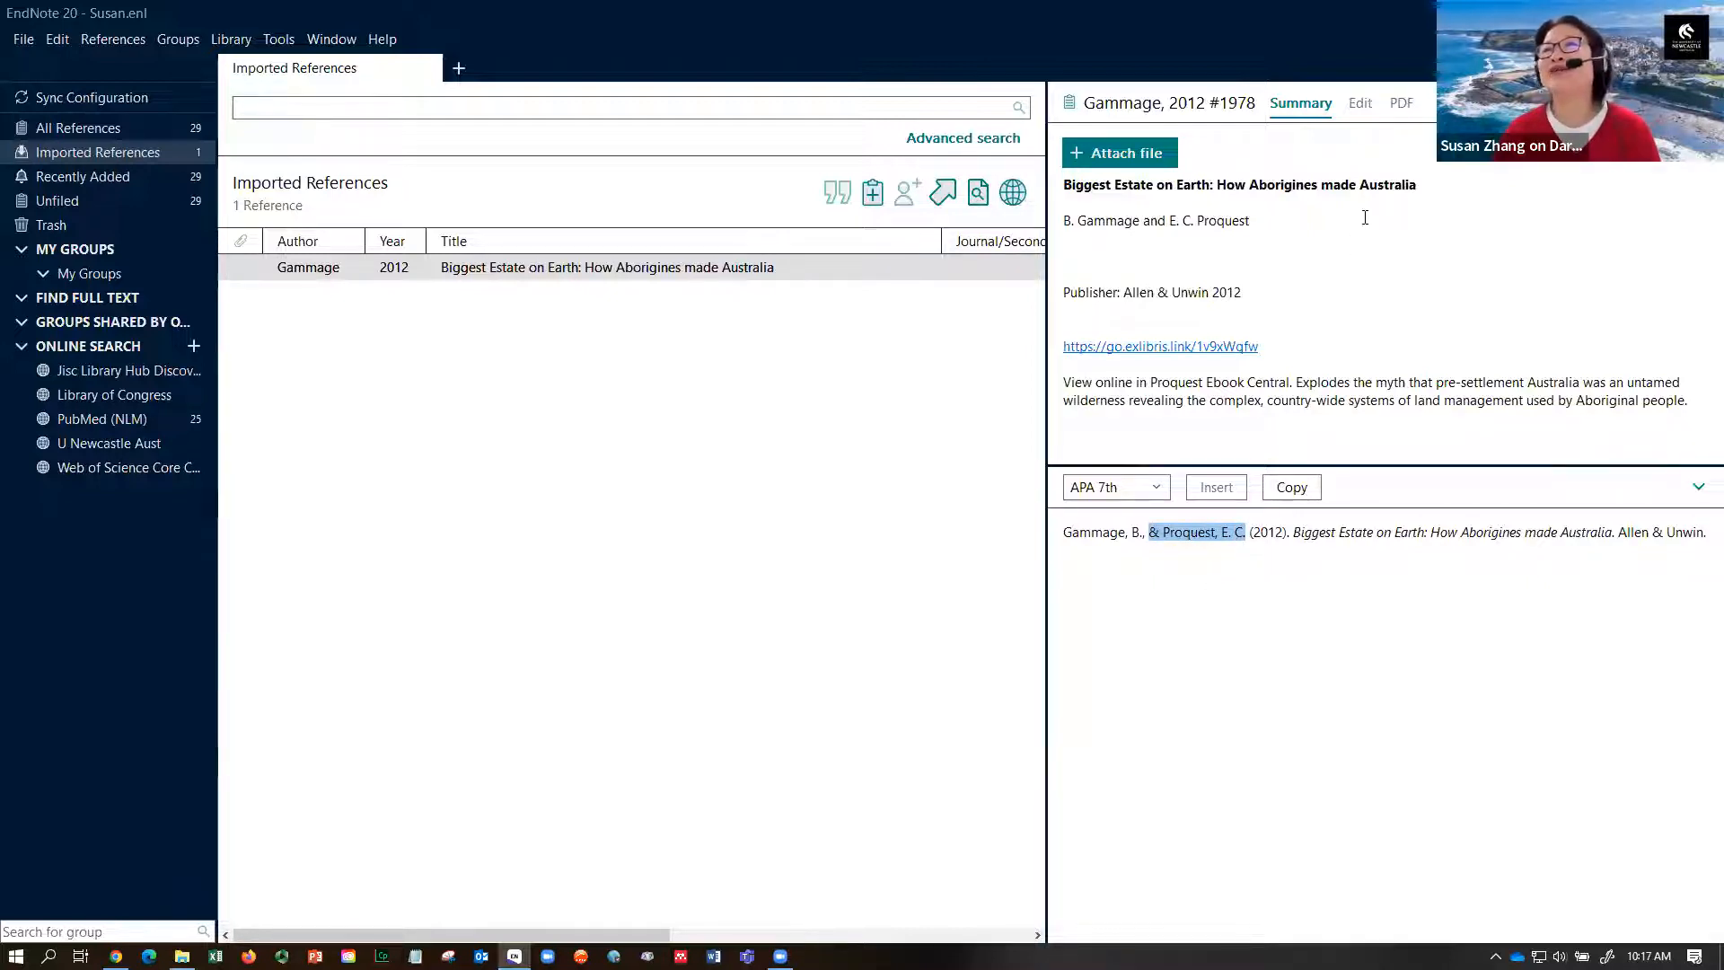
{"action": "left_click", "coordinate": [1360, 105]}
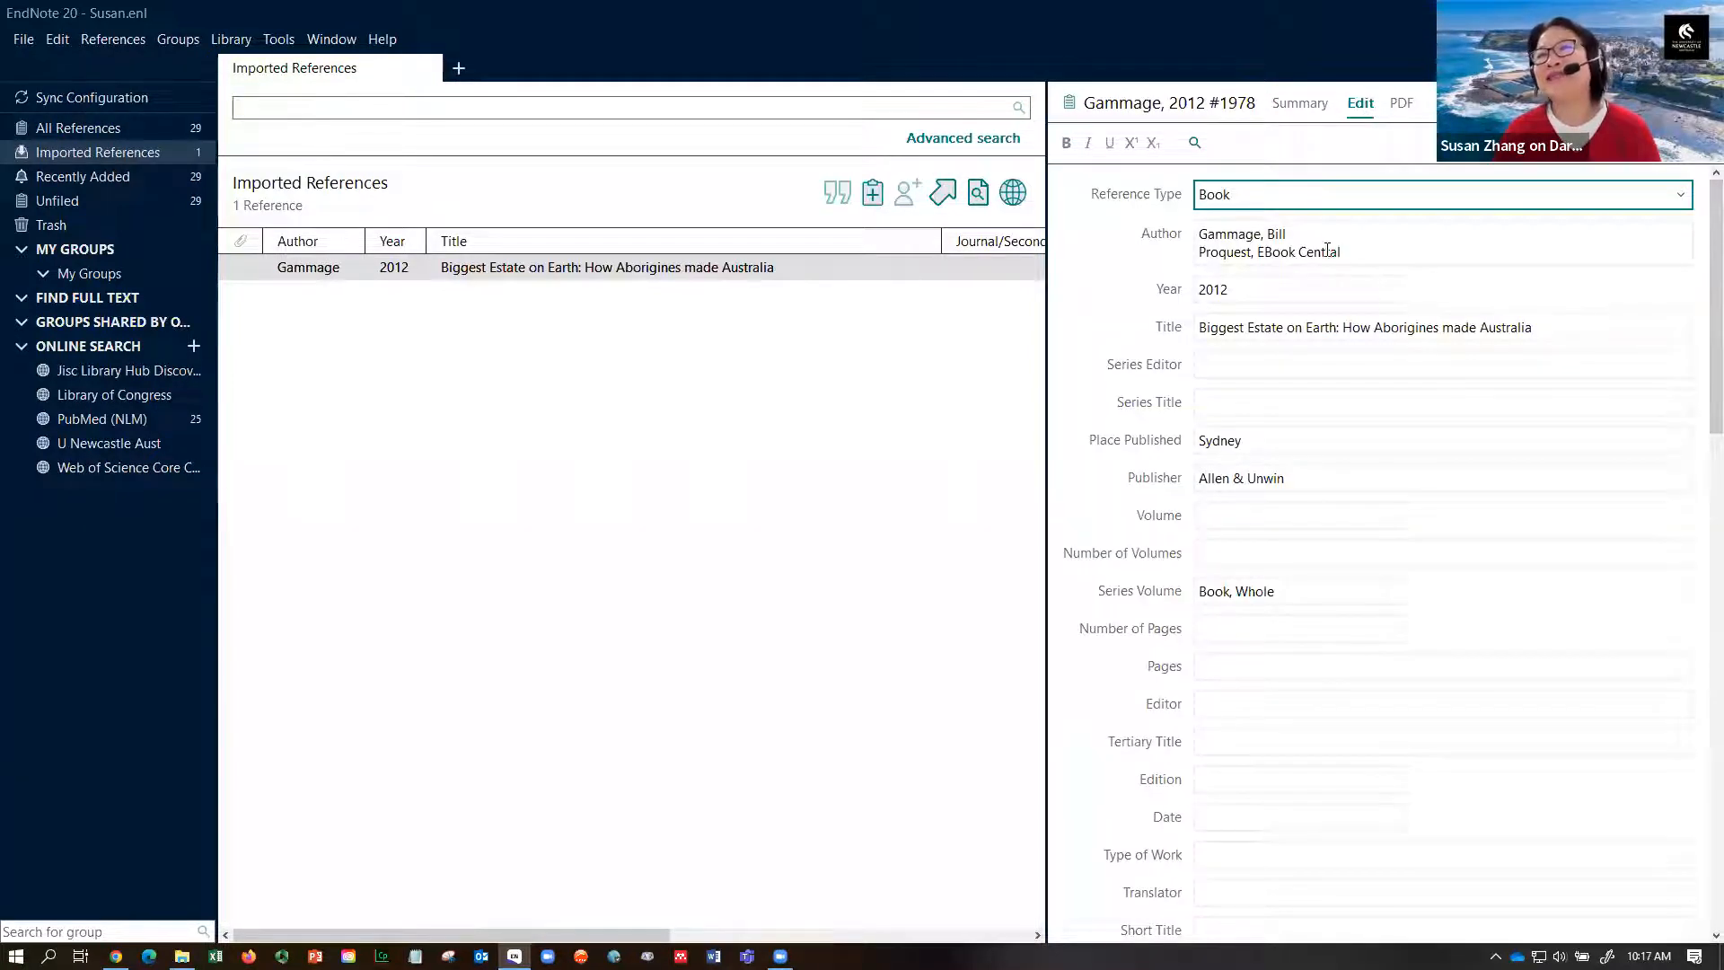
- Delete 'Proquest, EBook Central' from the Gammage record's Author field, leaving Gammage as sole author
{"action": "left_click", "coordinate": [1203, 234]}
{"action": "left_click_drag", "start_coordinate": [1200, 234], "coordinate": [1288, 236]}
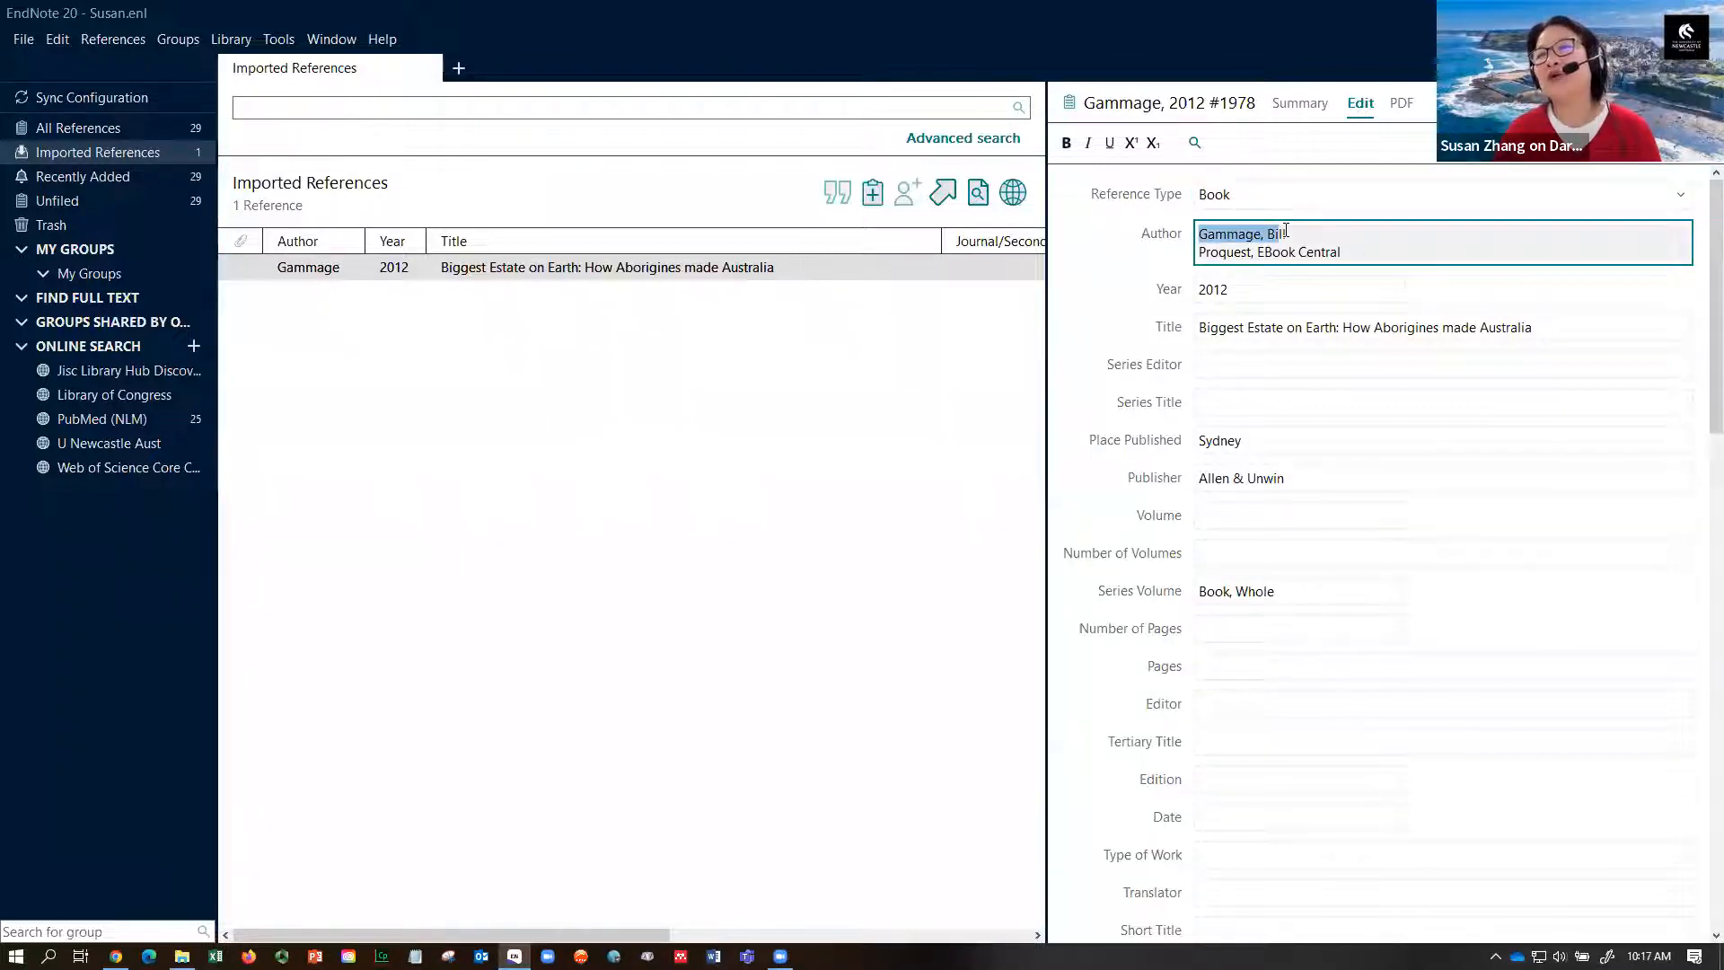
{"action": "left_click", "coordinate": [1204, 251]}
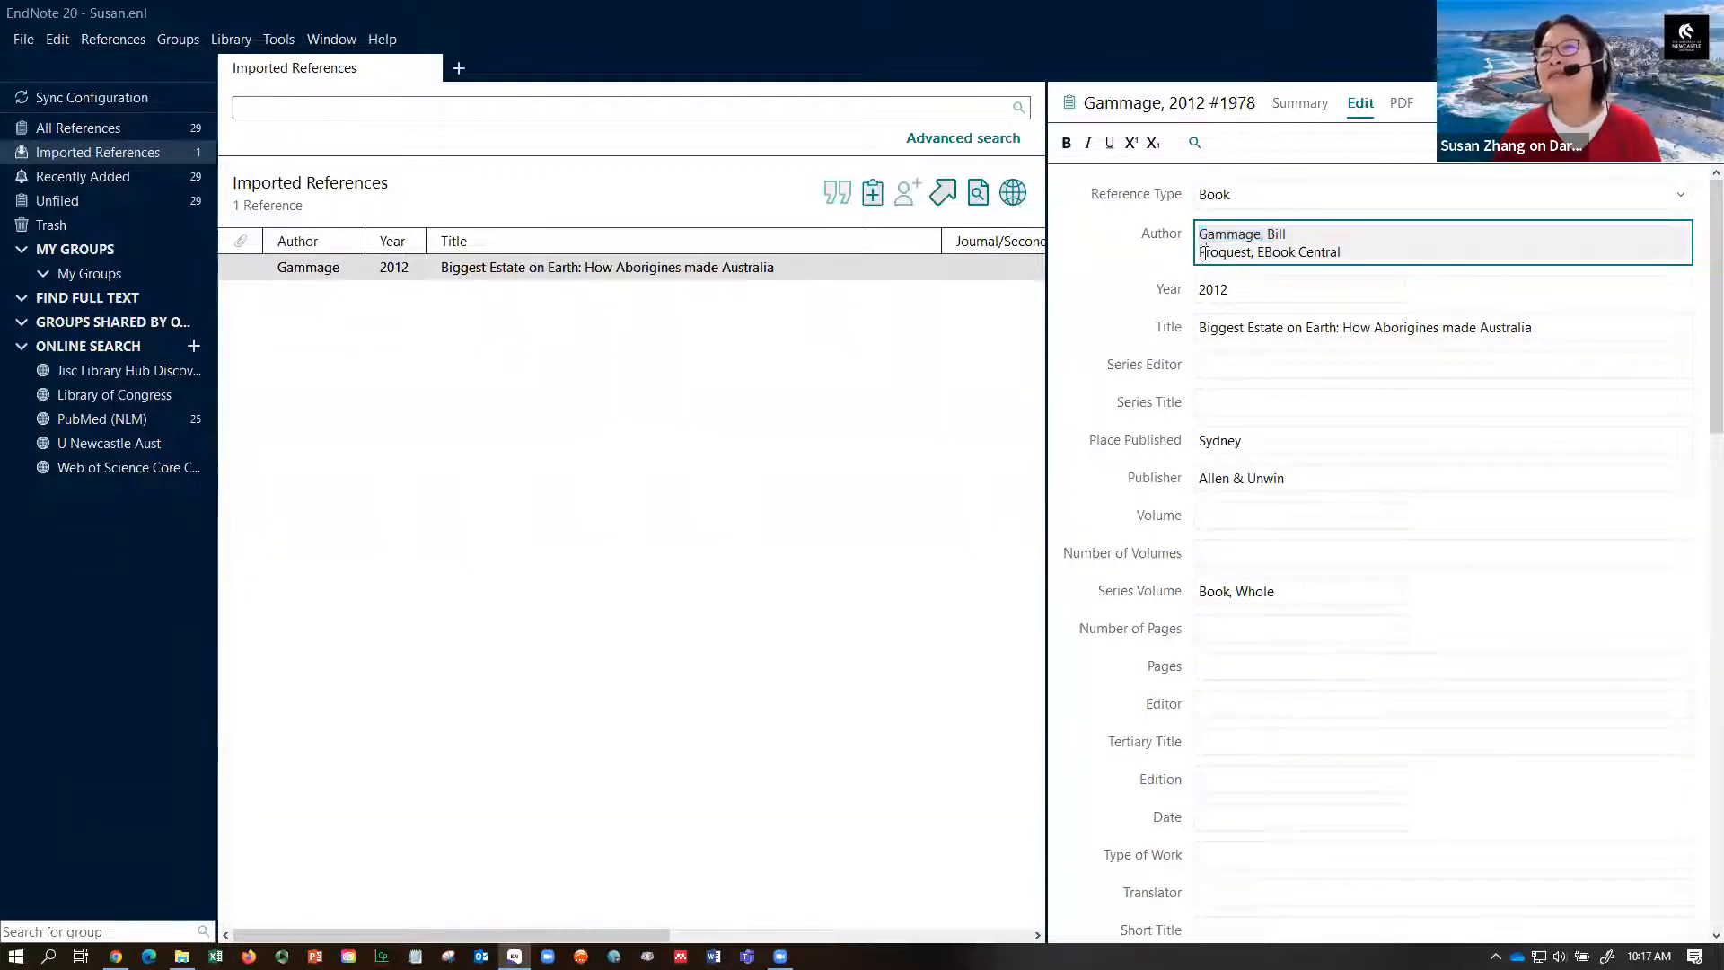
{"action": "left_click_drag", "start_coordinate": [1203, 252], "coordinate": [1345, 251]}
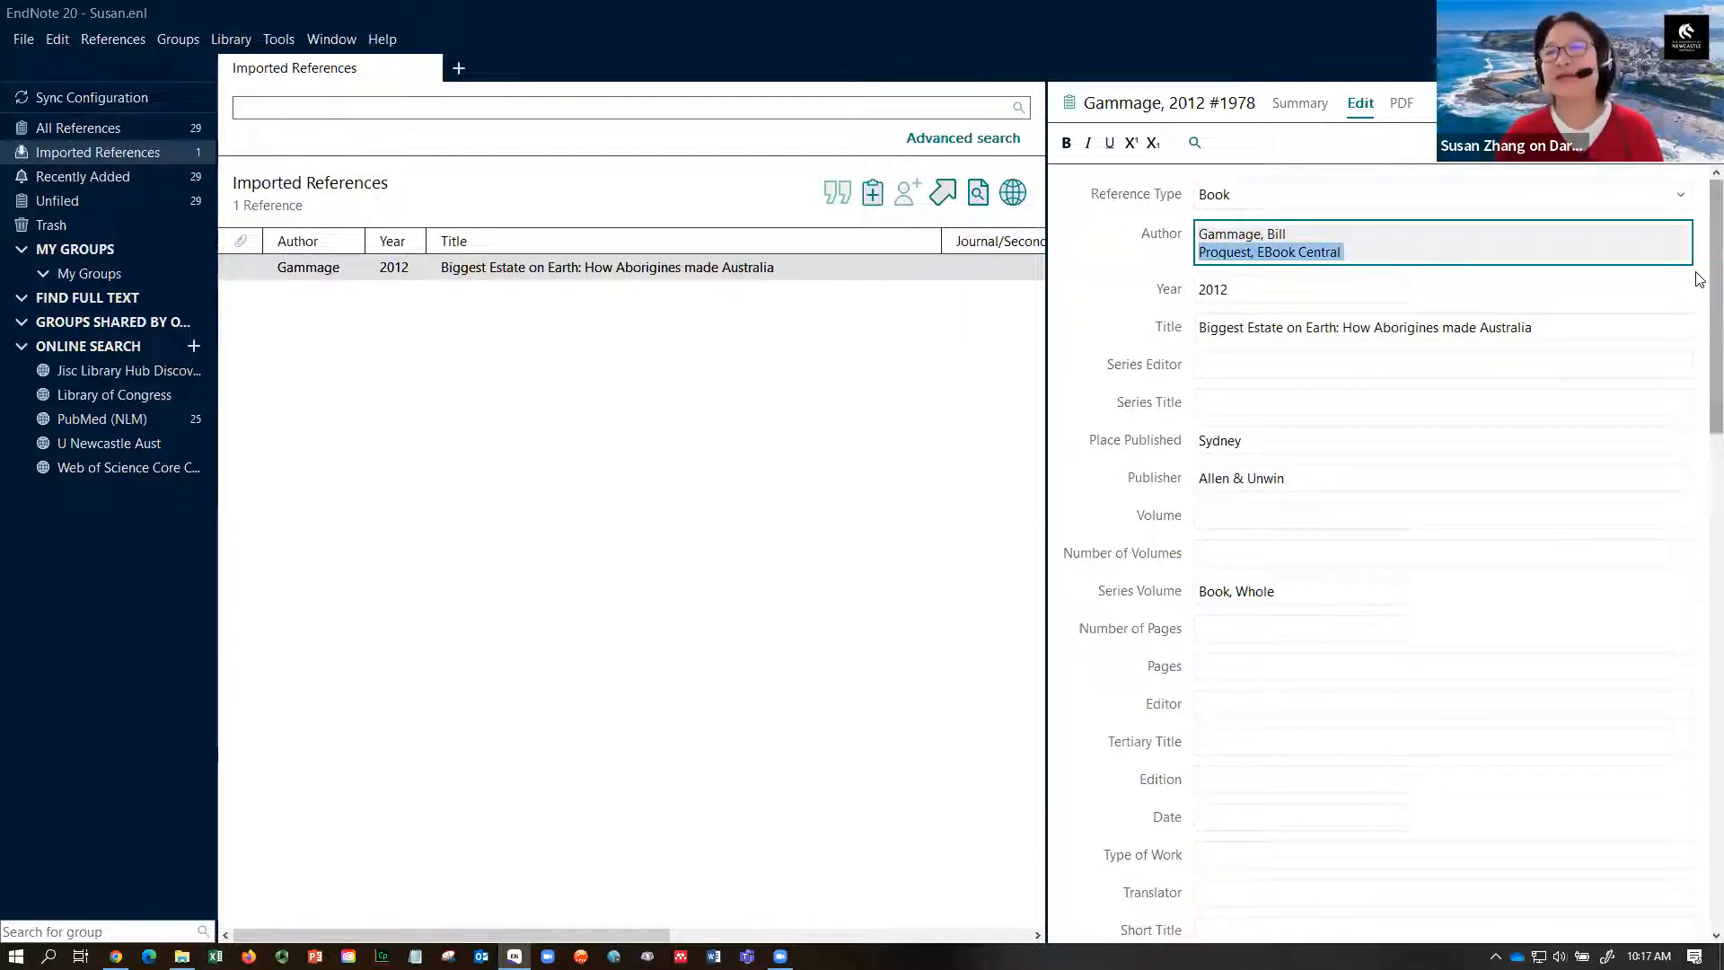
{"action": "key", "text": "BackSpace"}
{"action": "key", "text": "BackSpace"}
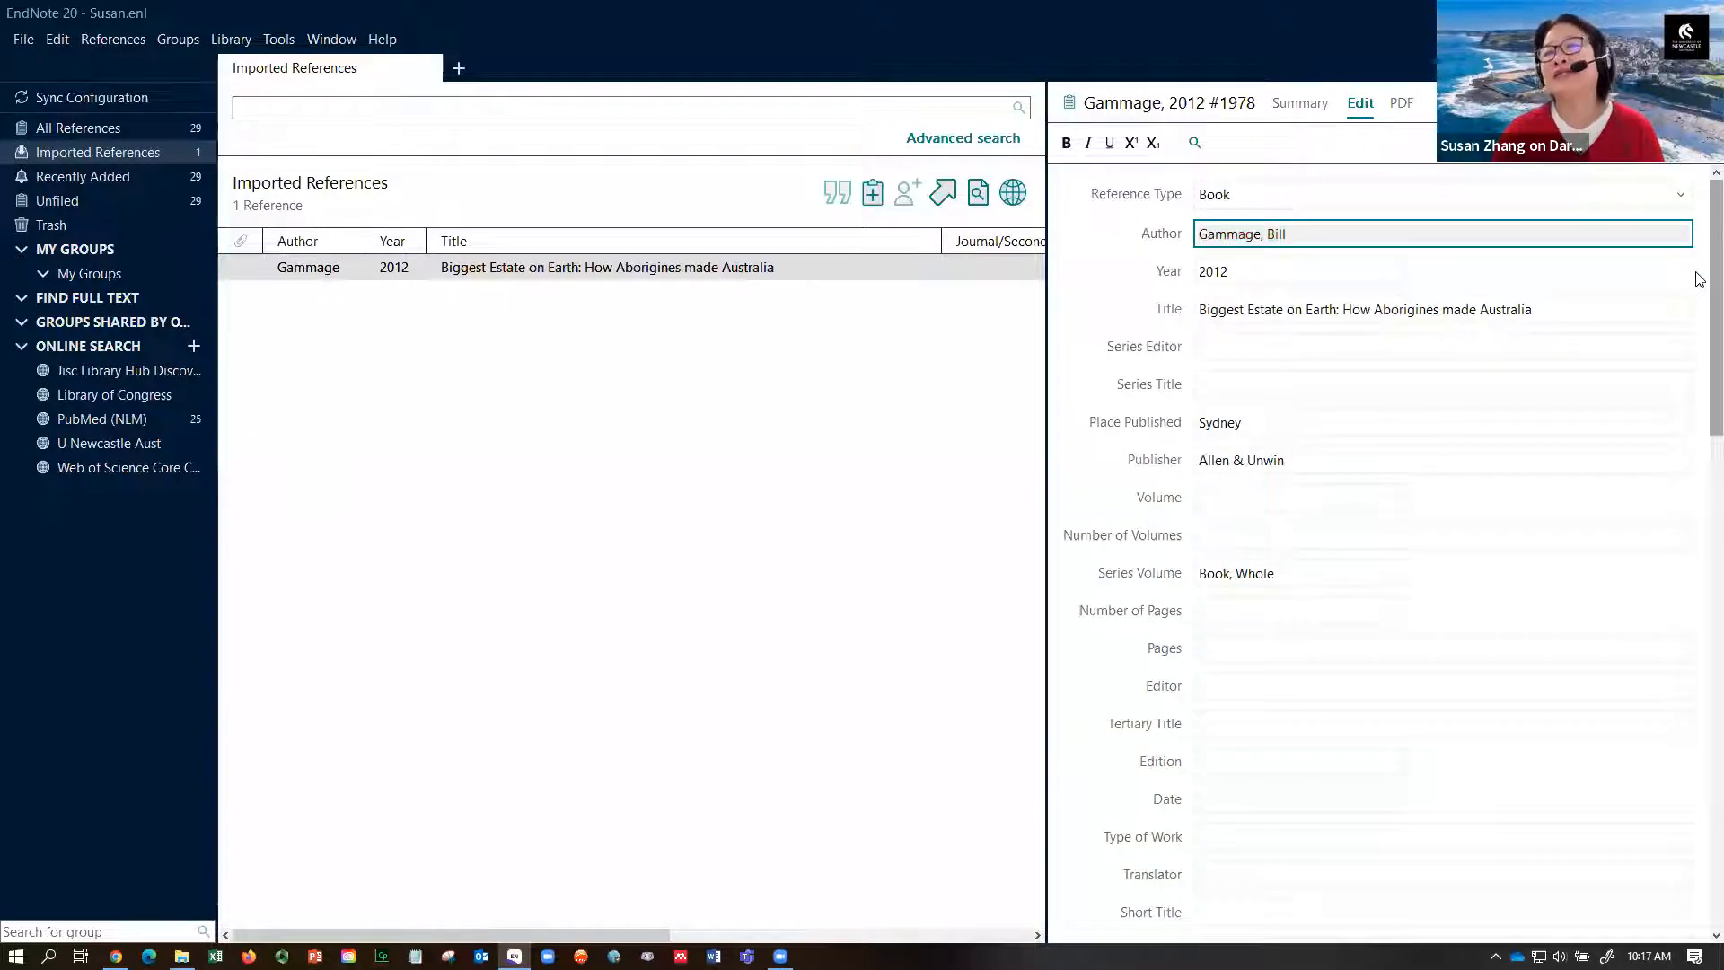
{"action": "scroll", "coordinate": [1654, 573], "scroll_direction": "down", "scroll_amount": 10}
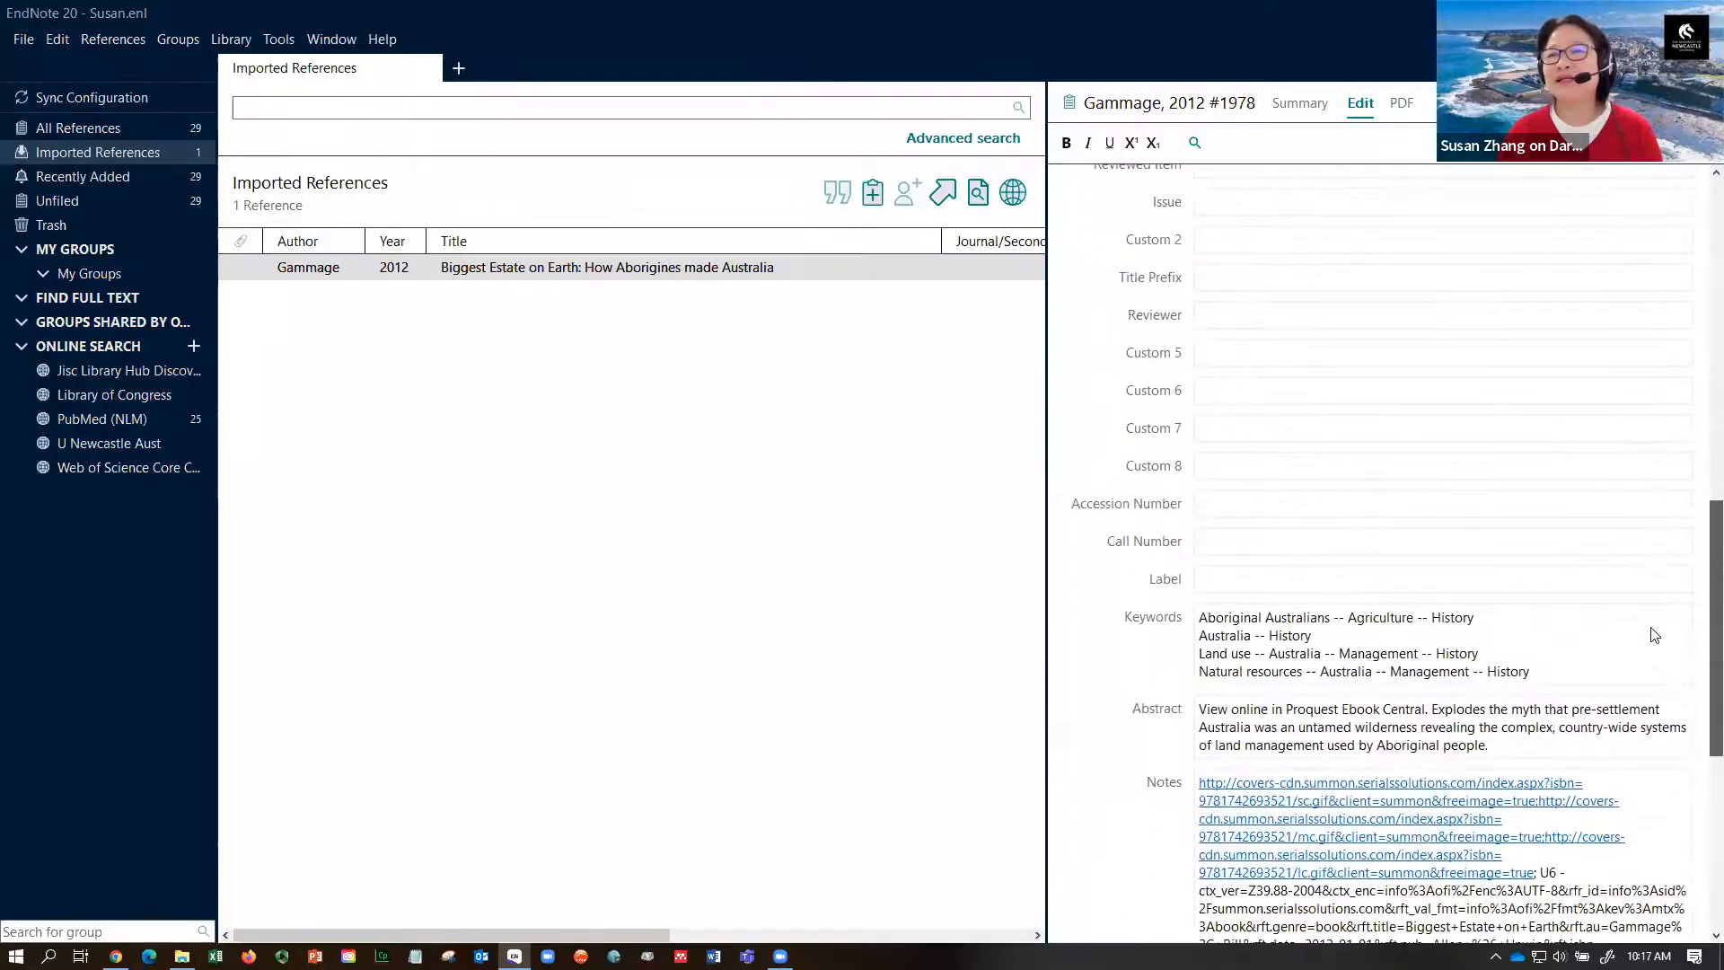
{"action": "scroll", "coordinate": [1653, 651], "scroll_direction": "up", "scroll_amount": 10}
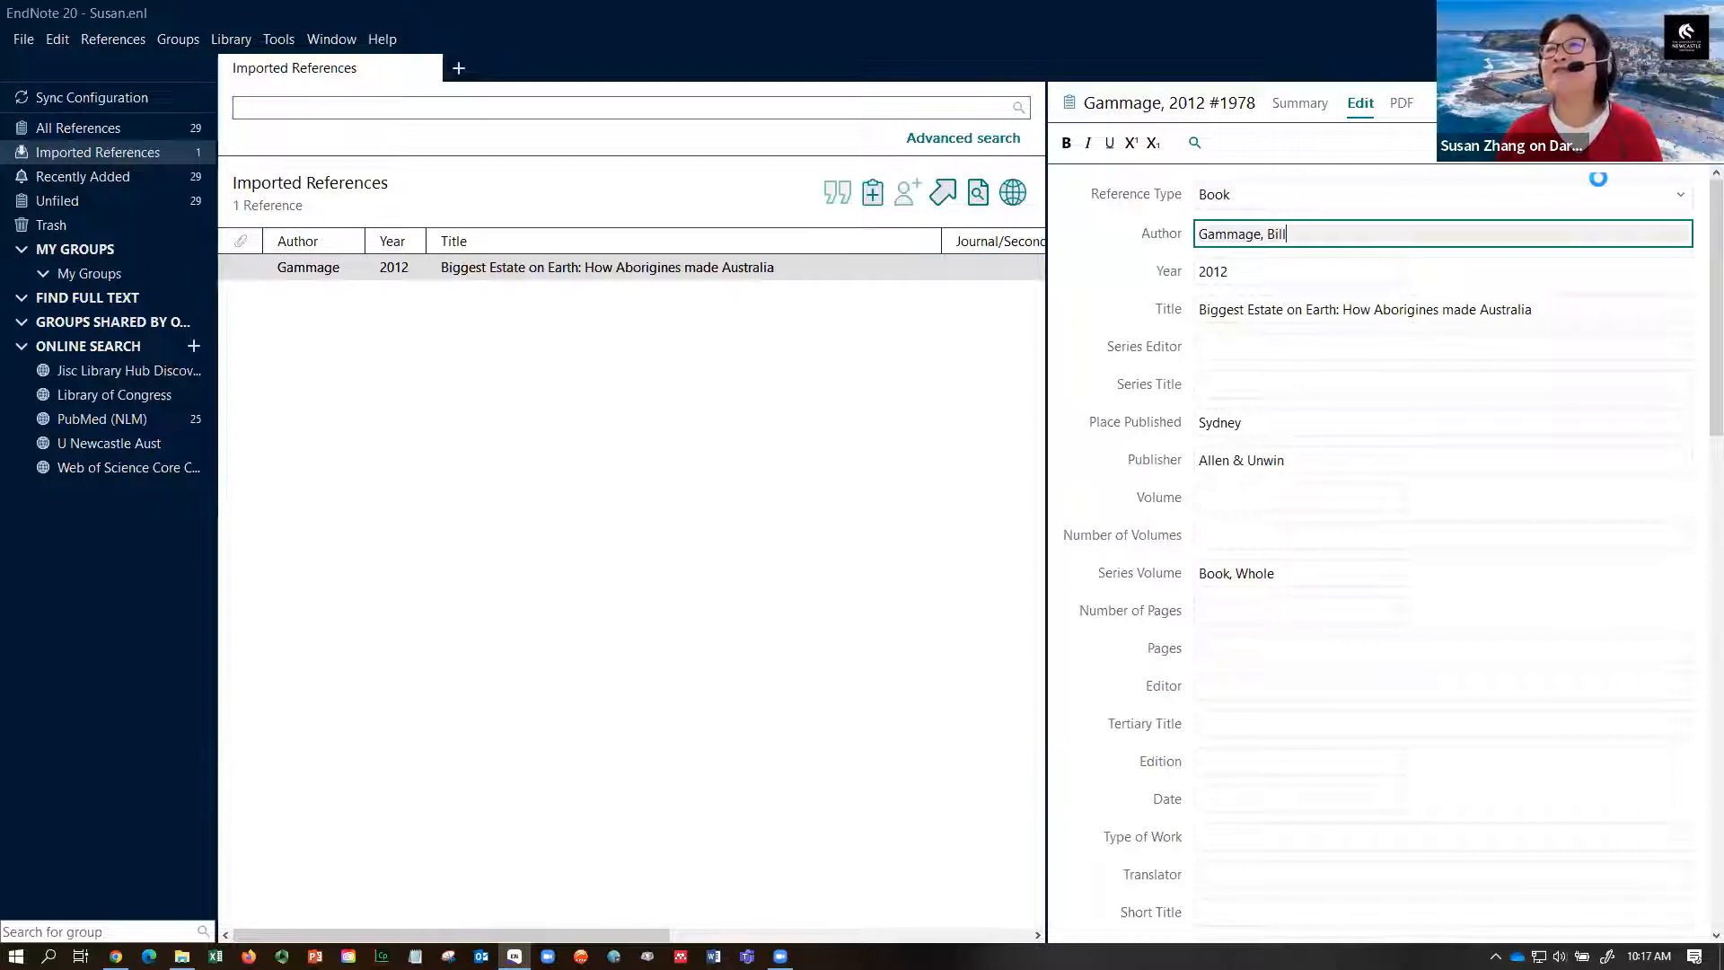
{"action": "left_click", "coordinate": [1302, 107]}
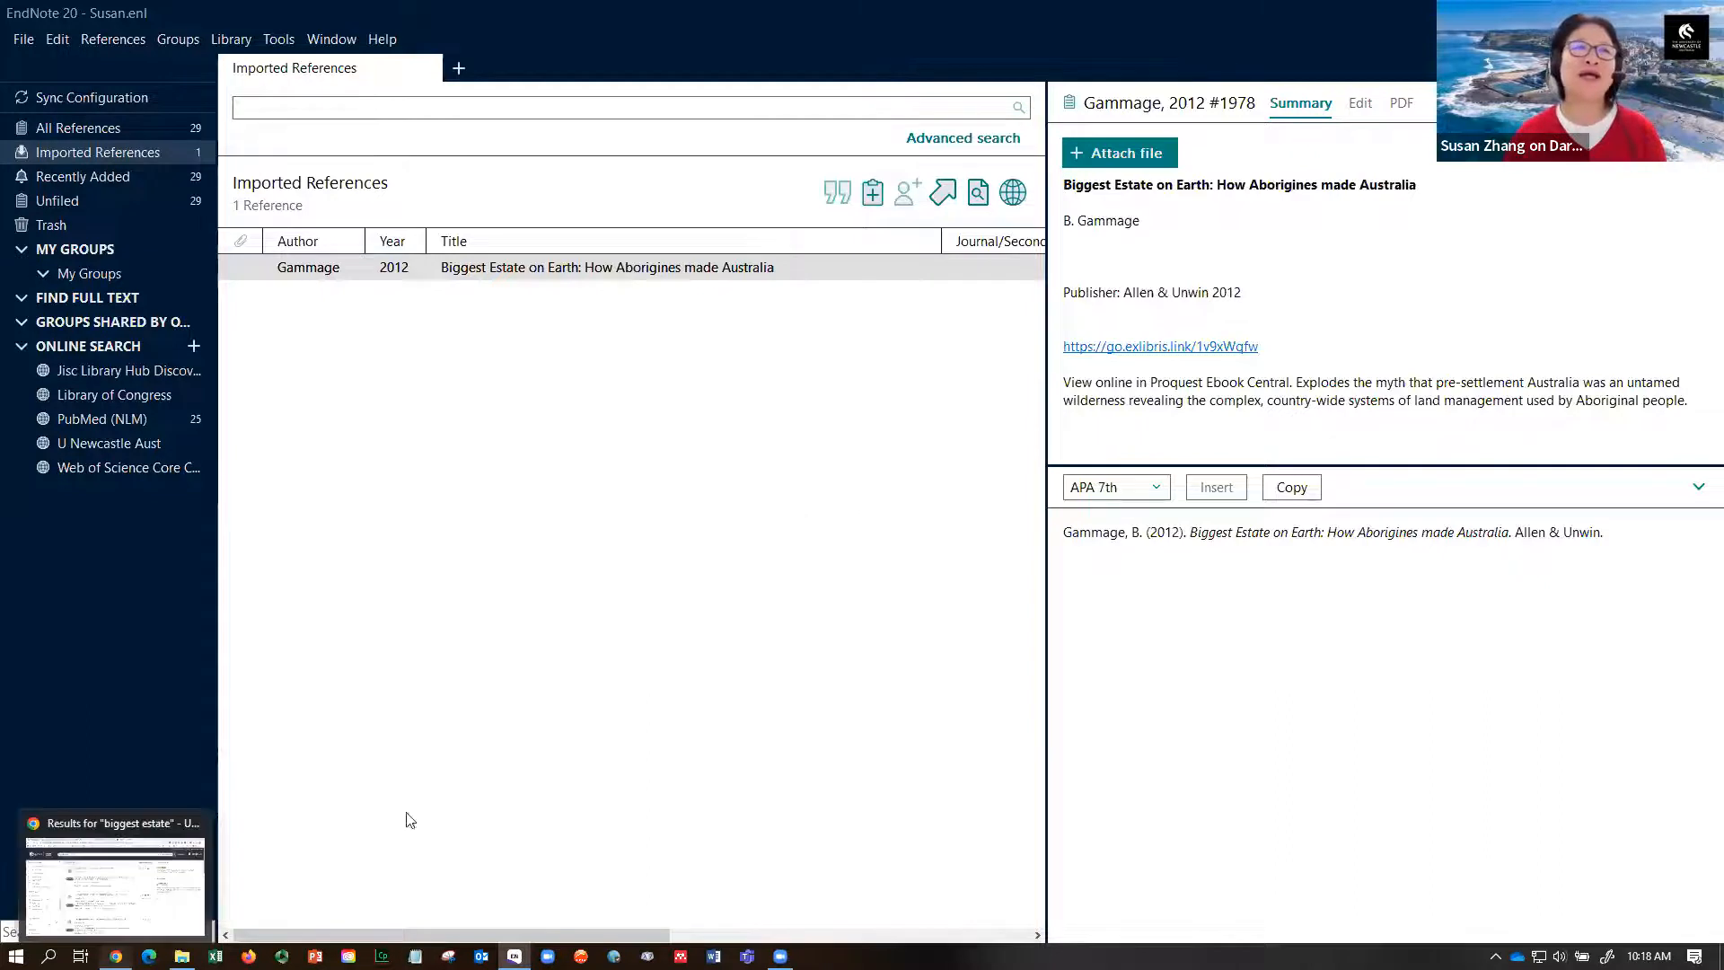
{"action": "left_click", "coordinate": [115, 955]}
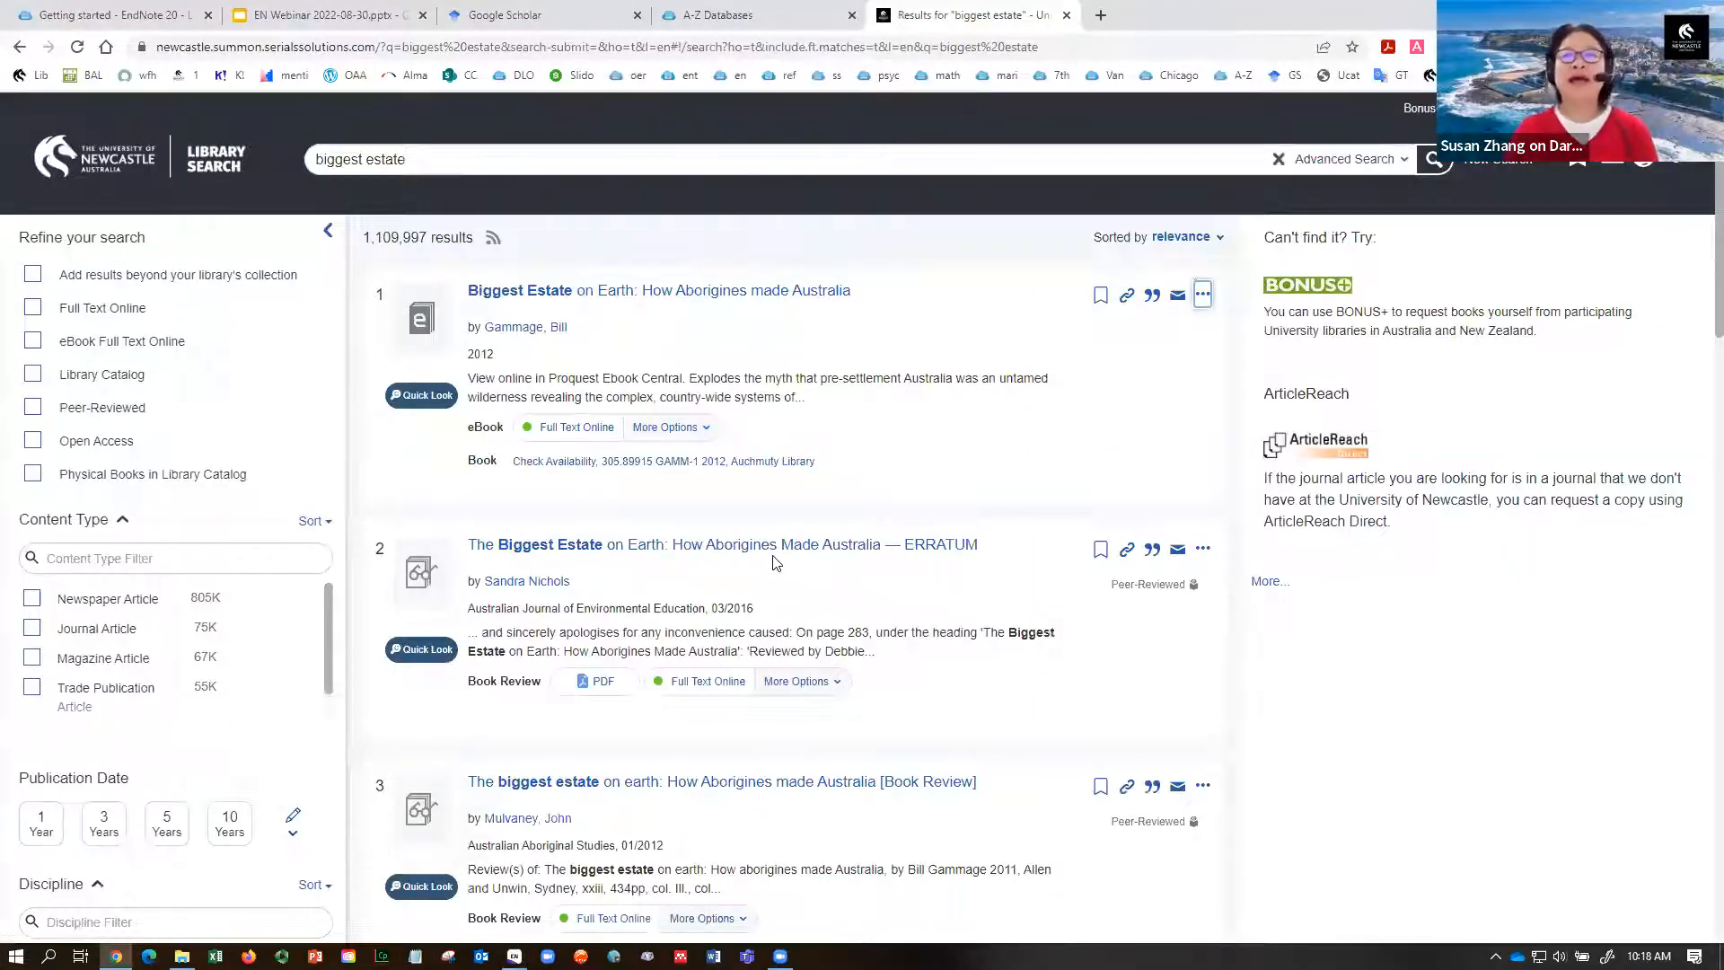
- Search Google Scholar for 'earth under siege'
{"action": "left_click", "coordinate": [536, 20]}
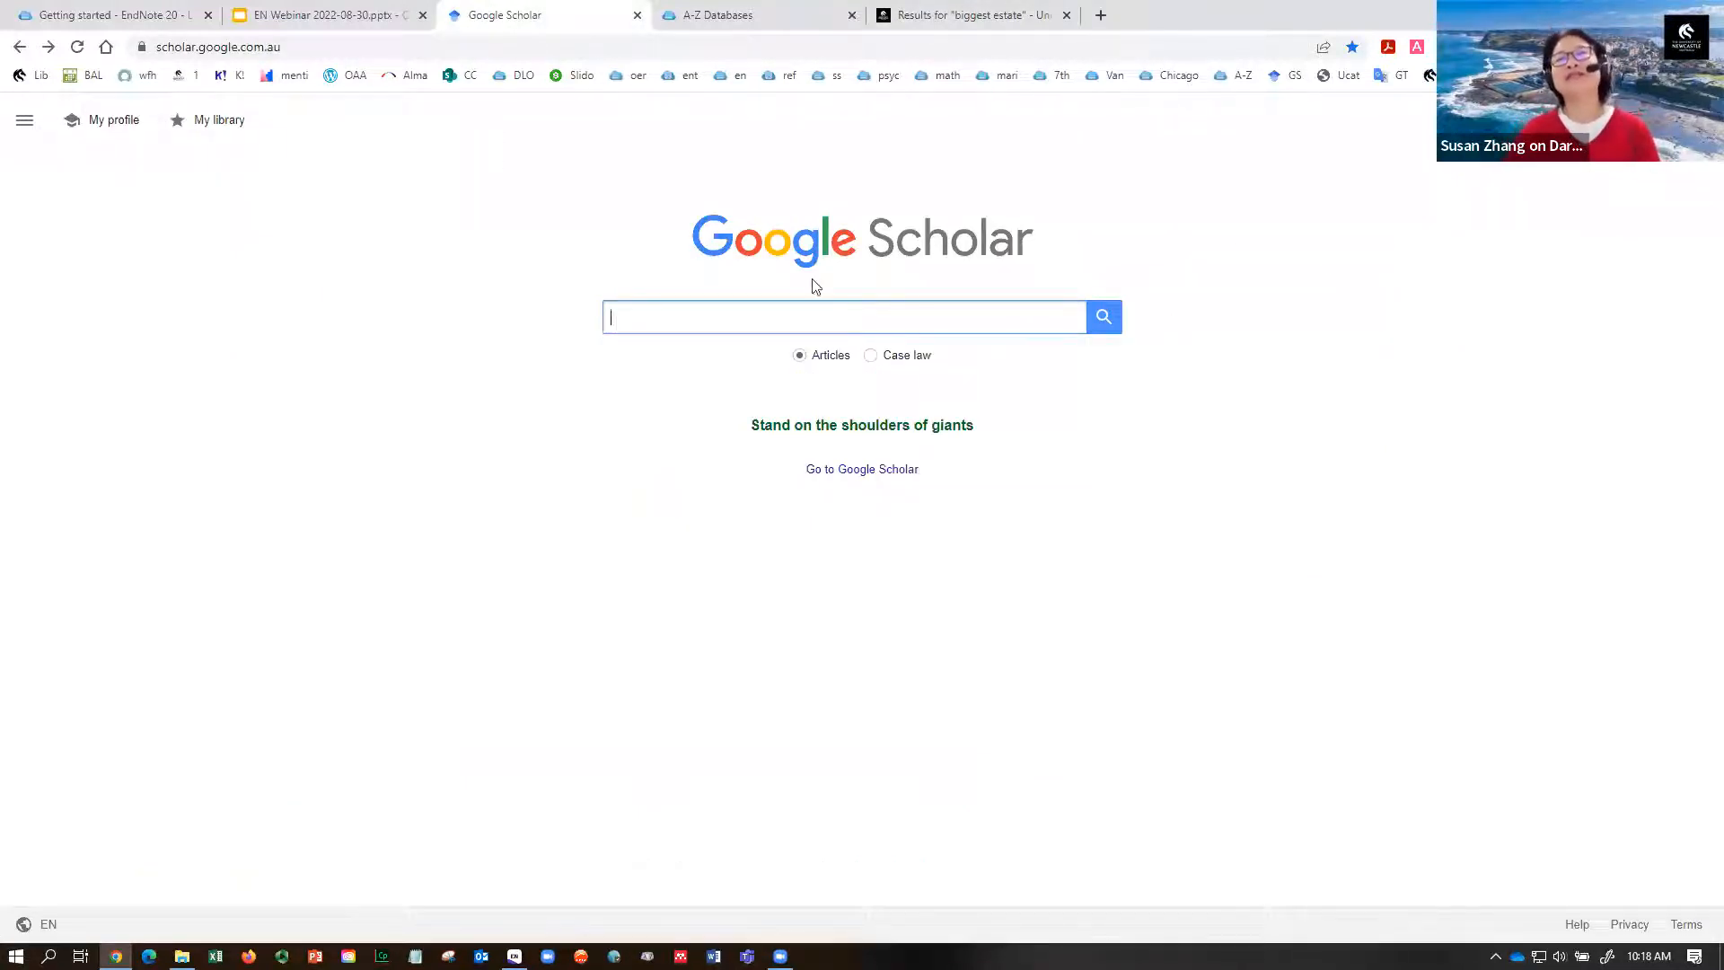
{"action": "left_click", "coordinate": [929, 309]}
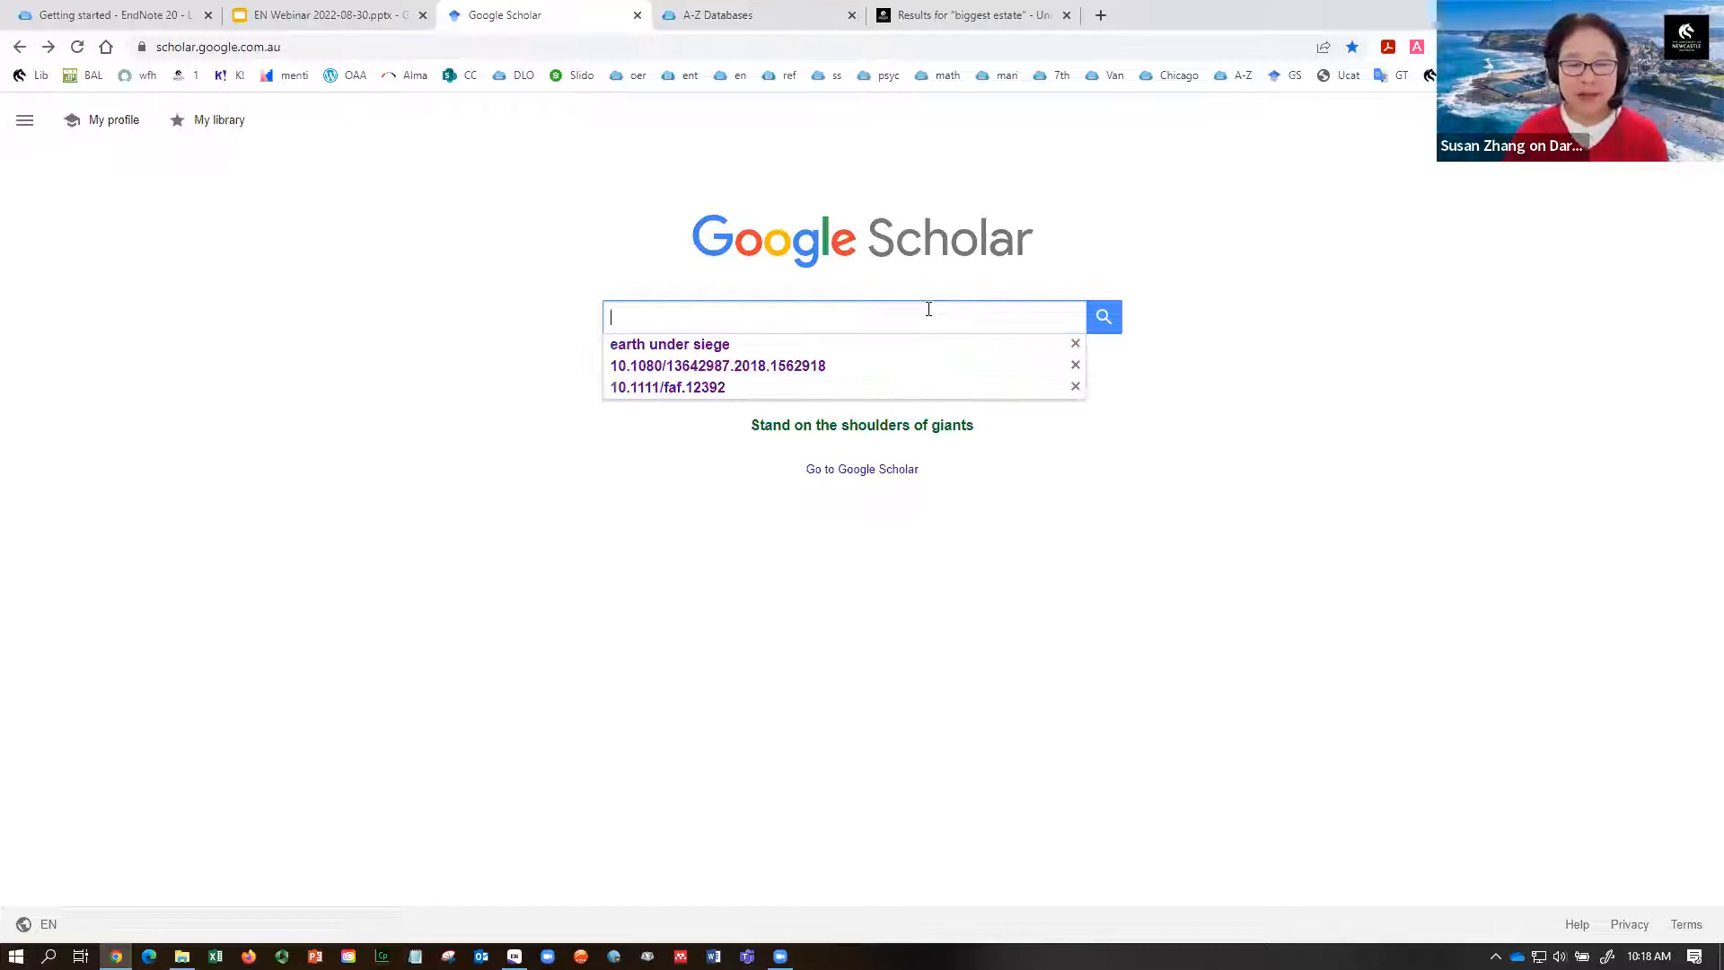
{"action": "type", "text": "eat"}
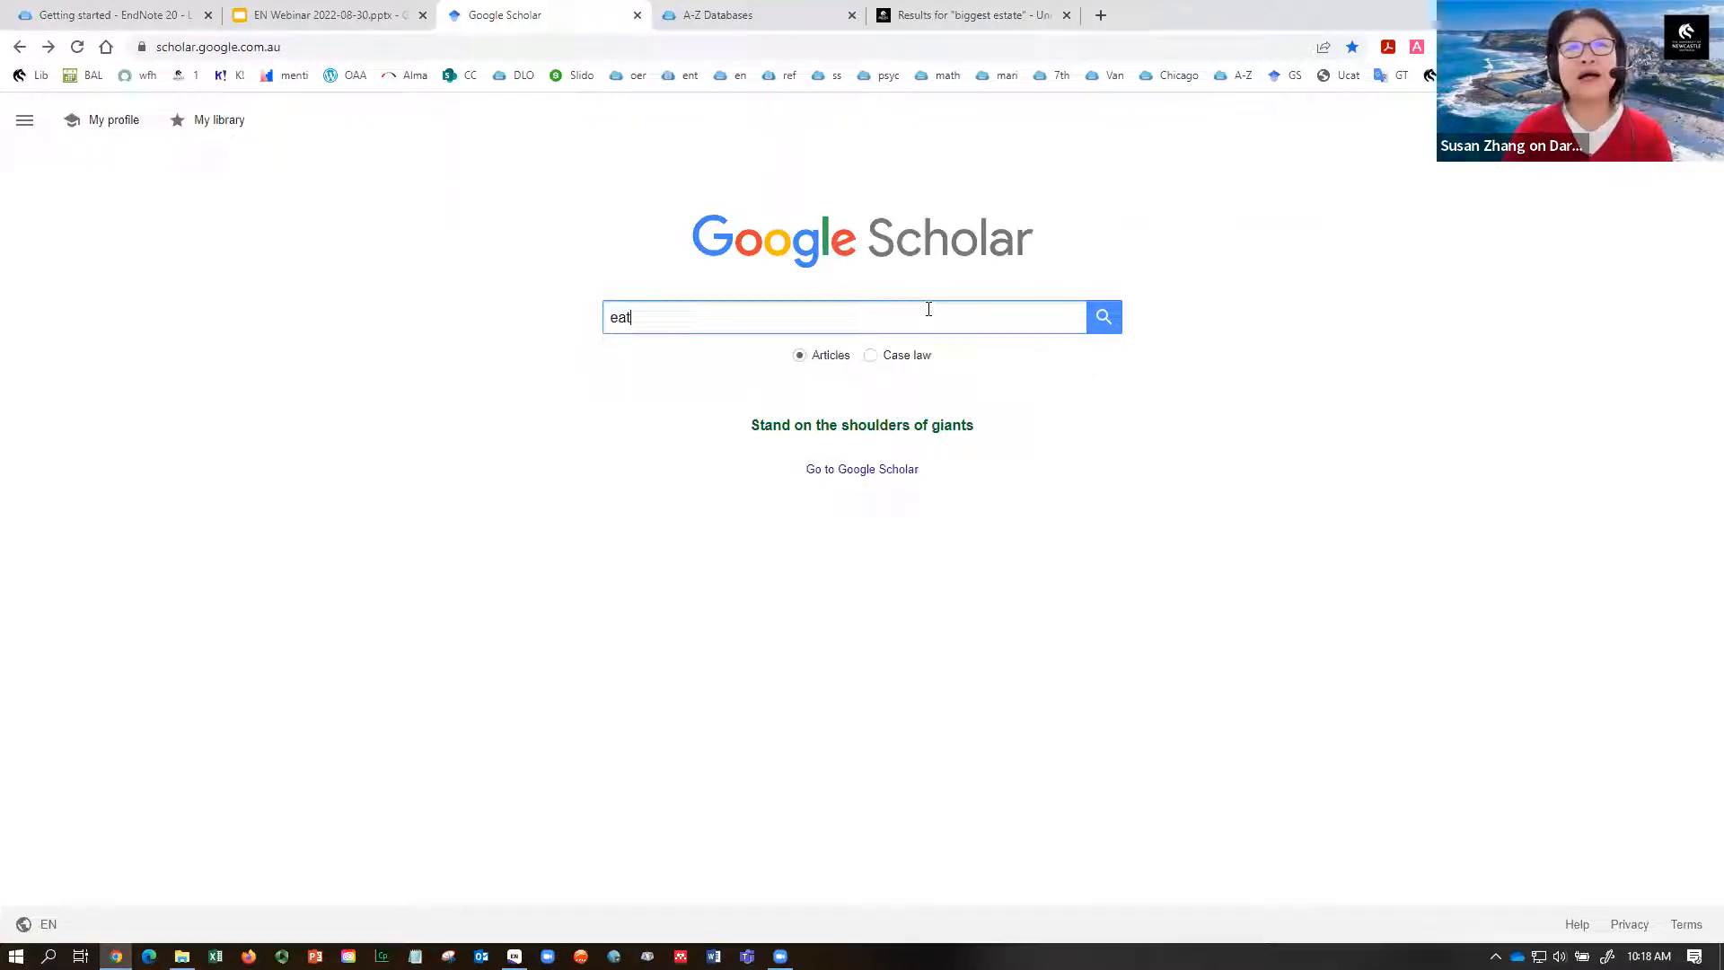
{"action": "key", "text": "BackSpace"}
{"action": "type", "text": "r"}
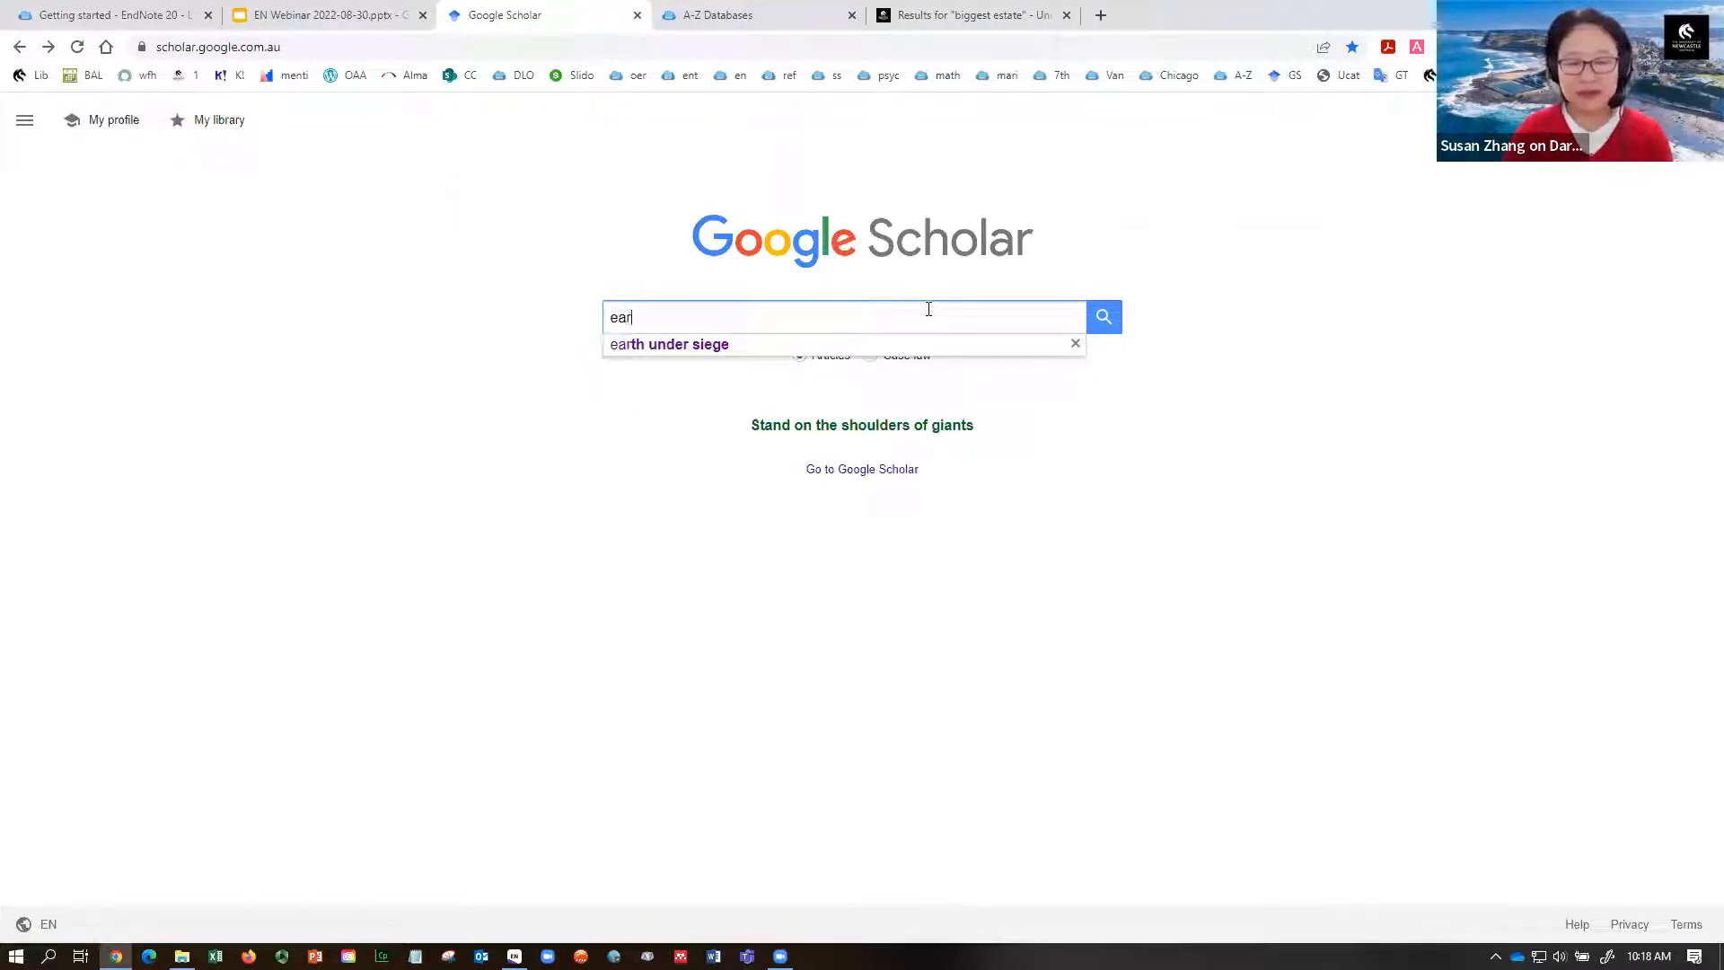
{"action": "left_click", "coordinate": [714, 347]}
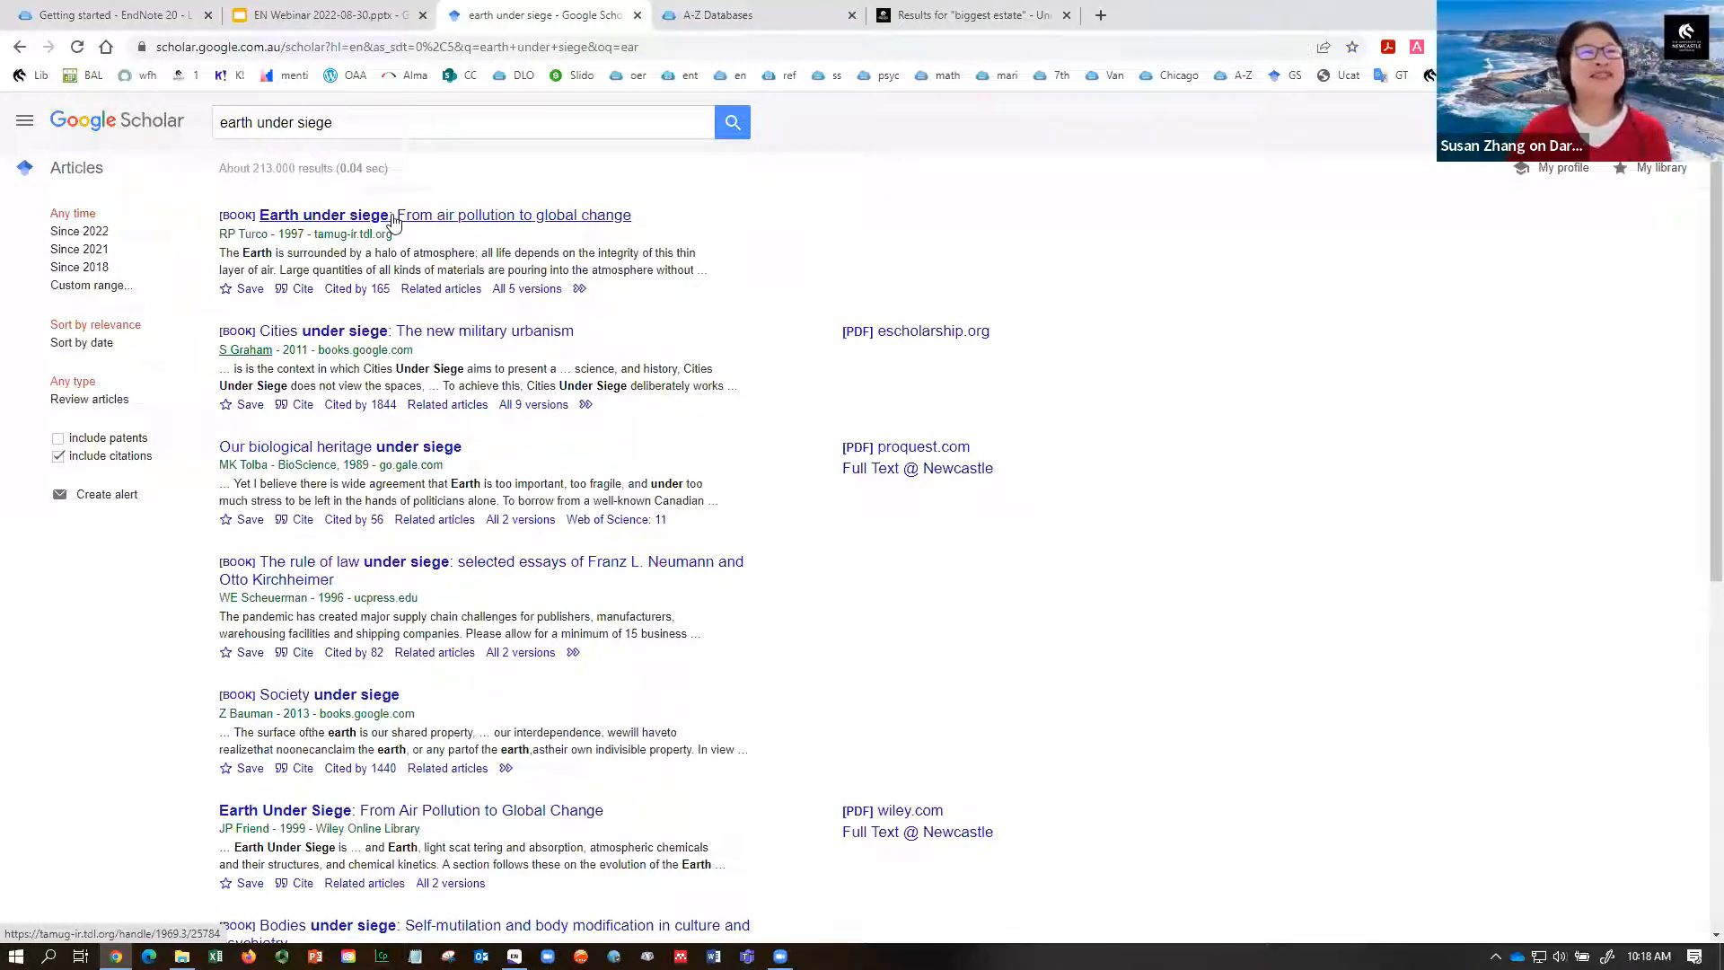
- Export the Turco 1997 book's citation to EndNote from its Cite dialog
{"action": "left_click", "coordinate": [302, 293]}
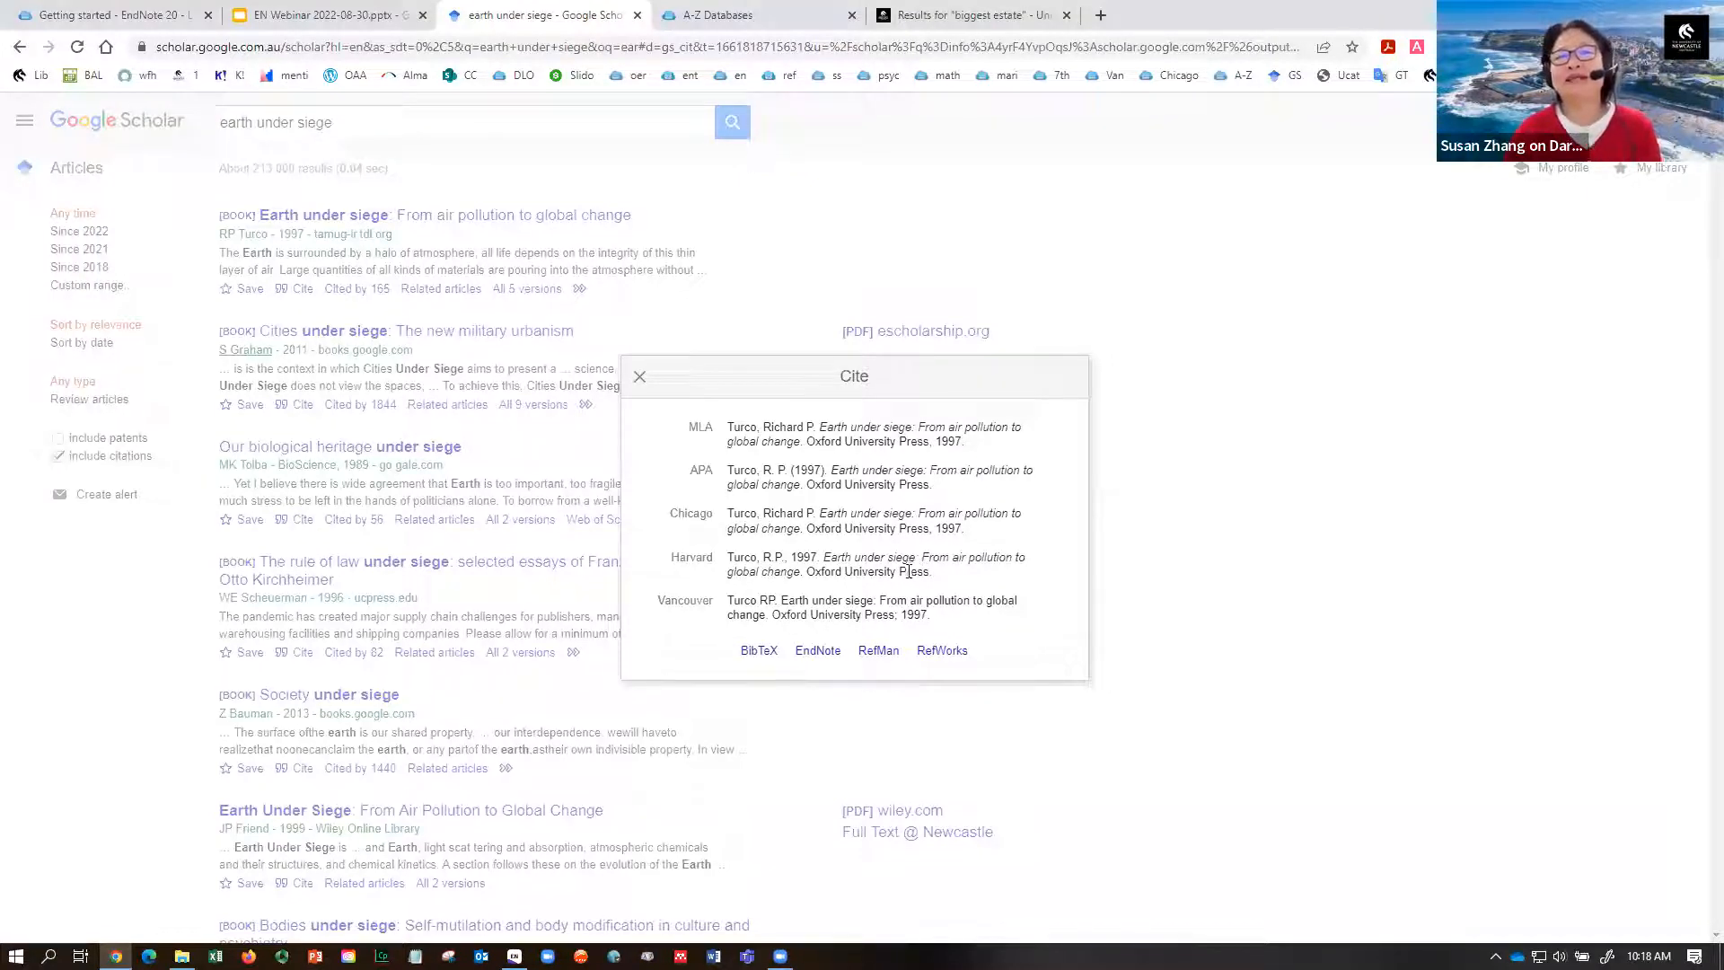
{"action": "left_click", "coordinate": [817, 656]}
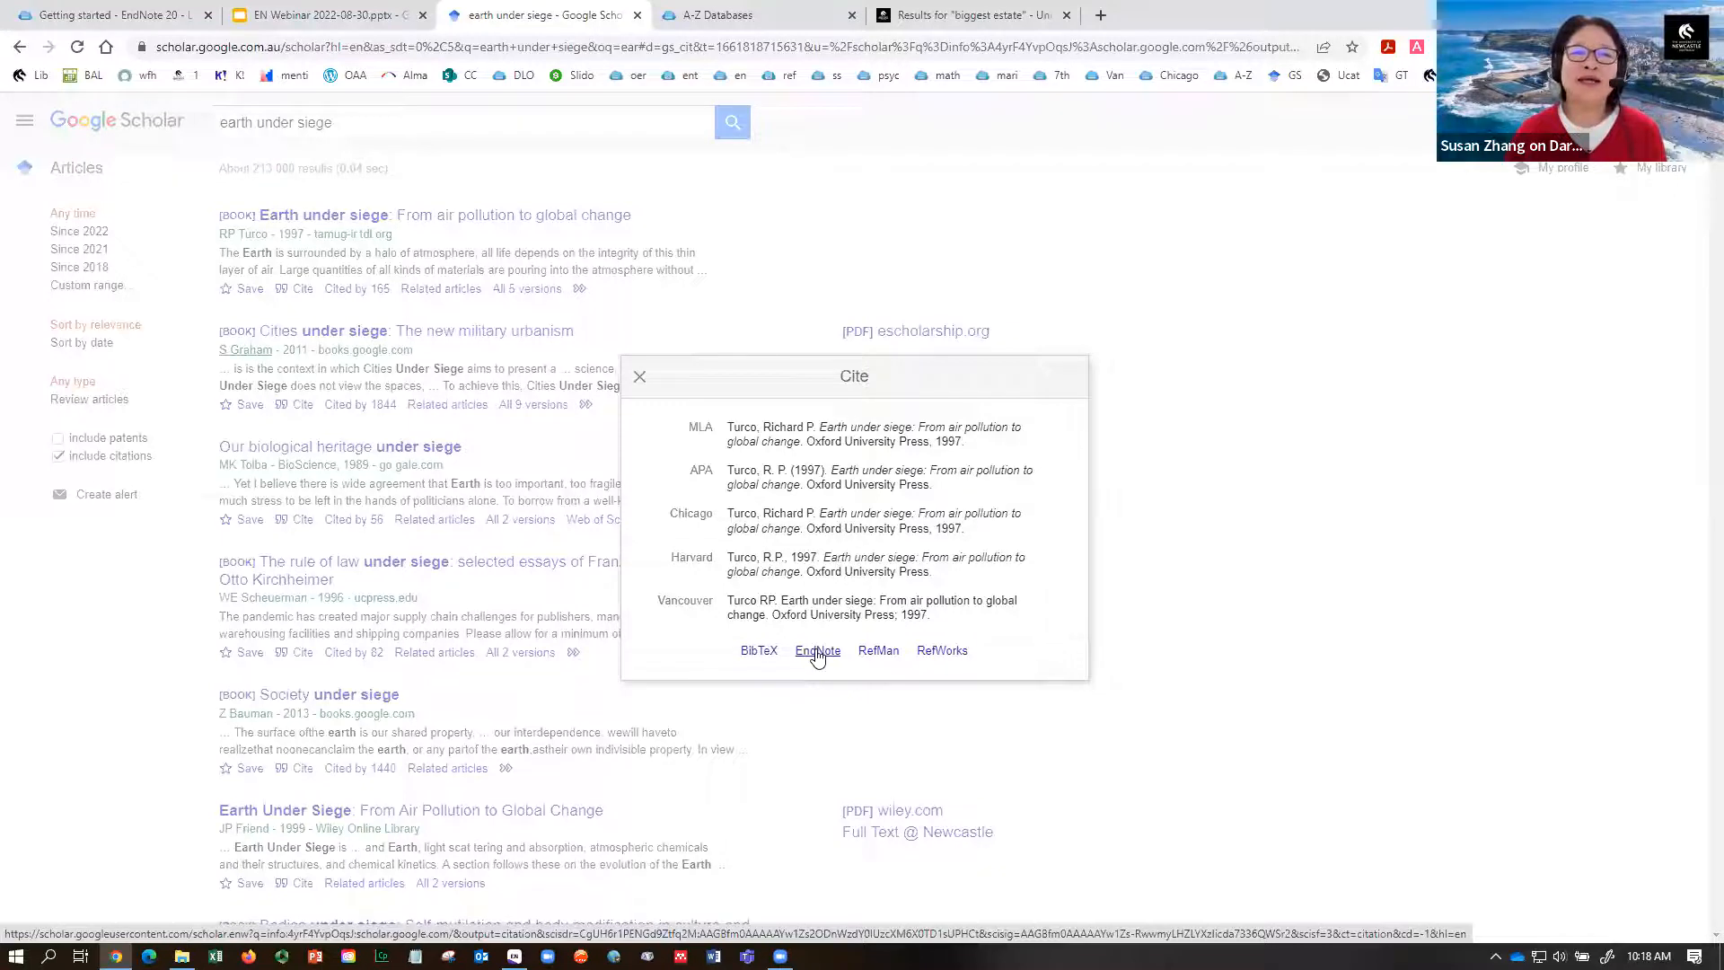
{"action": "left_click", "coordinate": [817, 656]}
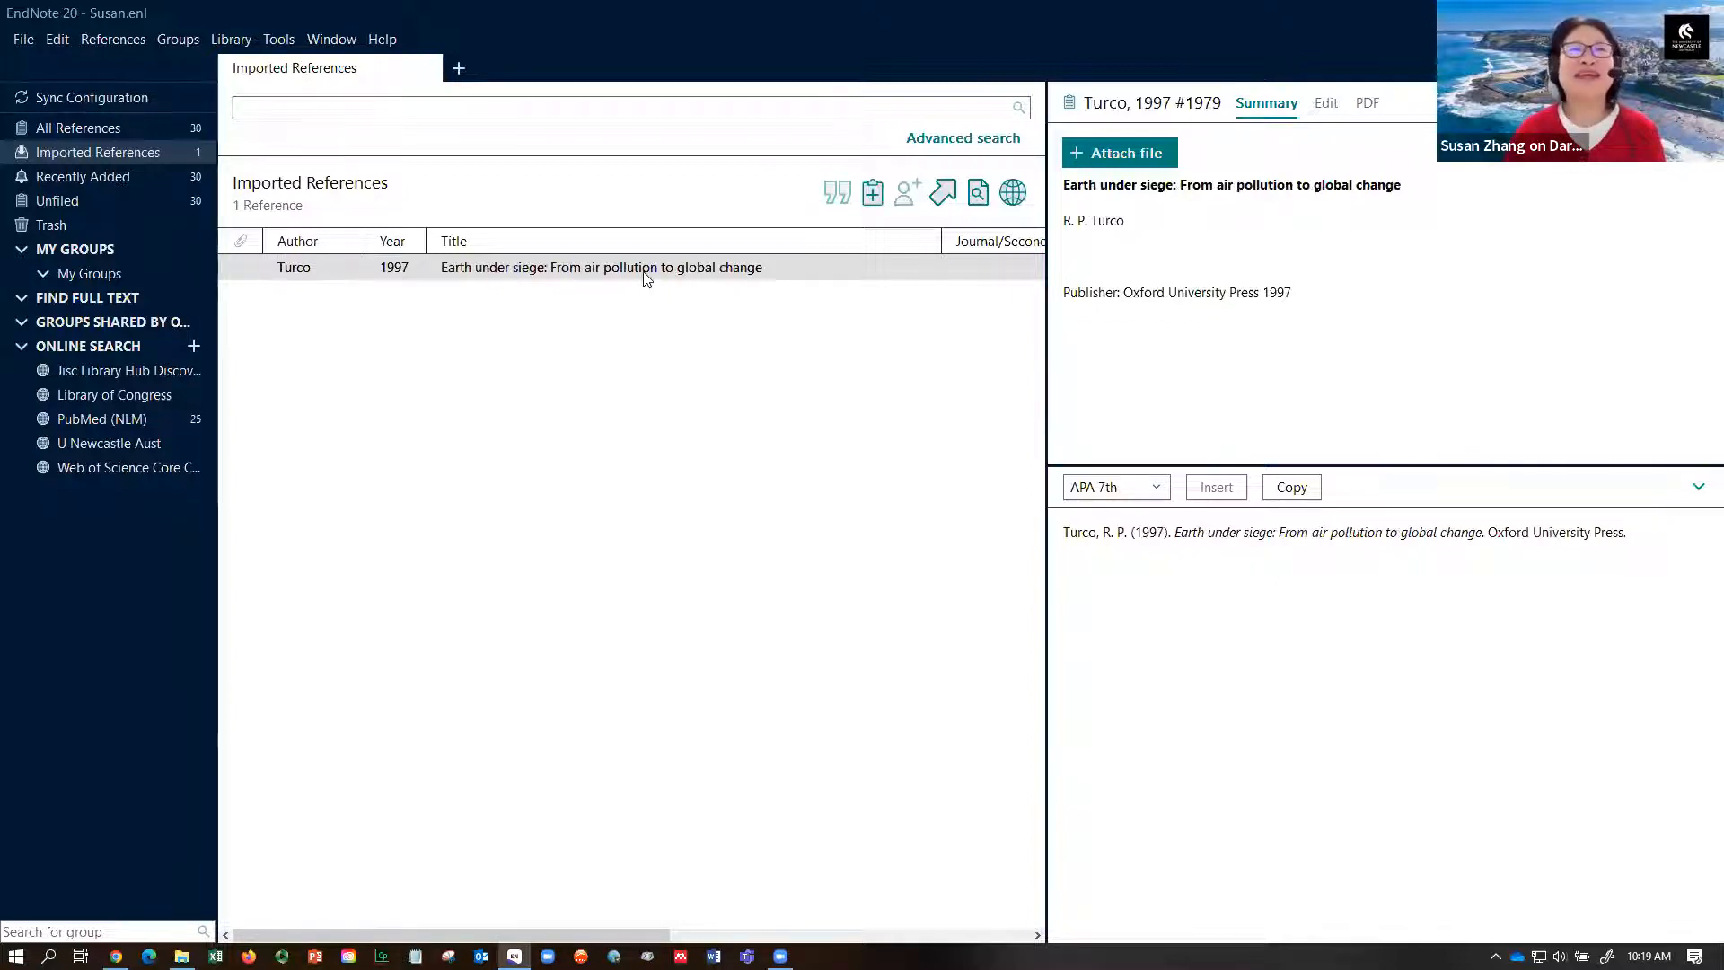
- Check the imported Turco 1997 'Earth under siege' reference, then return to Google Scholar
{"action": "left_click", "coordinate": [647, 279]}
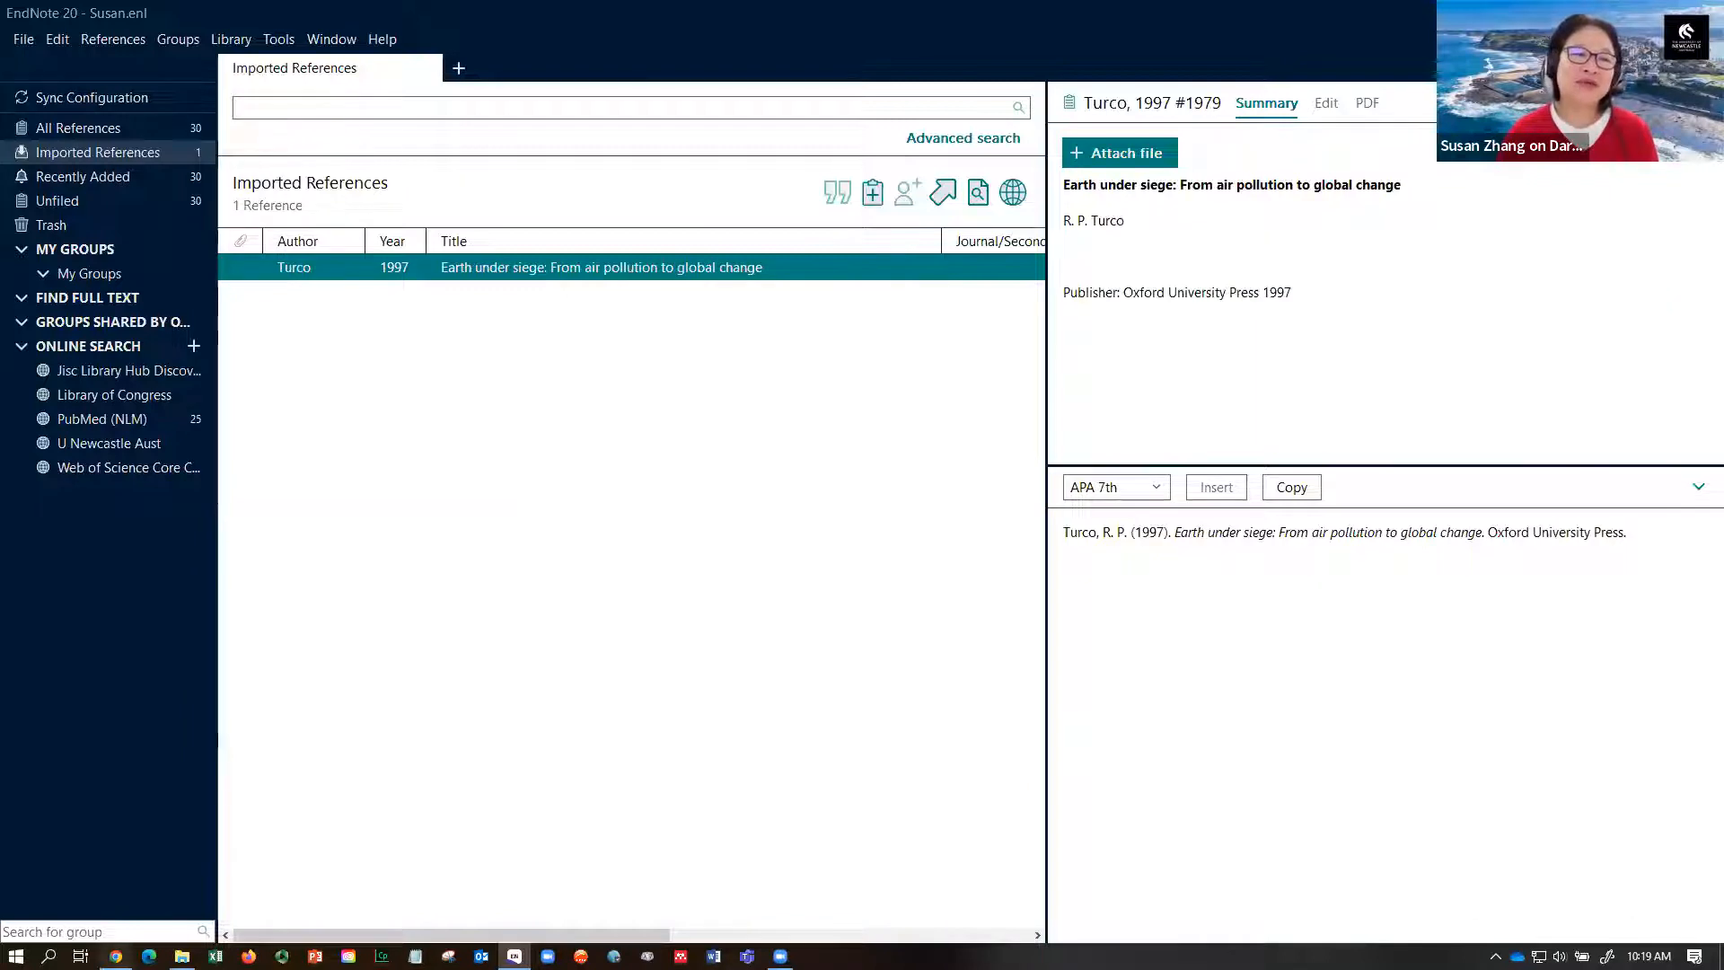
{"action": "left_click", "coordinate": [116, 956]}
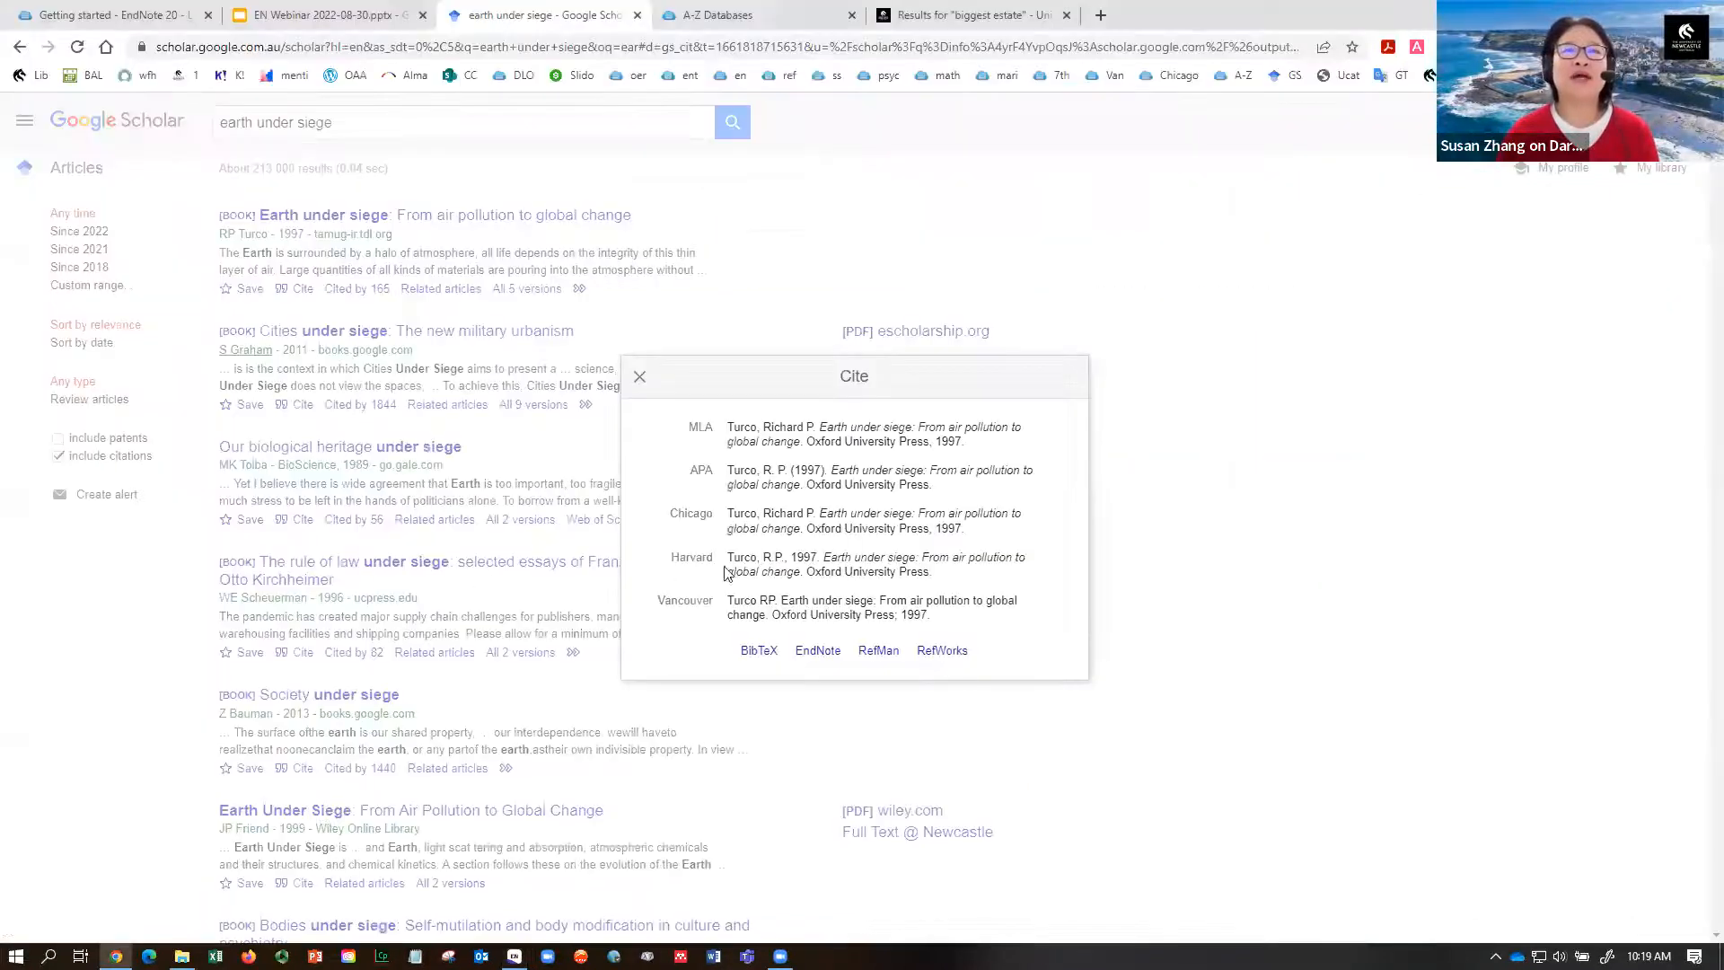
- Close the Cite popup and open Scopus from the A-Z Databases list
{"action": "left_click", "coordinate": [640, 377]}
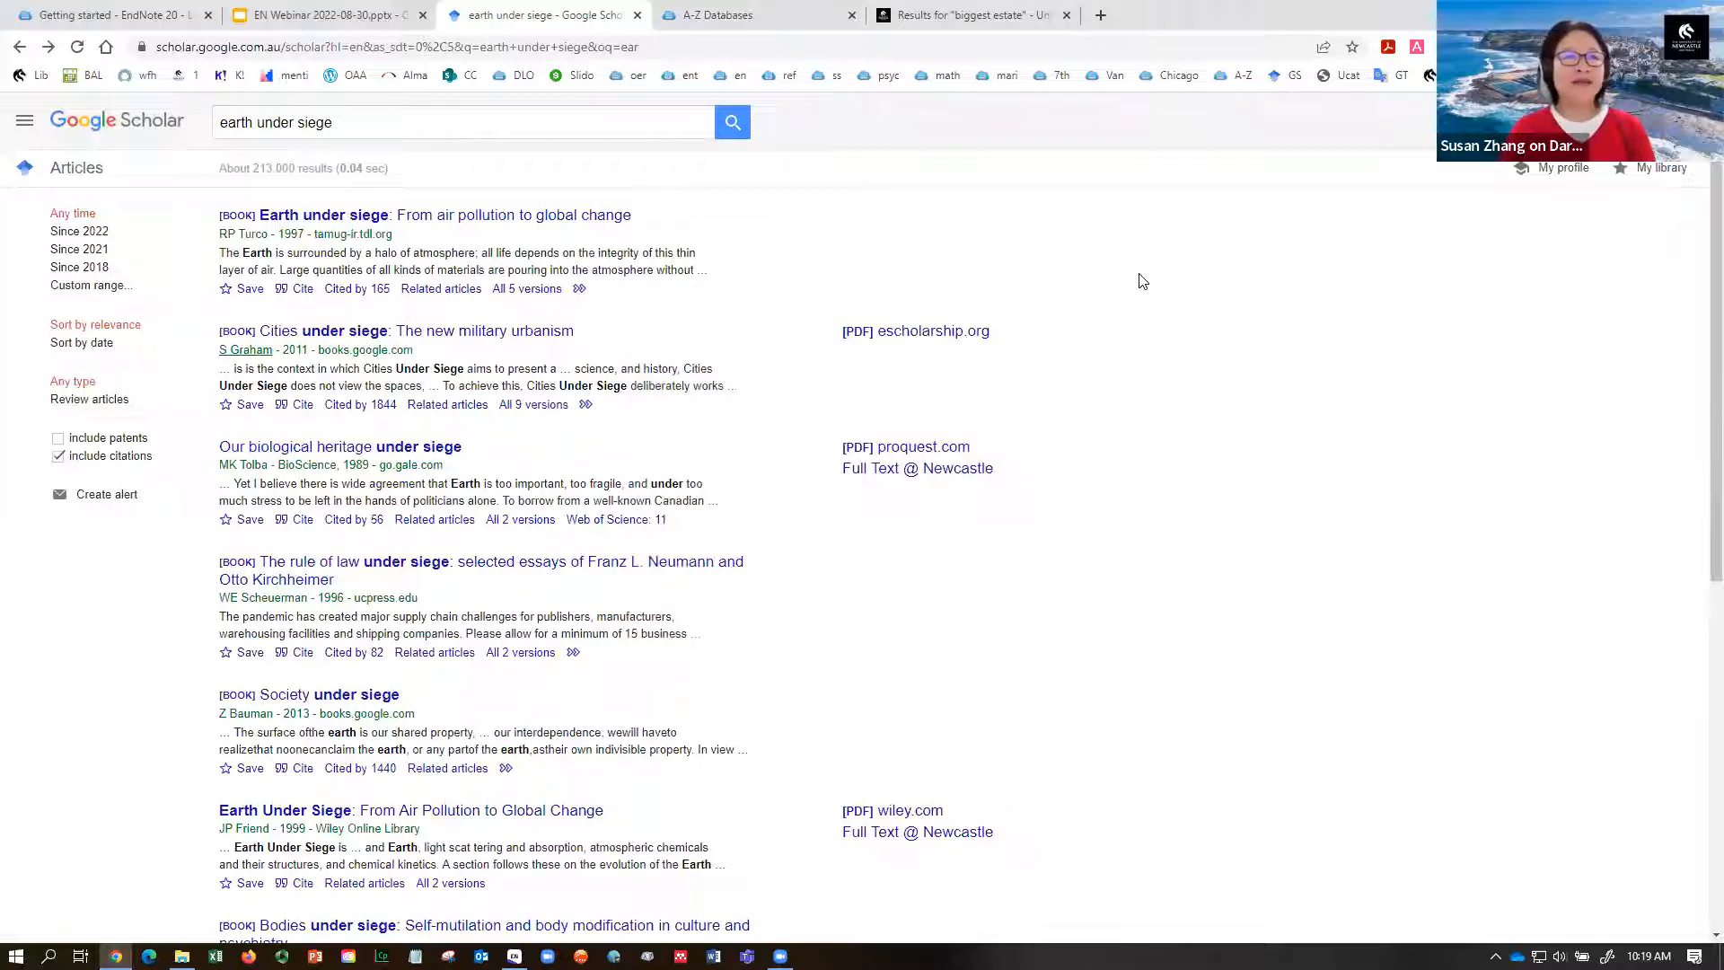
{"action": "left_click", "coordinate": [758, 20]}
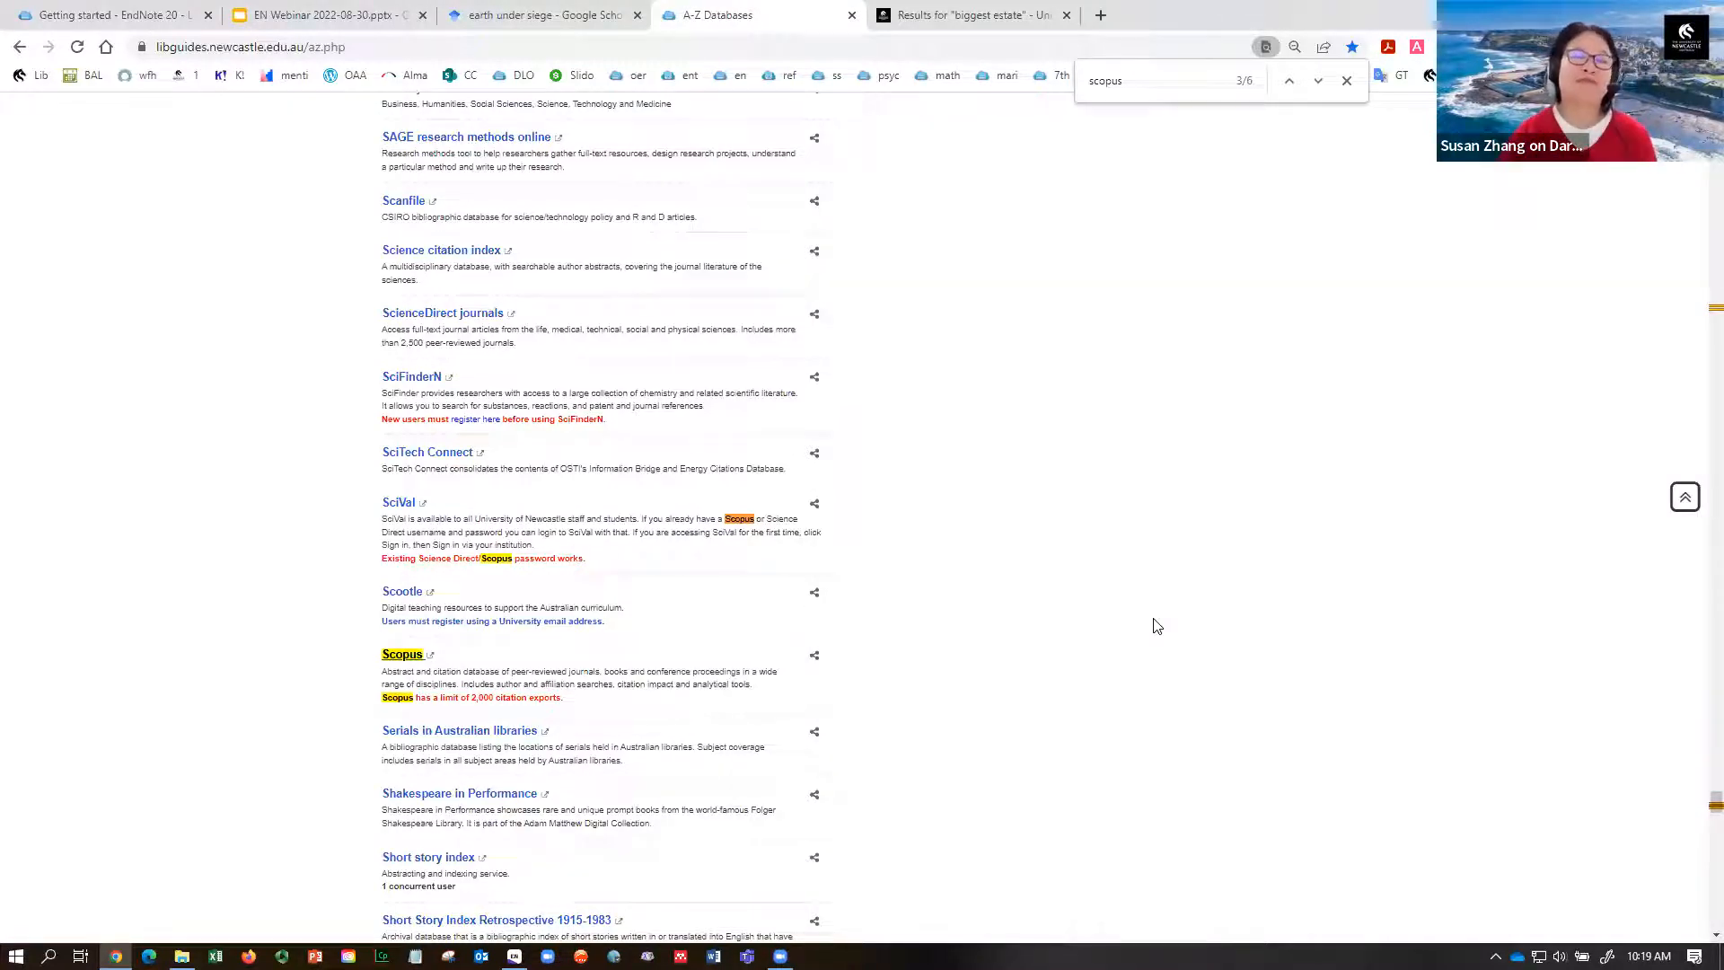
{"action": "left_click", "coordinate": [401, 655]}
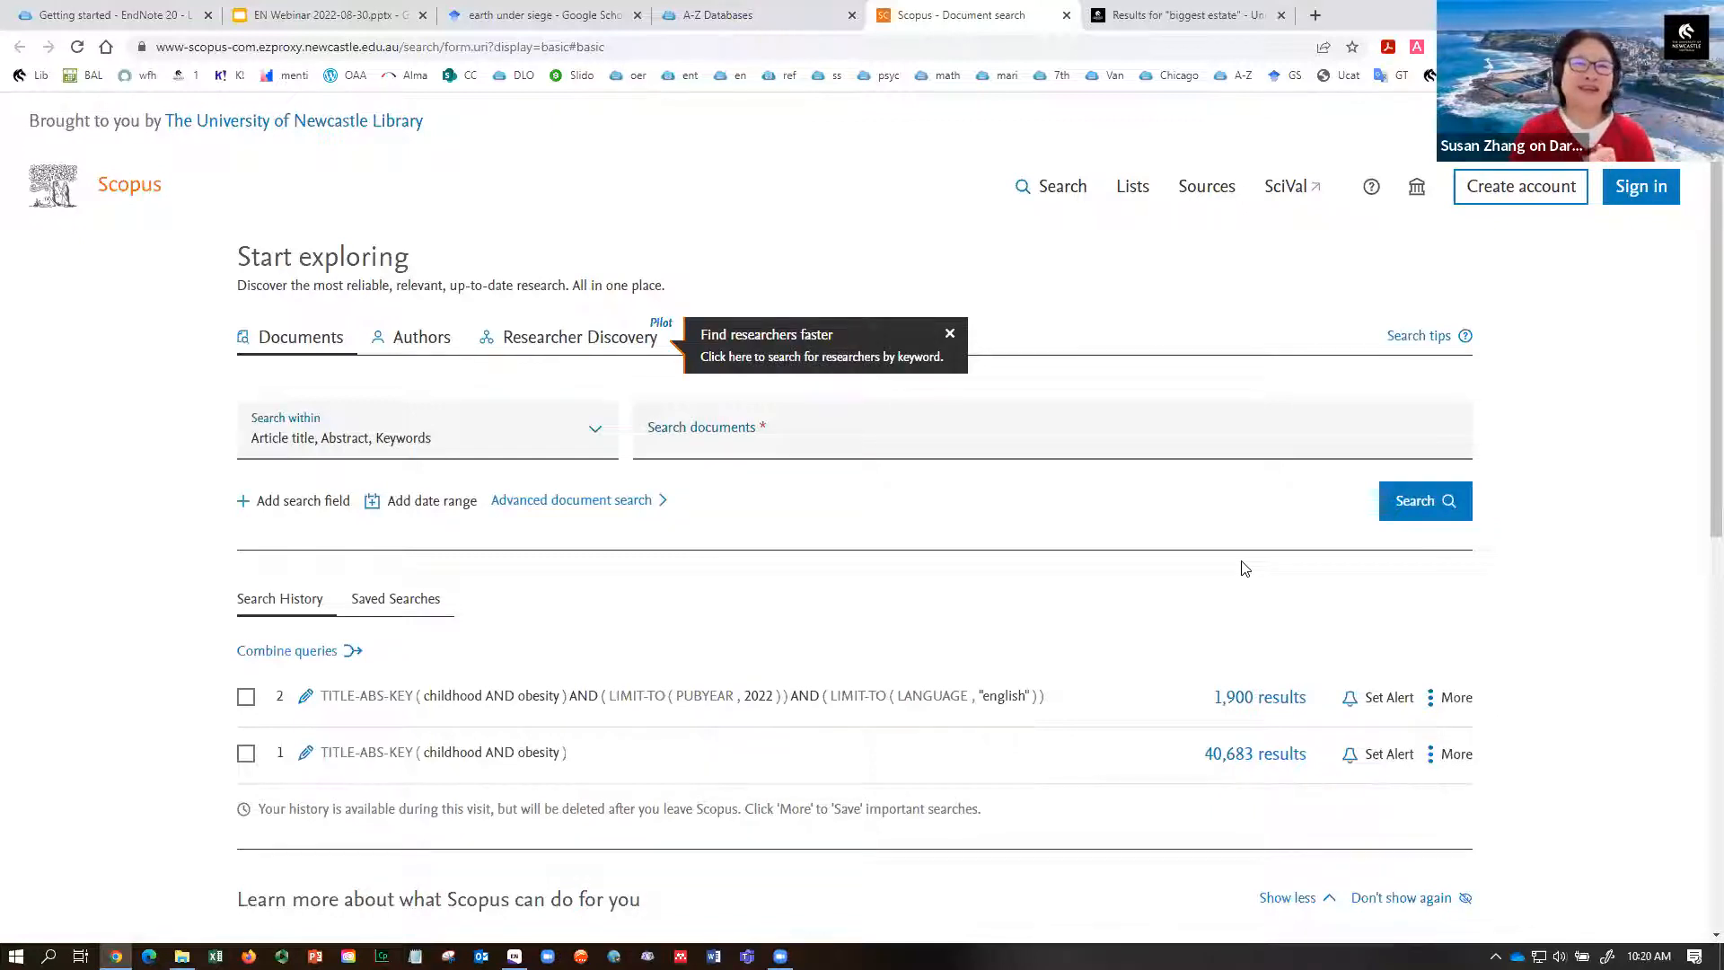
- Search Scopus documents for 'childhood obesity'
{"action": "left_click", "coordinate": [711, 430]}
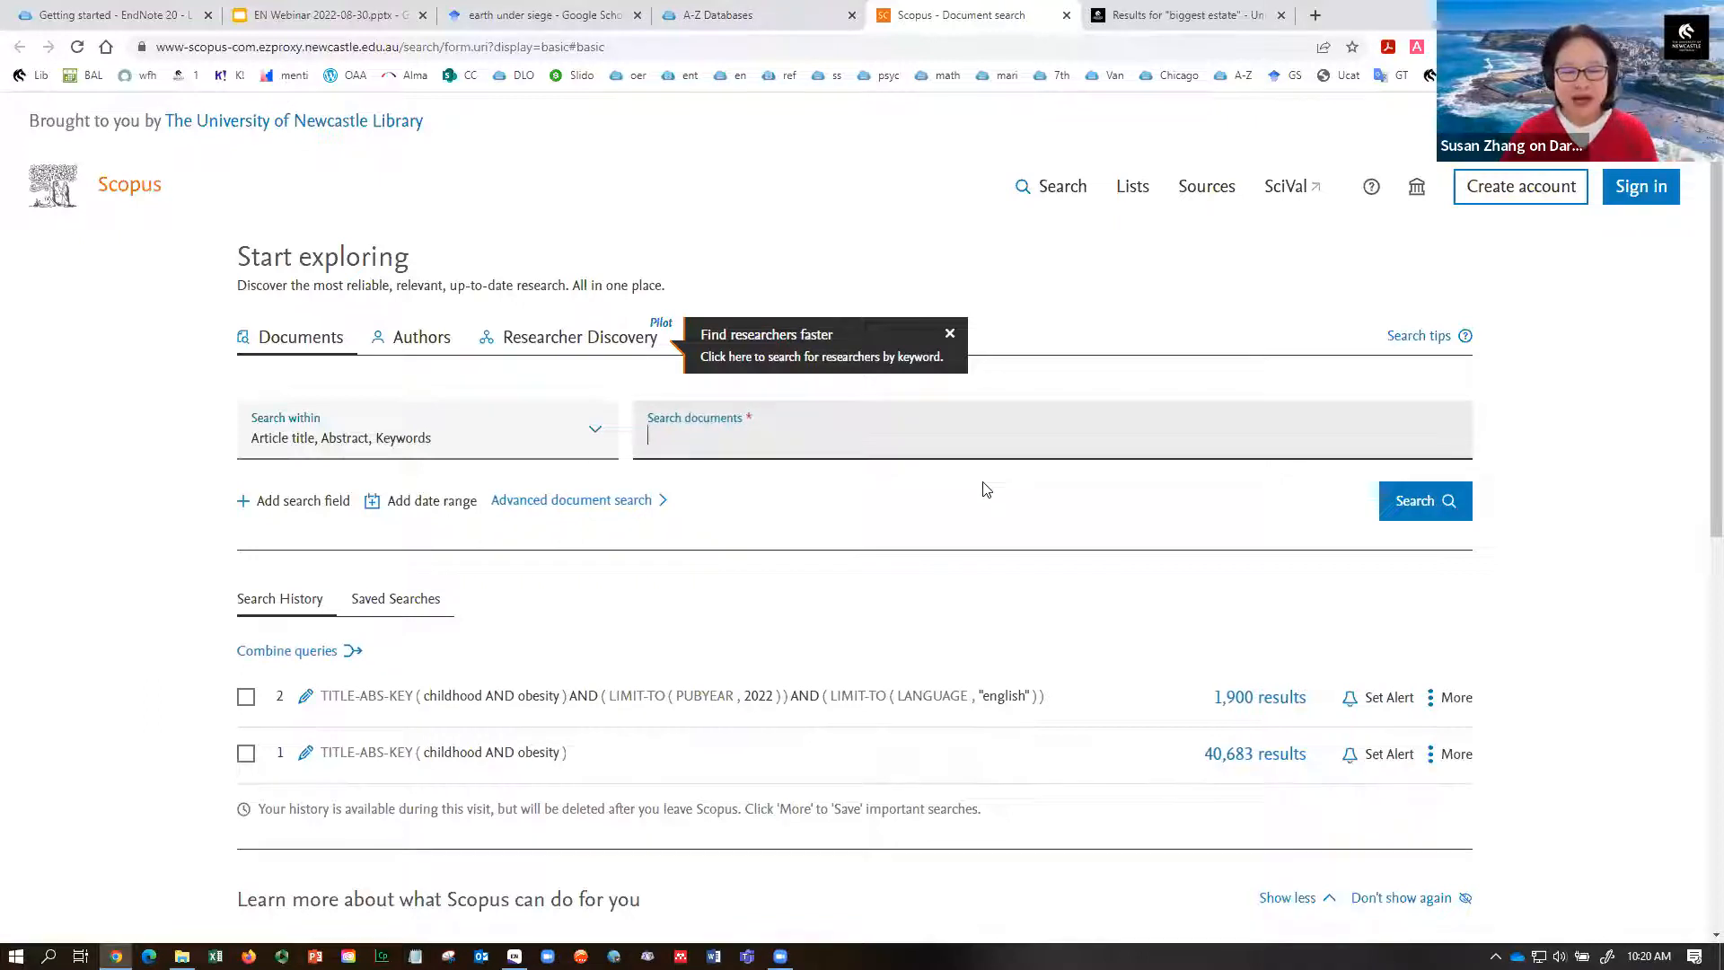
{"action": "type", "text": "chil"}
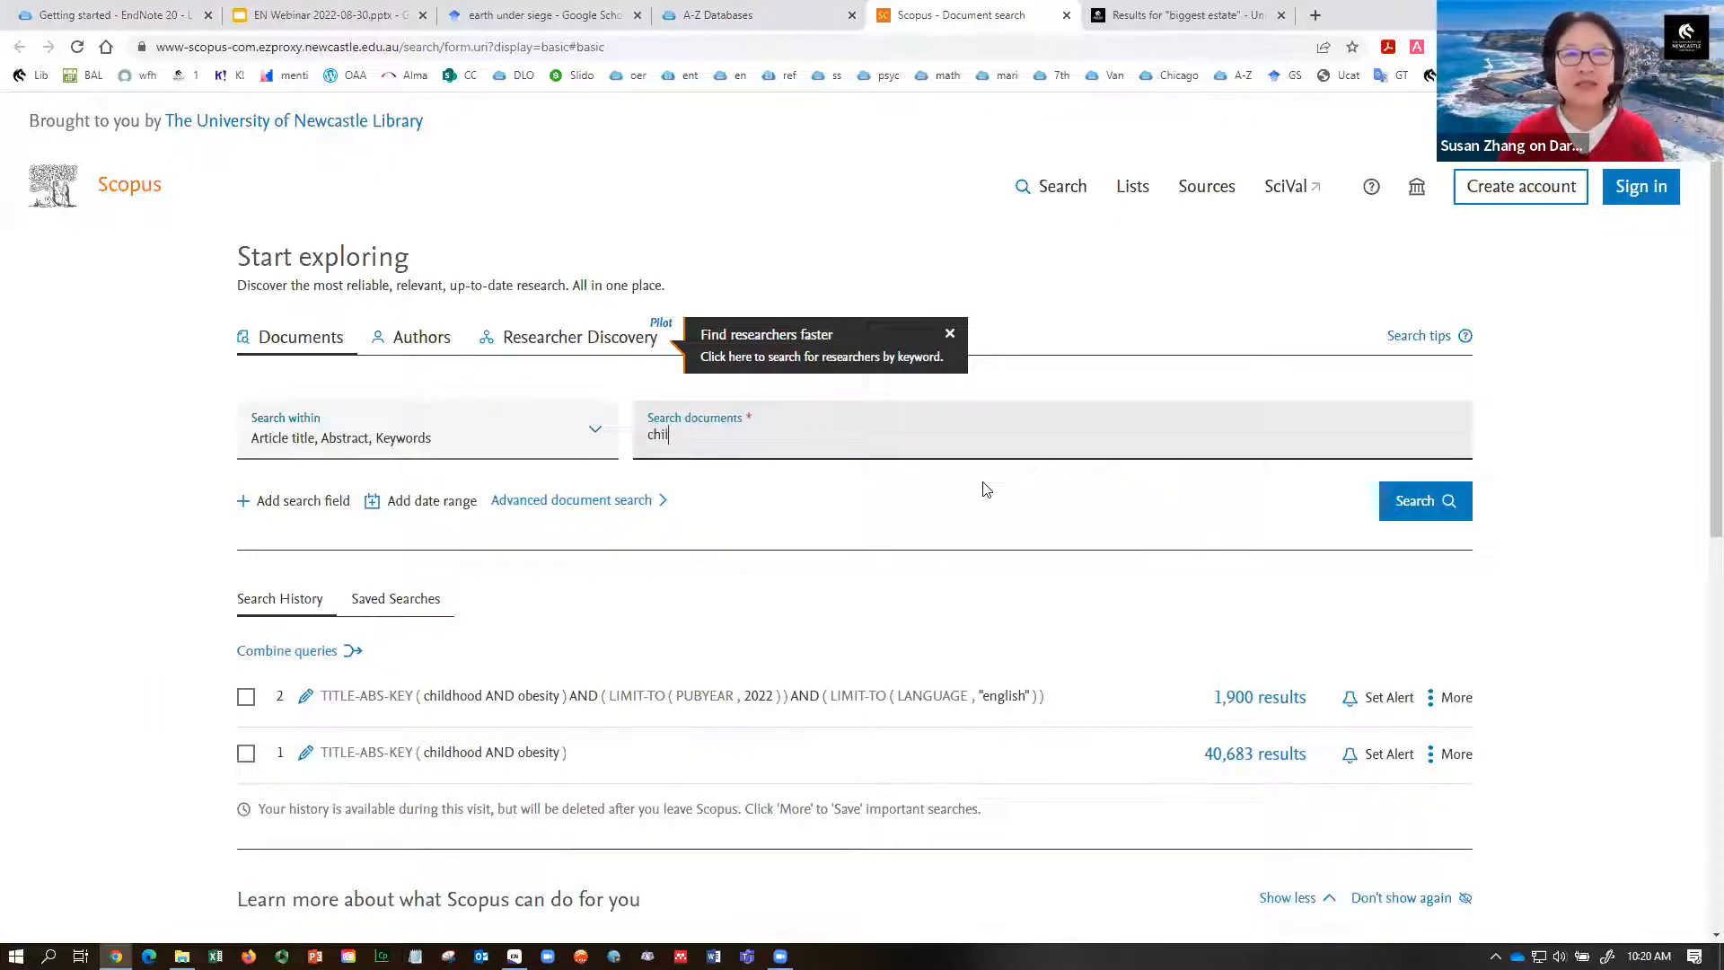
{"action": "type", "text": "dhood obesity"}
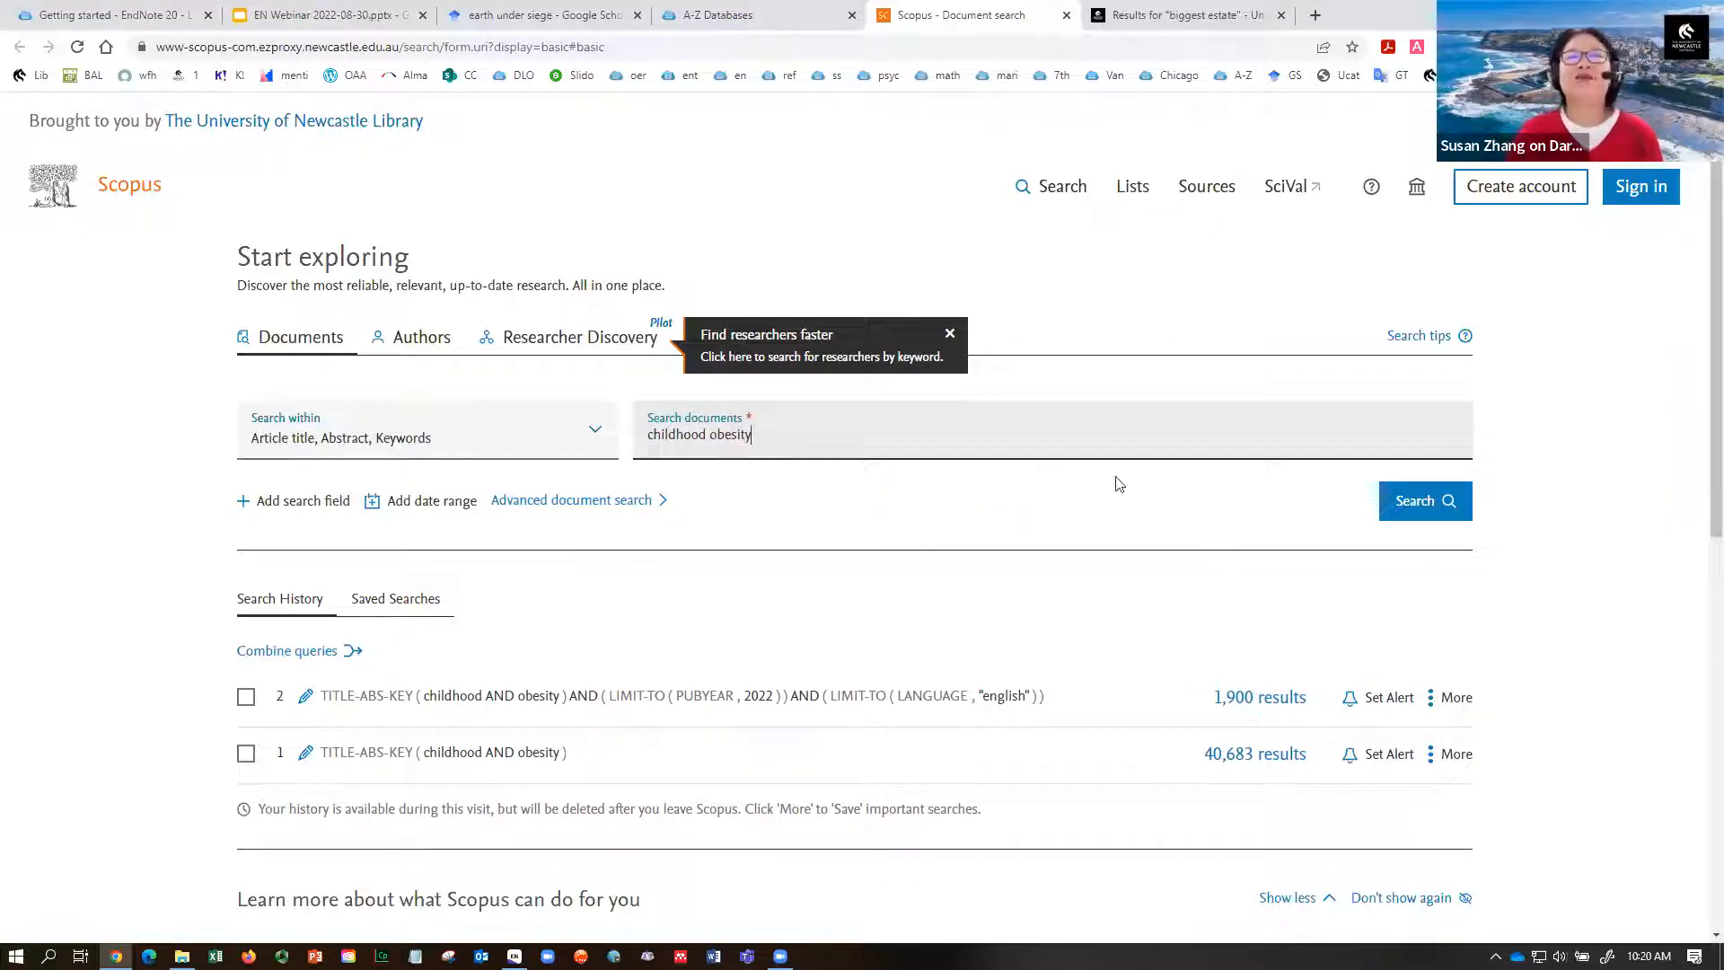
{"action": "left_click", "coordinate": [1397, 503]}
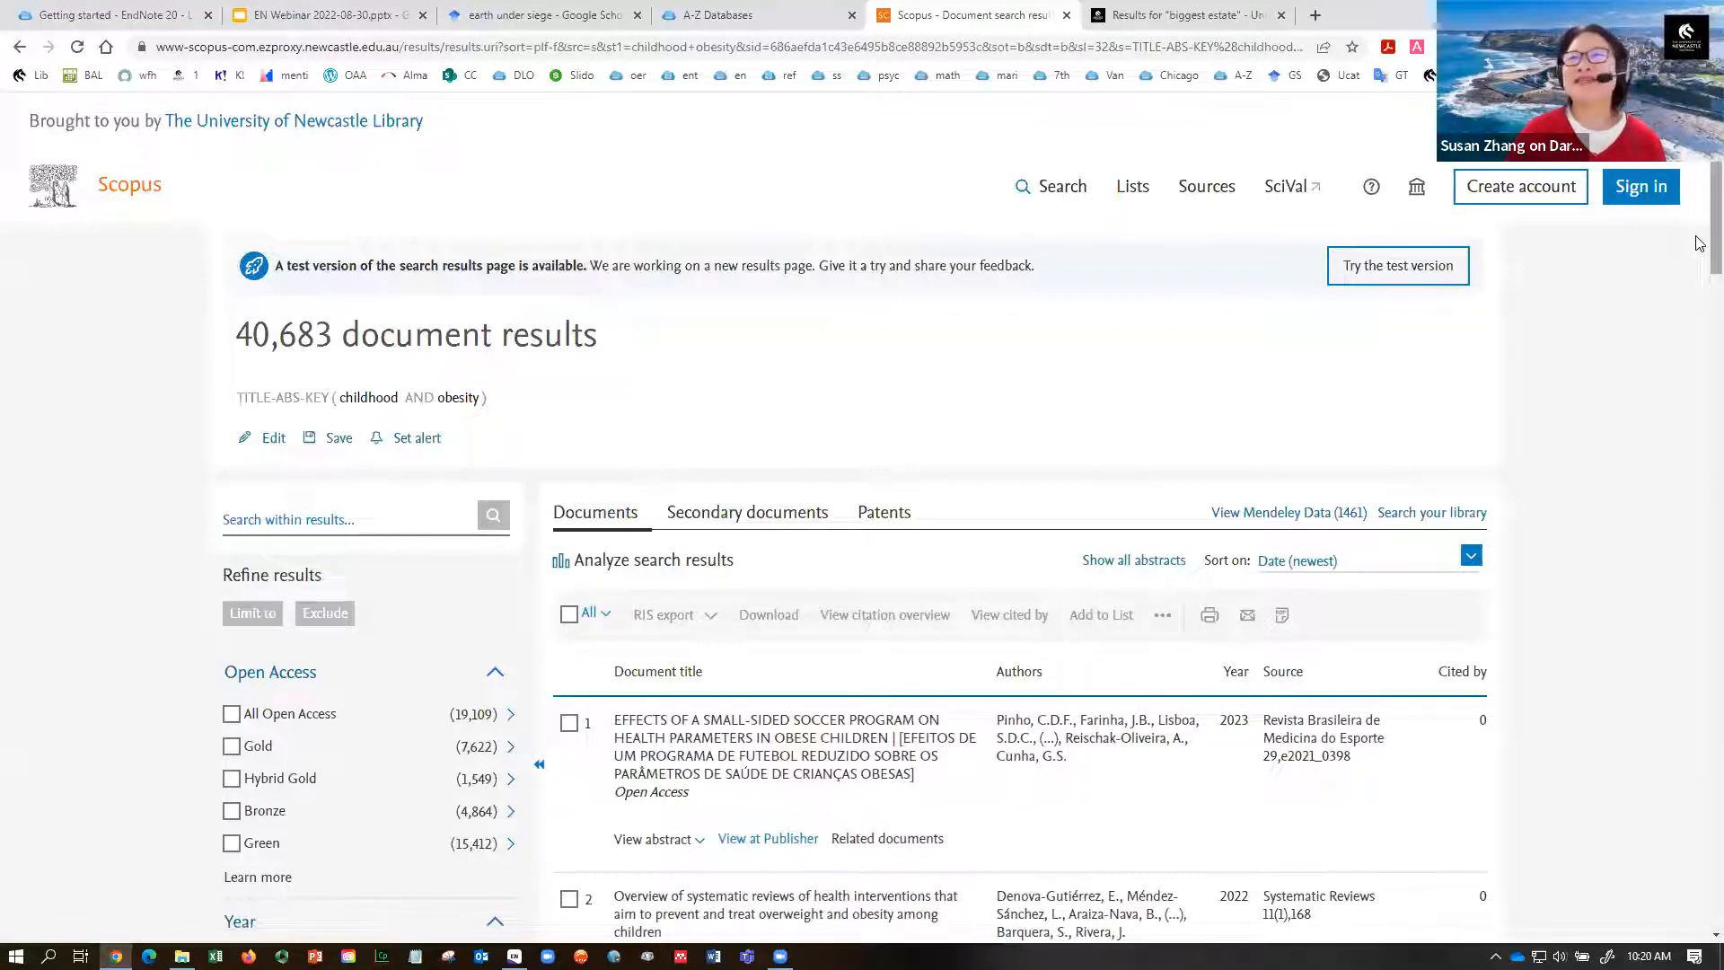
- Limit the results to 2022 and English, then select all 1,900 documents
{"action": "left_click_drag", "start_coordinate": [1715, 239], "coordinate": [1691, 355]}
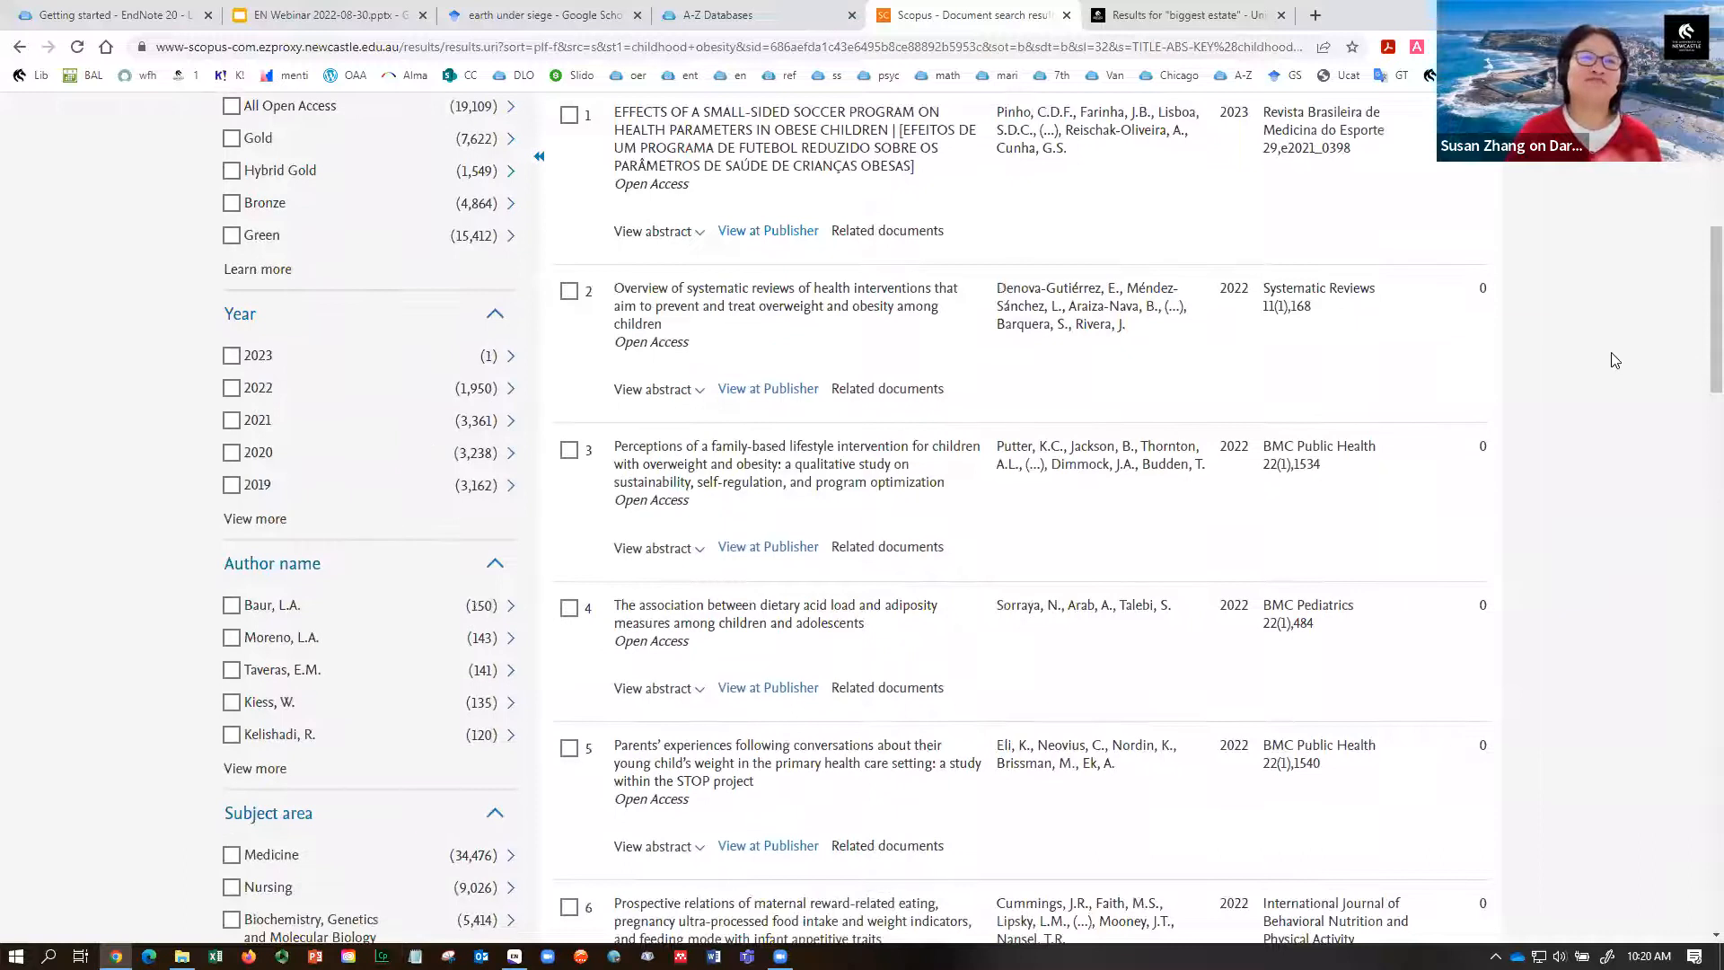
{"action": "left_click", "coordinate": [231, 388]}
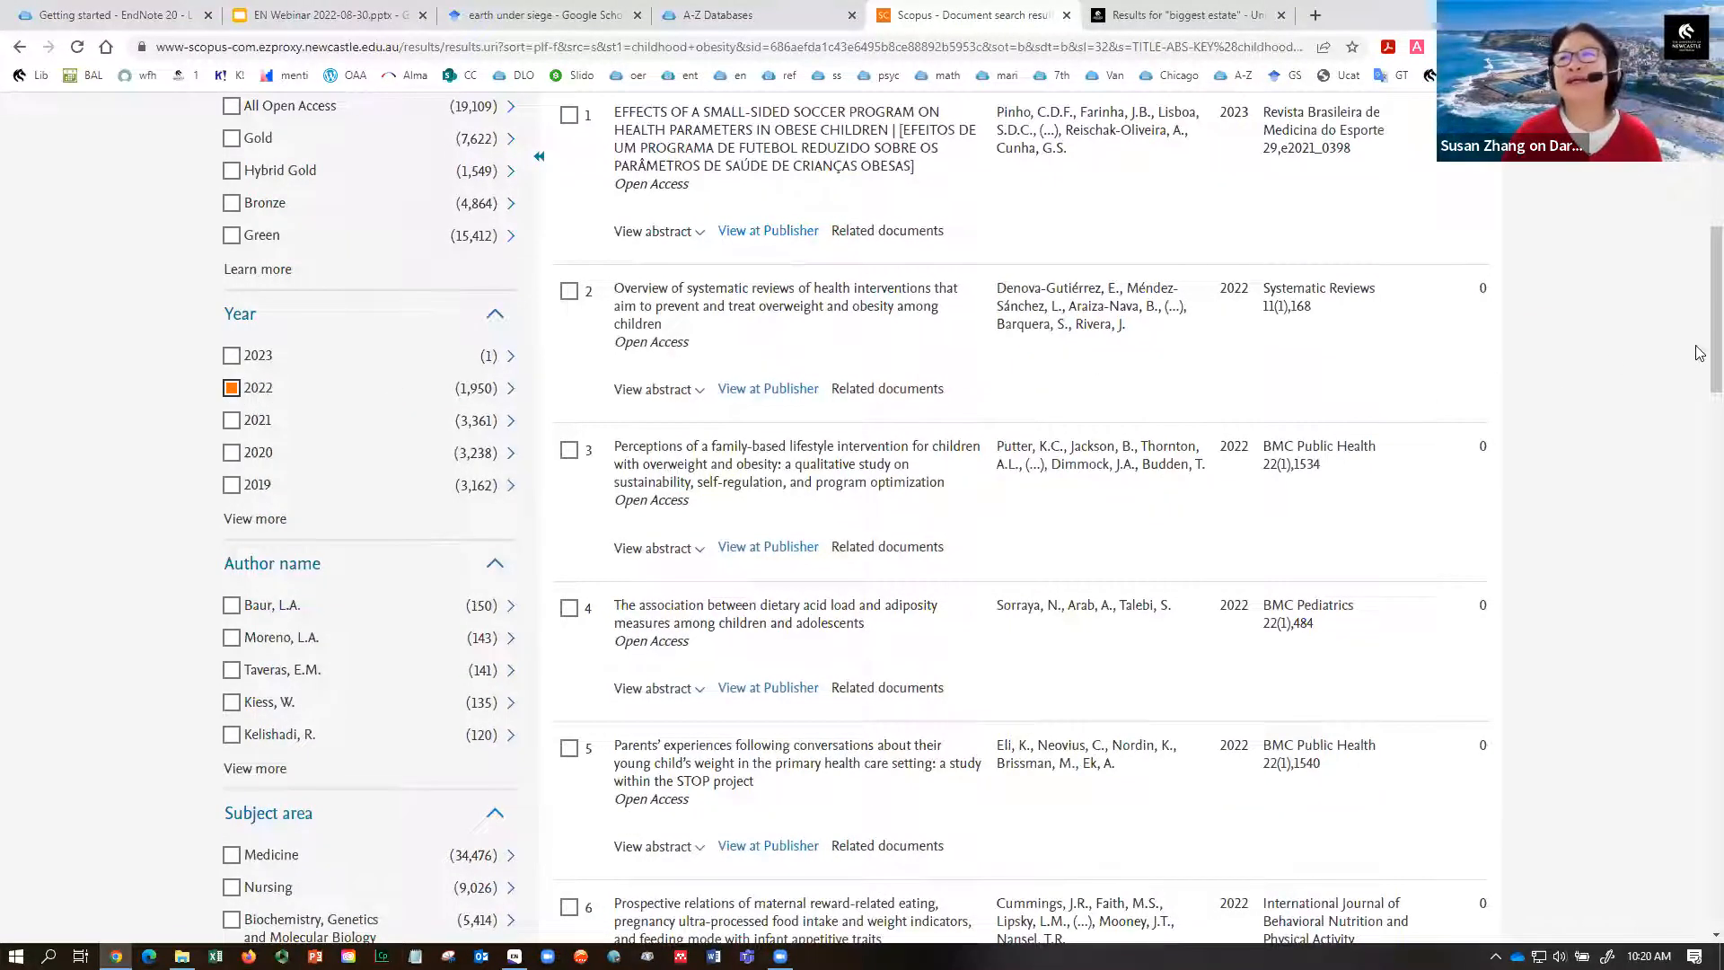
{"action": "left_click_drag", "start_coordinate": [1700, 349], "coordinate": [1692, 547]}
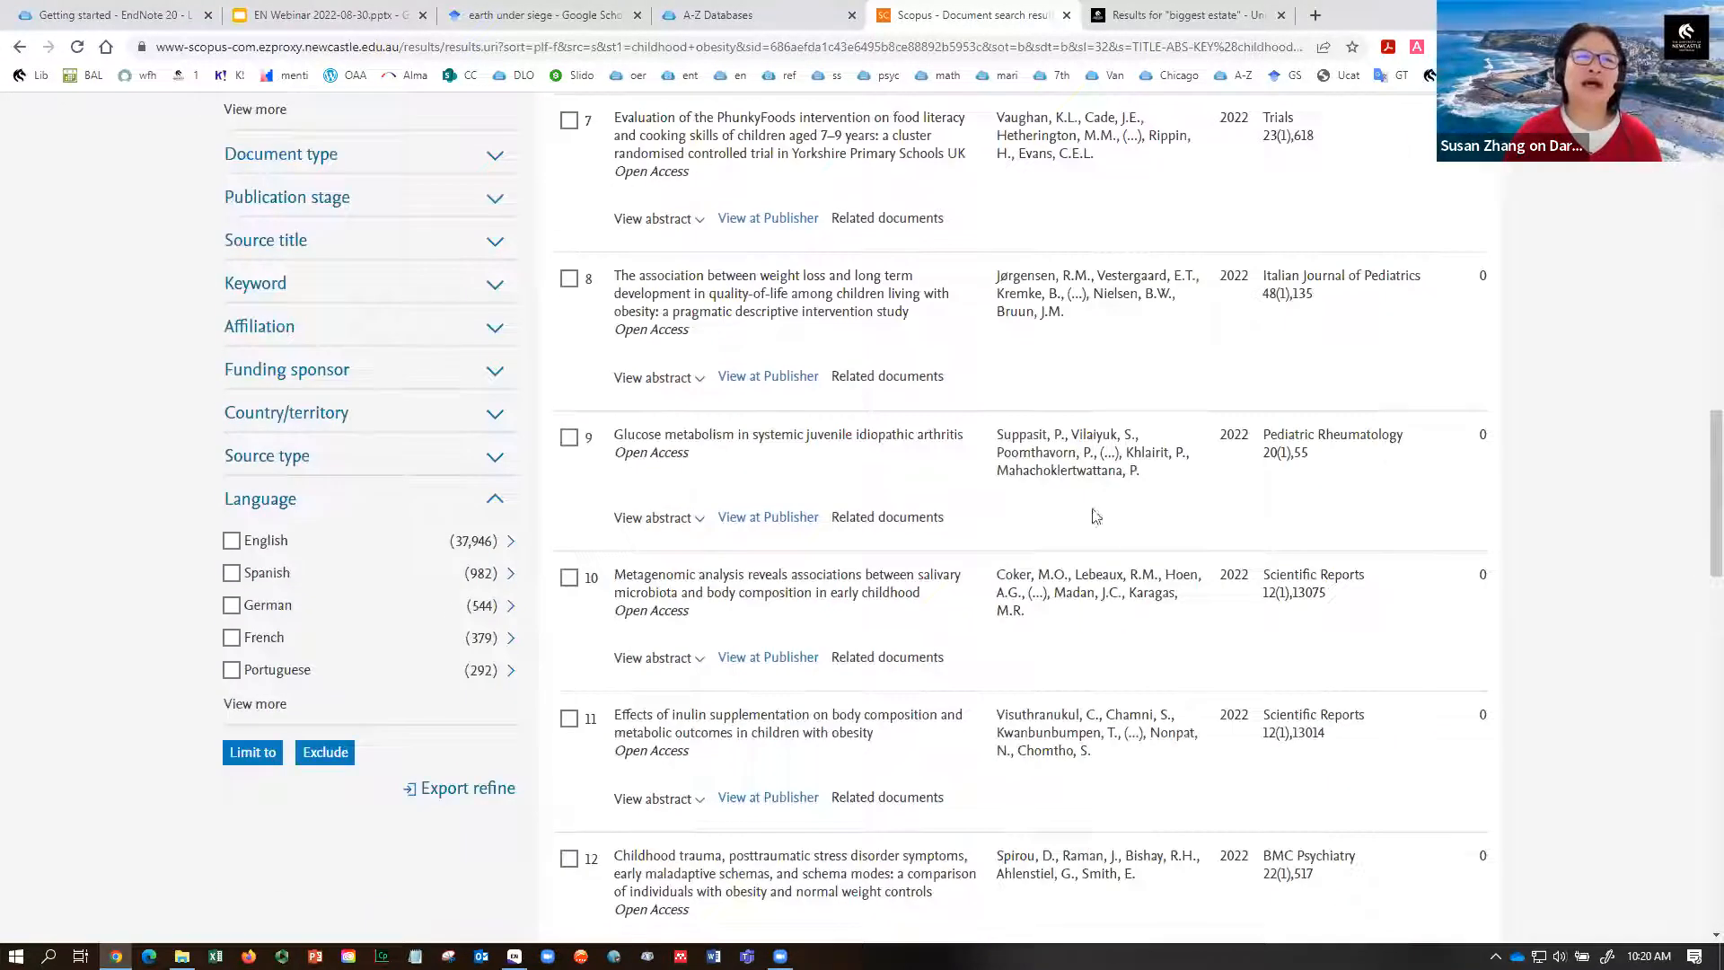
{"action": "left_click", "coordinate": [230, 543]}
{"action": "left_click", "coordinate": [243, 753]}
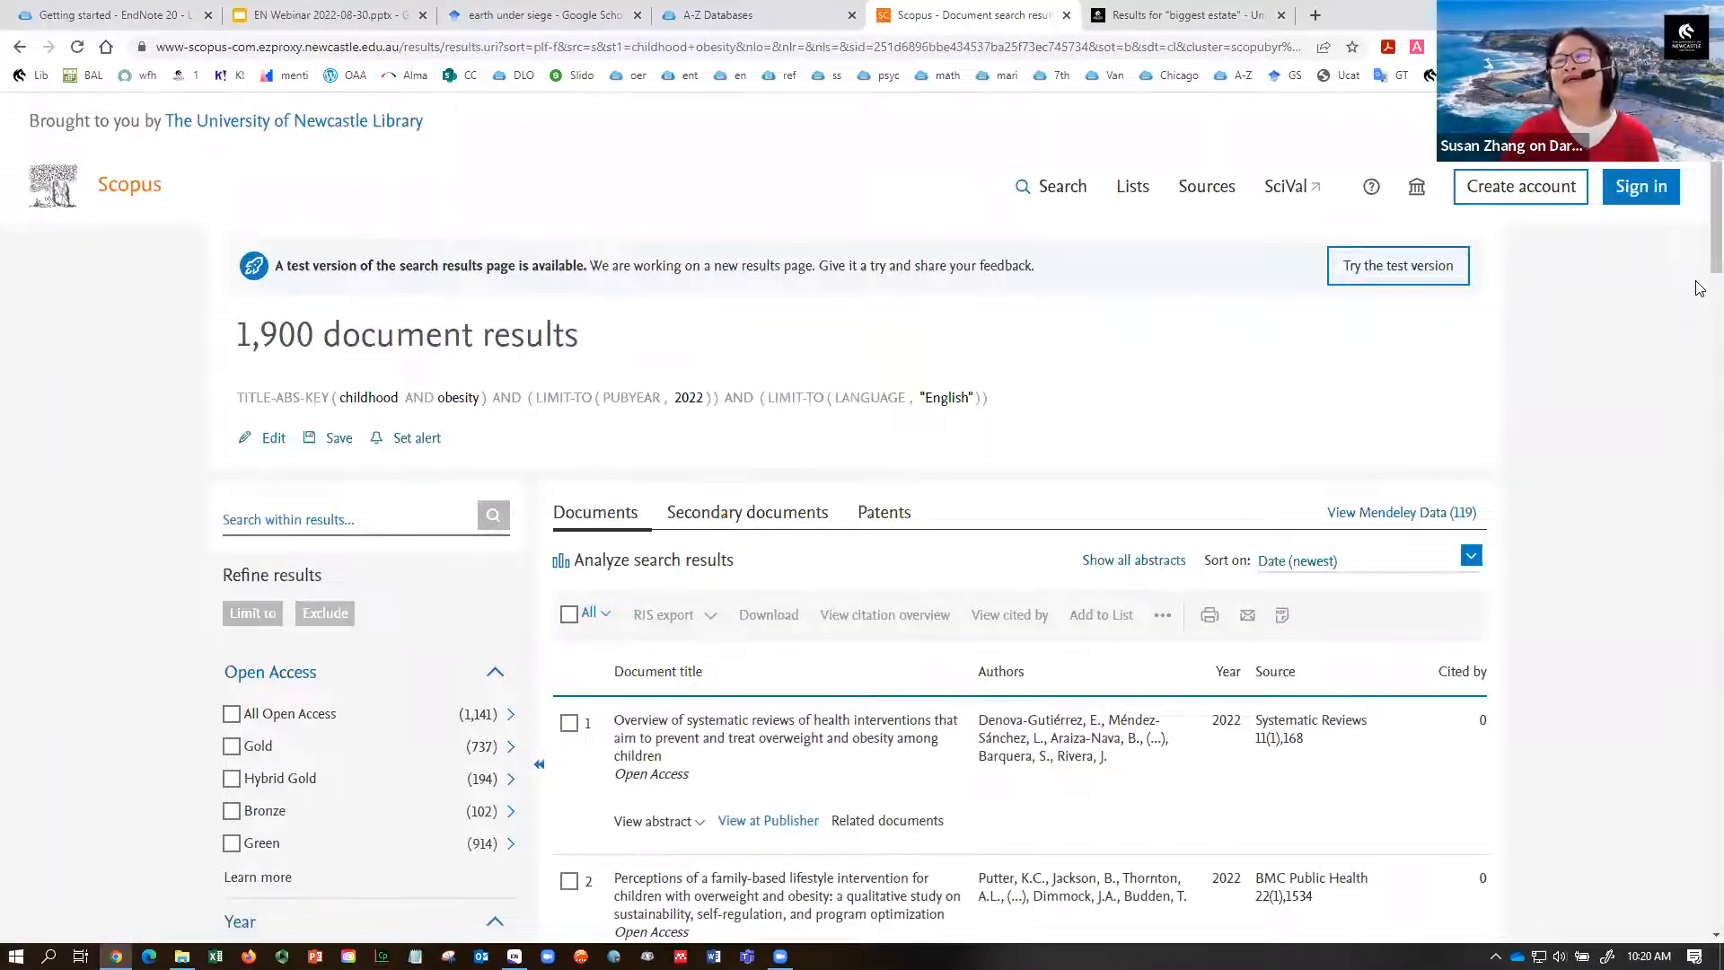
{"action": "scroll", "coordinate": [1700, 268], "scroll_direction": "down", "scroll_amount": 2}
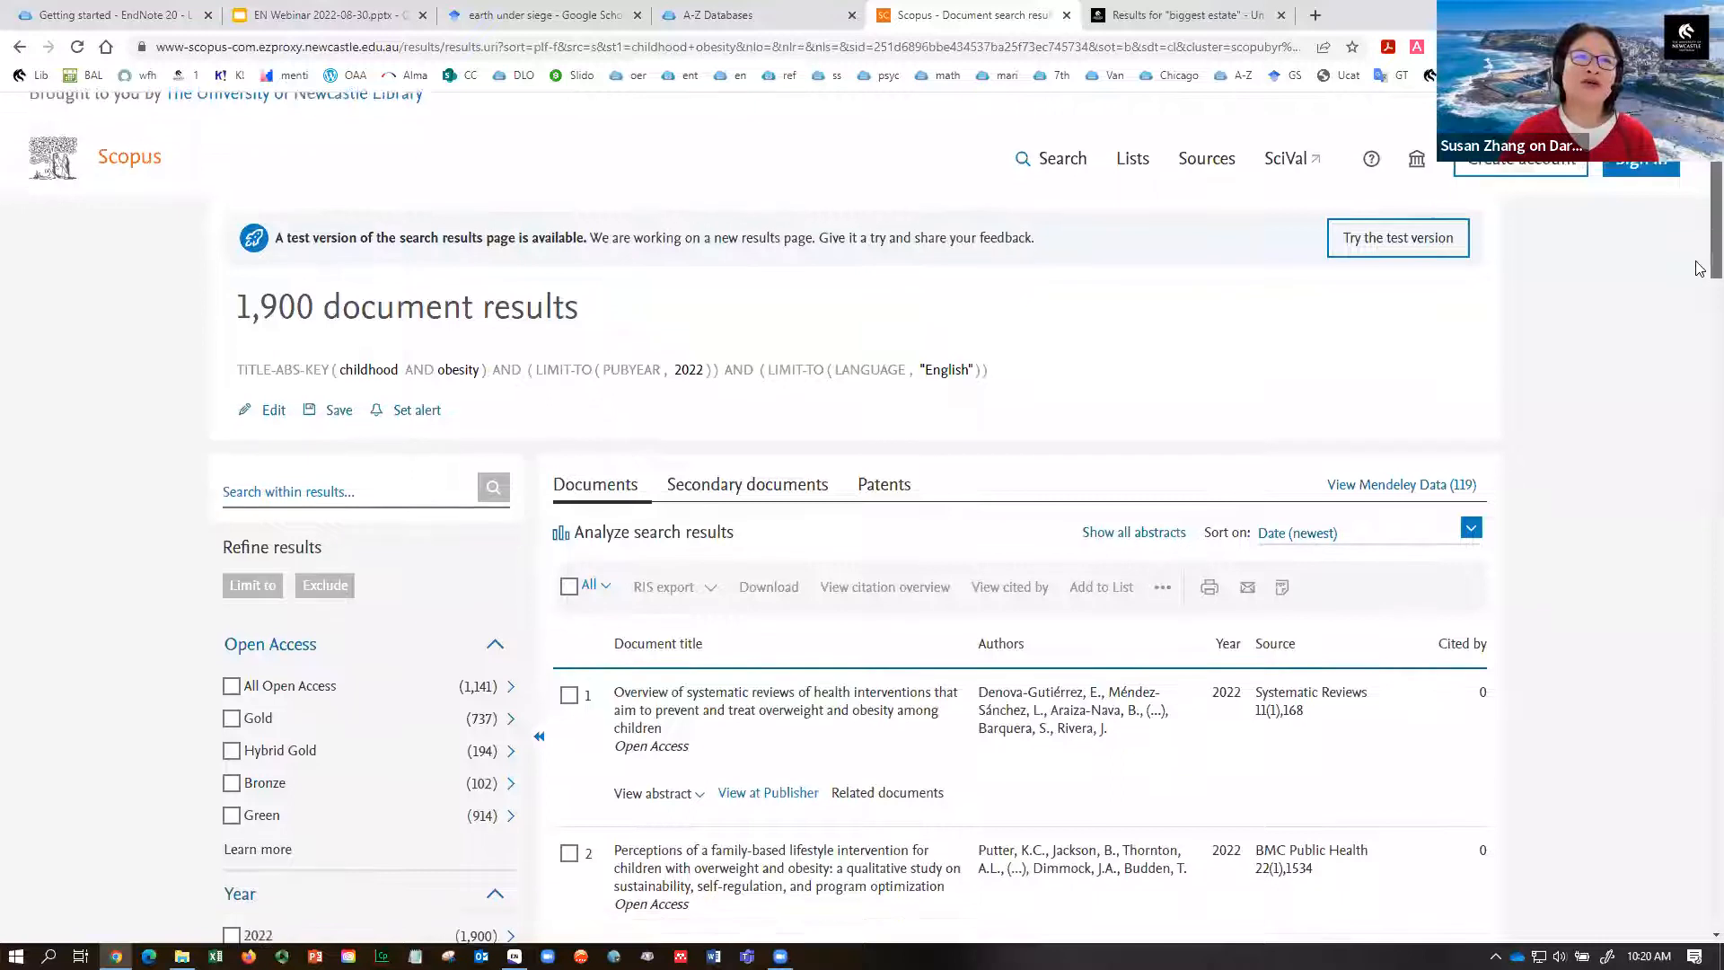
{"action": "scroll", "coordinate": [1700, 267], "scroll_direction": "down", "scroll_amount": 2}
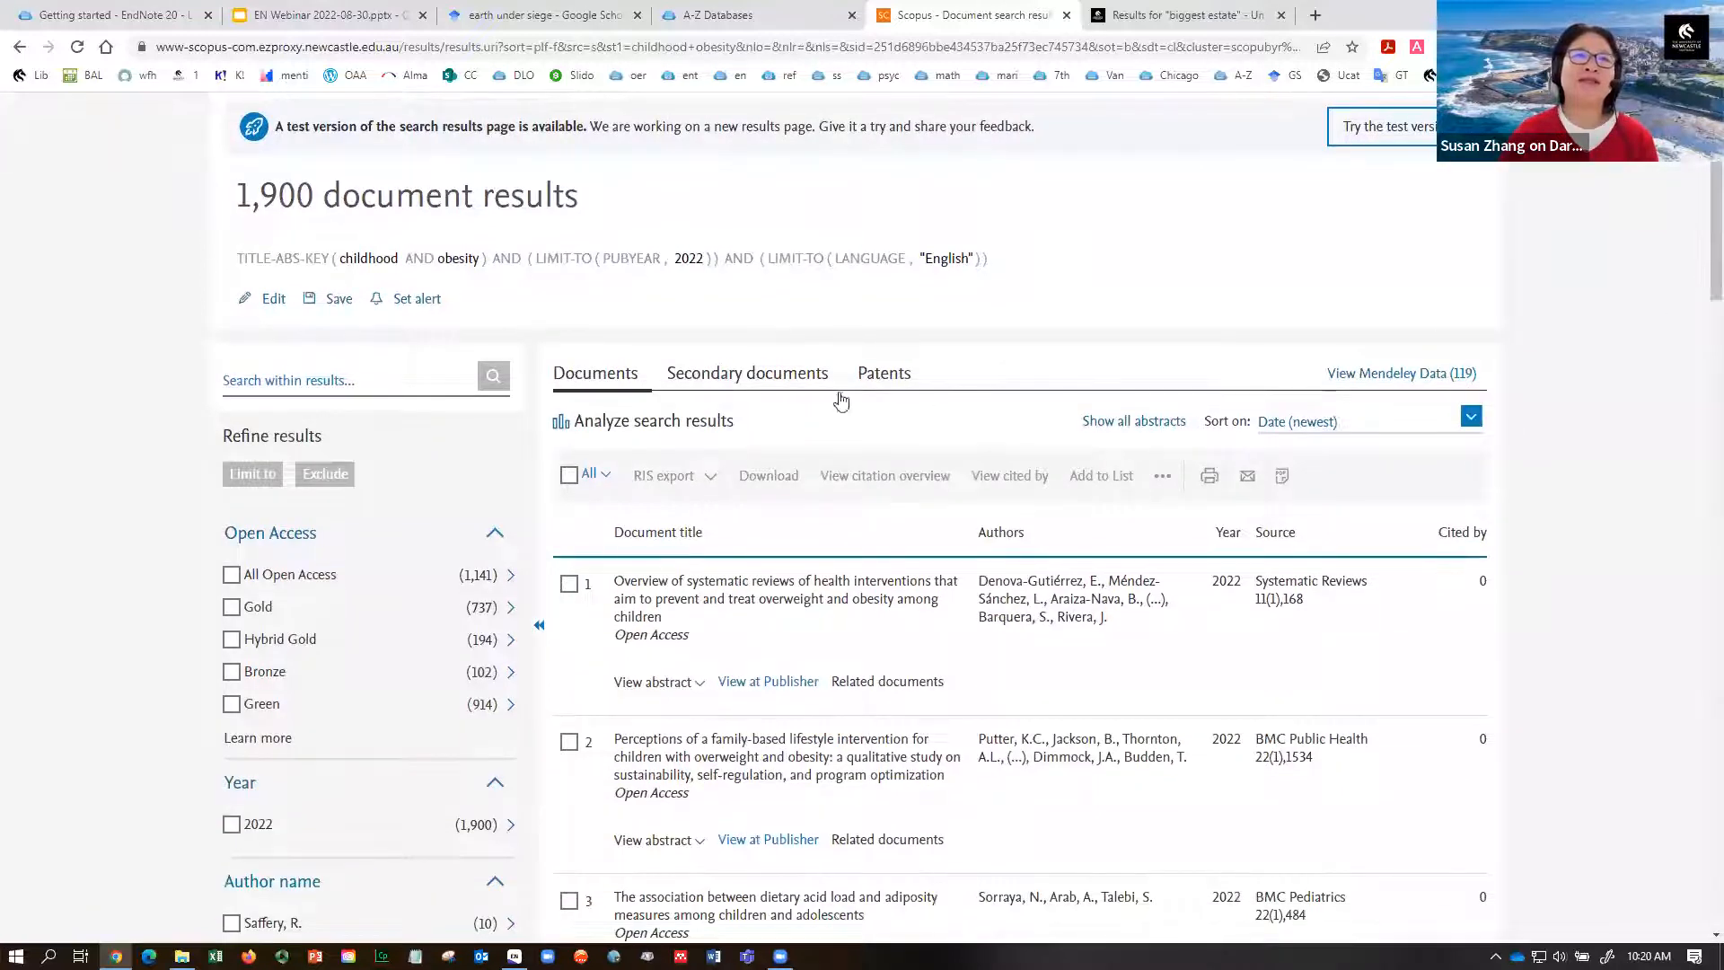
{"action": "left_click", "coordinate": [569, 475]}
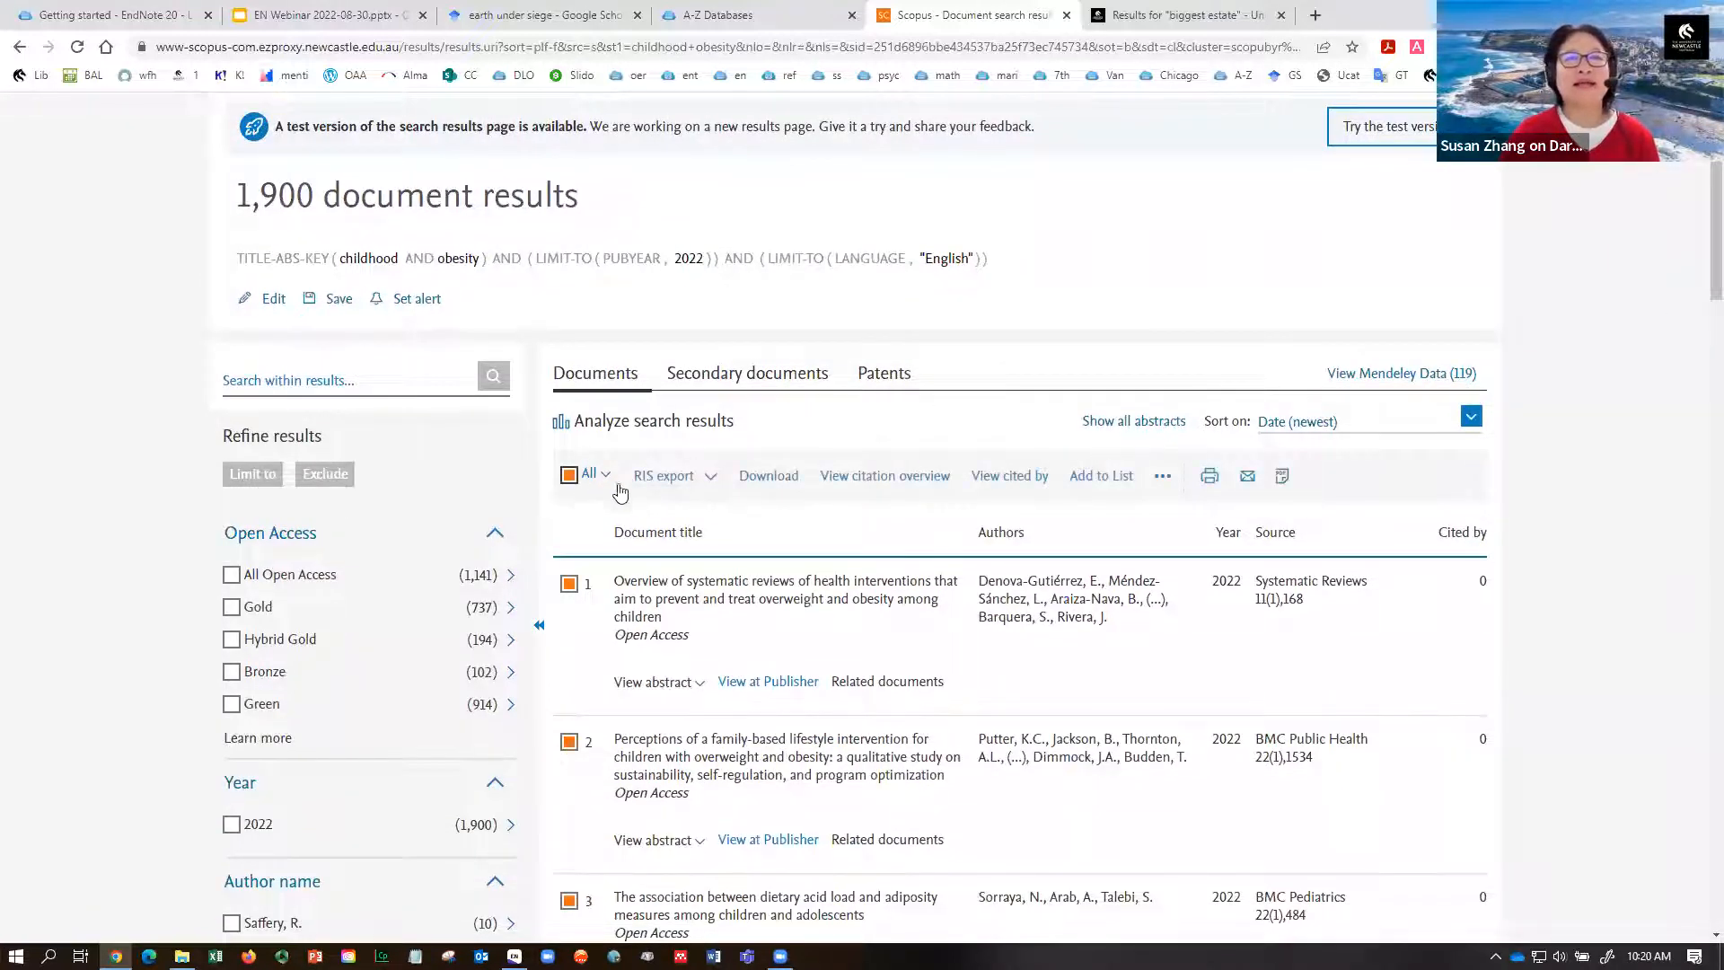
- Open the RIS export settings for all 1900 documents, then go back to the results without exporting
{"action": "left_click", "coordinate": [709, 482]}
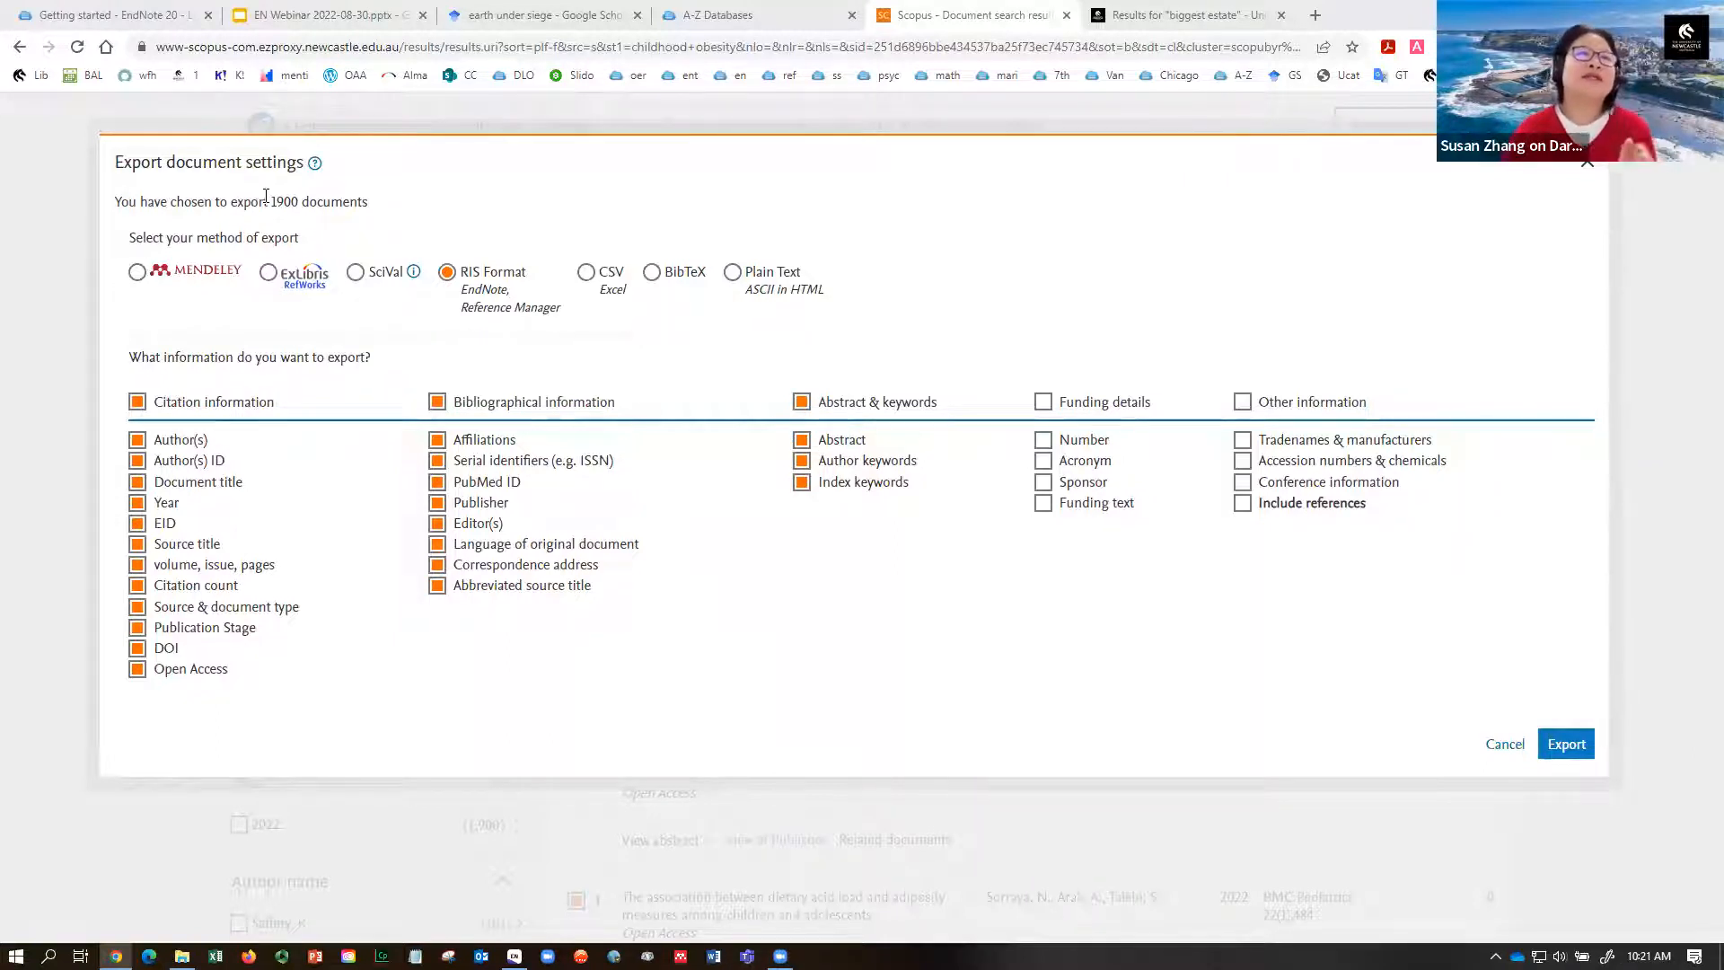
{"action": "left_click_drag", "start_coordinate": [271, 202], "coordinate": [369, 202]}
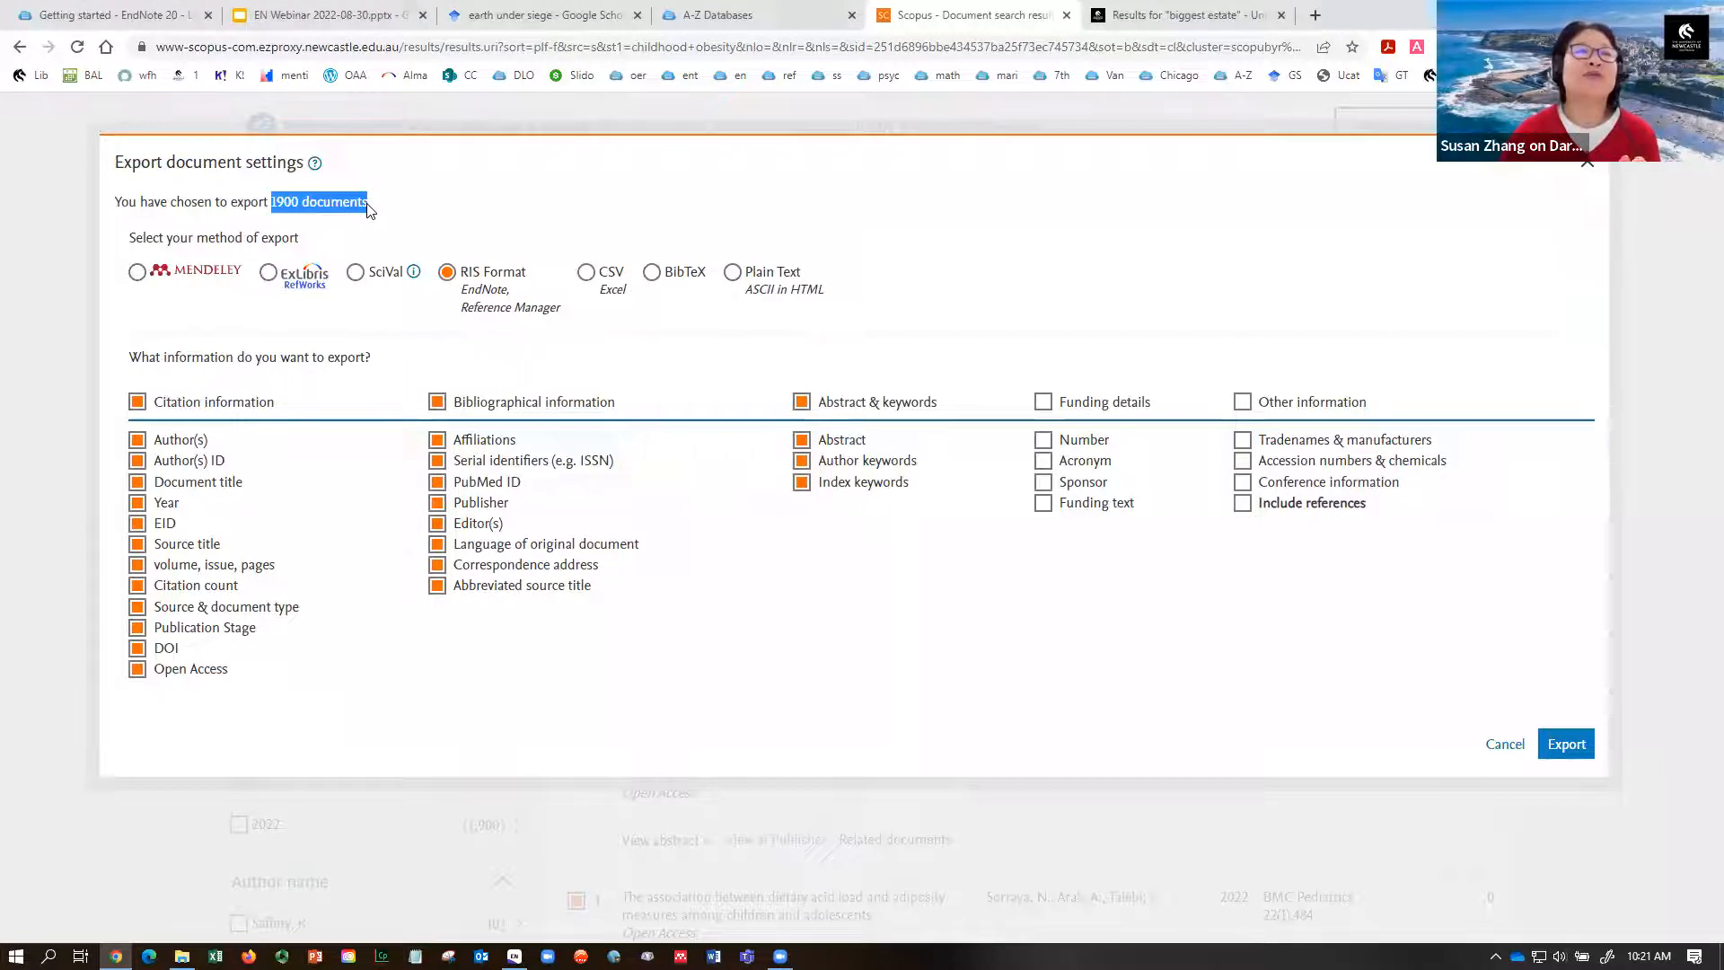
{"action": "left_click", "coordinate": [18, 47]}
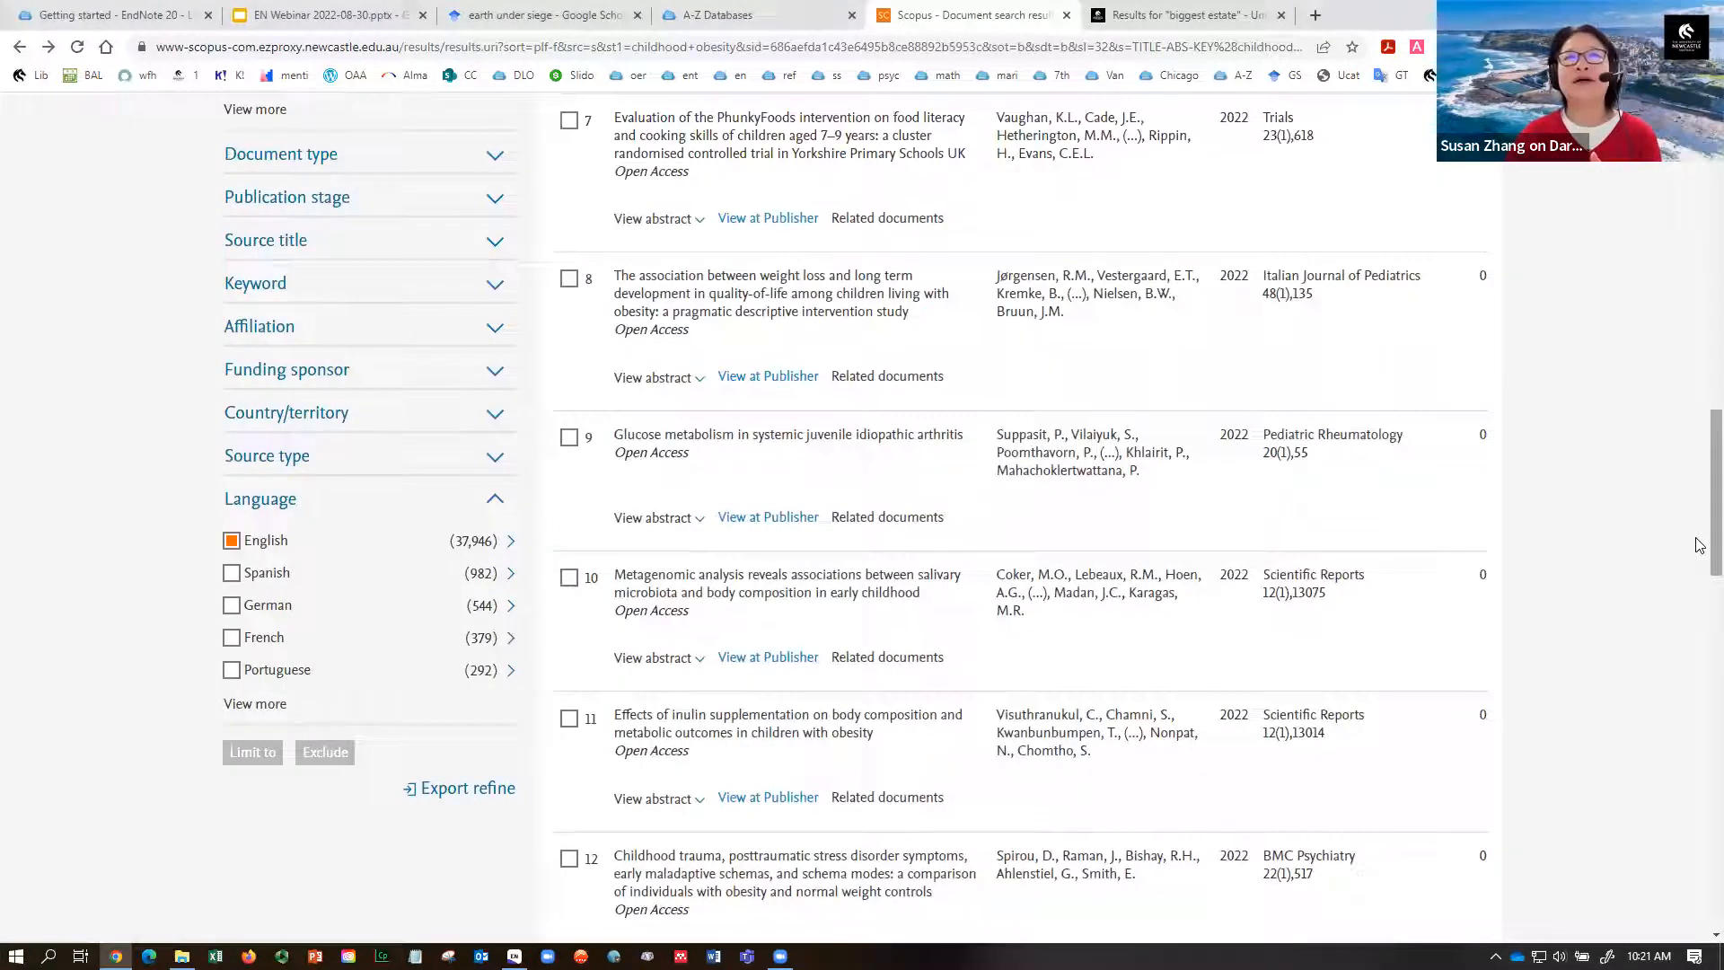
- Tick Scopus results 7 through 11 for export
{"action": "left_click_drag", "start_coordinate": [1700, 545], "coordinate": [1688, 535]}
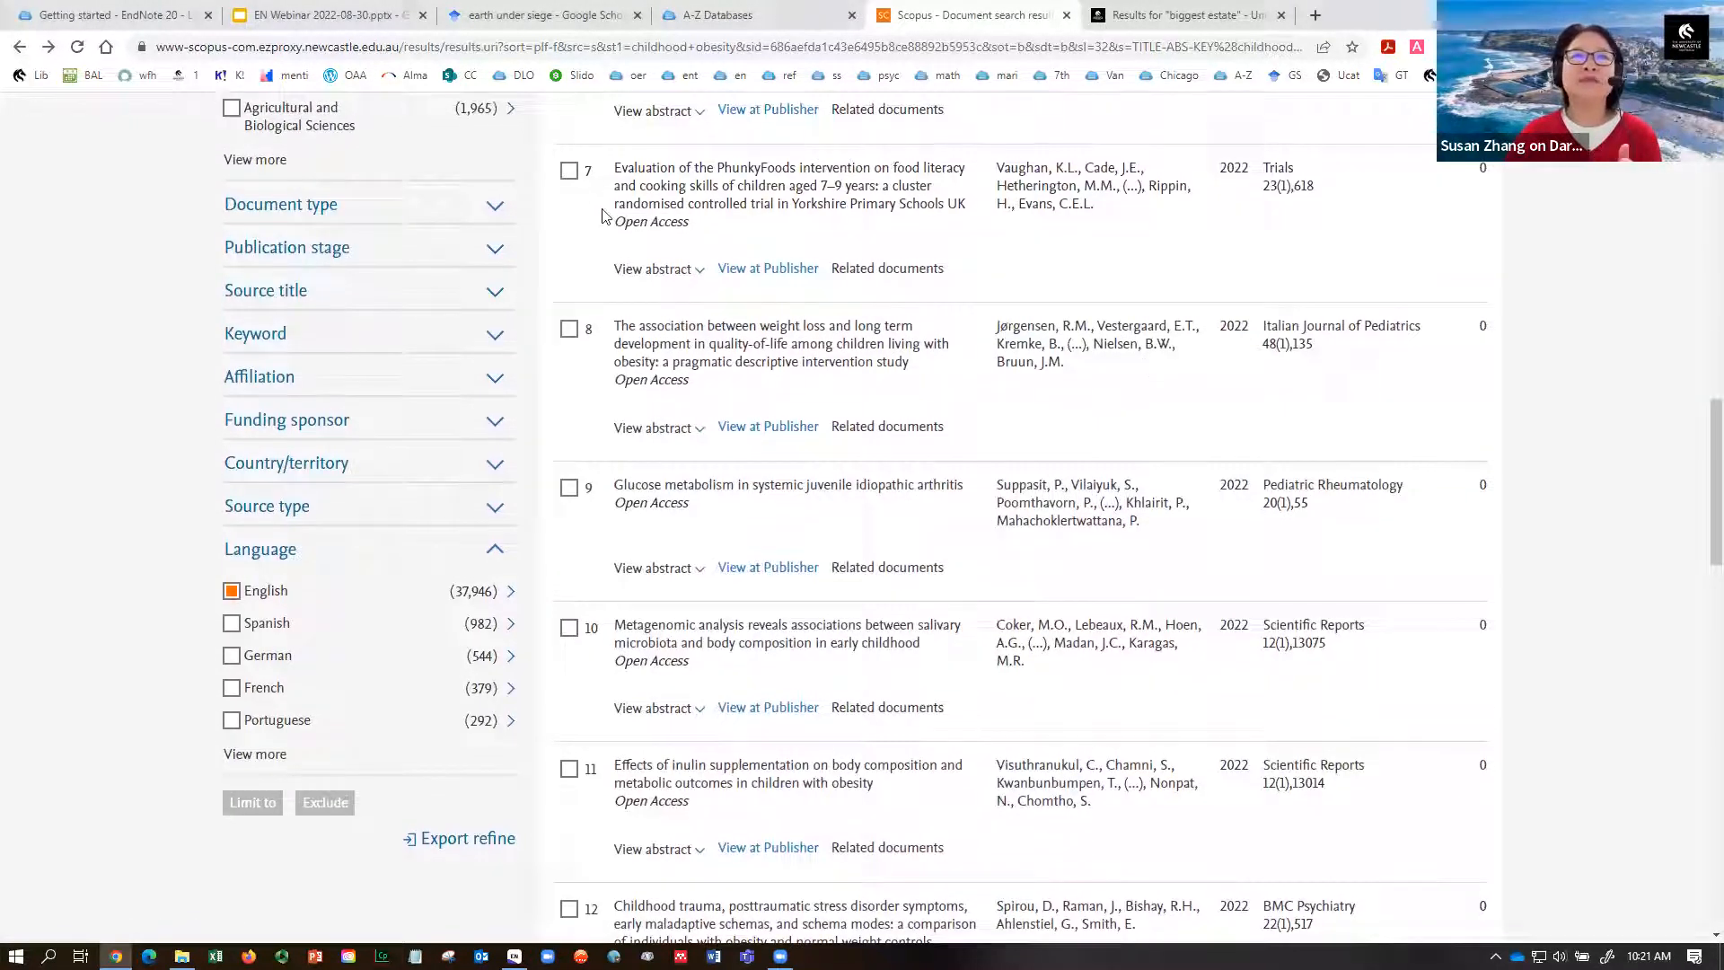
{"action": "left_click", "coordinate": [569, 173]}
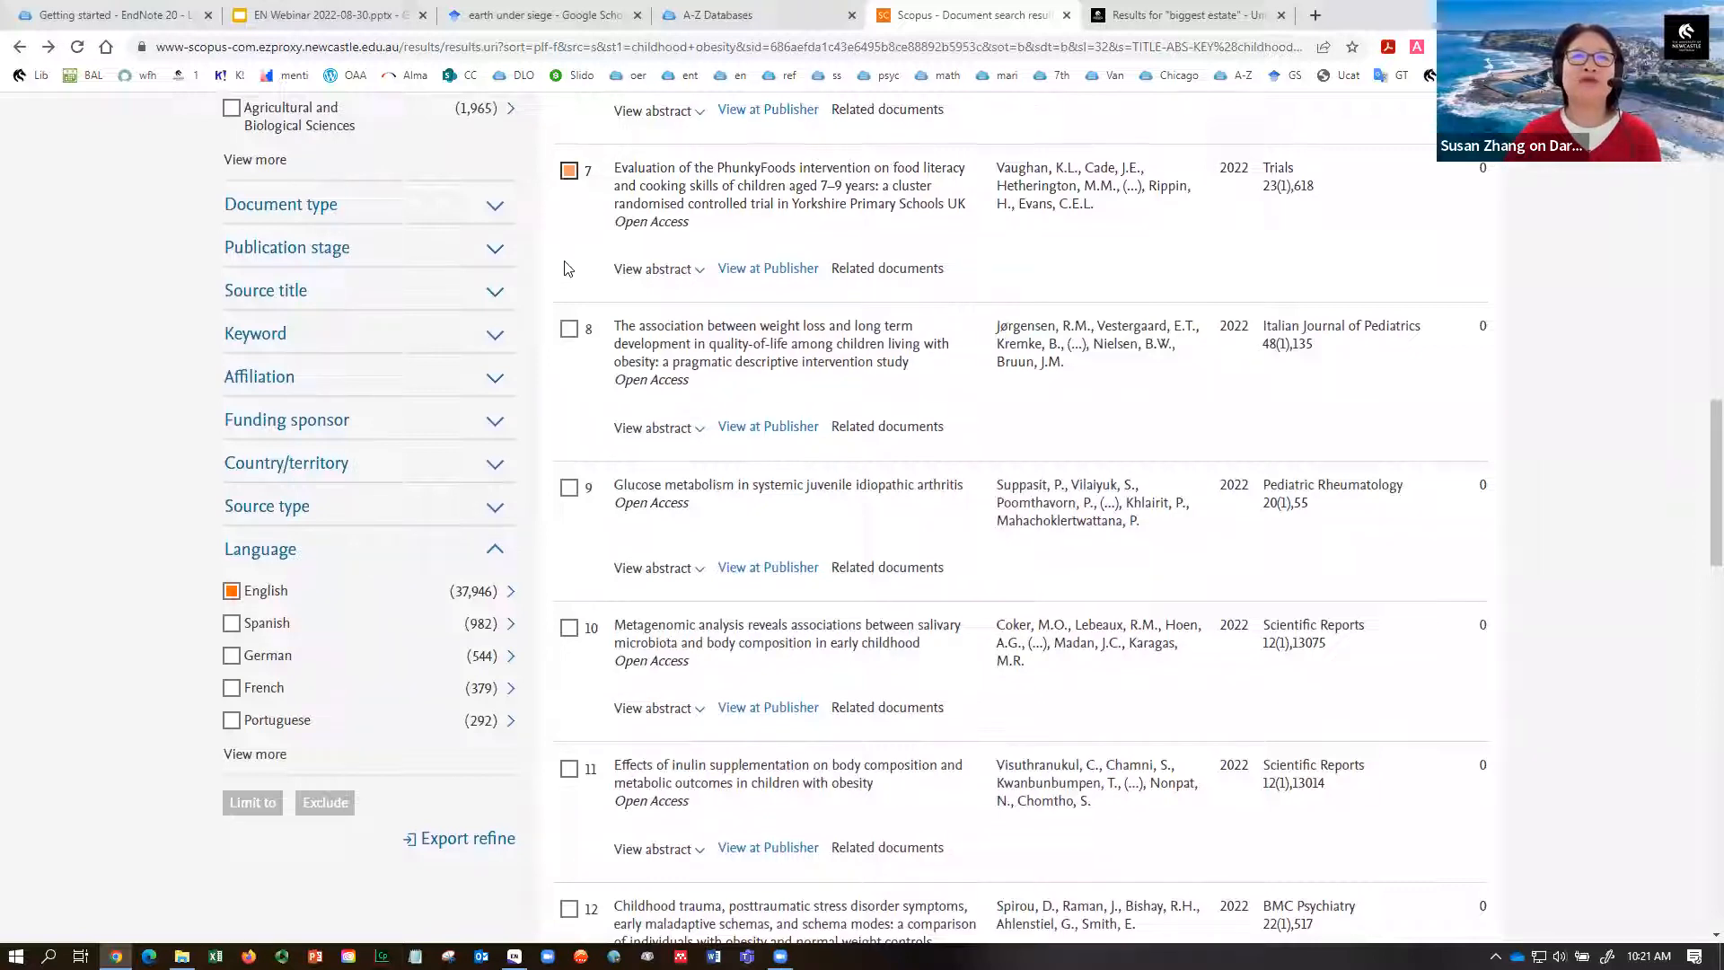
{"action": "left_click", "coordinate": [569, 329]}
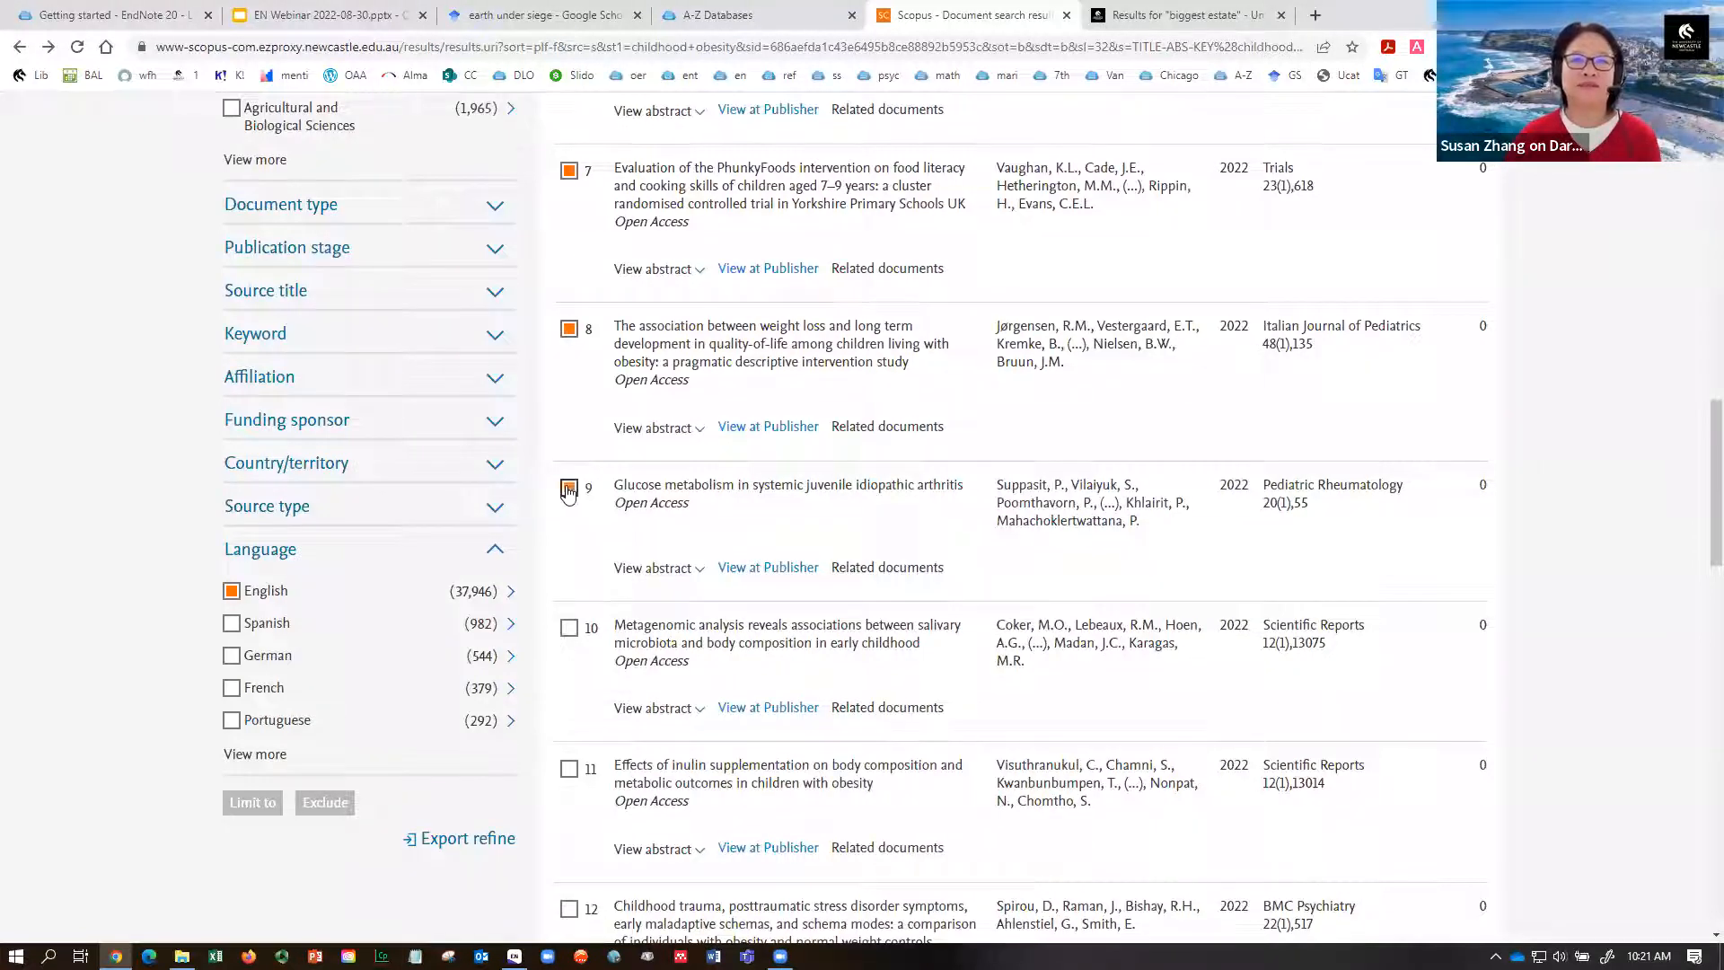
{"action": "left_click", "coordinate": [569, 627]}
{"action": "left_click", "coordinate": [569, 770]}
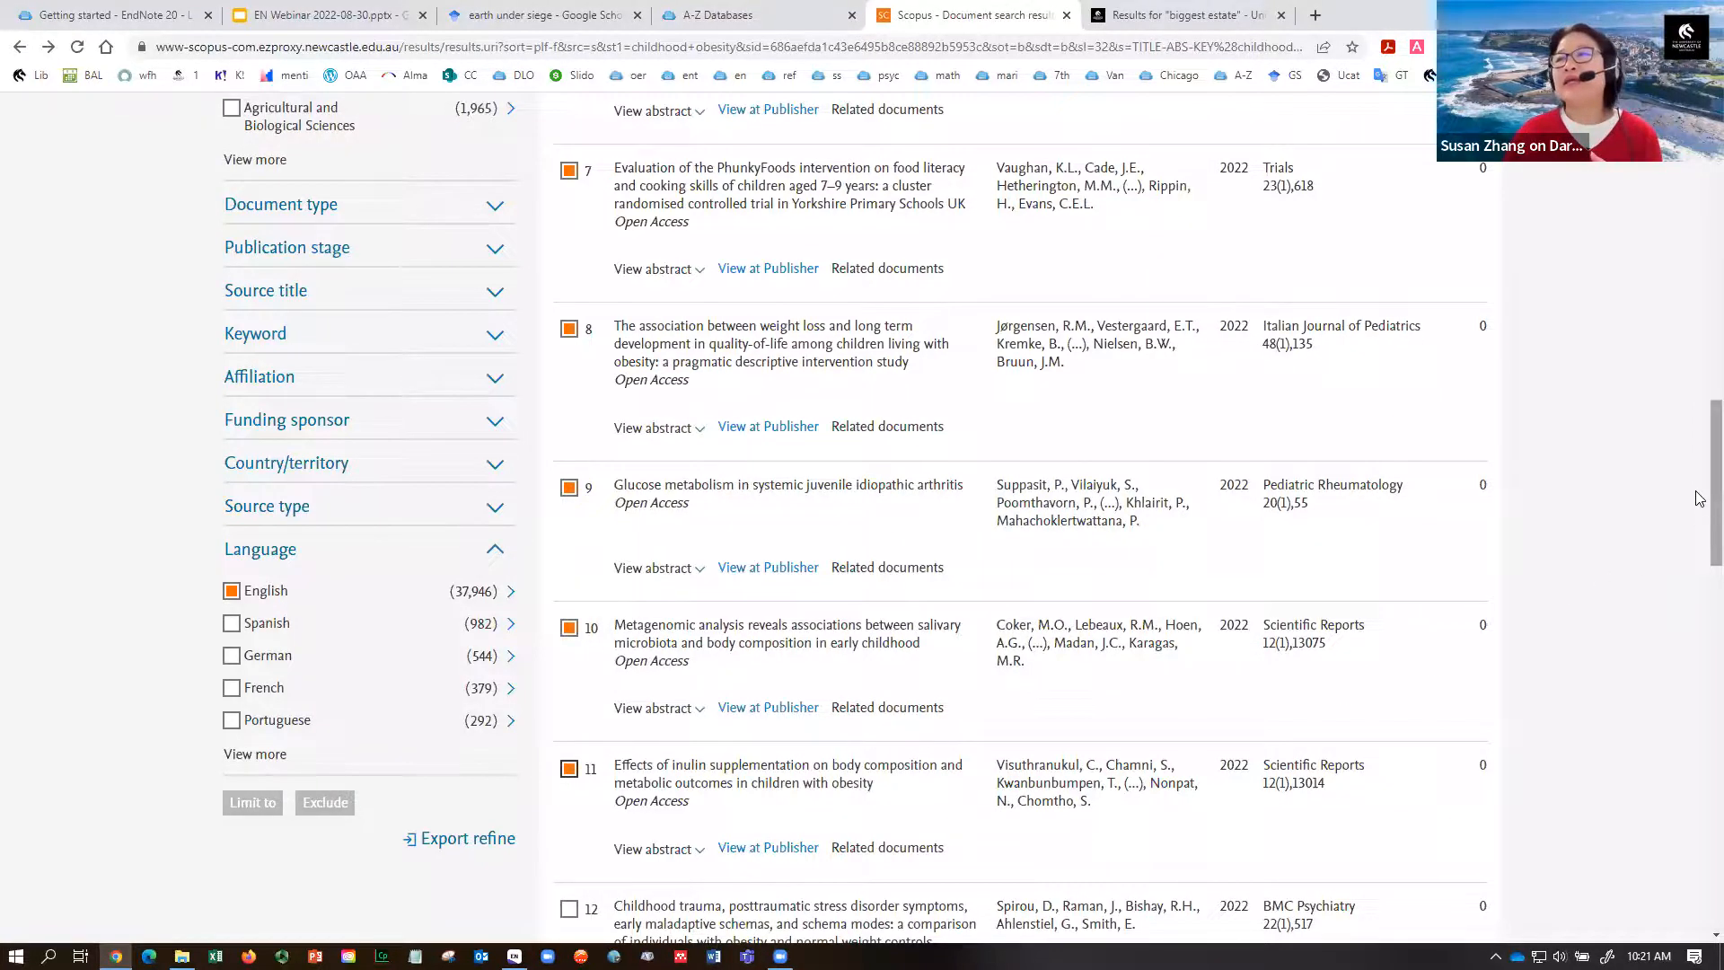
{"action": "scroll", "coordinate": [1700, 499], "scroll_direction": "up", "scroll_amount": 13}
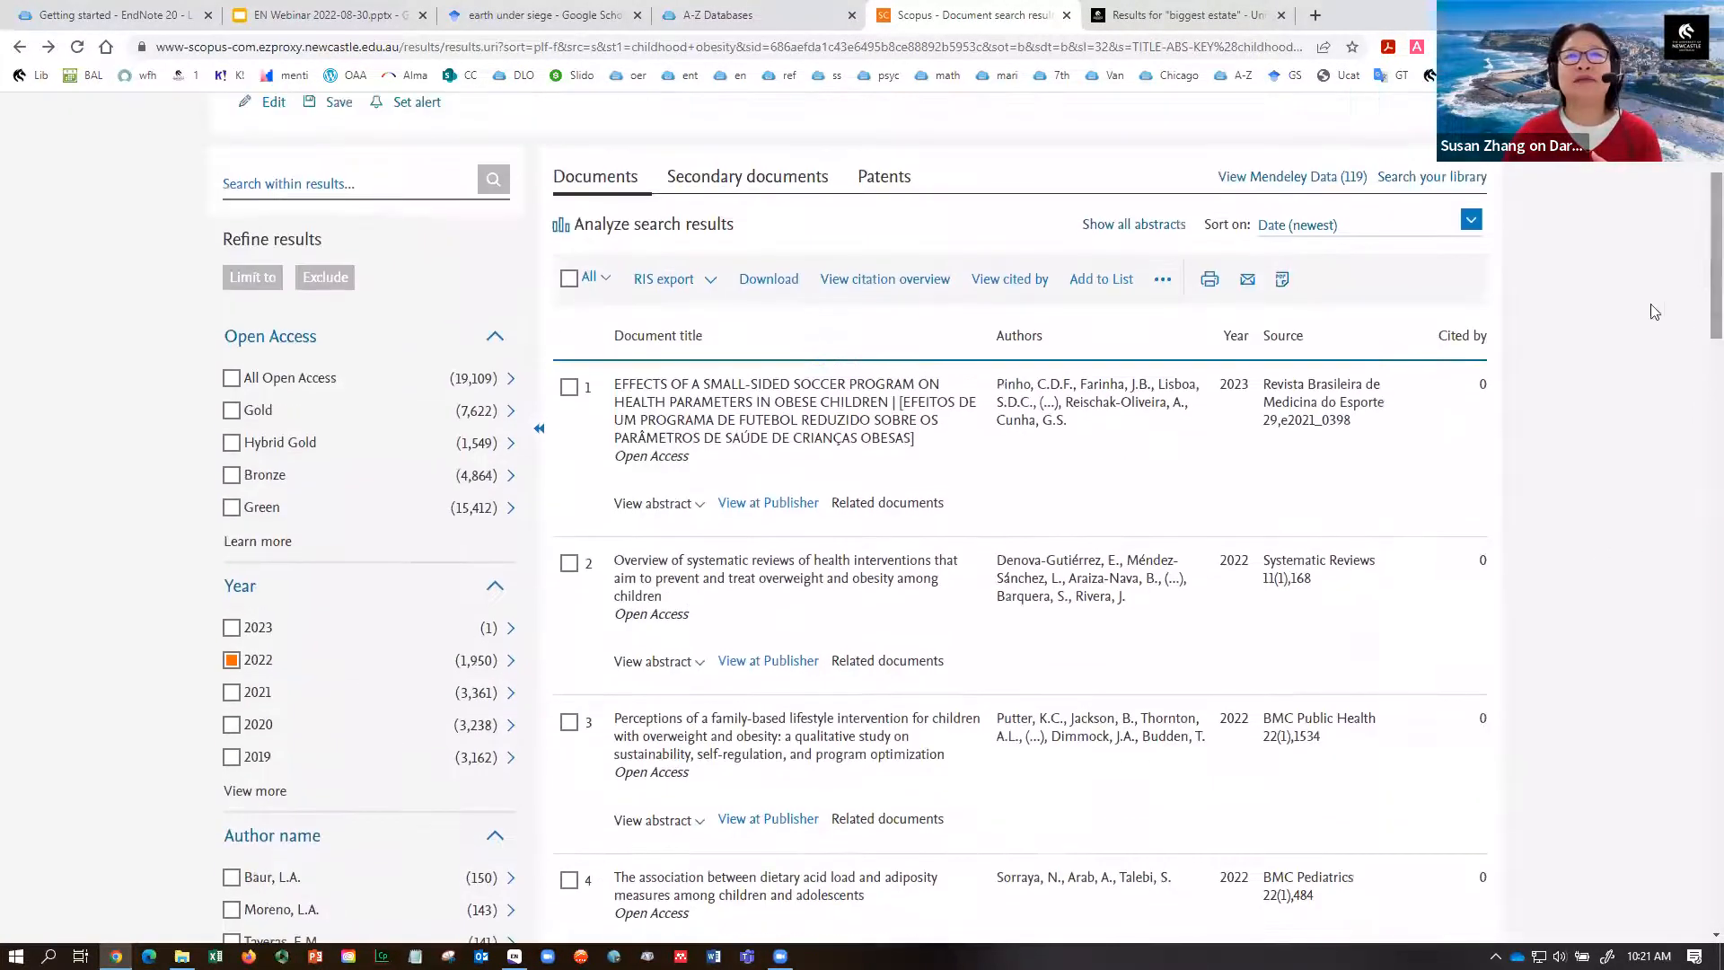
- Export the ticked results as RIS and open scopus (4).ris in EndNote 20
{"action": "left_click", "coordinate": [663, 279]}
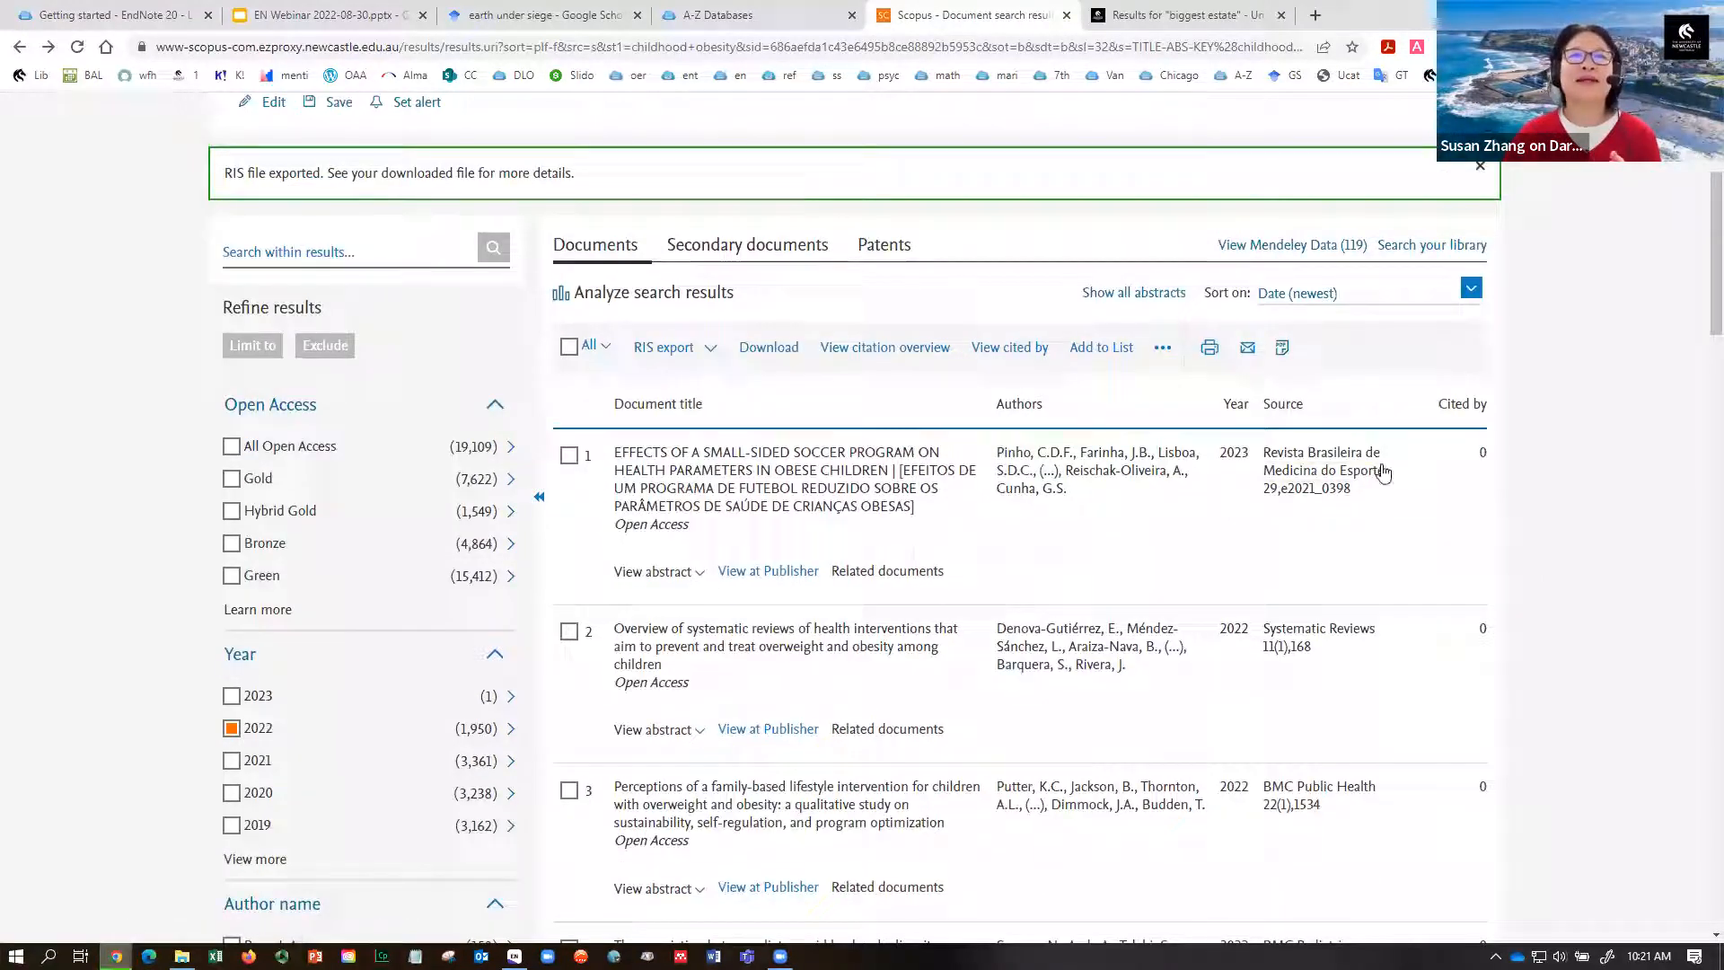
{"action": "left_click", "coordinate": [83, 934]}
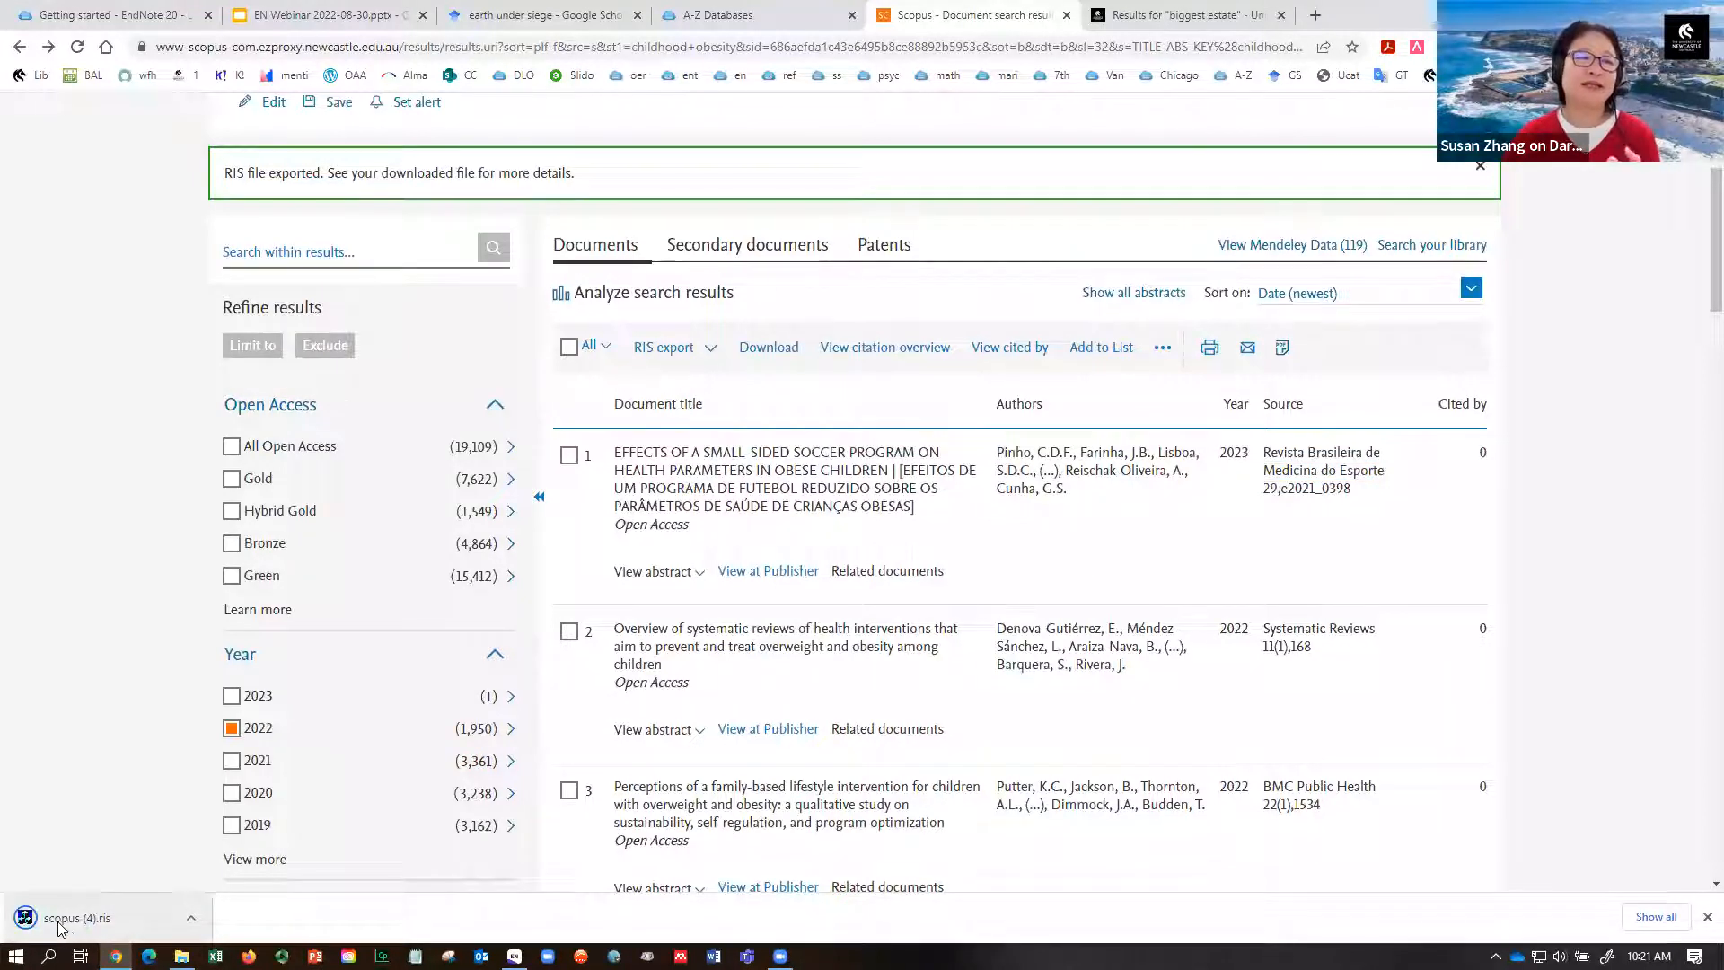
{"action": "left_click", "coordinate": [90, 919]}
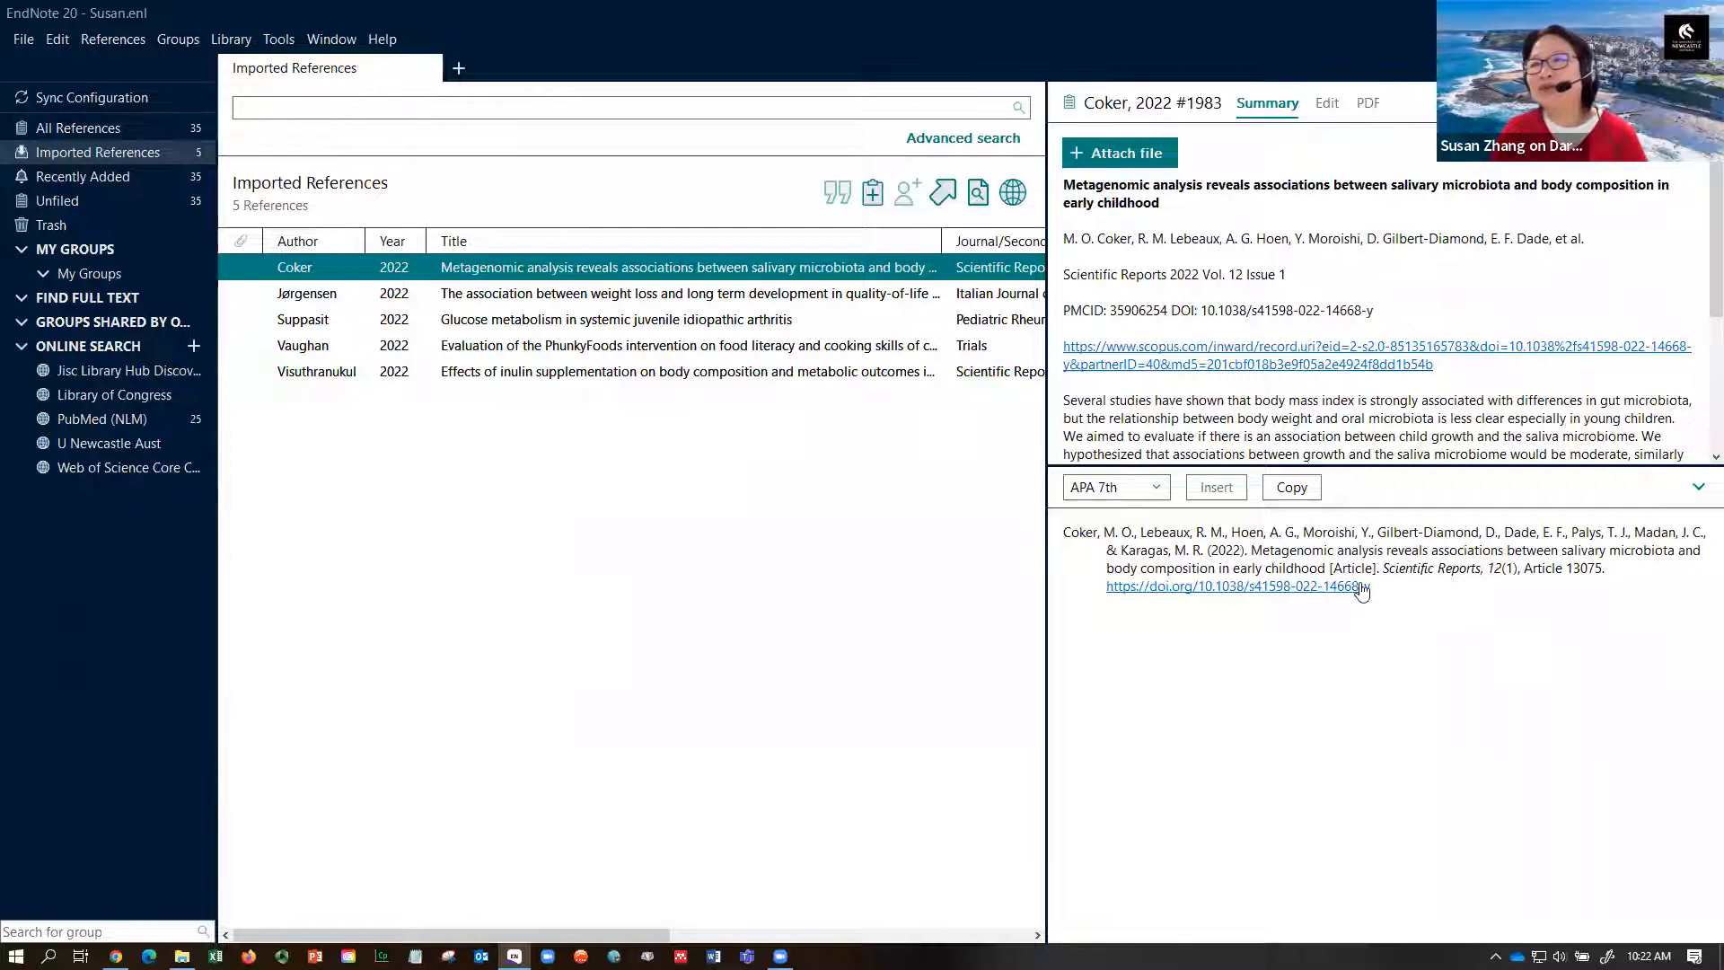
- Review the Jørgensen, Suppasit, Vaughan, Visuthranukul and Coker records, then show All References
{"action": "left_click", "coordinate": [884, 302]}
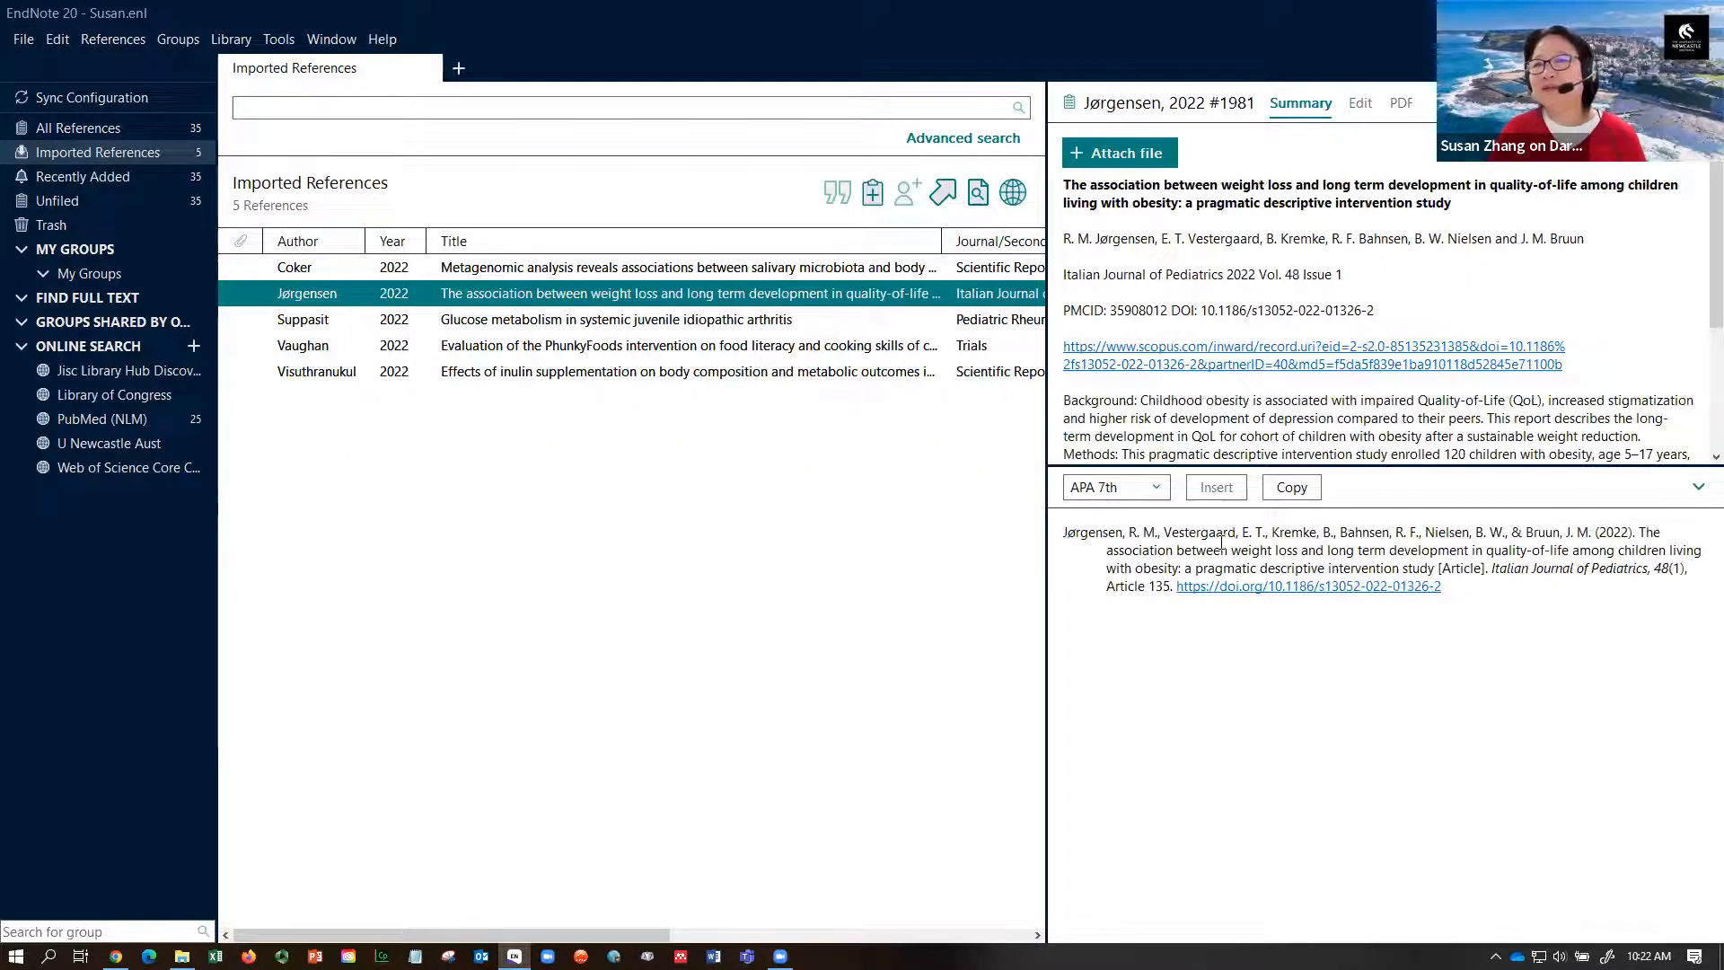
{"action": "left_click", "coordinate": [742, 323]}
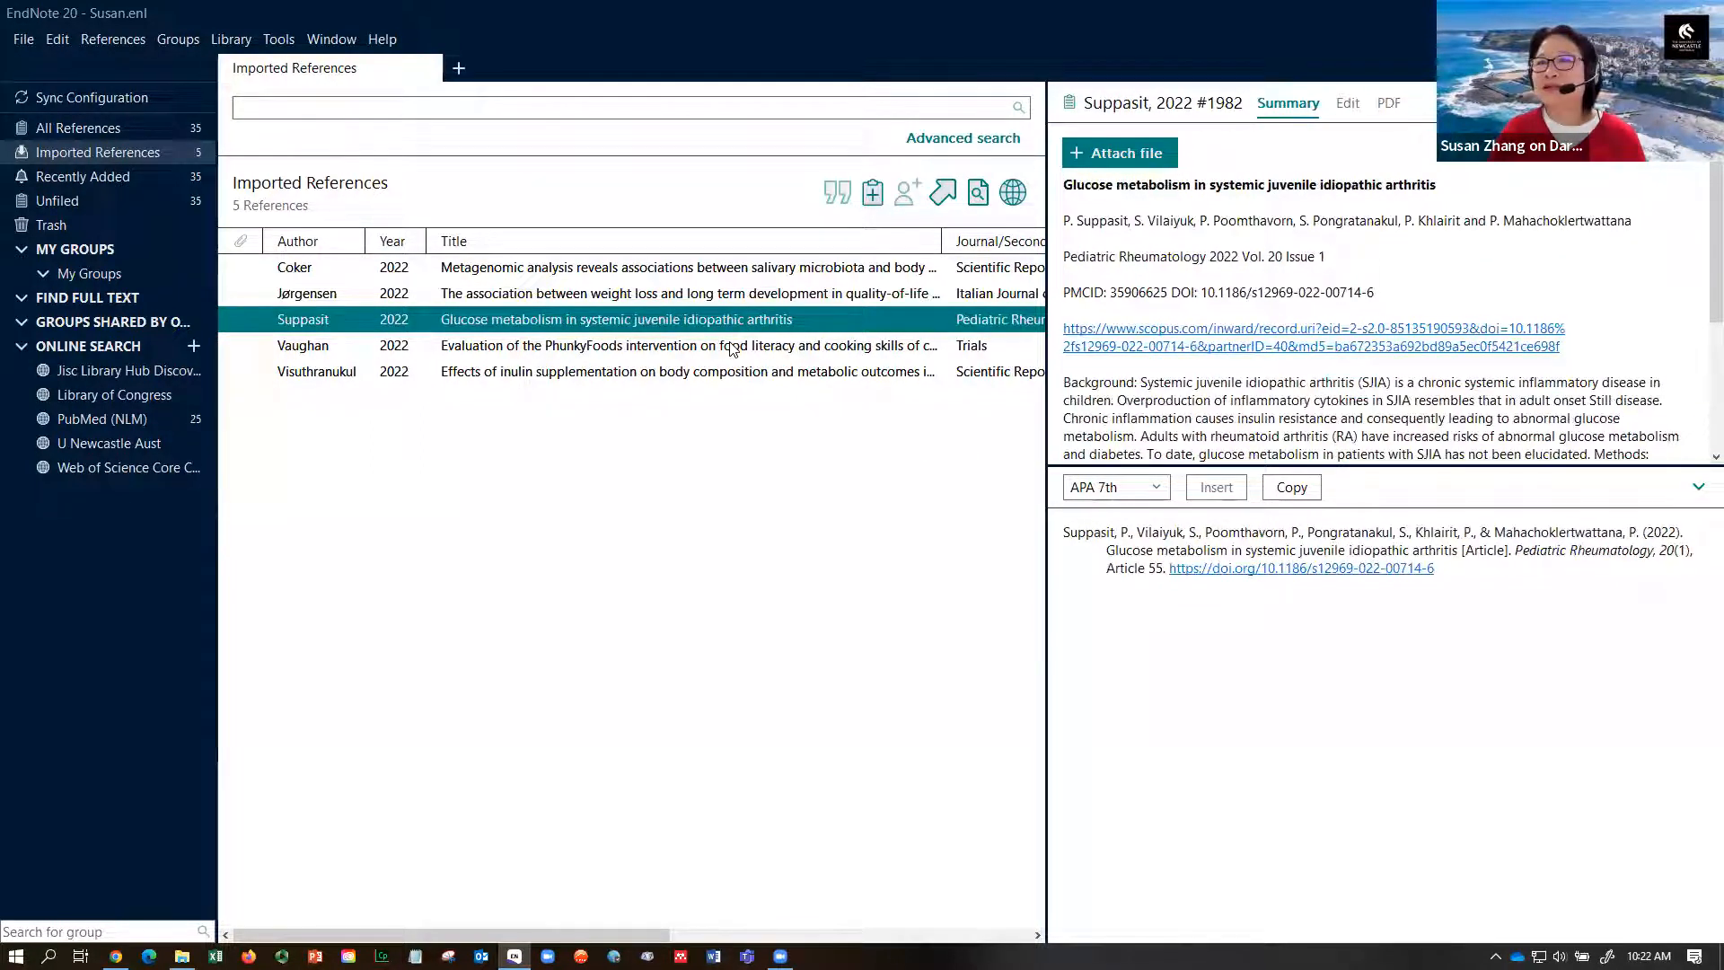
{"action": "left_click", "coordinate": [732, 348]}
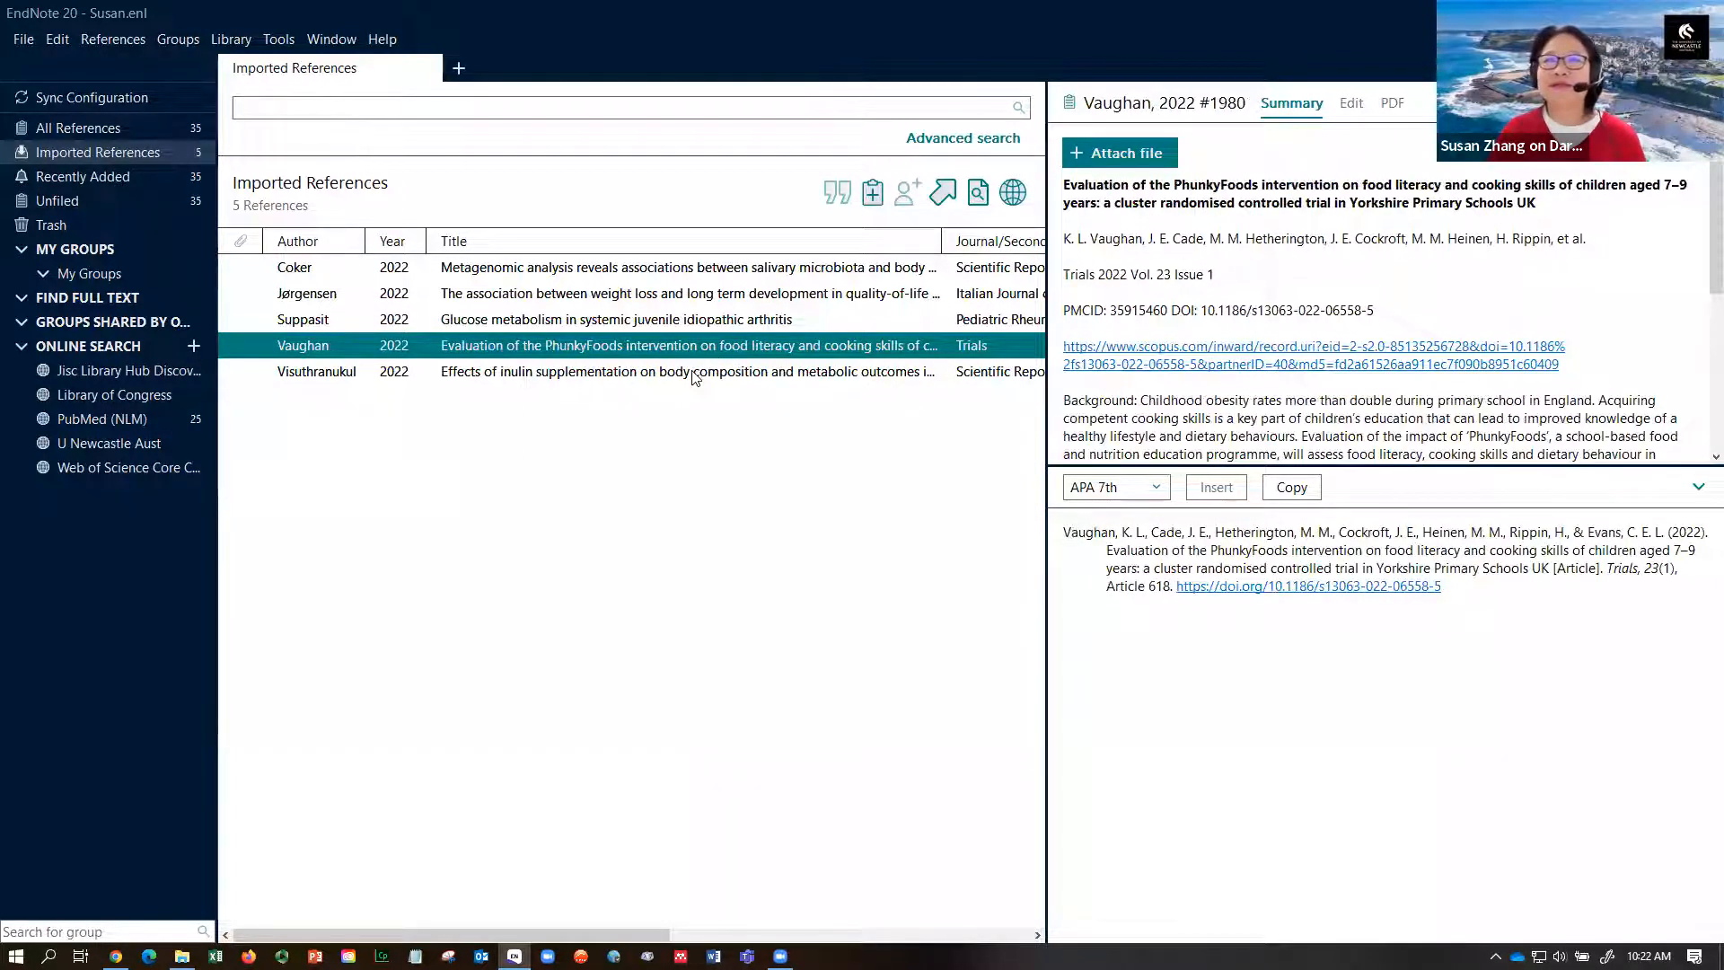
{"action": "left_click", "coordinate": [692, 371]}
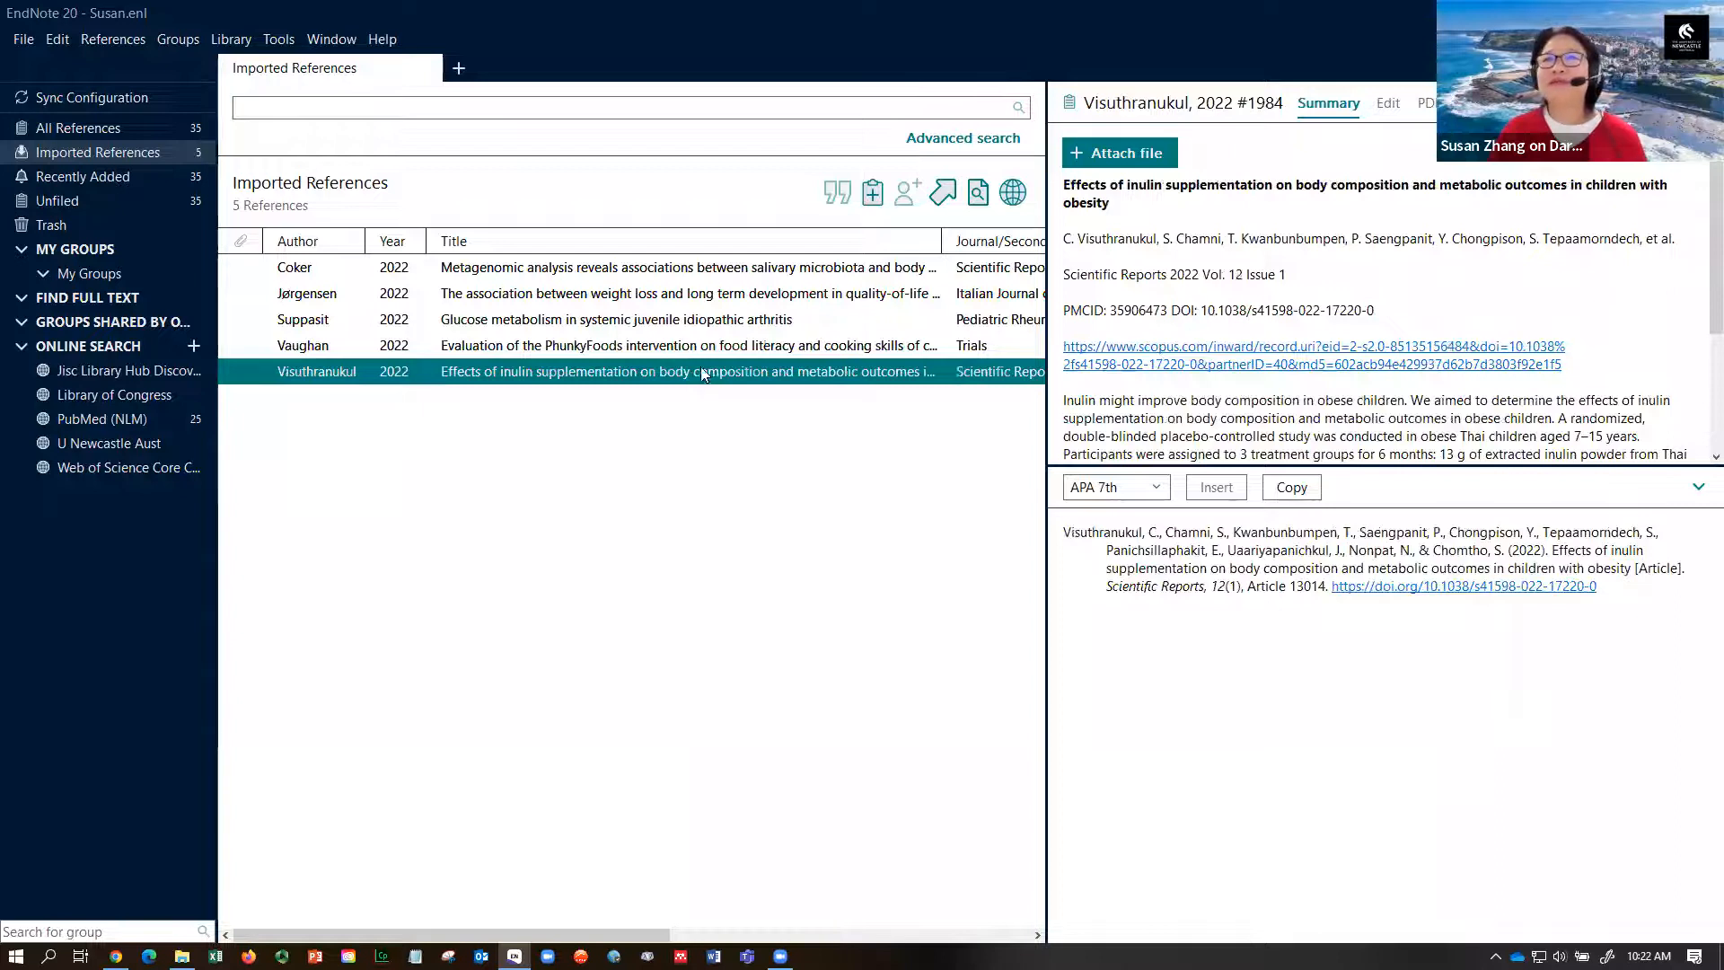
{"action": "left_click", "coordinate": [678, 269]}
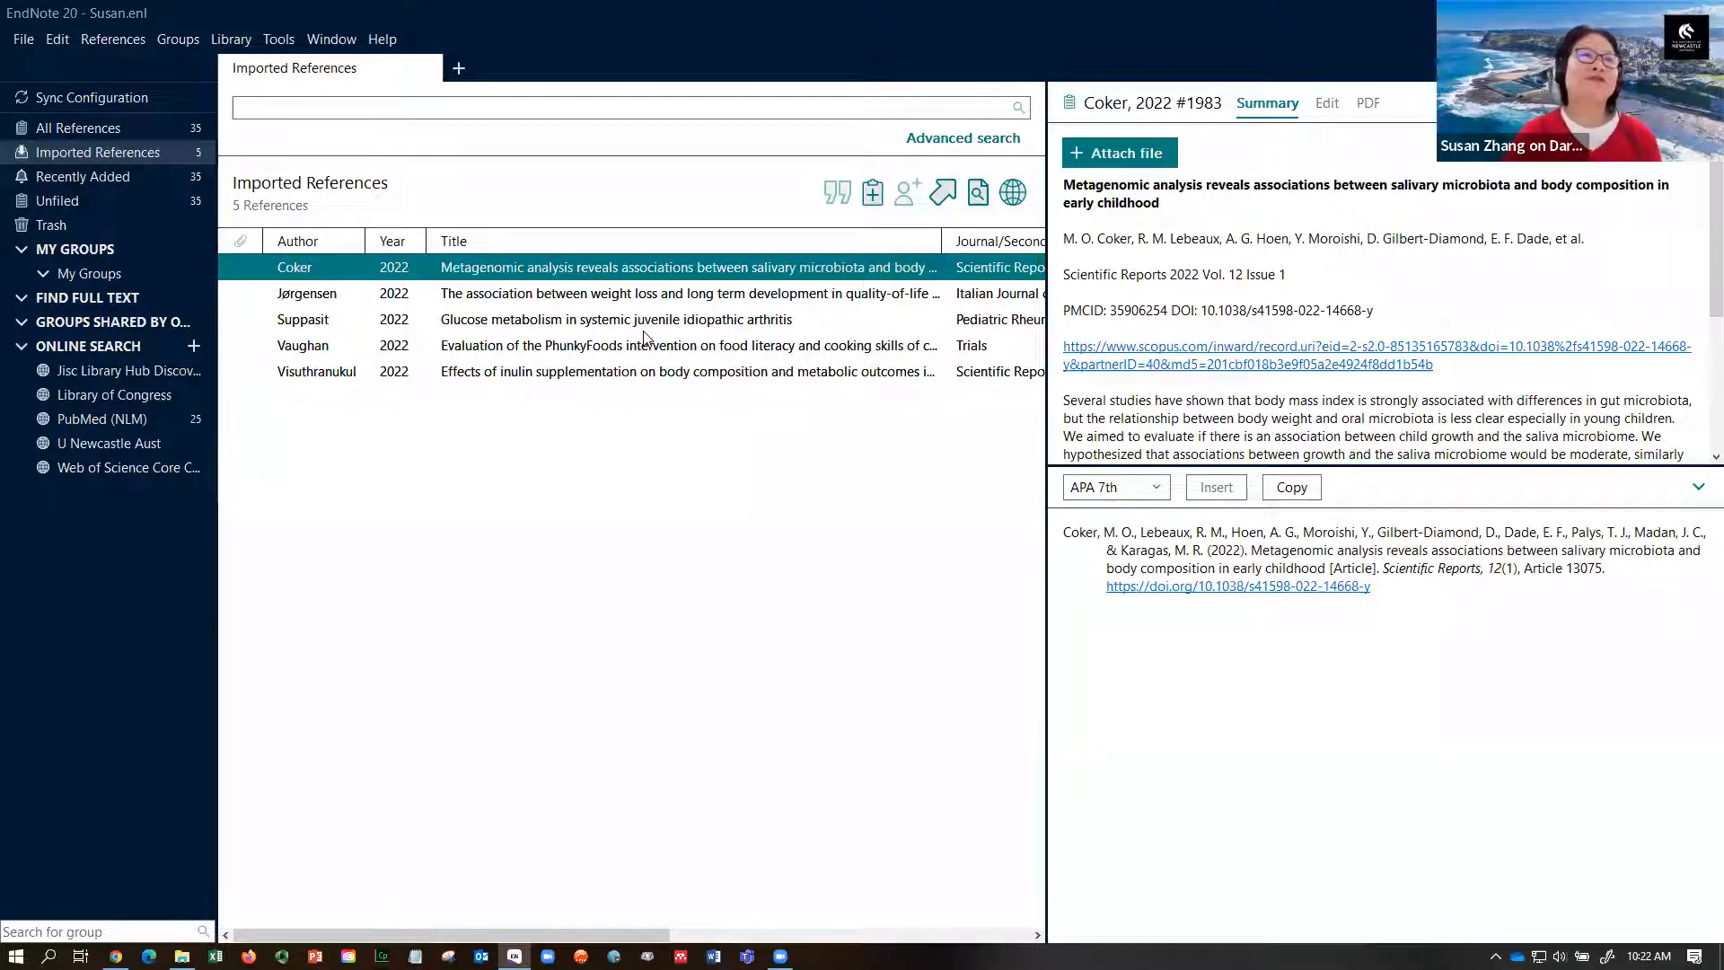
{"action": "left_click", "coordinate": [139, 130]}
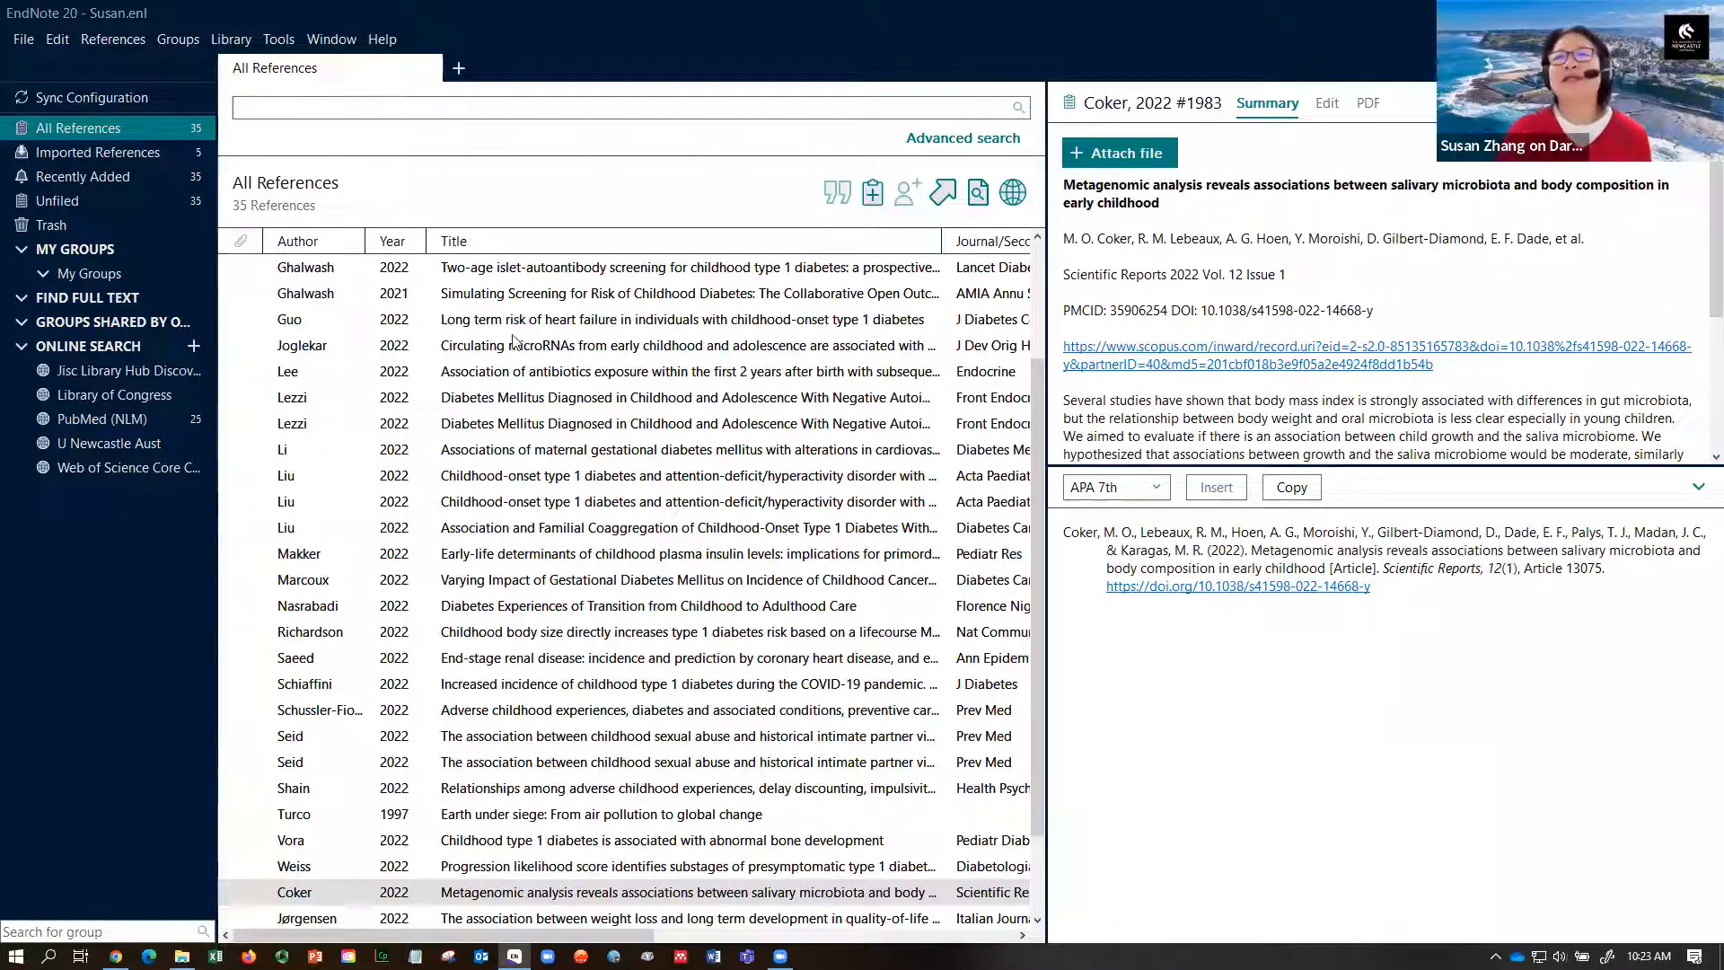
- Drag the list/preview splitter right to reveal the Journal, Date and DOI columns
{"action": "left_click_drag", "start_coordinate": [1048, 440], "coordinate": [1340, 453]}
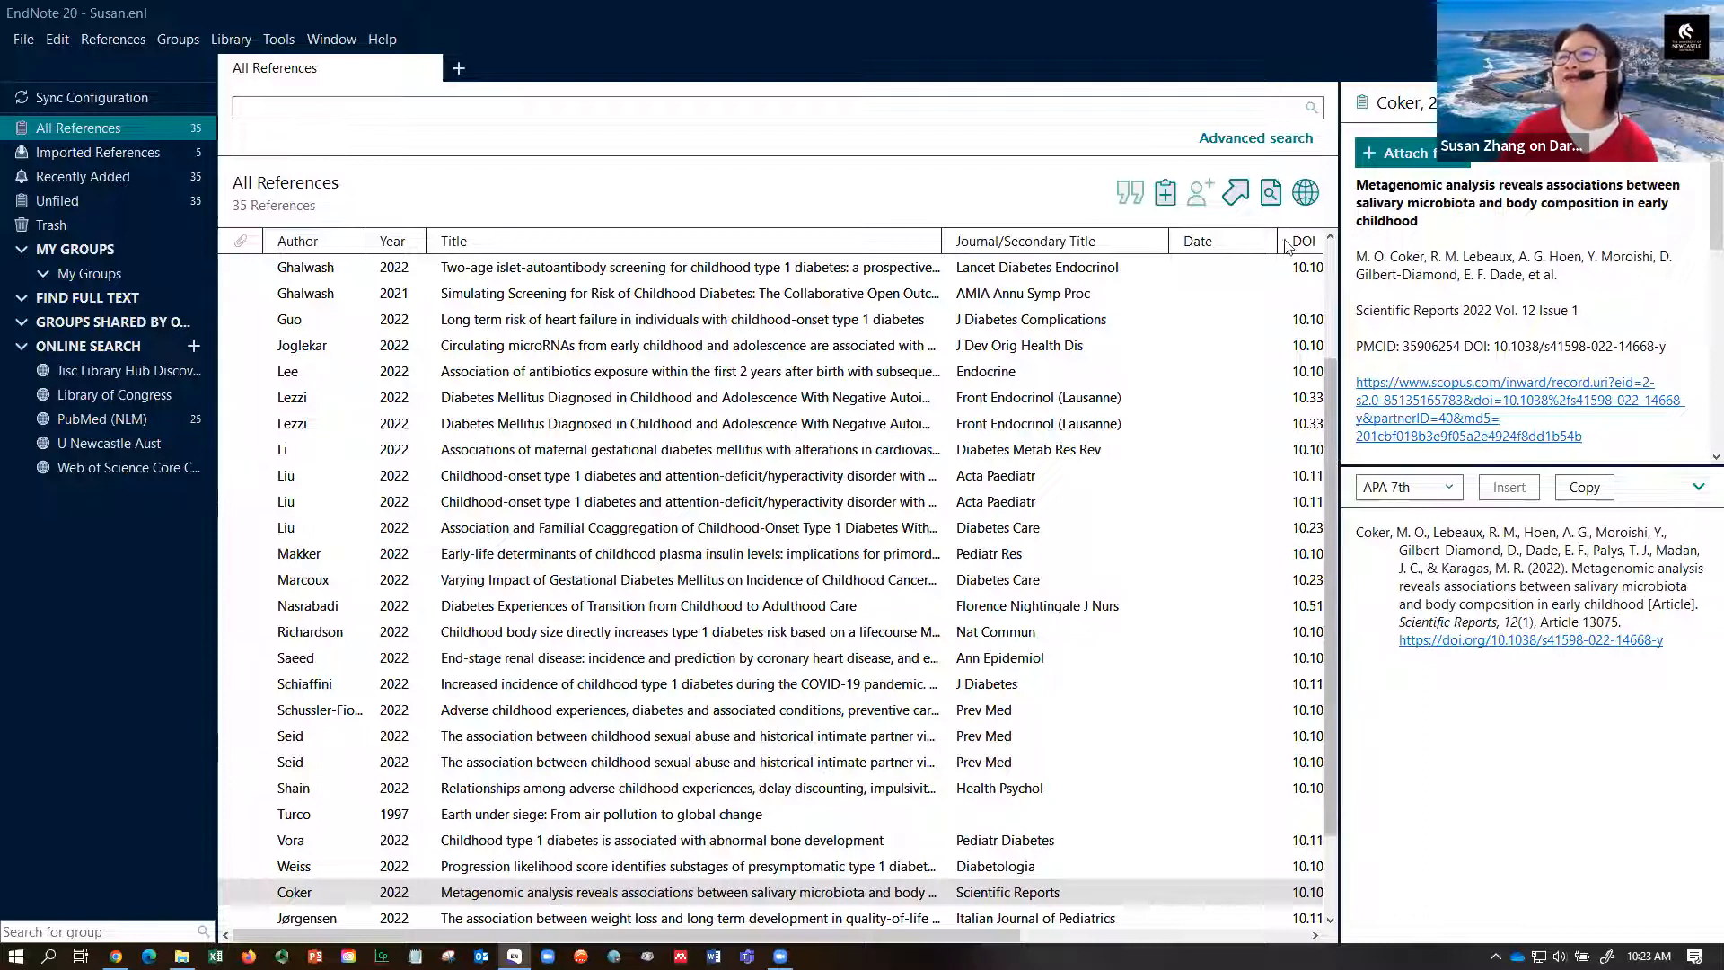
- Open a New Reference window, move it aside, and leave its type as Book
{"action": "left_click", "coordinate": [1165, 193]}
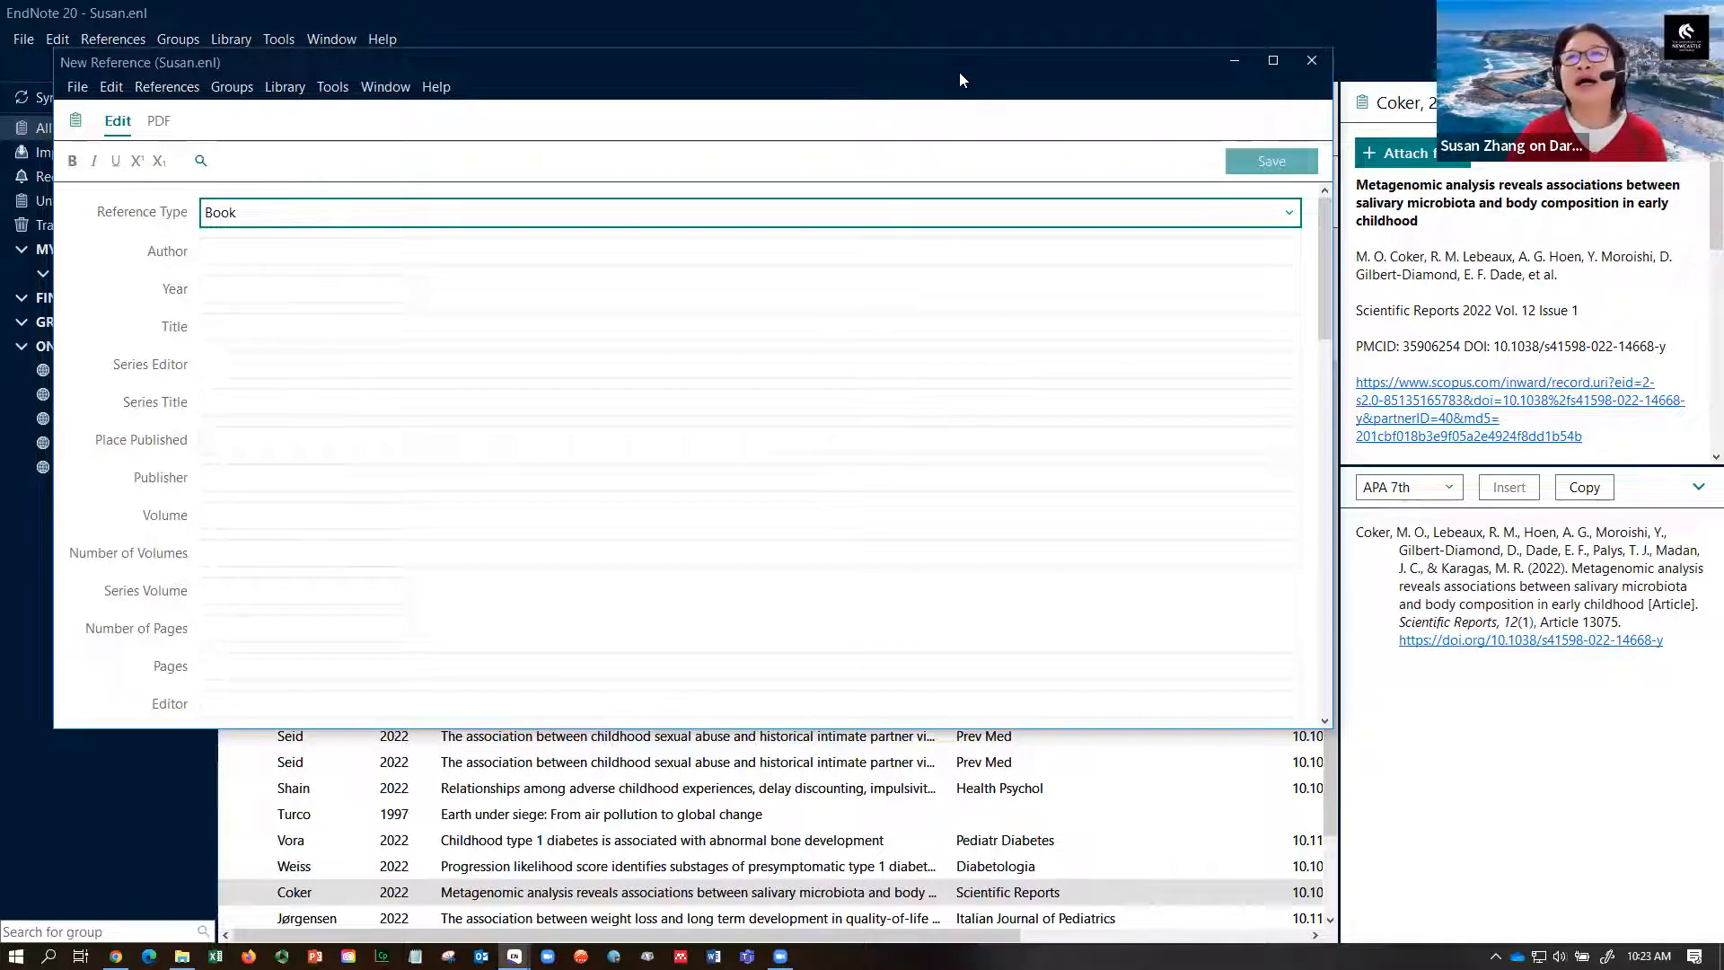
{"action": "left_click_drag", "start_coordinate": [958, 70], "coordinate": [1103, 82]}
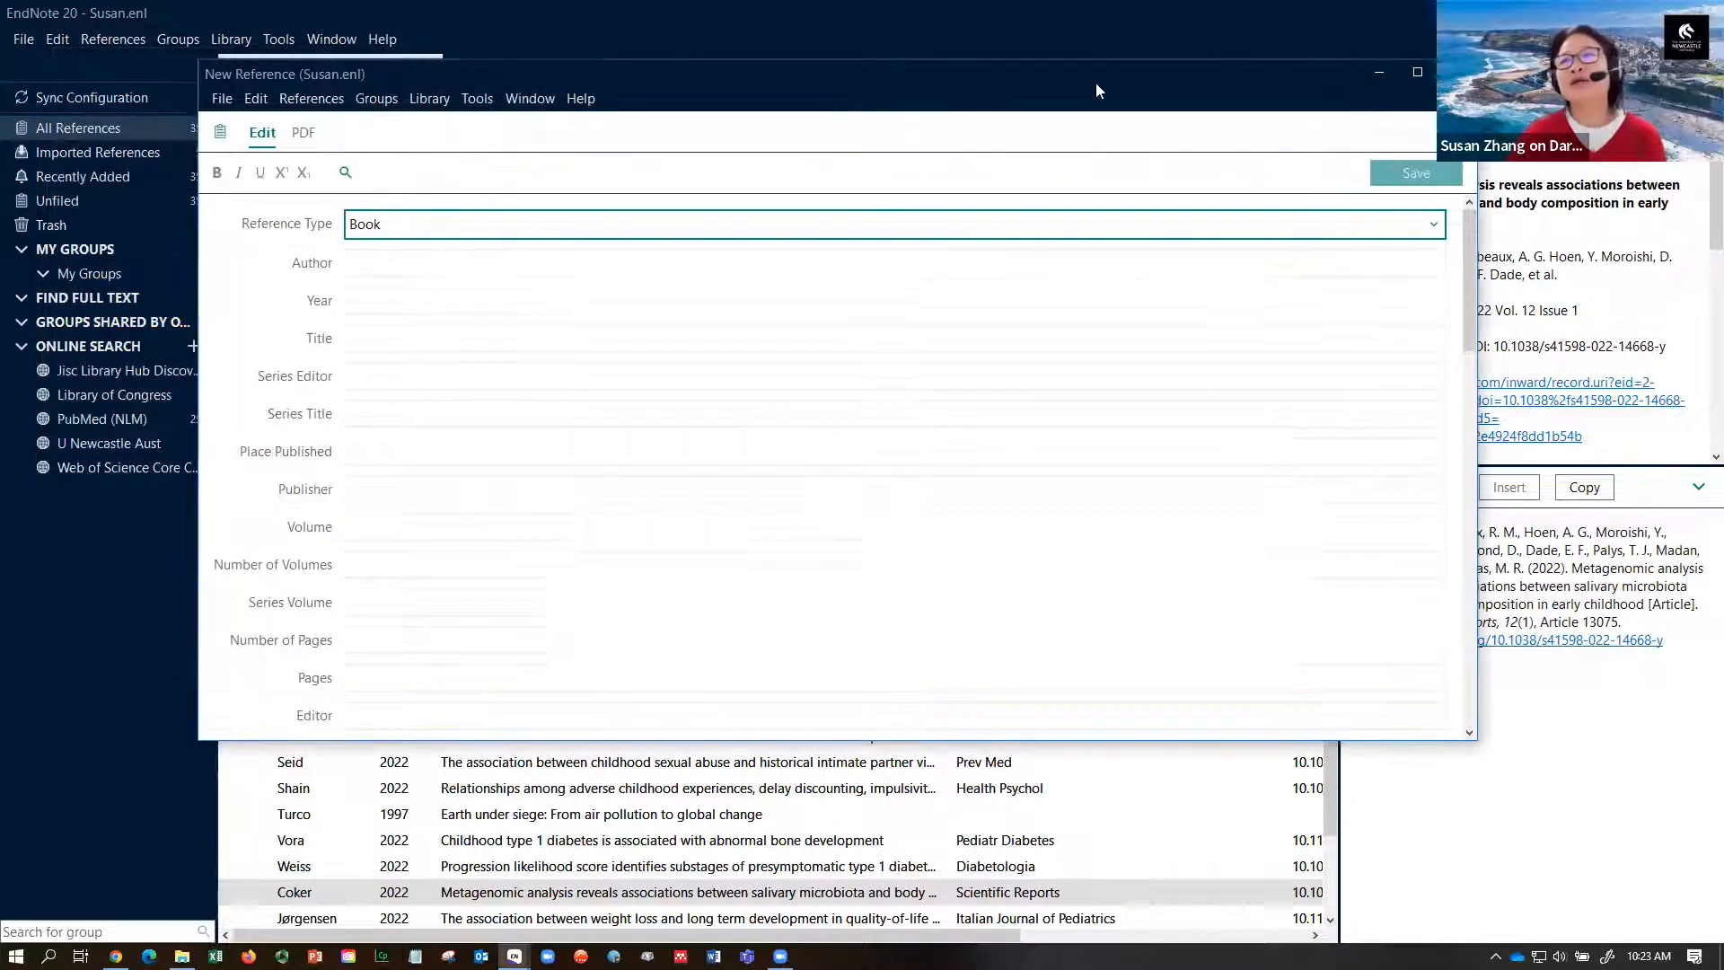
{"action": "left_click", "coordinate": [1432, 229]}
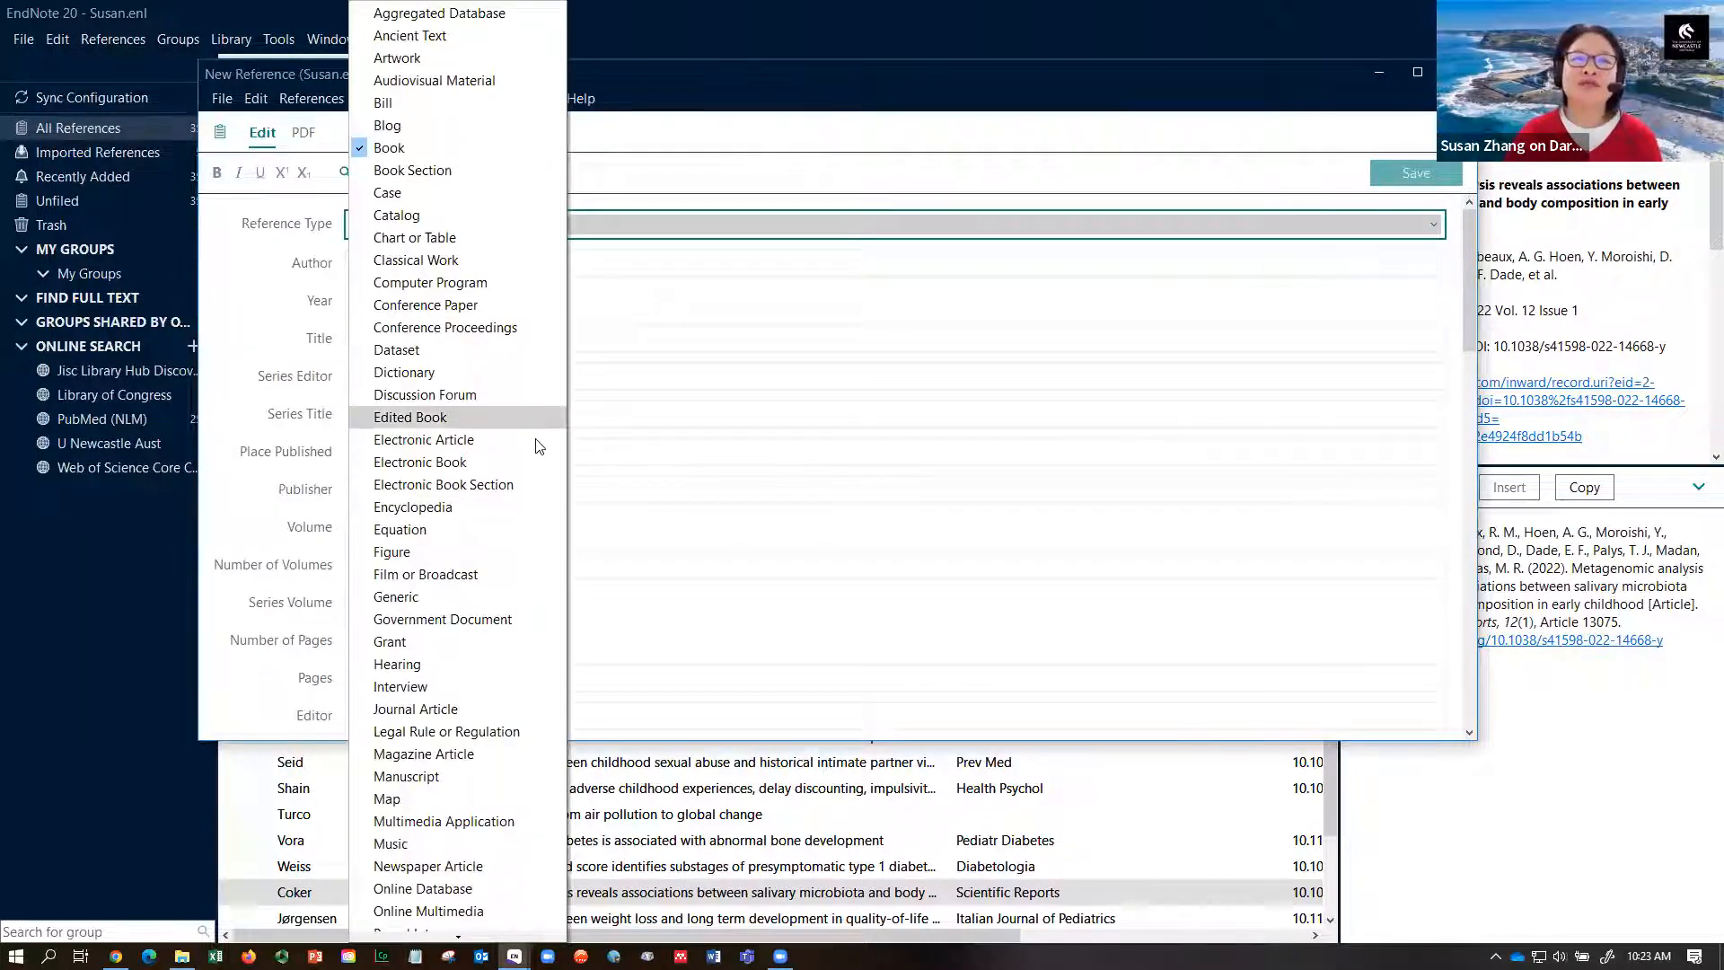
{"action": "scroll", "coordinate": [498, 709], "scroll_direction": "down", "scroll_amount": 3}
{"action": "scroll", "coordinate": [499, 708], "scroll_direction": "down", "scroll_amount": 2}
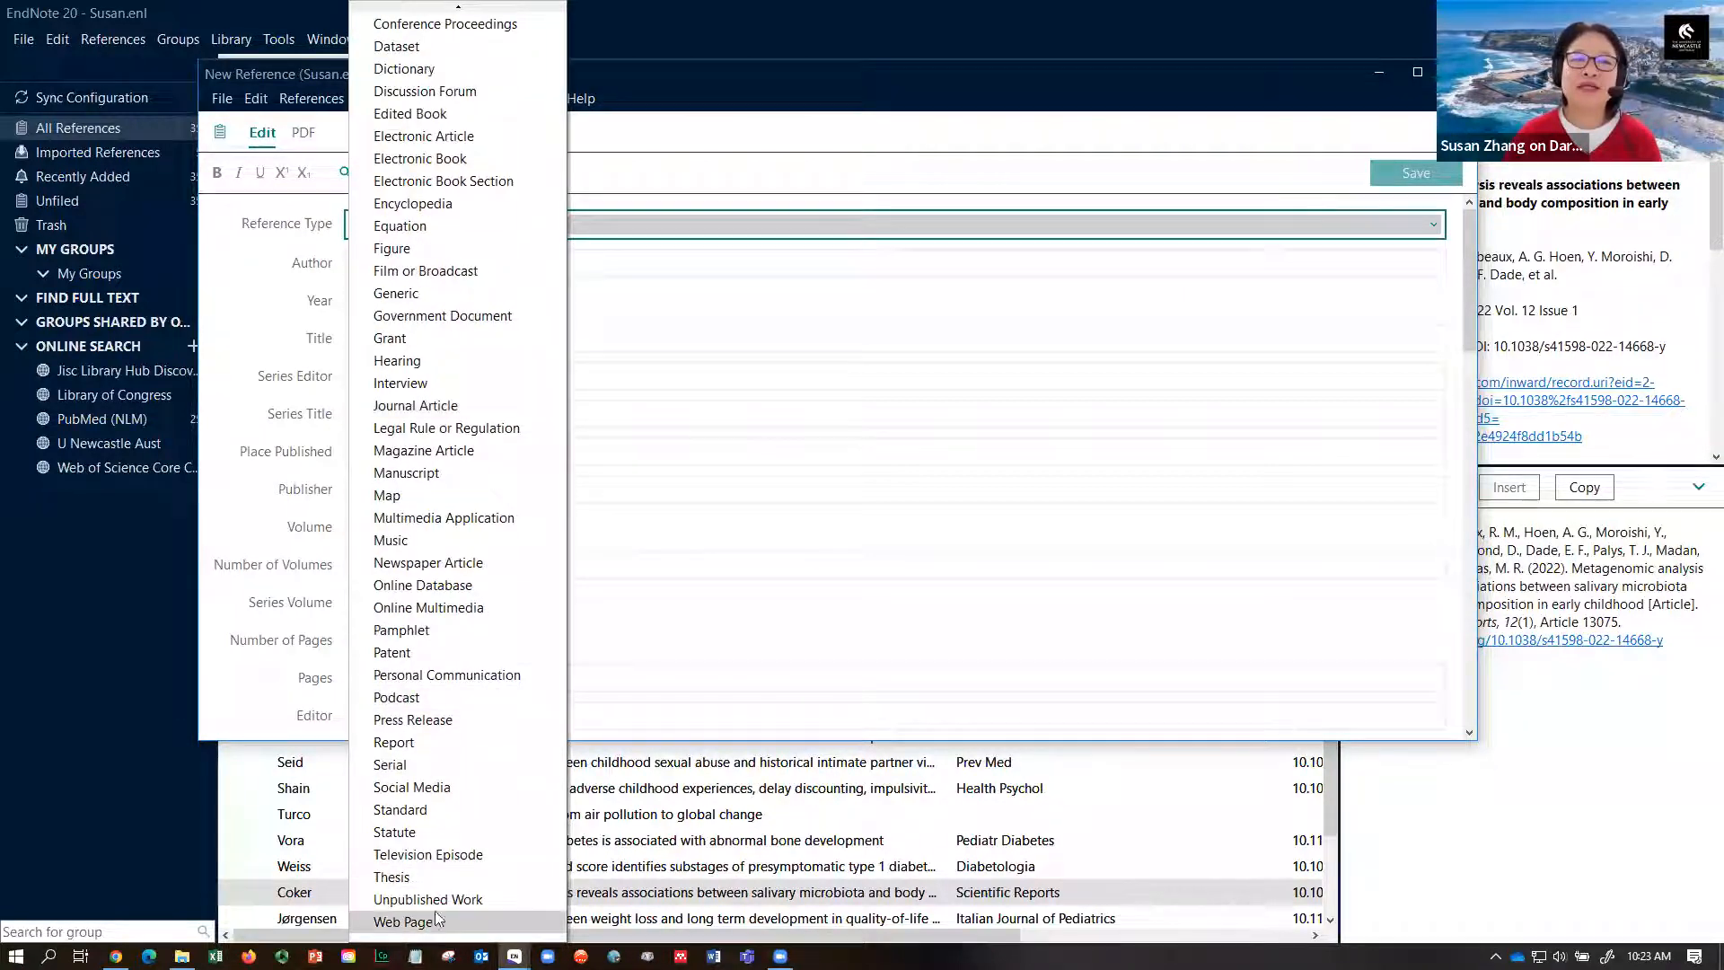
{"action": "left_click", "coordinate": [1007, 176]}
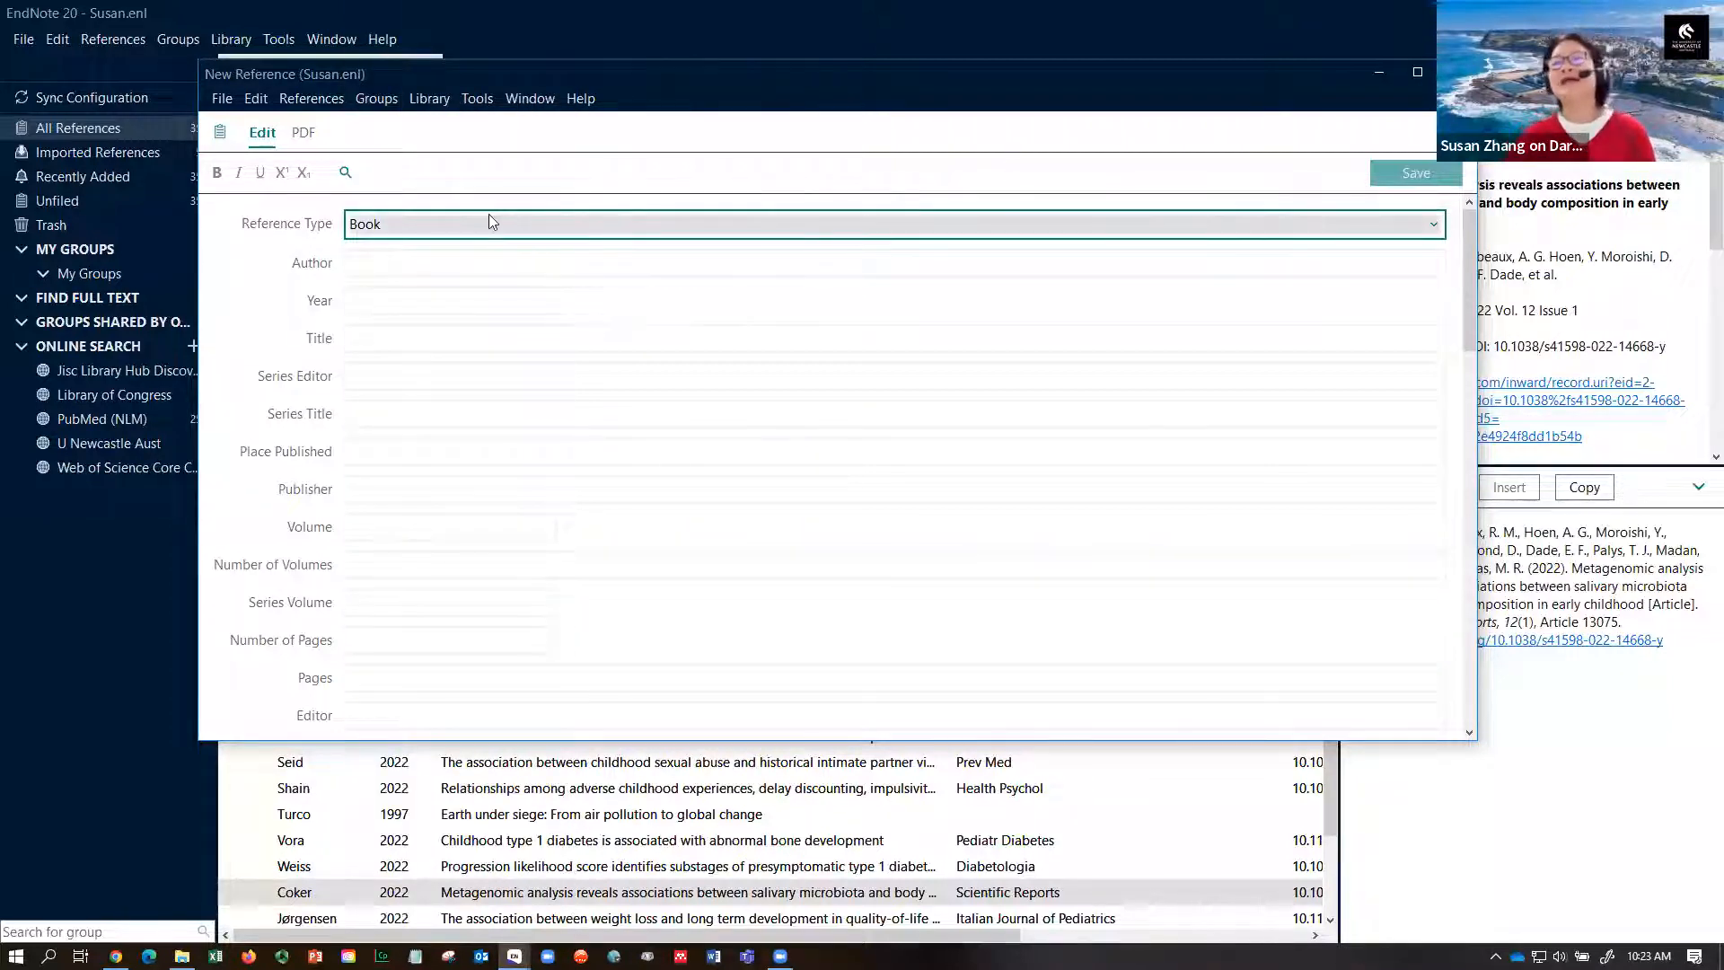
- Enter two personal authors and 'United Nations,' as corporate author, one per line
{"action": "left_click", "coordinate": [464, 266]}
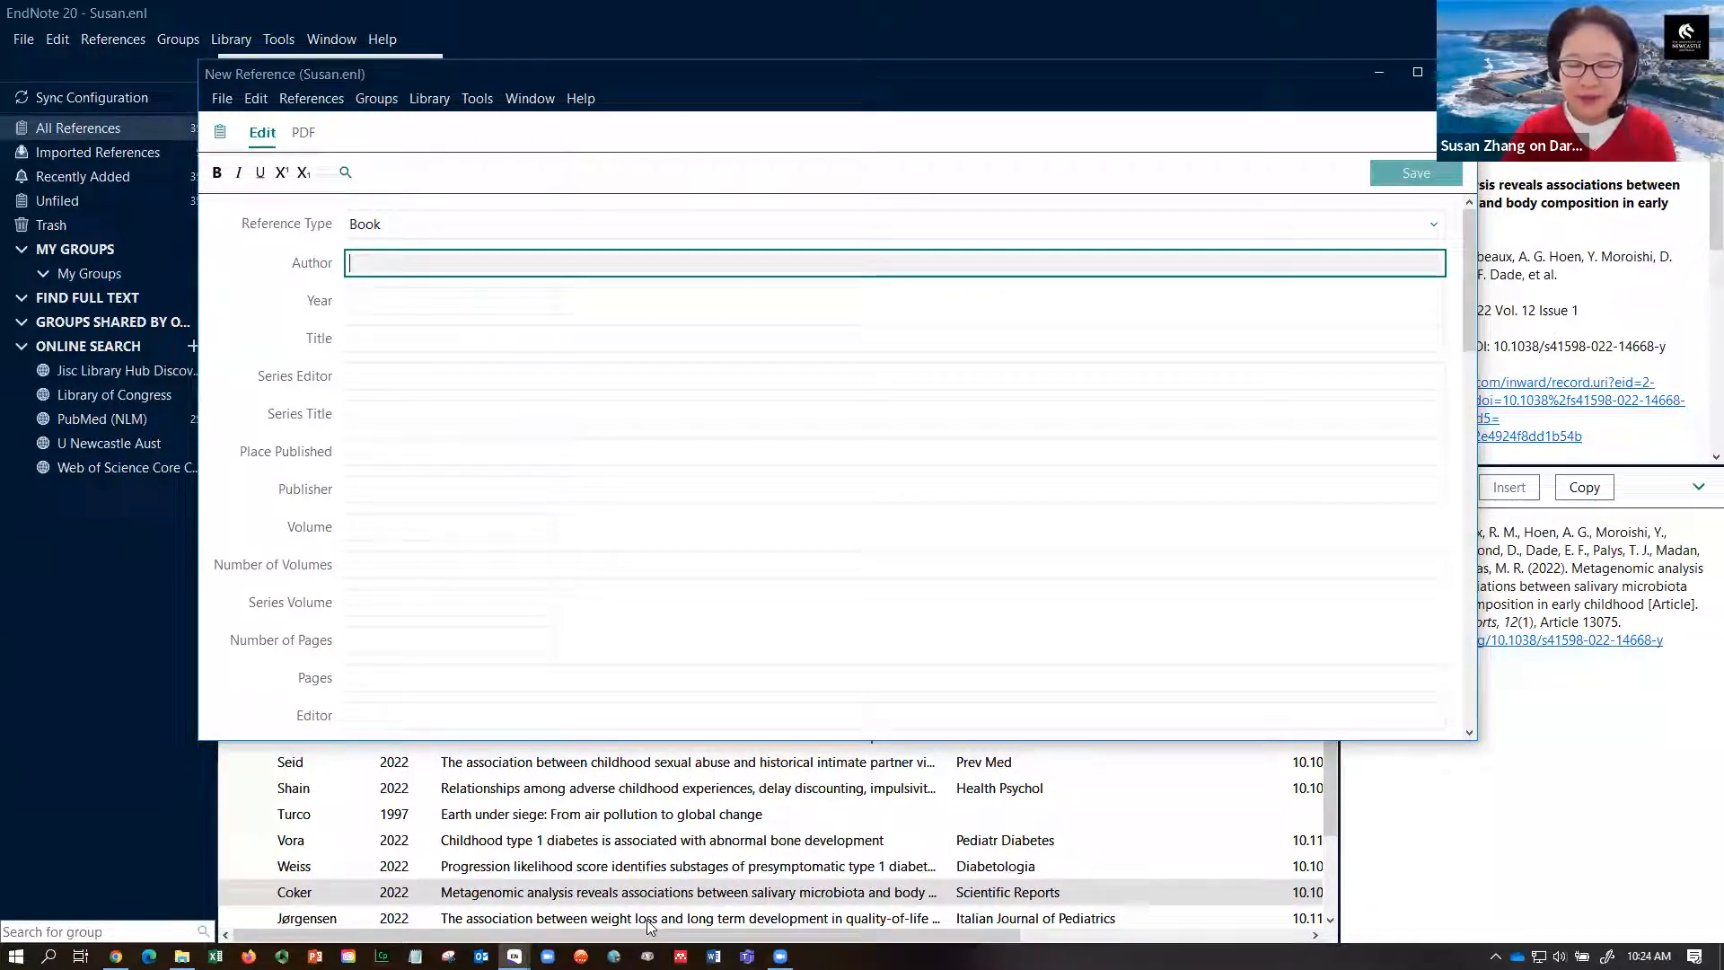
{"action": "type", "text": "Smith"}
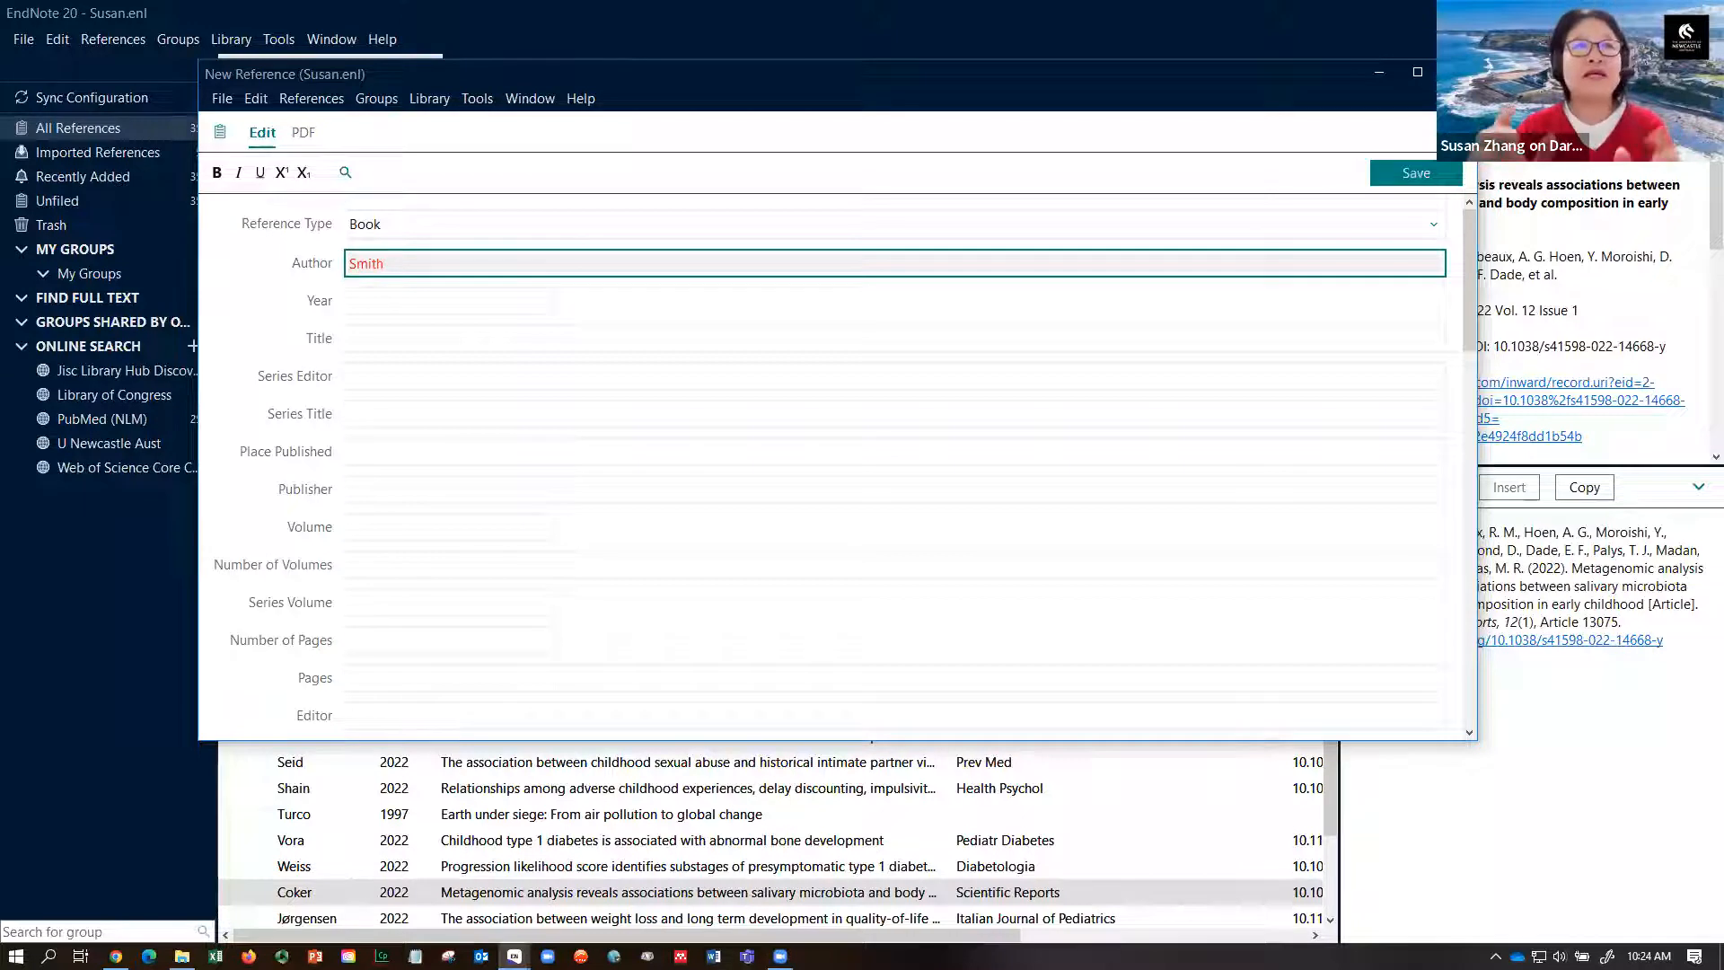
{"action": "type", "text": ","}
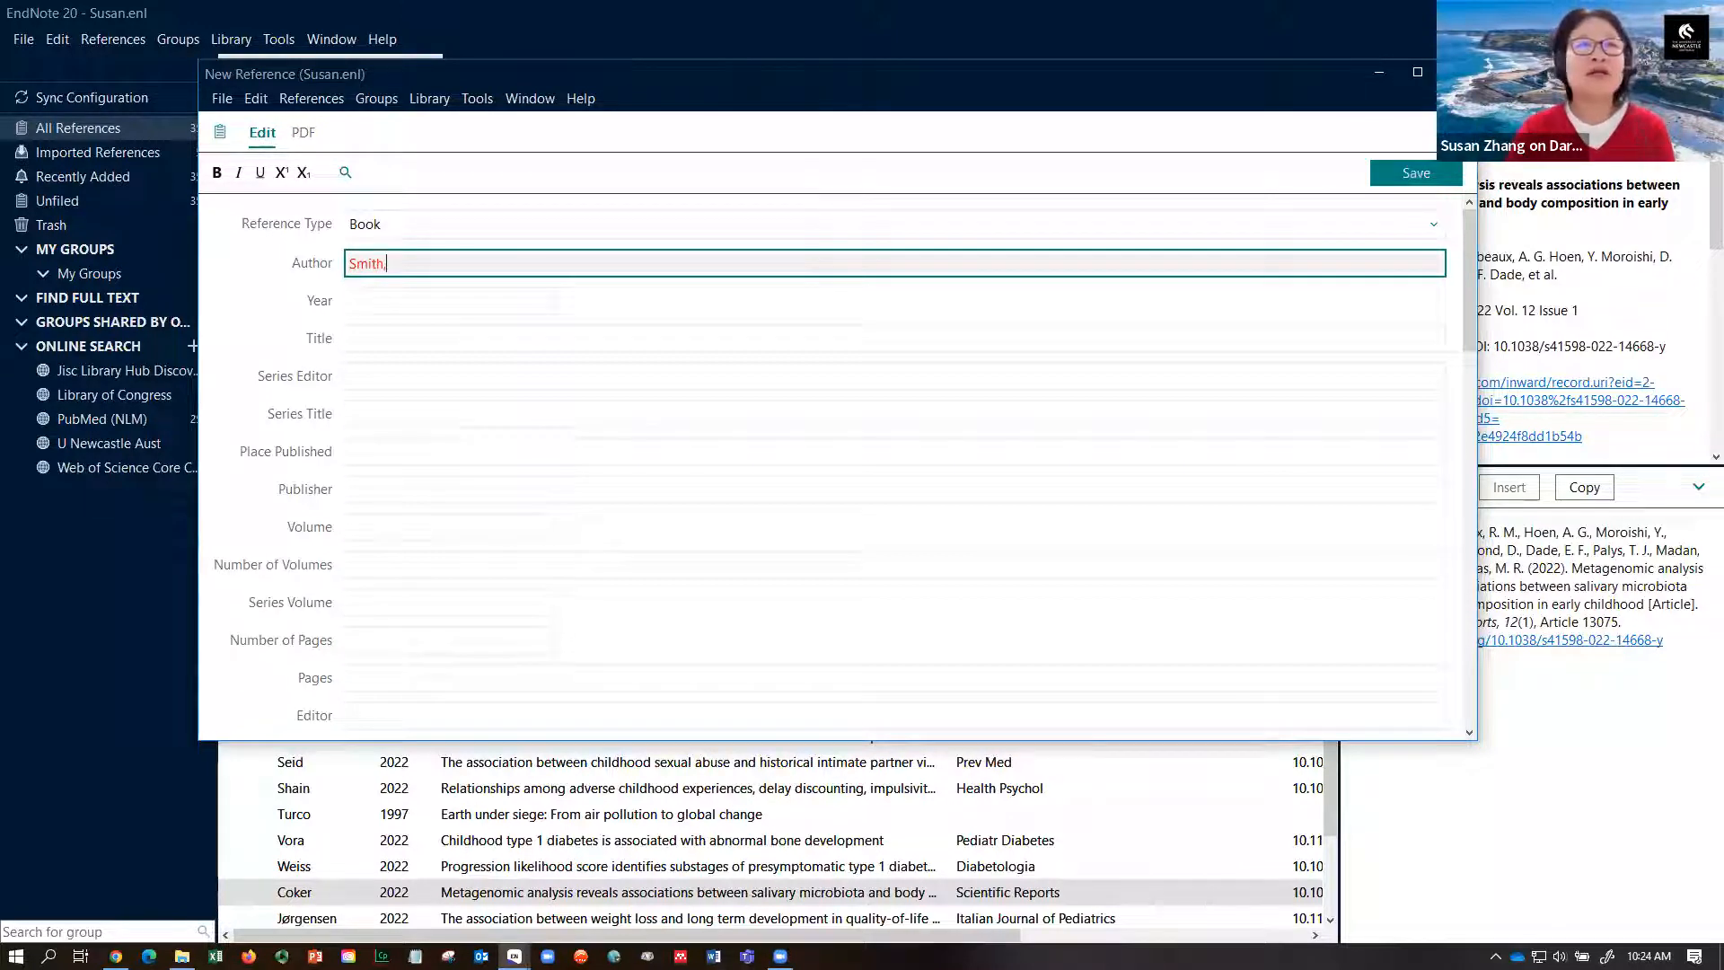
{"action": "type", "text": " John"}
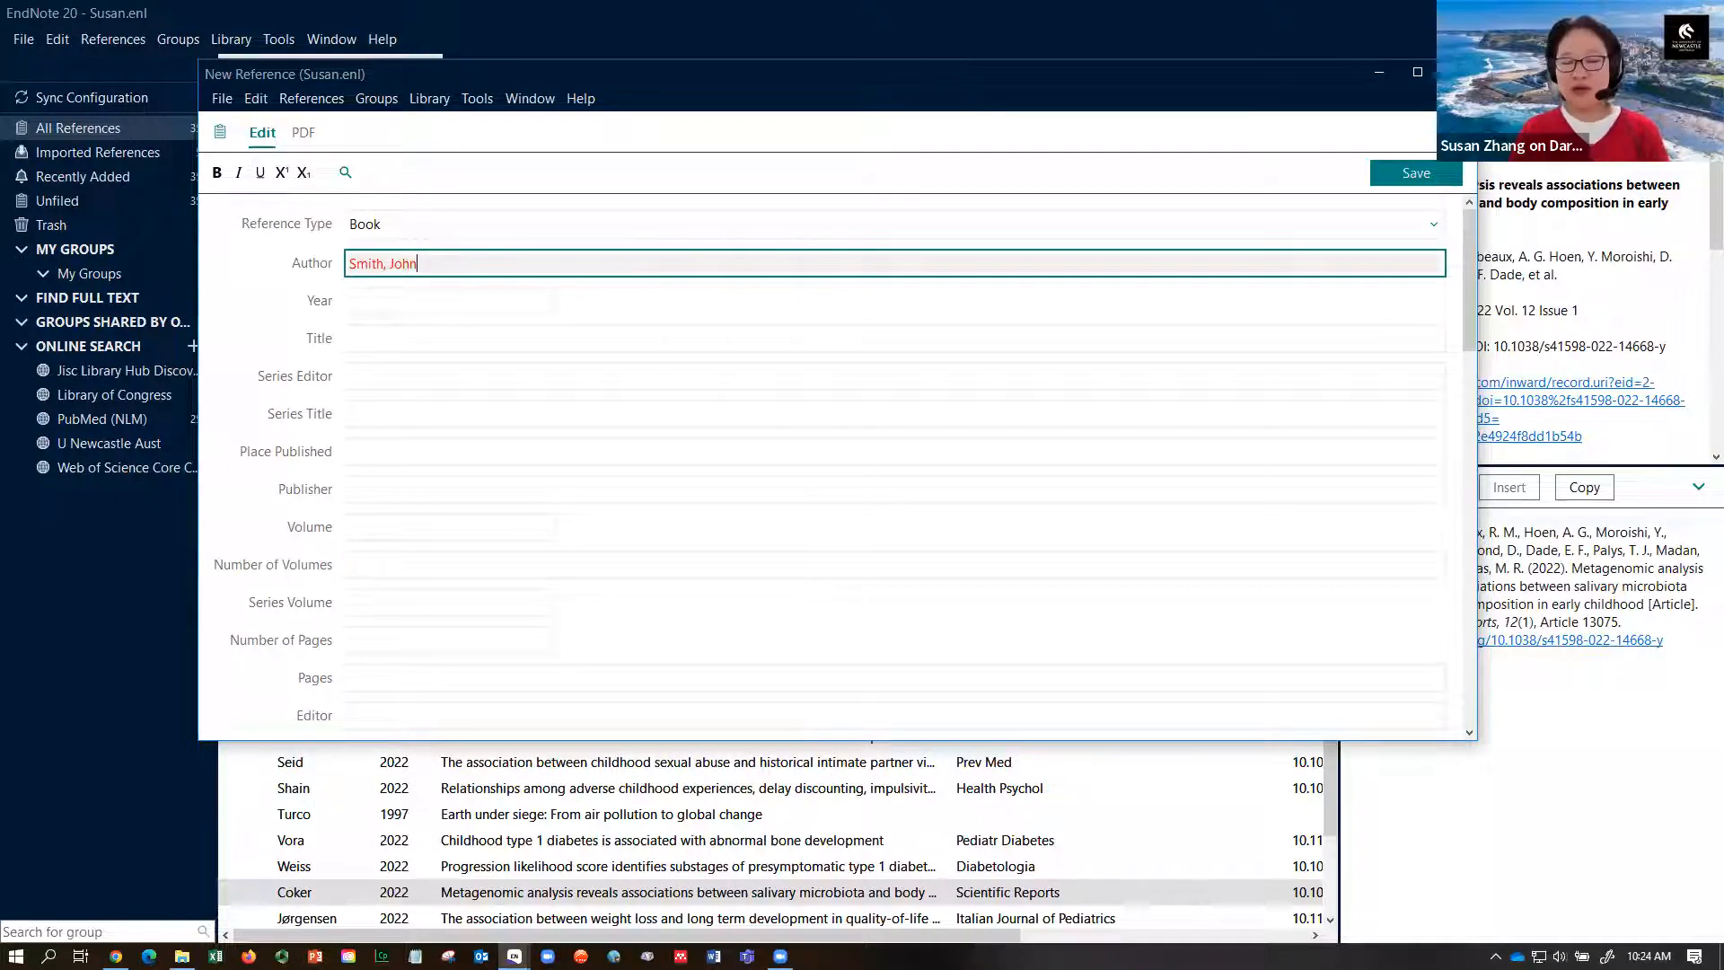
{"action": "key", "text": "Return"}
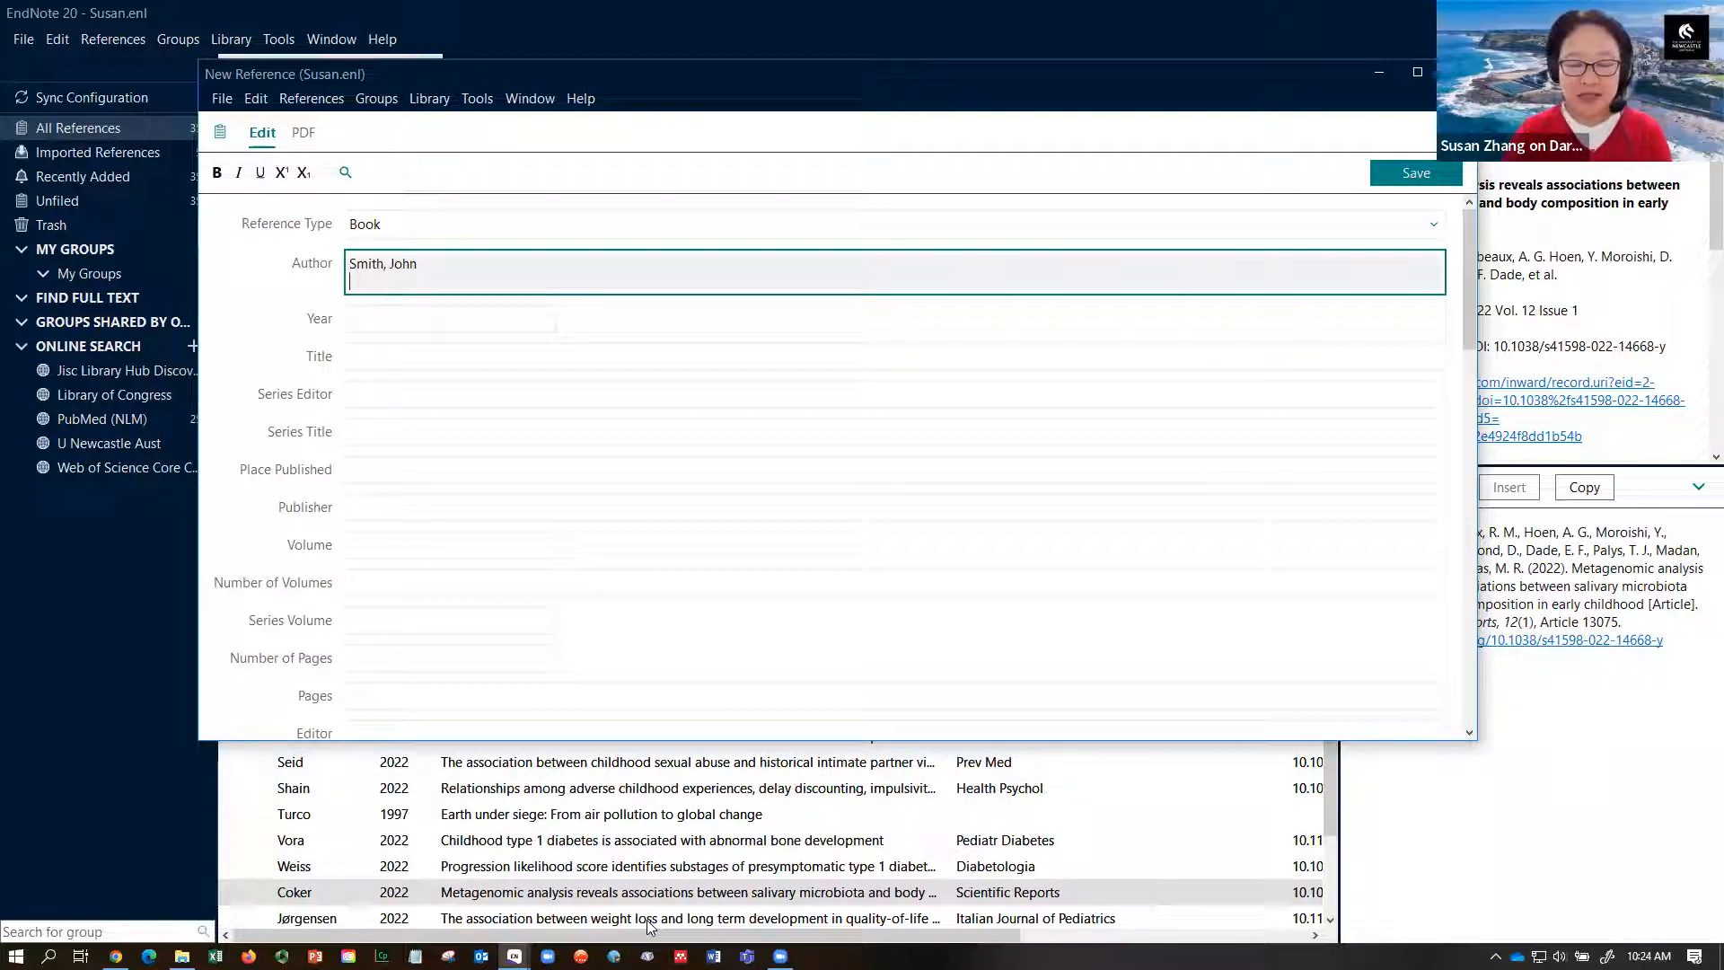
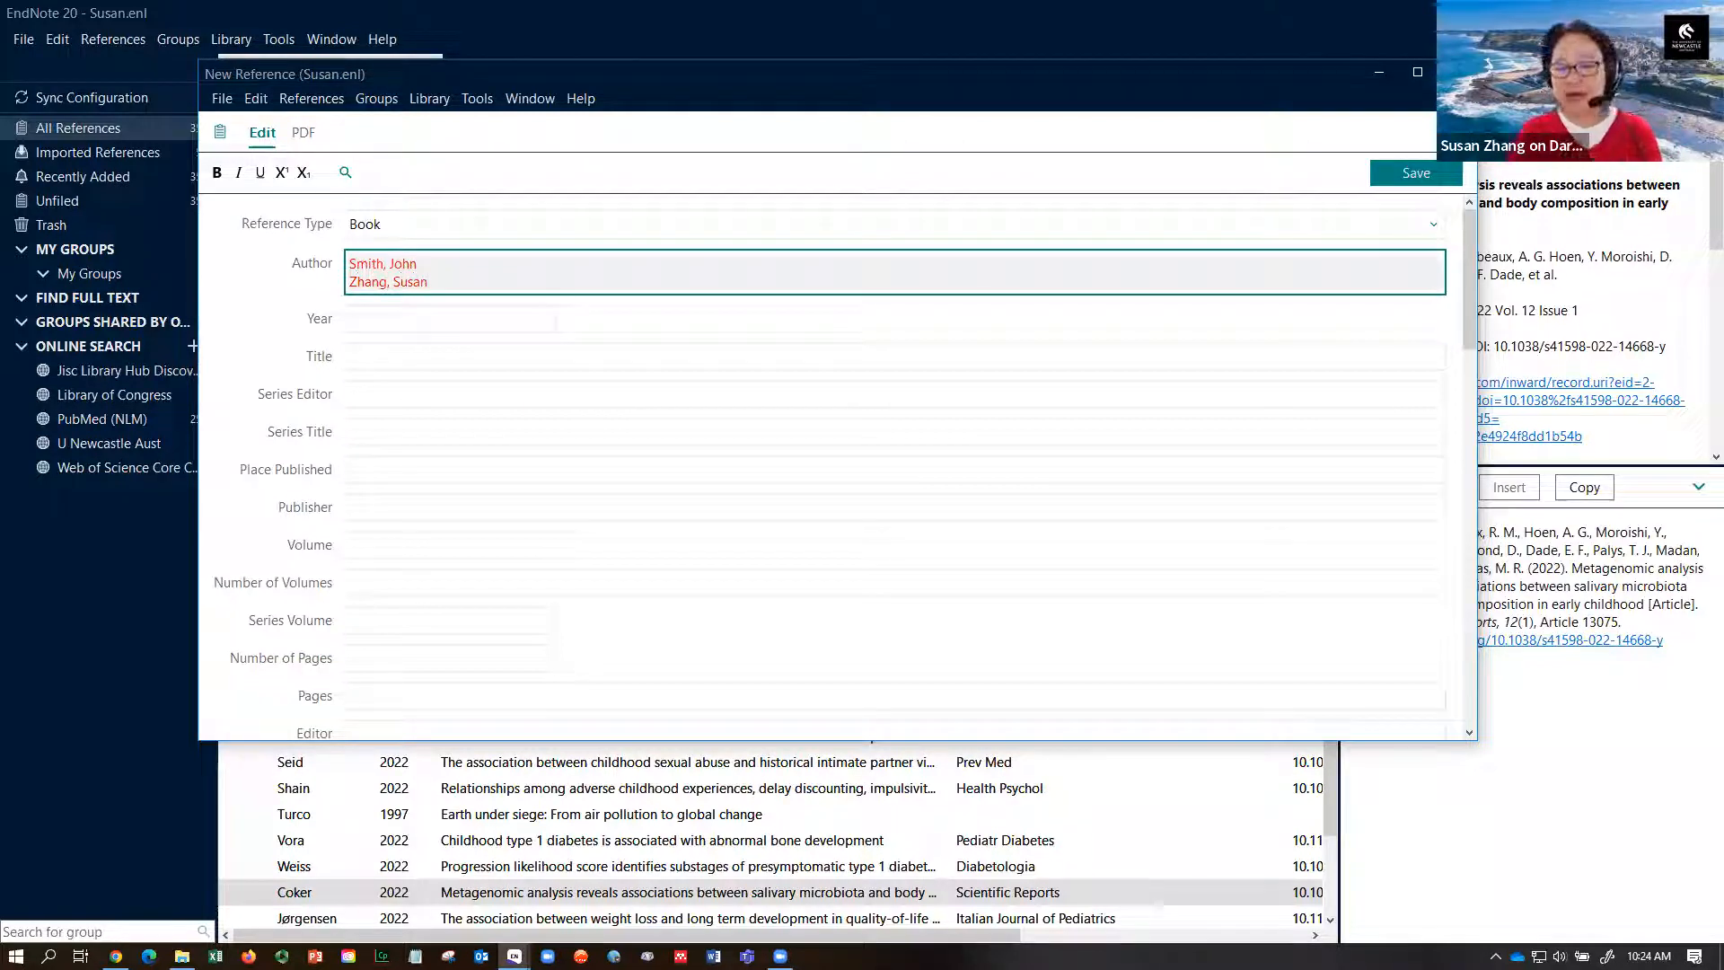
{"action": "key", "text": "Return"}
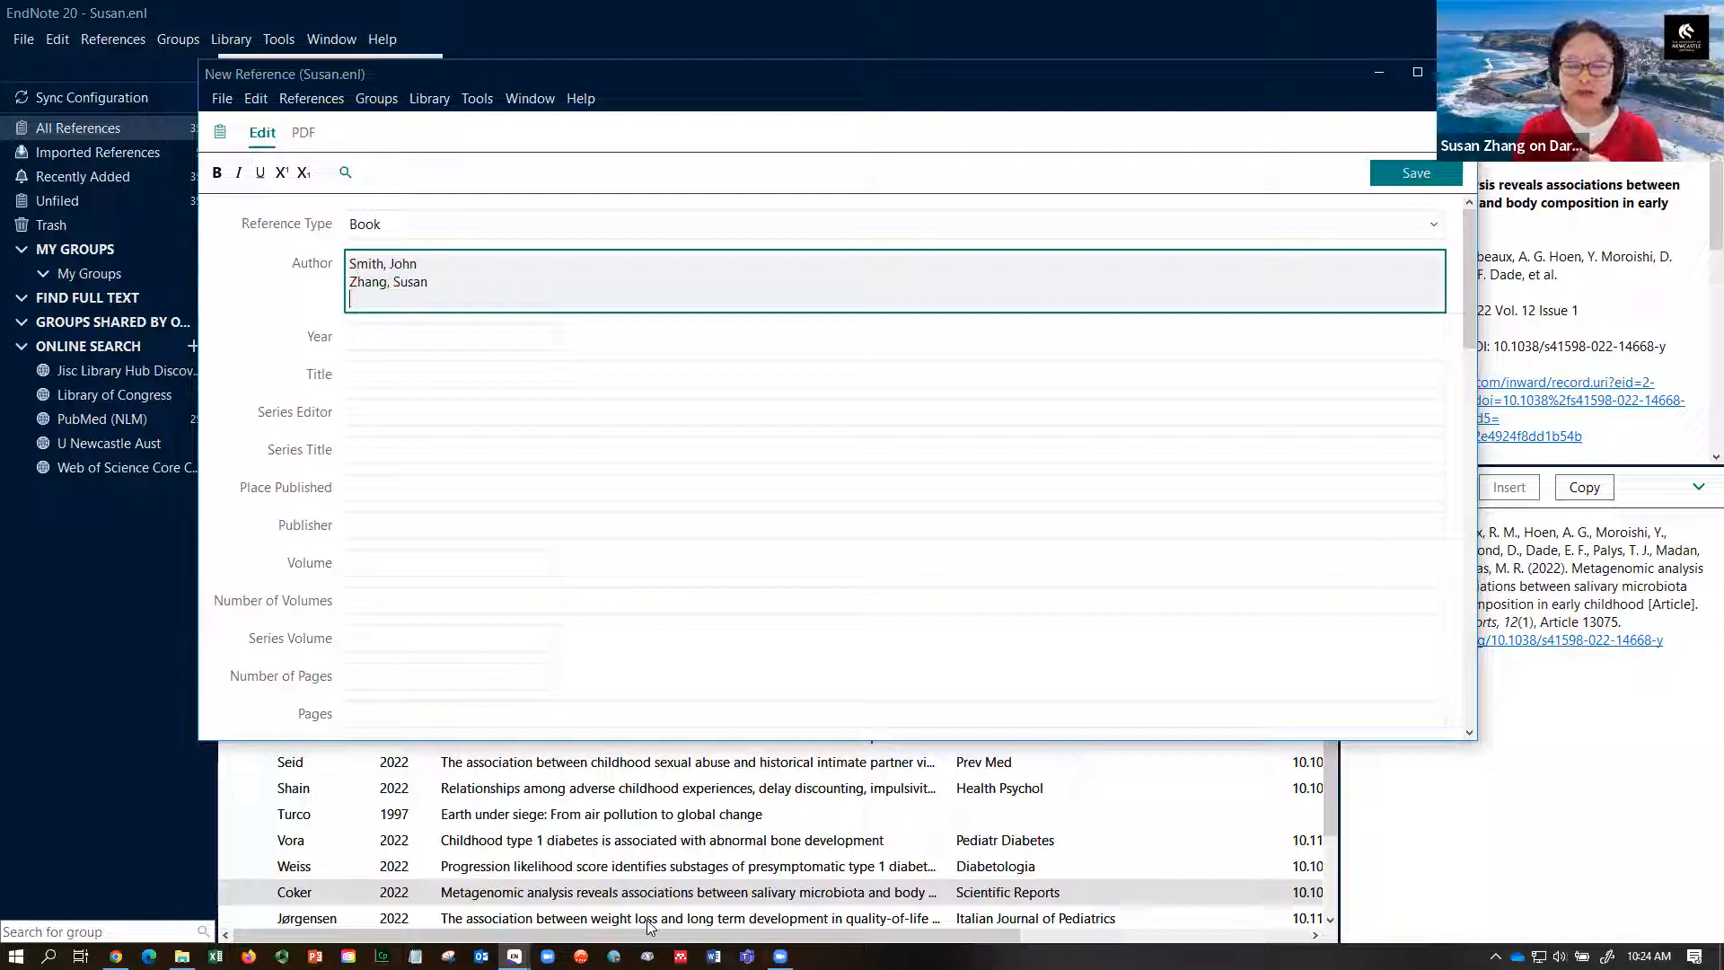
{"action": "type", "text": "Unite"}
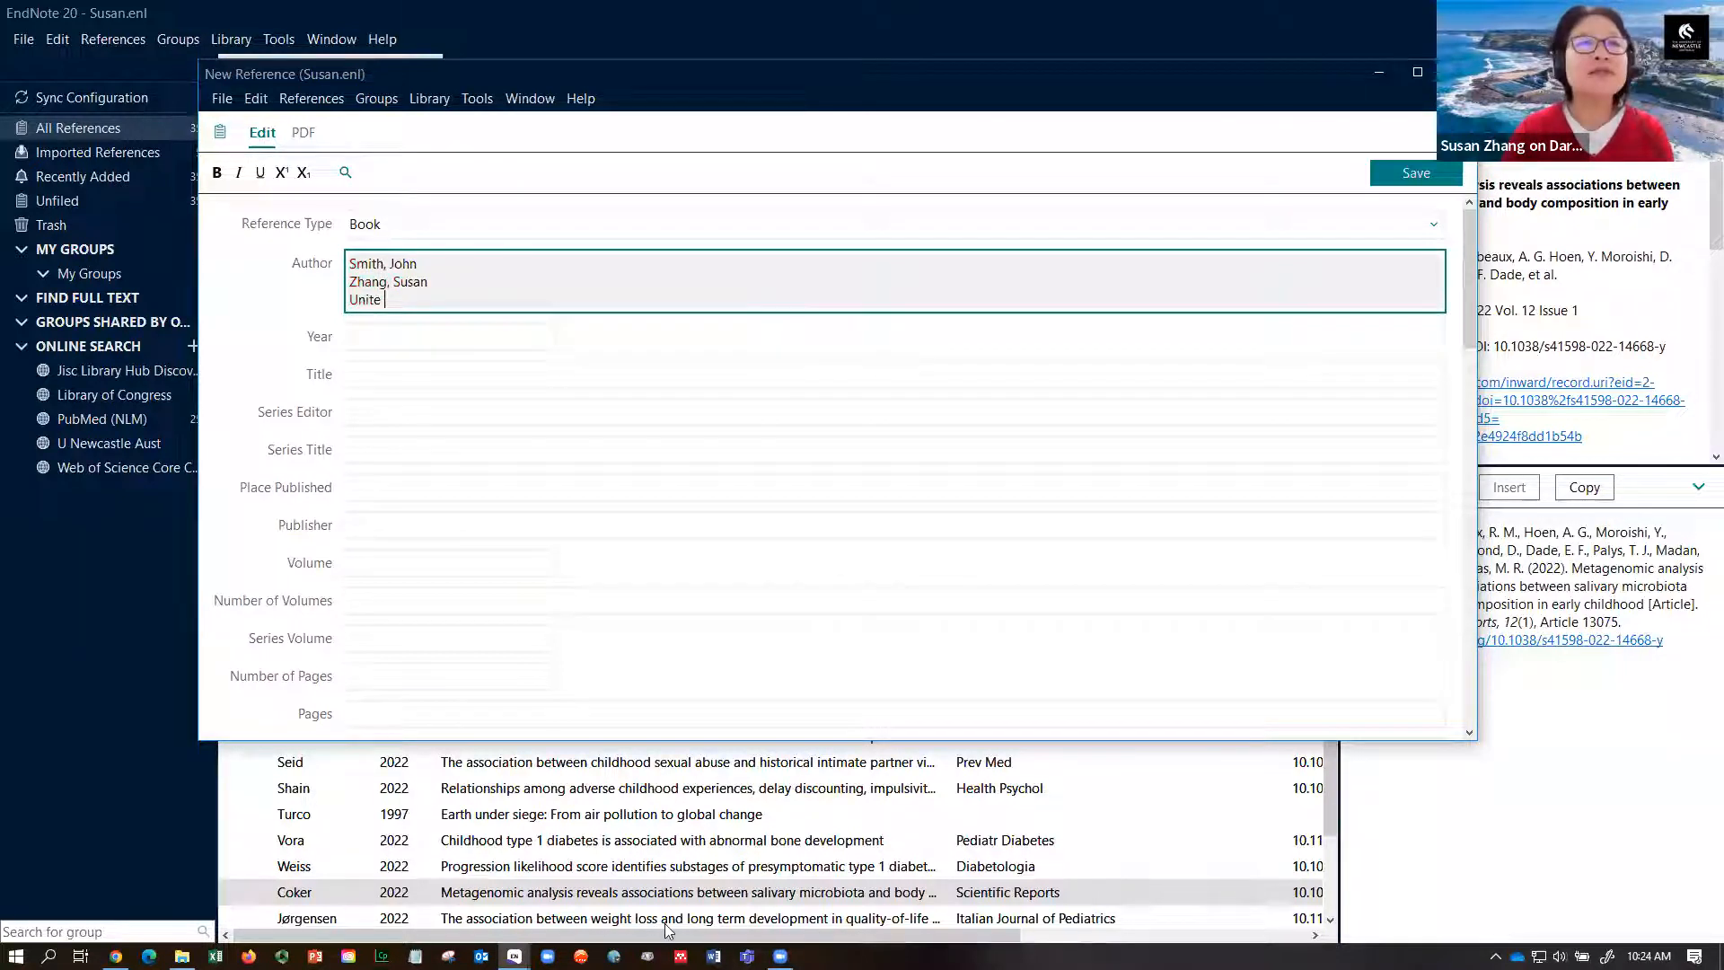
{"action": "type", "text": "d Nat"}
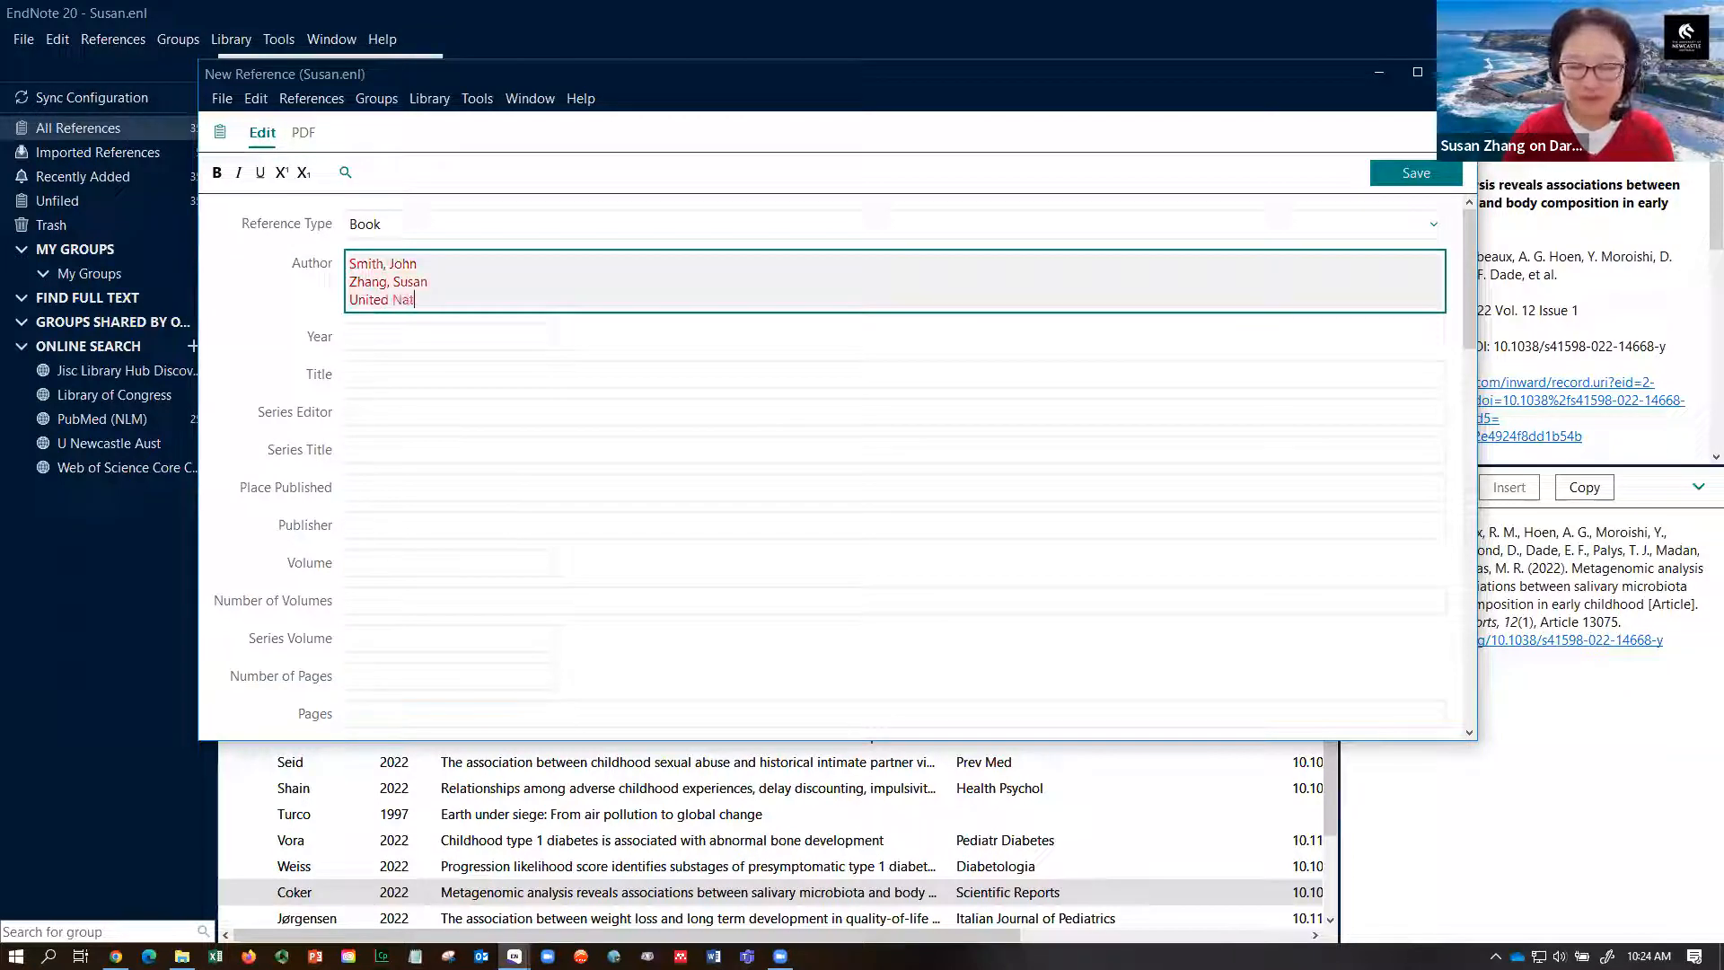
{"action": "type", "text": "ionas"}
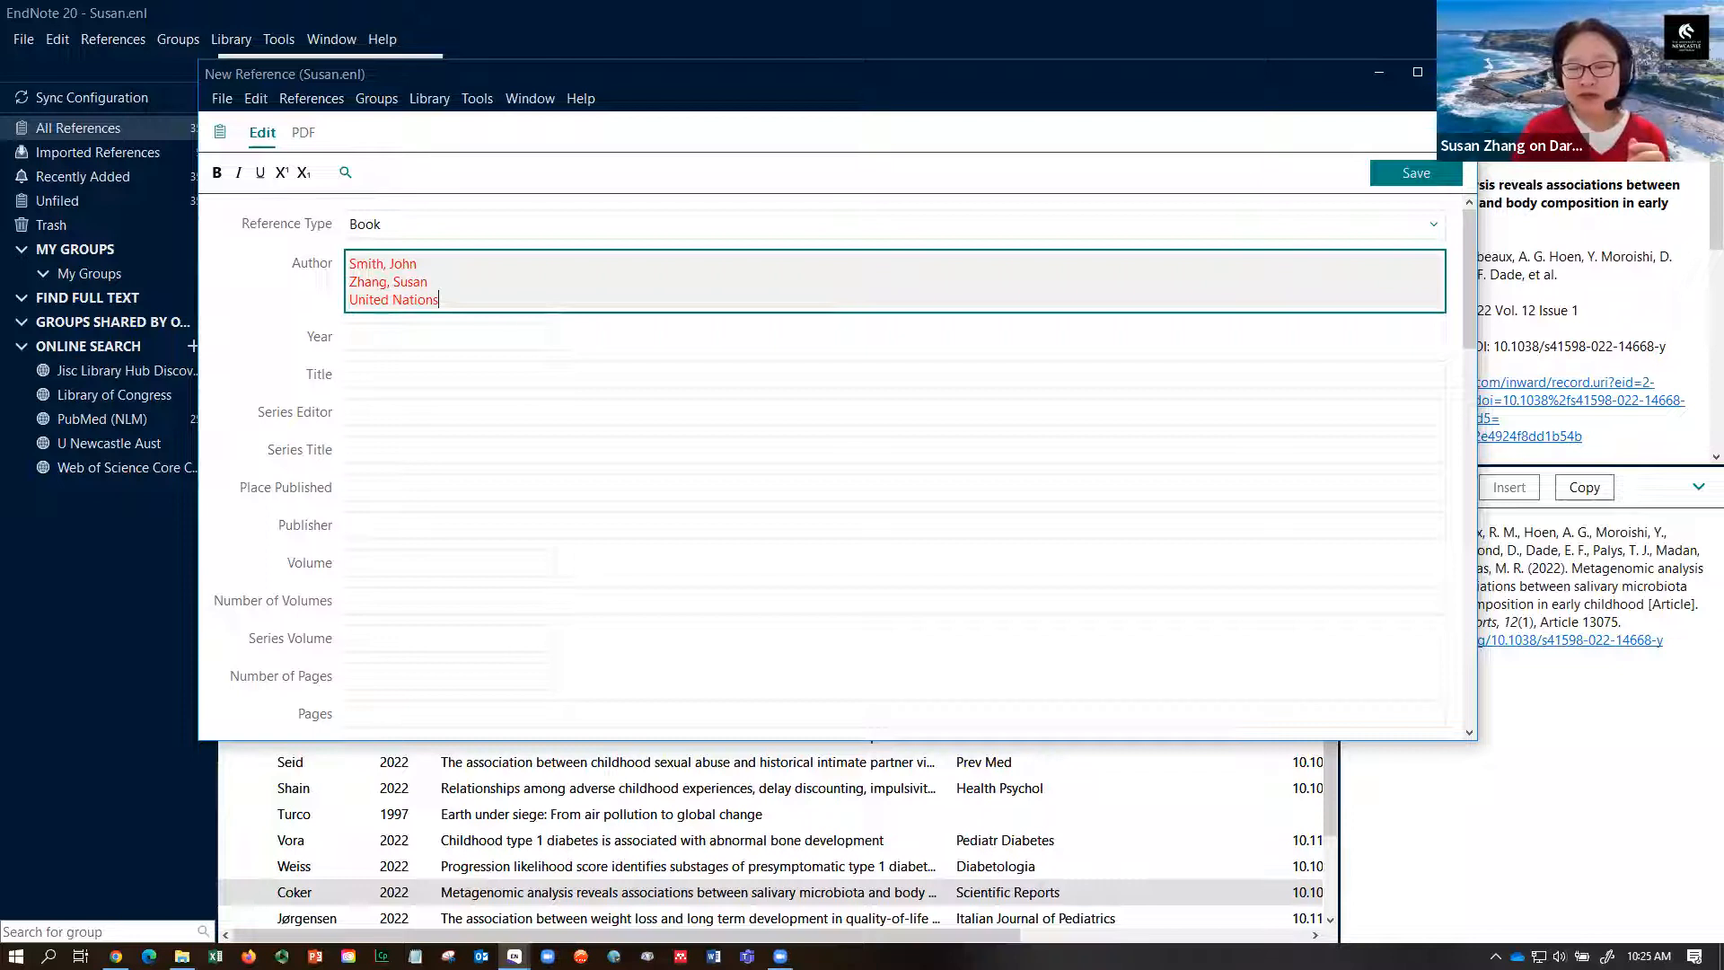
{"action": "type", "text": ","}
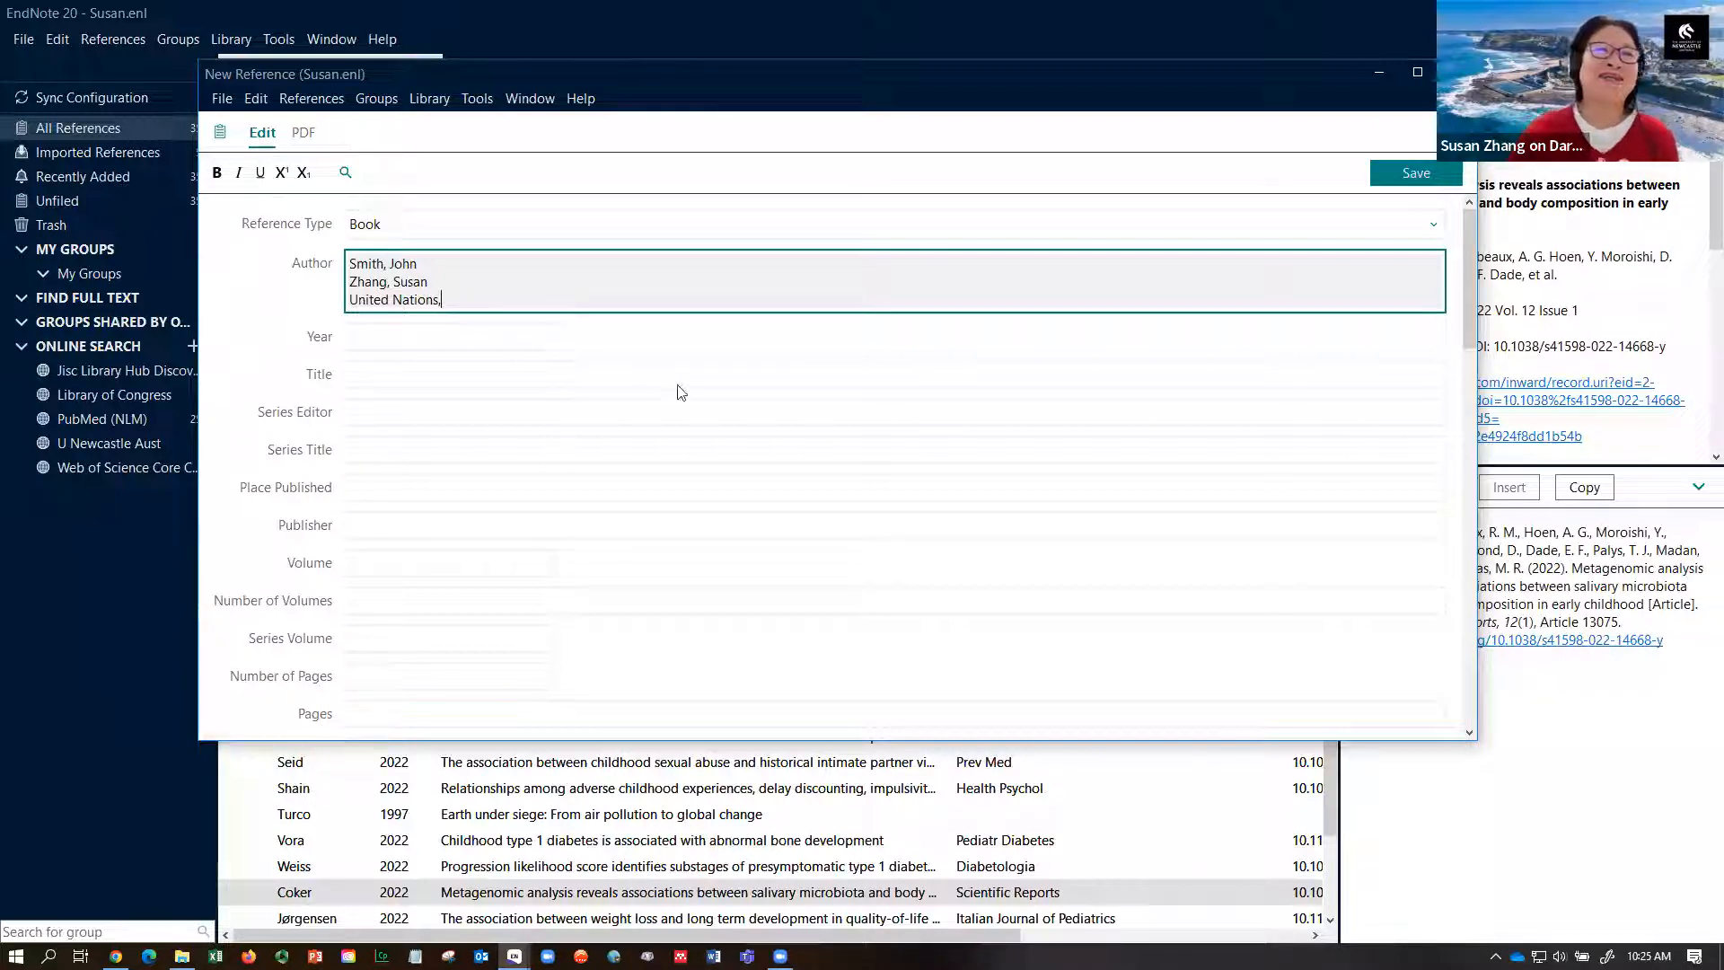
- Enter year 2022 and title 'Using EndNote' on the new book reference
{"action": "left_click", "coordinate": [515, 340]}
{"action": "type", "text": "2022"}
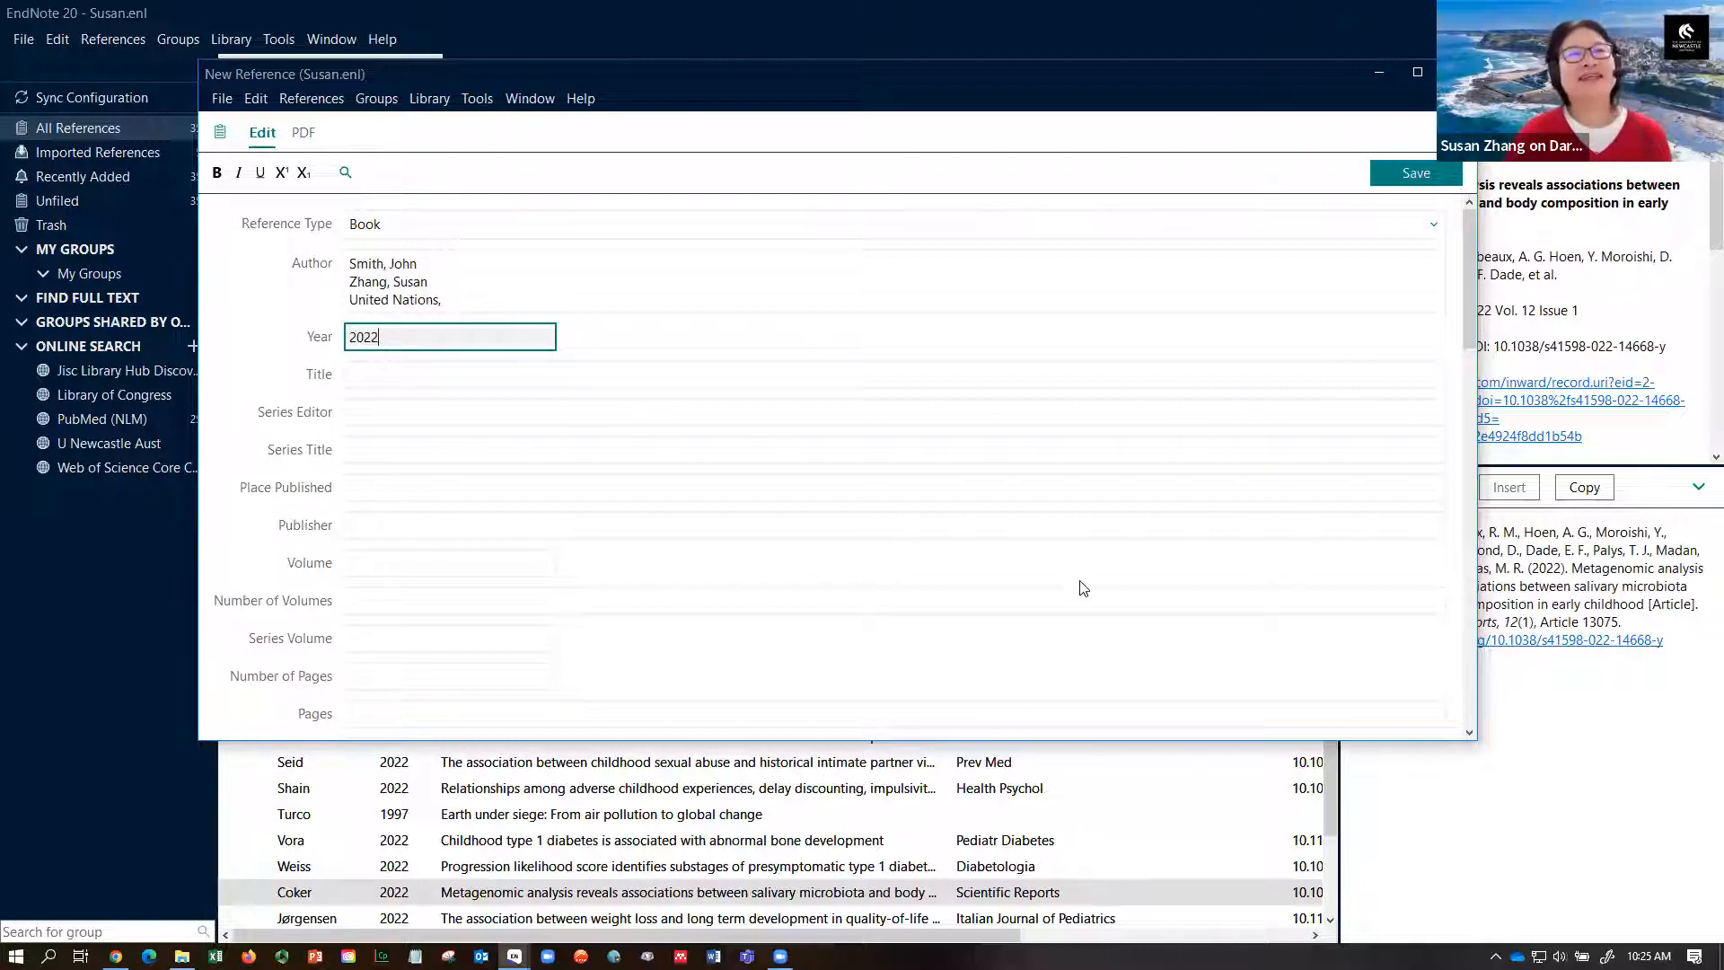
{"action": "left_click", "coordinate": [913, 377]}
{"action": "type", "text": "Using EndNote"}
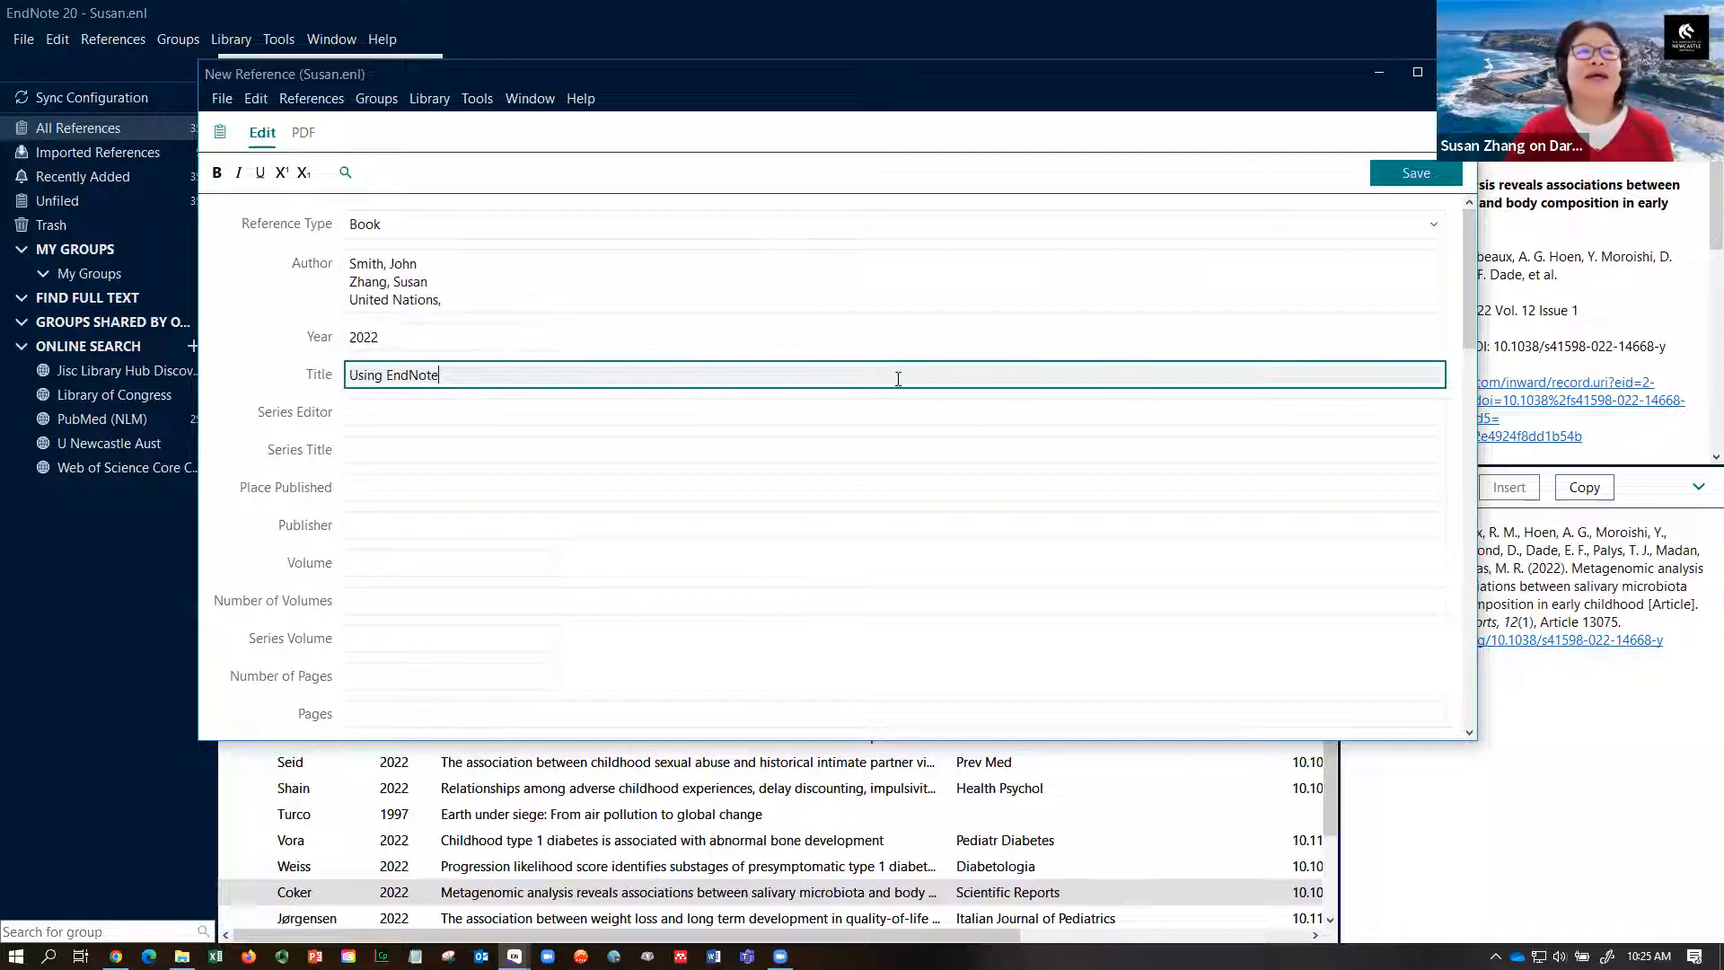
- Add place Ourimbah and publisher UON Library, then save and minimize the reference
{"action": "left_click", "coordinate": [564, 484]}
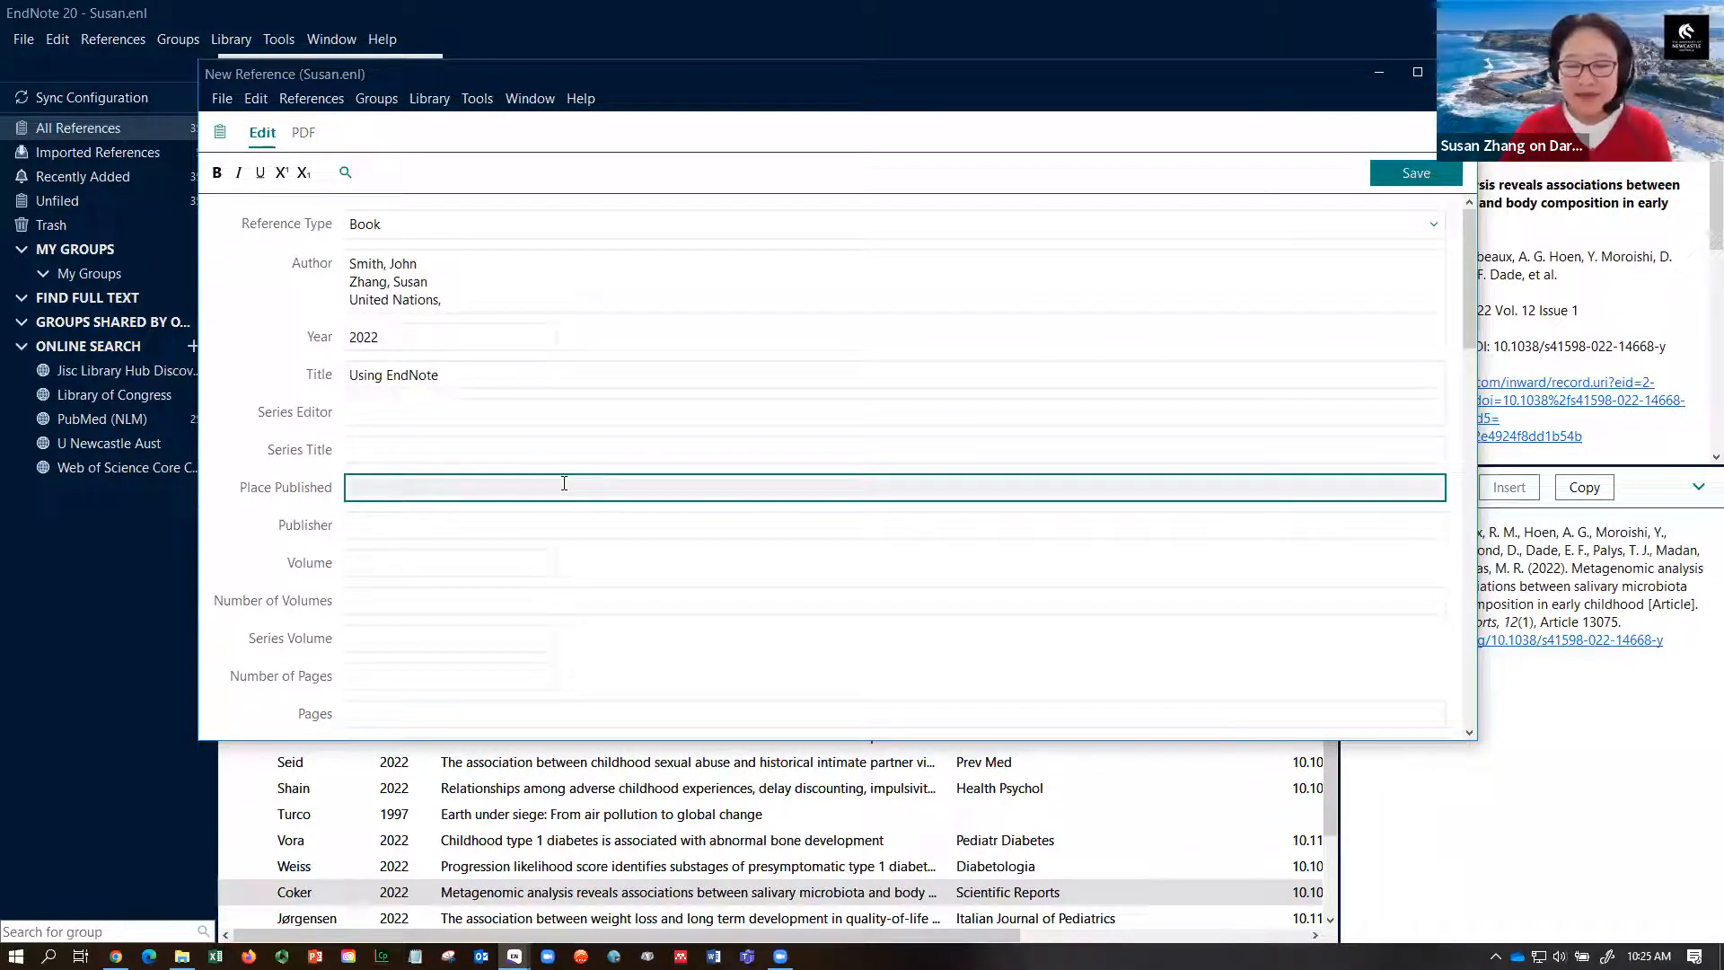
{"action": "type", "text": "Ourimbah"}
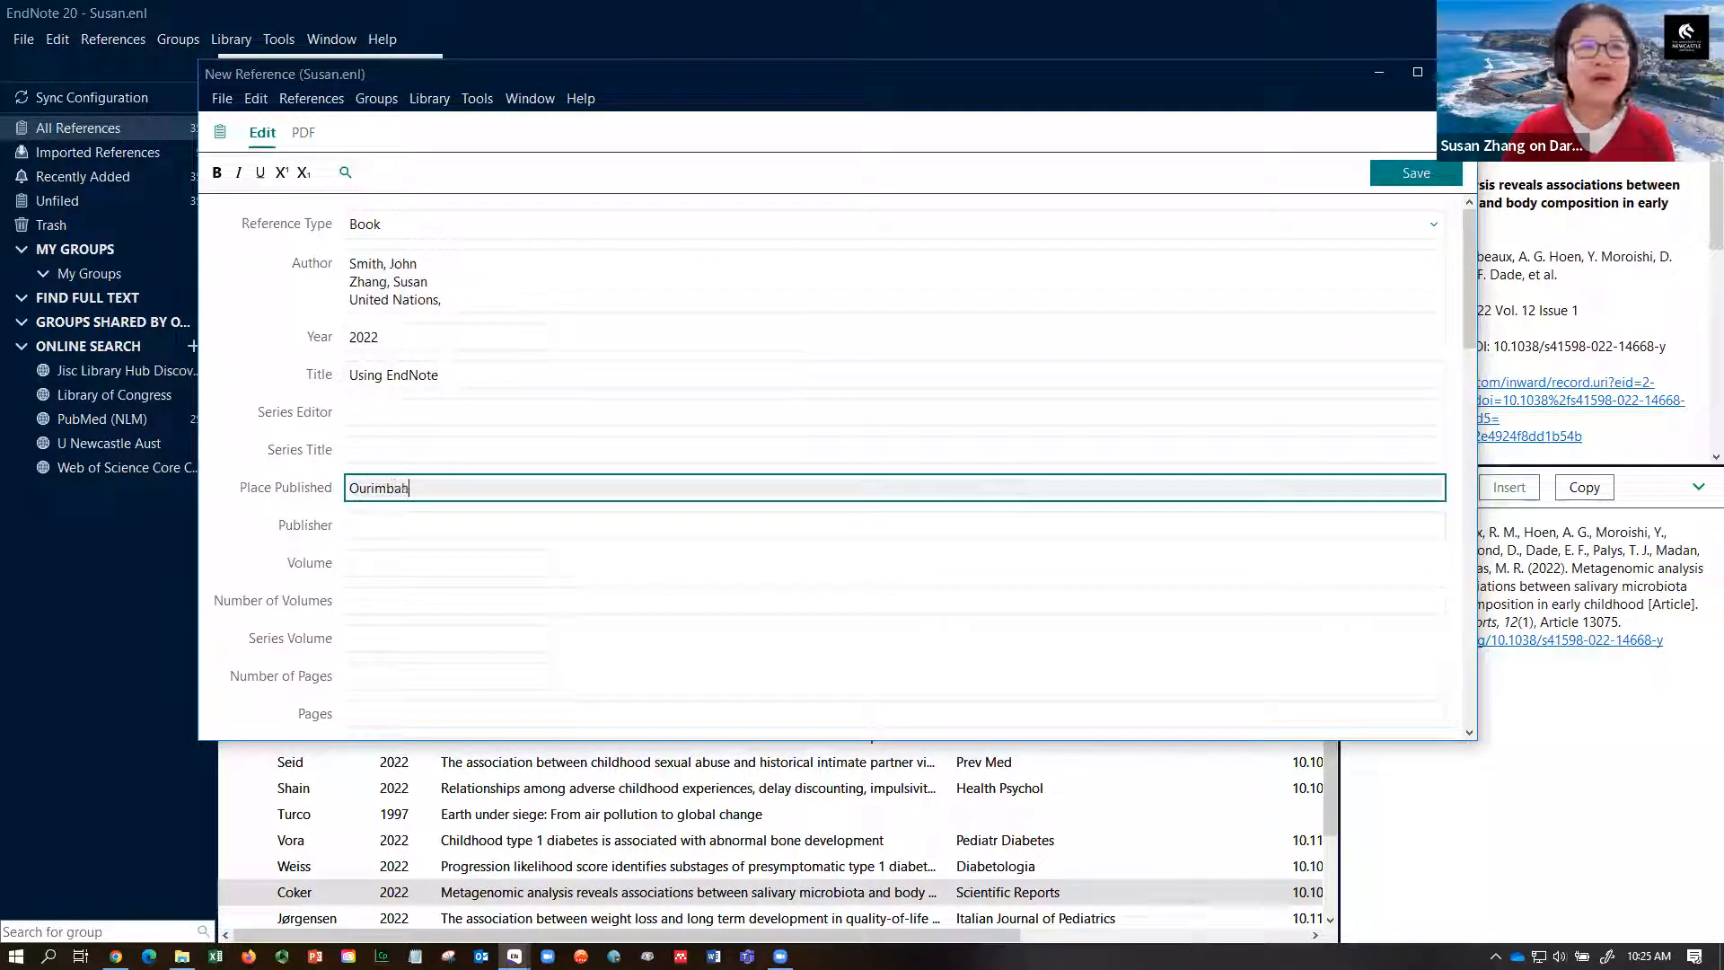
{"action": "left_click", "coordinate": [539, 523]}
{"action": "type", "text": "UO"}
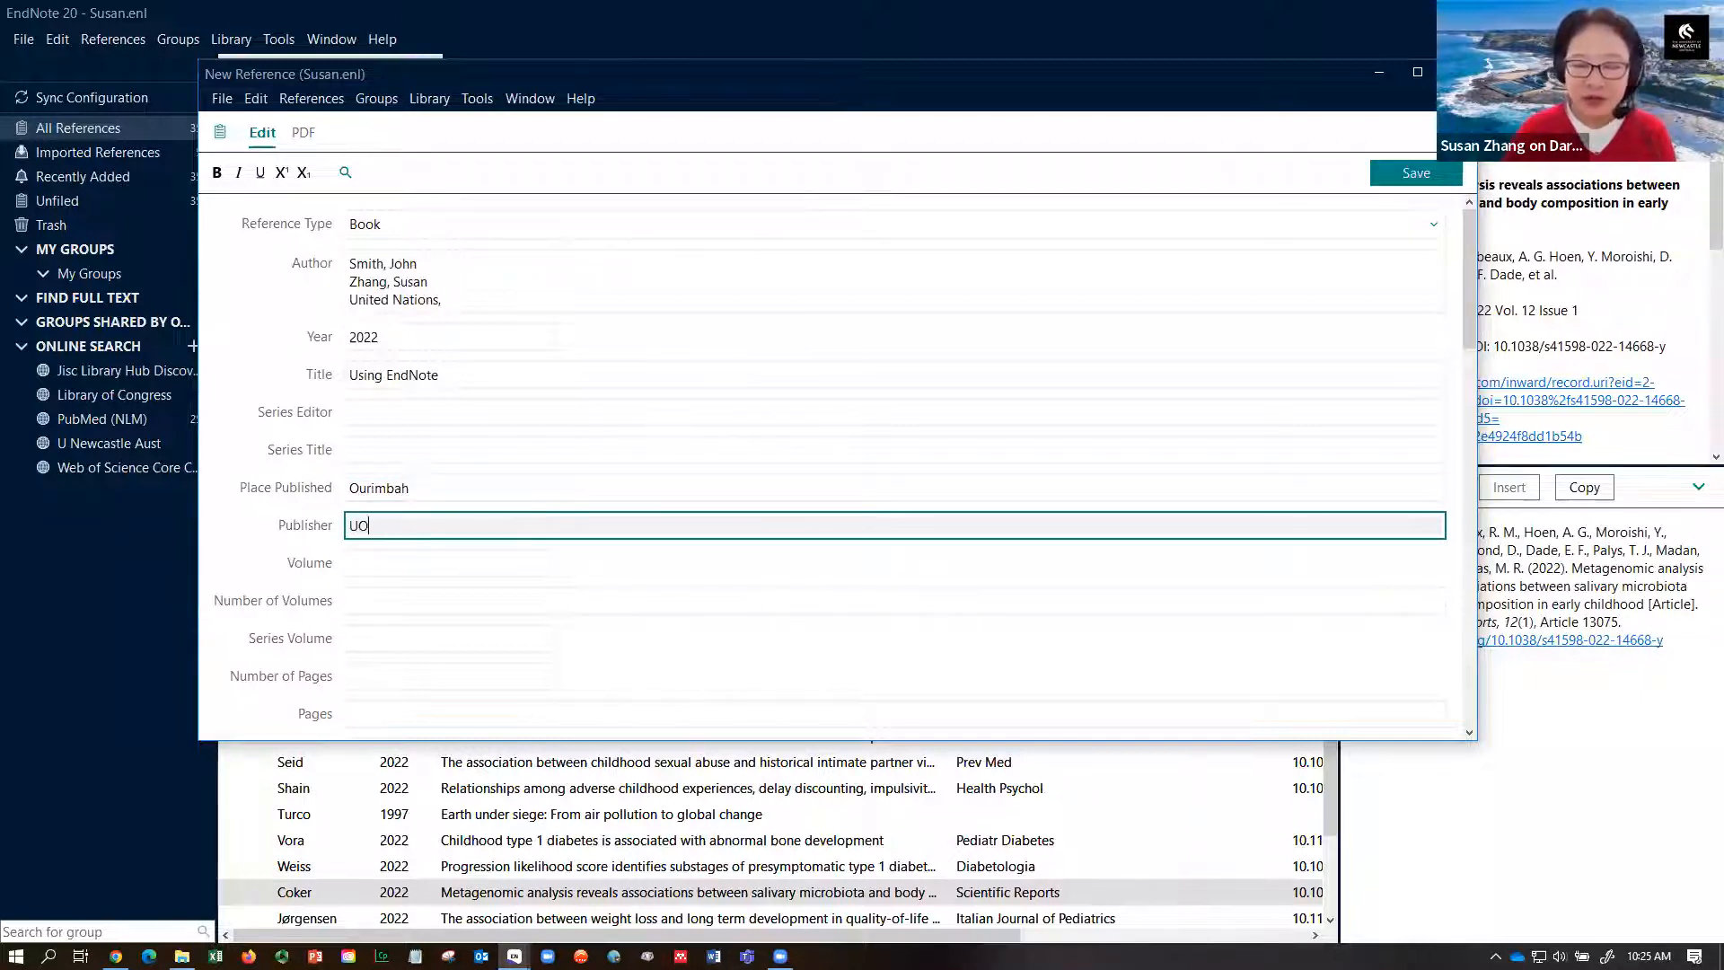
{"action": "type", "text": "N Library"}
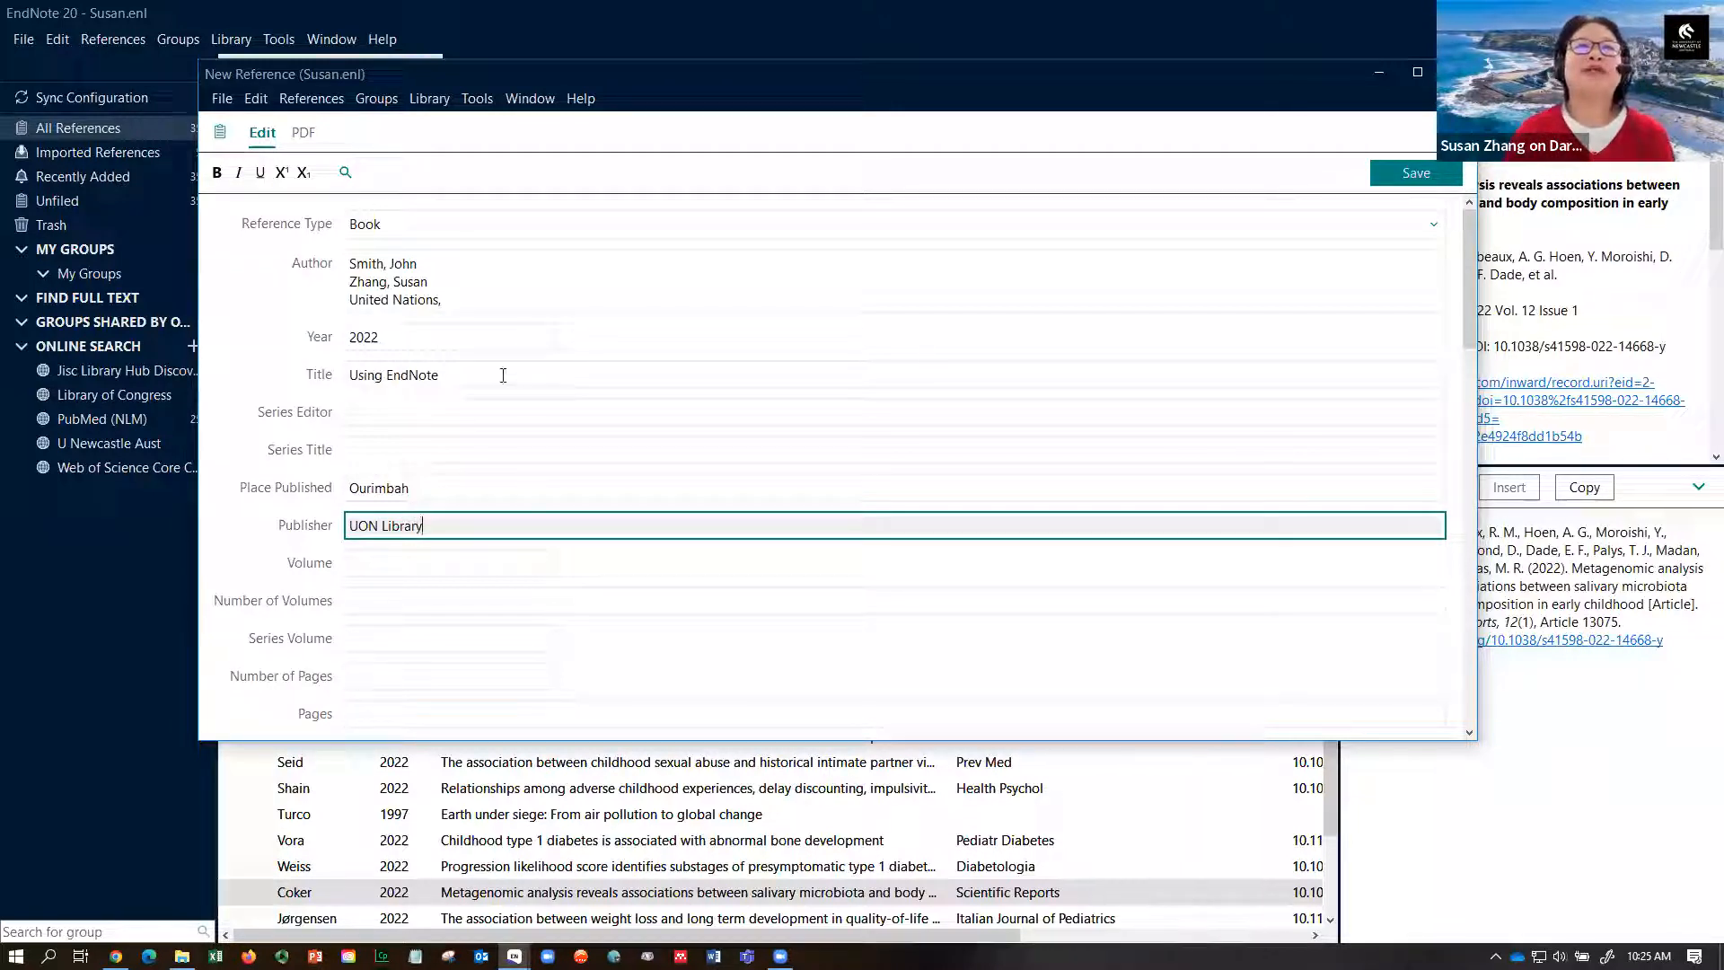
{"action": "left_click", "coordinate": [1414, 172]}
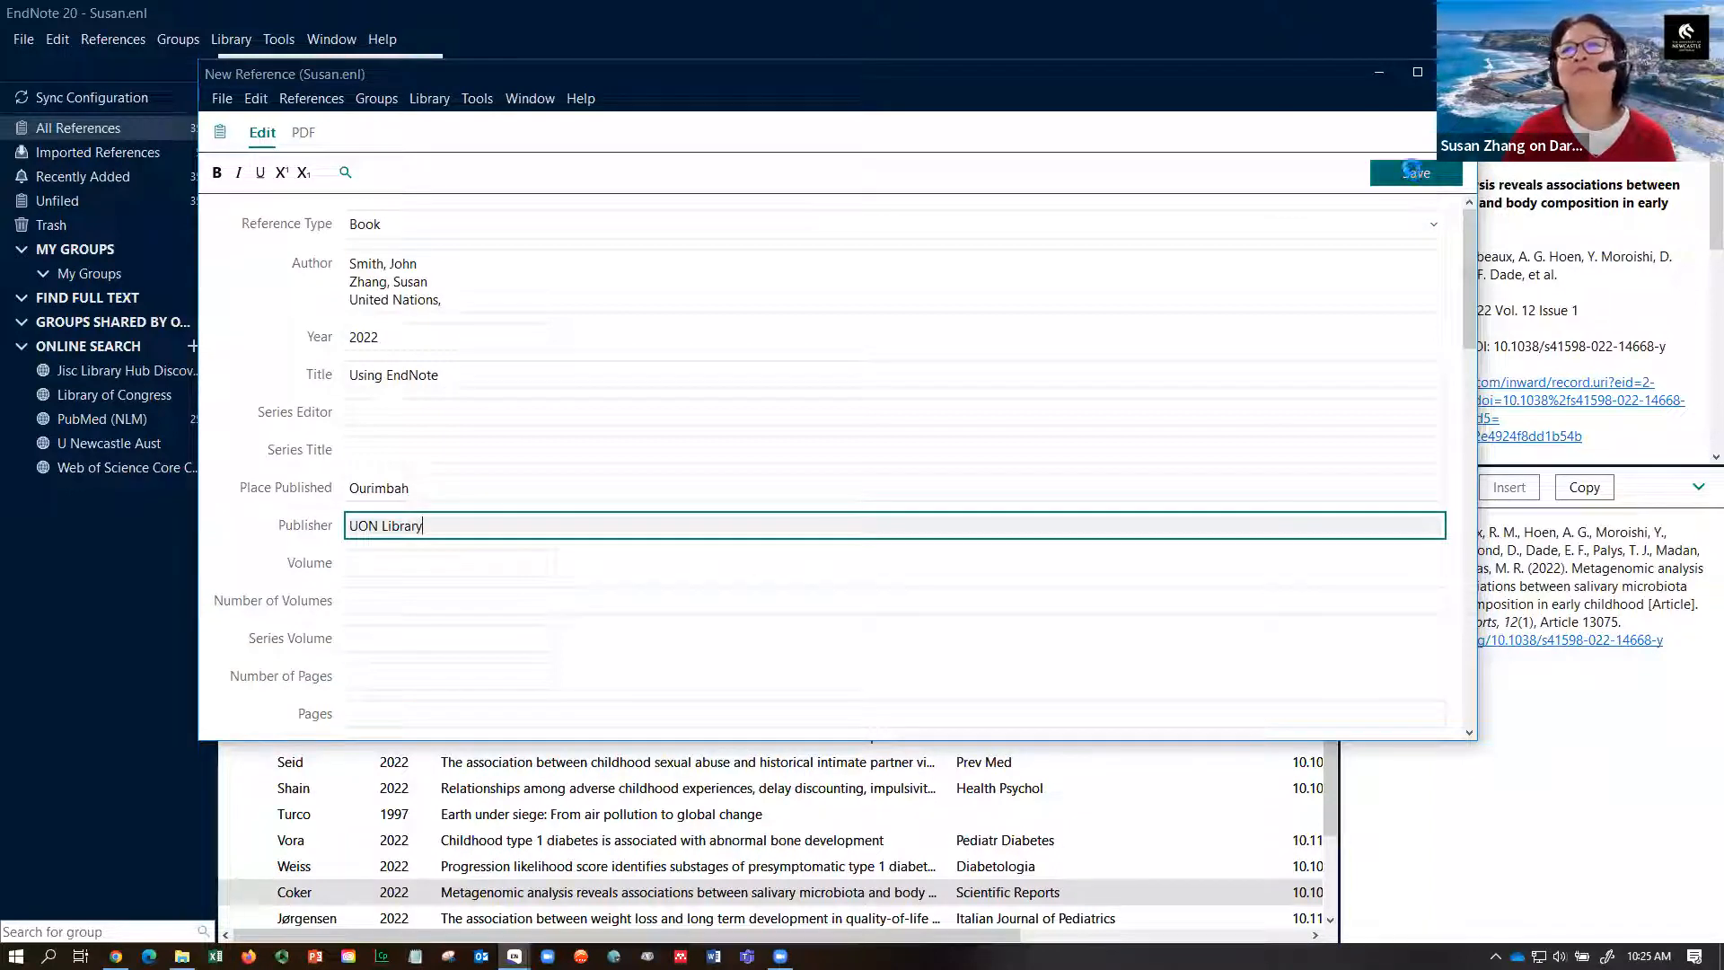
{"action": "left_click", "coordinate": [1381, 78]}
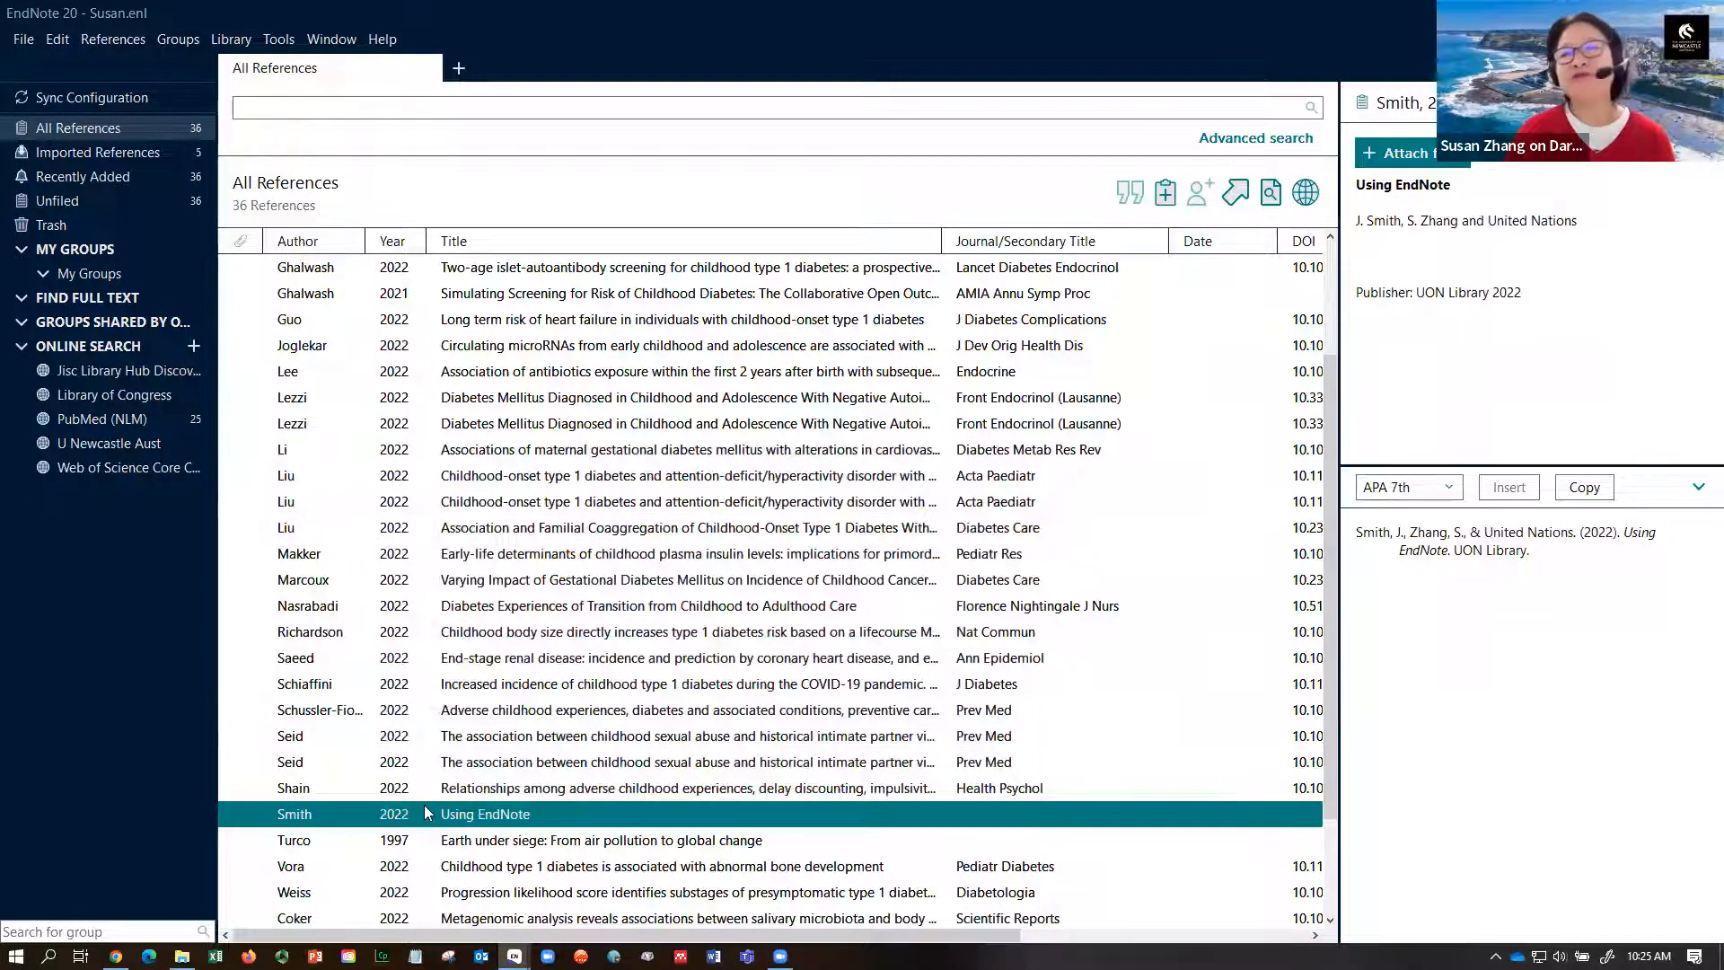
- Resize panes to check the new book's APA 7th citation and expose the DOI column
{"action": "left_click_drag", "start_coordinate": [1339, 609], "coordinate": [944, 499]}
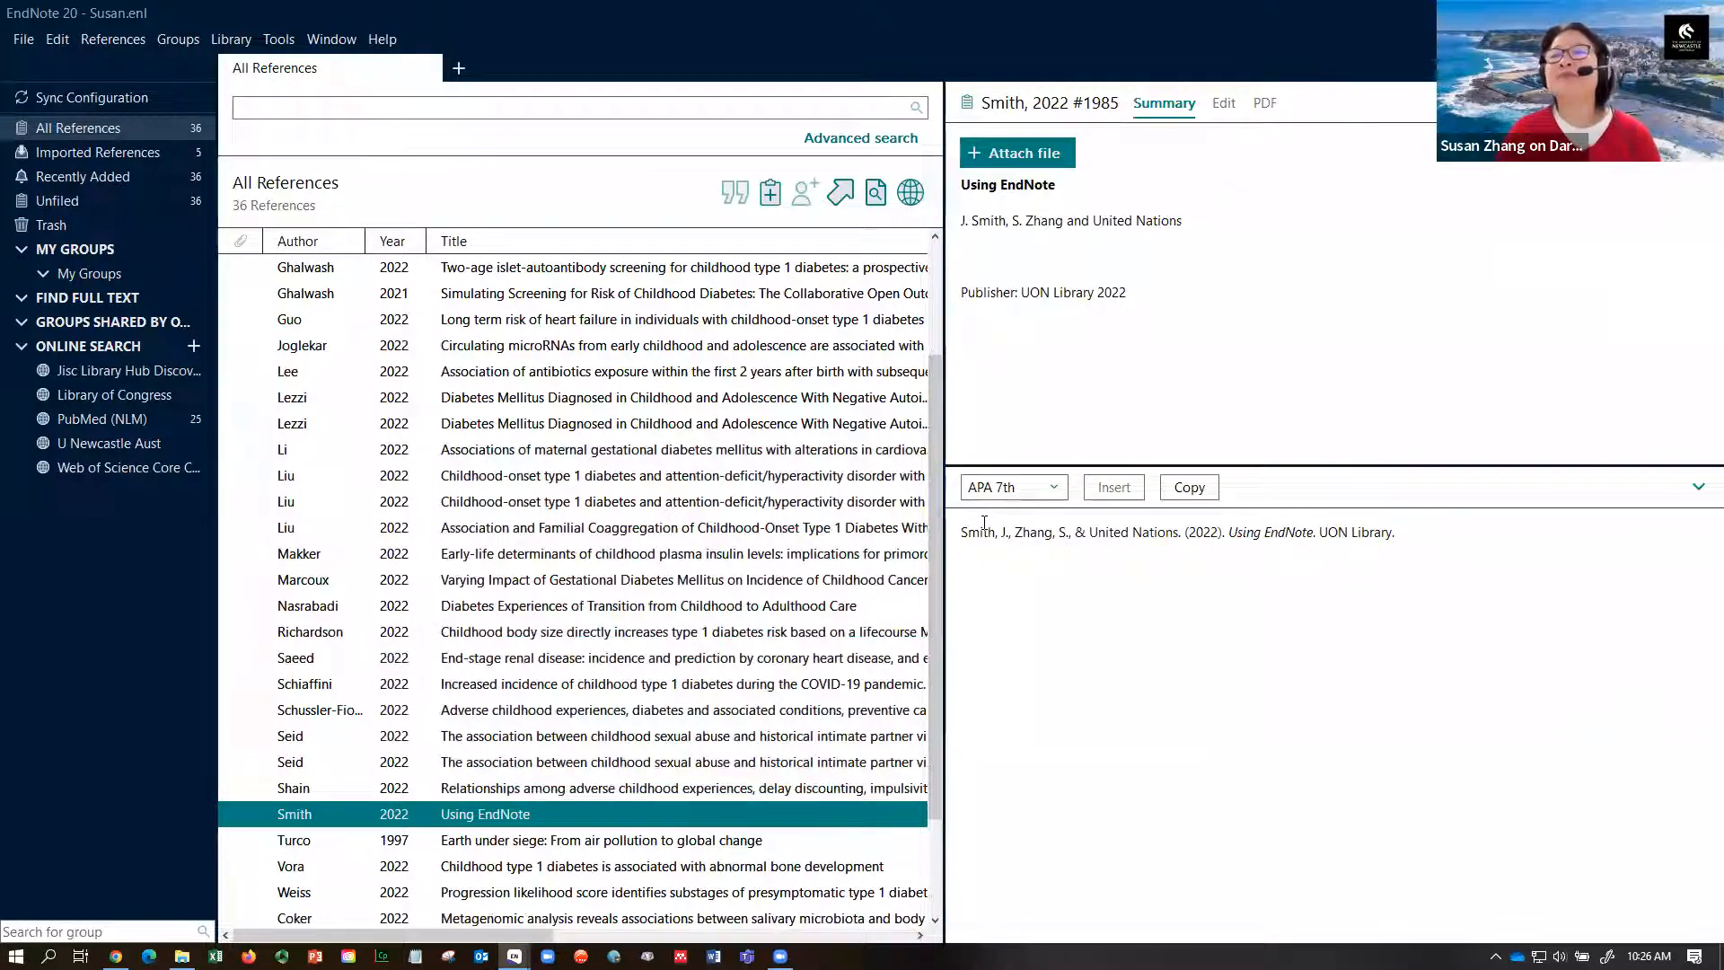
{"action": "left_click_drag", "start_coordinate": [961, 533], "coordinate": [1372, 539]}
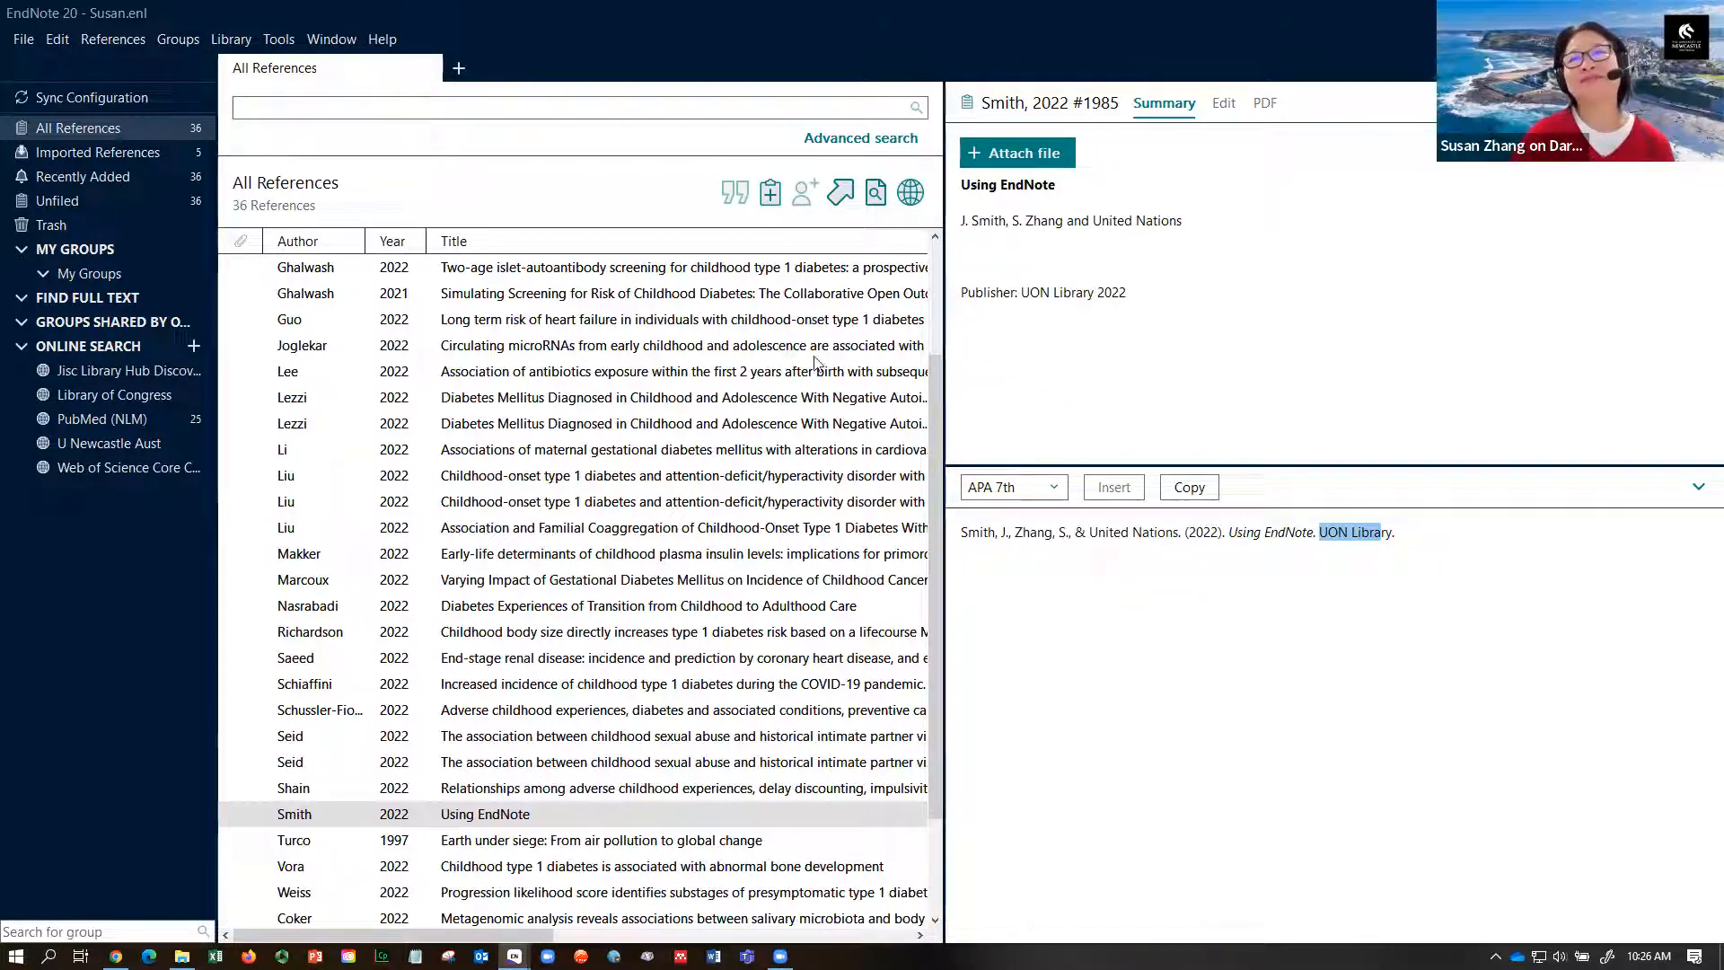
{"action": "left_click_drag", "start_coordinate": [943, 412], "coordinate": [1242, 416]}
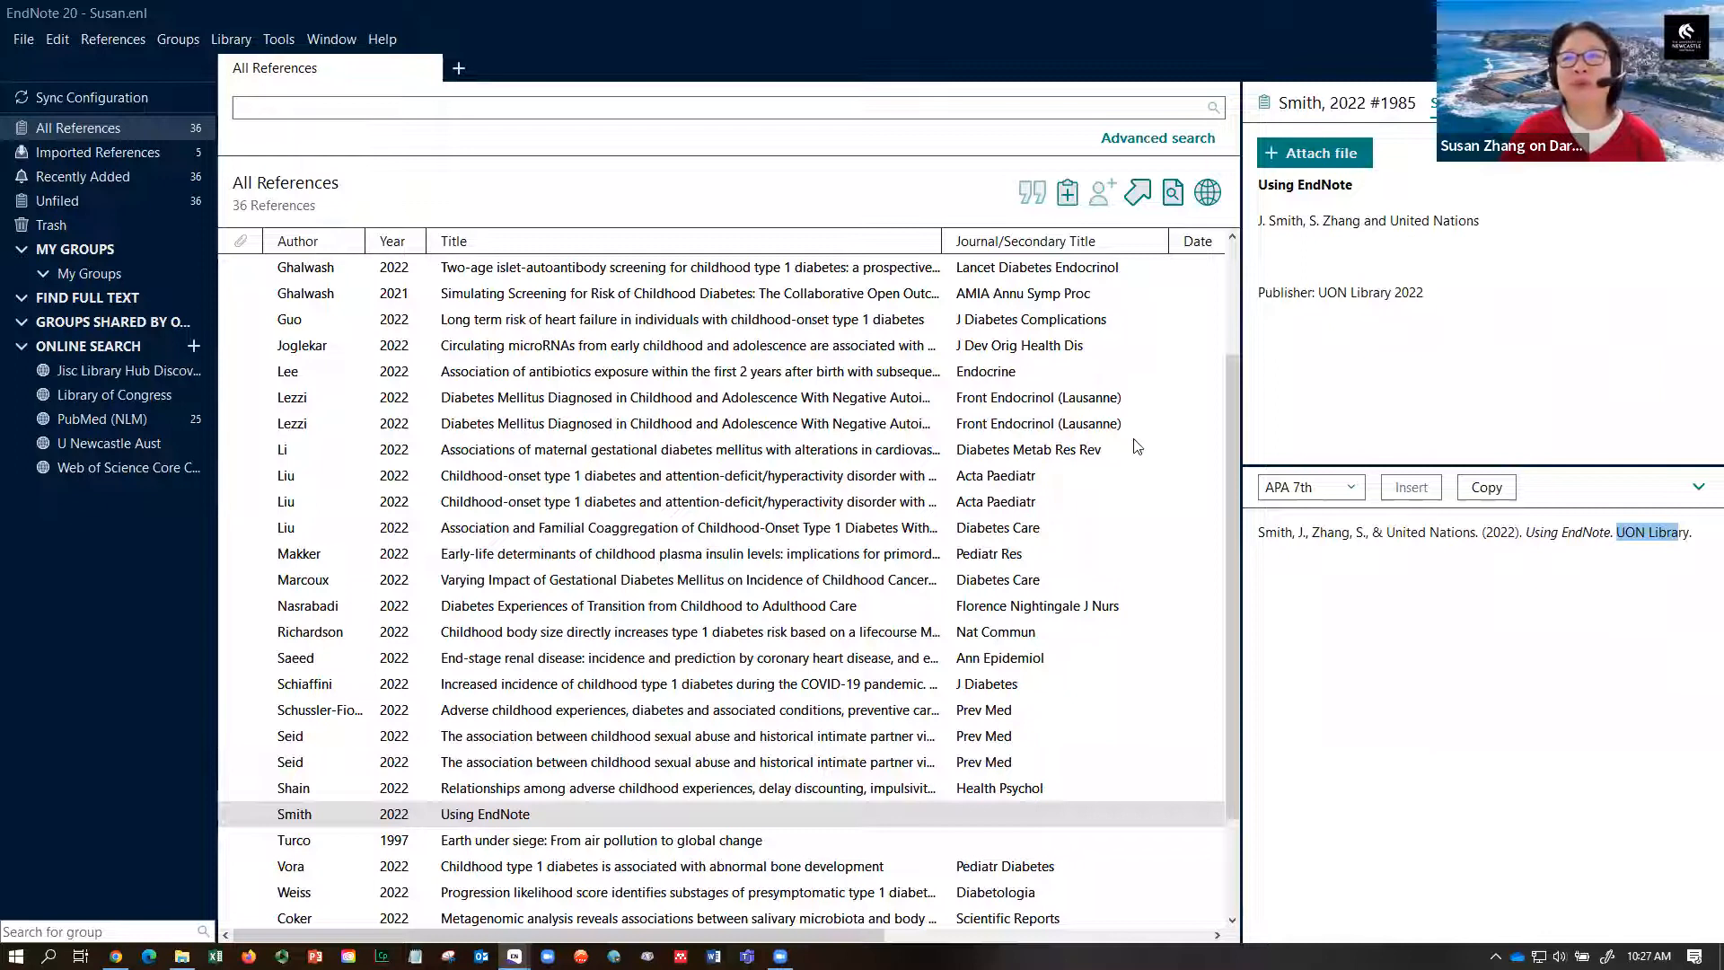
{"action": "left_click_drag", "start_coordinate": [1245, 401], "coordinate": [1387, 402]}
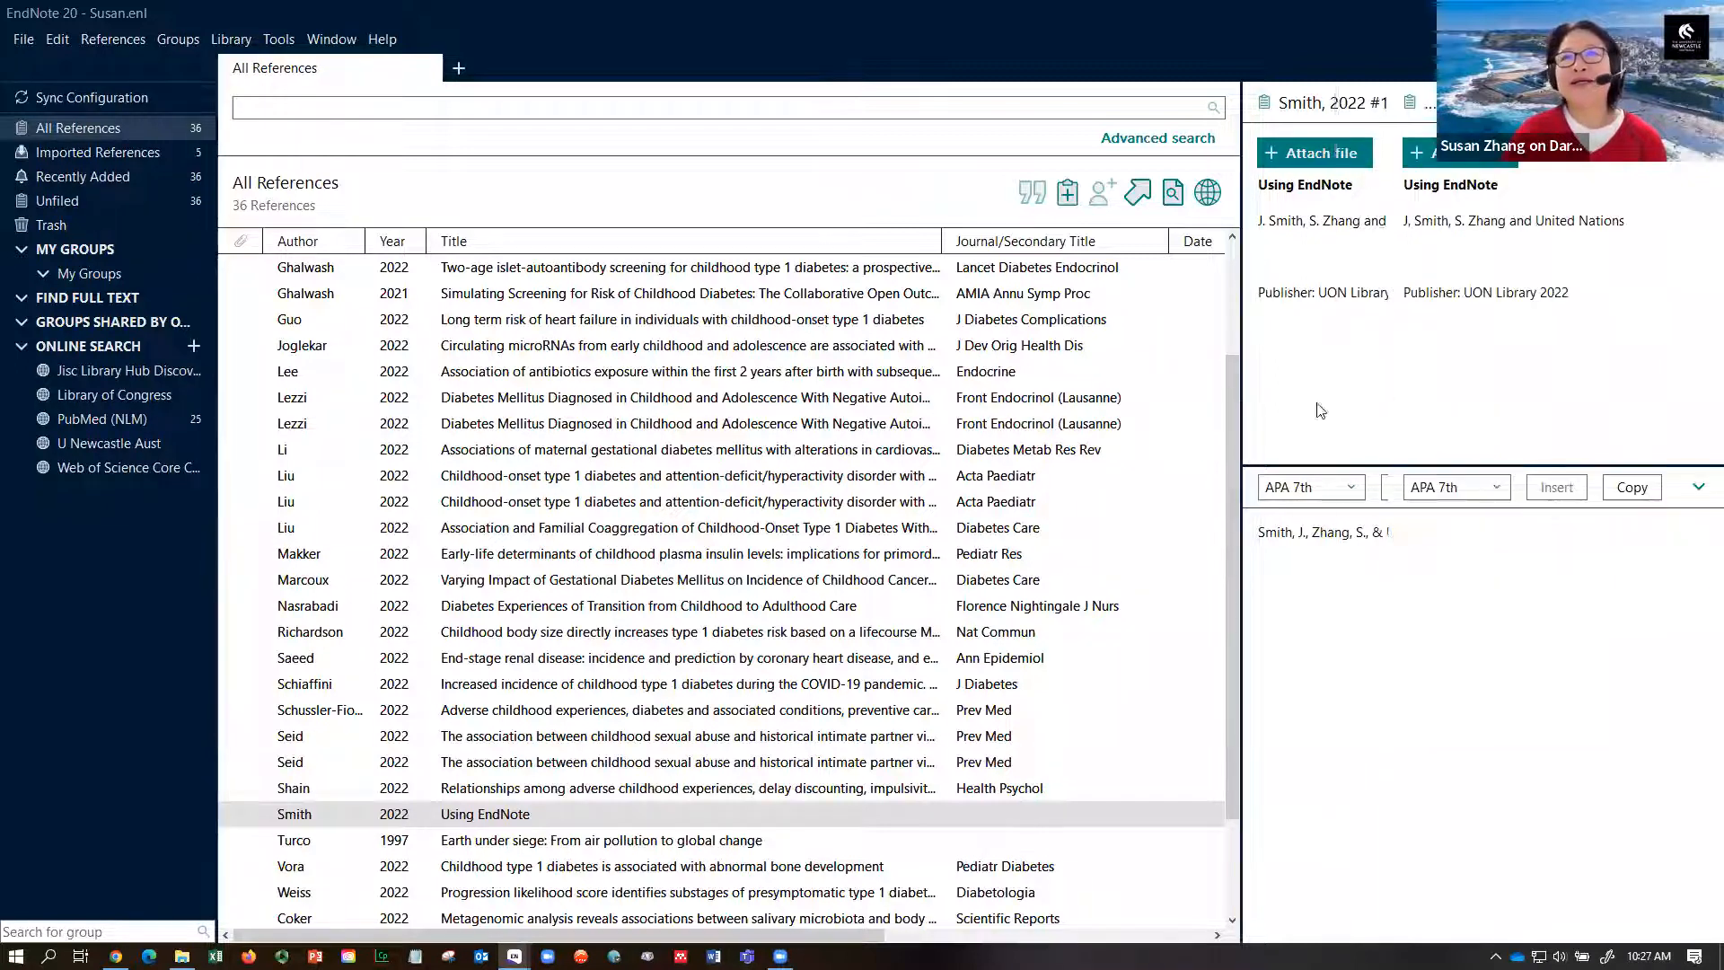
- Select every reference with Ctrl+A and open the Find Full Text preferences
{"action": "left_click", "coordinate": [958, 451]}
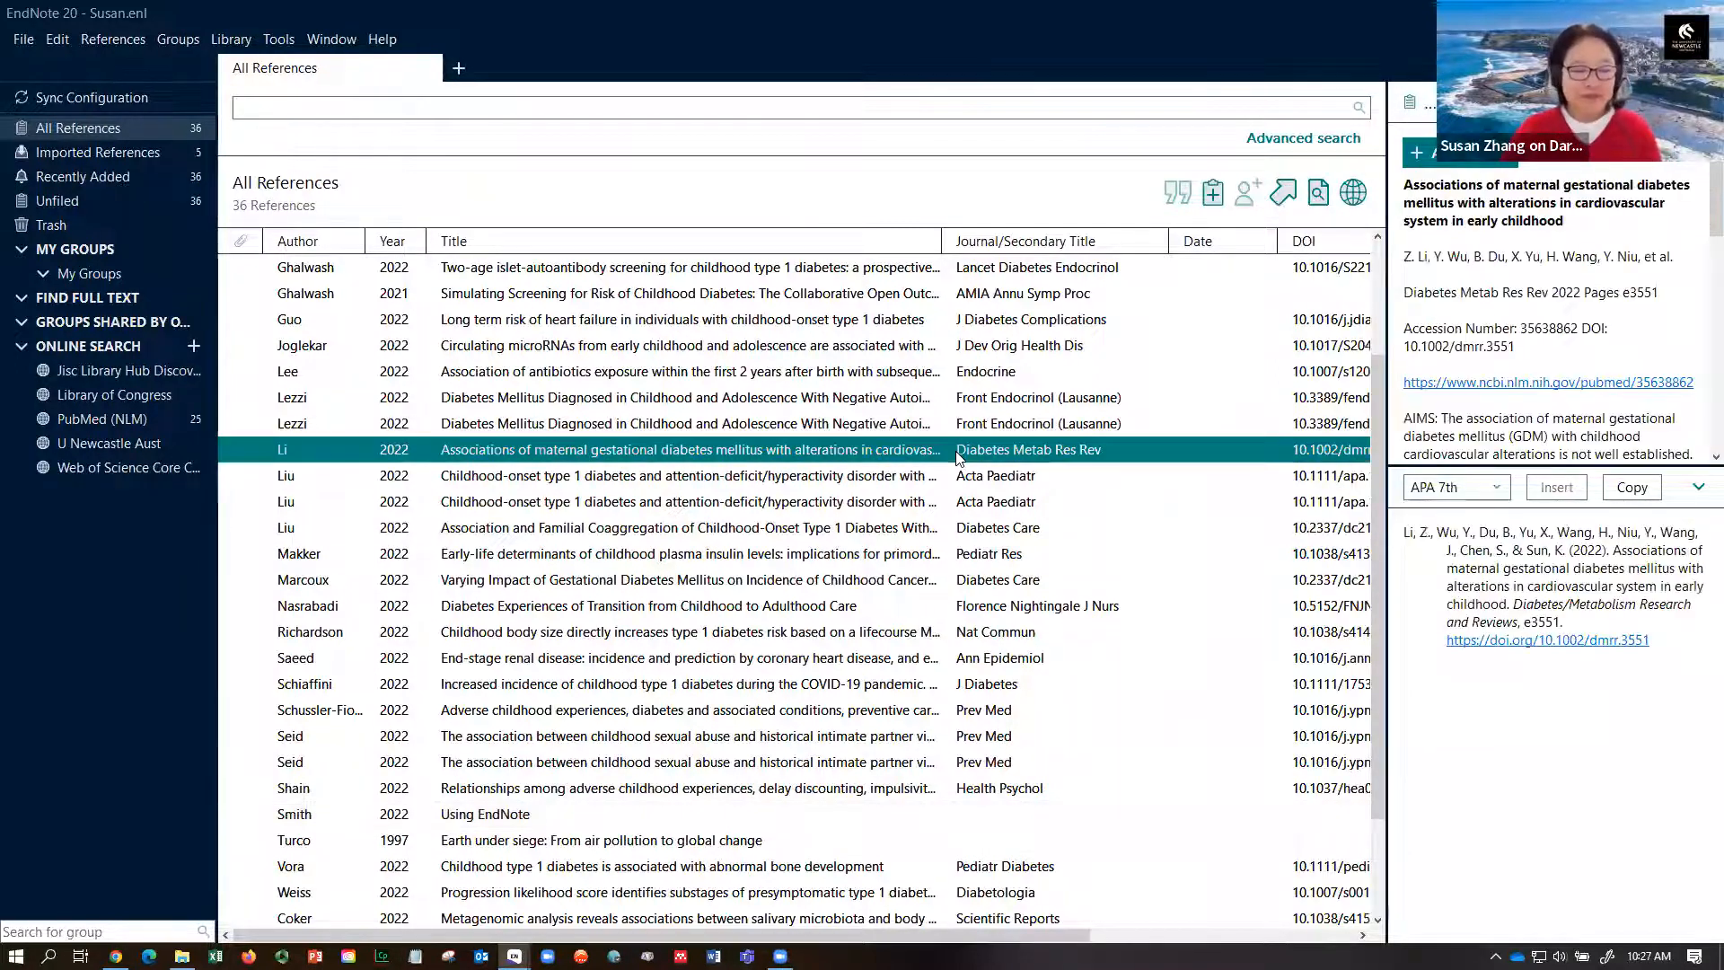
{"action": "key", "text": "ctrl+a"}
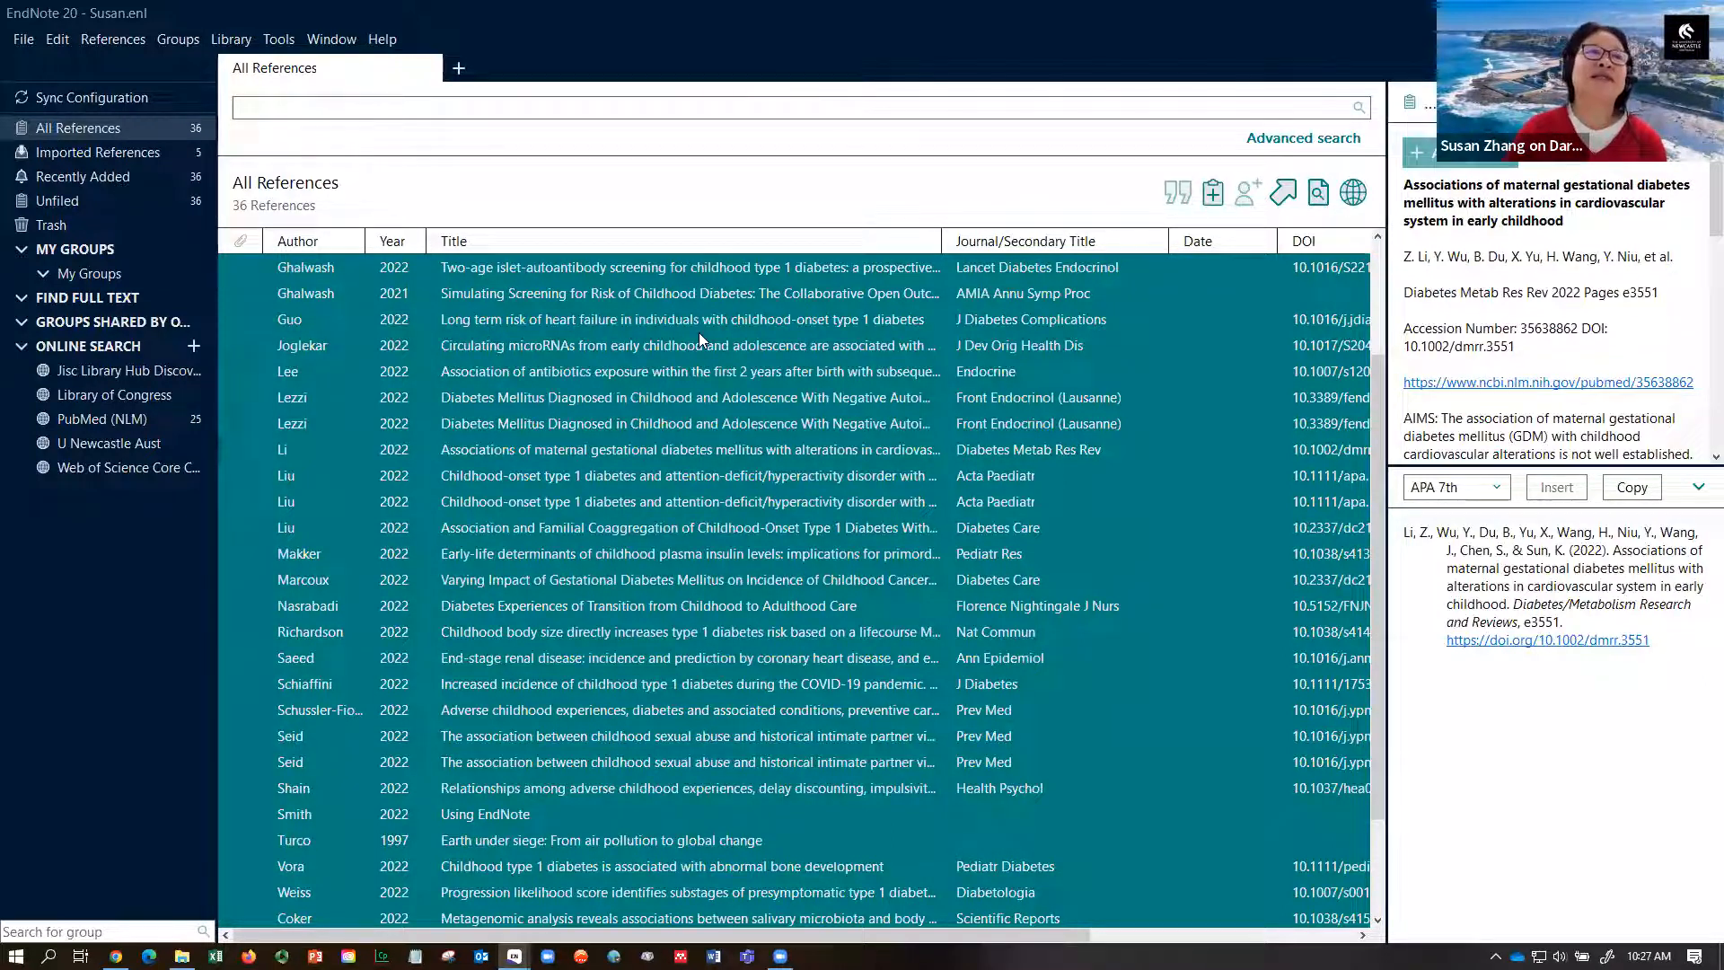
{"action": "left_click", "coordinate": [58, 40]}
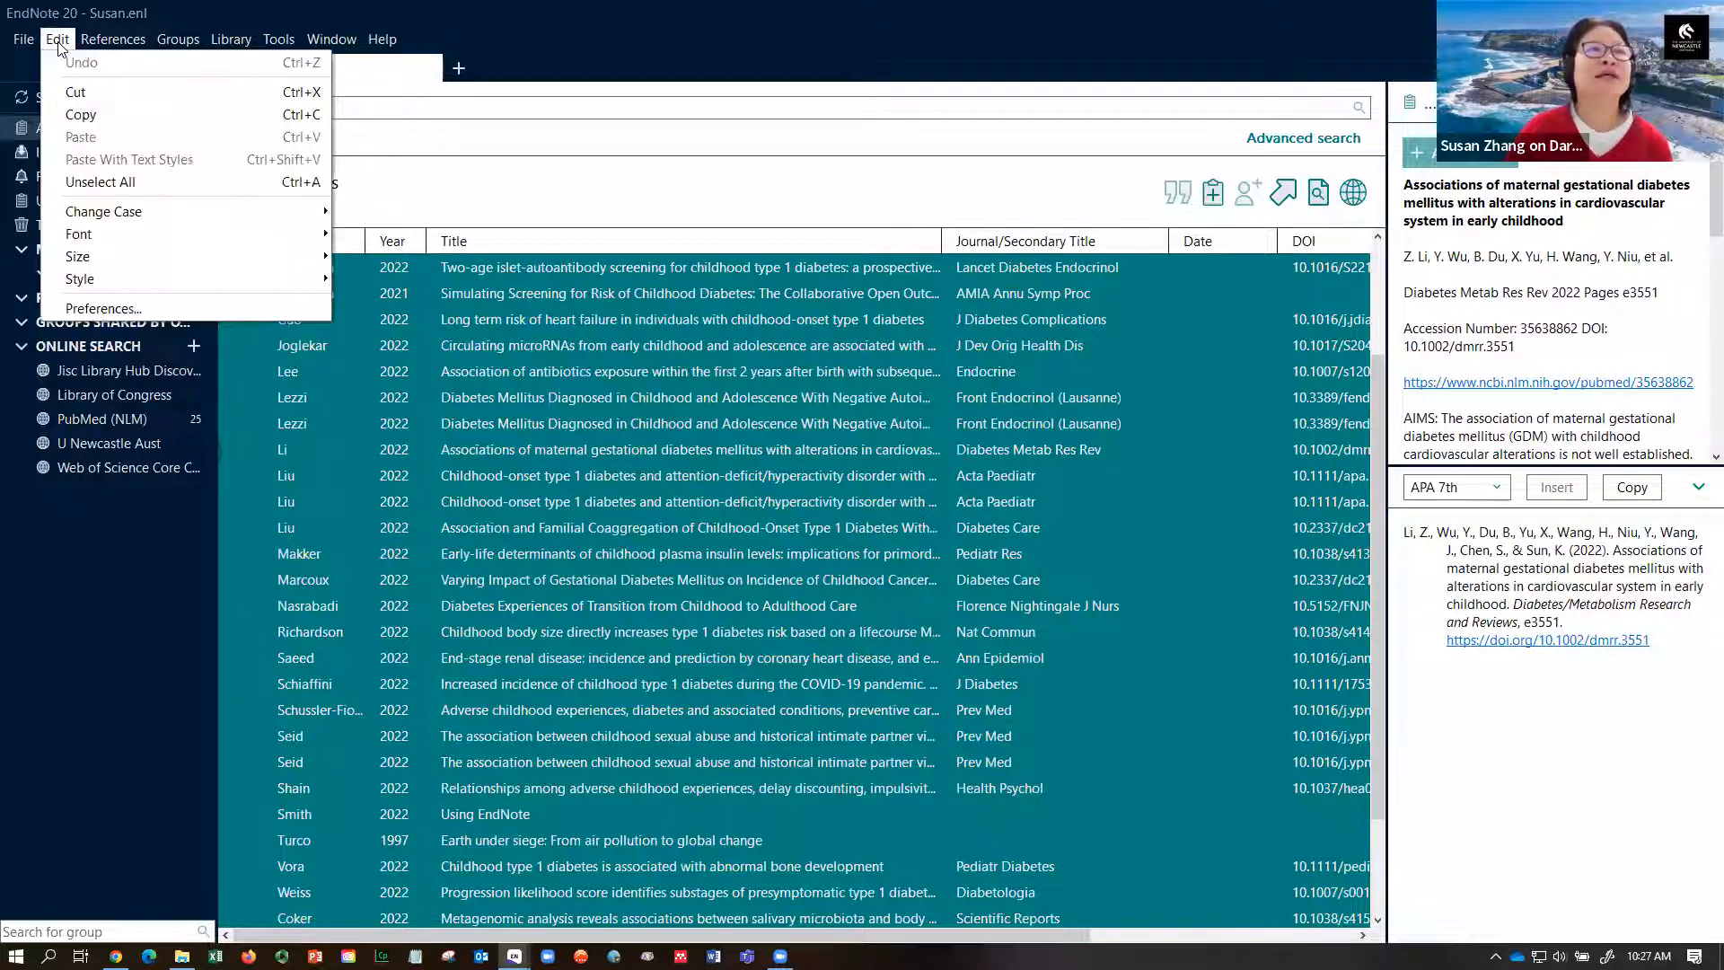
{"action": "left_click", "coordinate": [186, 311]}
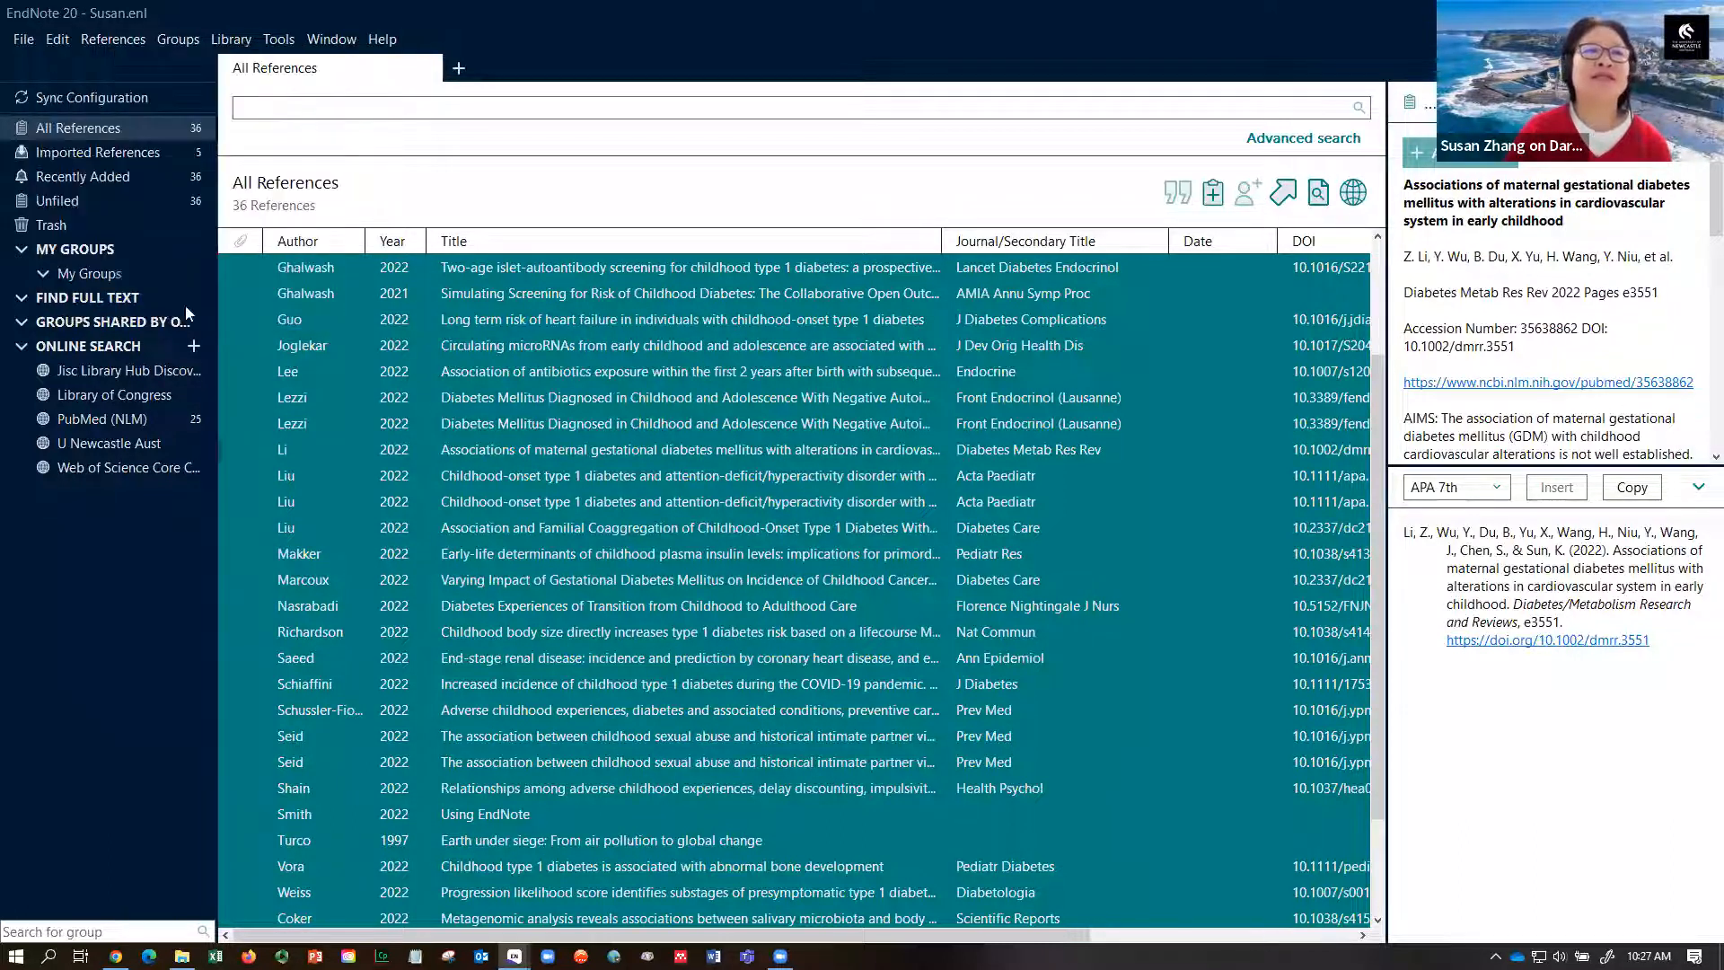
{"action": "left_click", "coordinate": [620, 342]}
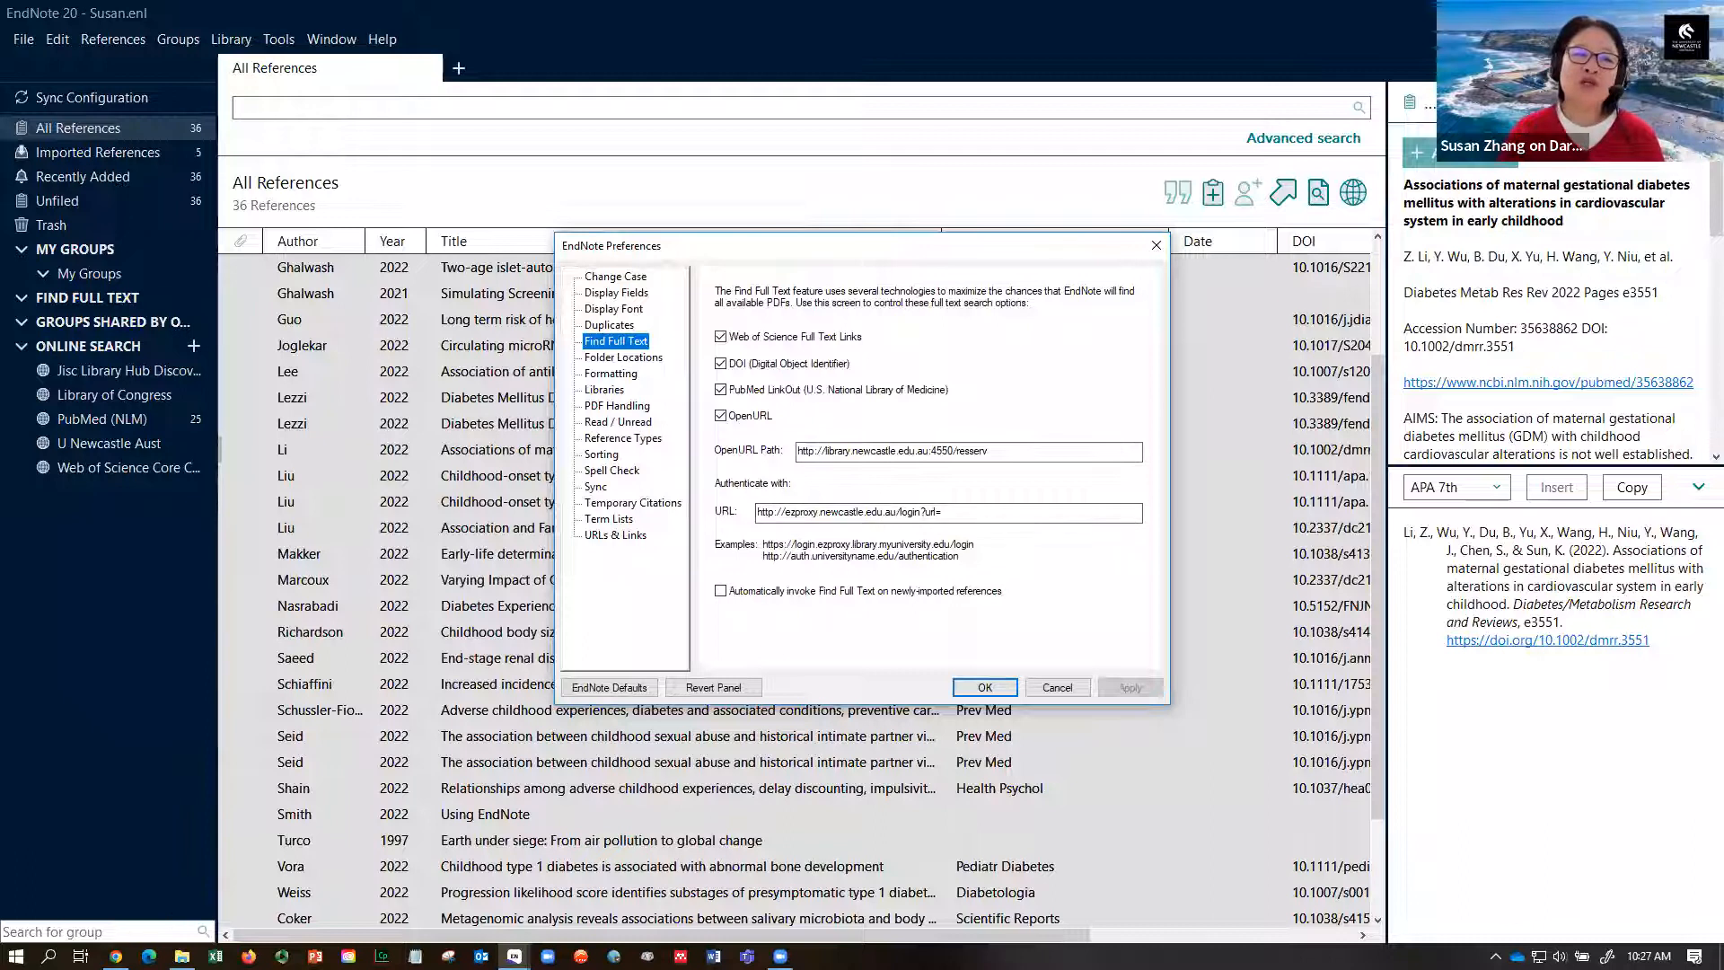
- In Chrome, read the EndNote 20 guide's Attaching files page on Find Full Text, then return to EndNote
{"action": "left_click", "coordinate": [116, 955]}
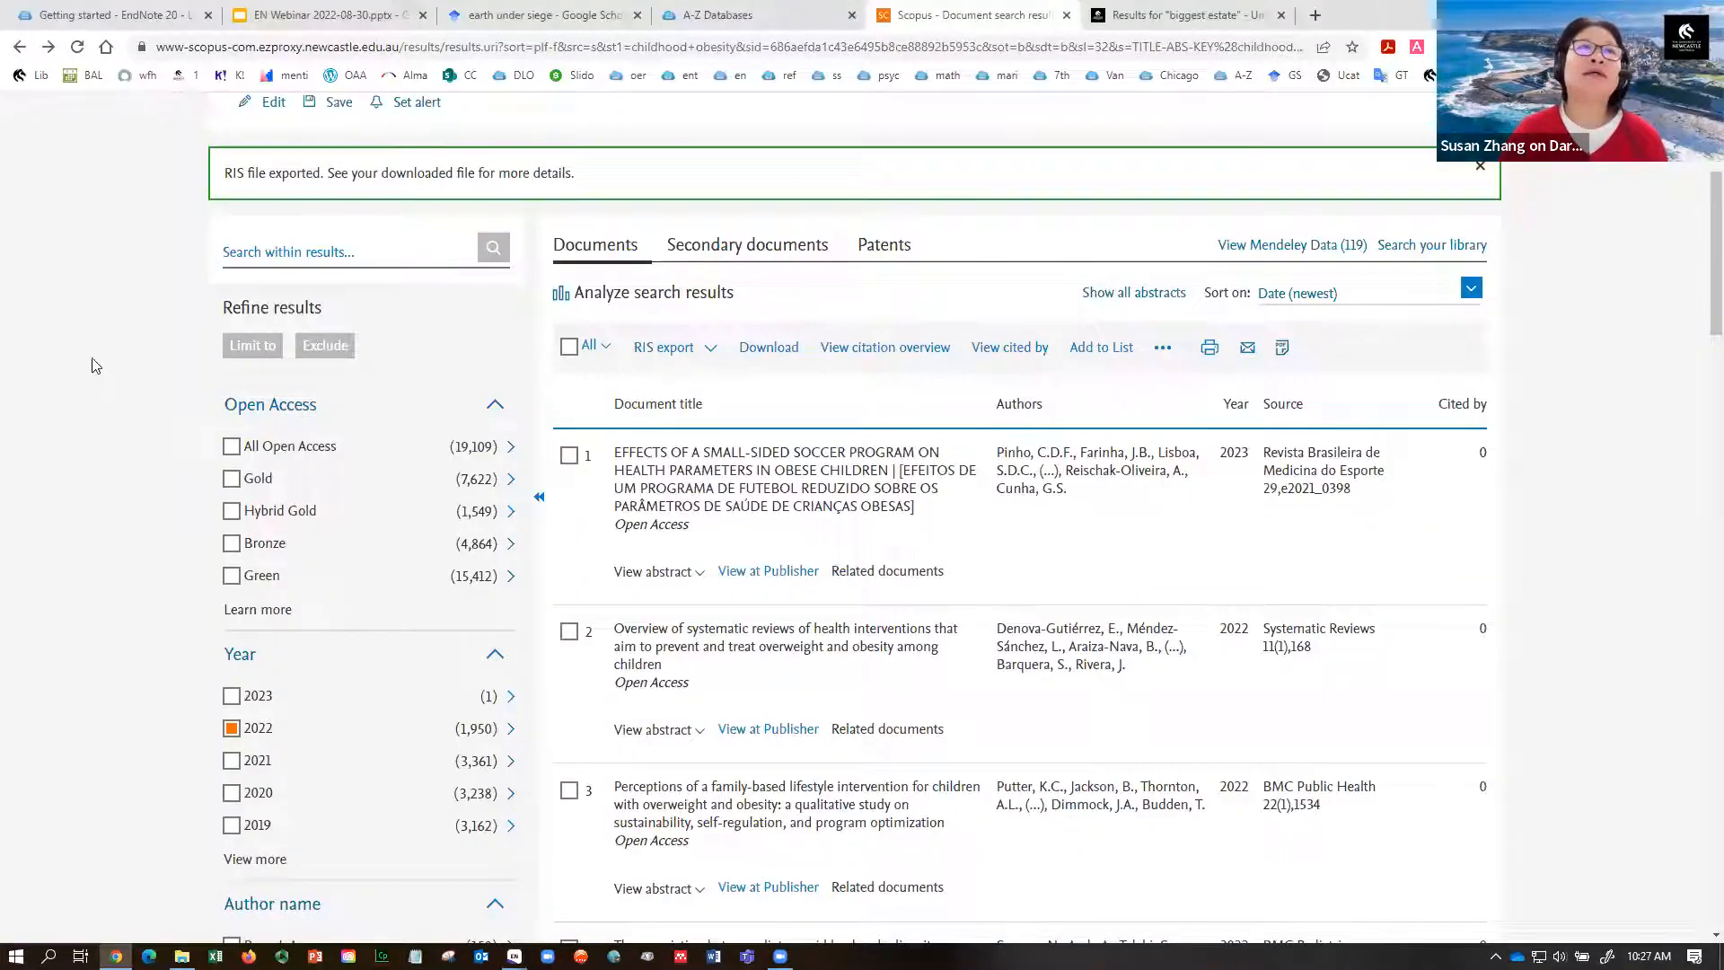
{"action": "left_click", "coordinate": [83, 17]}
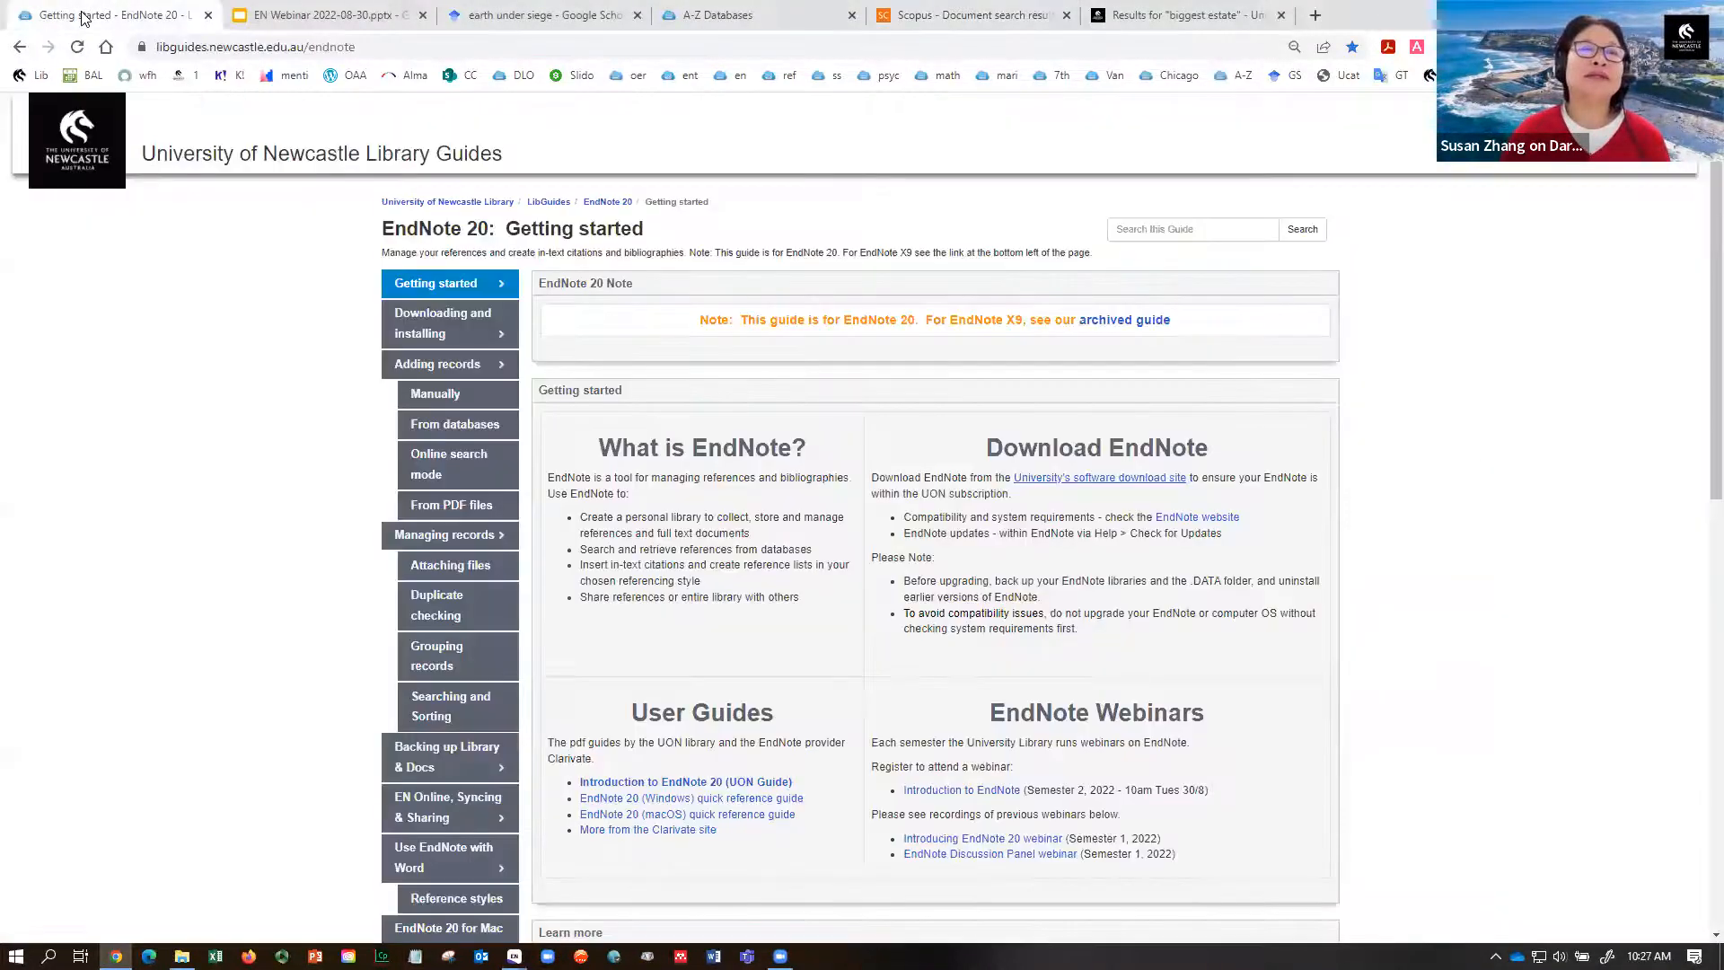
{"action": "scroll", "coordinate": [1700, 364], "scroll_direction": "down", "scroll_amount": 1}
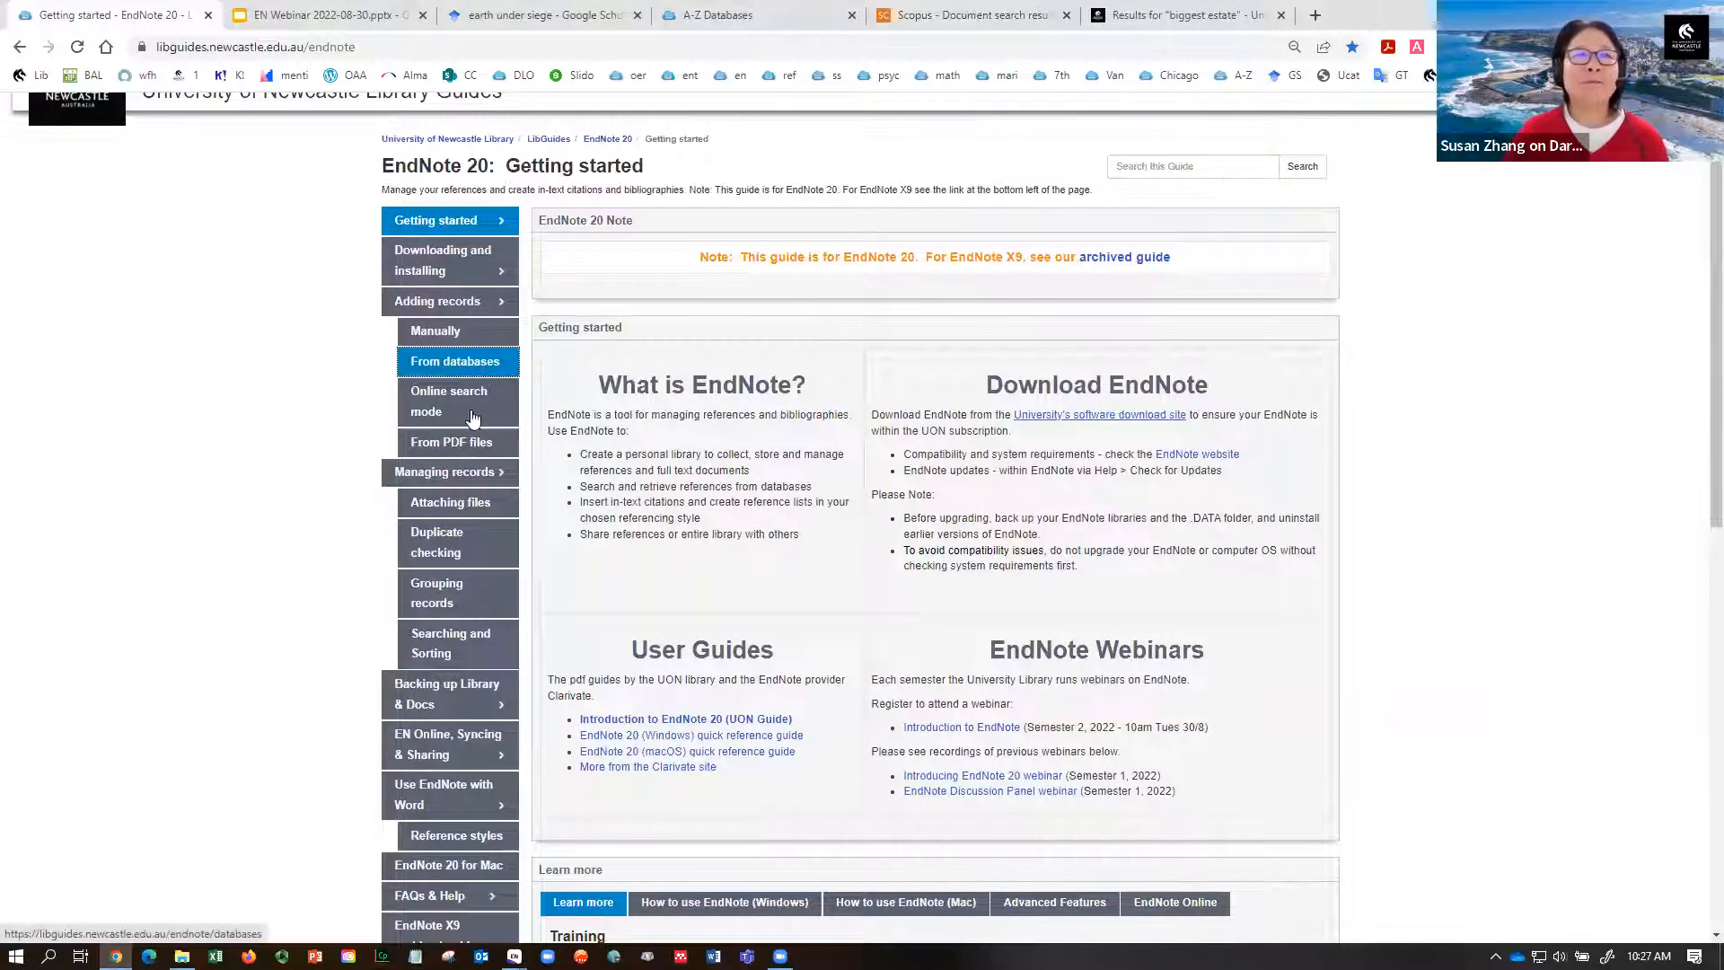
{"action": "left_click", "coordinate": [434, 505]}
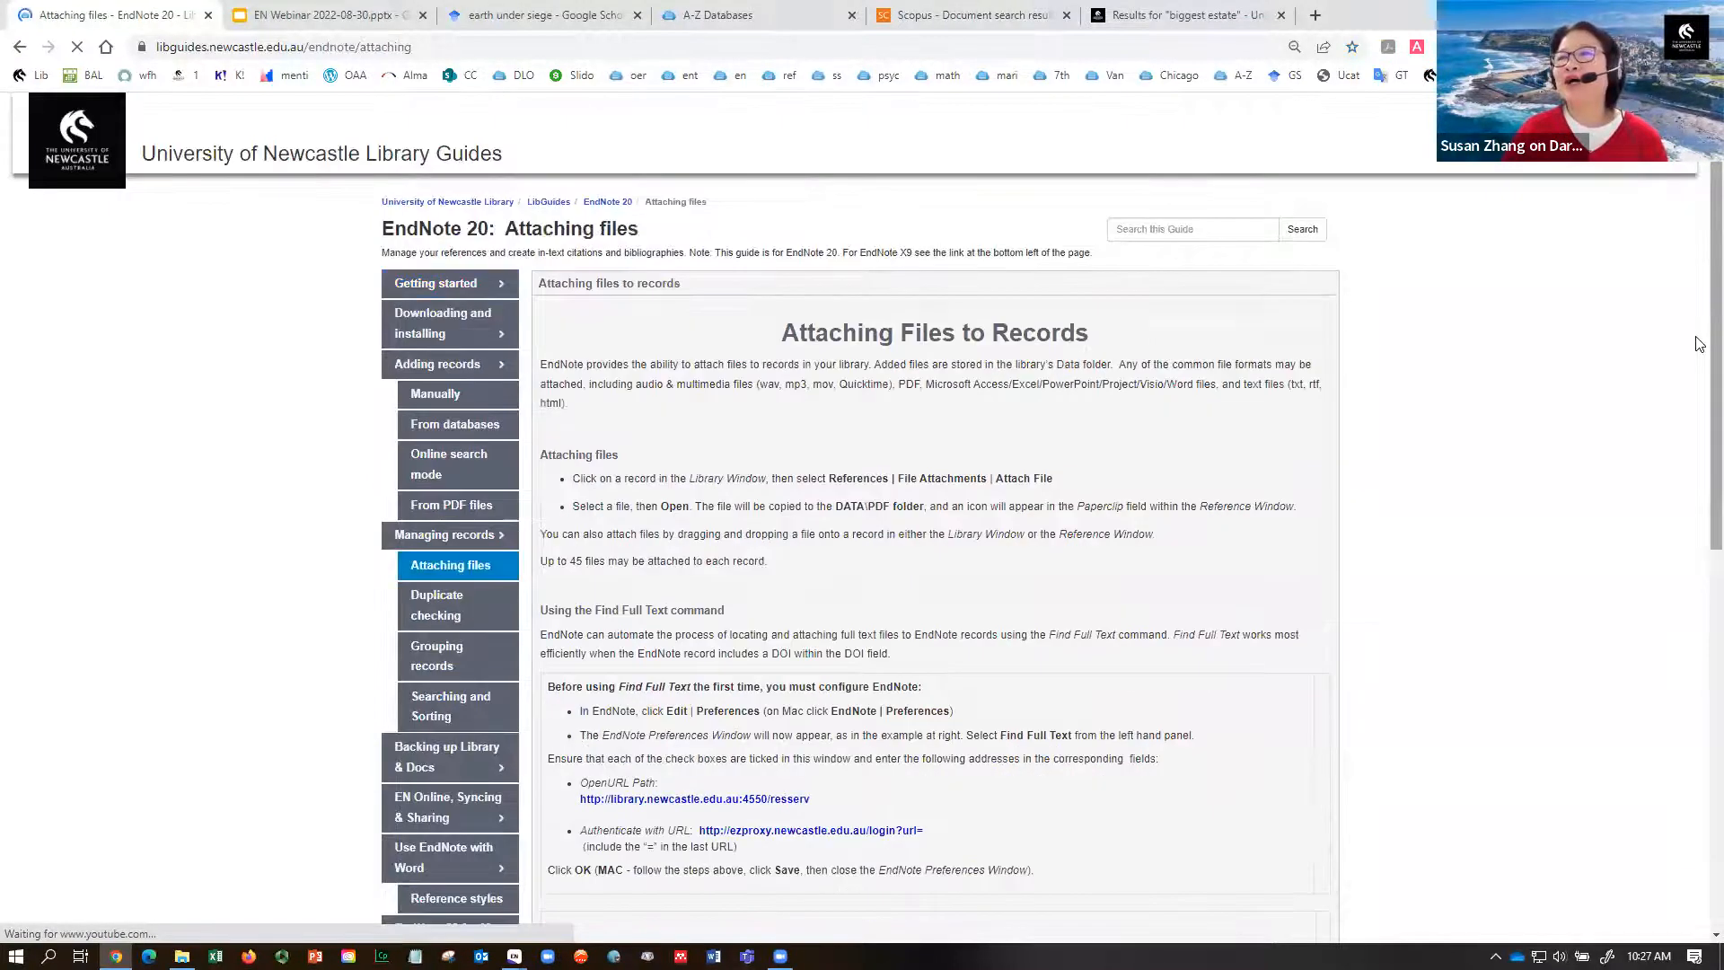
{"action": "scroll", "coordinate": [1698, 359], "scroll_direction": "down", "scroll_amount": 5}
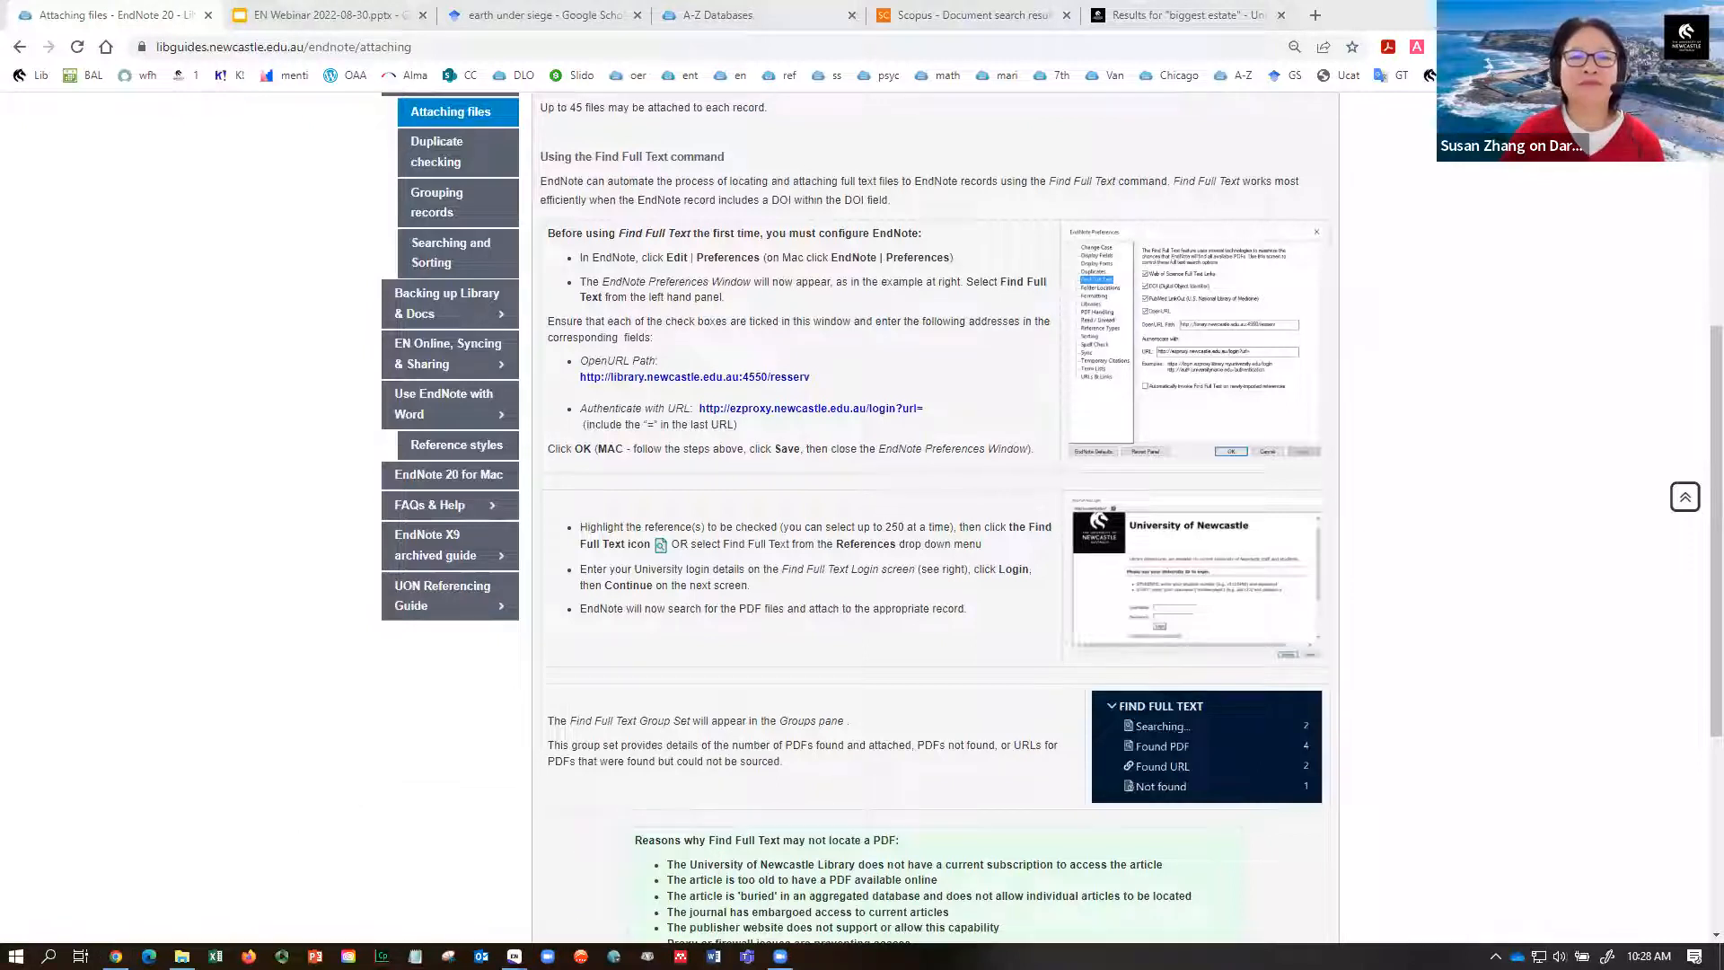
{"action": "mouse_move", "coordinate": [513, 955]}
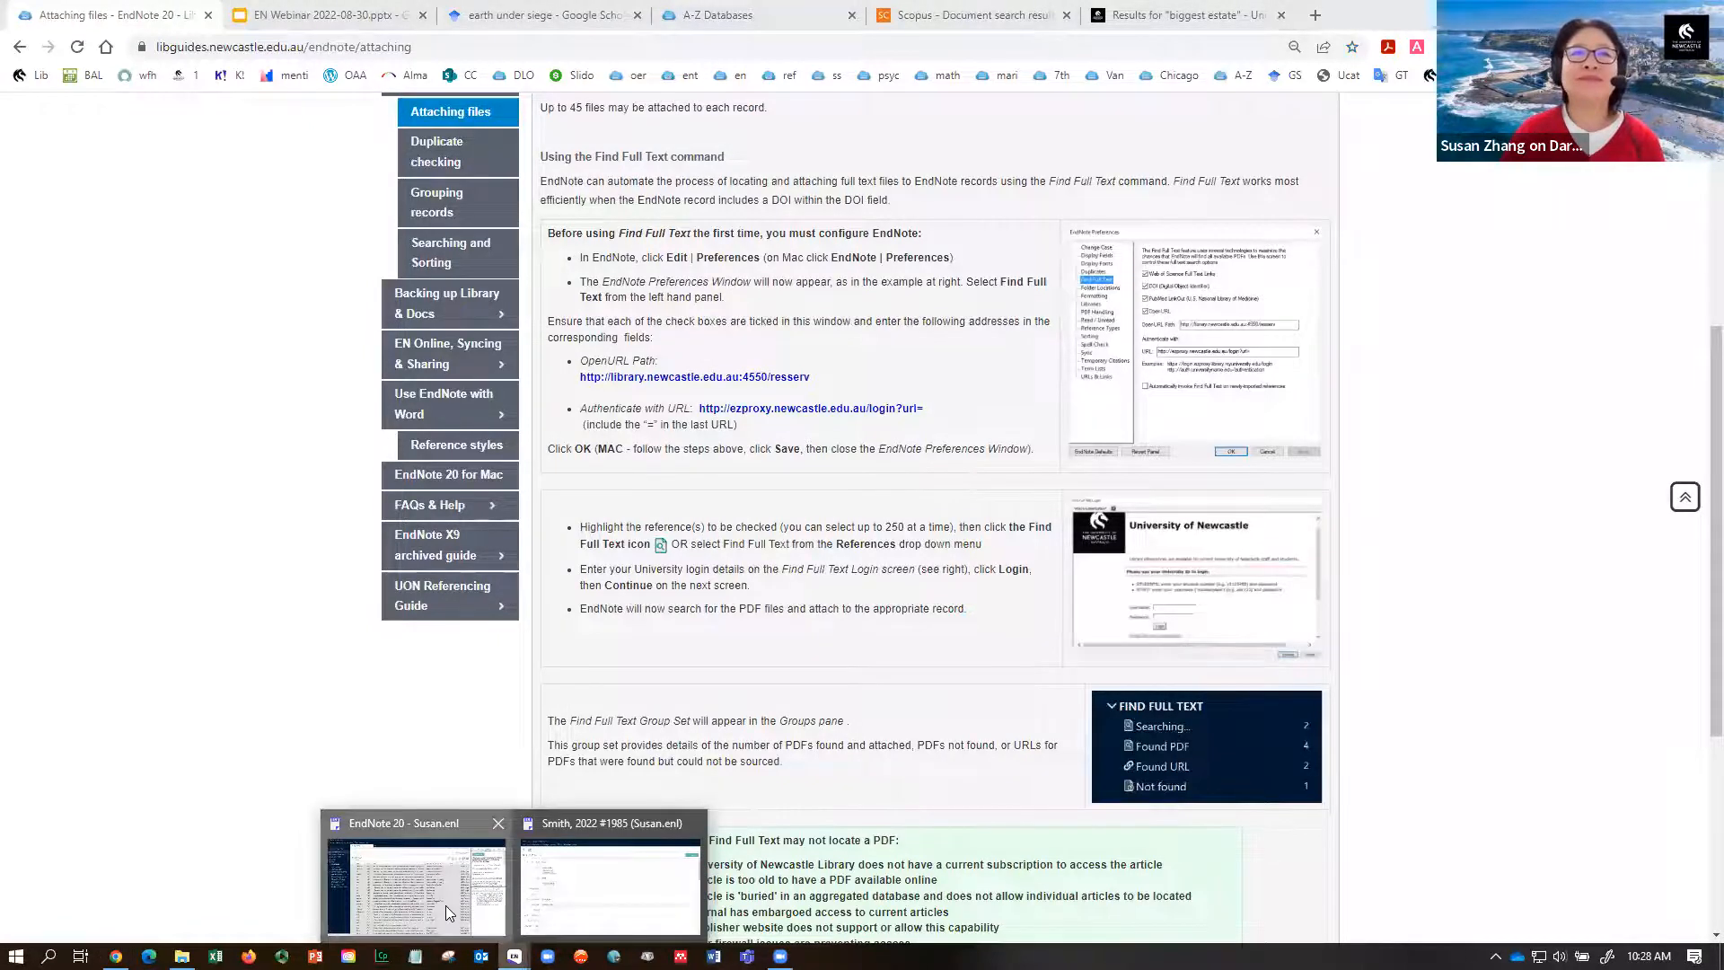
{"action": "left_click", "coordinate": [446, 906]}
- Run Find Full Text on all references and view the Choi 2022 record with its PDF
{"action": "left_click", "coordinate": [1058, 687]}
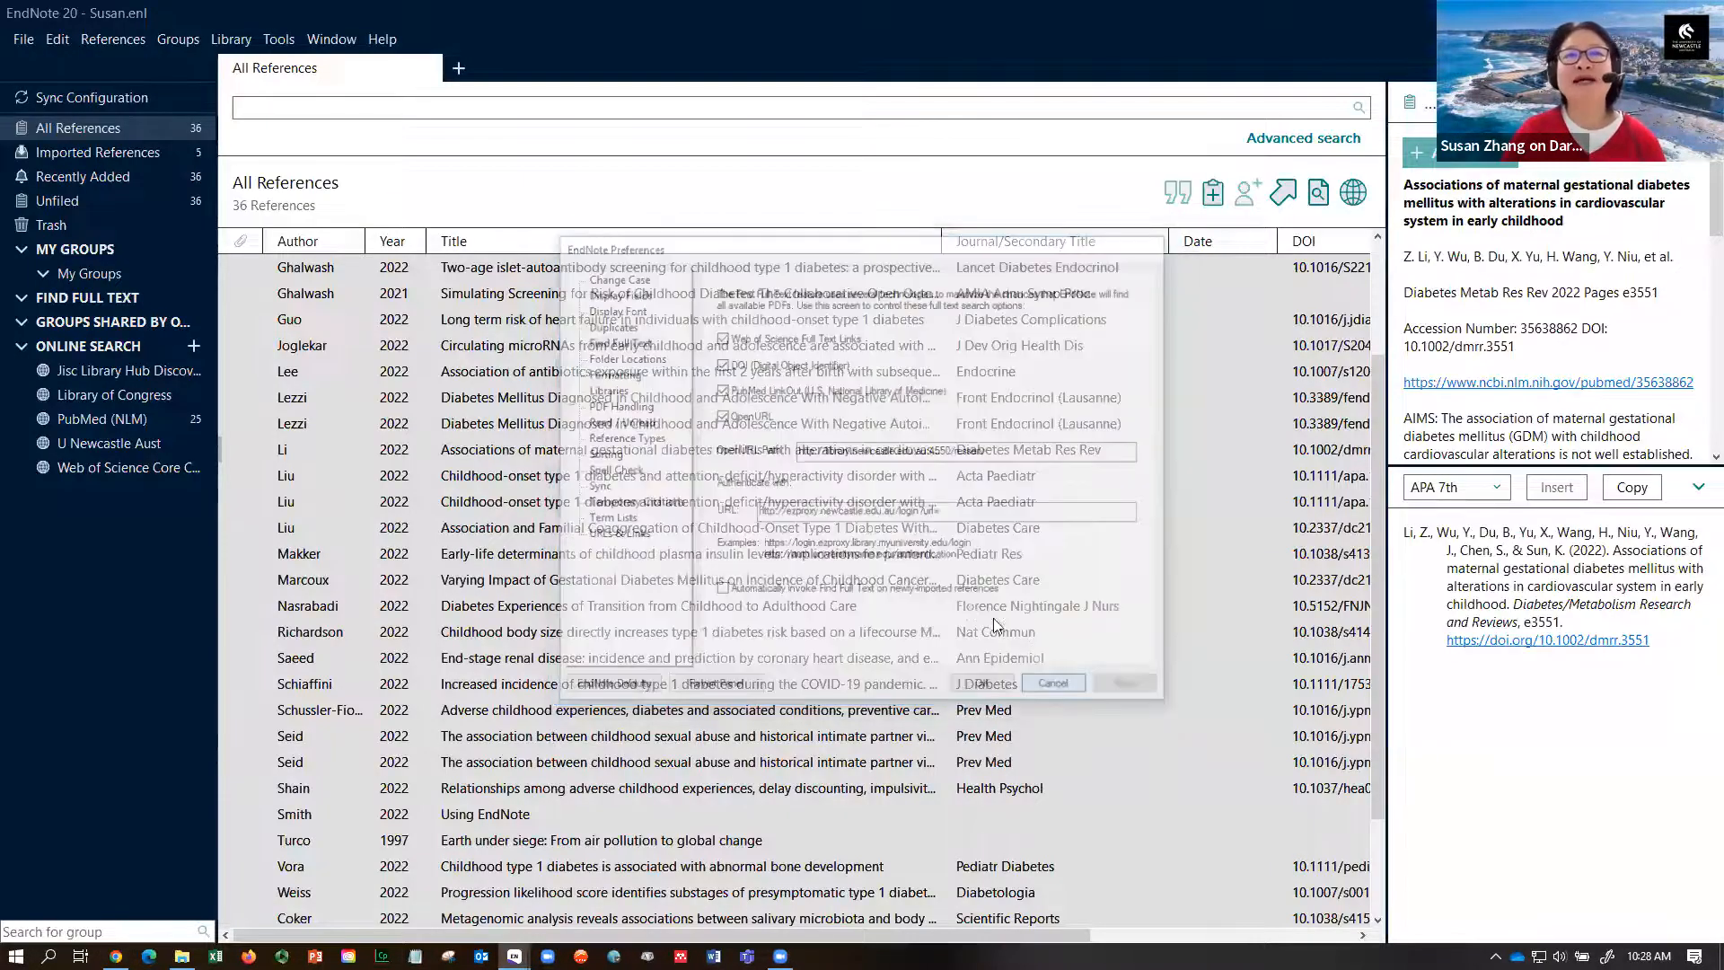
{"action": "left_click", "coordinate": [1317, 196]}
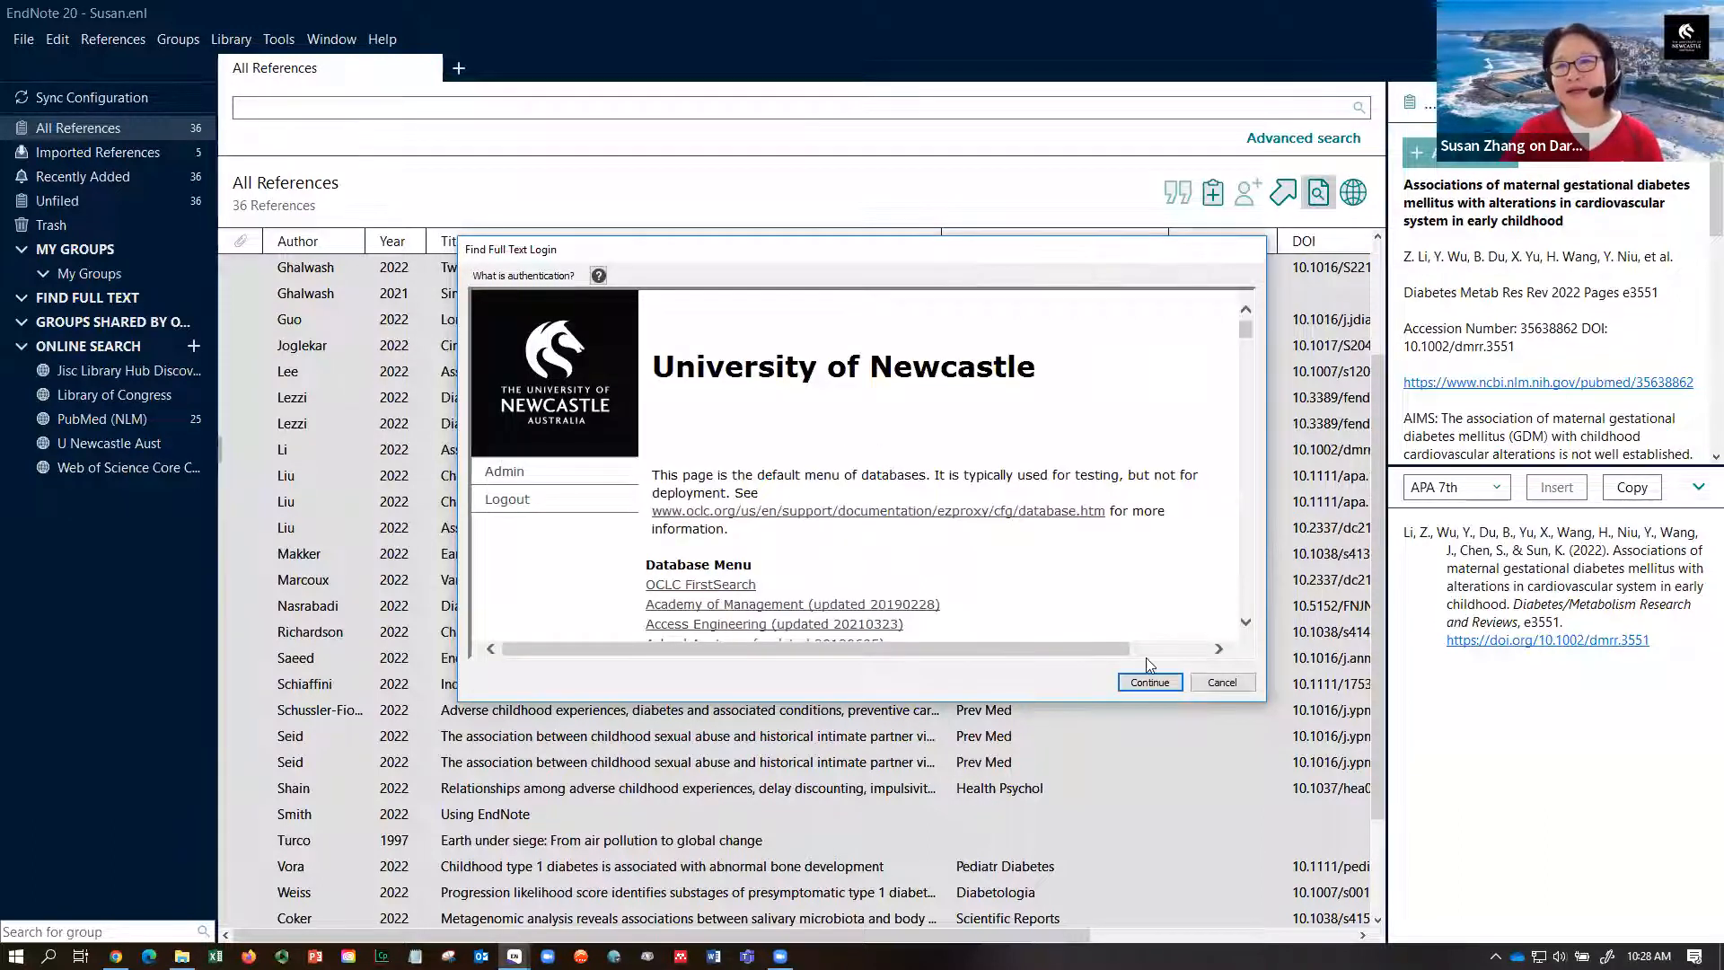
{"action": "key", "text": "Return"}
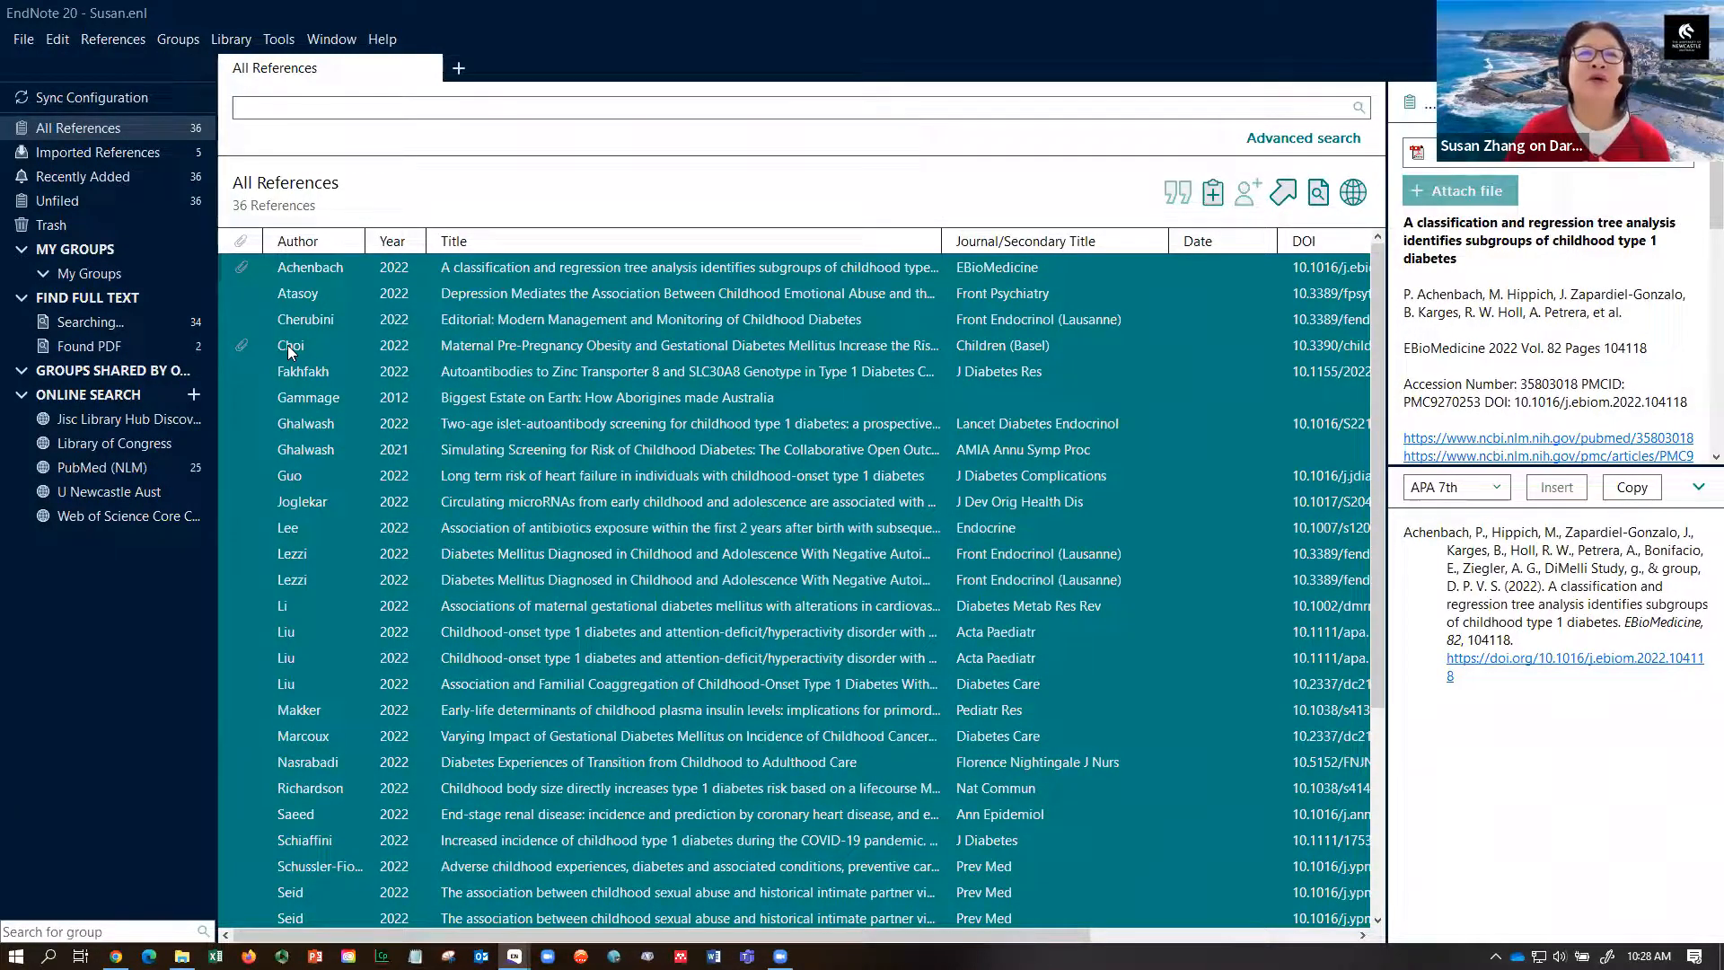
{"action": "left_click", "coordinate": [290, 350]}
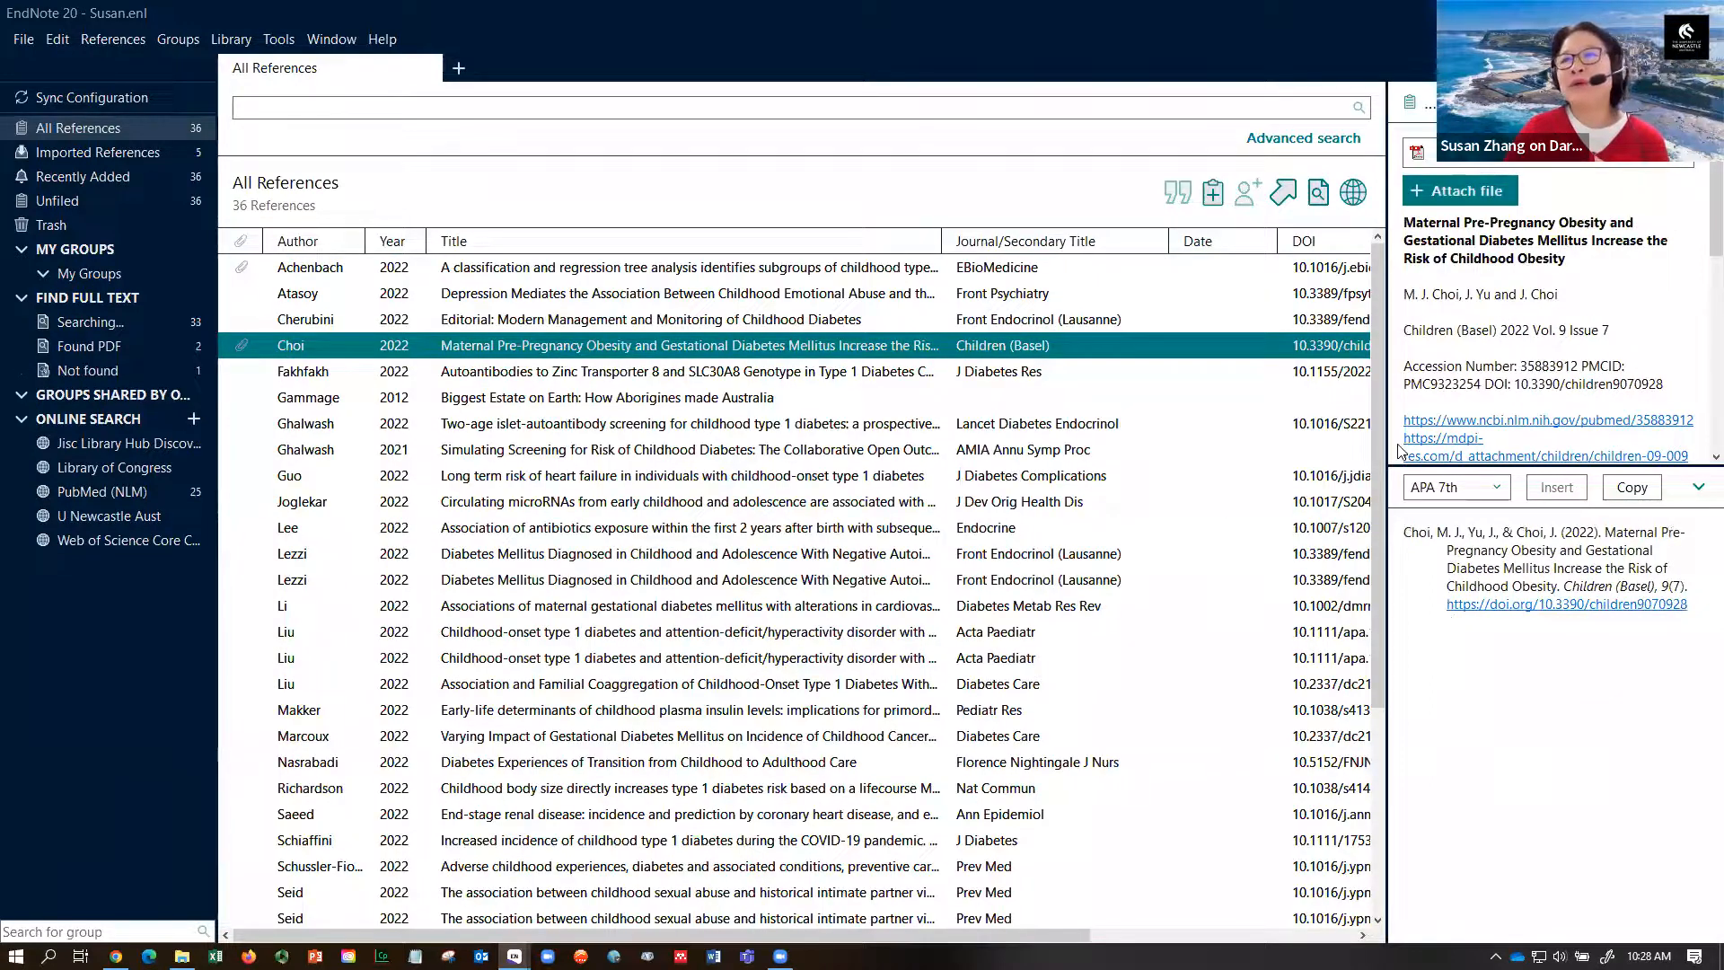
{"action": "left_click_drag", "start_coordinate": [1387, 454], "coordinate": [855, 400]}
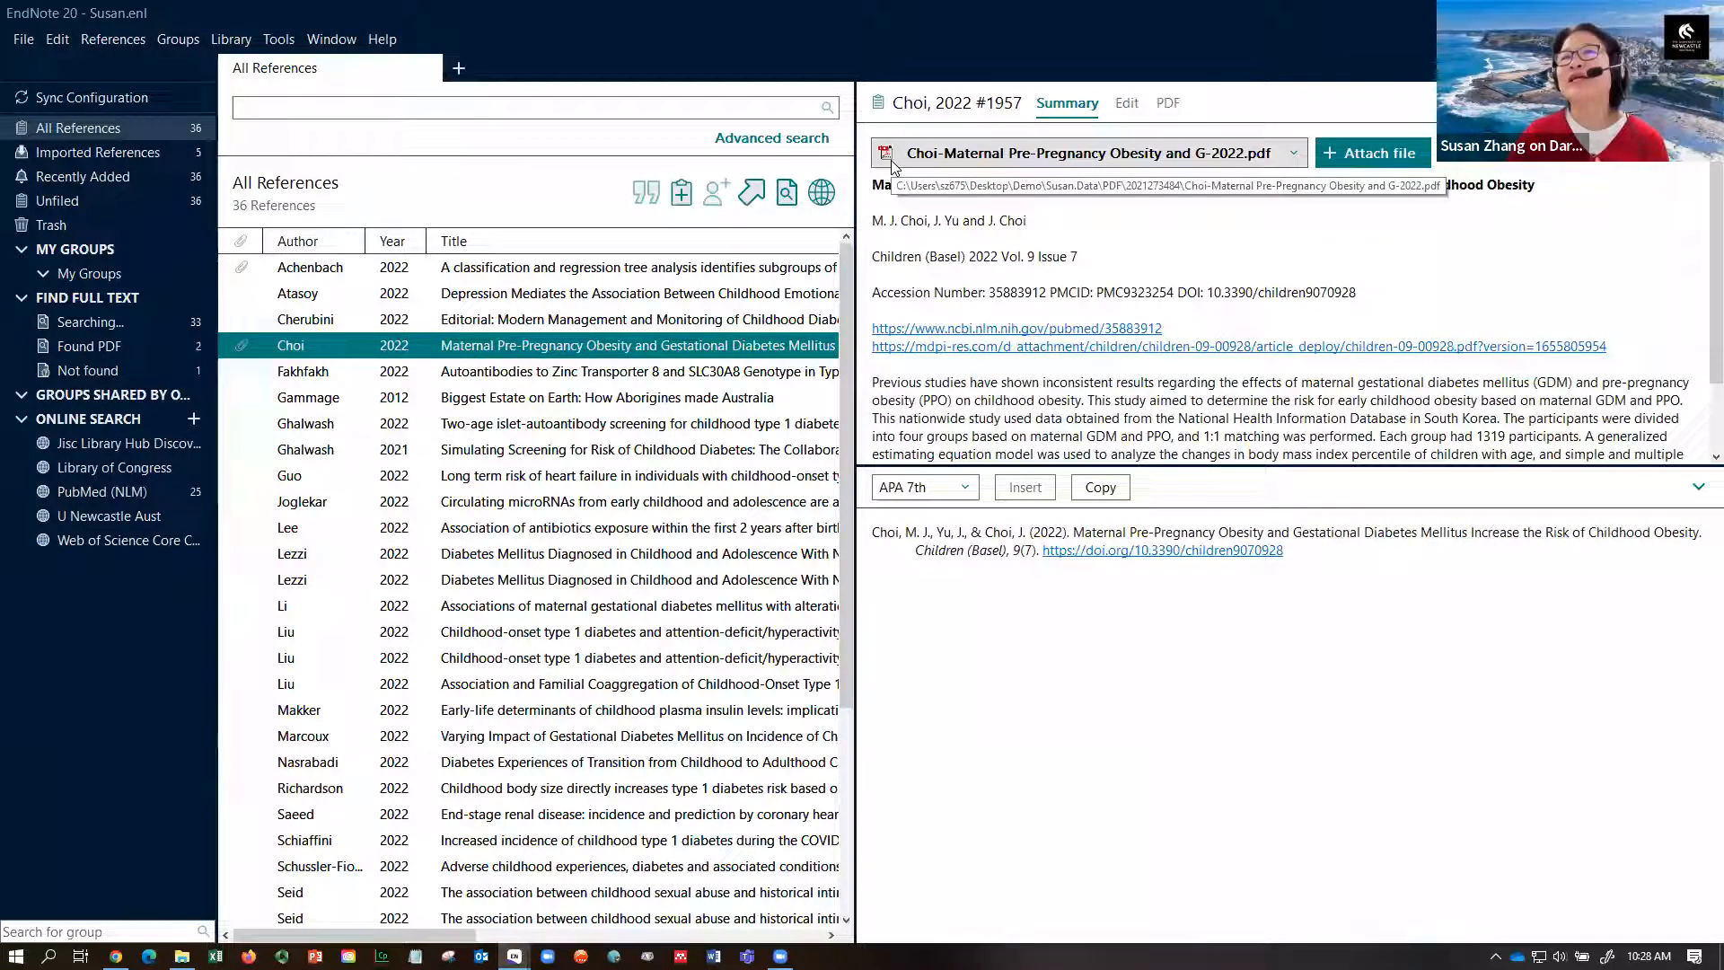
- Open the Choi 2022 PDF in a widened viewer and select several sentences mid-abstract
{"action": "left_click", "coordinate": [1169, 104]}
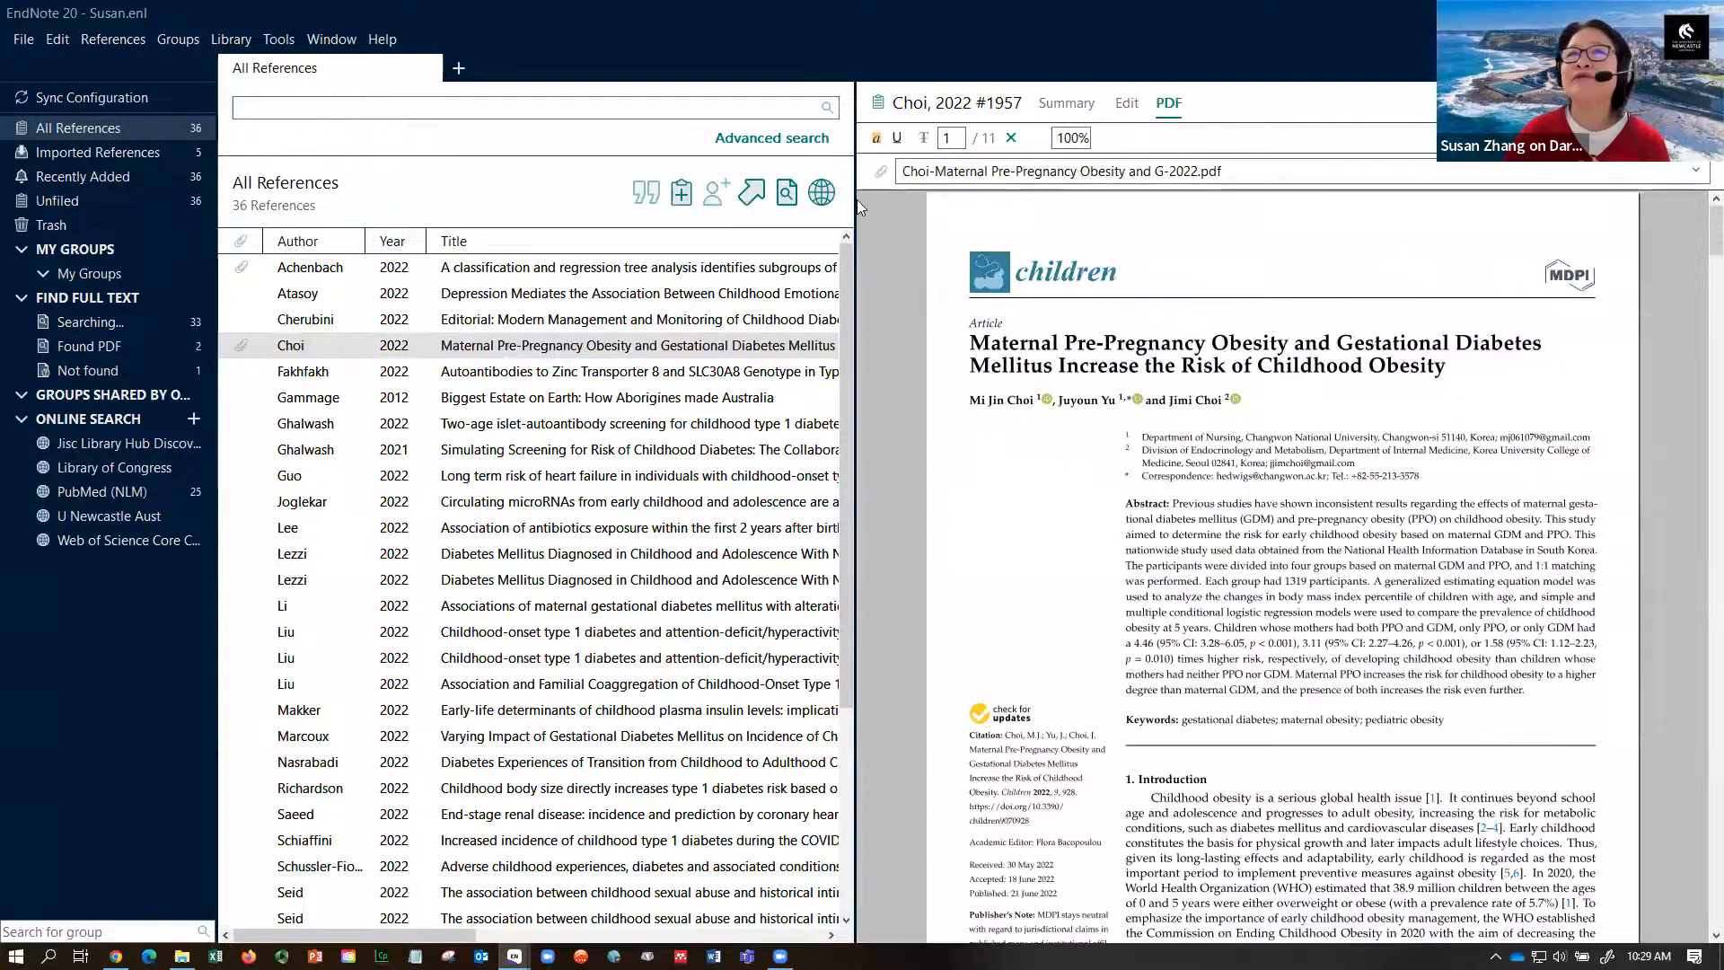
{"action": "left_click_drag", "start_coordinate": [857, 208], "coordinate": [737, 208]}
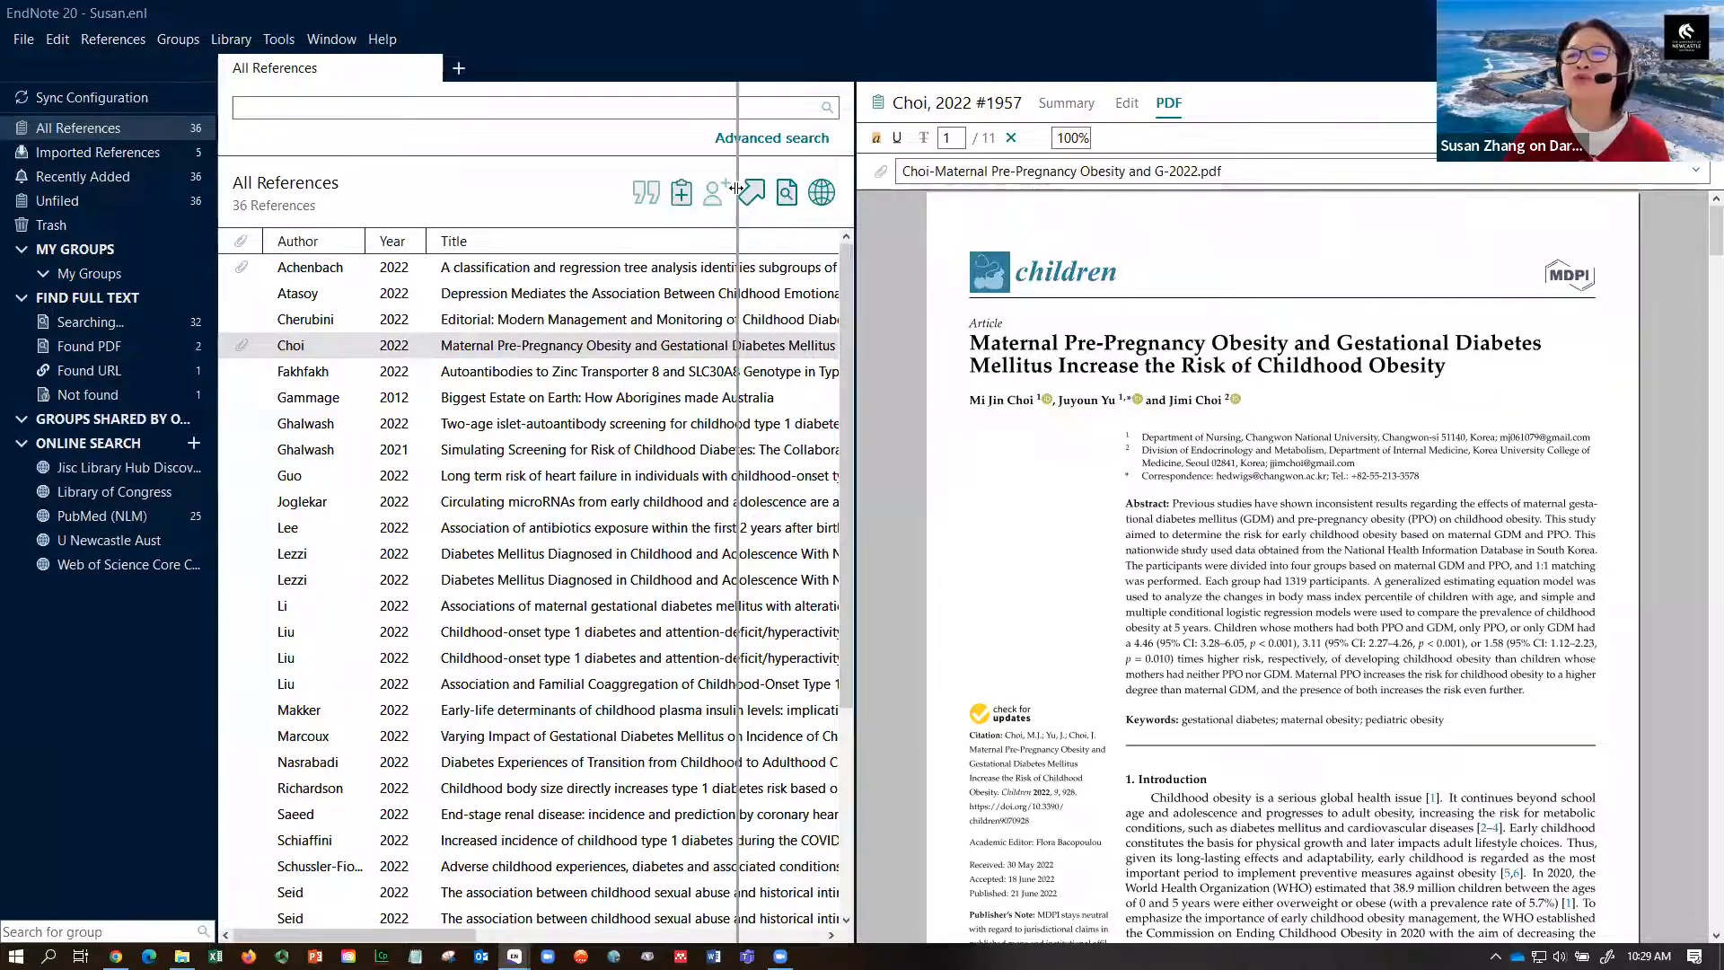
{"action": "scroll", "coordinate": [1698, 269], "scroll_direction": "down", "scroll_amount": 20}
{"action": "scroll", "coordinate": [1698, 428], "scroll_direction": "down", "scroll_amount": 6}
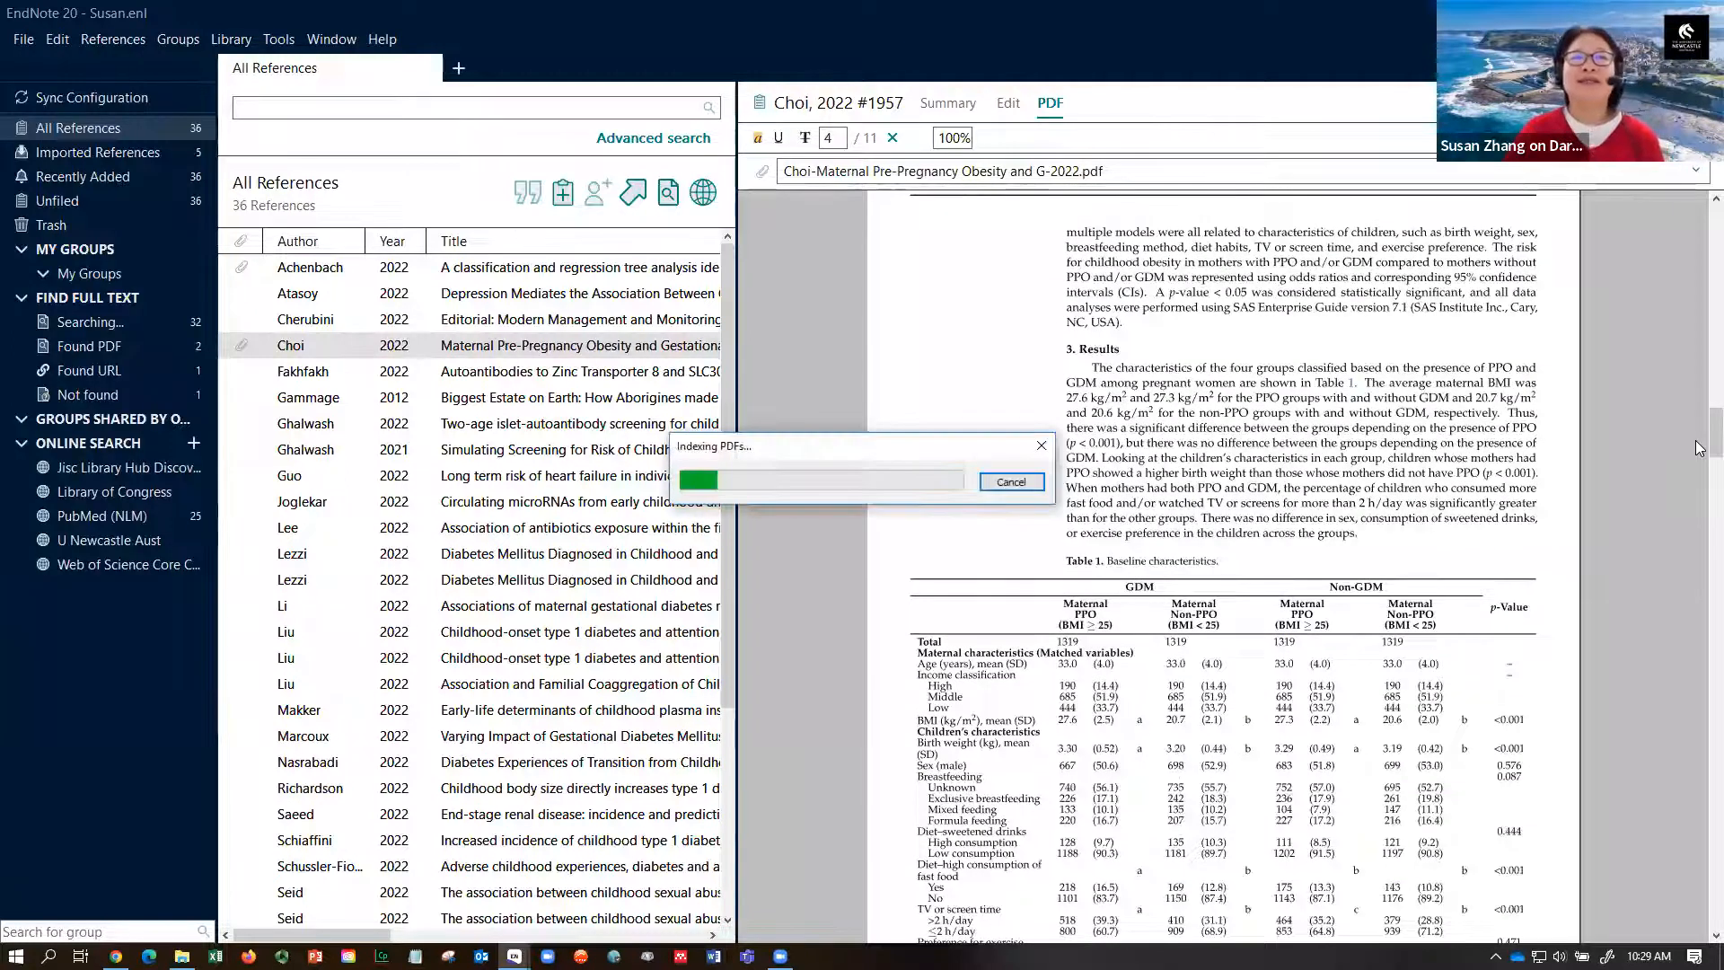
{"action": "left_click_drag", "start_coordinate": [1698, 447], "coordinate": [1698, 206]}
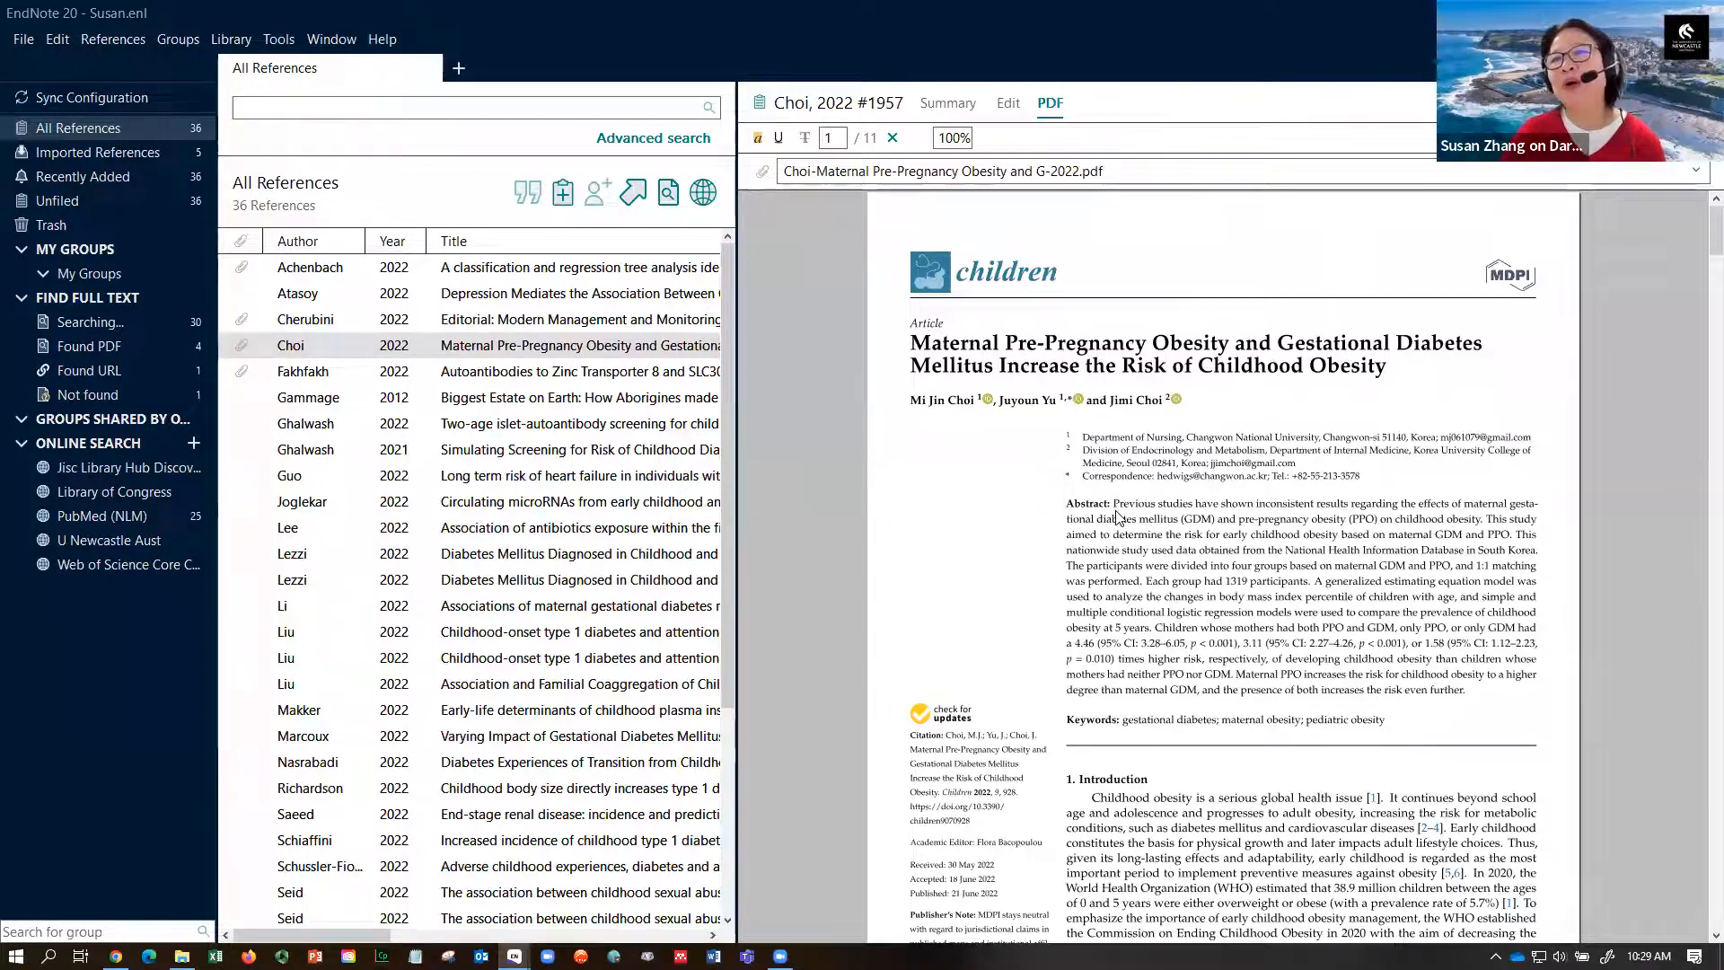
{"action": "left_click_drag", "start_coordinate": [1131, 549], "coordinate": [1274, 596]}
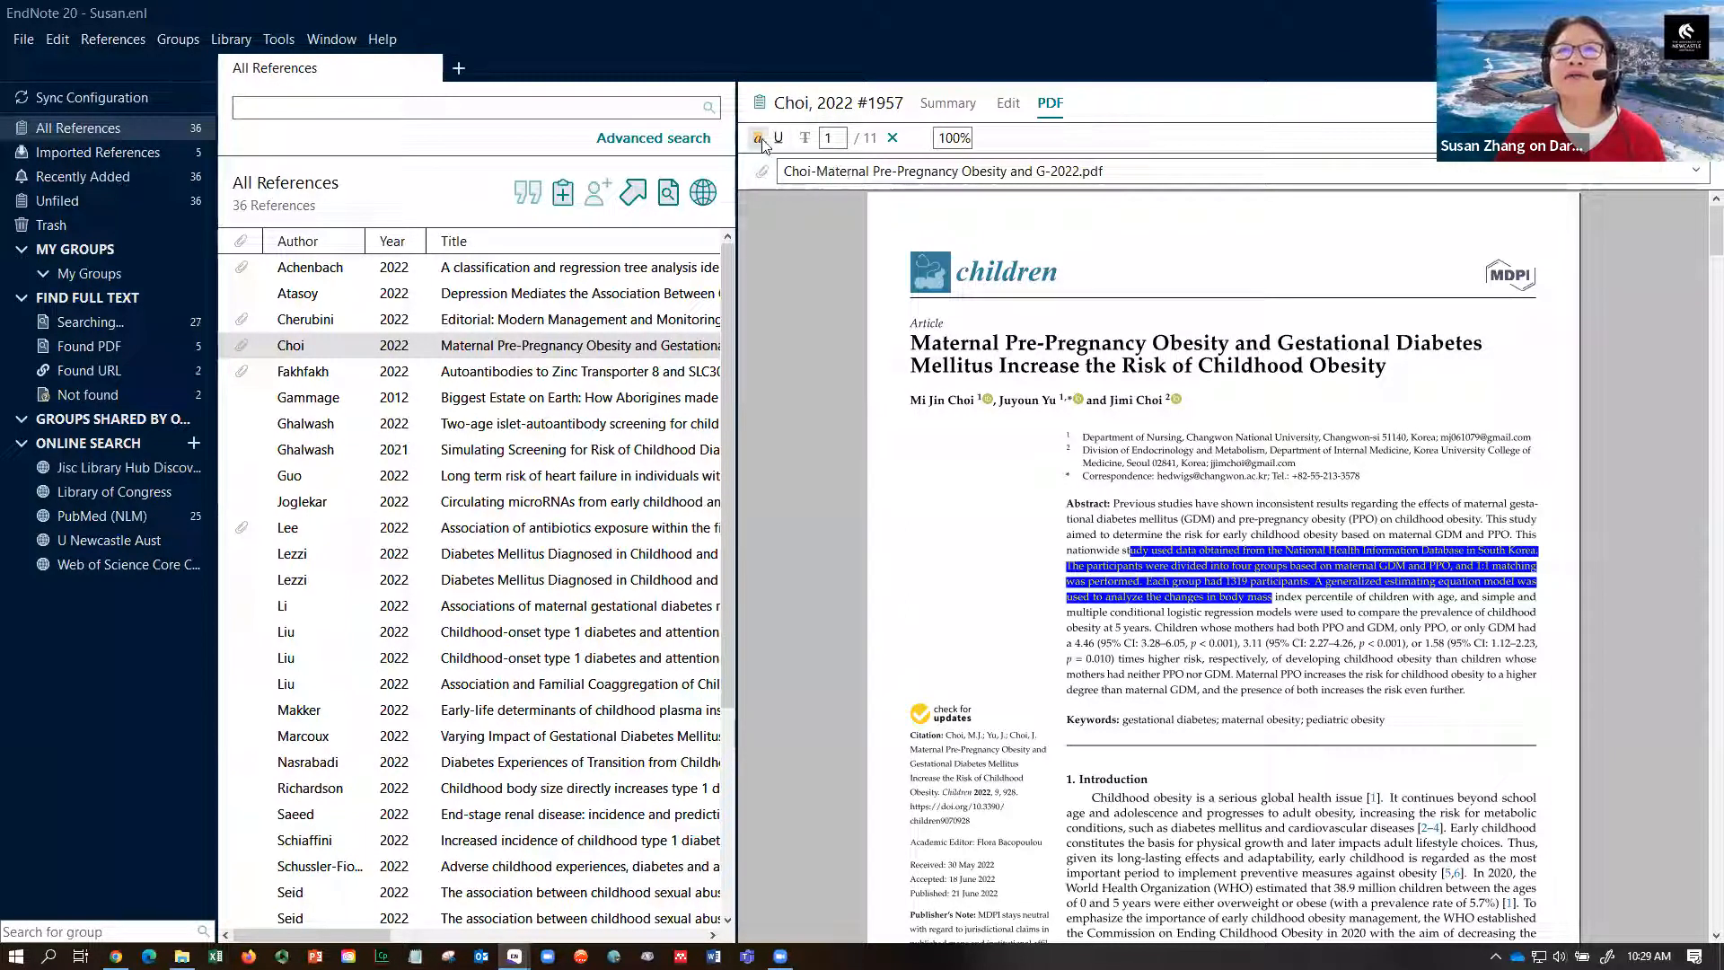
- Widen the PDF pane further and apply a yellow highlight to the selected abstract sentences
{"action": "left_click", "coordinate": [759, 139]}
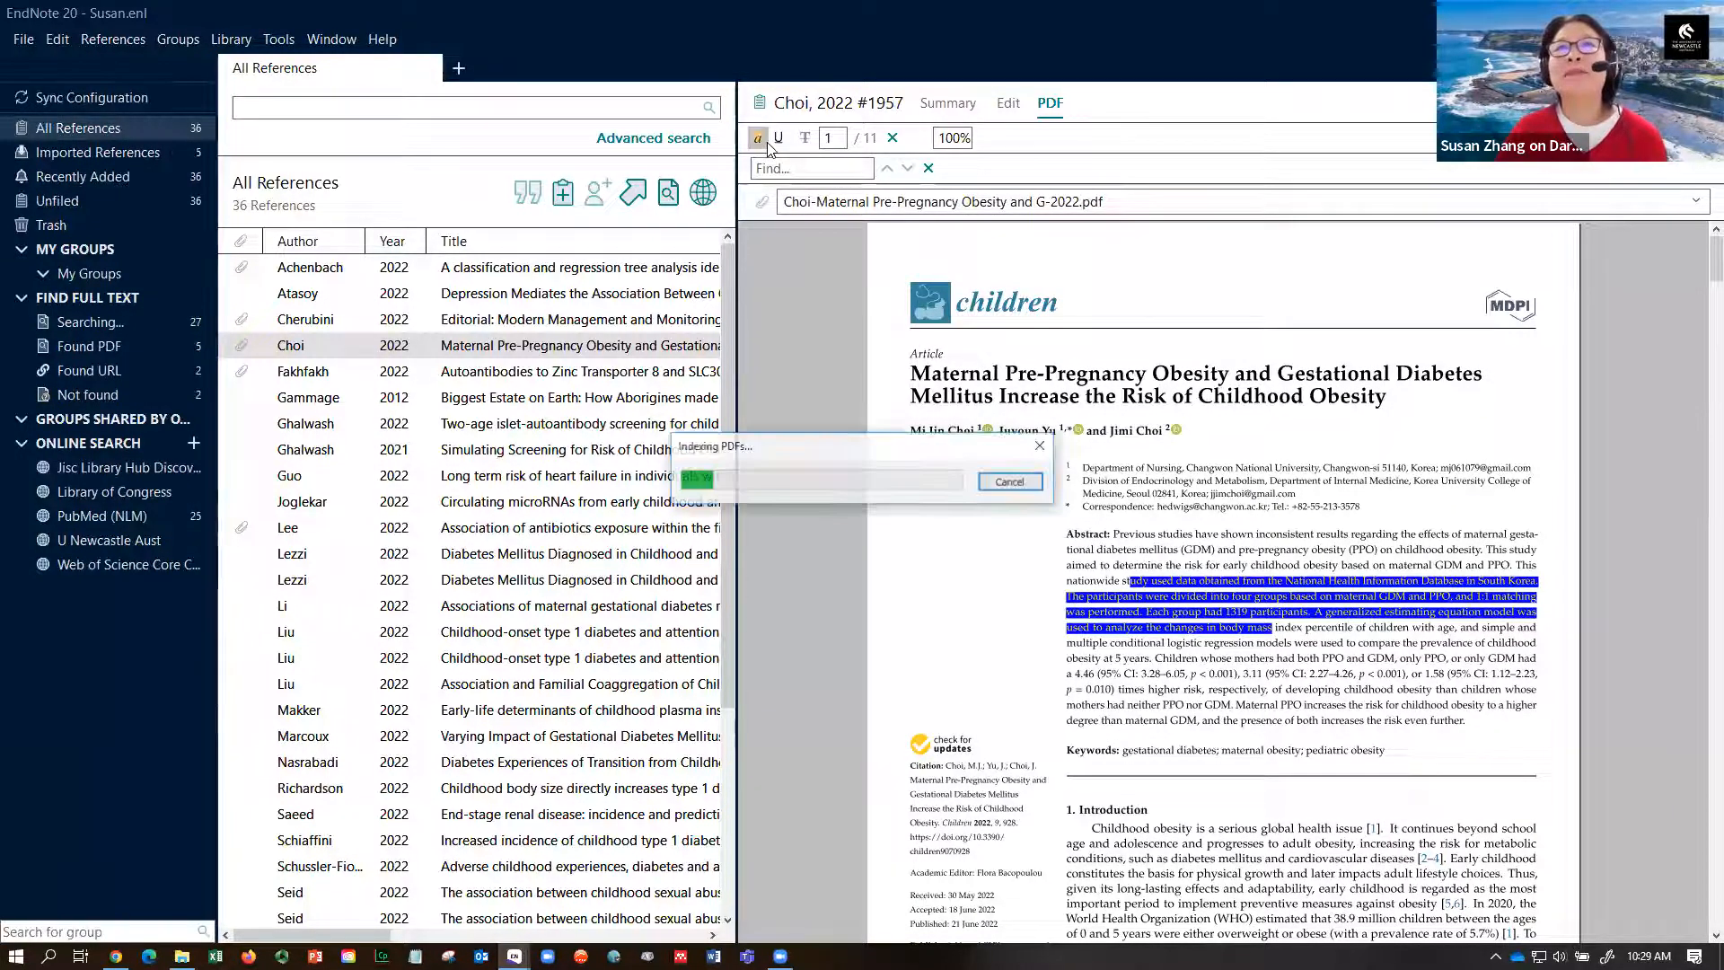
{"action": "left_click_drag", "start_coordinate": [738, 167], "coordinate": [637, 168]}
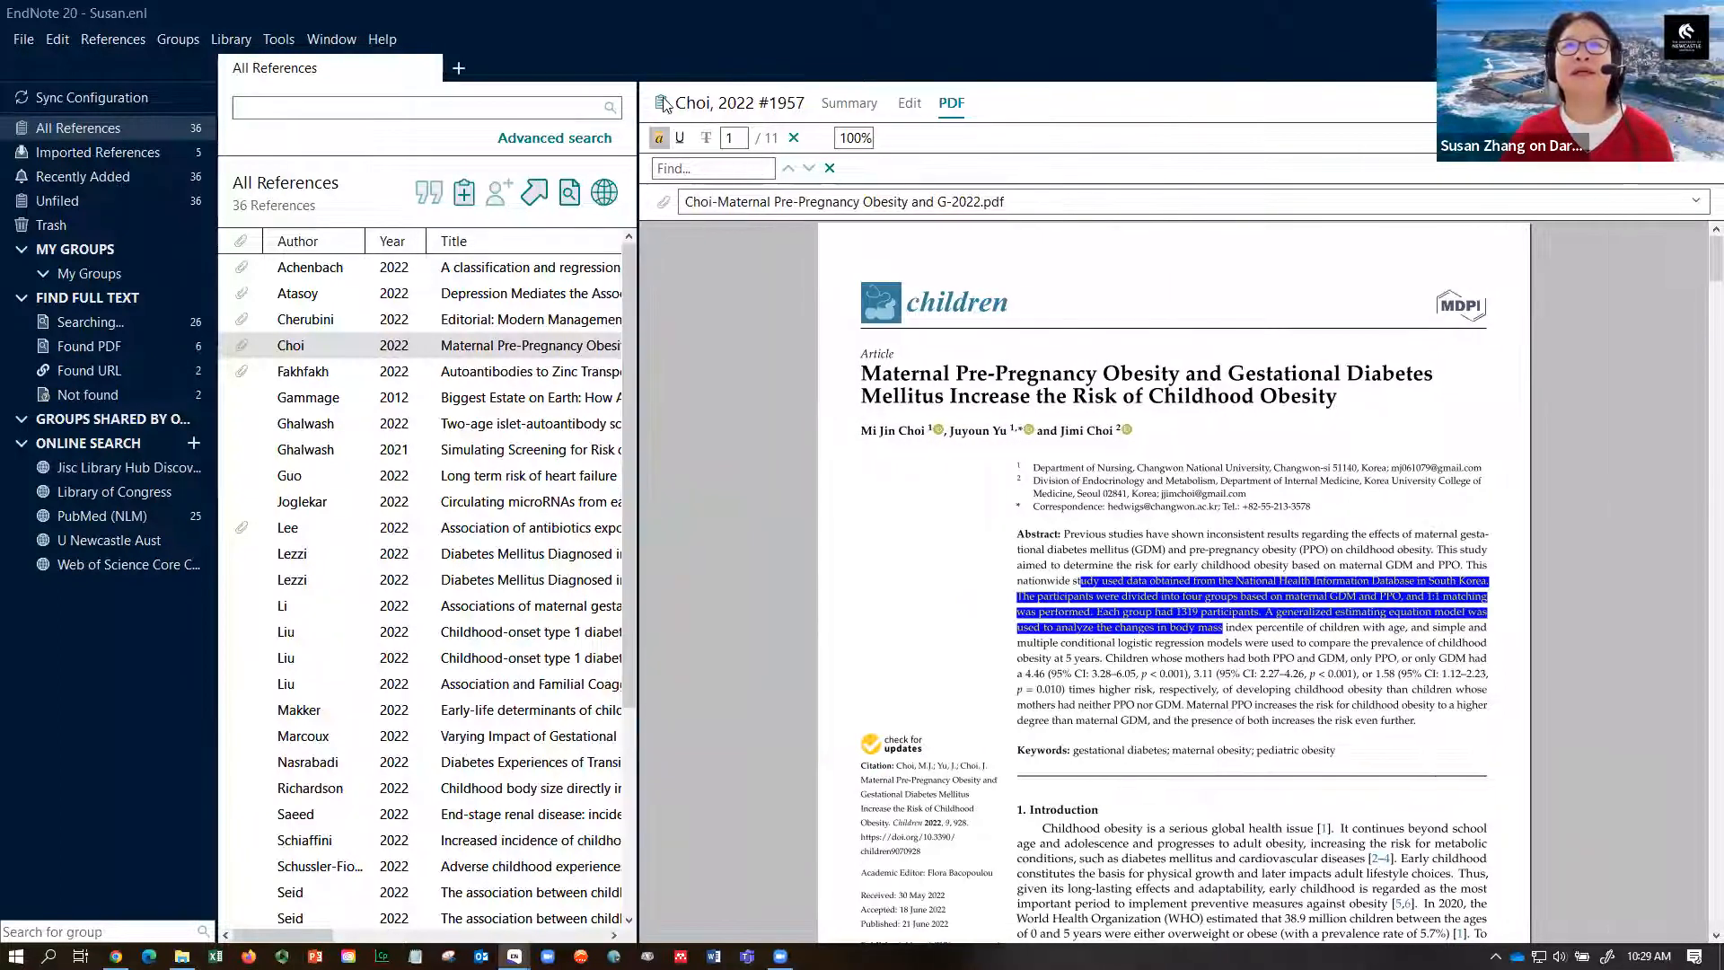
{"action": "left_click", "coordinate": [680, 138]}
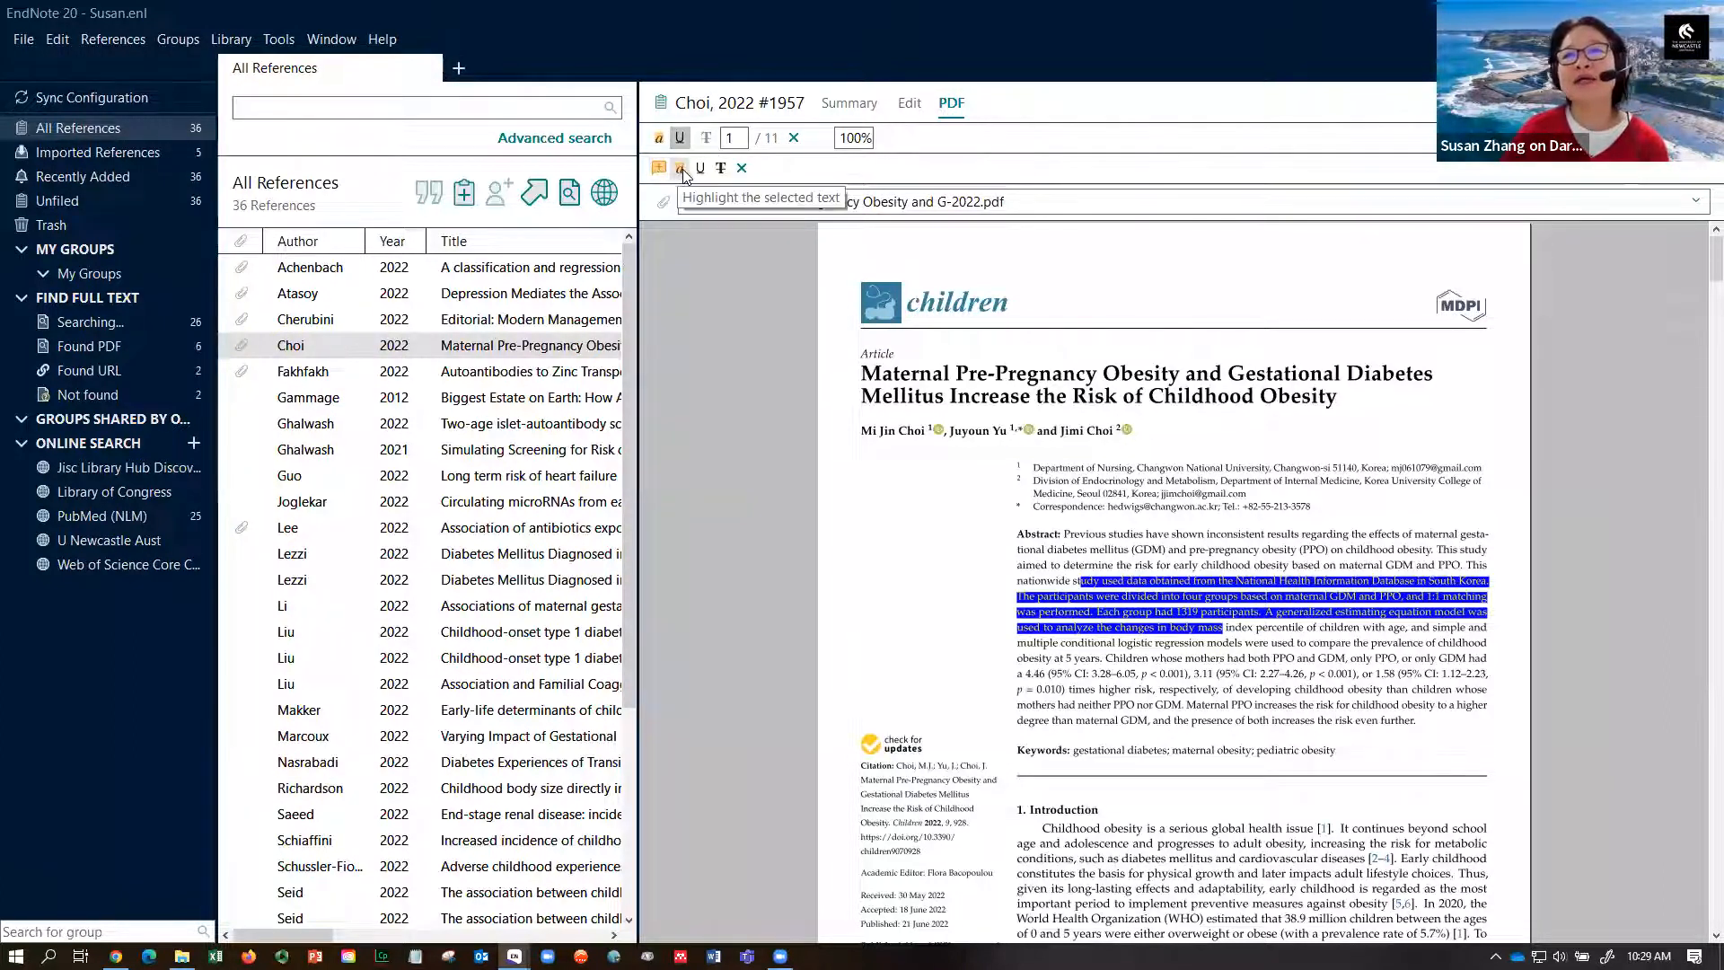
{"action": "left_click", "coordinate": [681, 169]}
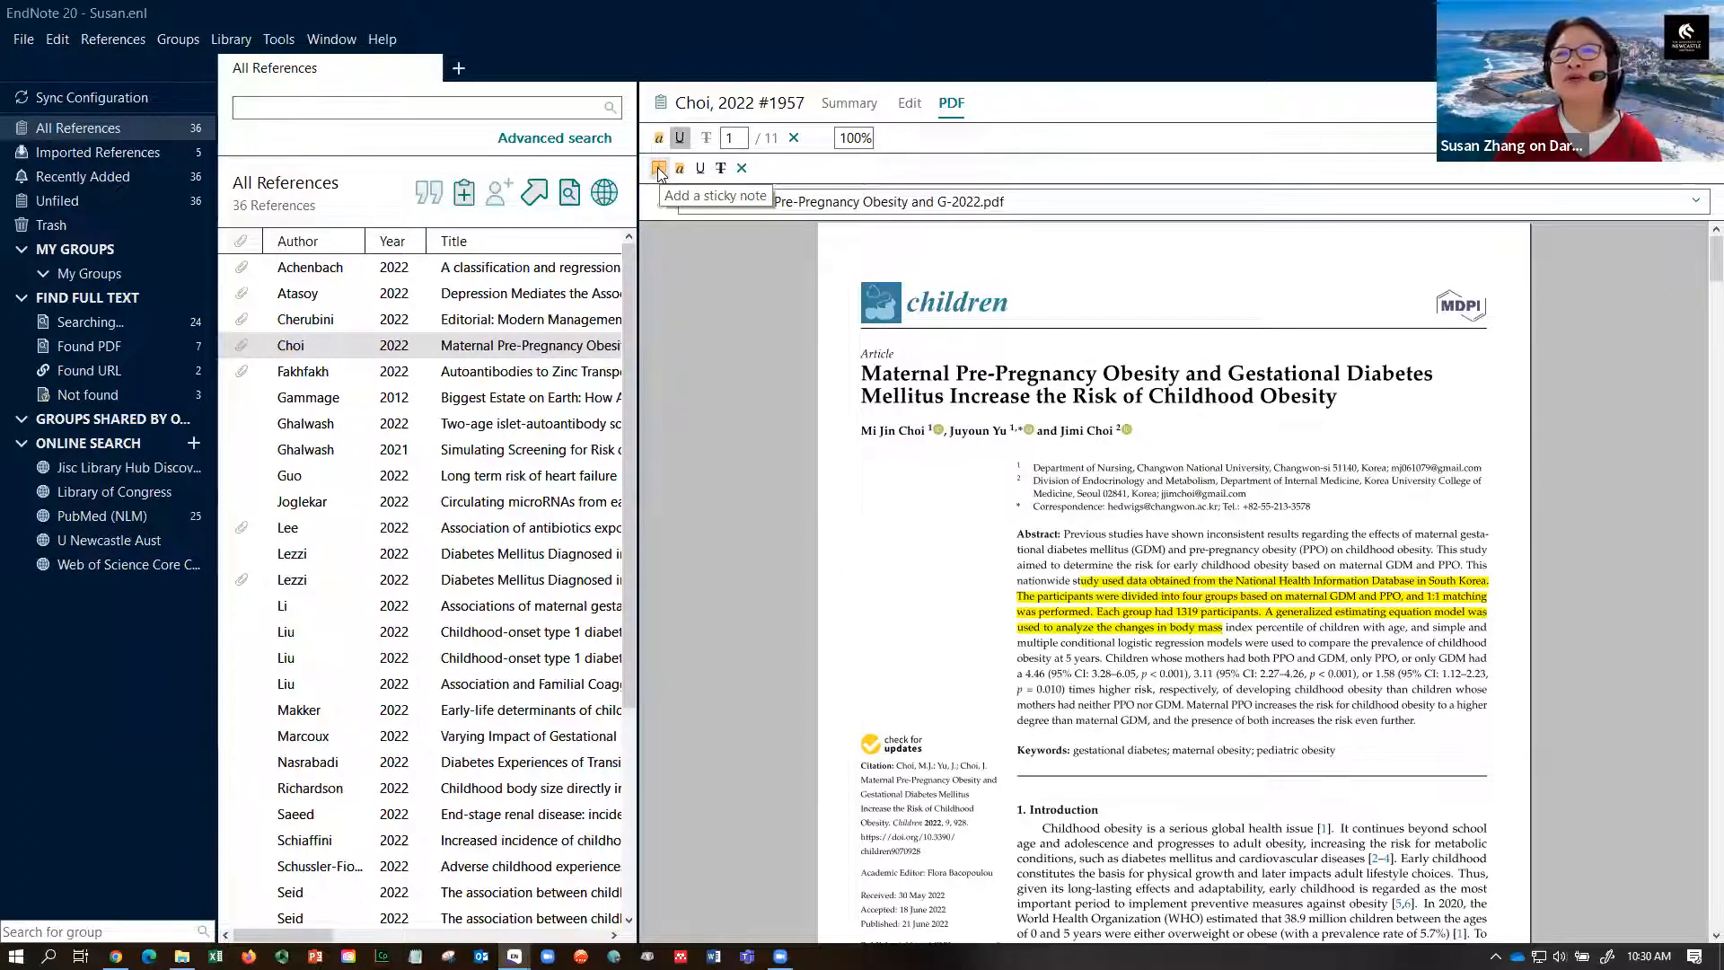
- Place a sticky note by the Abstract heading and replace its placeholder comment with 'Demo-1'
{"action": "left_click", "coordinate": [658, 168]}
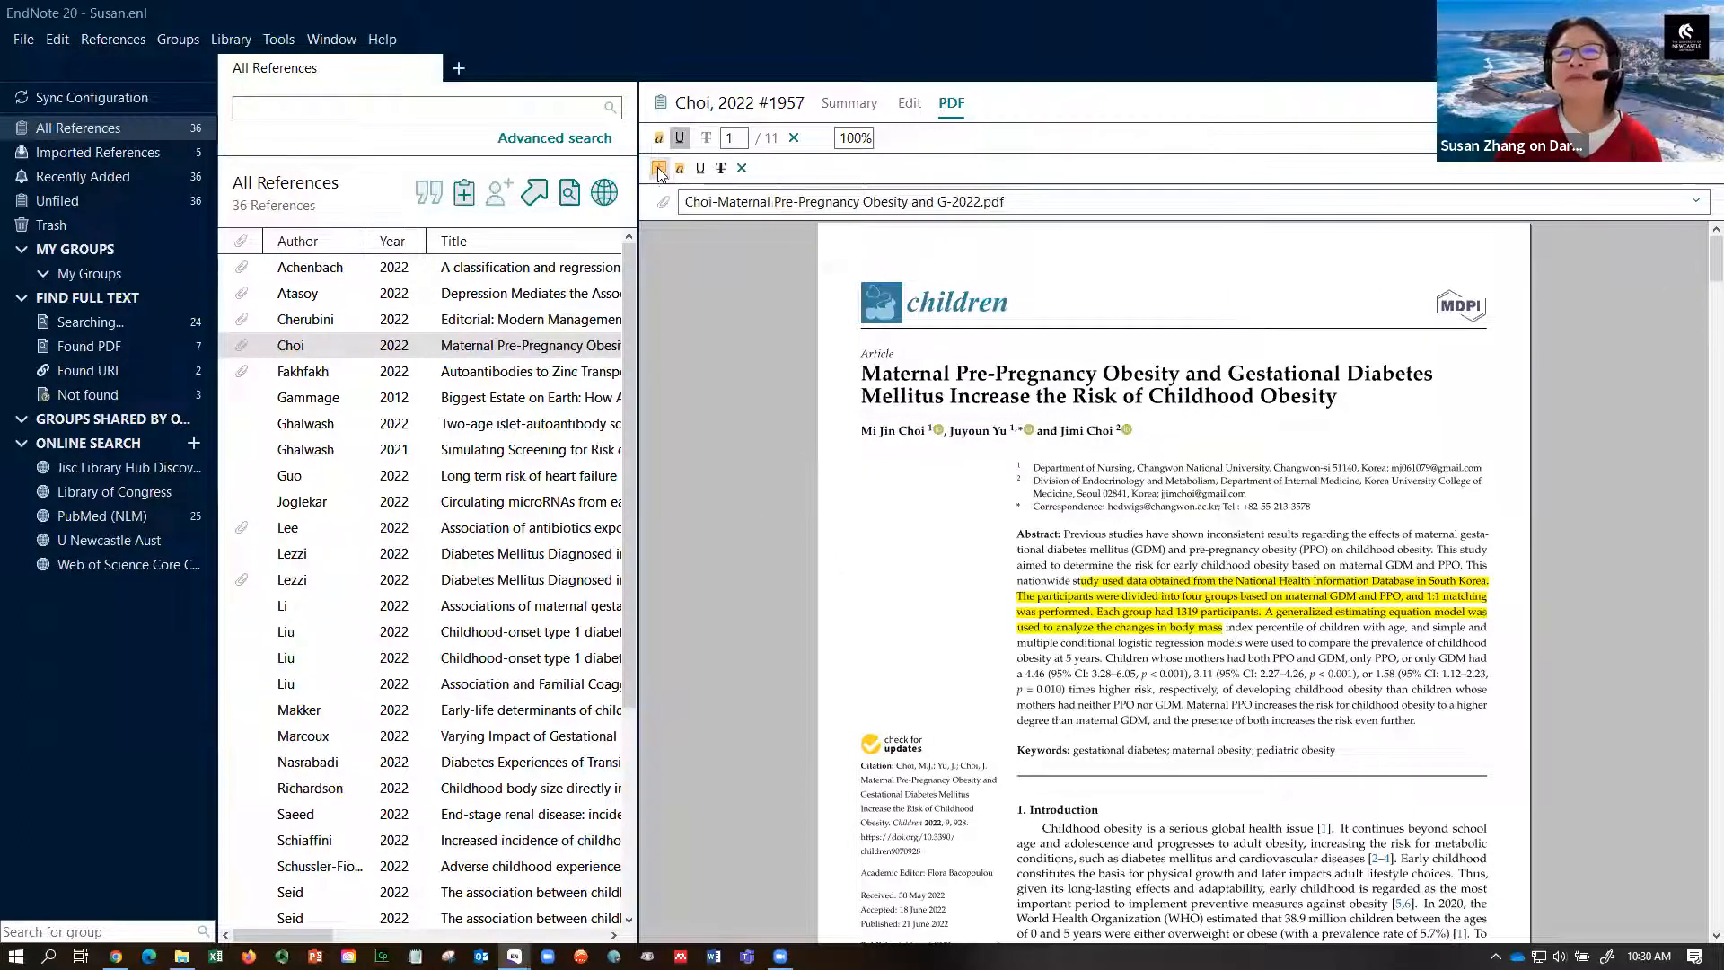
{"action": "left_click", "coordinate": [1039, 537]}
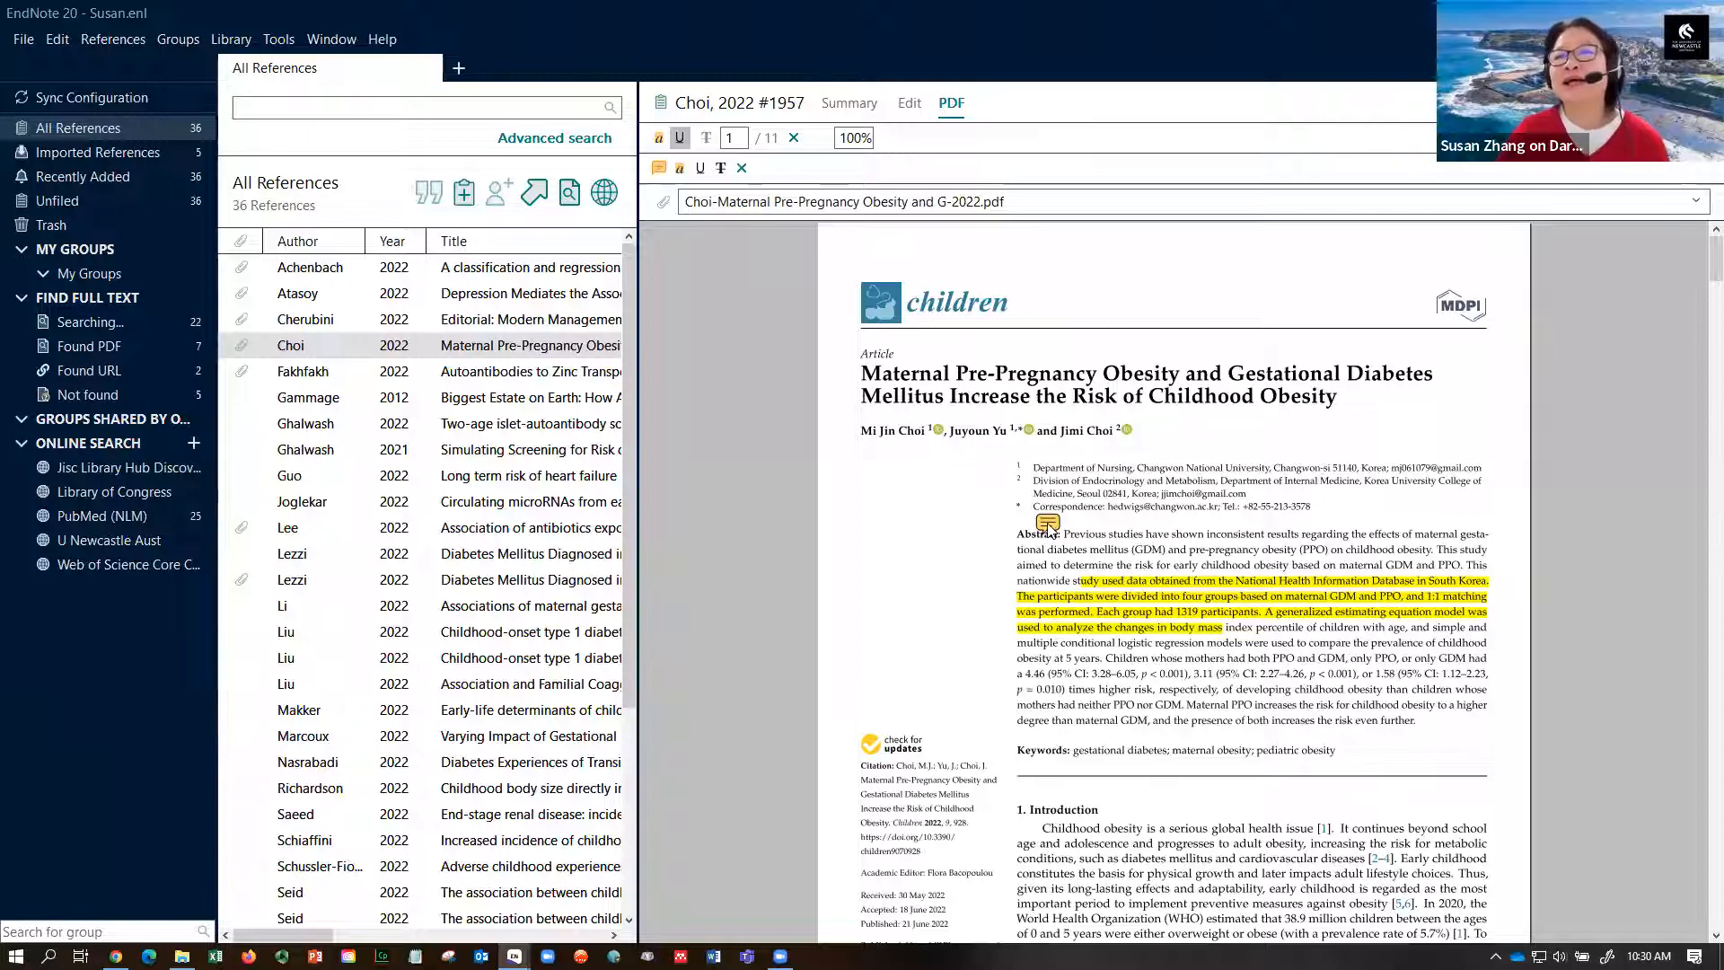
{"action": "left_click", "coordinate": [1048, 528]}
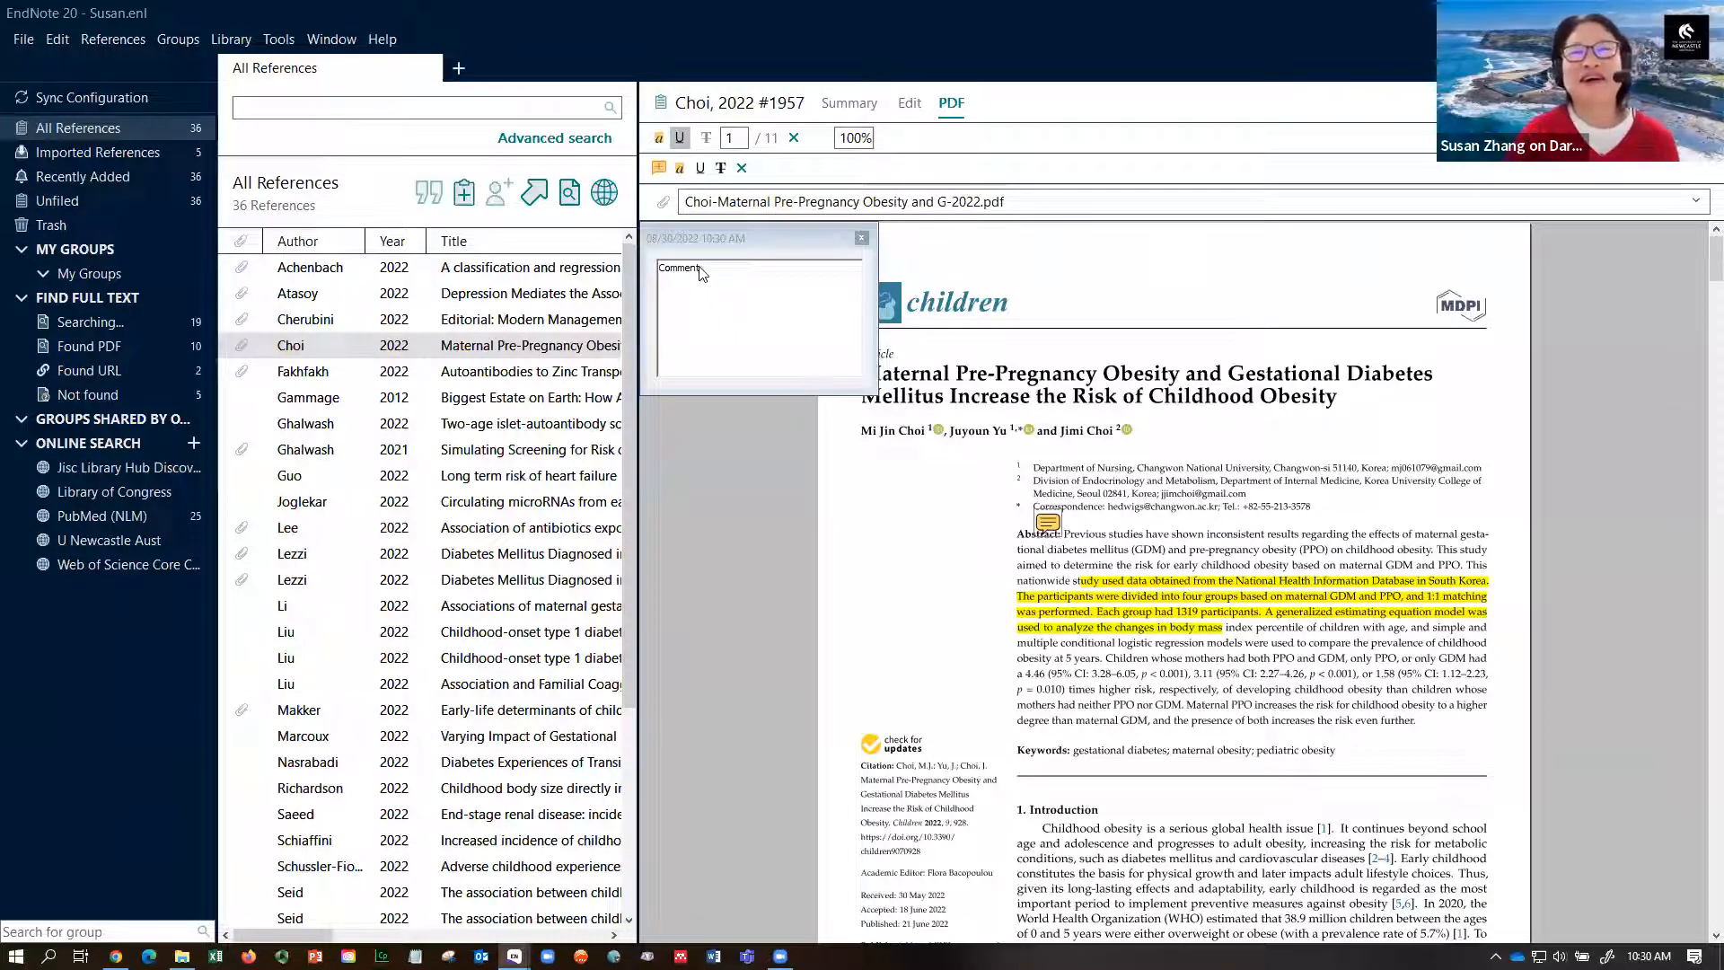
{"action": "left_click_drag", "start_coordinate": [699, 273], "coordinate": [655, 274]}
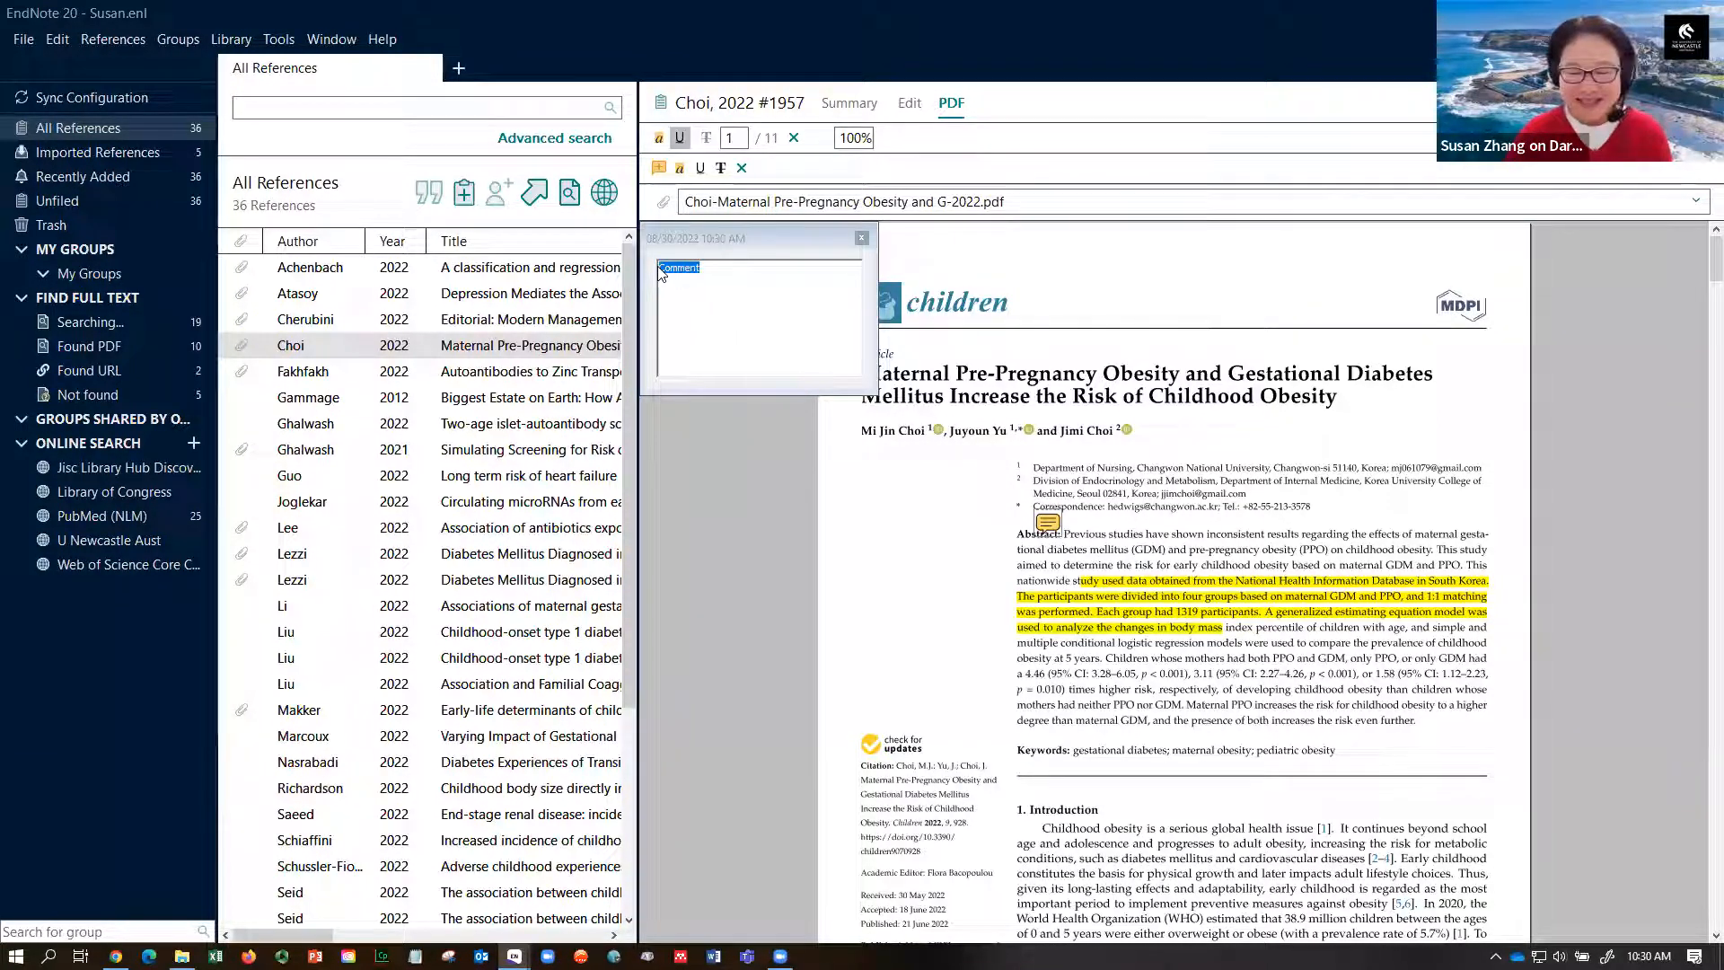
{"action": "key", "text": "Delete"}
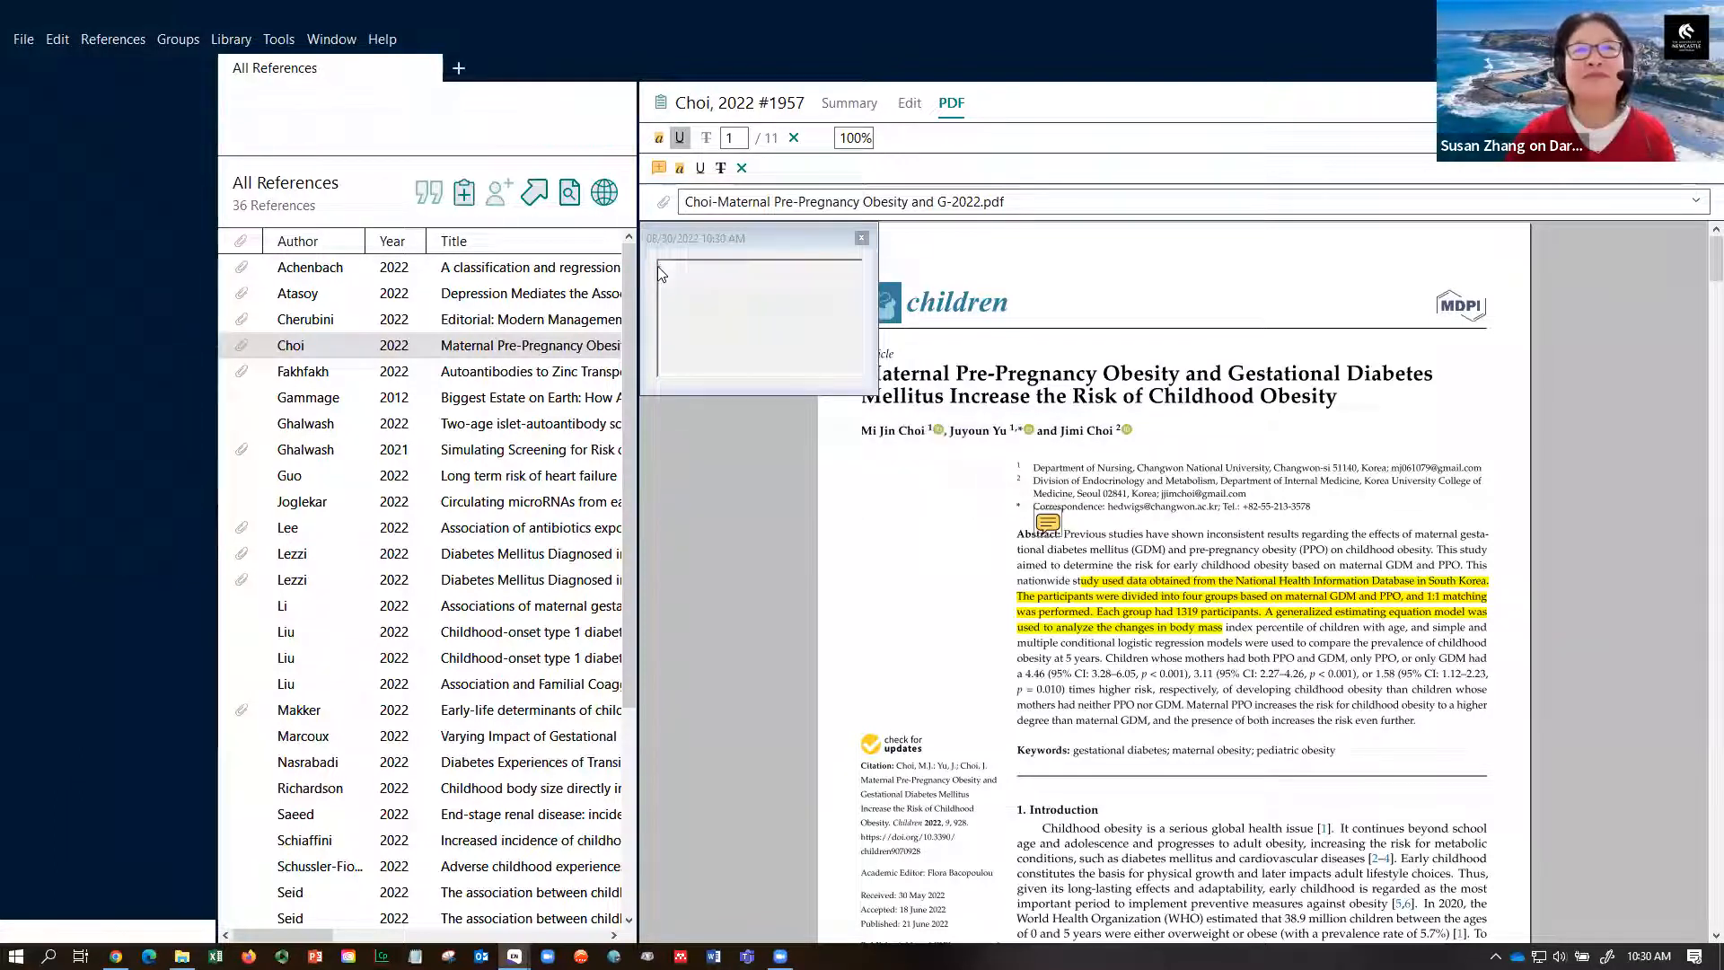
{"action": "type", "text": "Demo-1"}
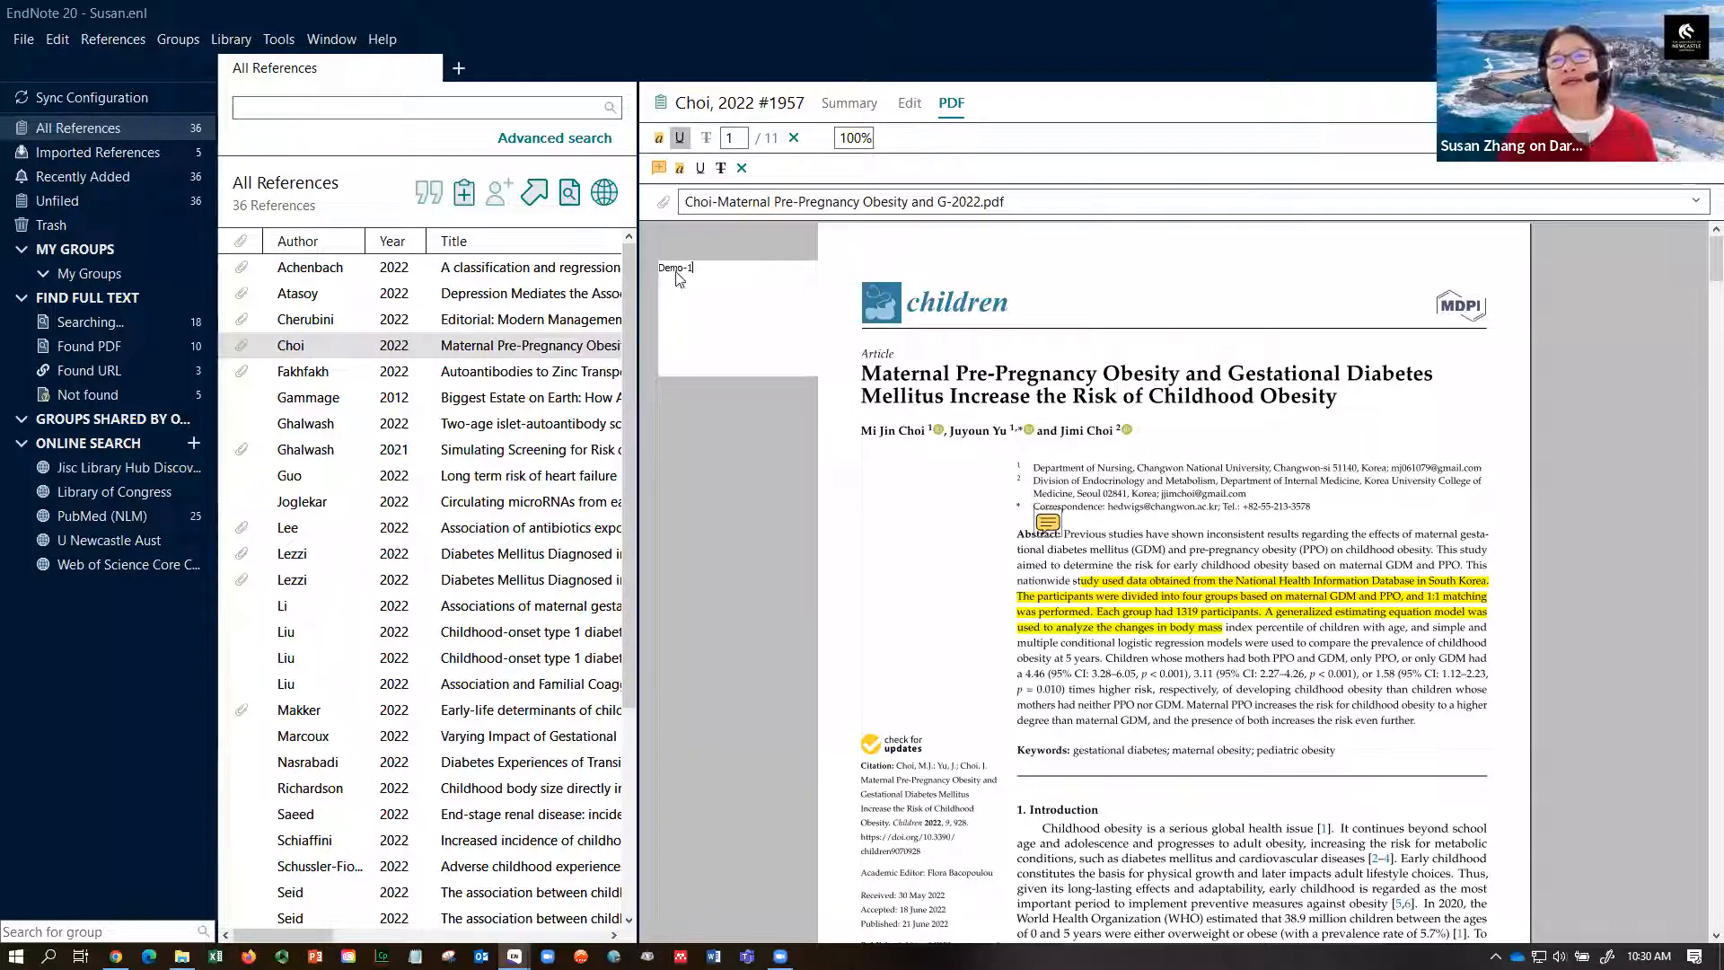
{"action": "left_click", "coordinate": [893, 535]}
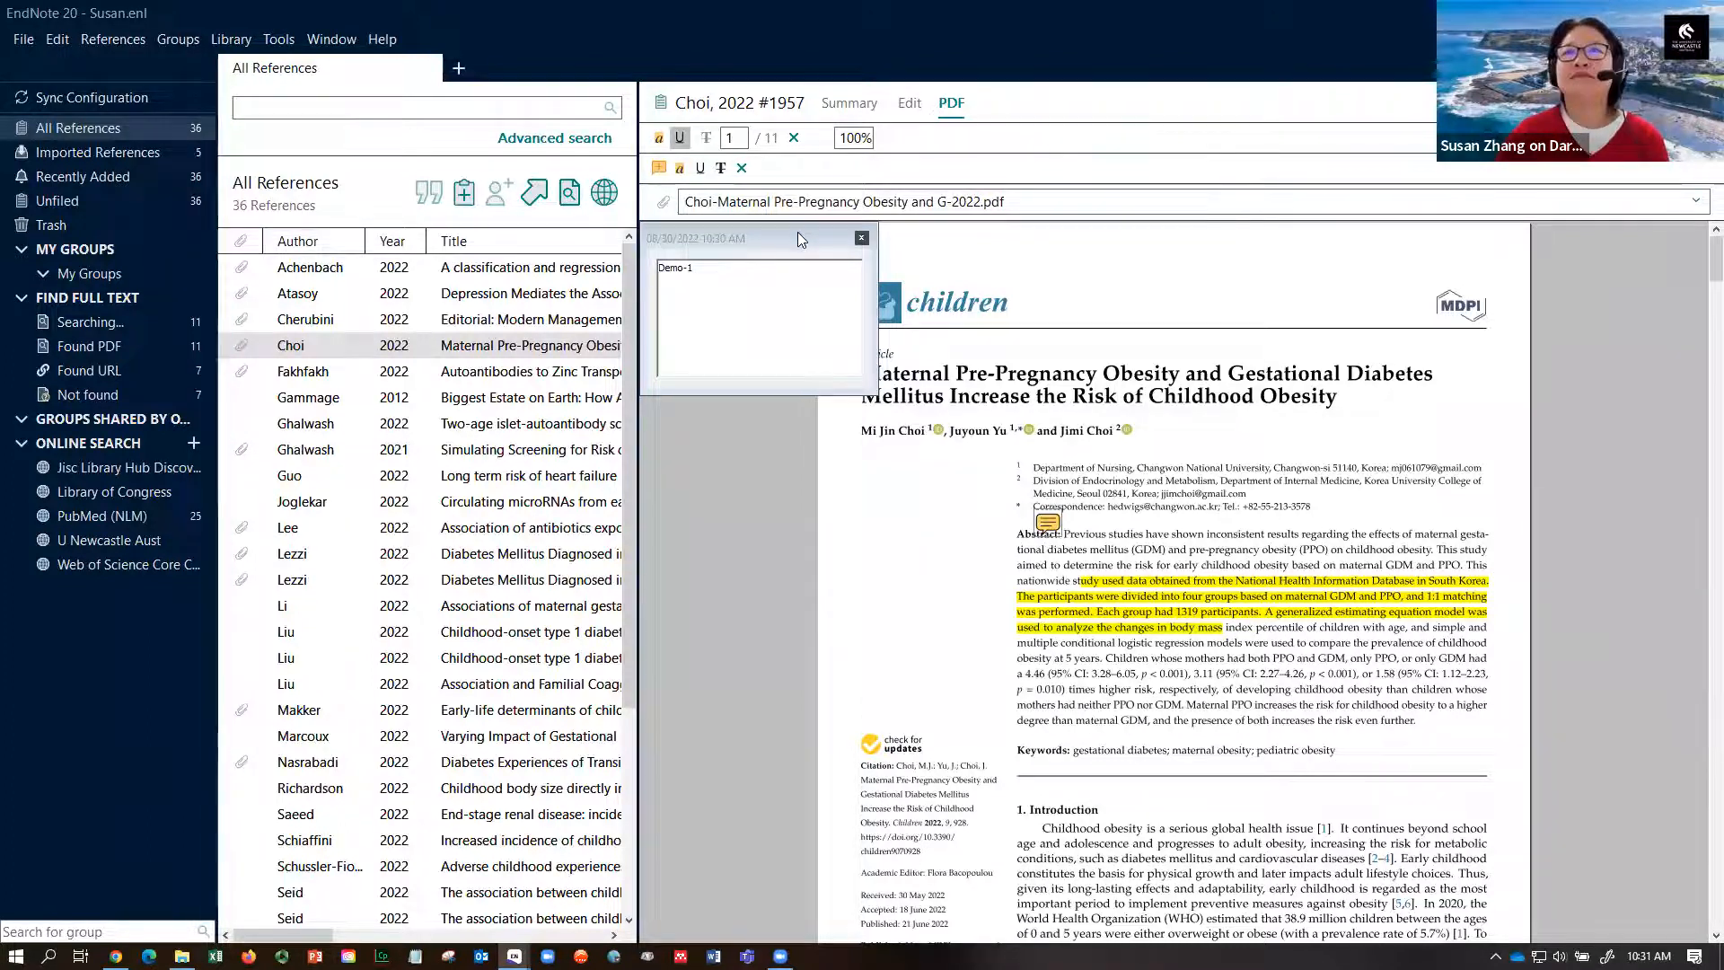
- Drag the Demo-1 note popup onto the Choi article title
{"action": "left_click_drag", "start_coordinate": [801, 236], "coordinate": [1223, 311]}
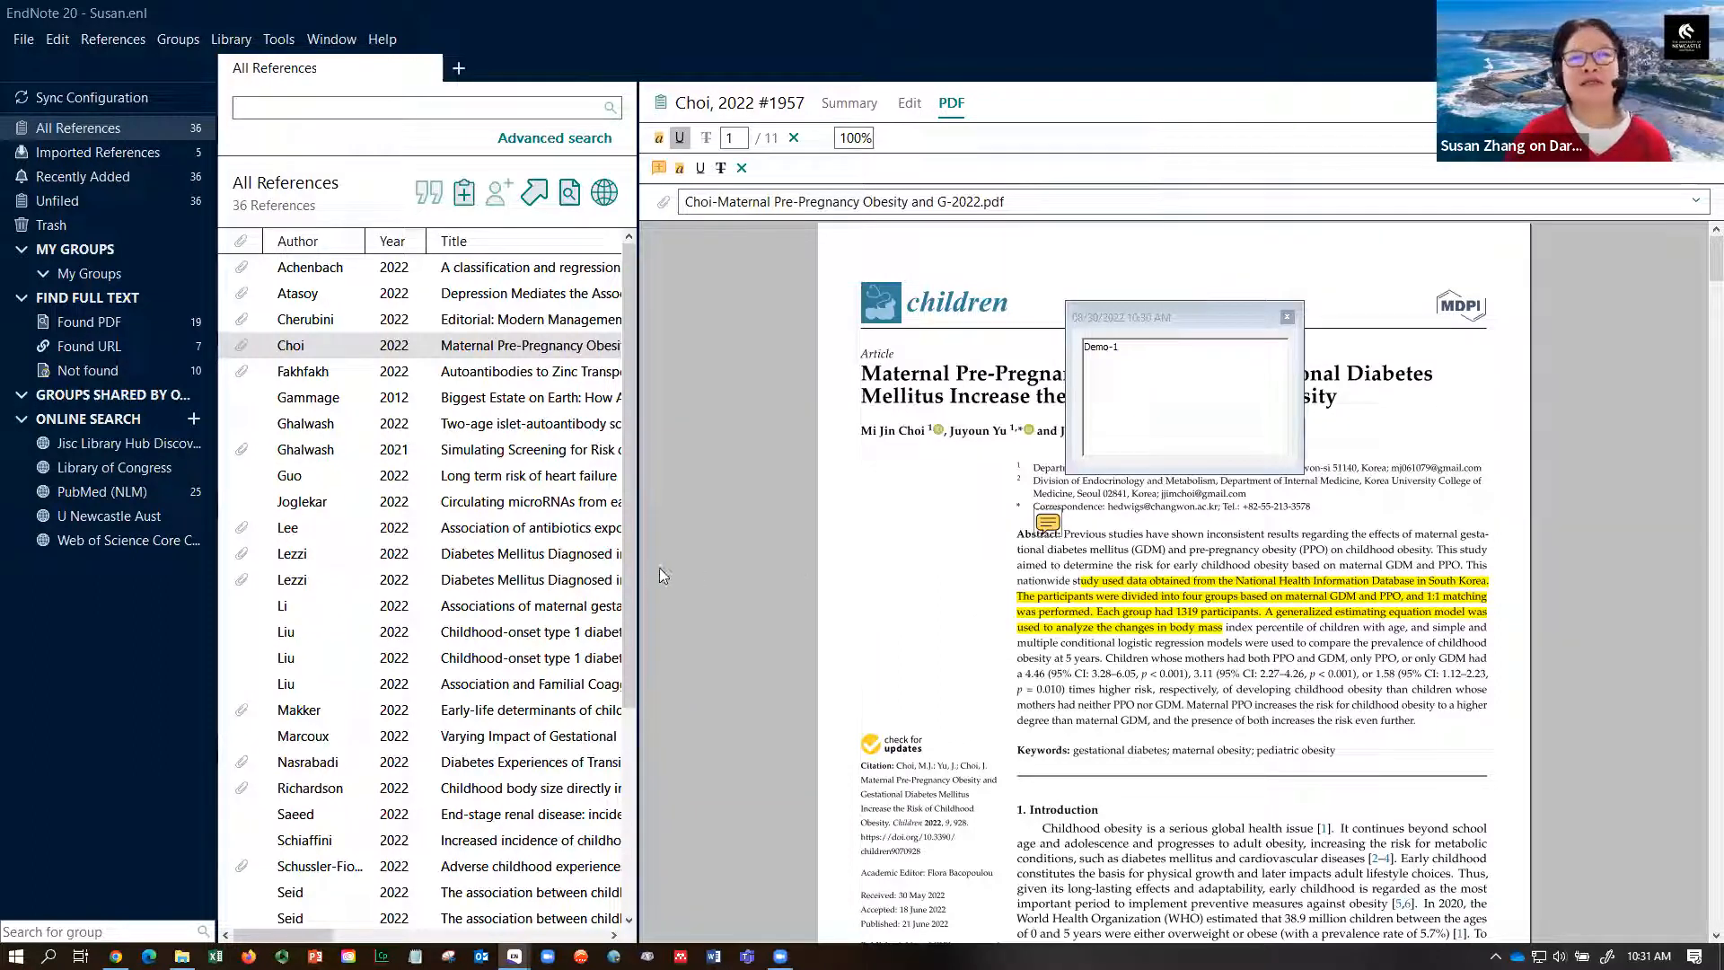
- Drag the list/PDF divider right until the Journal column shows
{"action": "left_click_drag", "start_coordinate": [637, 575], "coordinate": [1225, 585]}
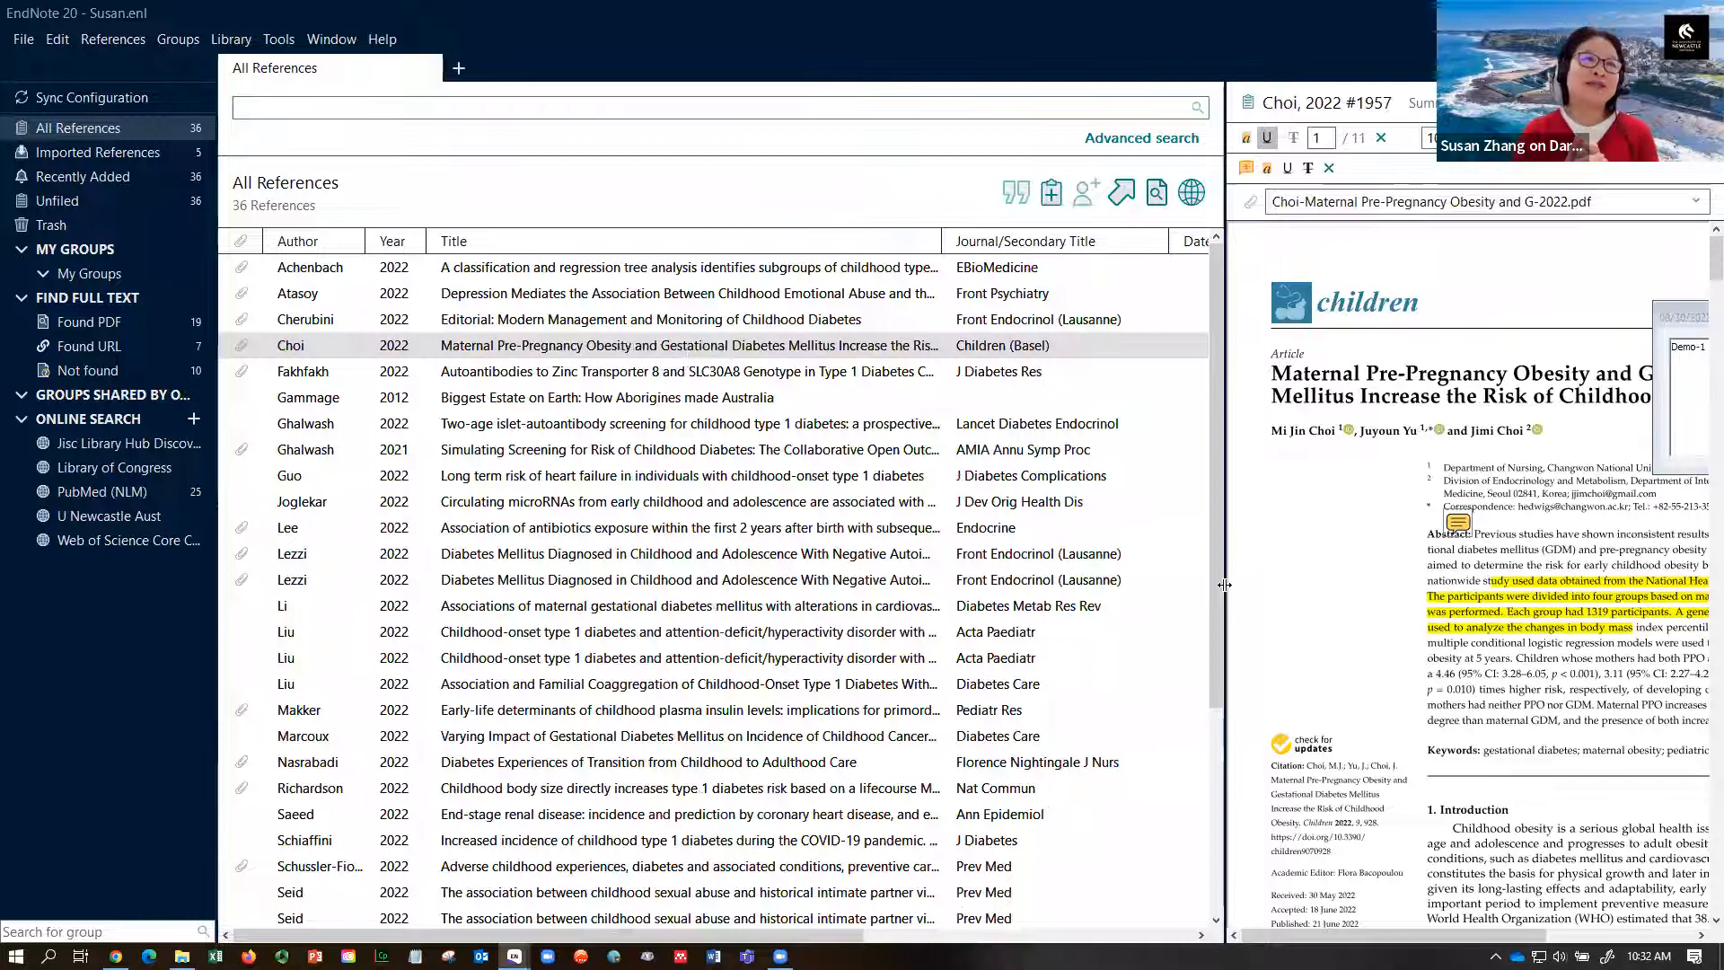
{"action": "left_click", "coordinate": [136, 324]}
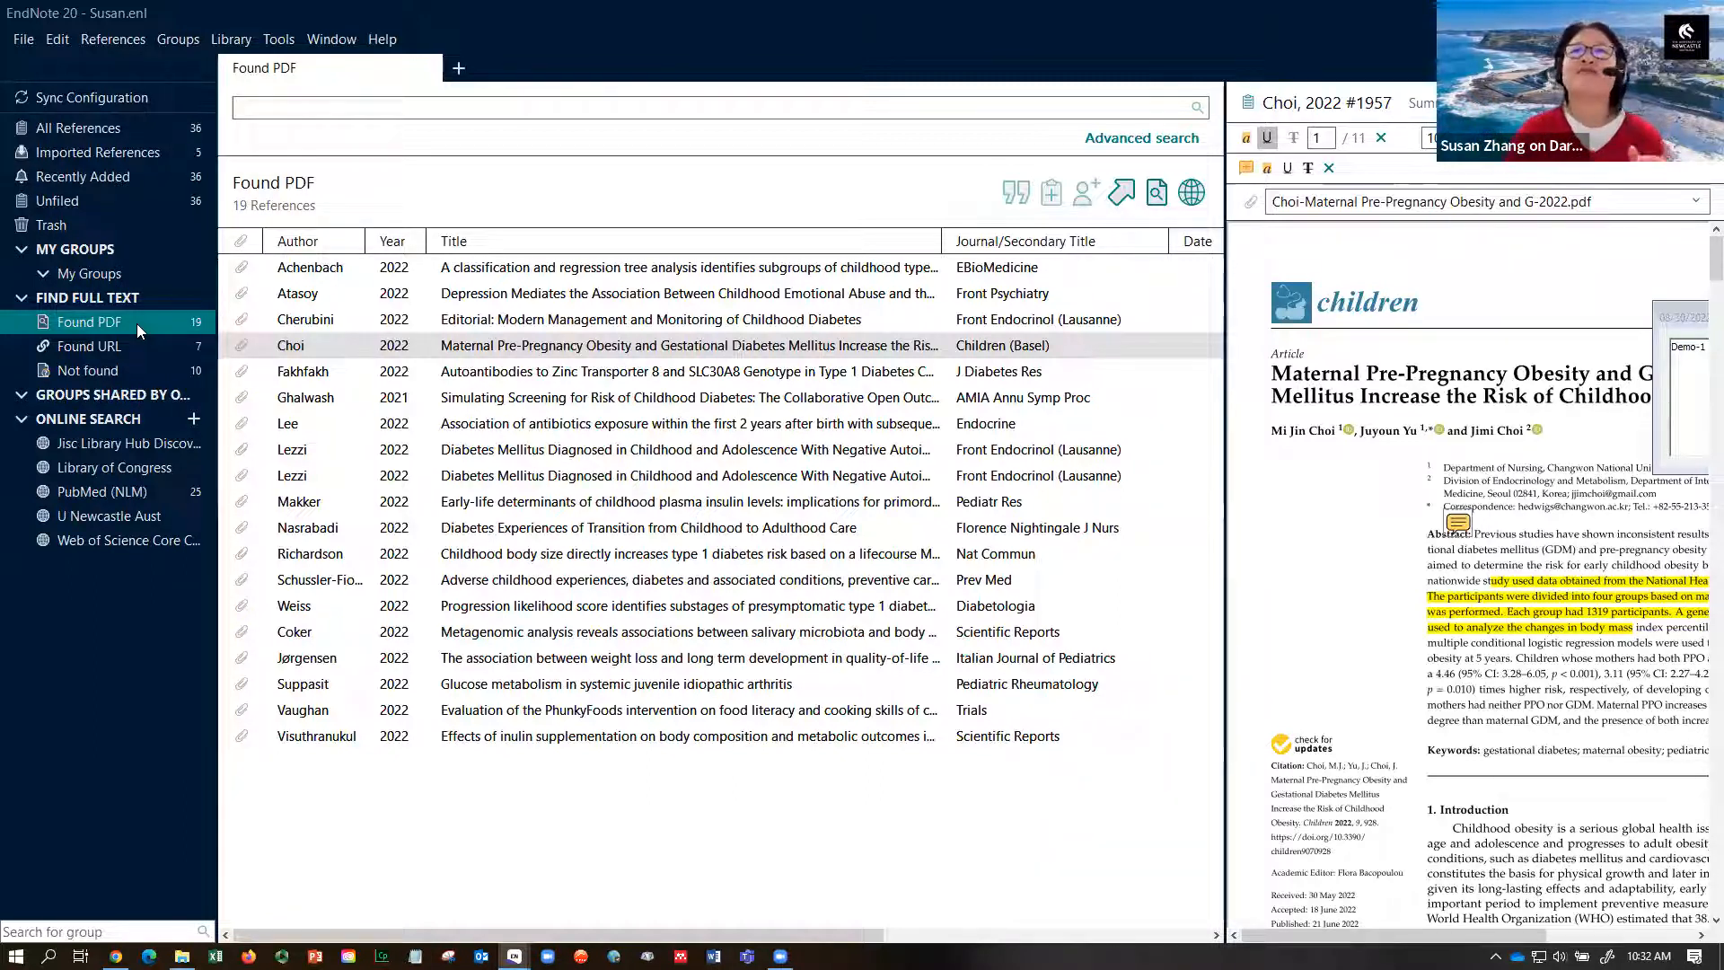
{"action": "left_click", "coordinate": [110, 131]}
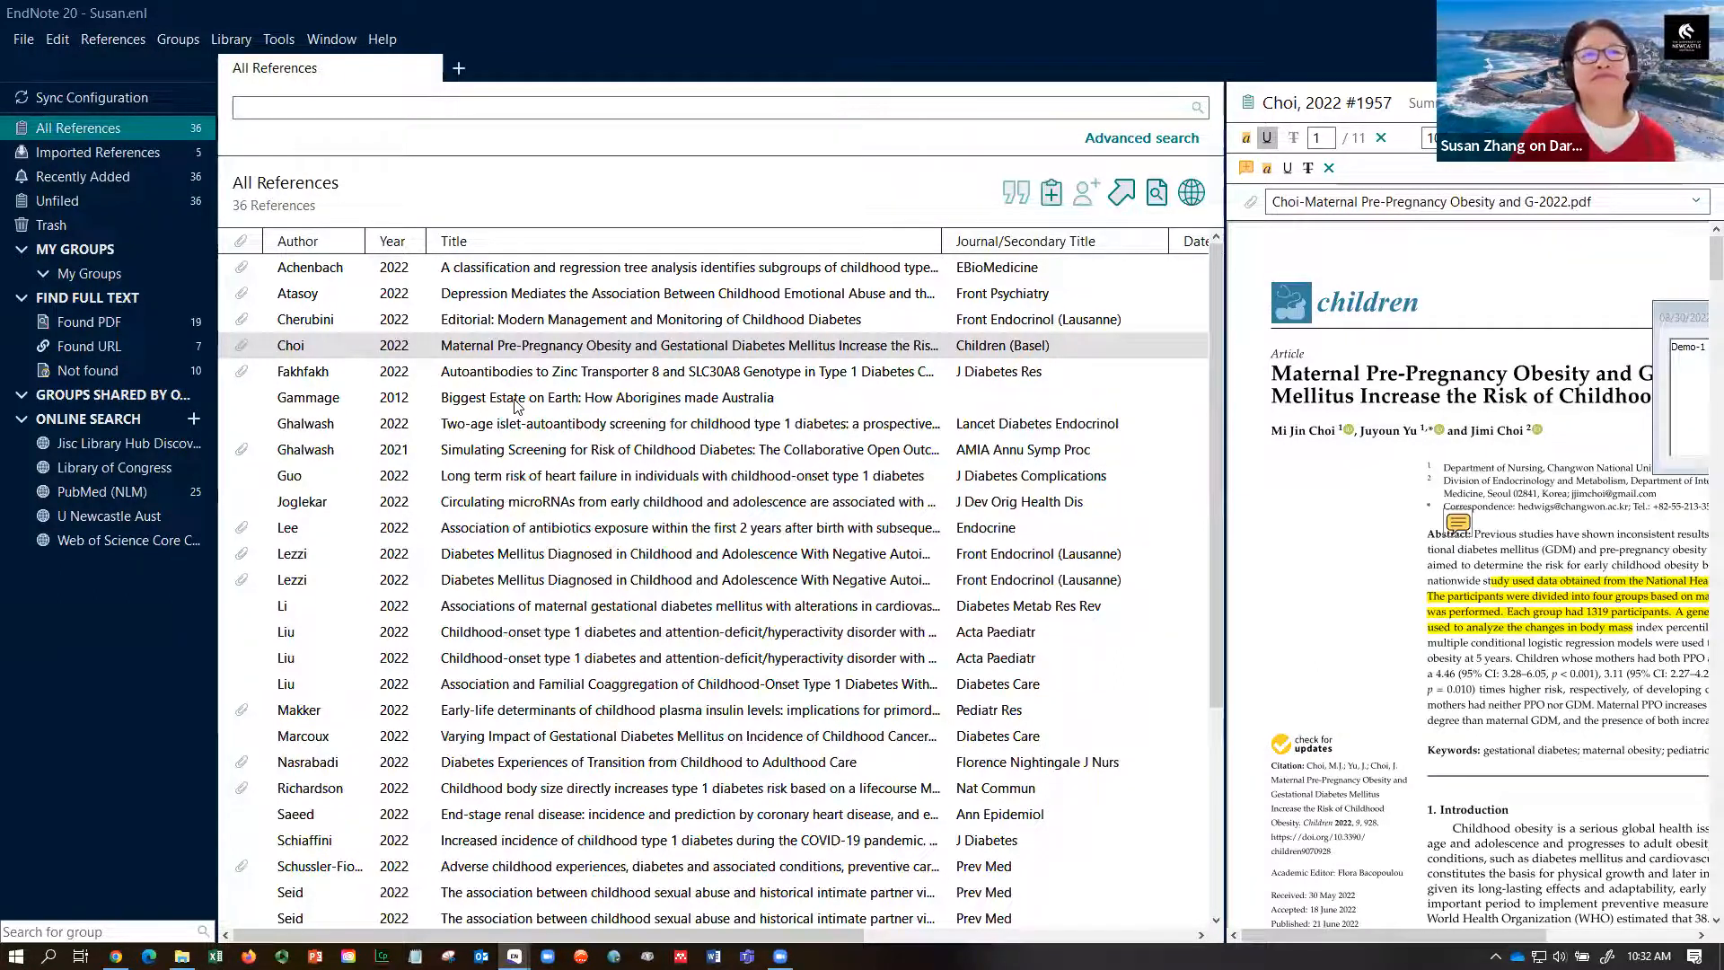
- Select the Joglekar 2022 reference and show its Summary, listing PubMed and publisher links
{"action": "left_click", "coordinate": [516, 503]}
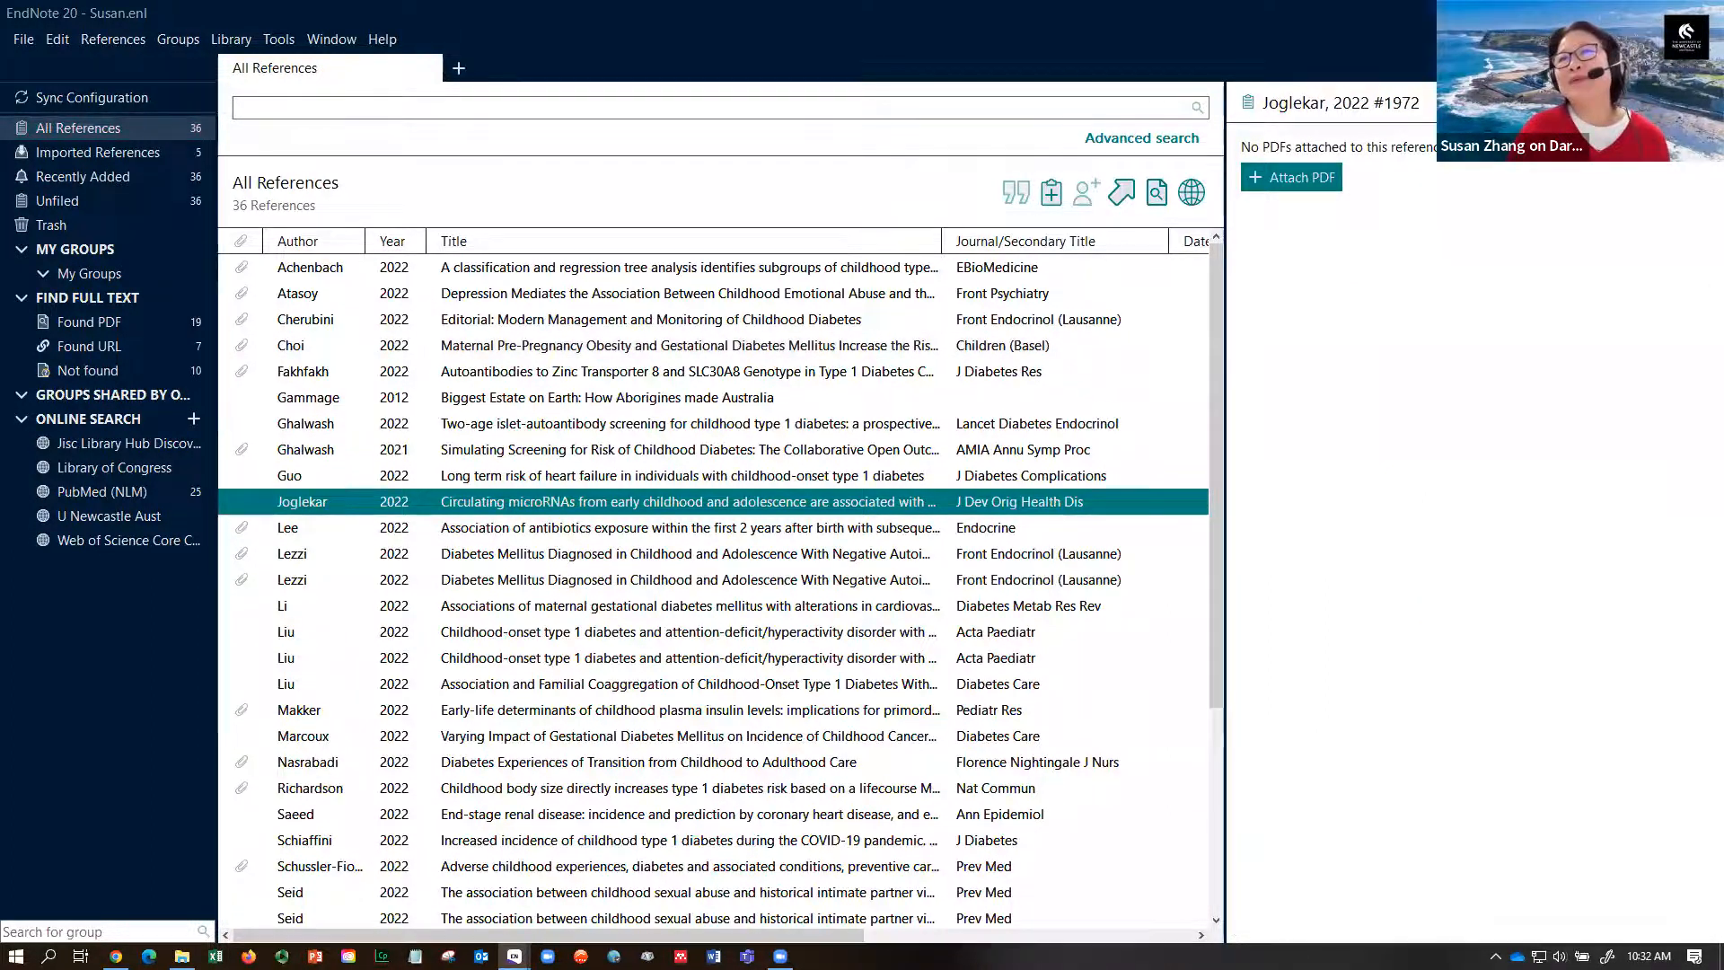
{"action": "left_click", "coordinate": [1464, 103]}
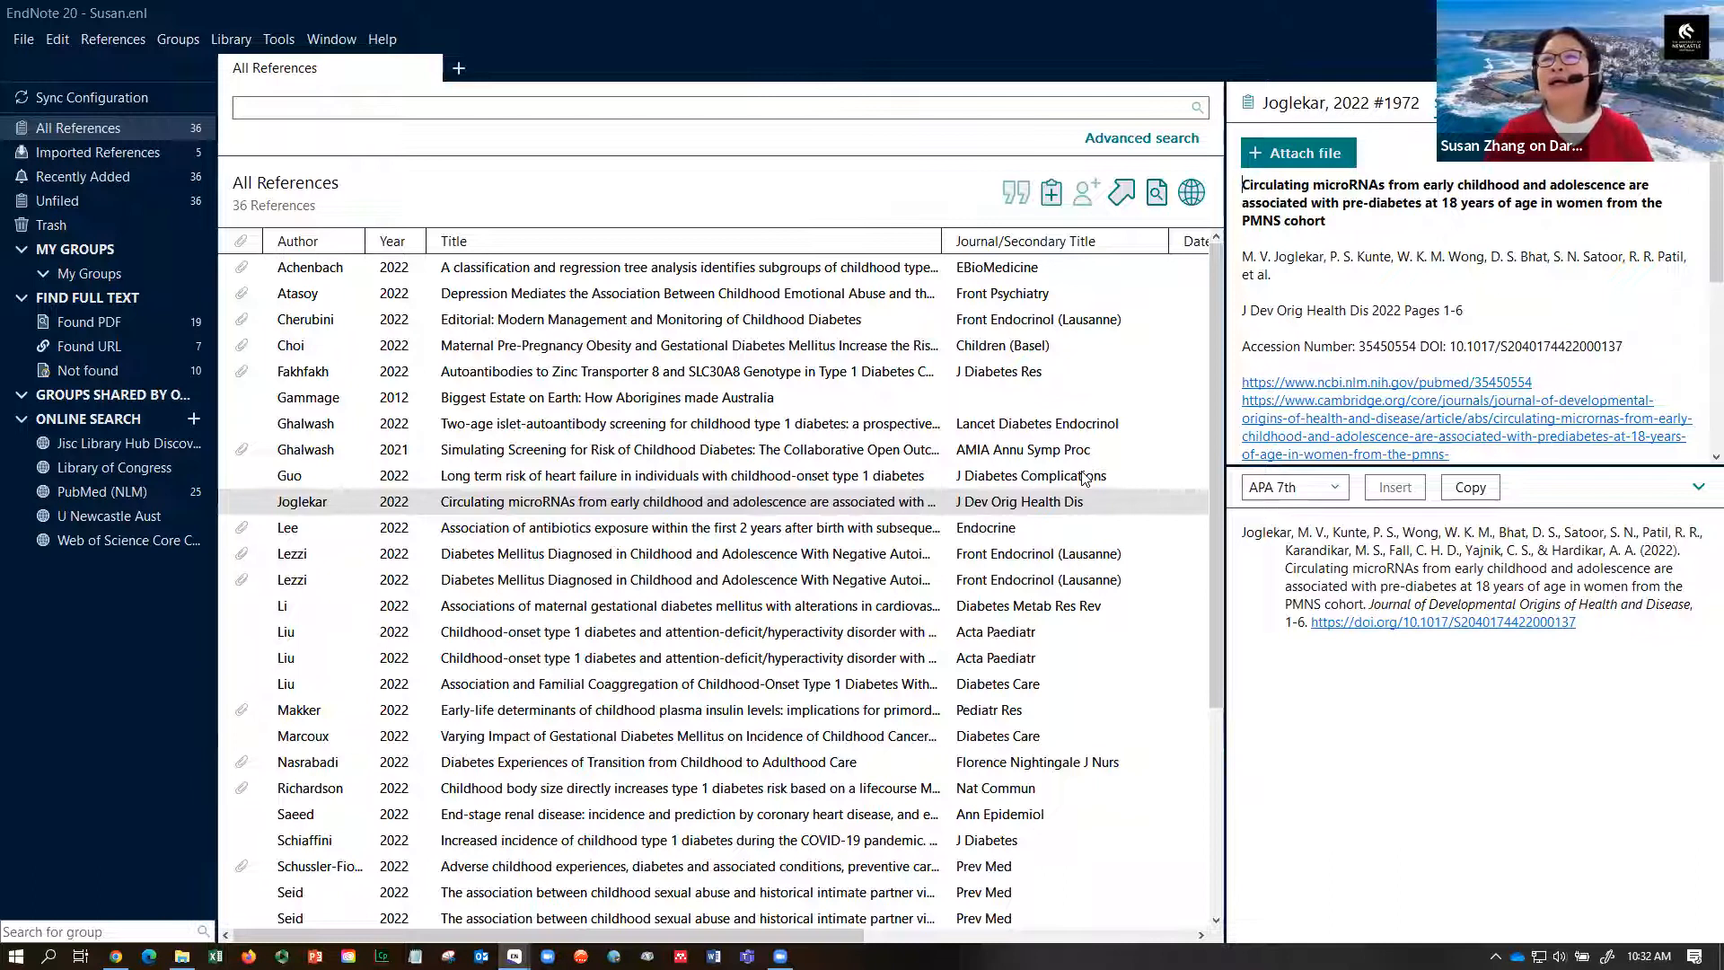
{"action": "left_click", "coordinate": [769, 505]}
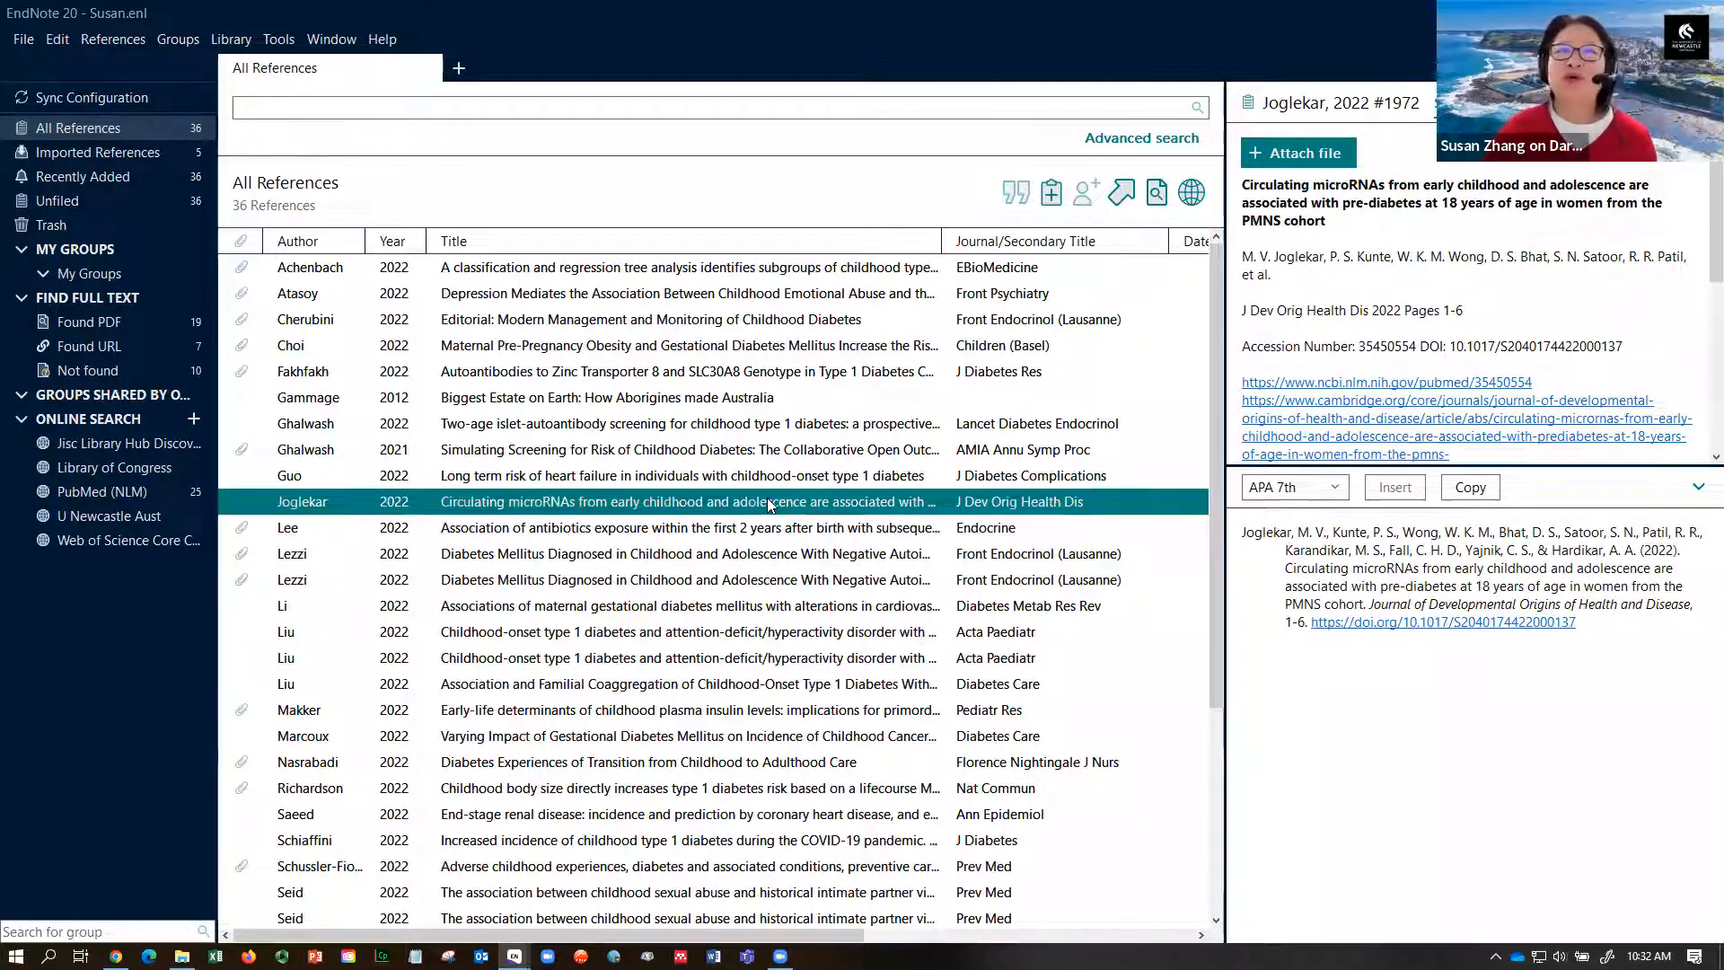
- Attach the Zupa-2022 PDF from the Demo files folder to the Joglekar reference
{"action": "left_click", "coordinate": [1296, 154]}
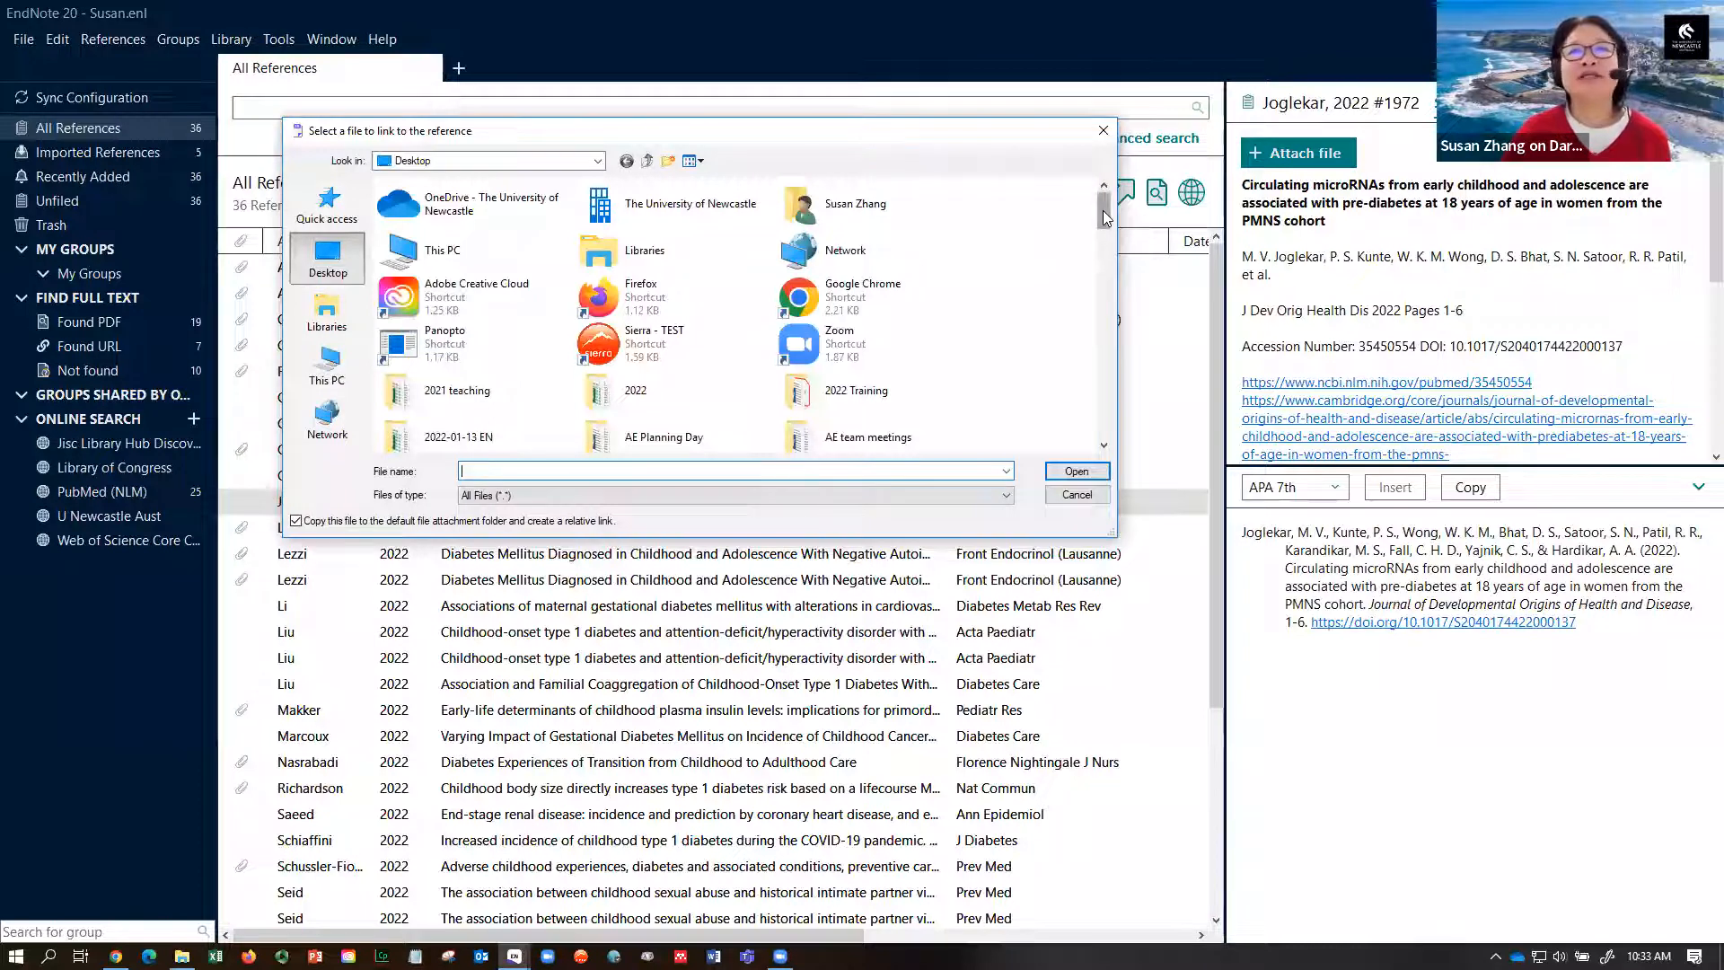
{"action": "left_click_drag", "start_coordinate": [1105, 218], "coordinate": [1101, 266]}
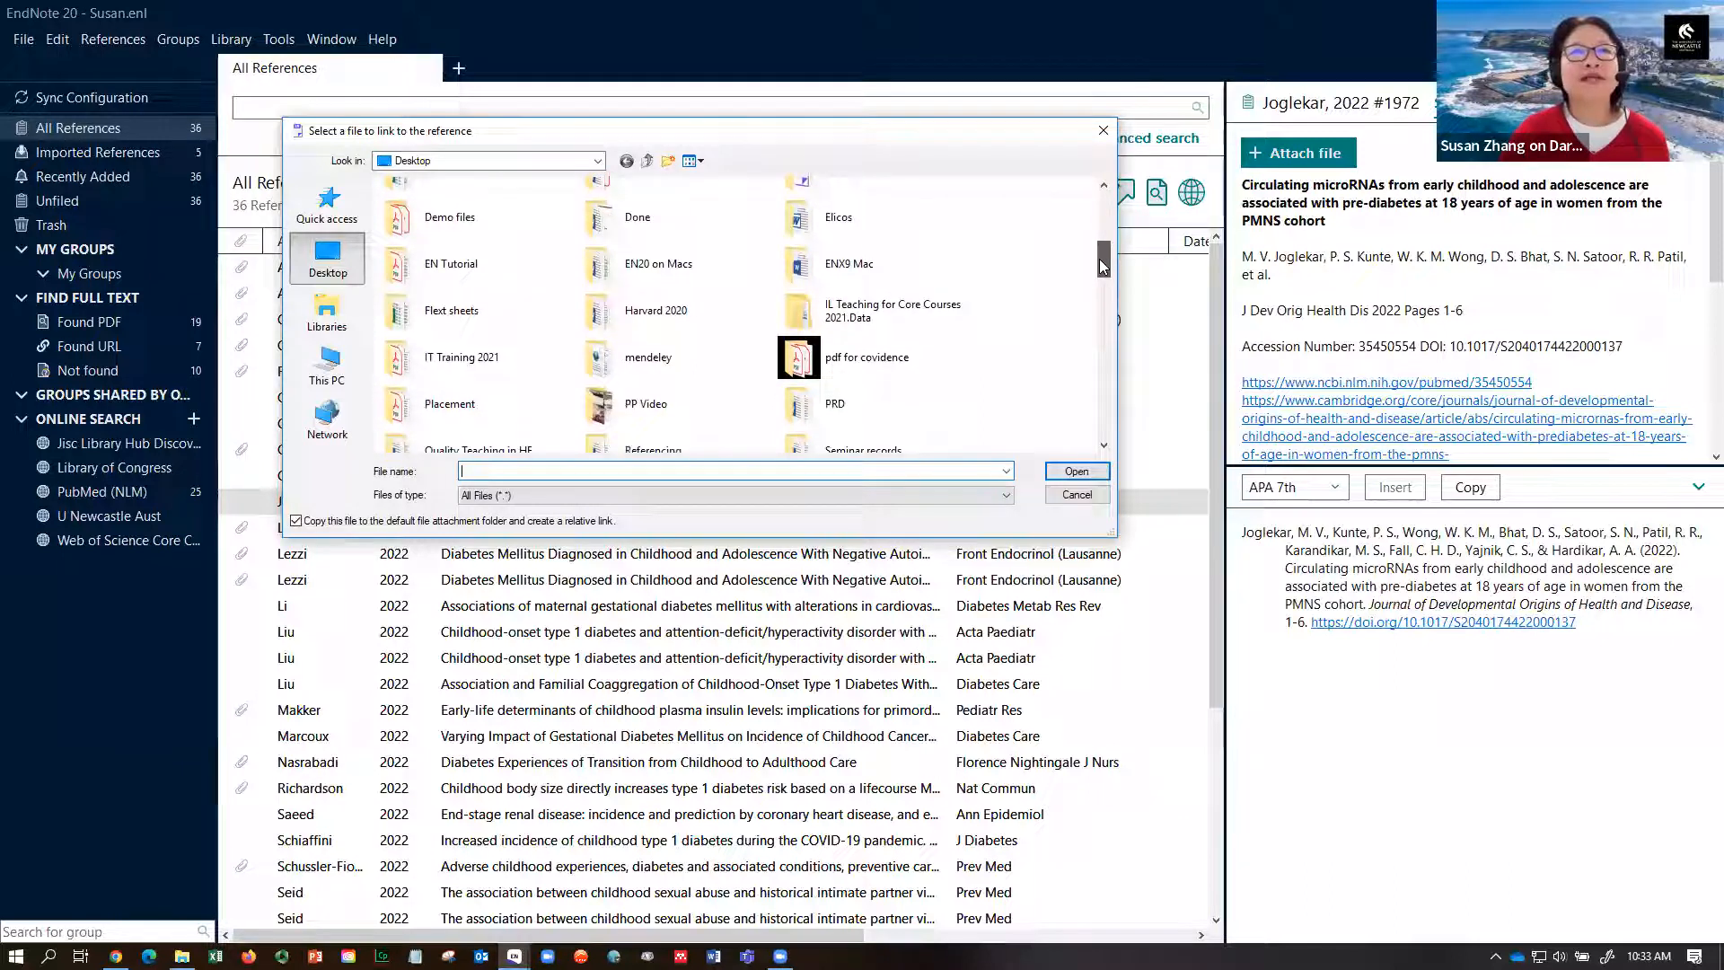
{"action": "double_click", "coordinate": [406, 221]}
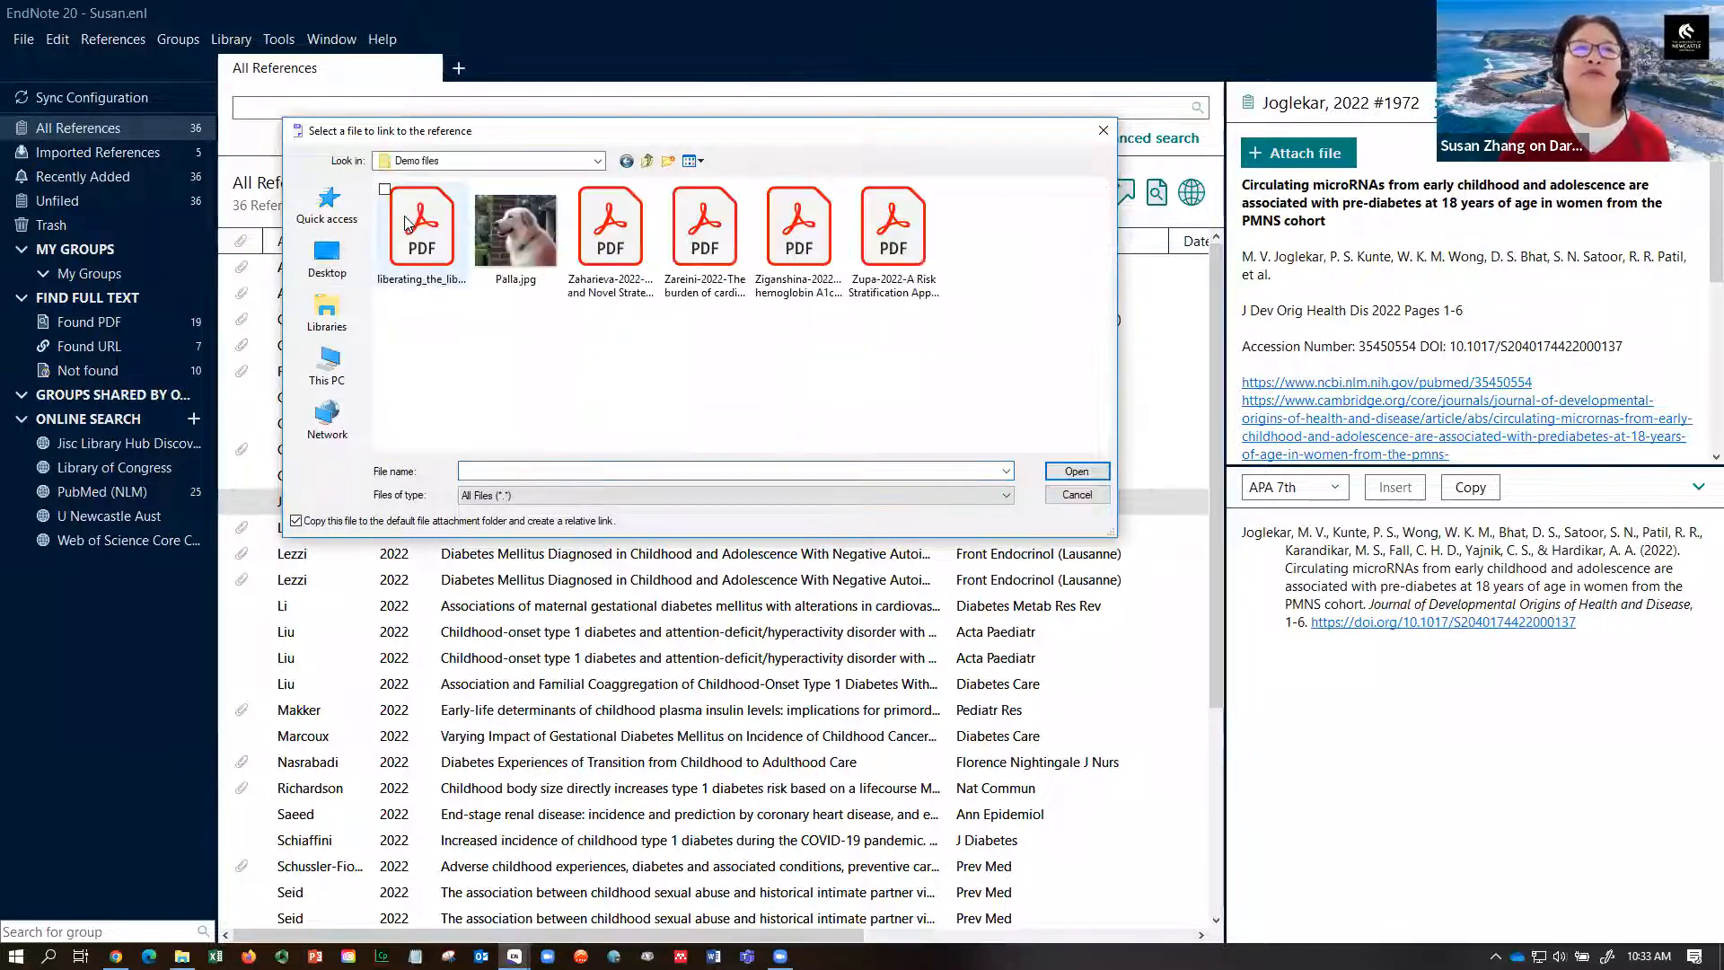
{"action": "left_click", "coordinate": [898, 252]}
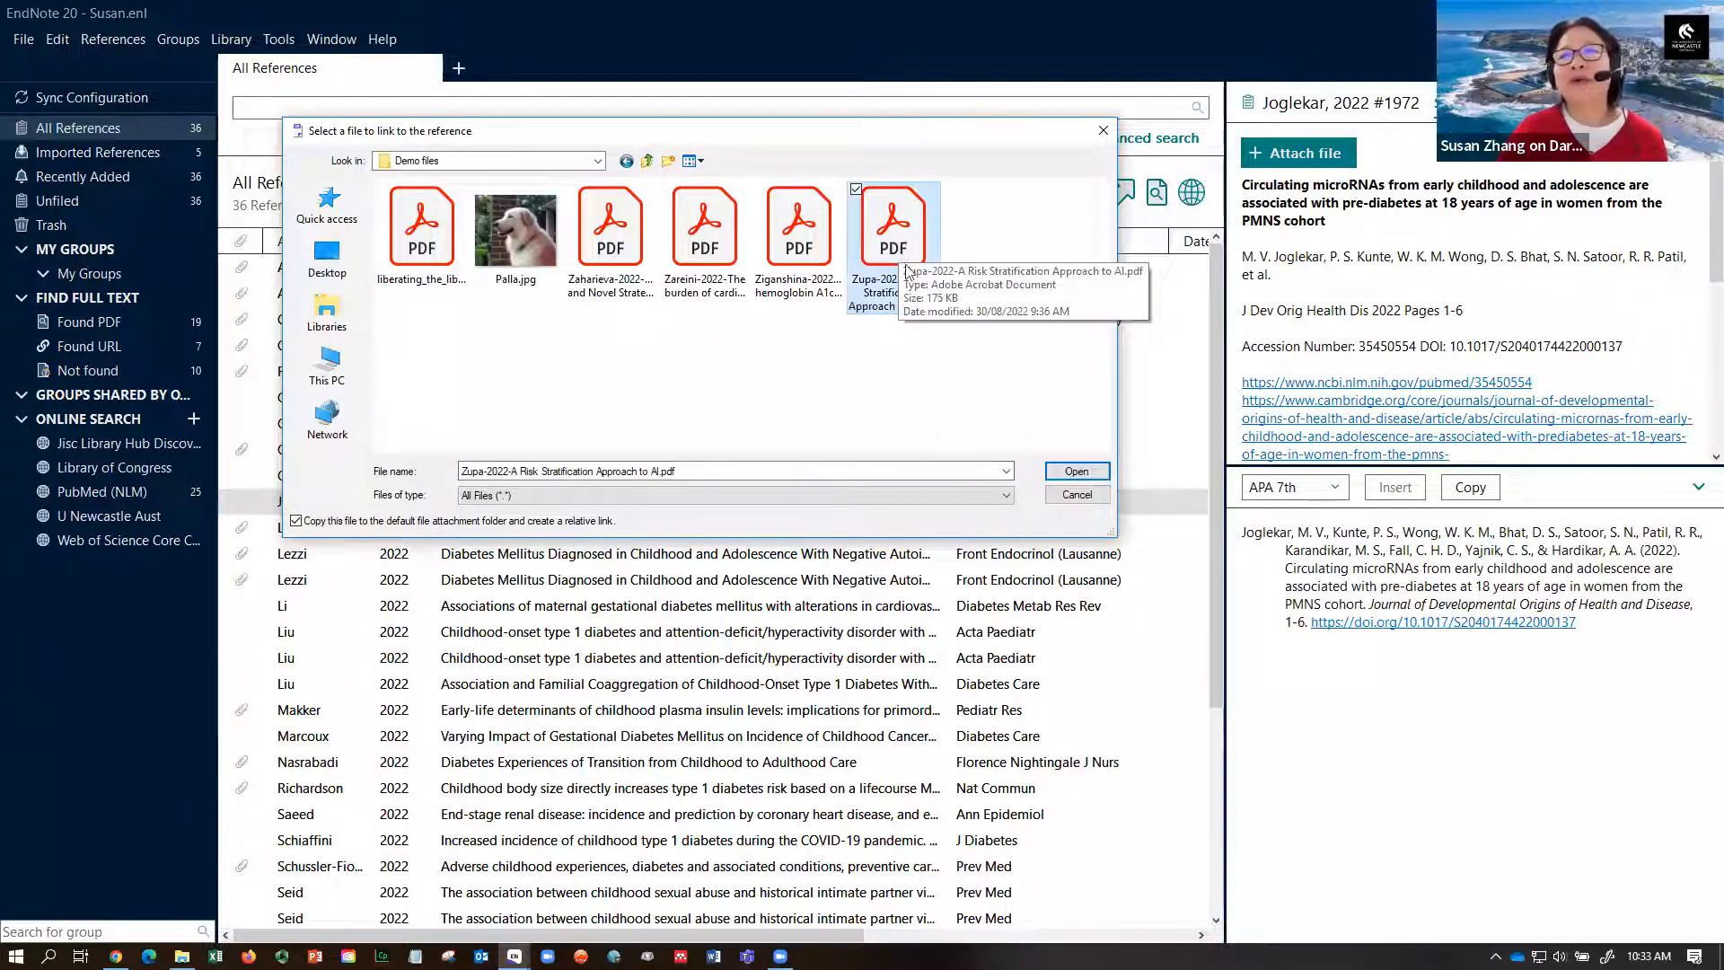
{"action": "left_click", "coordinate": [1074, 472]}
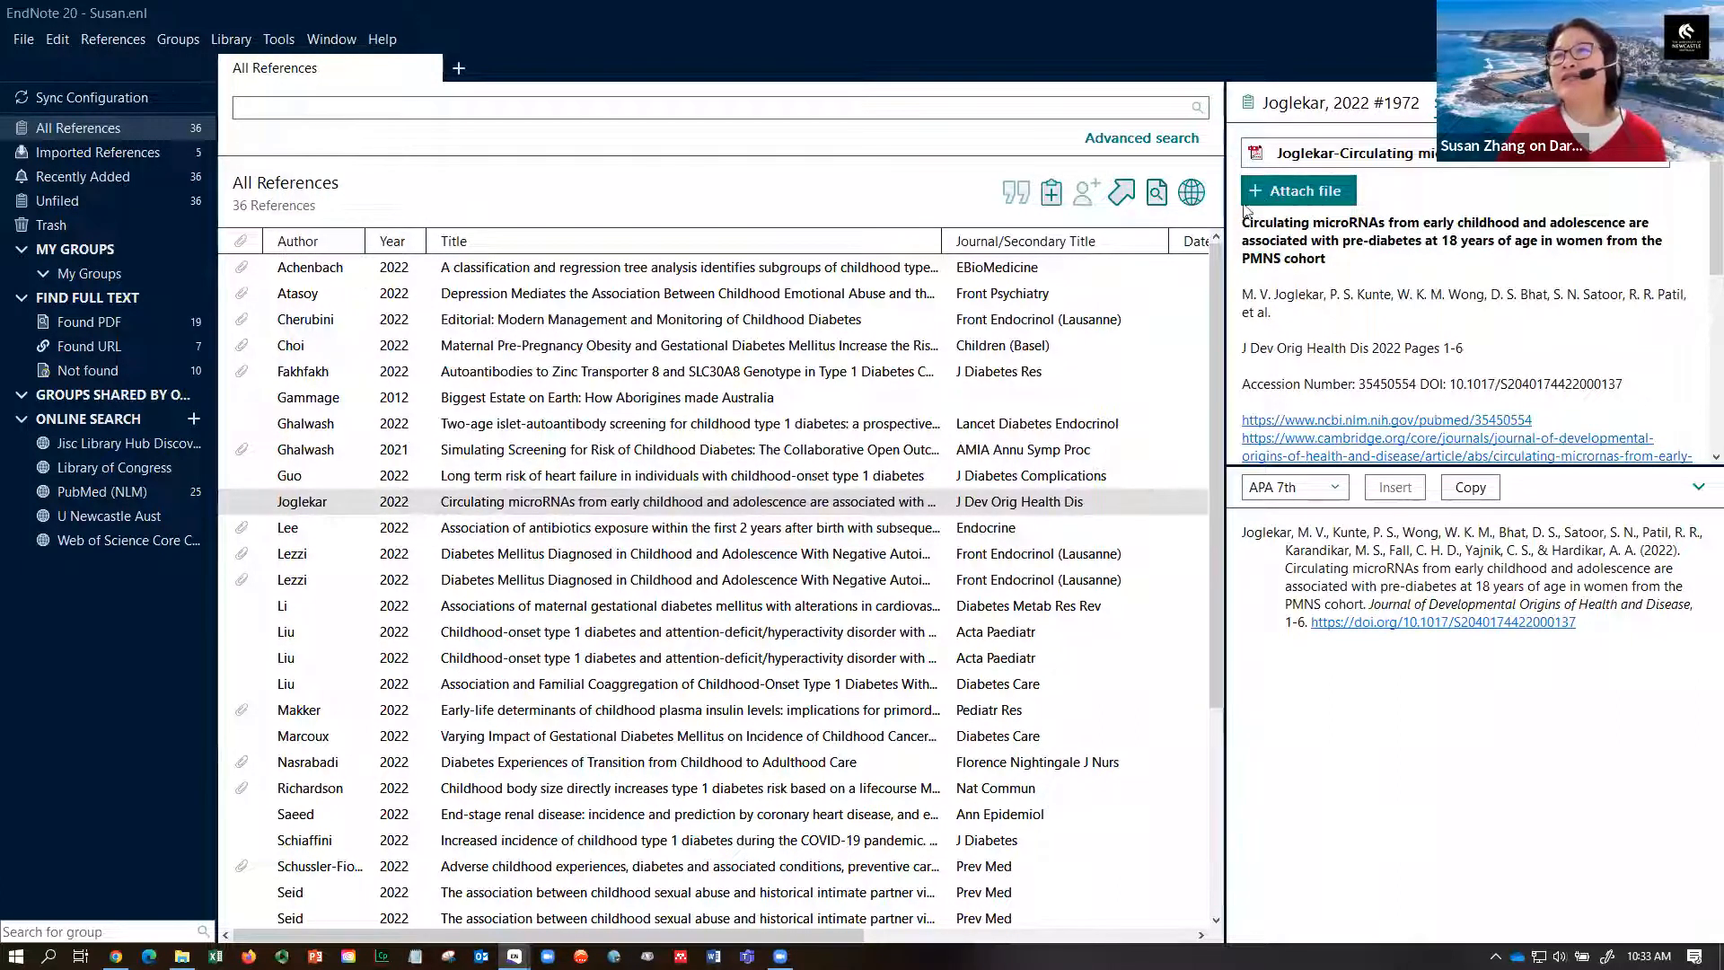
- Preview the newly attached PDF in a wider panel, then return to the Summary
{"action": "left_click_drag", "start_coordinate": [1225, 215], "coordinate": [834, 193]}
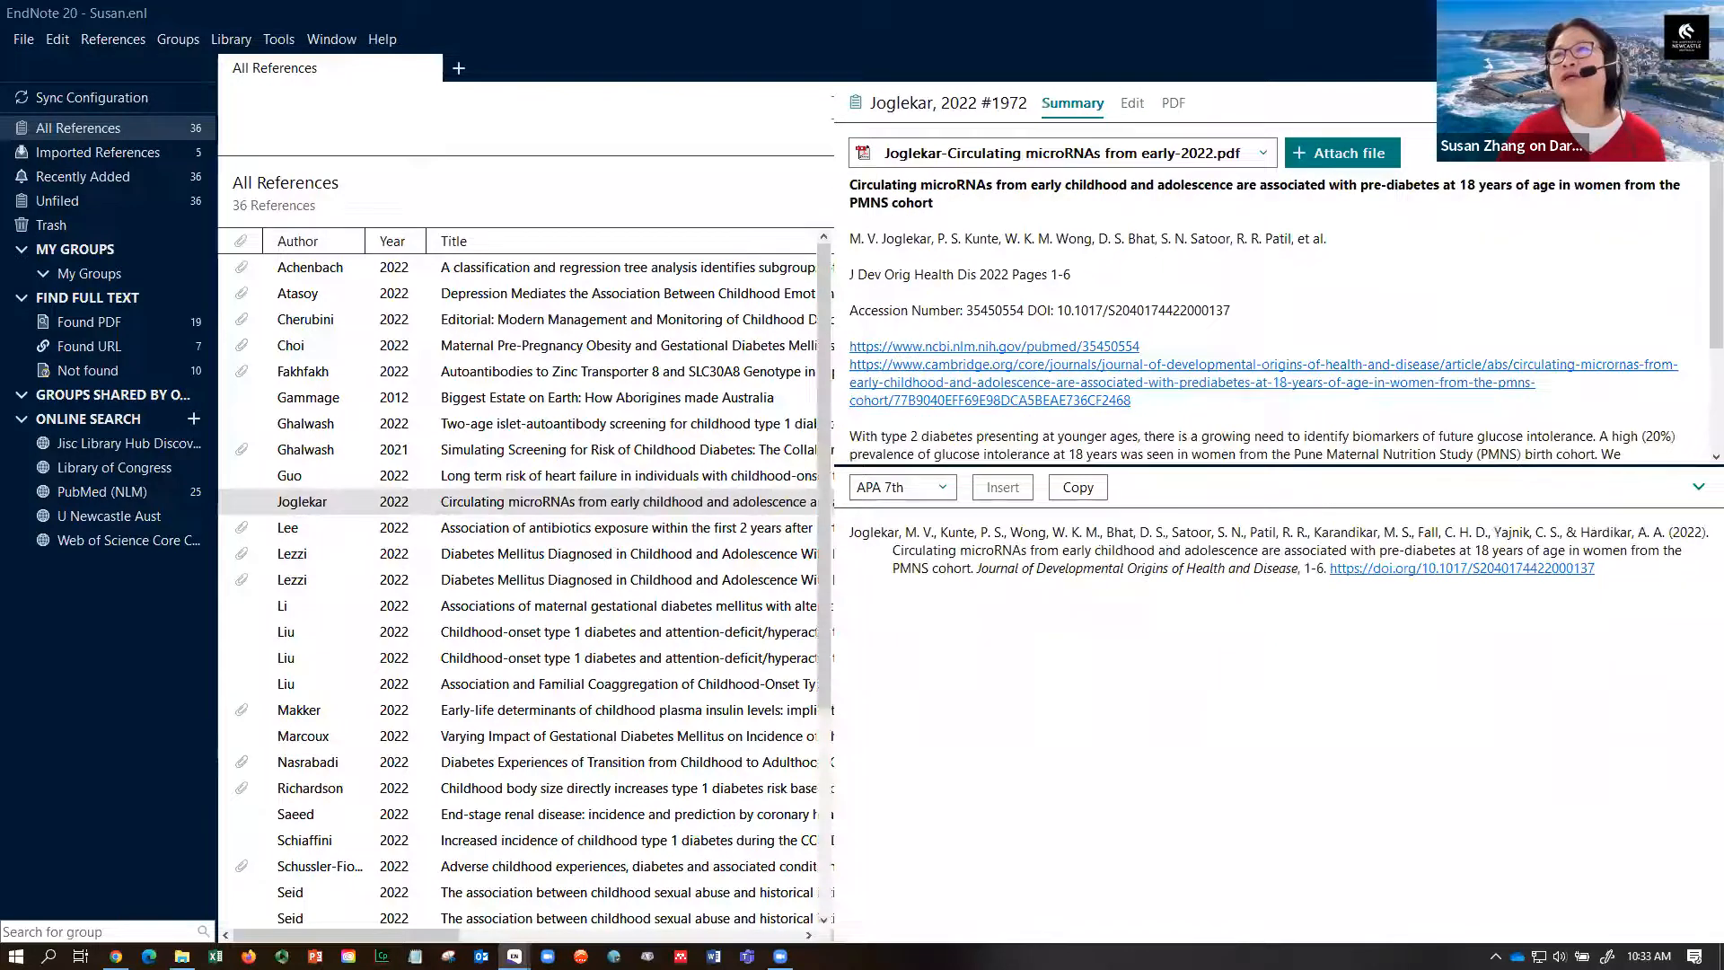
{"action": "left_click", "coordinate": [1176, 105]}
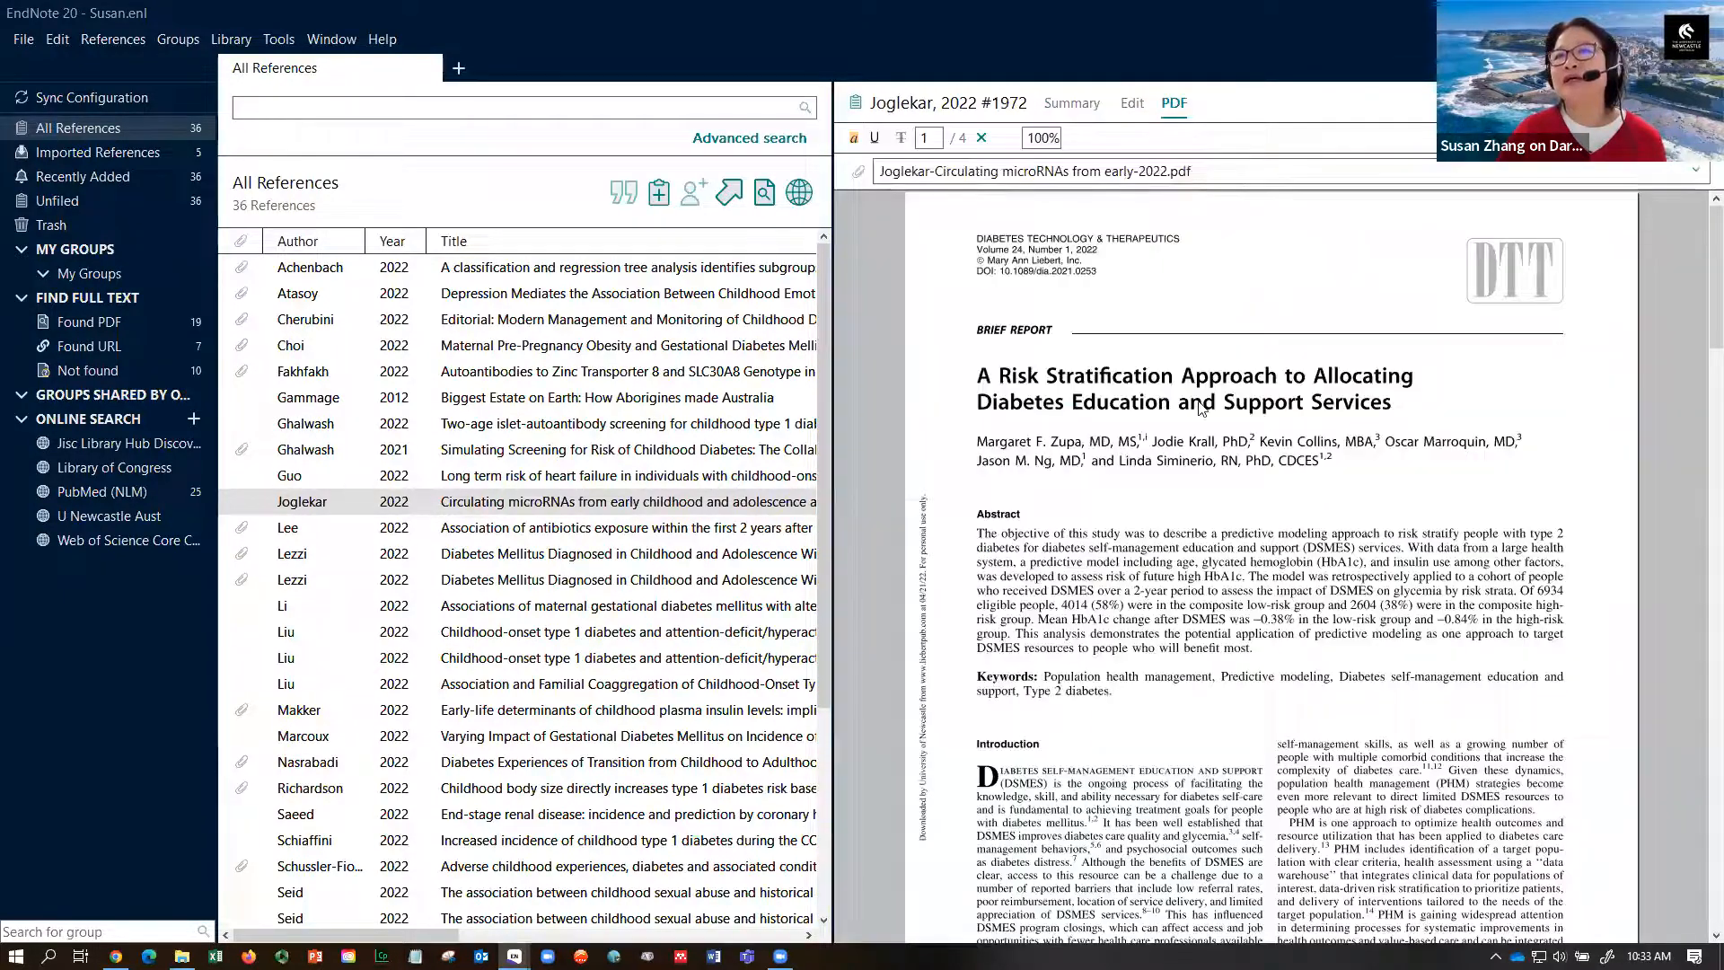
{"action": "scroll", "coordinate": [1696, 378], "scroll_direction": "down", "scroll_amount": 3}
{"action": "scroll", "coordinate": [1700, 420], "scroll_direction": "down", "scroll_amount": 10}
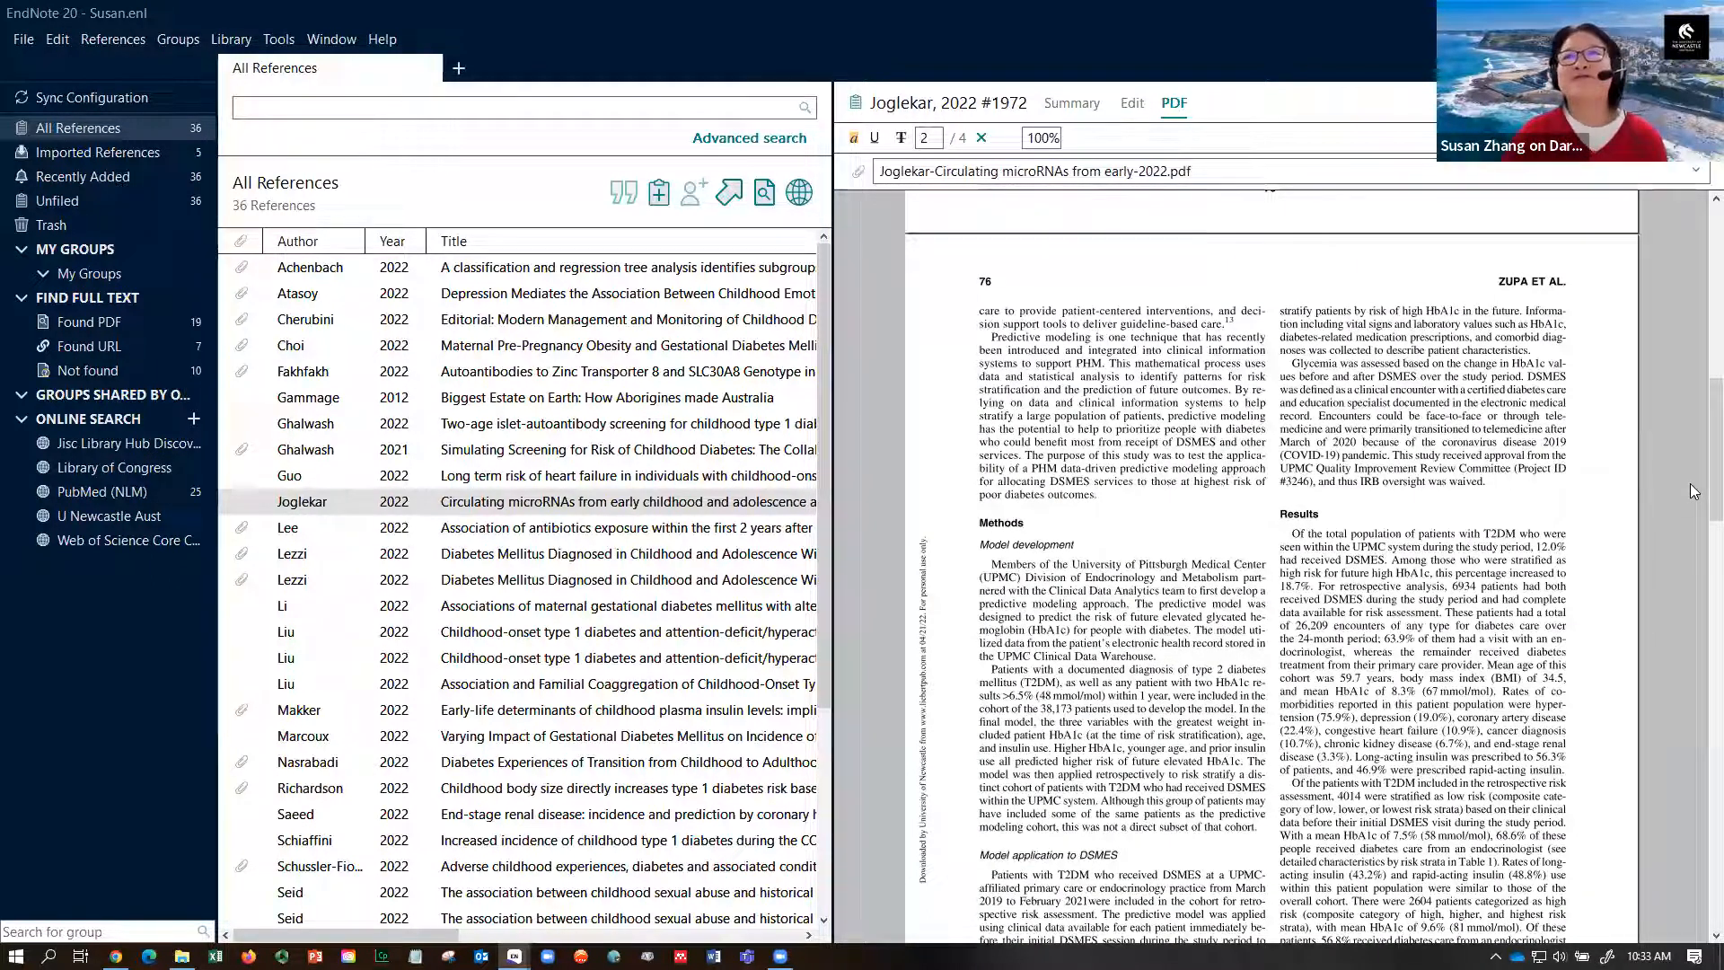
{"action": "left_click", "coordinate": [1075, 105]}
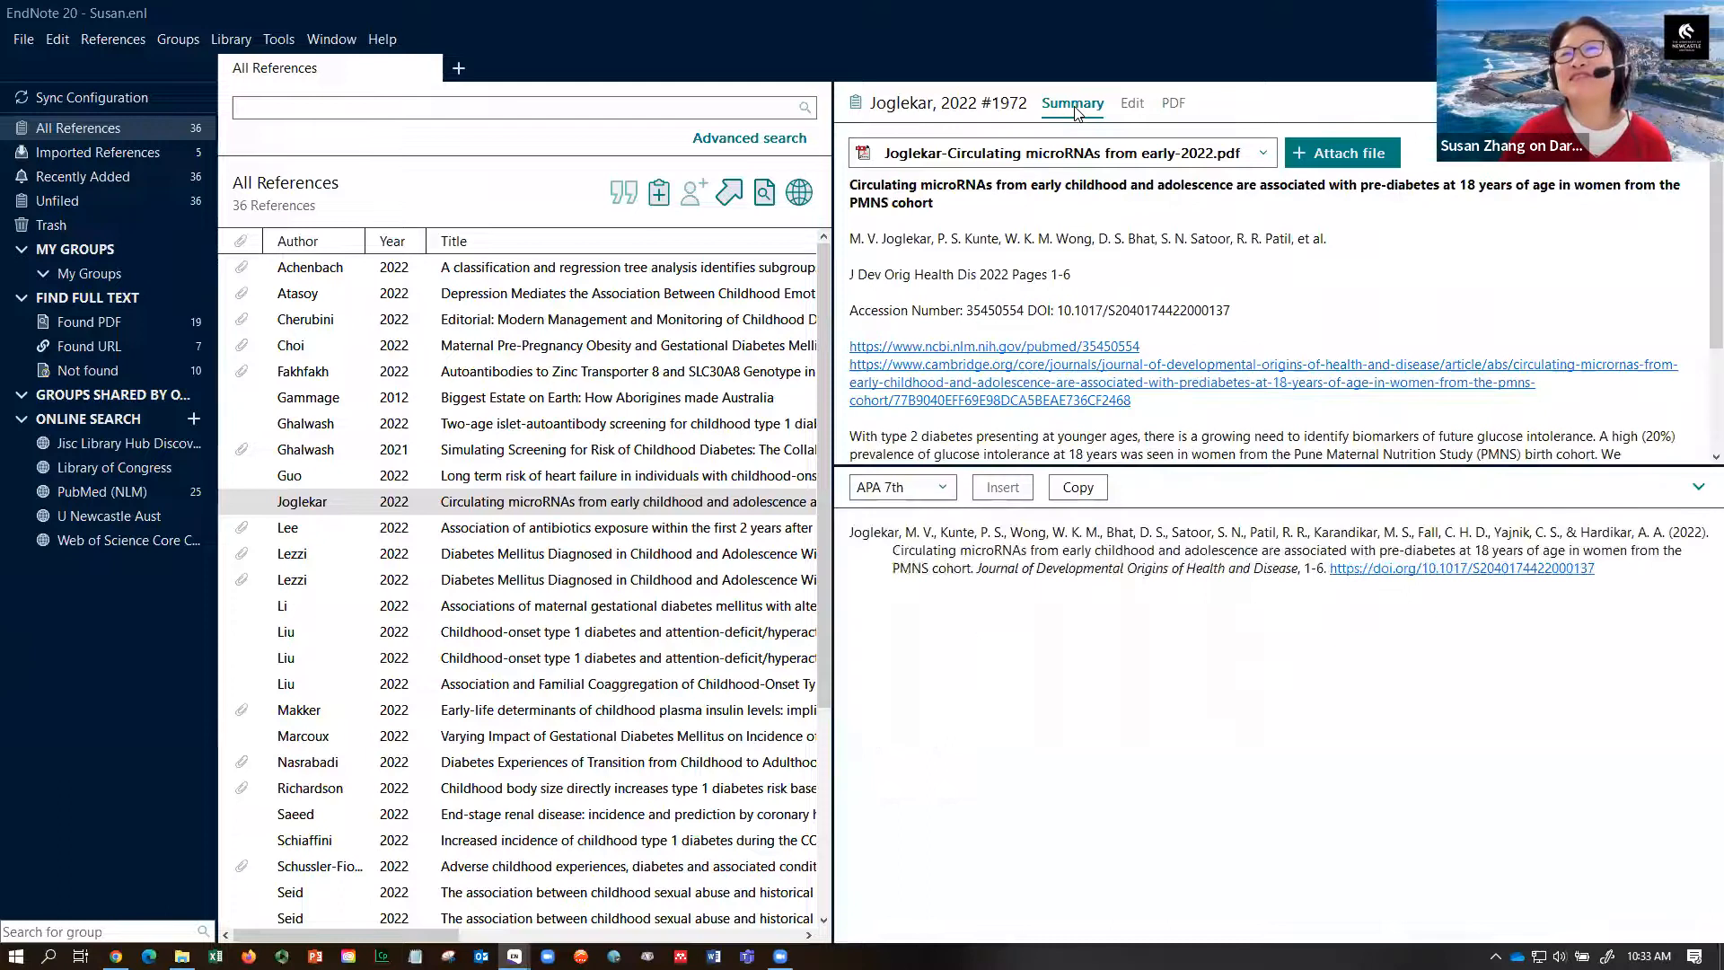
- Attach Palla.jpg to the Joglekar reference as a second file
{"action": "left_click", "coordinate": [1354, 155]}
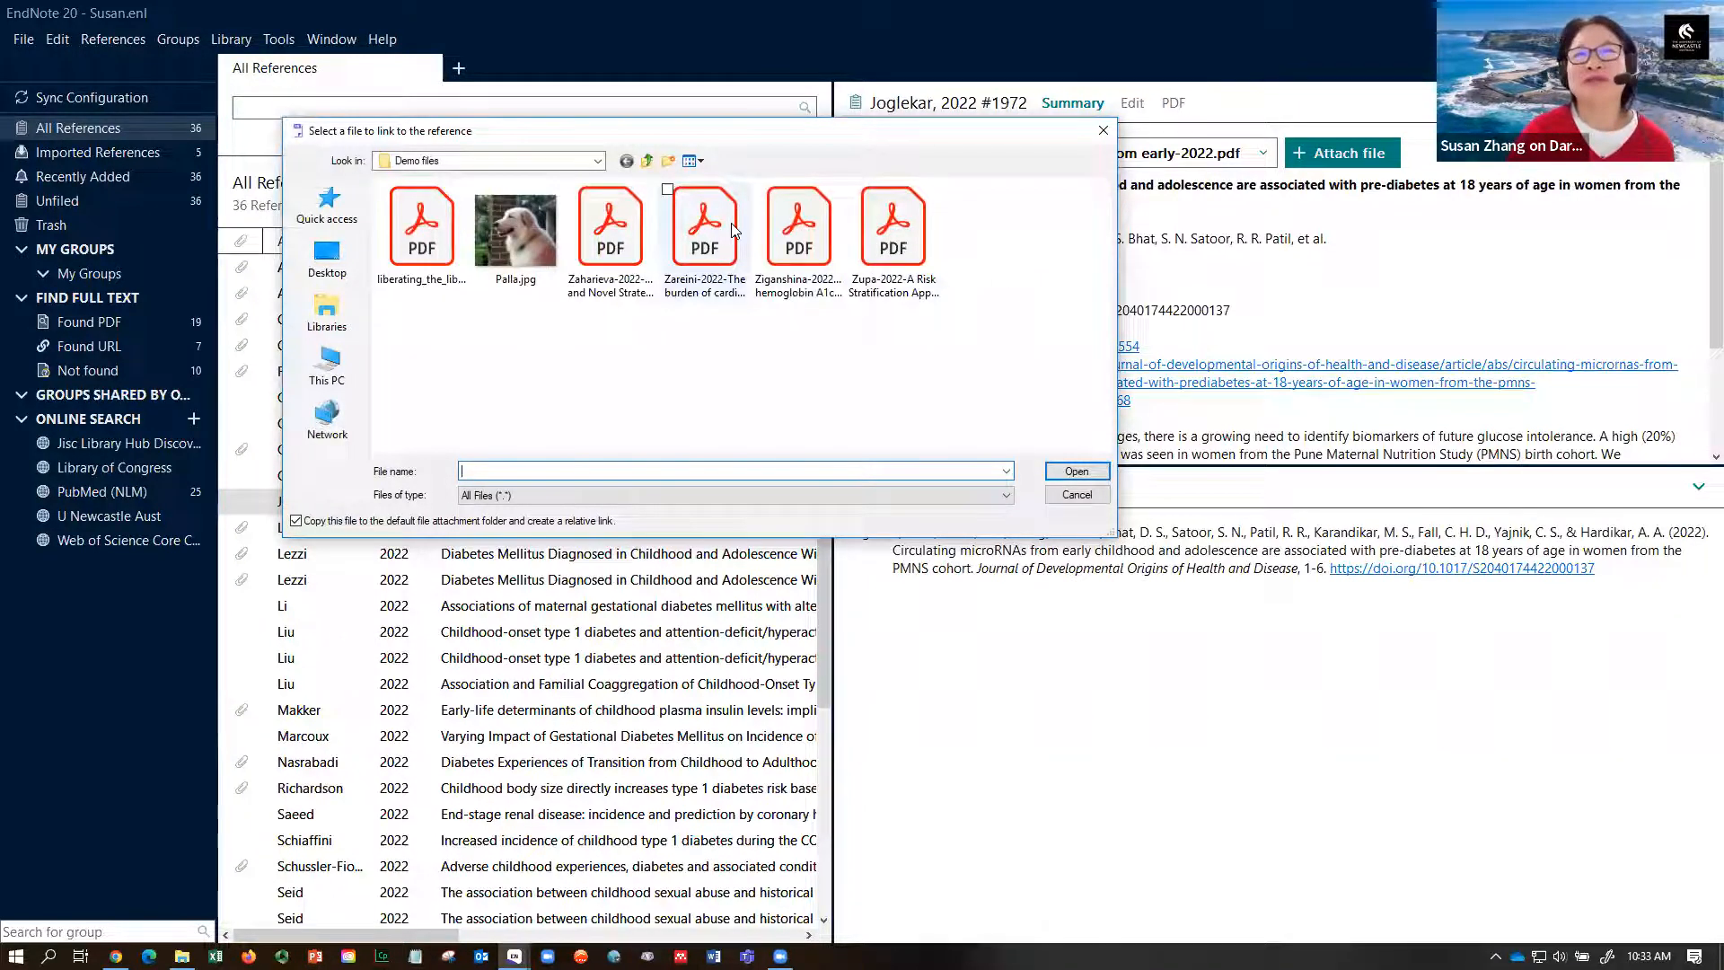
{"action": "left_click", "coordinate": [522, 231]}
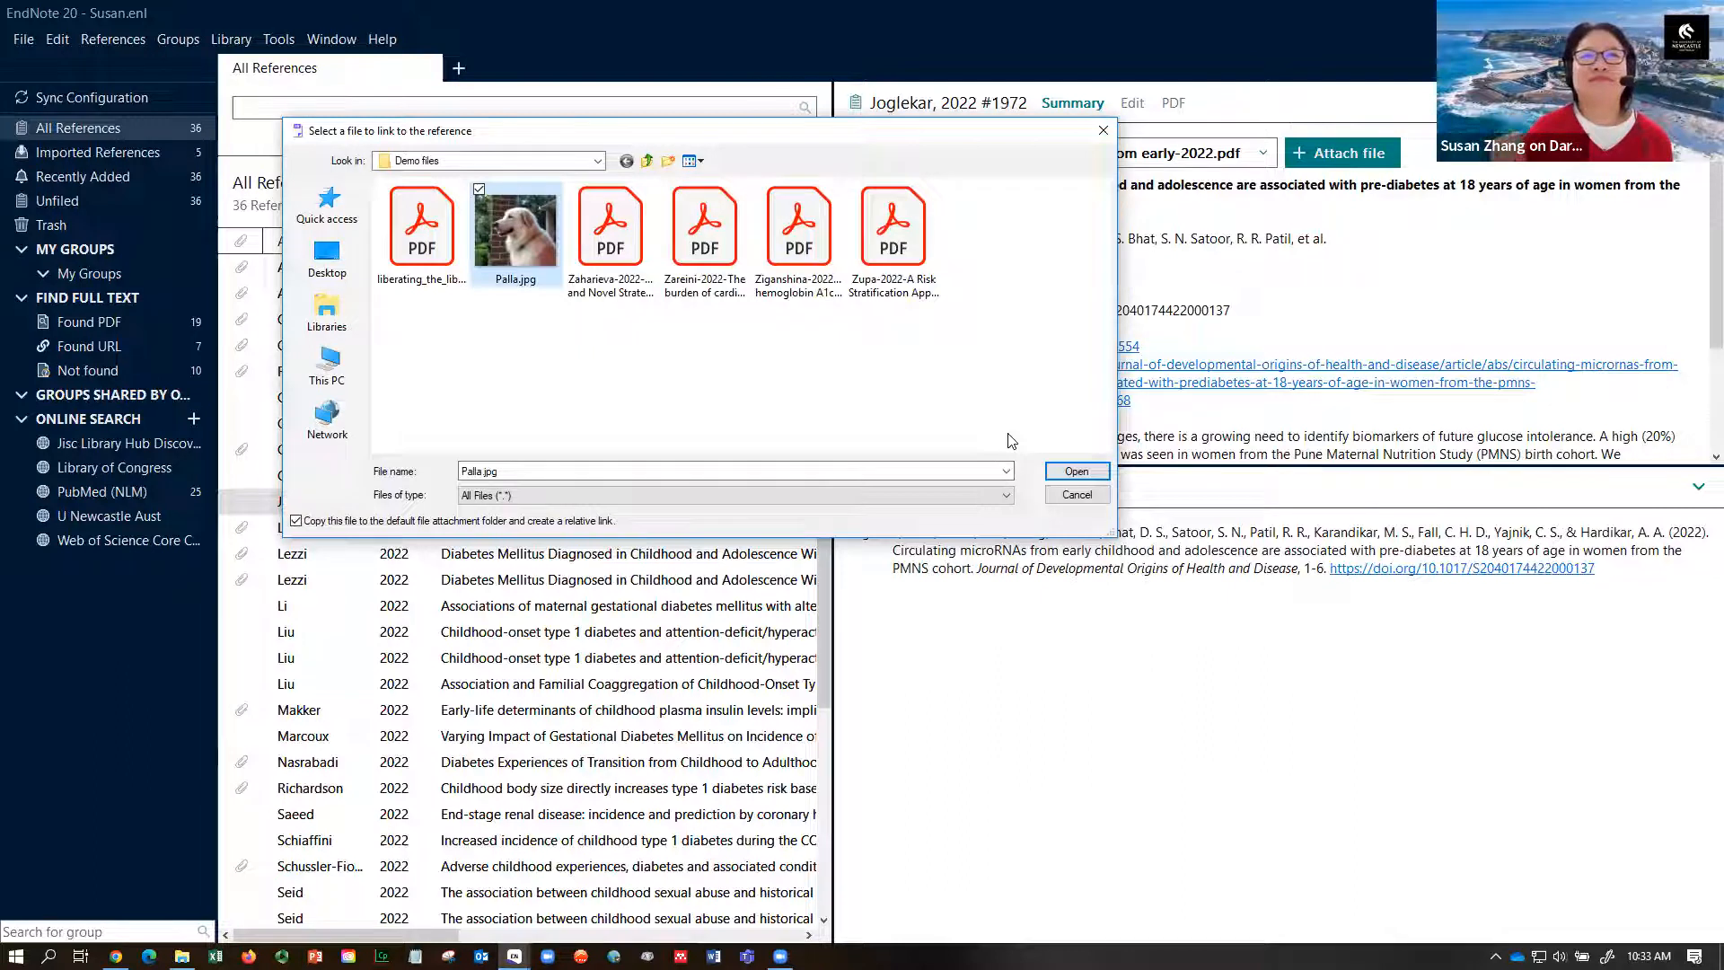
{"action": "left_click", "coordinate": [1076, 473]}
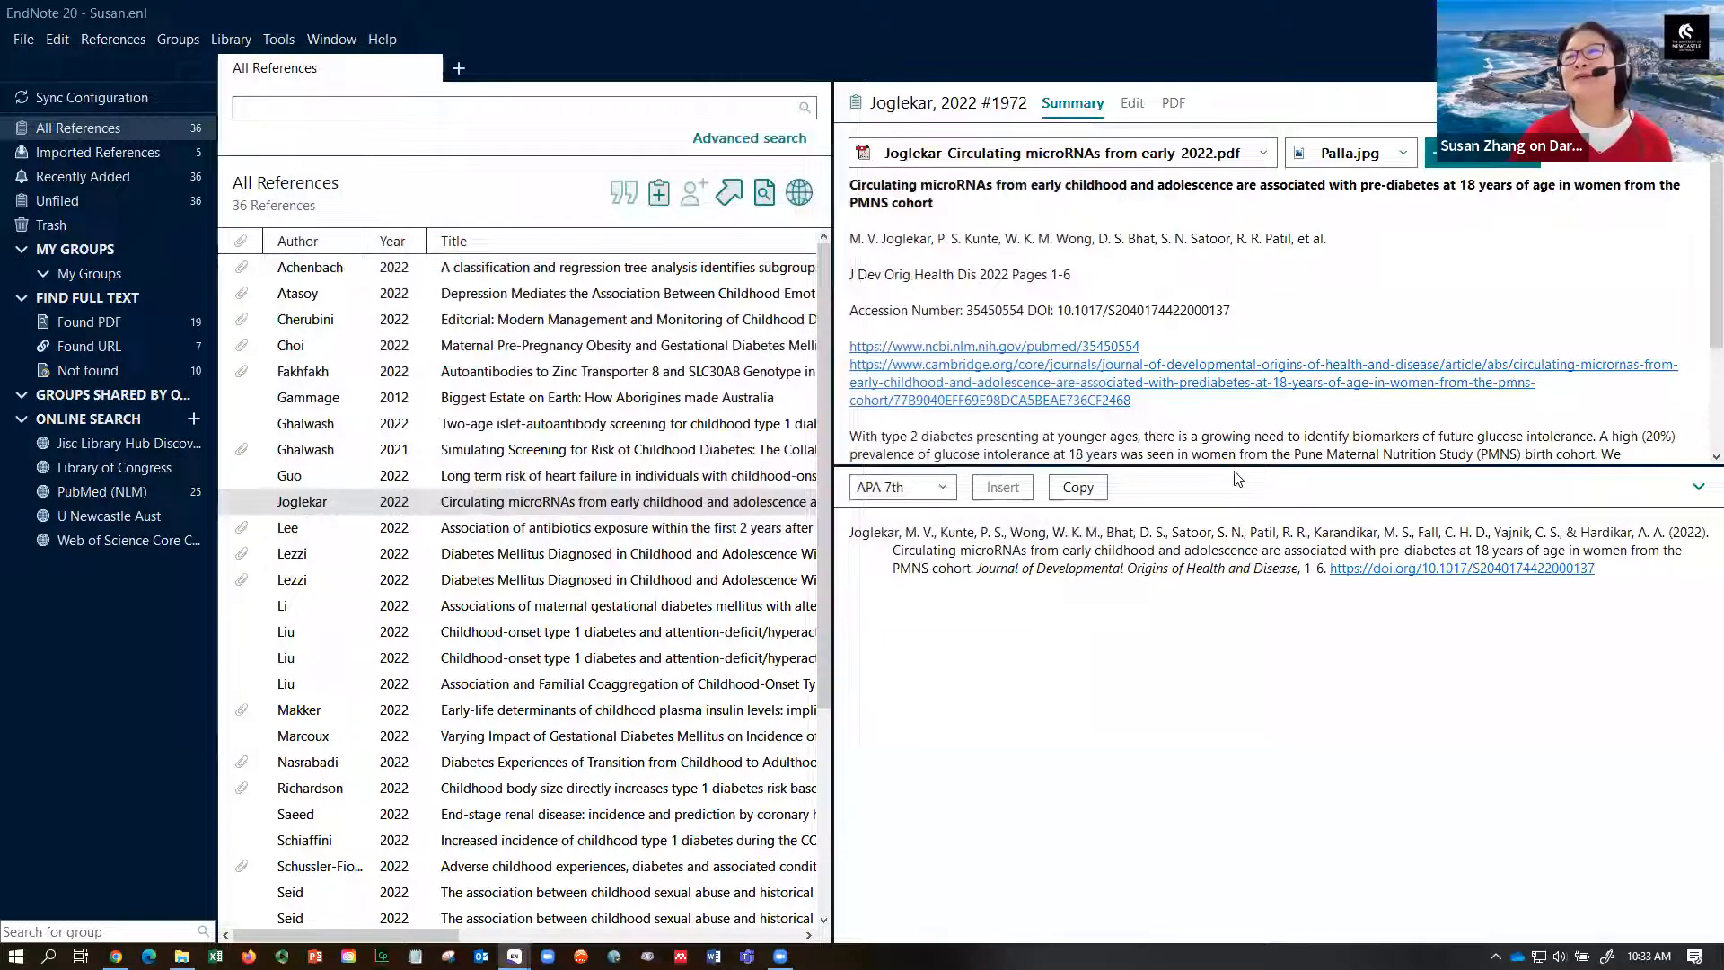
- Open Palla.jpg from its attachment menu, close Photos, and widen the reference list
{"action": "left_click", "coordinate": [1367, 155]}
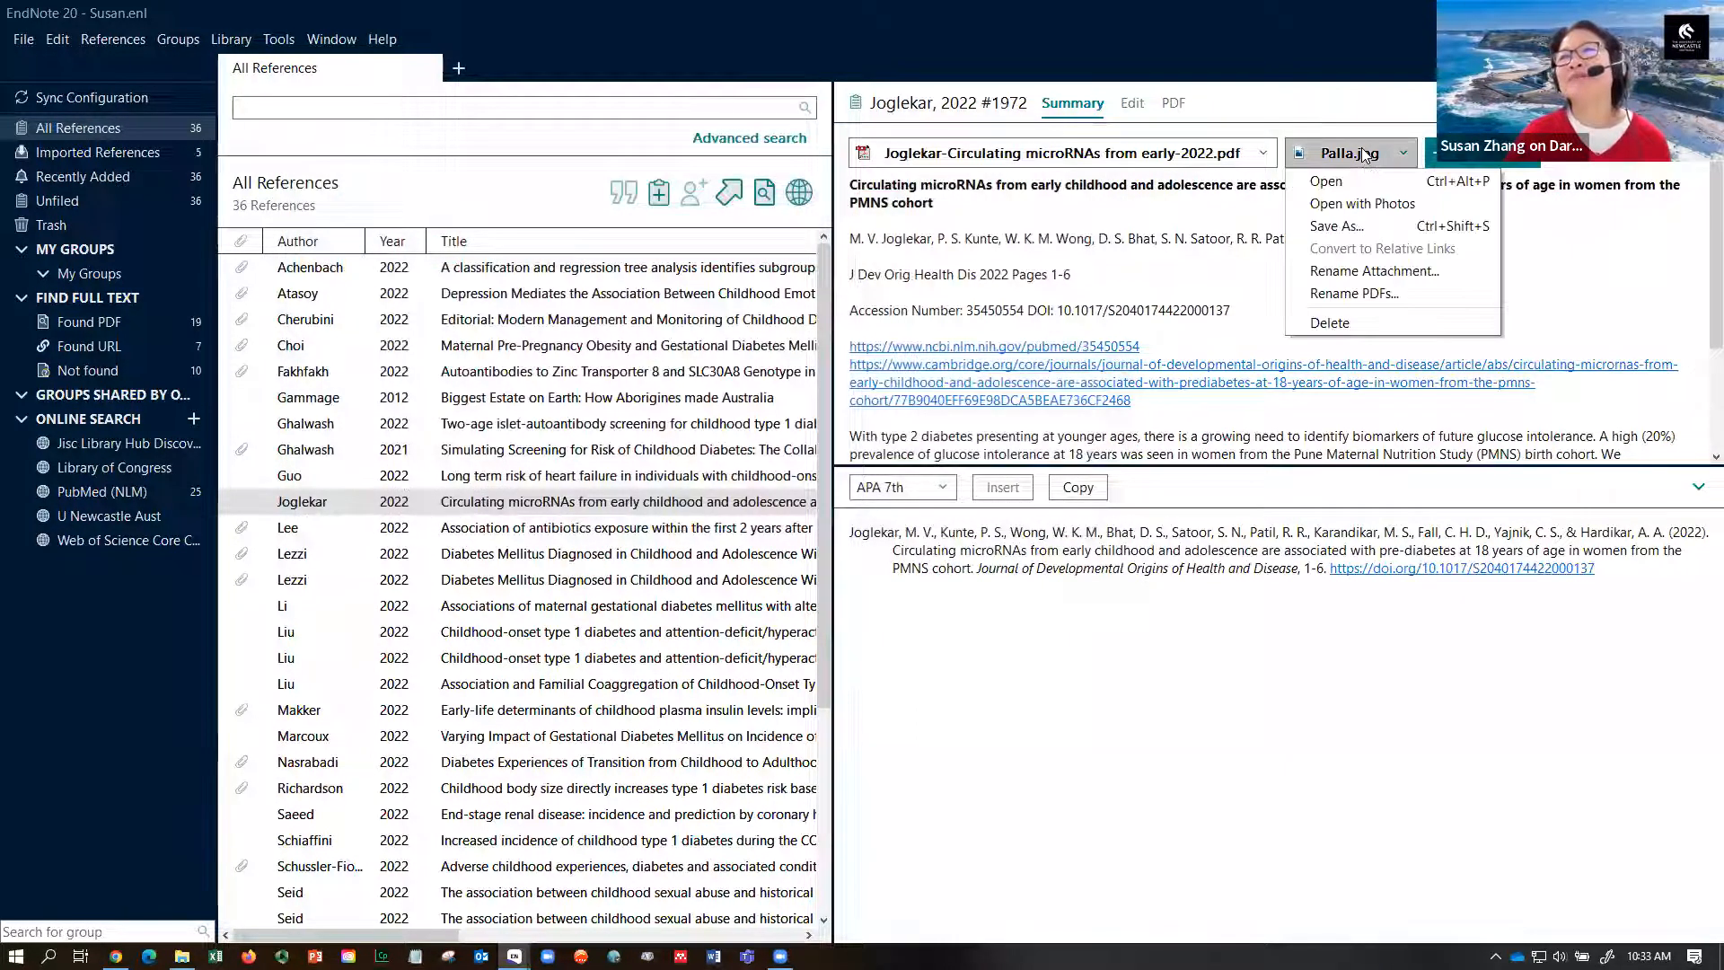
{"action": "left_click", "coordinate": [1334, 177]}
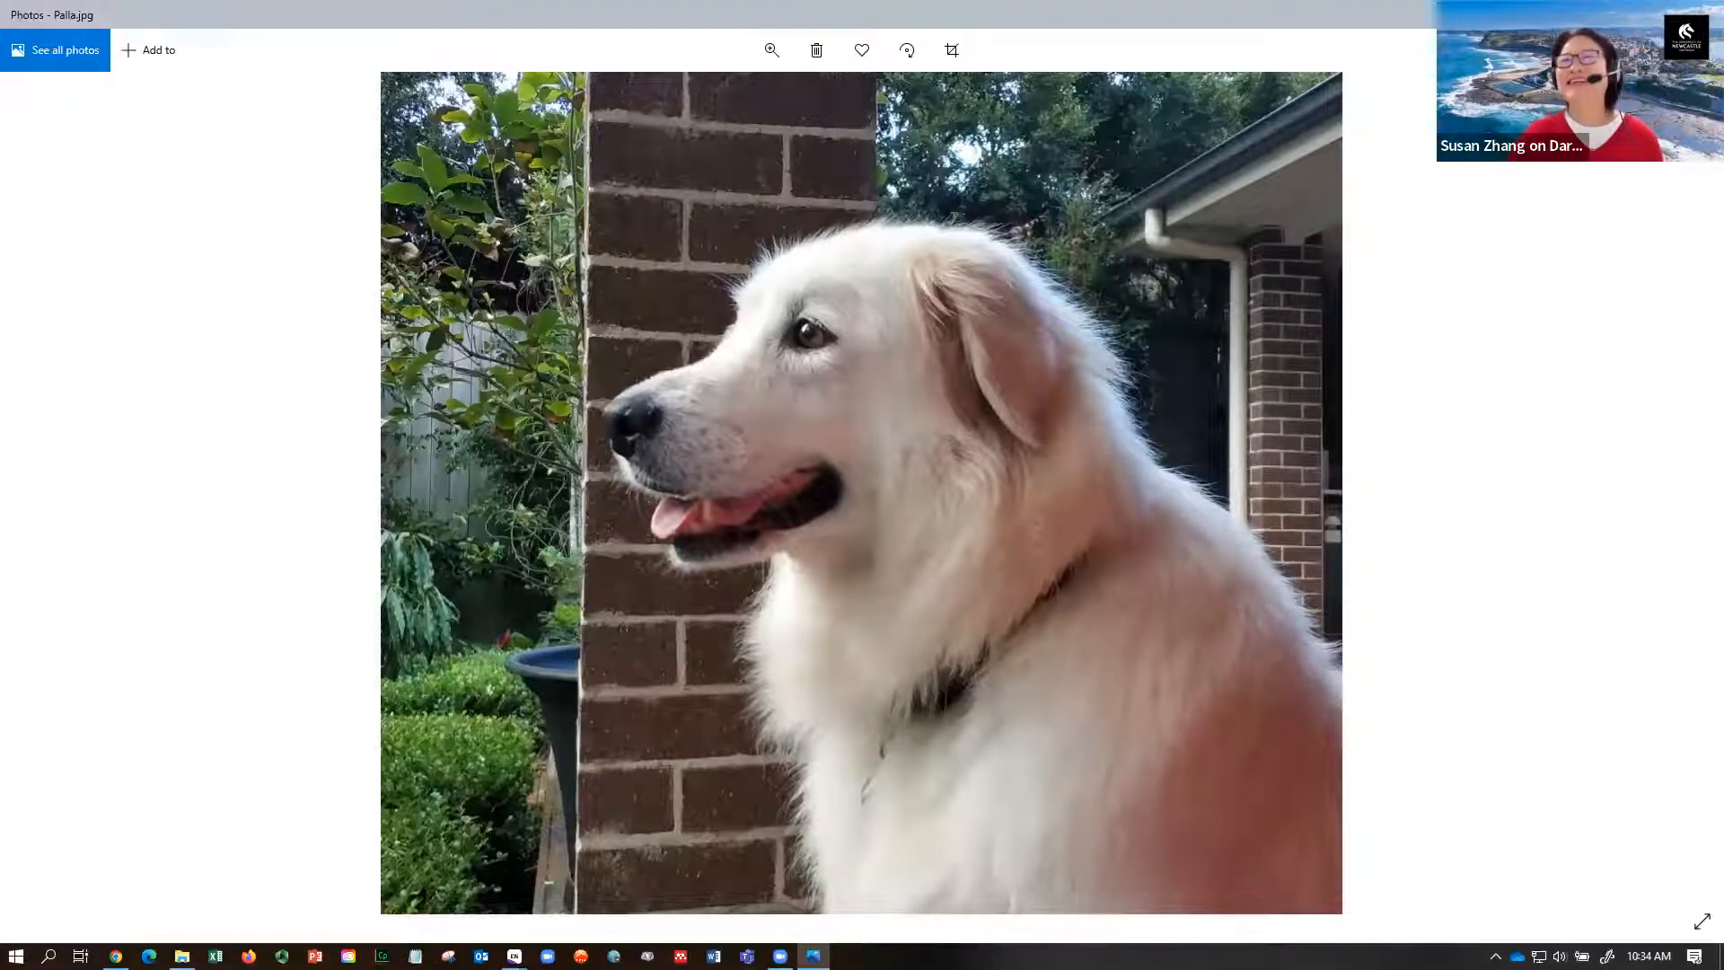
{"action": "left_click", "coordinate": [1703, 14]}
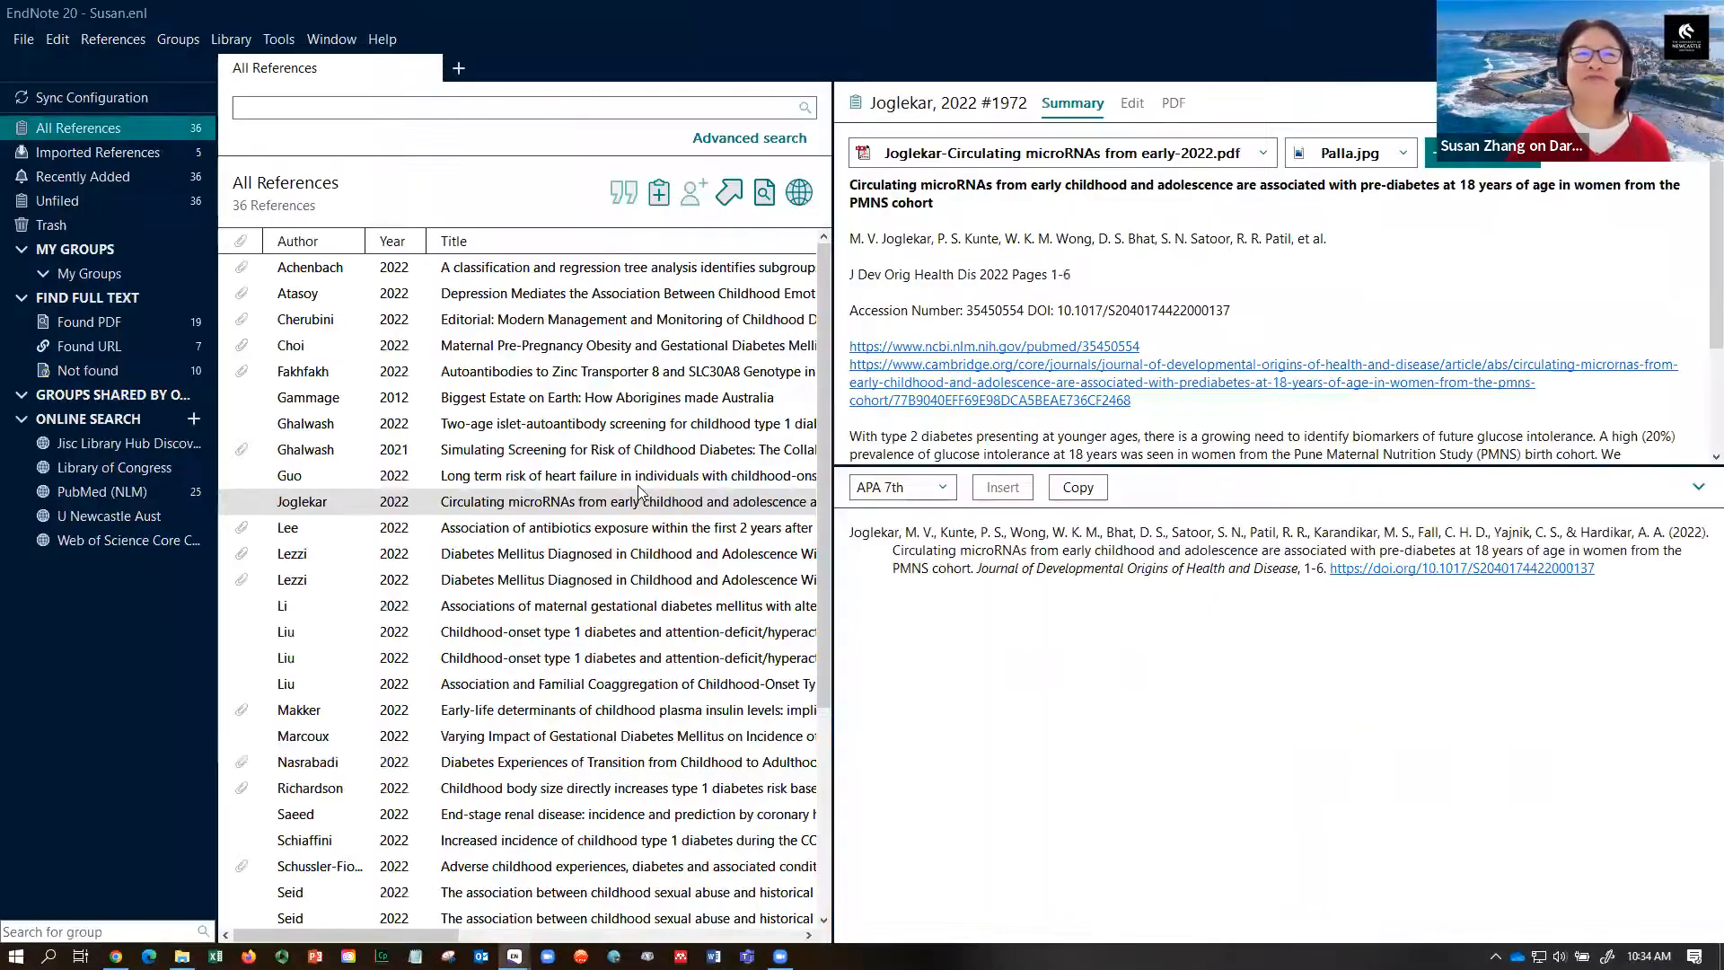
{"action": "left_click_drag", "start_coordinate": [827, 533], "coordinate": [1365, 545]}
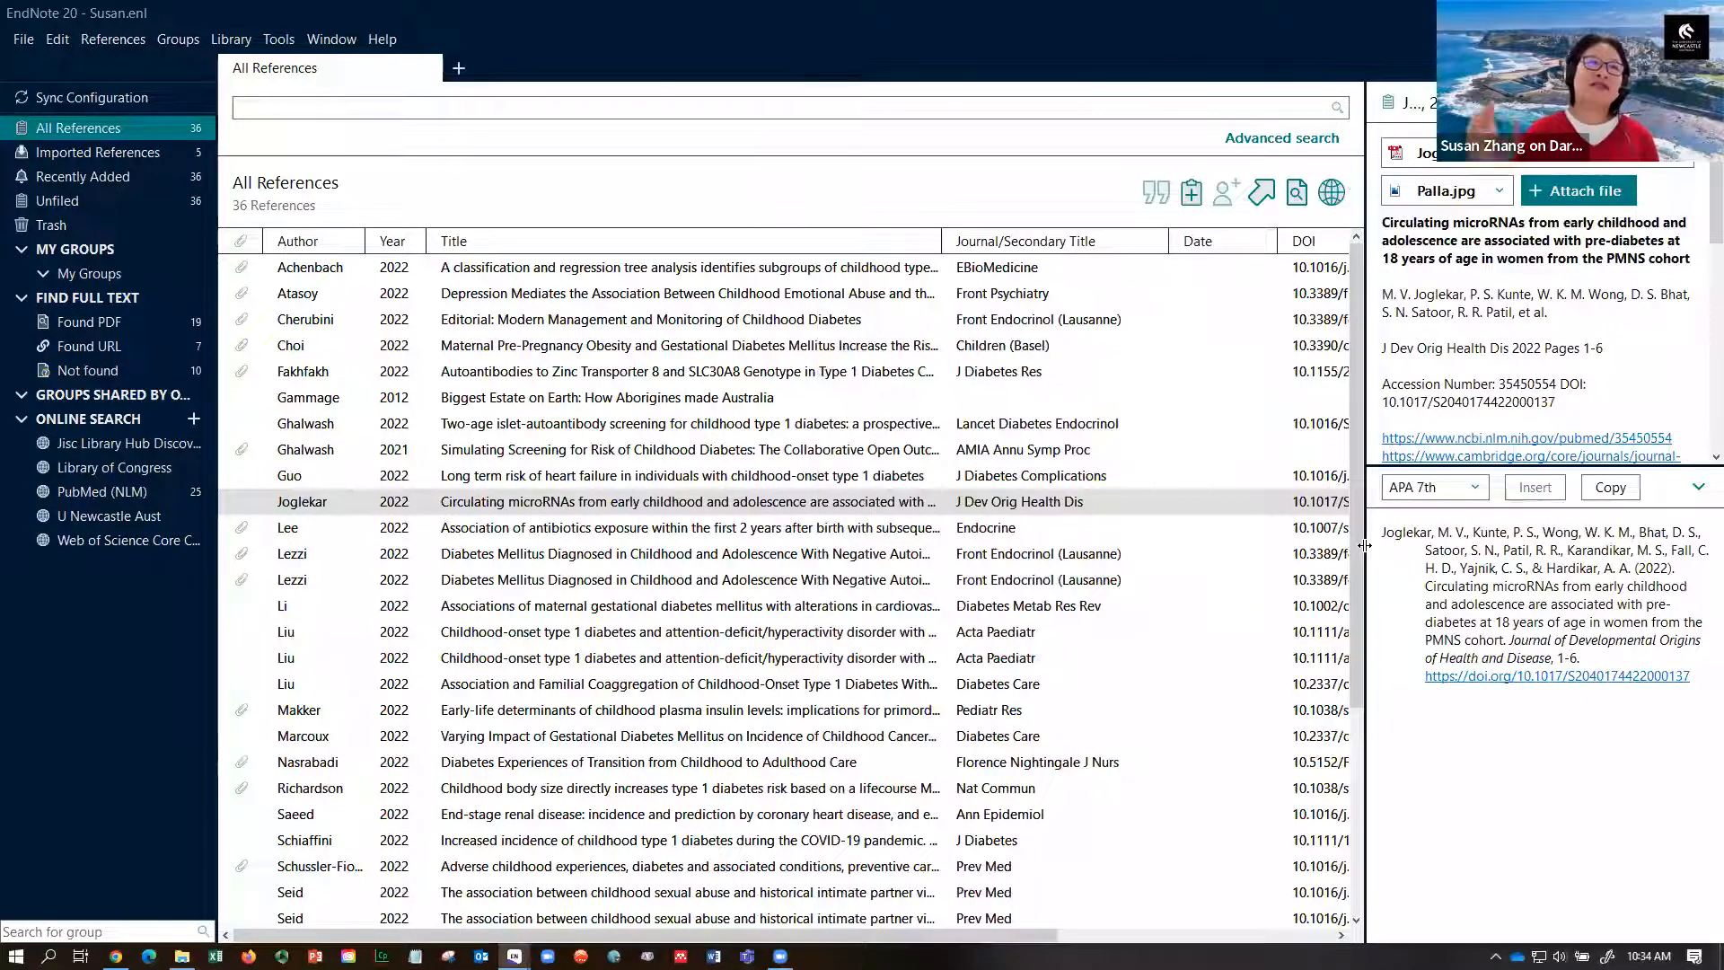
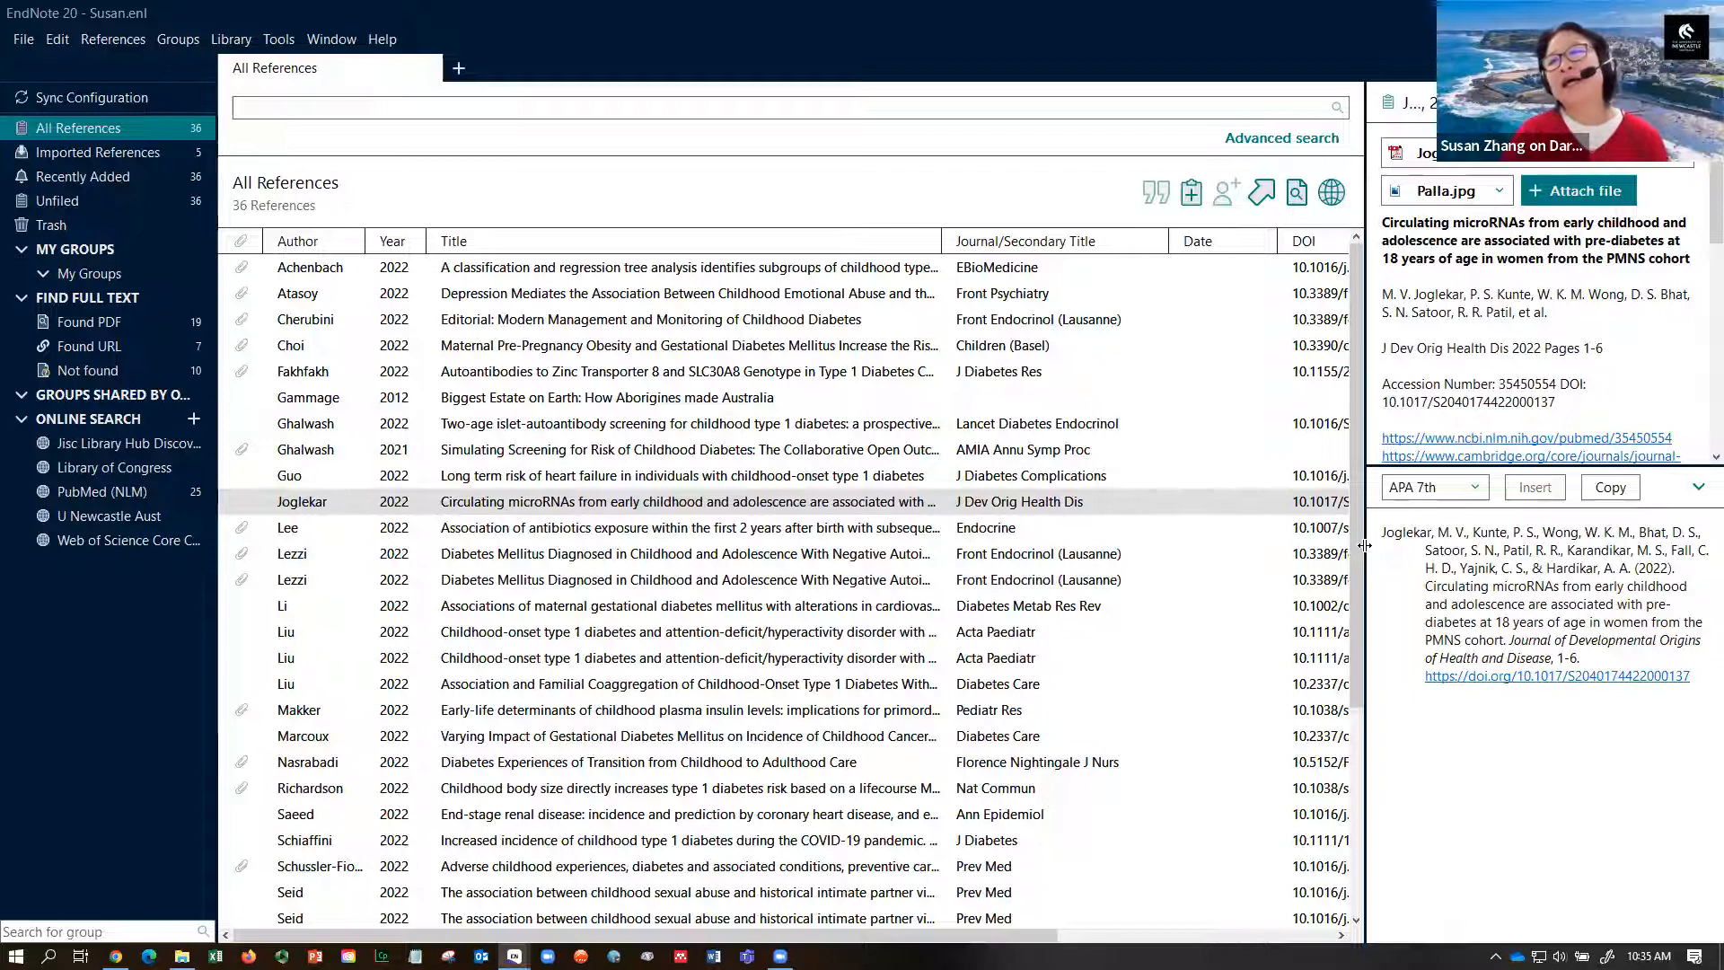
- Widen the preview pane and sort references by author, toggling descending then back to ascending
{"action": "left_click_drag", "start_coordinate": [1364, 545], "coordinate": [1153, 541]}
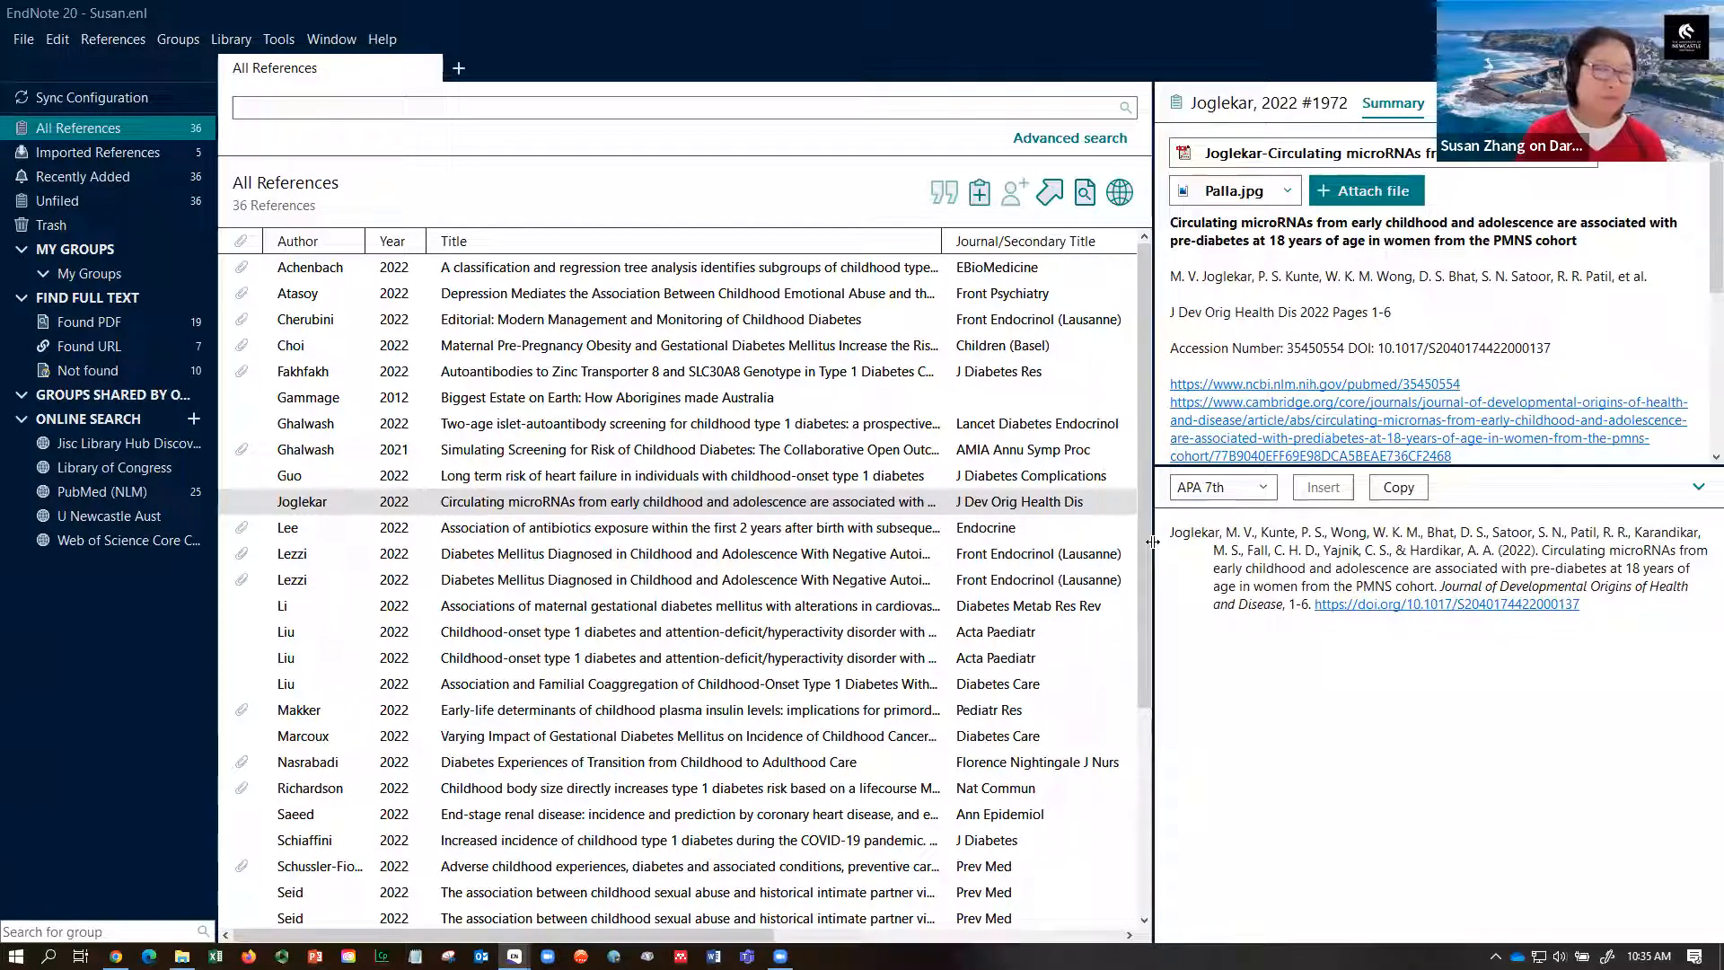
{"action": "left_click_drag", "start_coordinate": [1153, 542], "coordinate": [1104, 547]}
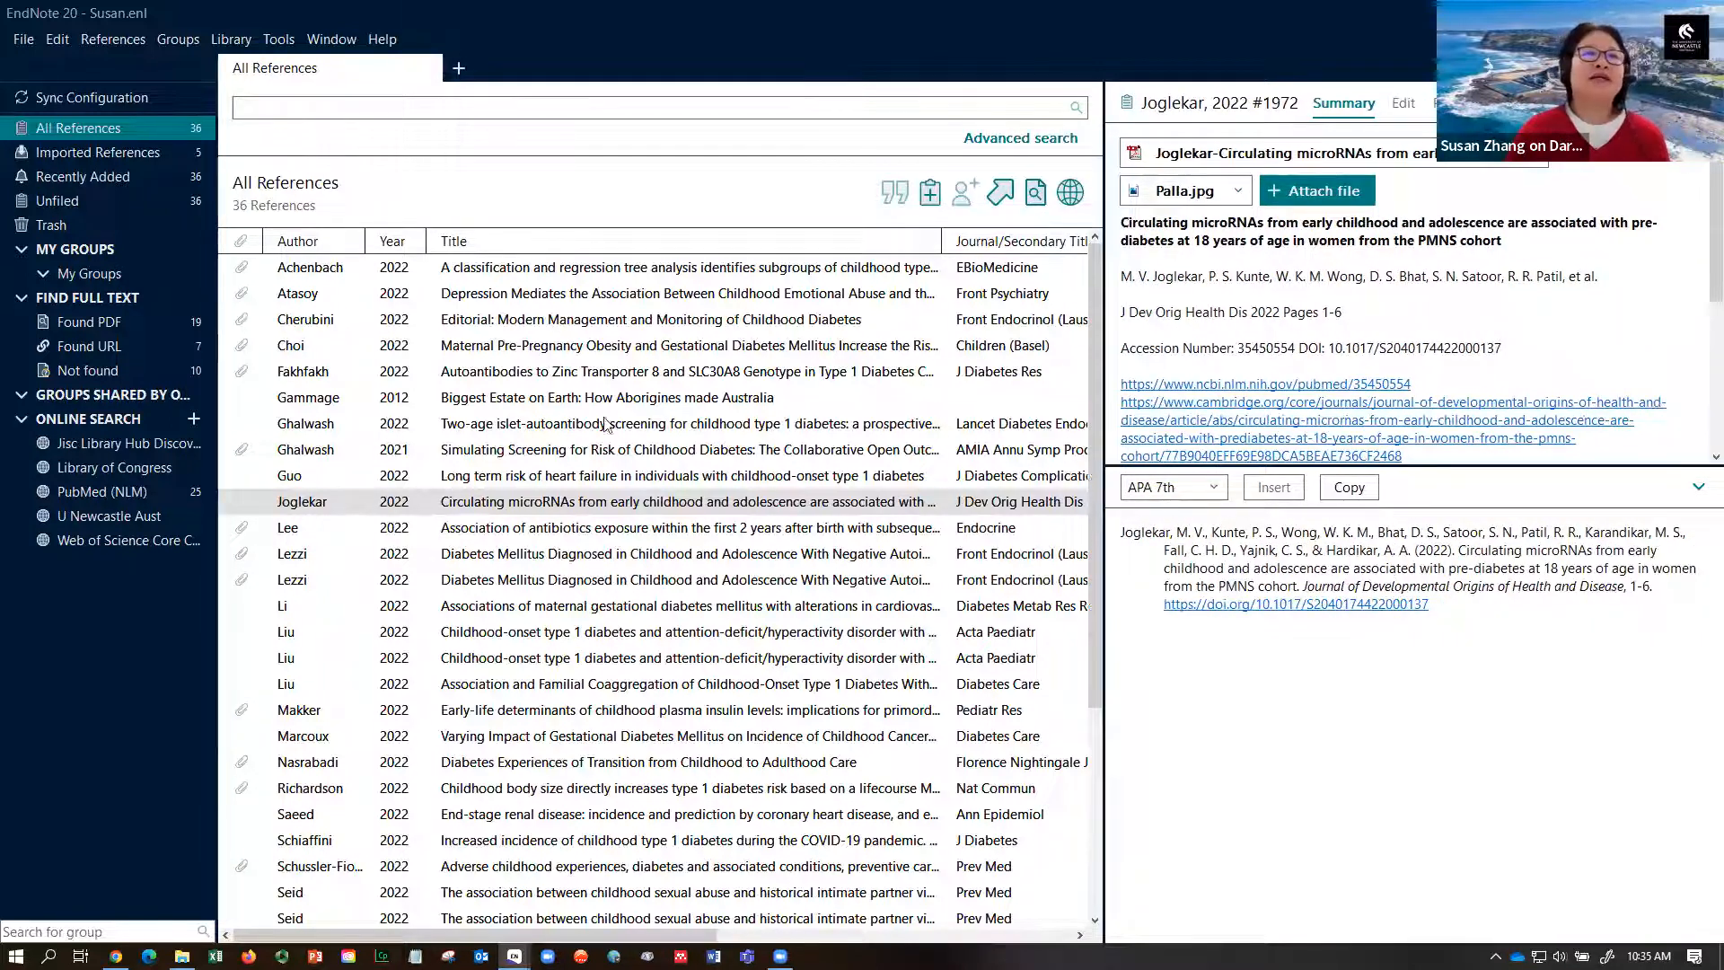
{"action": "left_click", "coordinate": [308, 247]}
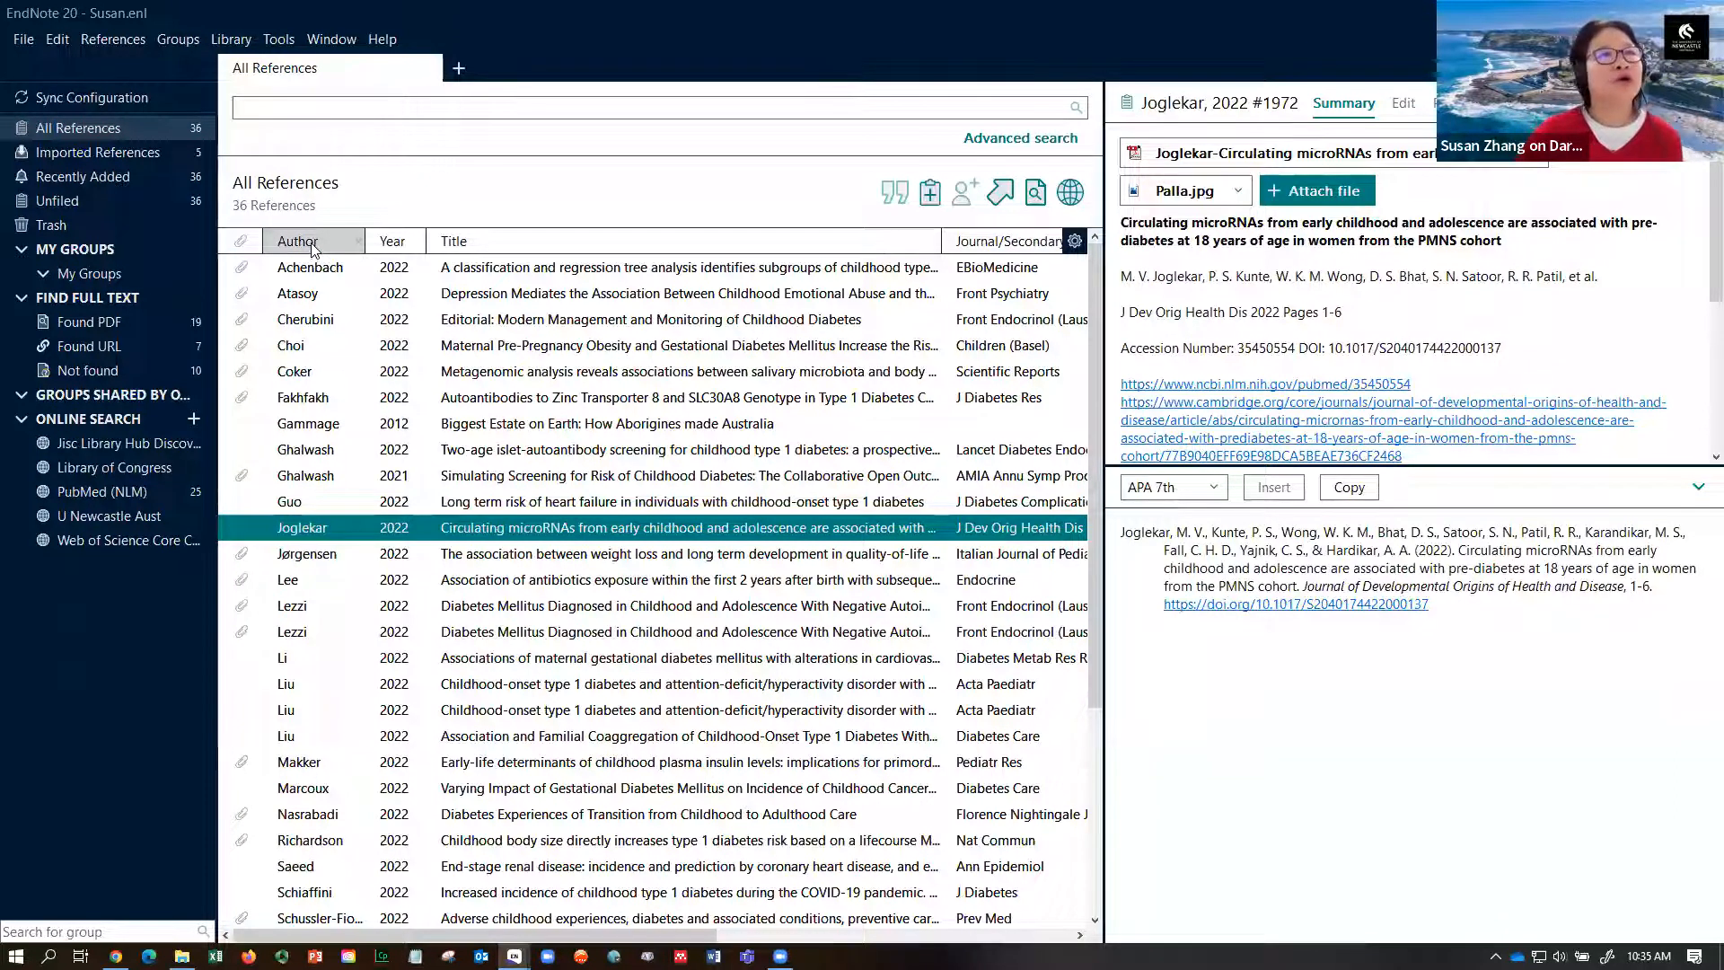
{"action": "left_click", "coordinate": [314, 250]}
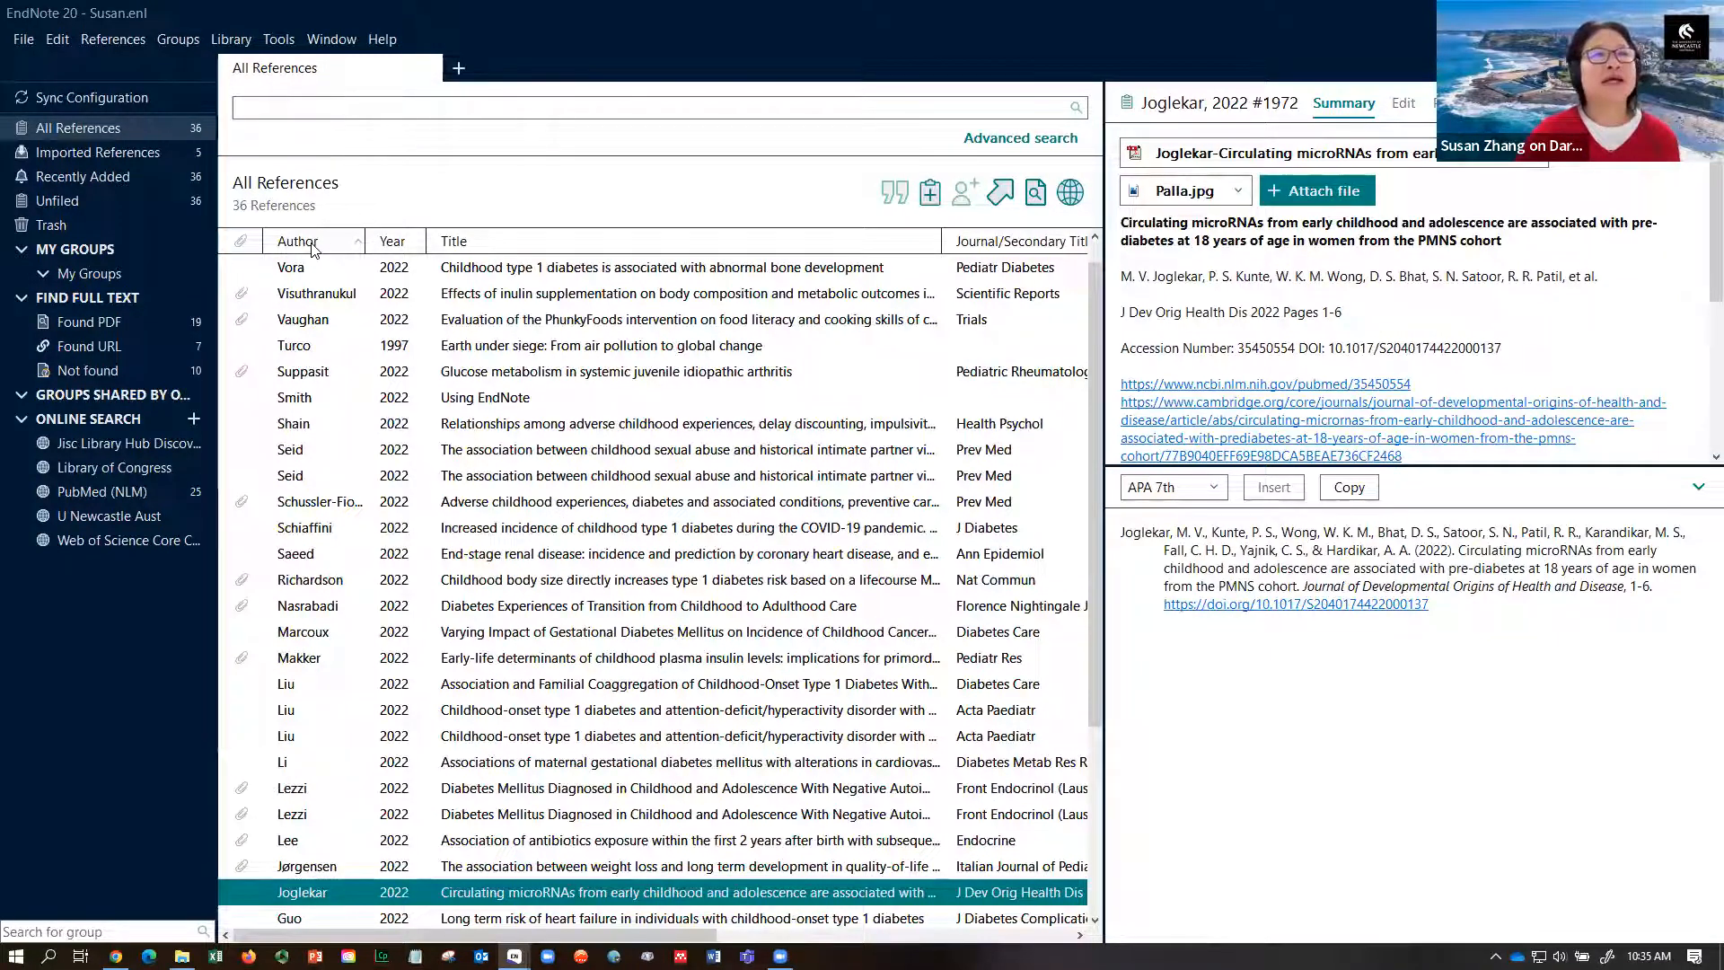
{"action": "left_click", "coordinate": [313, 250]}
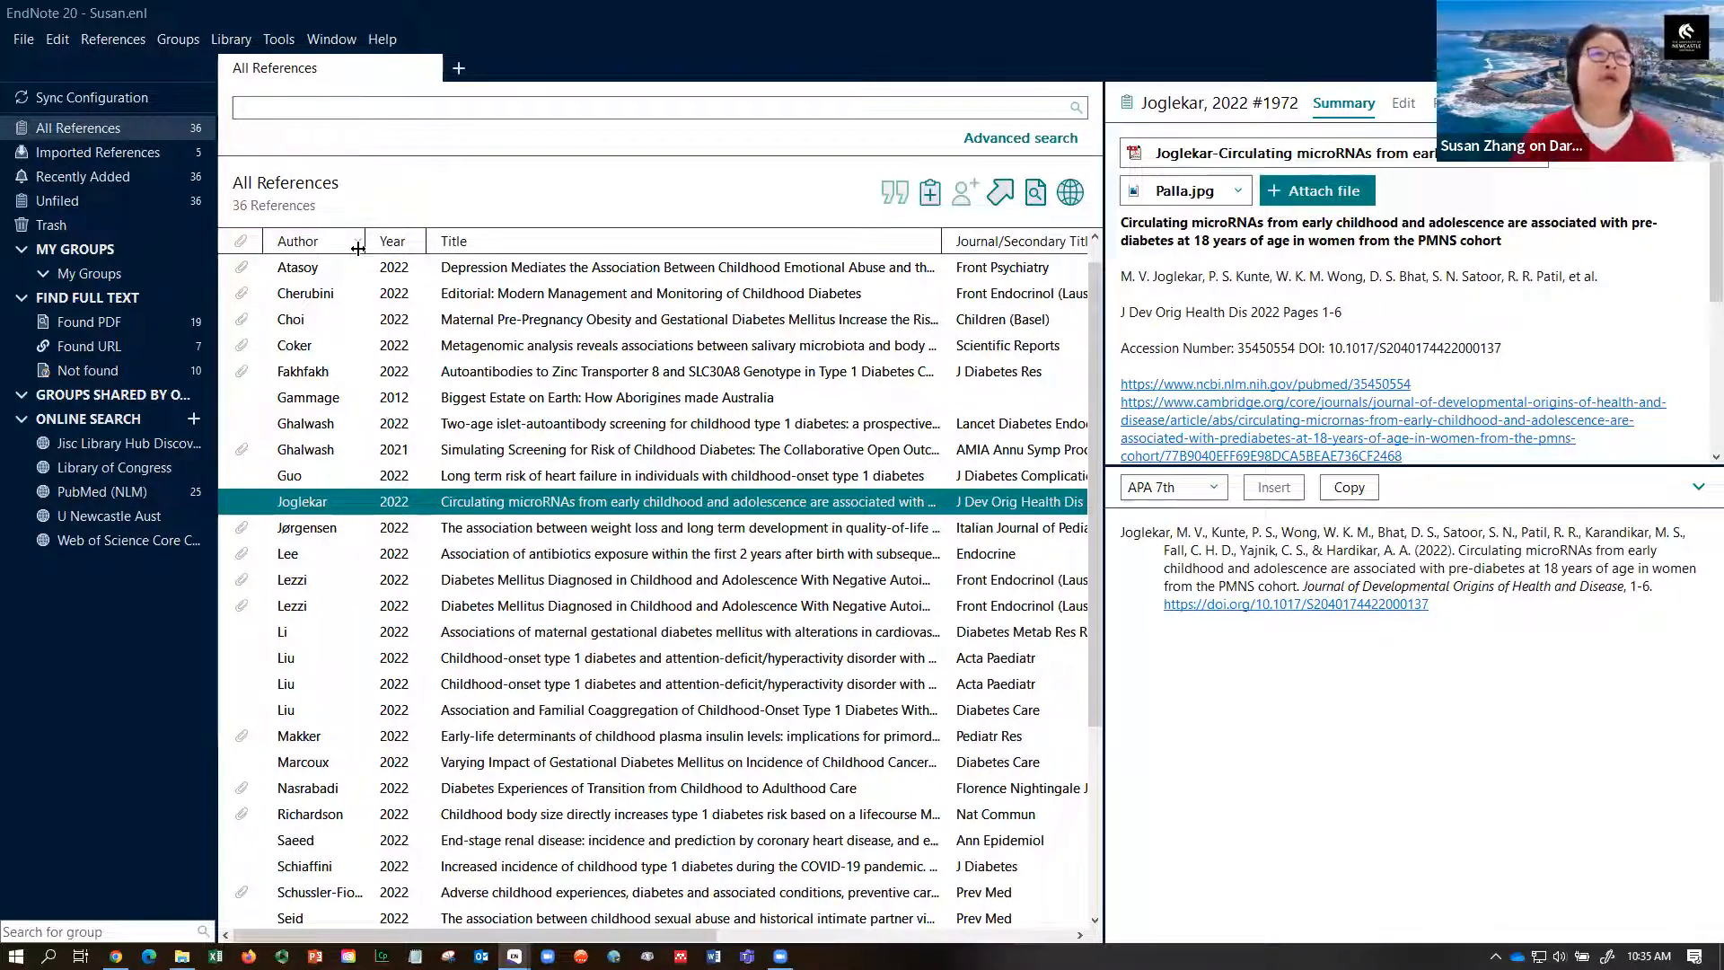
- Sort the references by year, then alphabetically by title
{"action": "left_click", "coordinate": [392, 243]}
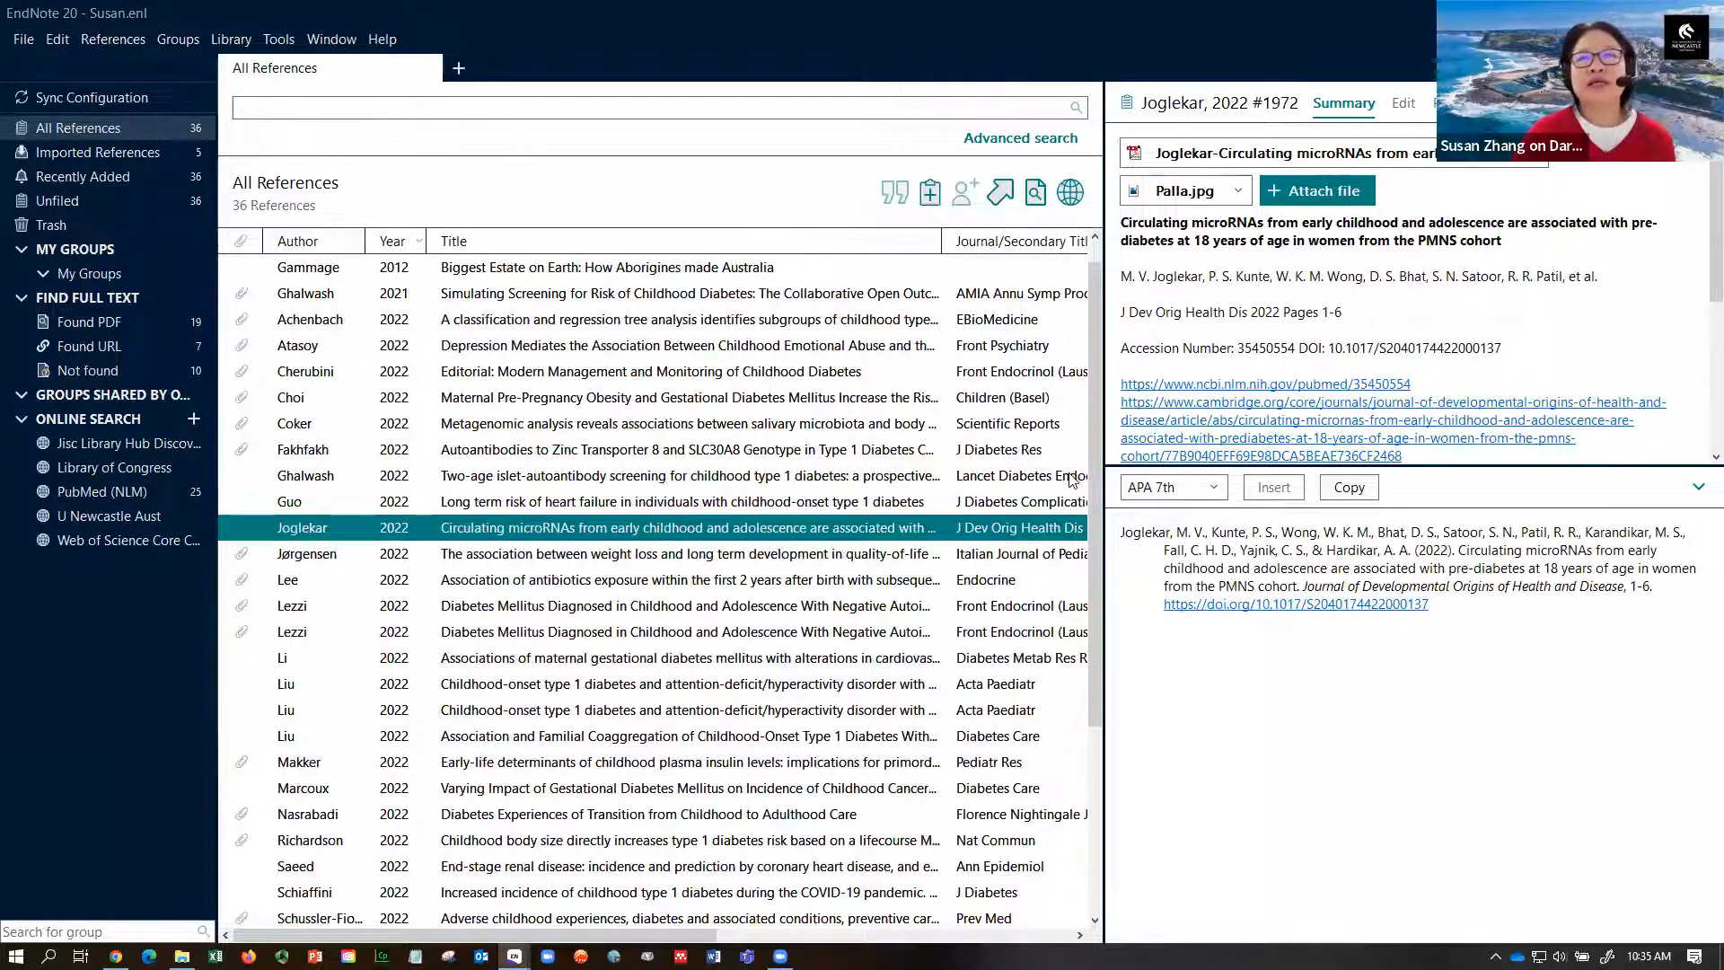
{"action": "left_click_drag", "start_coordinate": [1092, 503], "coordinate": [1094, 473]}
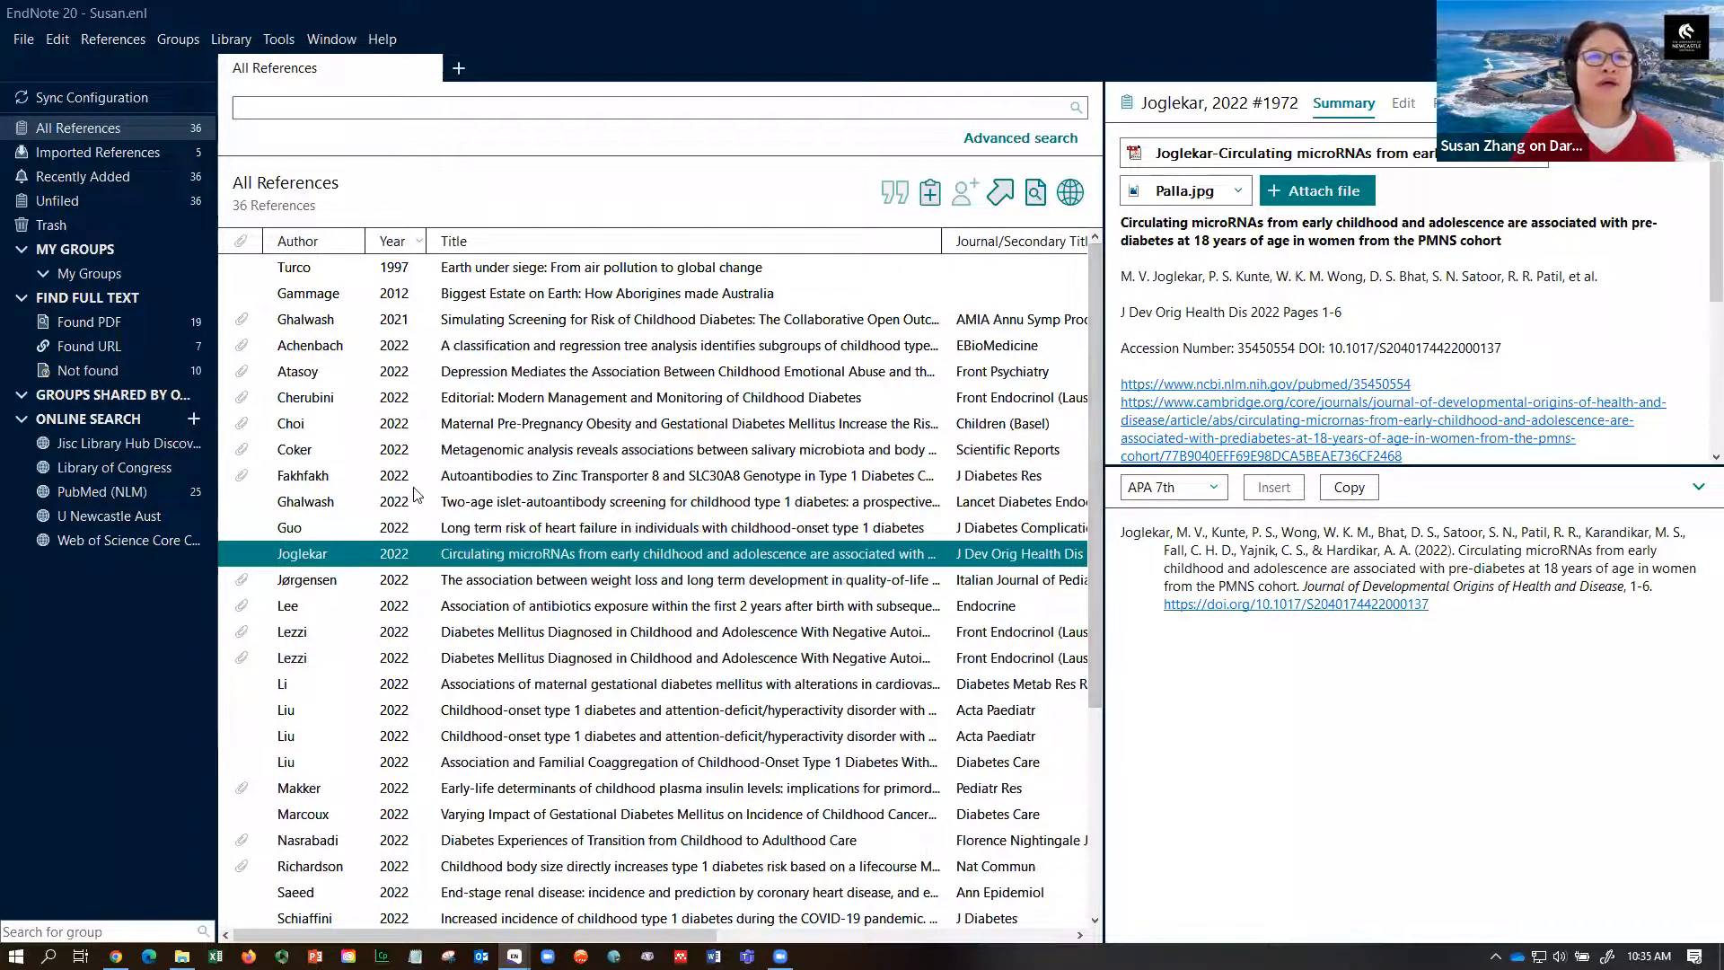
{"action": "left_click", "coordinate": [489, 243]}
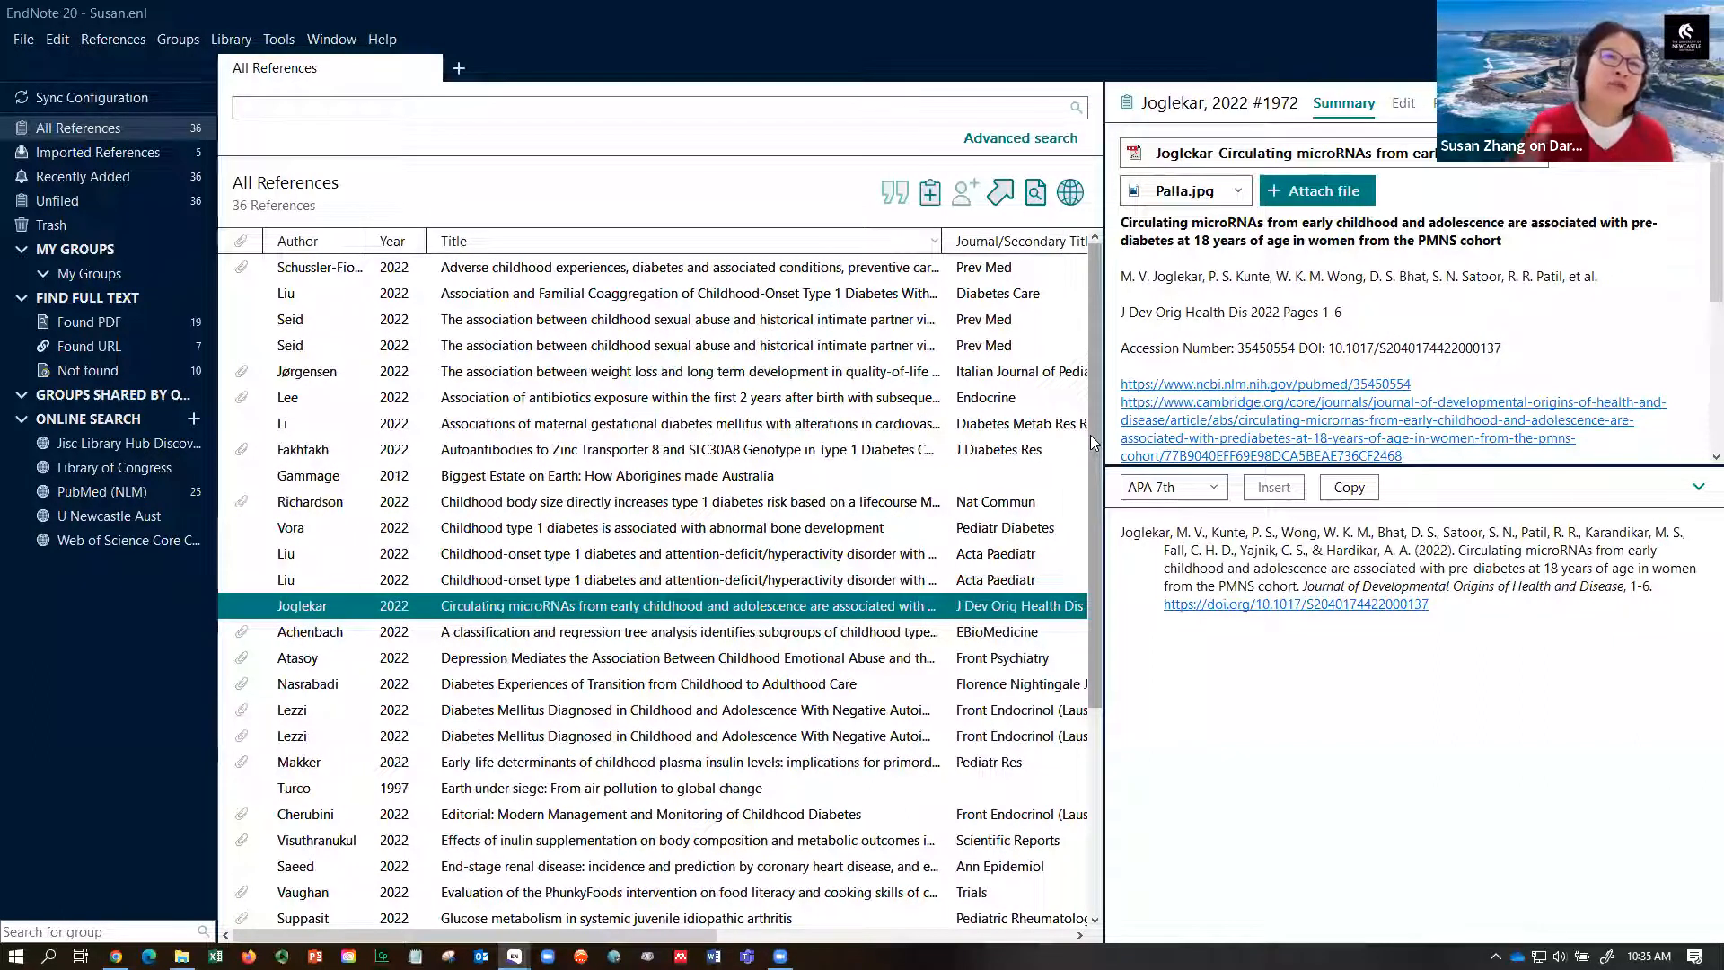
{"action": "mouse_move", "coordinate": [1090, 435]}
{"action": "left_mouse_down"}
{"action": "mouse_move", "coordinate": [1094, 531]}
{"action": "mouse_move", "coordinate": [1096, 436]}
{"action": "left_mouse_up"}
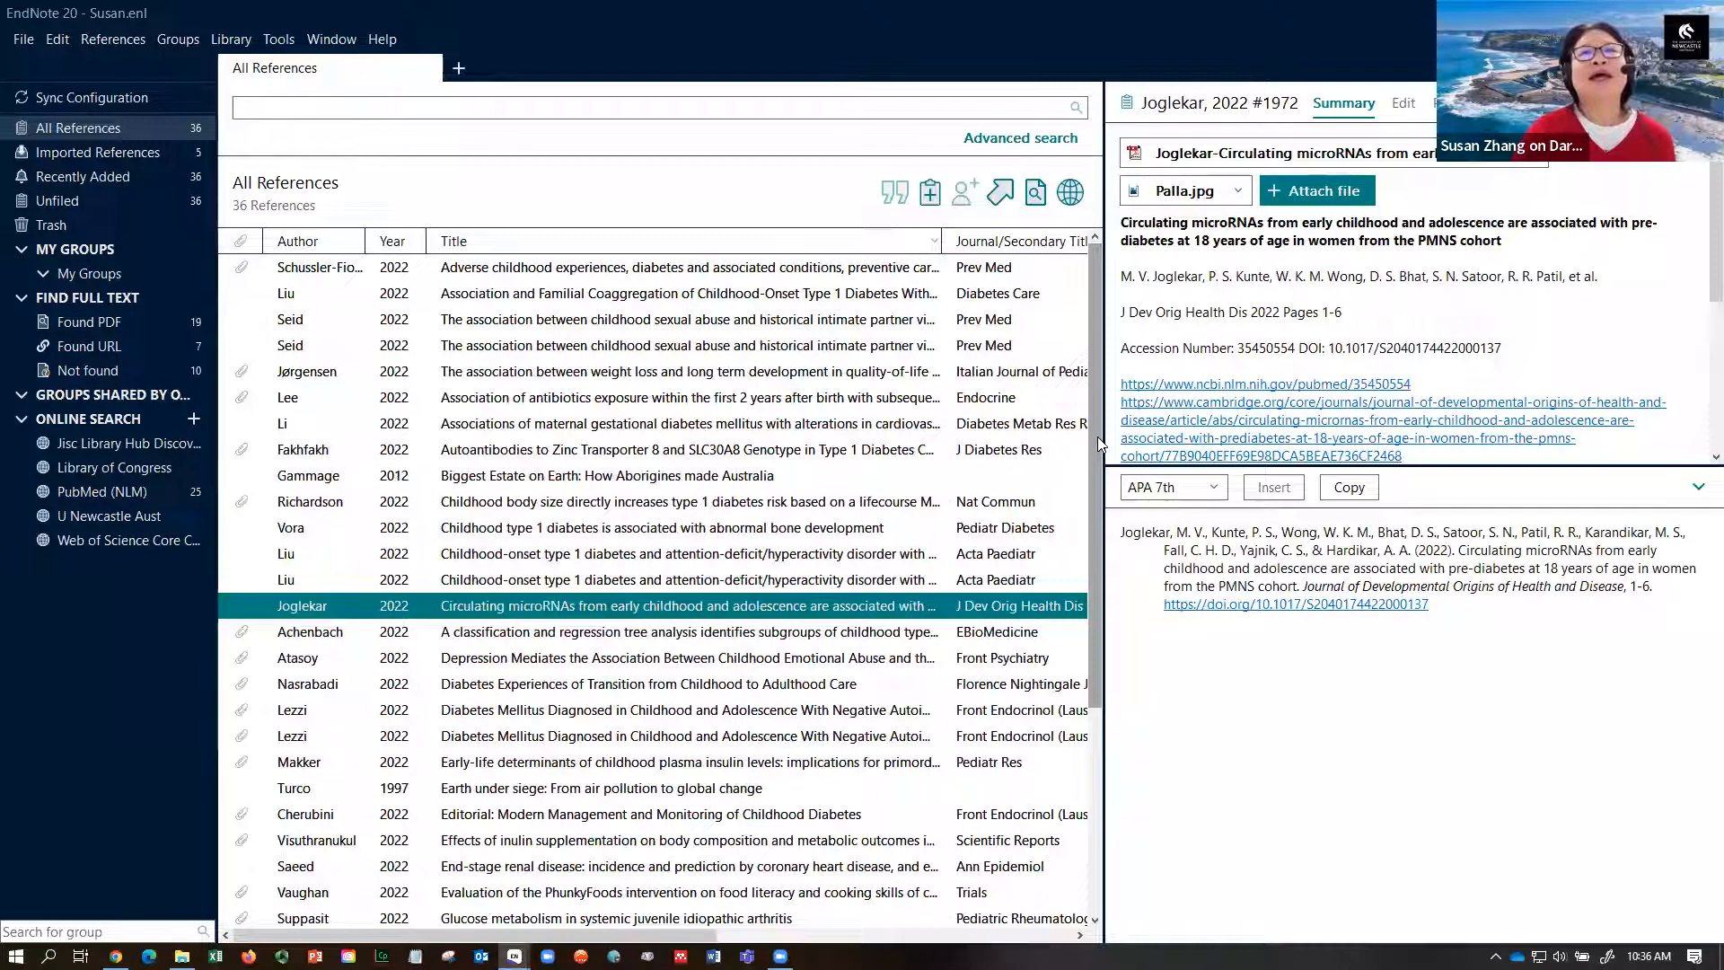
{"action": "left_click", "coordinate": [843, 108]}
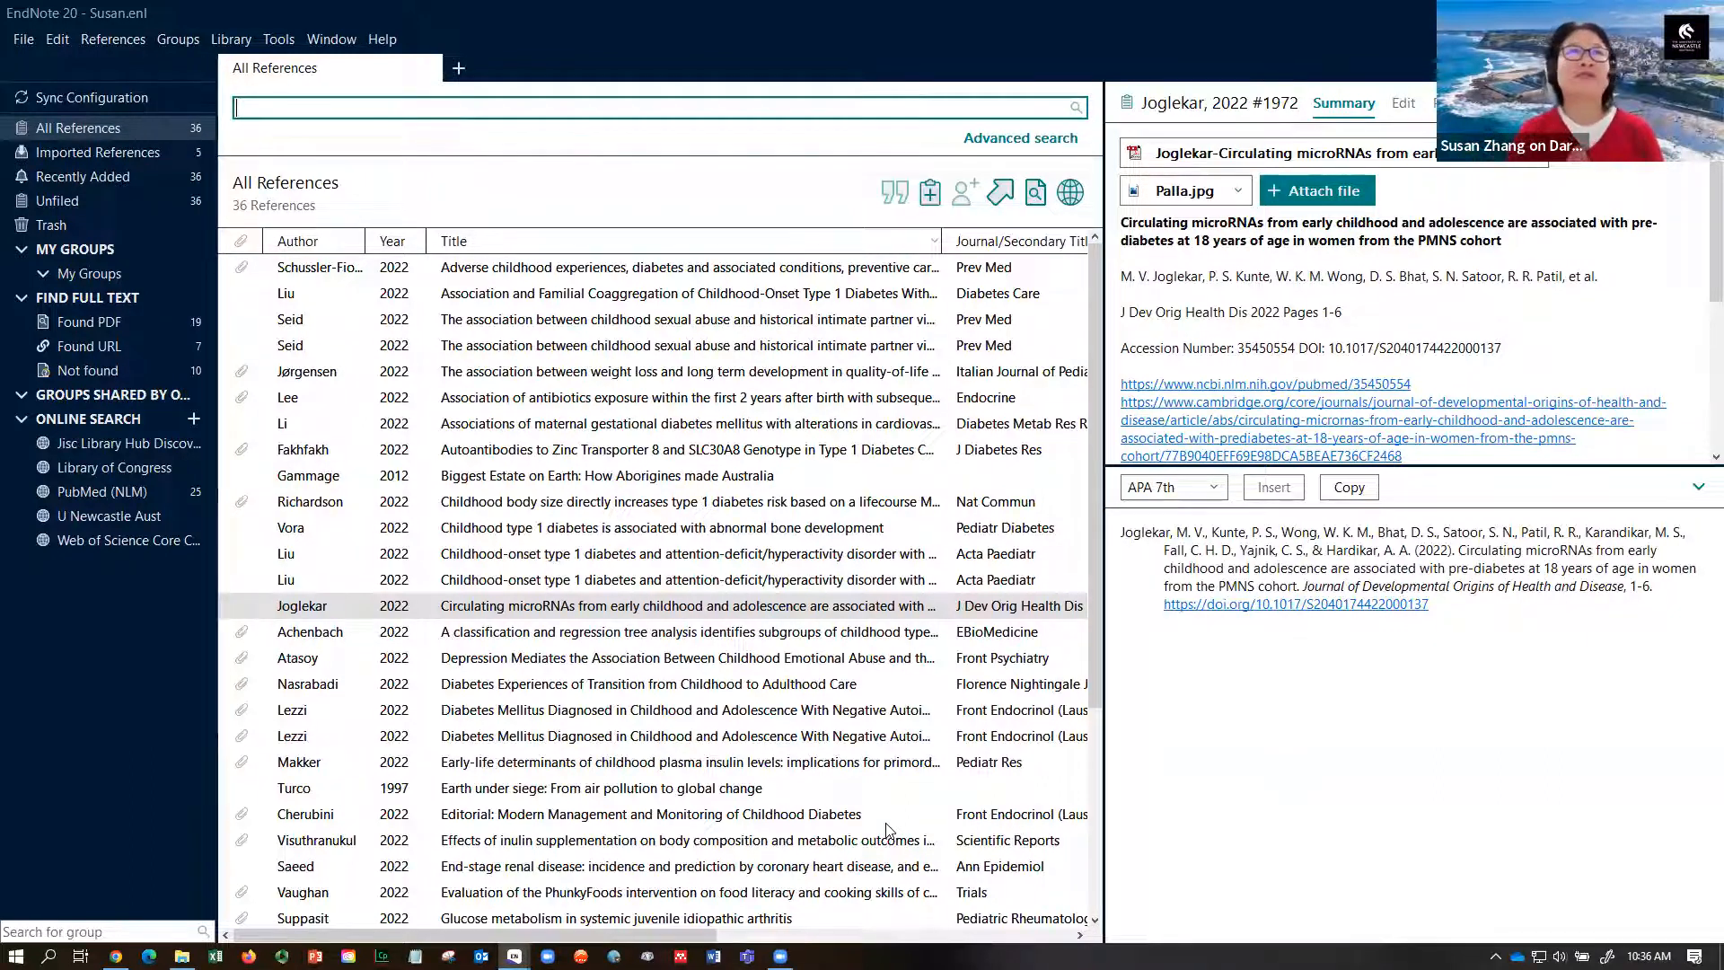
- Quick search for 'demo-1' and open the PDF of the Choi 2022 result
{"action": "type", "text": "demo"}
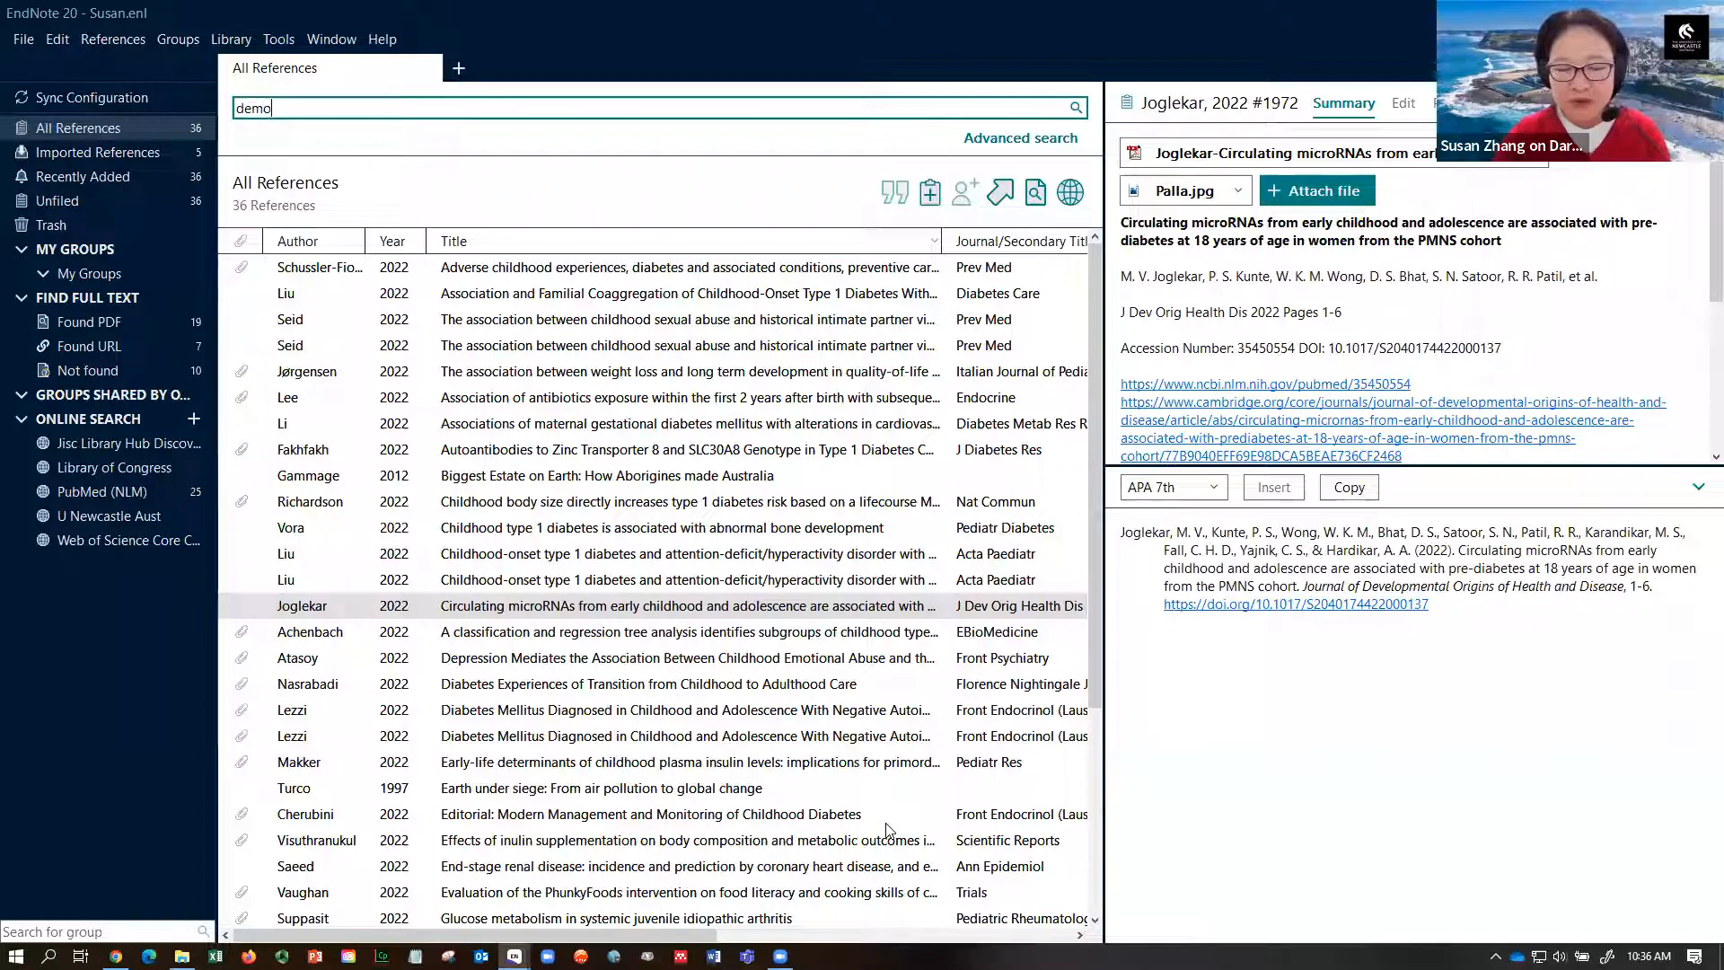
{"action": "type", "text": "-1"}
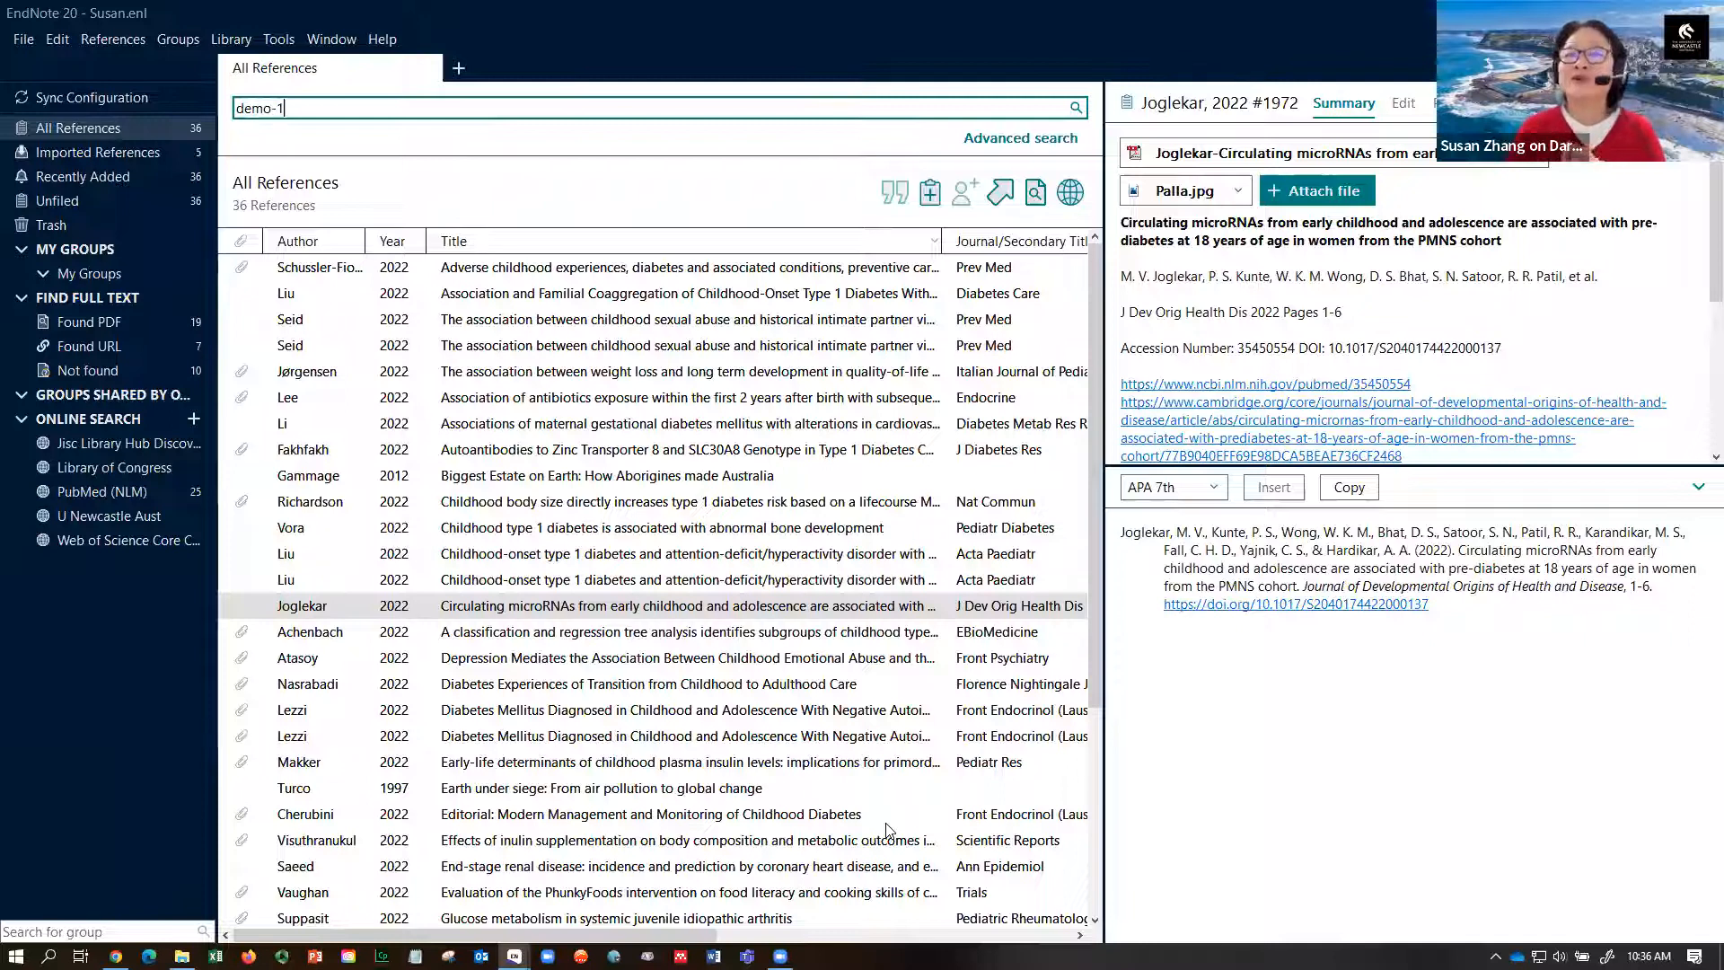
{"action": "key", "text": "Return"}
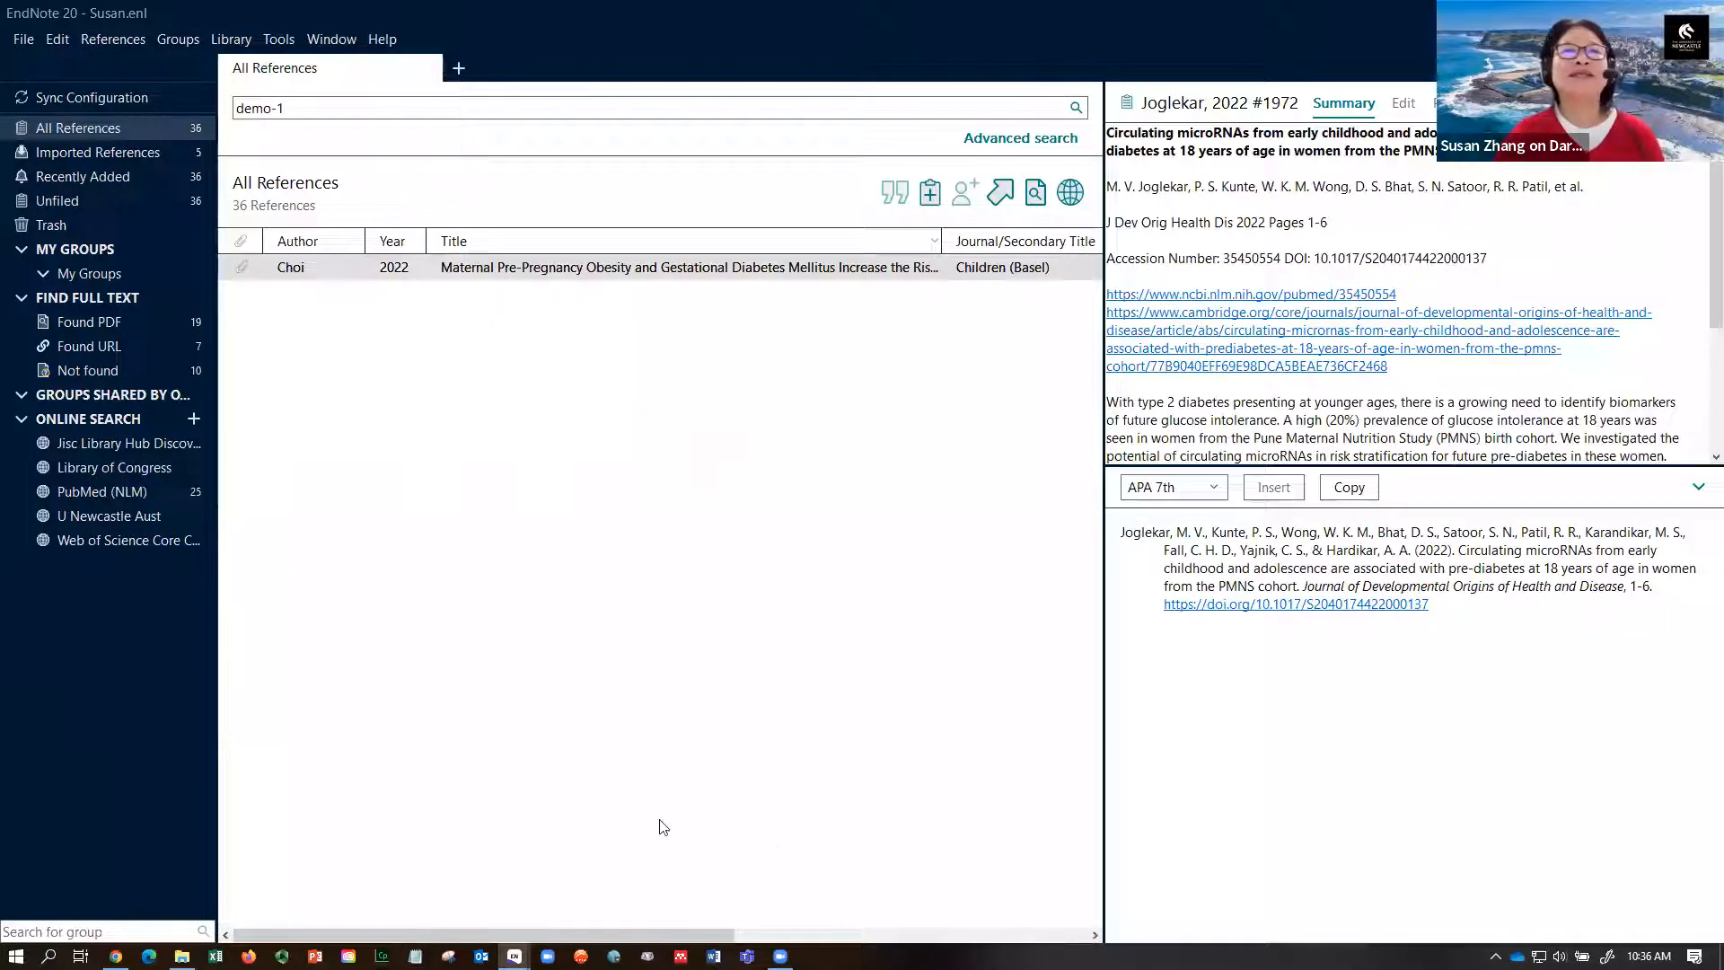
{"action": "left_click", "coordinate": [544, 270]}
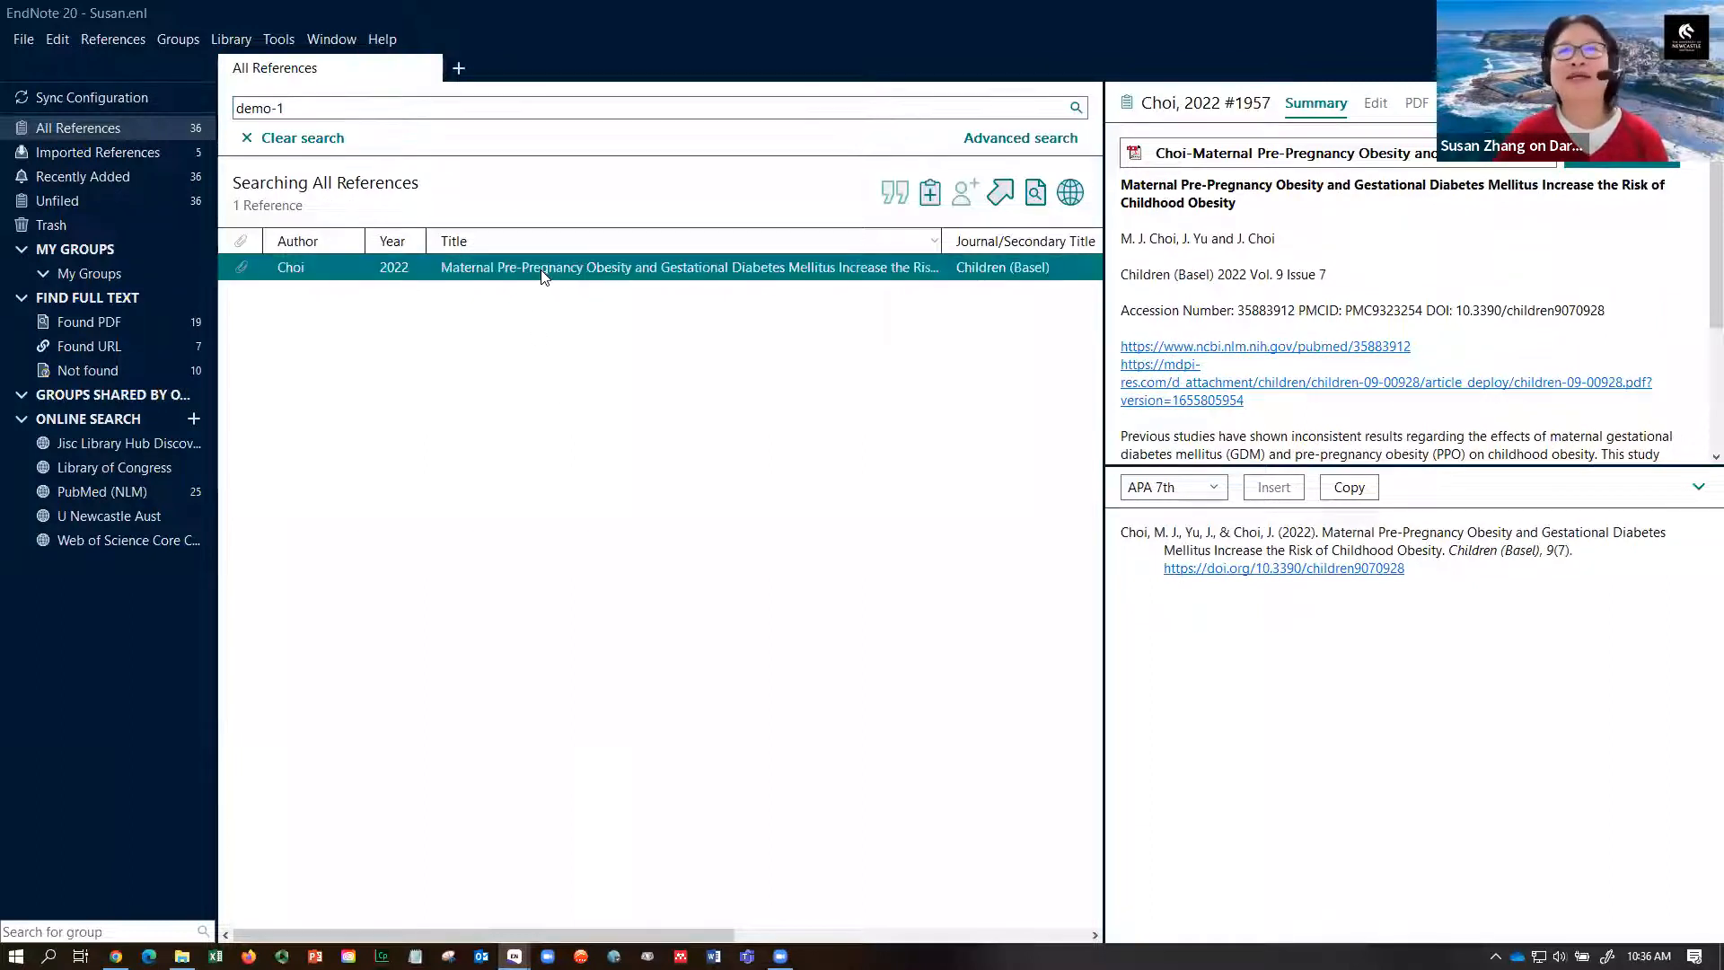
{"action": "left_click", "coordinate": [1267, 158]}
- Widen the PDF pane, view and close the Demo-1 sticky note, then restore the list width
{"action": "left_click_drag", "start_coordinate": [1105, 350], "coordinate": [924, 341]}
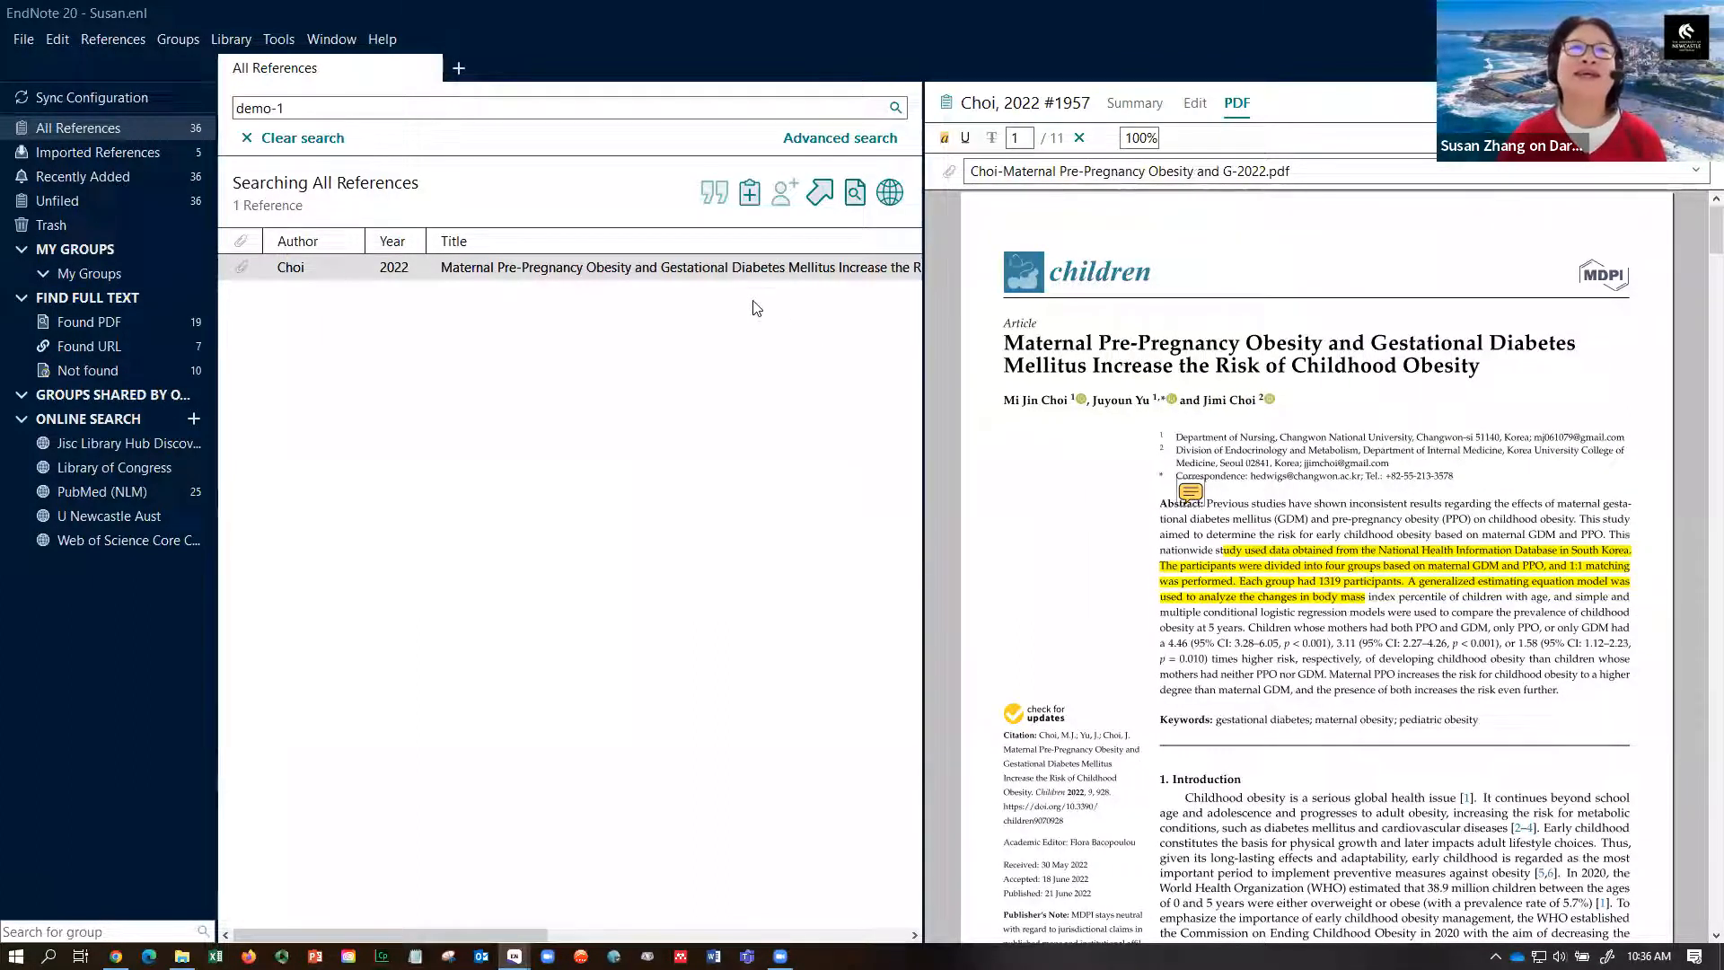
{"action": "left_click", "coordinate": [1190, 491]}
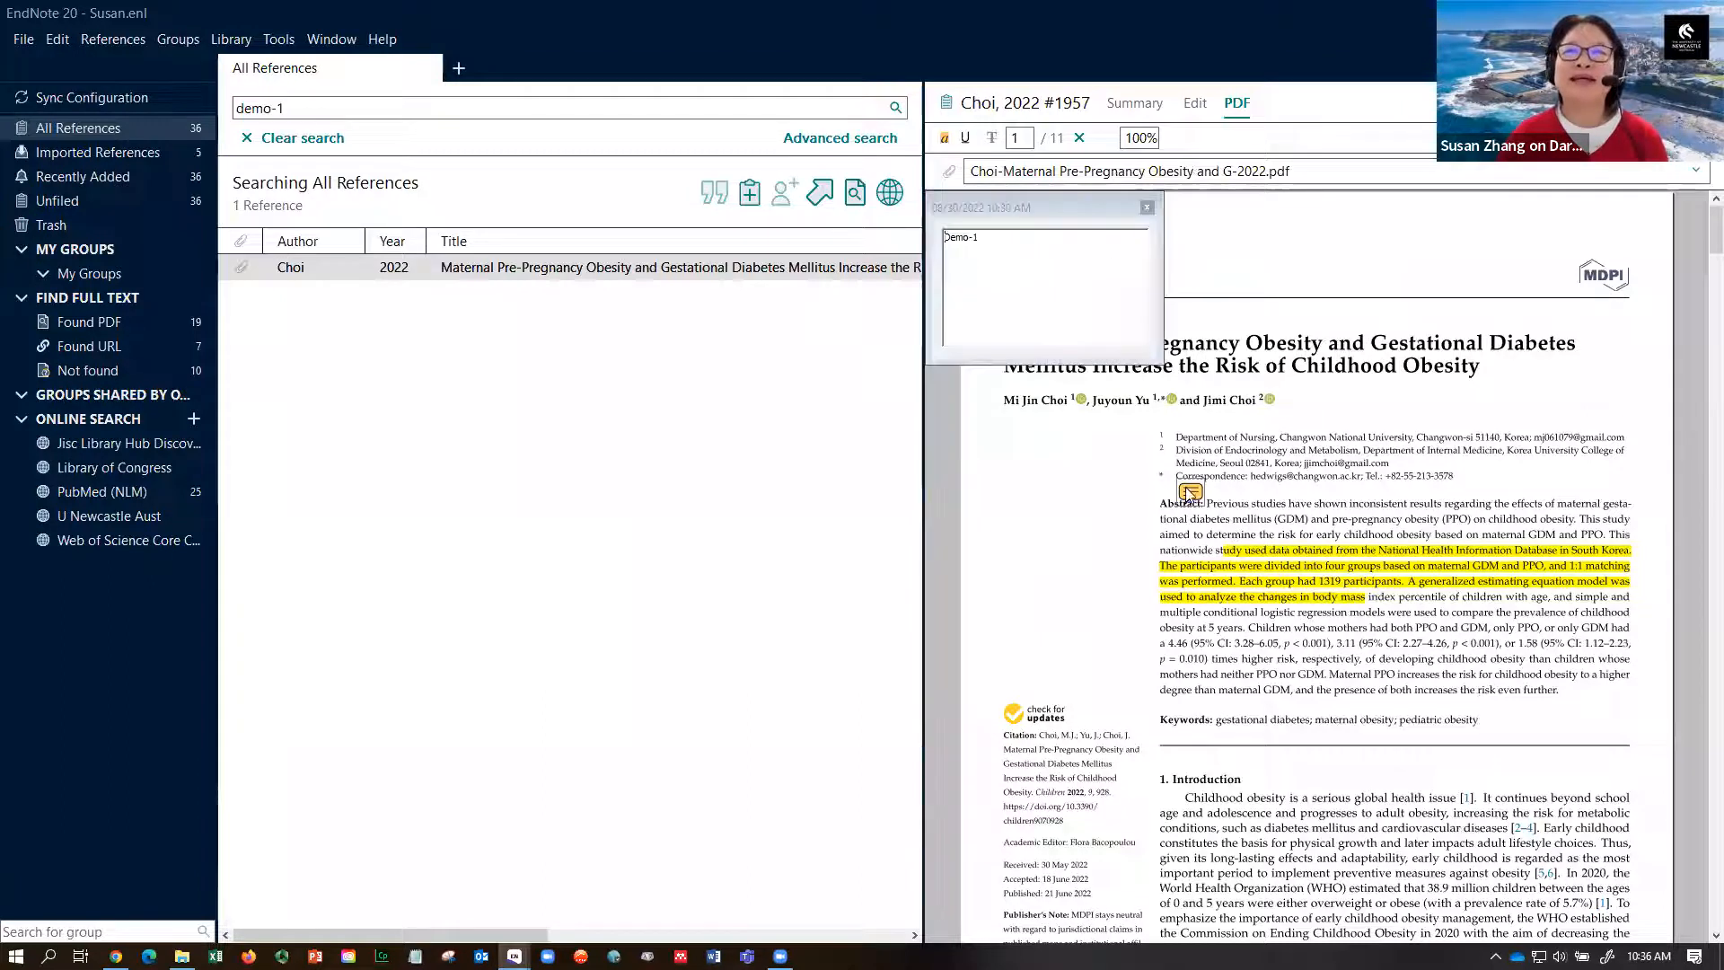
{"action": "left_click", "coordinate": [1147, 208]}
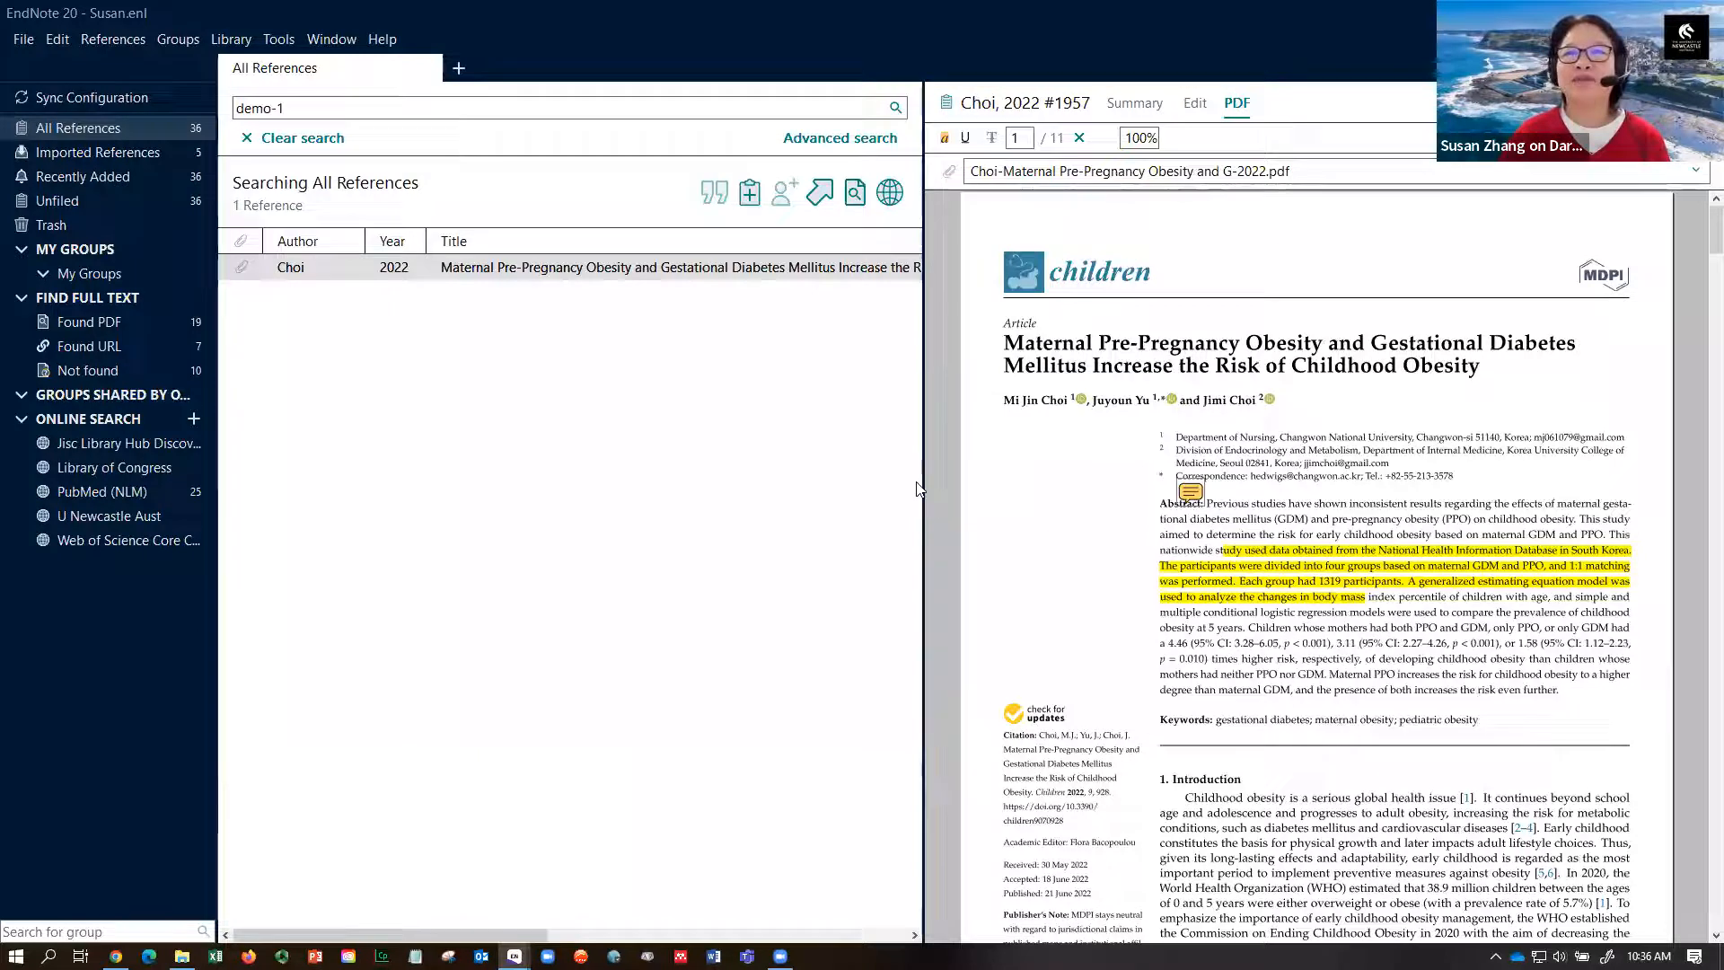
{"action": "left_click_drag", "start_coordinate": [921, 485], "coordinate": [1361, 477]}
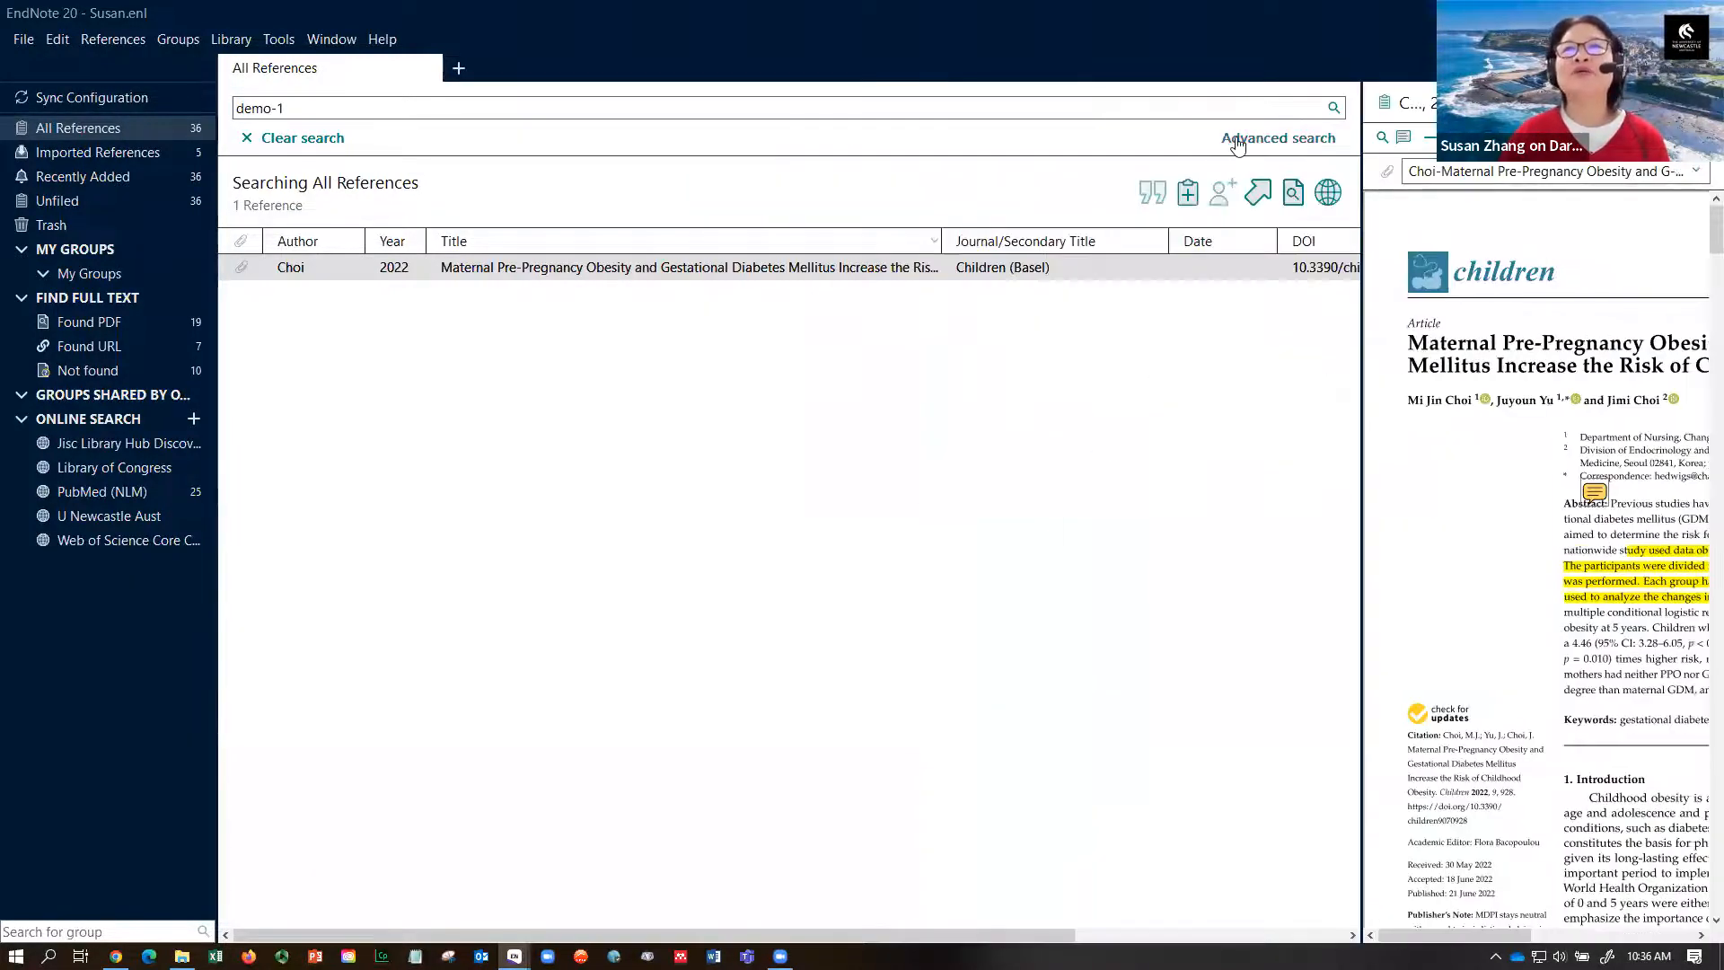
- Switch to advanced search with Title, Author and Year rows, listing all 36 references
{"action": "left_click", "coordinate": [1236, 143]}
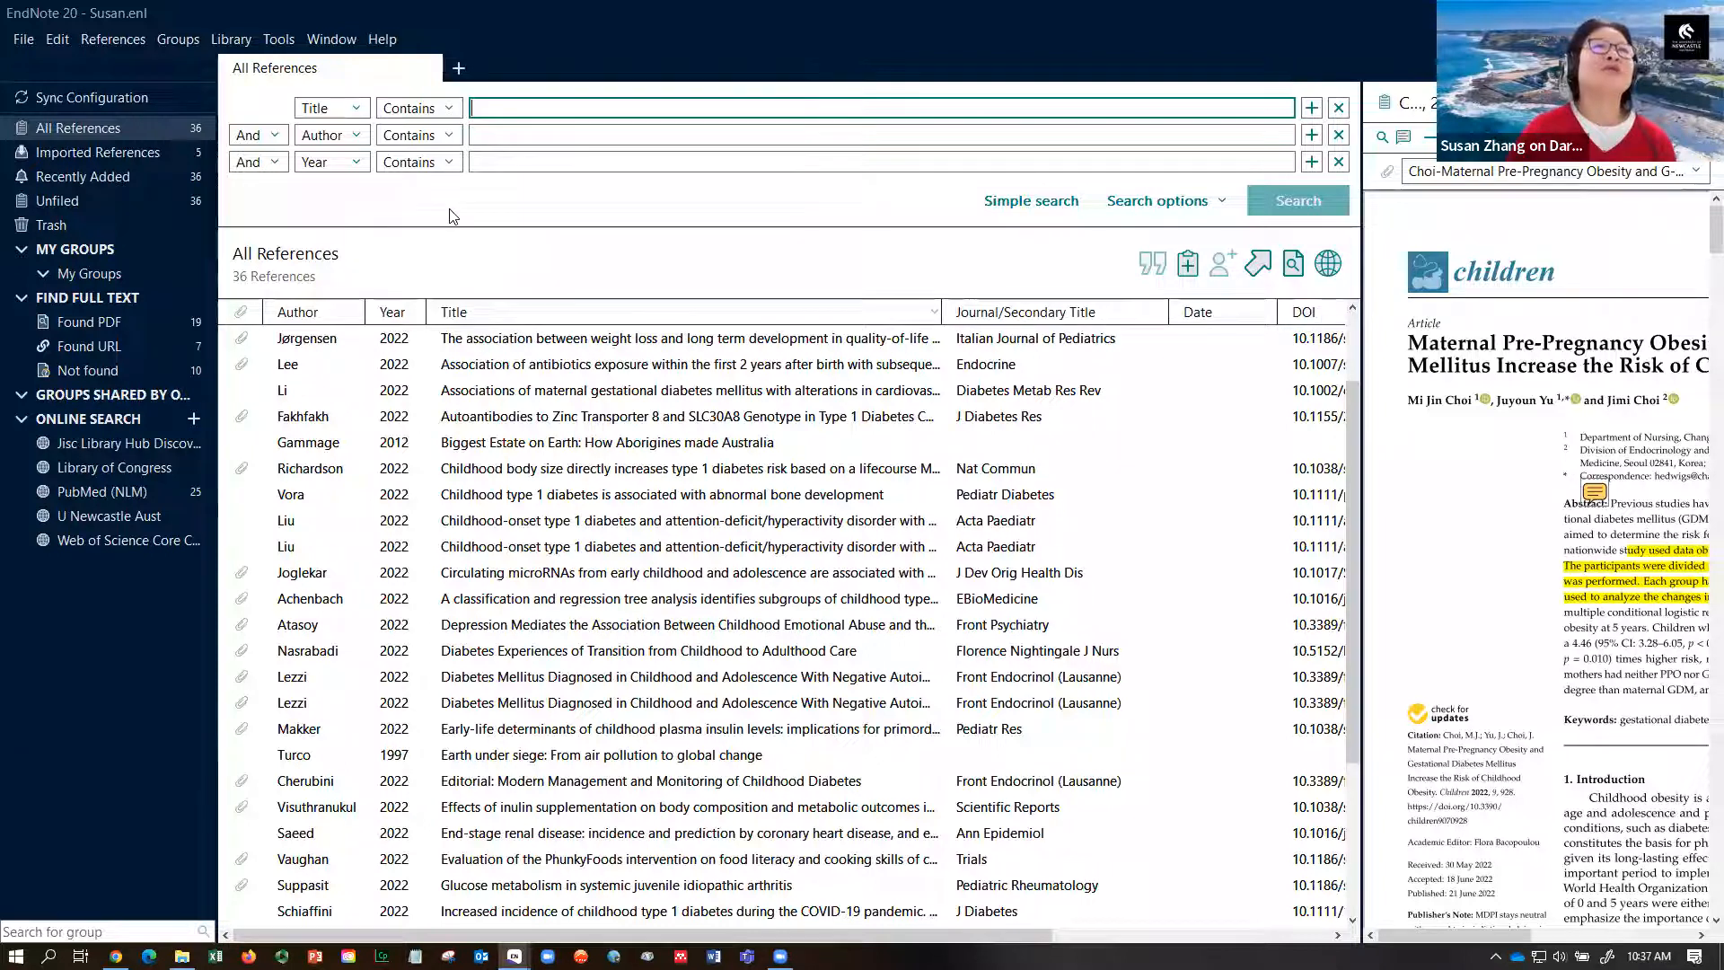
{"action": "left_click", "coordinate": [232, 41]}
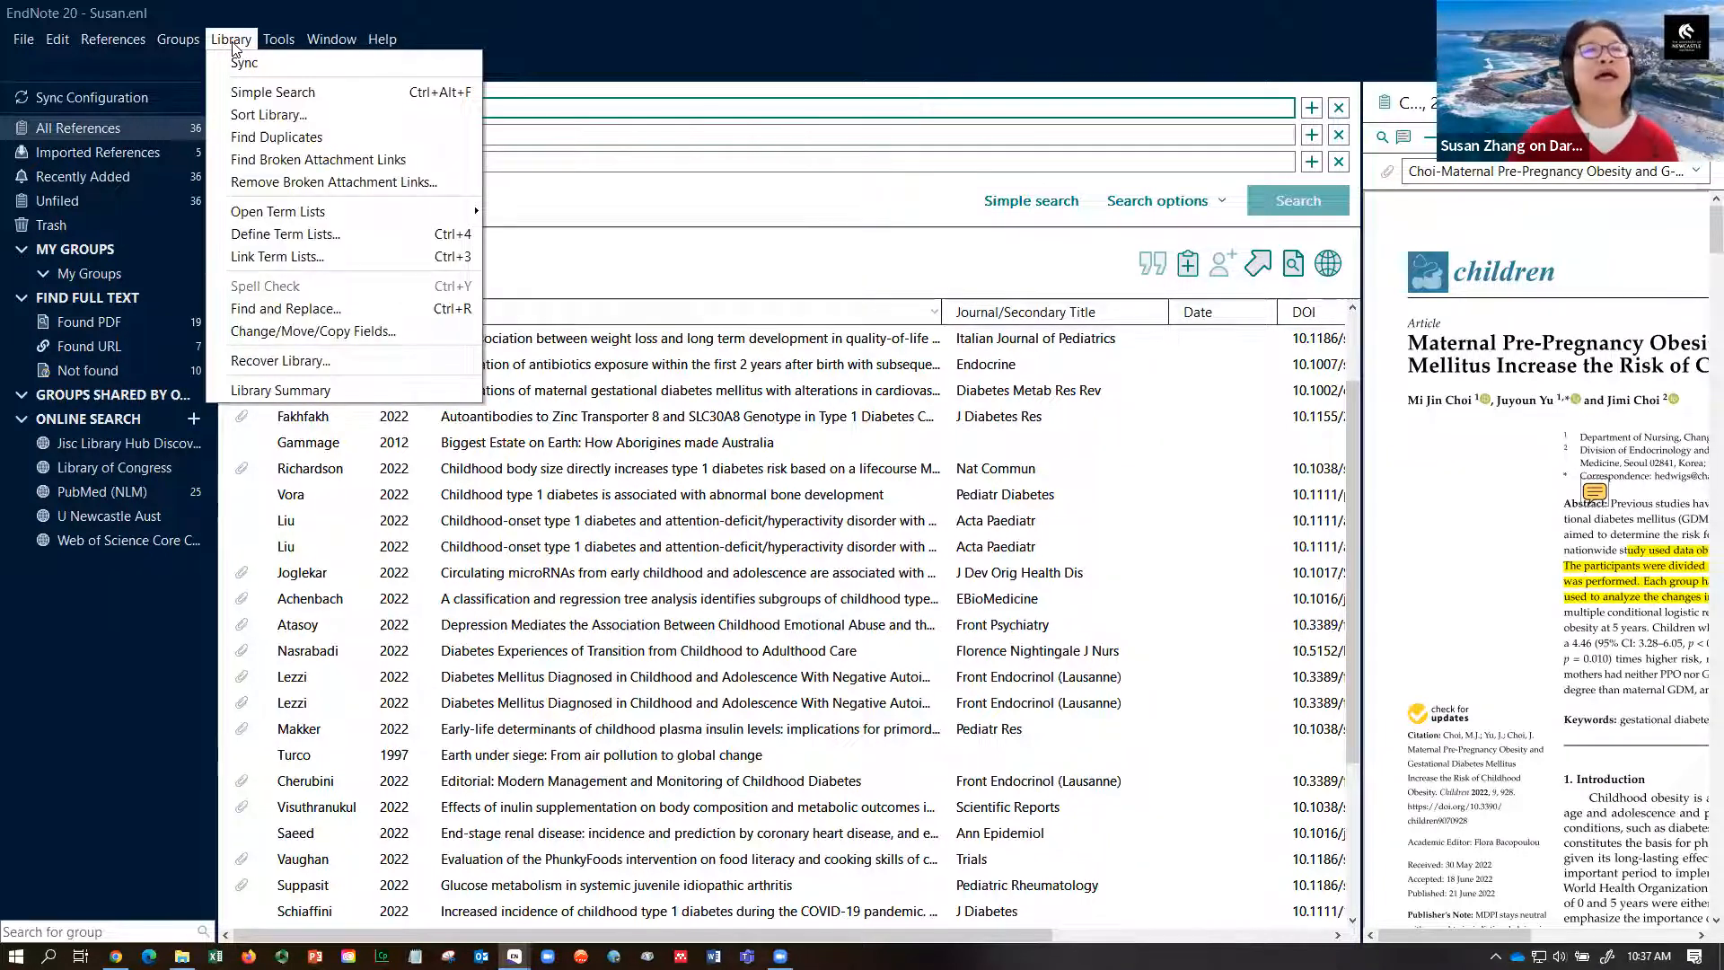
{"action": "left_click", "coordinate": [245, 139]}
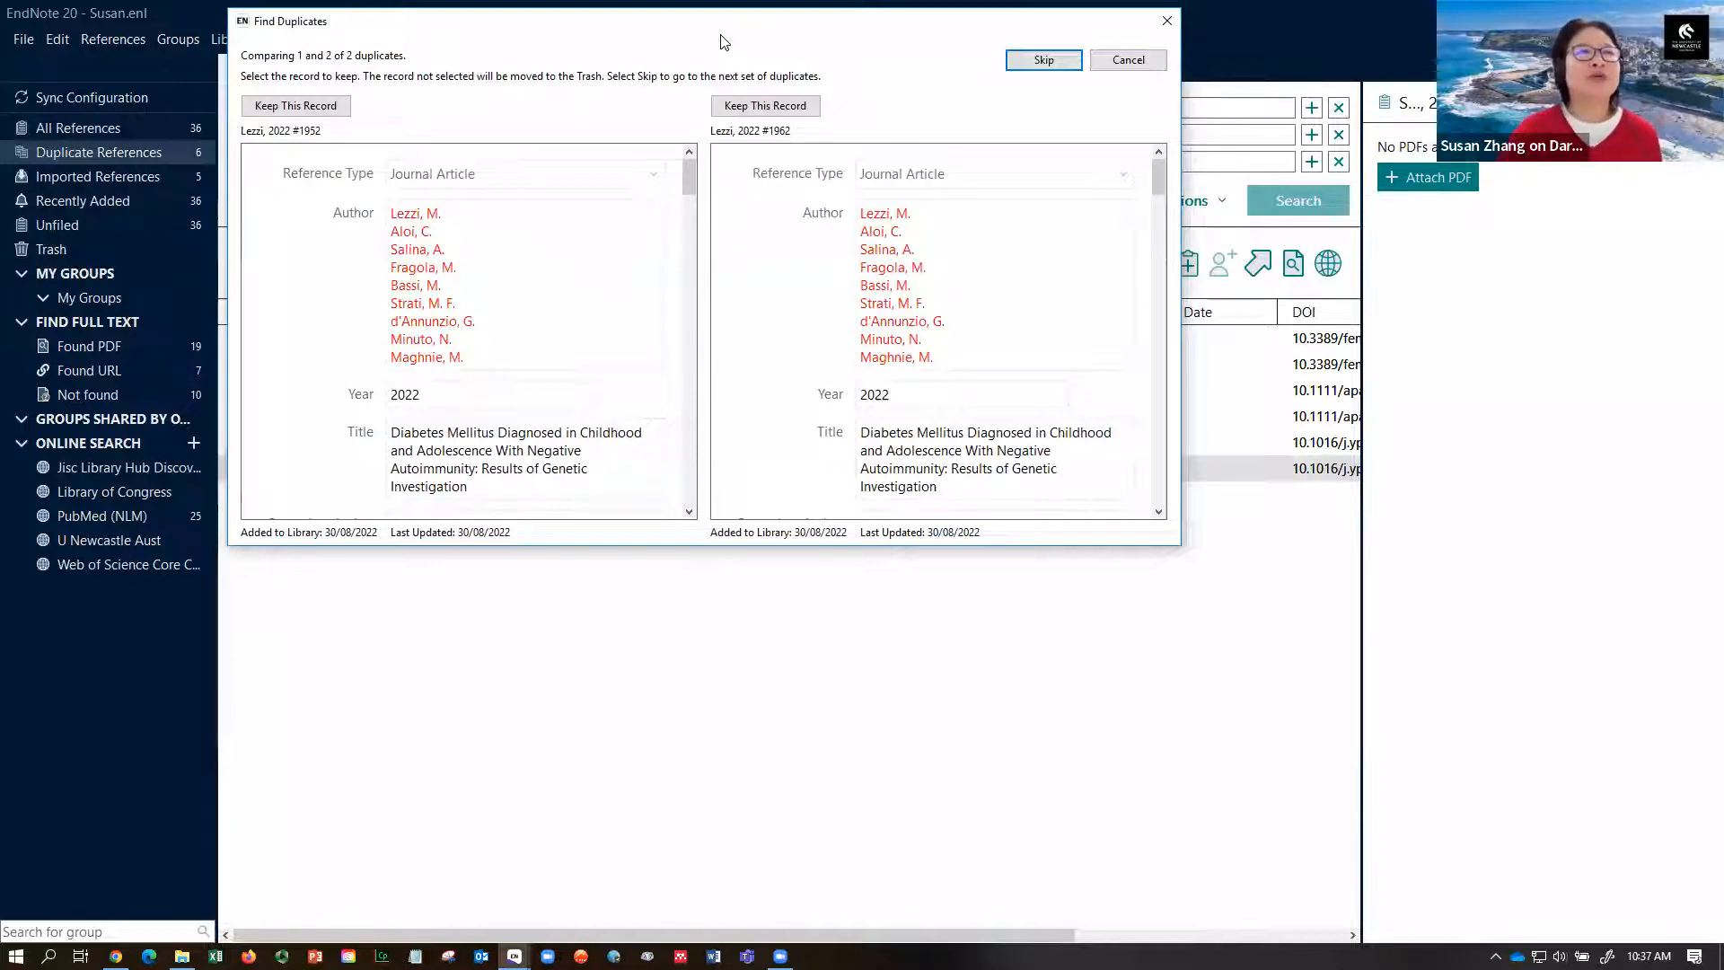
{"action": "left_click_drag", "start_coordinate": [724, 42], "coordinate": [765, 220]}
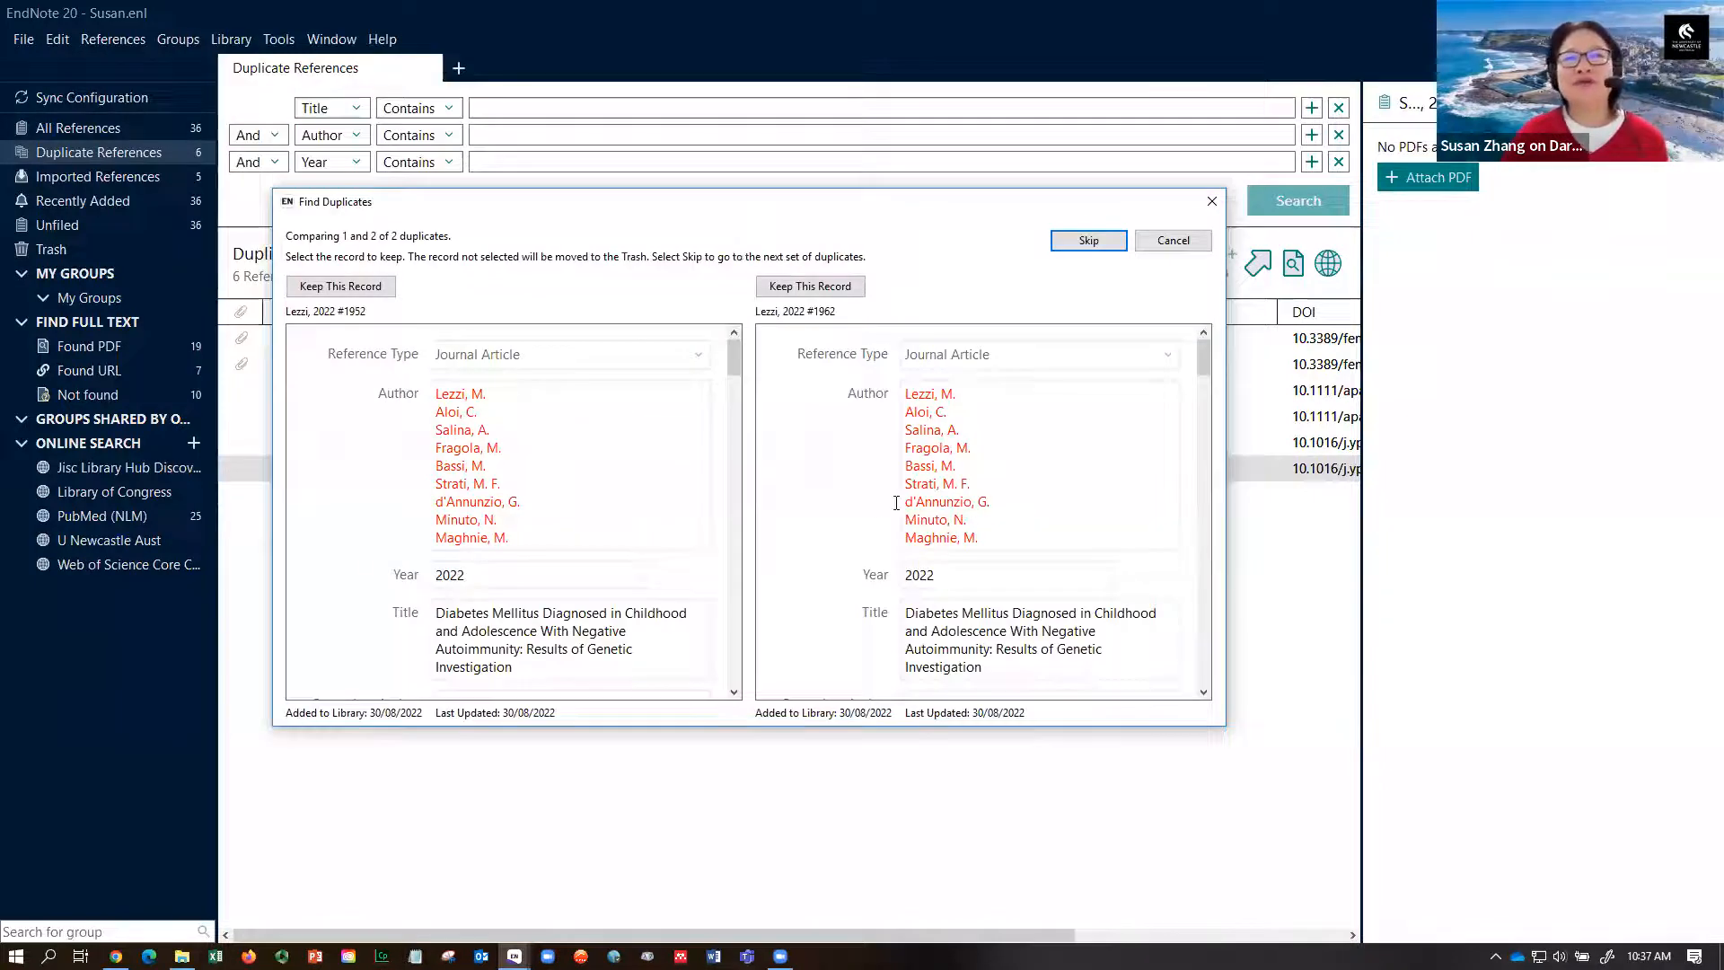
{"action": "mouse_move", "coordinate": [733, 386]}
{"action": "left_mouse_down"}
{"action": "mouse_move", "coordinate": [733, 461]}
{"action": "mouse_move", "coordinate": [736, 355]}
{"action": "left_mouse_up"}
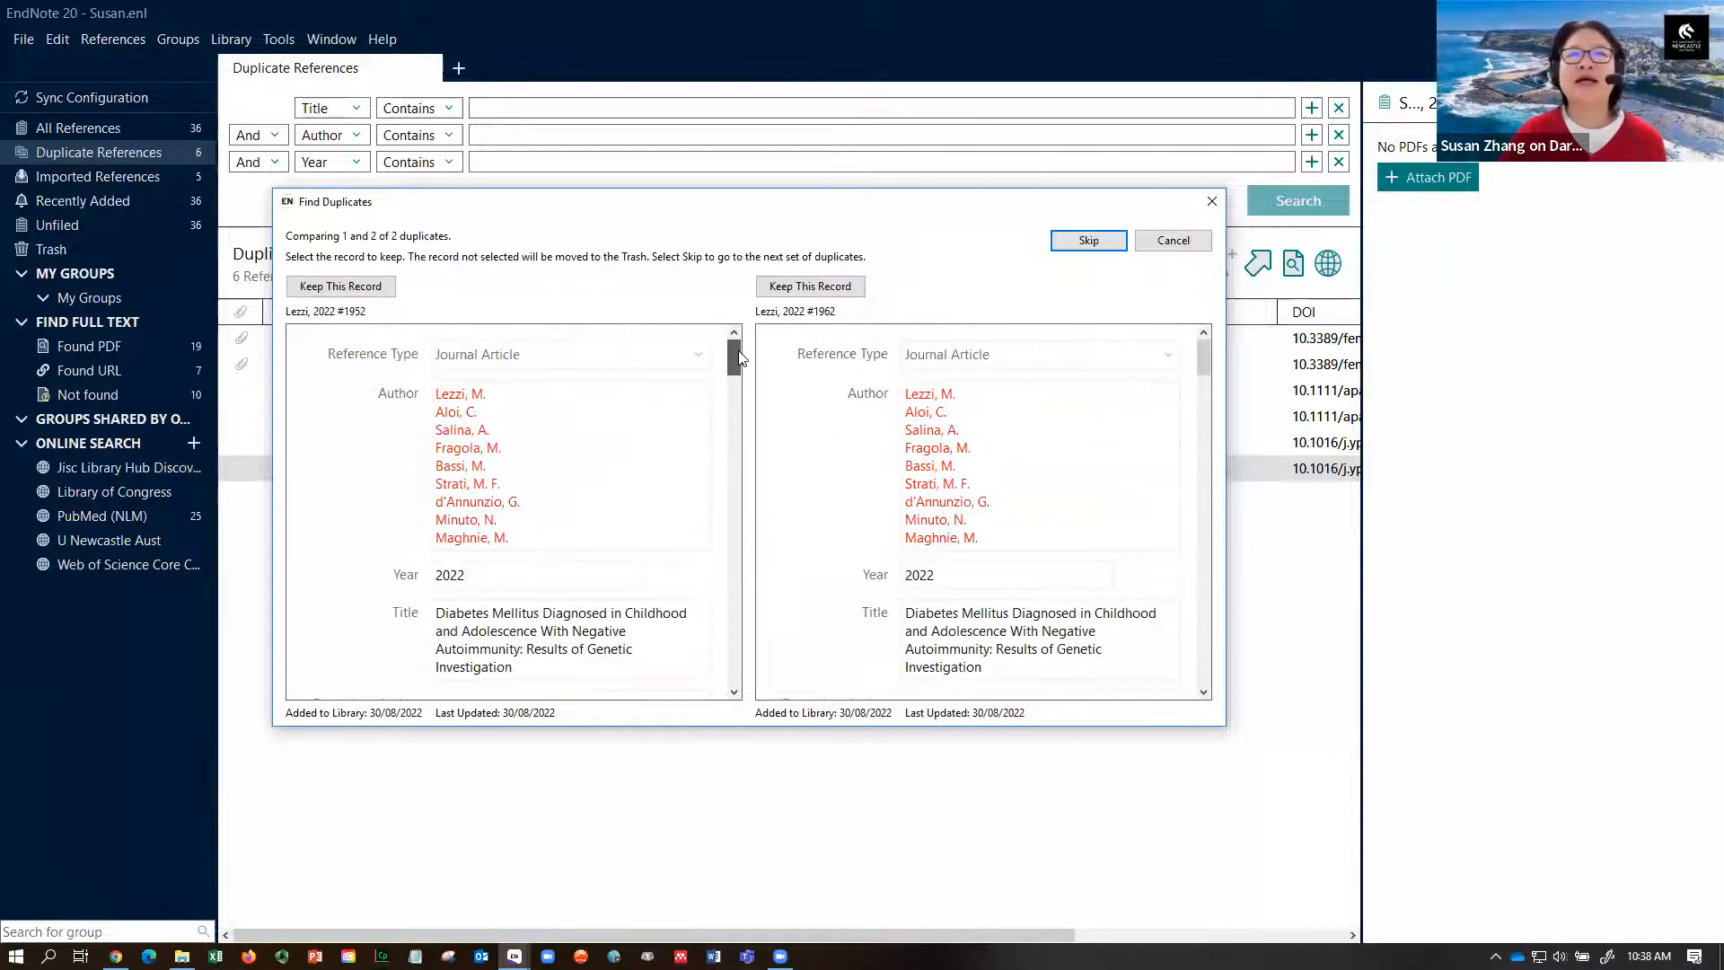
{"action": "left_click", "coordinate": [368, 286]}
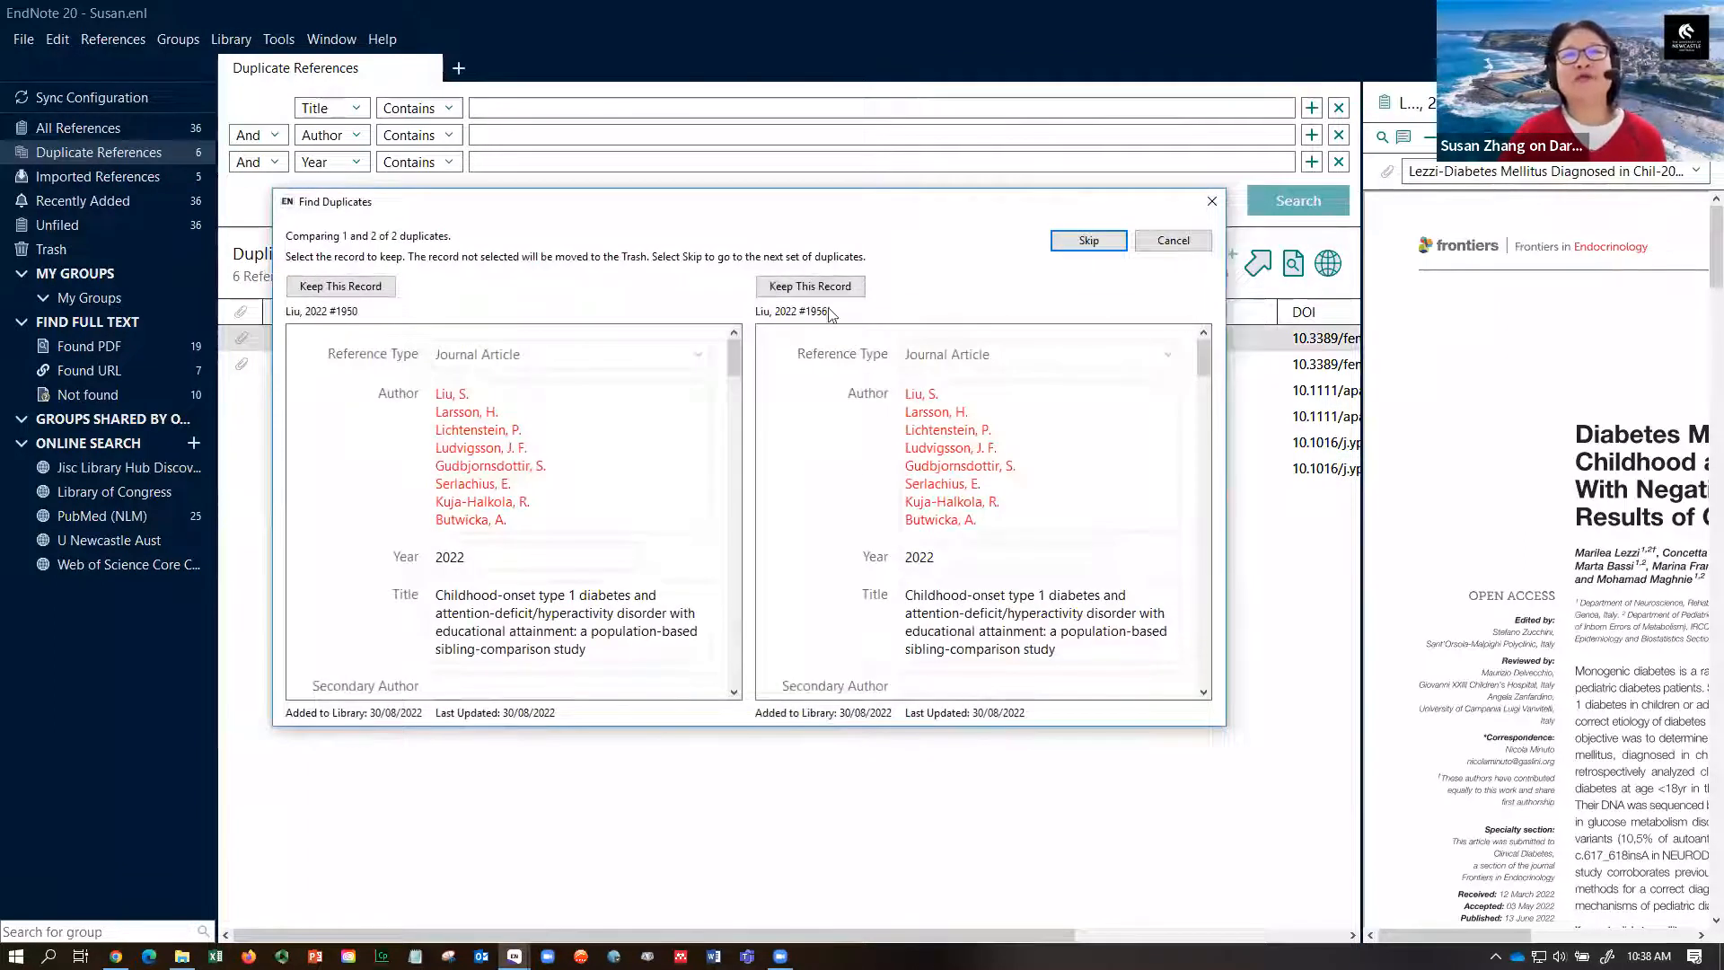
{"action": "left_click", "coordinate": [835, 289]}
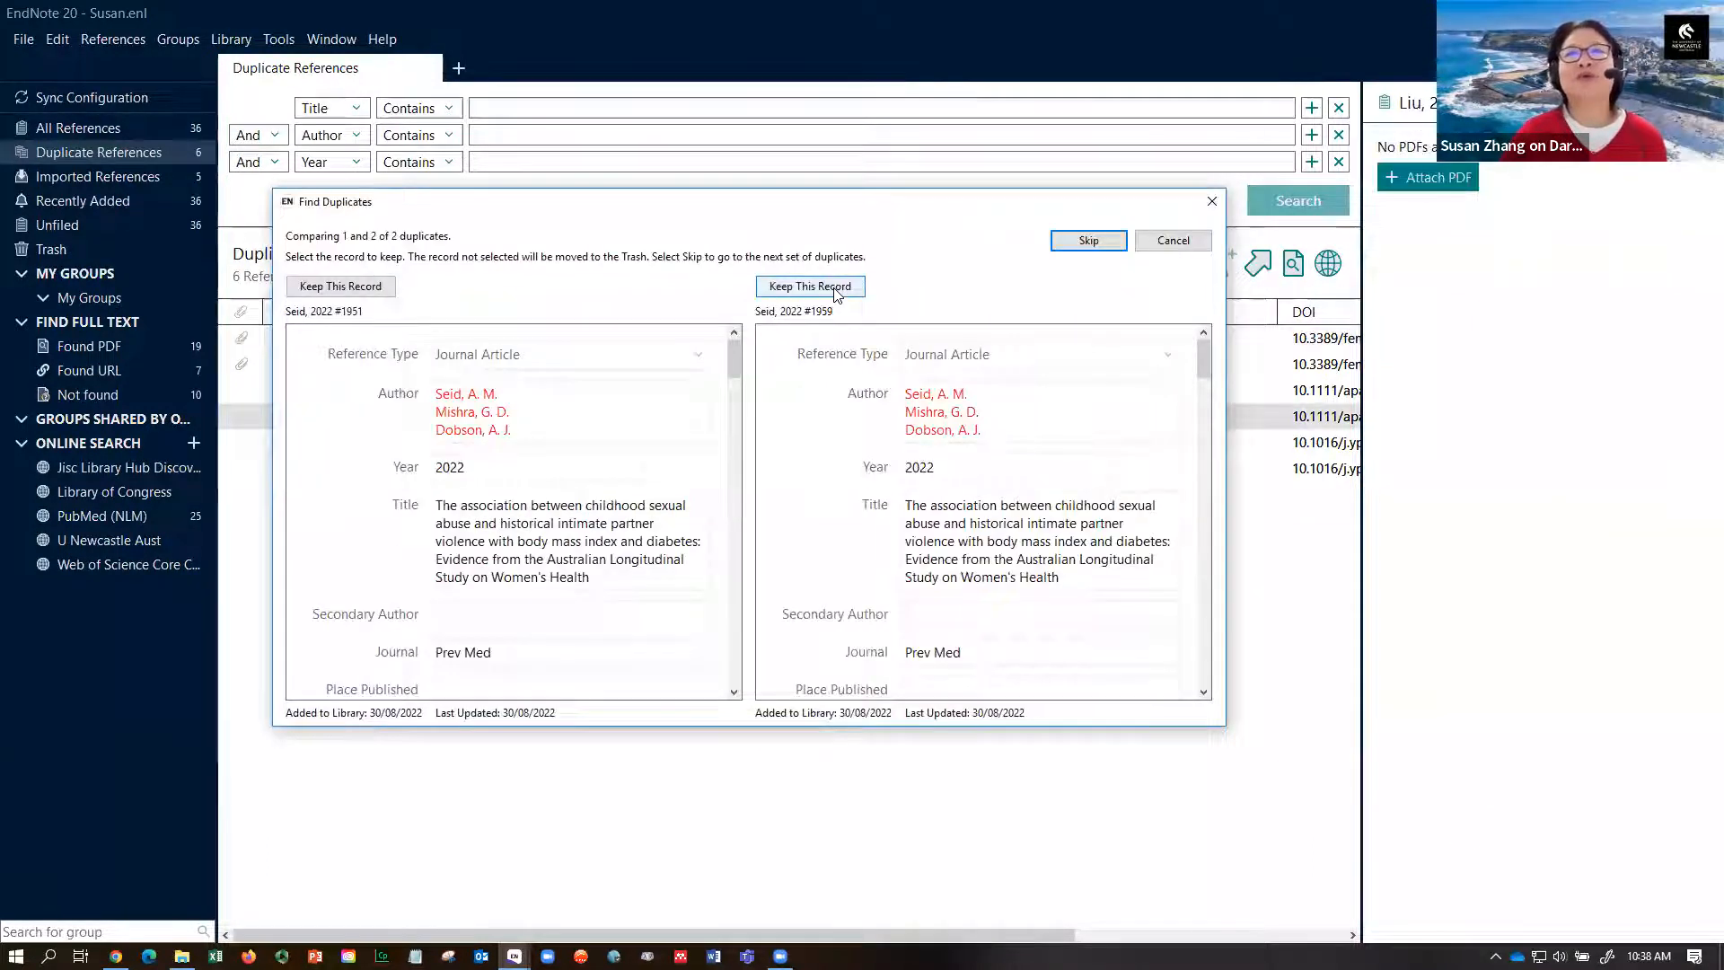
{"action": "left_click", "coordinate": [362, 287]}
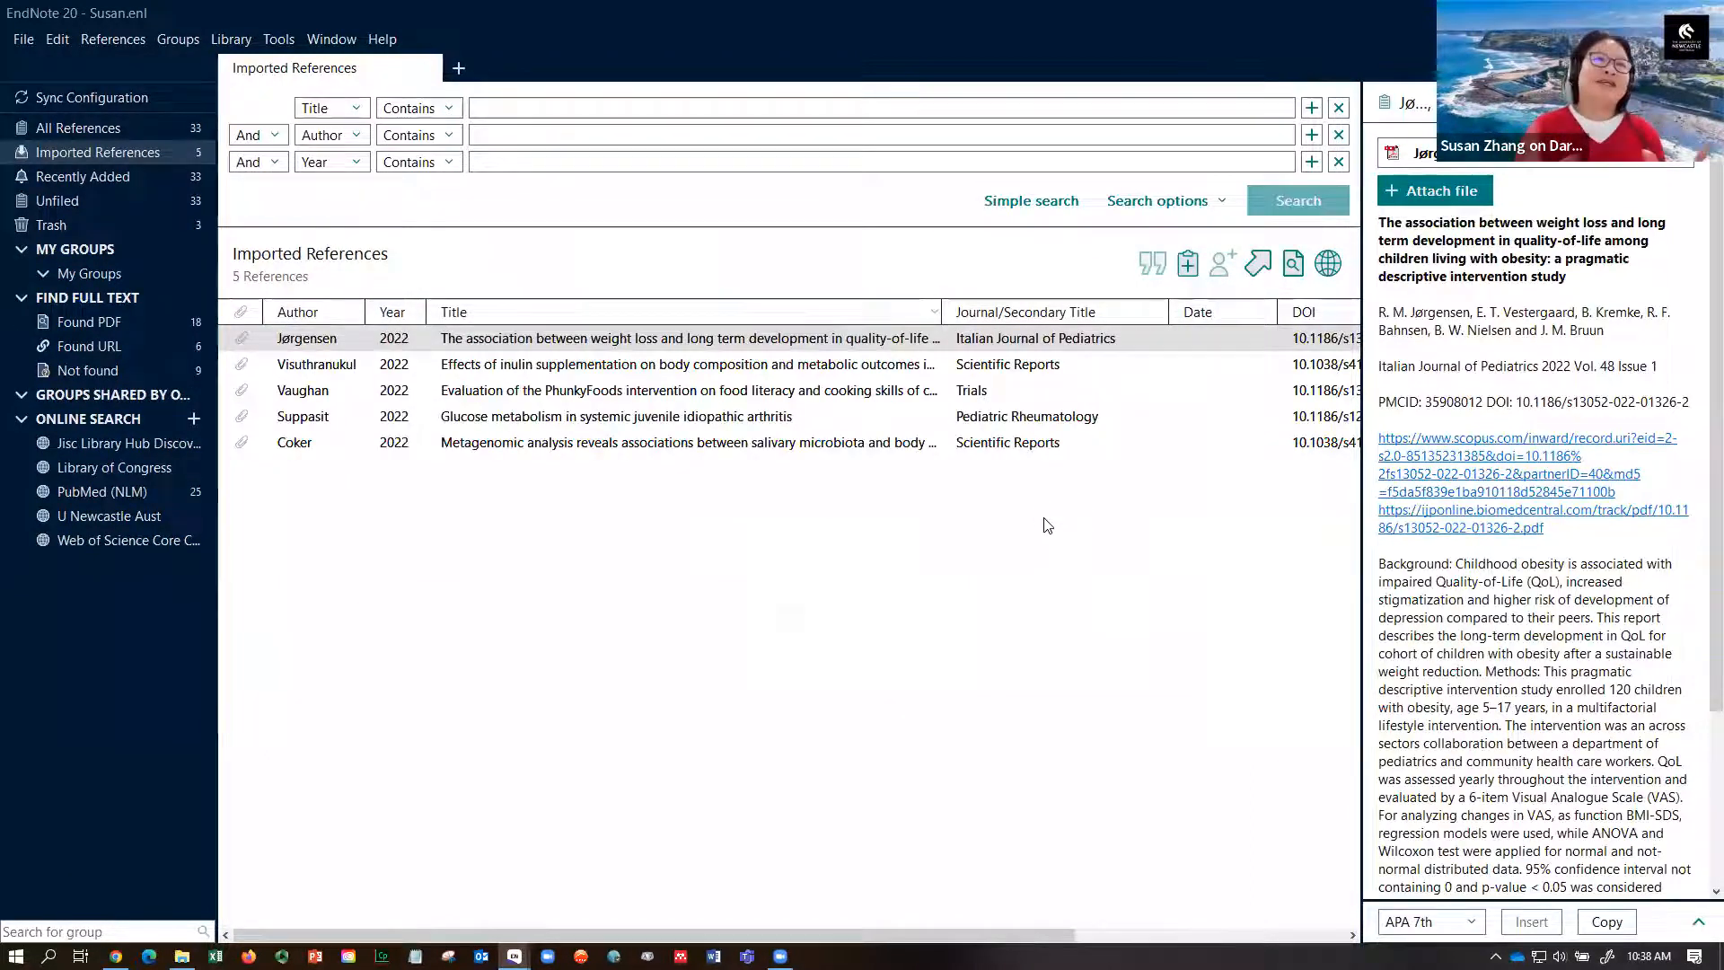
- Show All References, now listing 33 references
{"action": "left_click", "coordinate": [117, 130]}
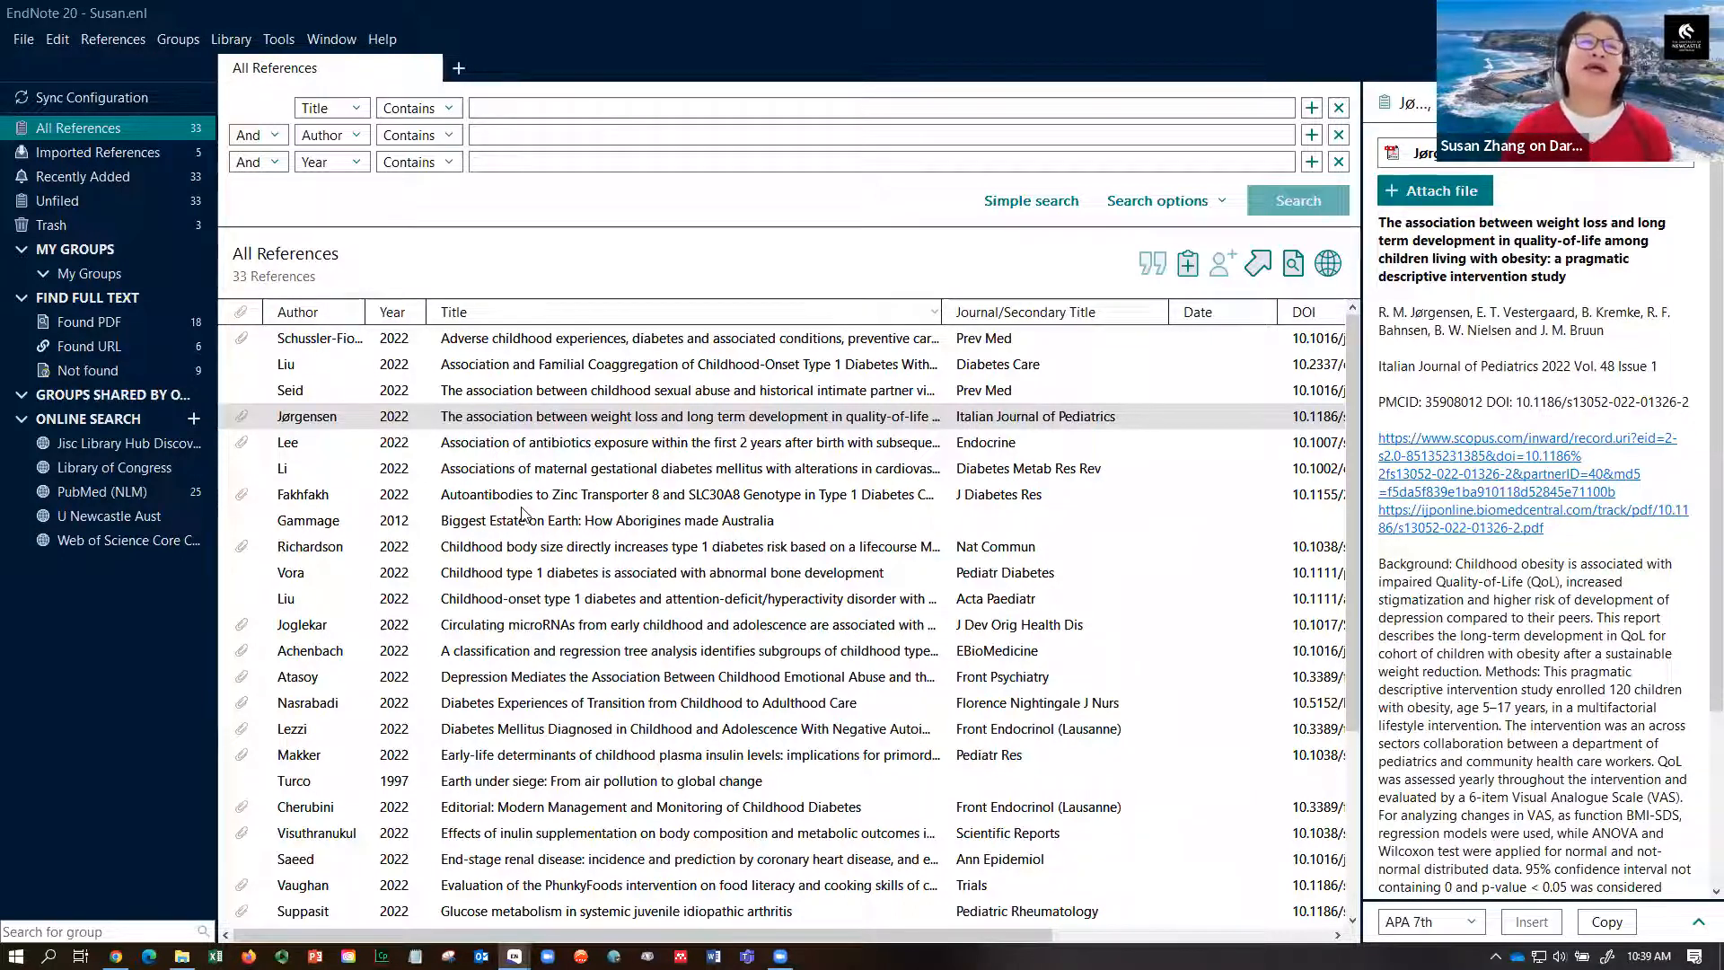
- Create a new group named Books under My Groups
{"action": "right_click", "coordinate": [85, 280]}
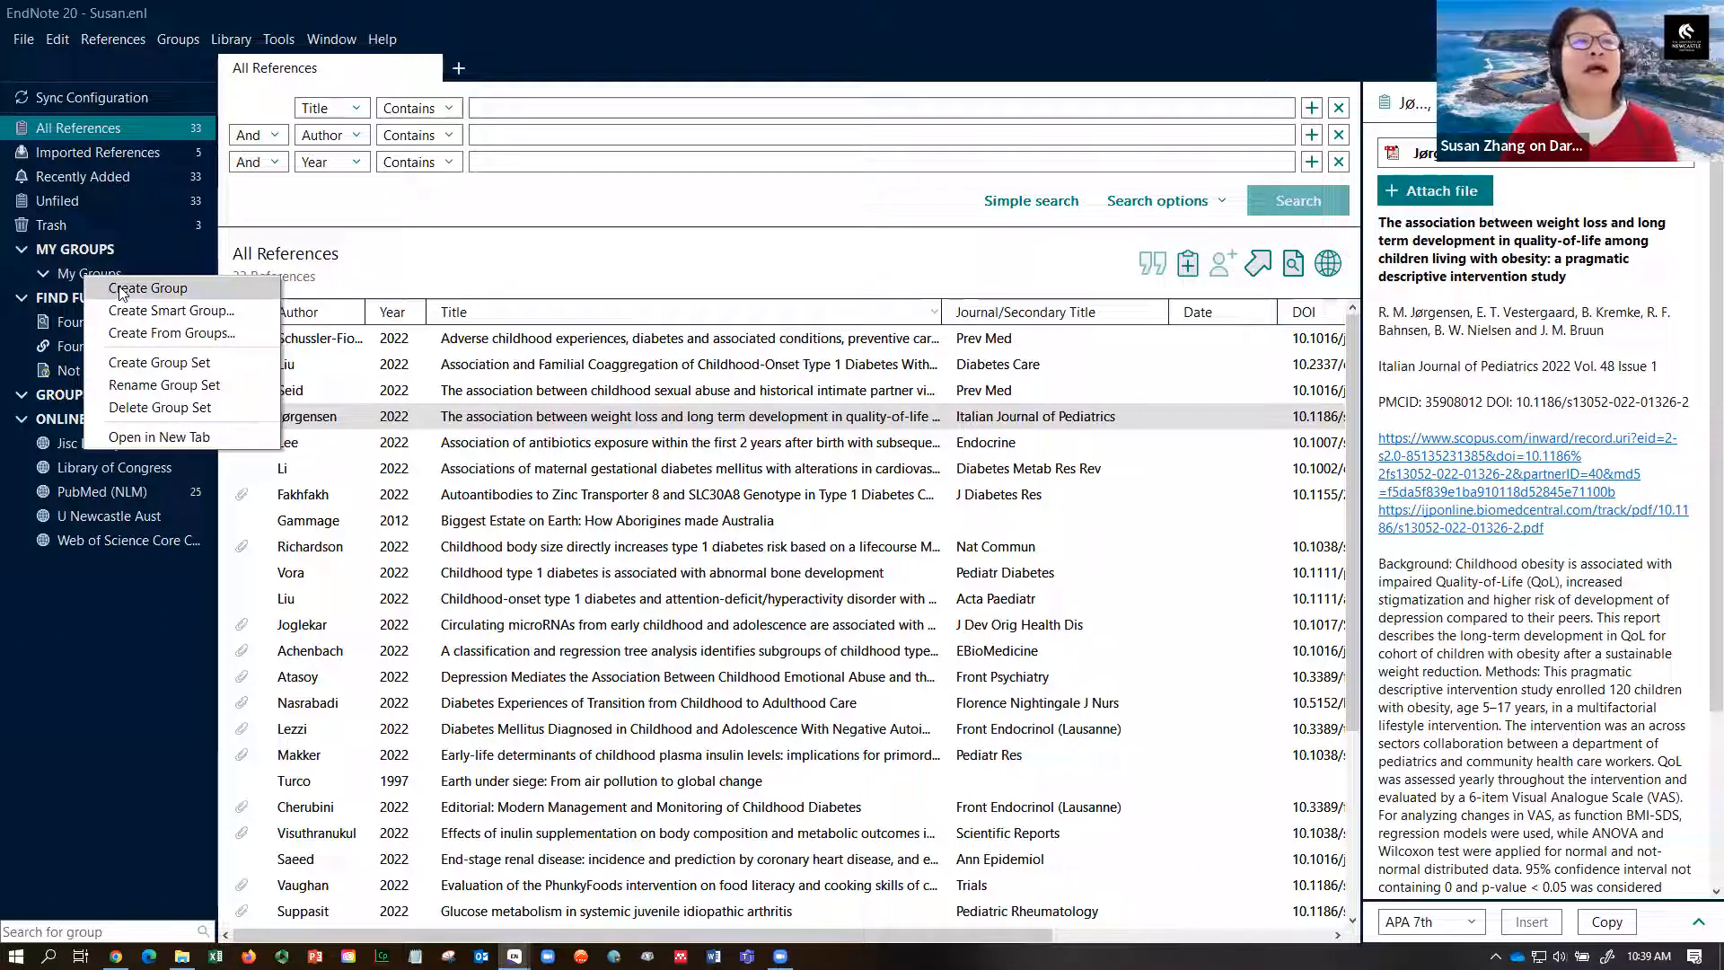
{"action": "left_click", "coordinate": [122, 288]}
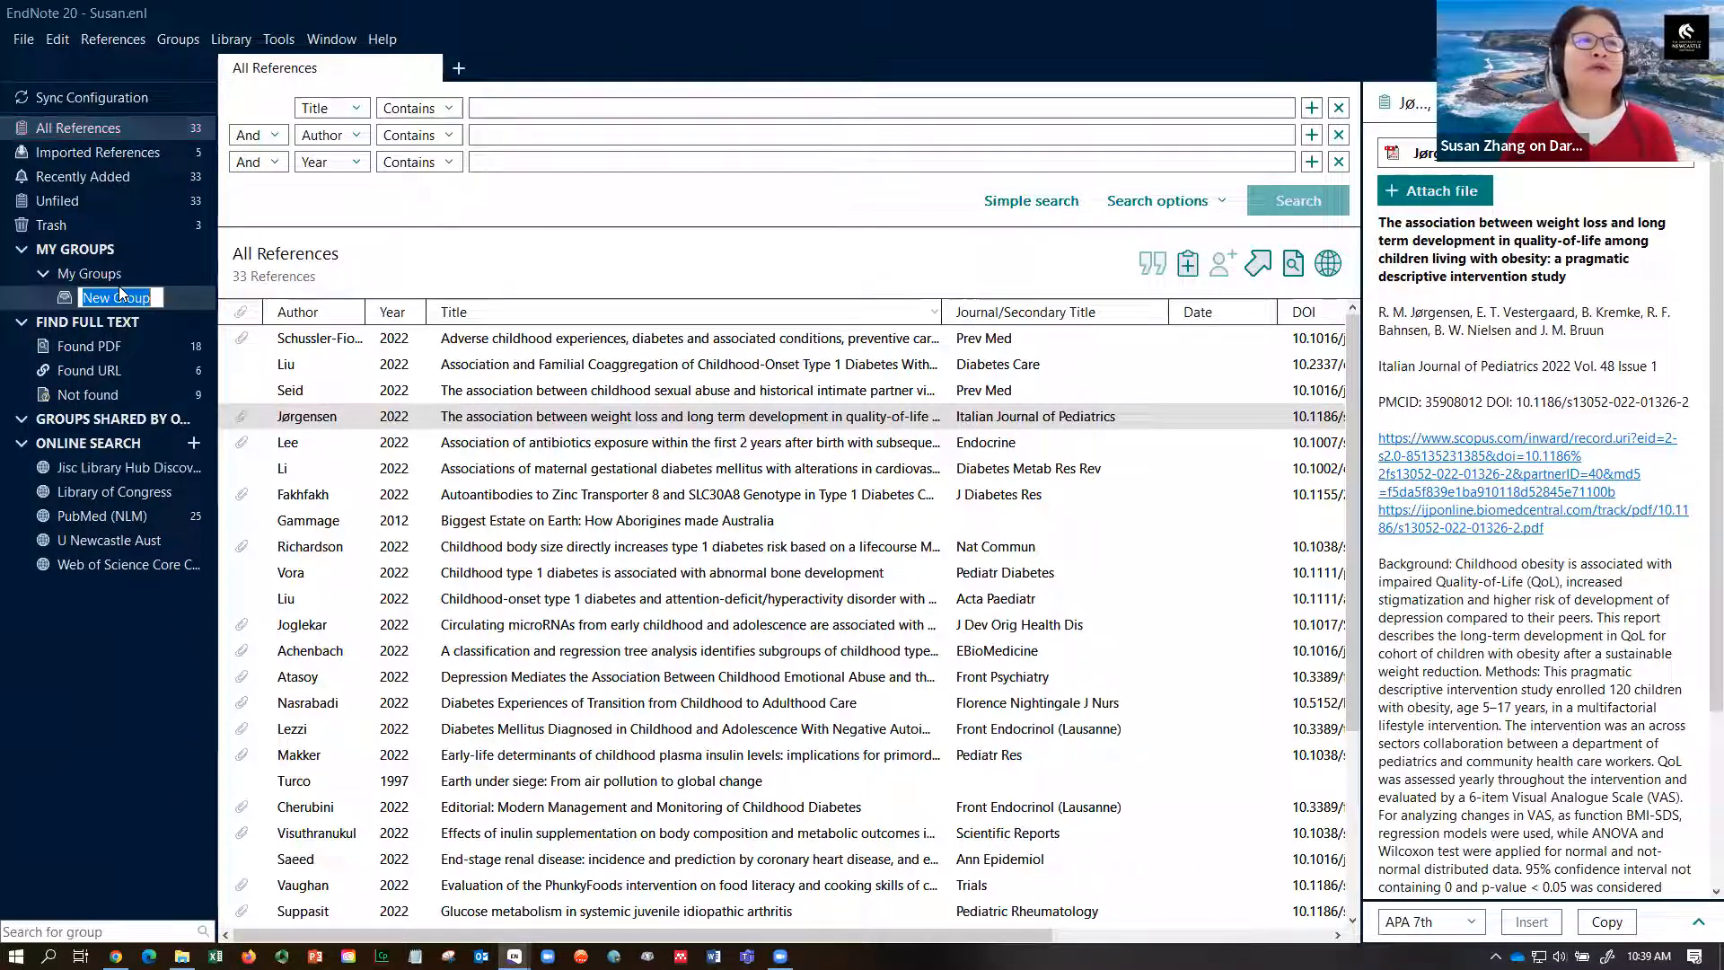
{"action": "type", "text": "Books"}
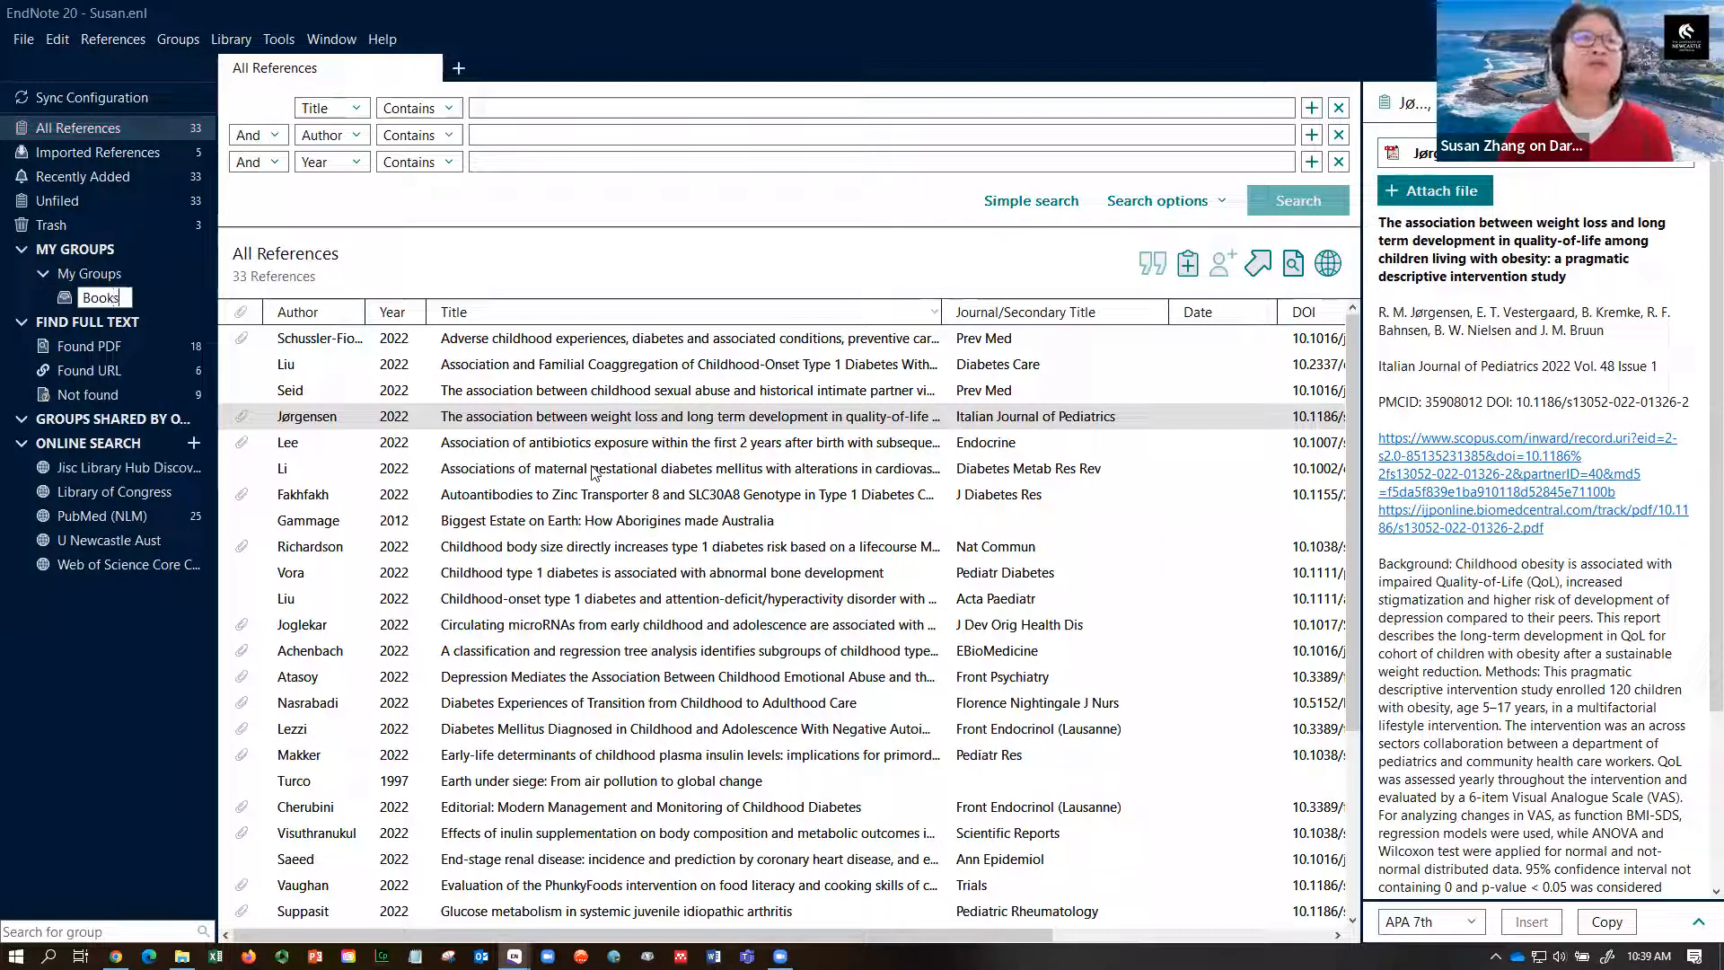
{"action": "left_click", "coordinate": [801, 548]}
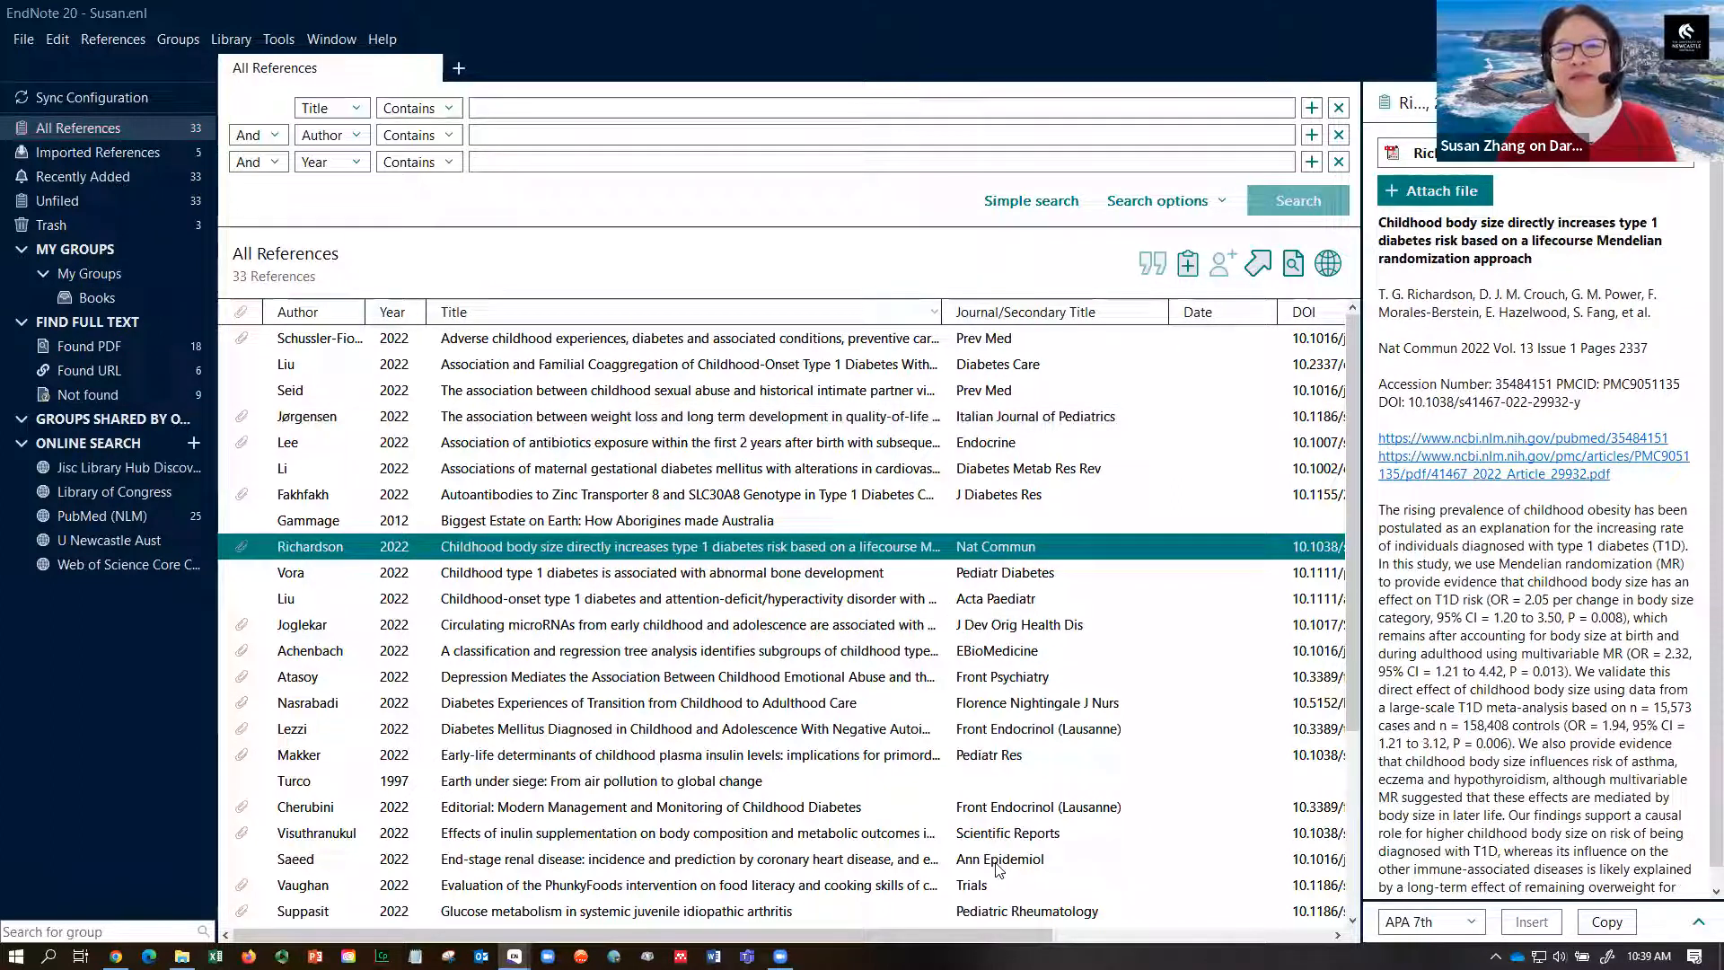
{"action": "left_click_drag", "start_coordinate": [310, 935], "coordinate": [585, 935]}
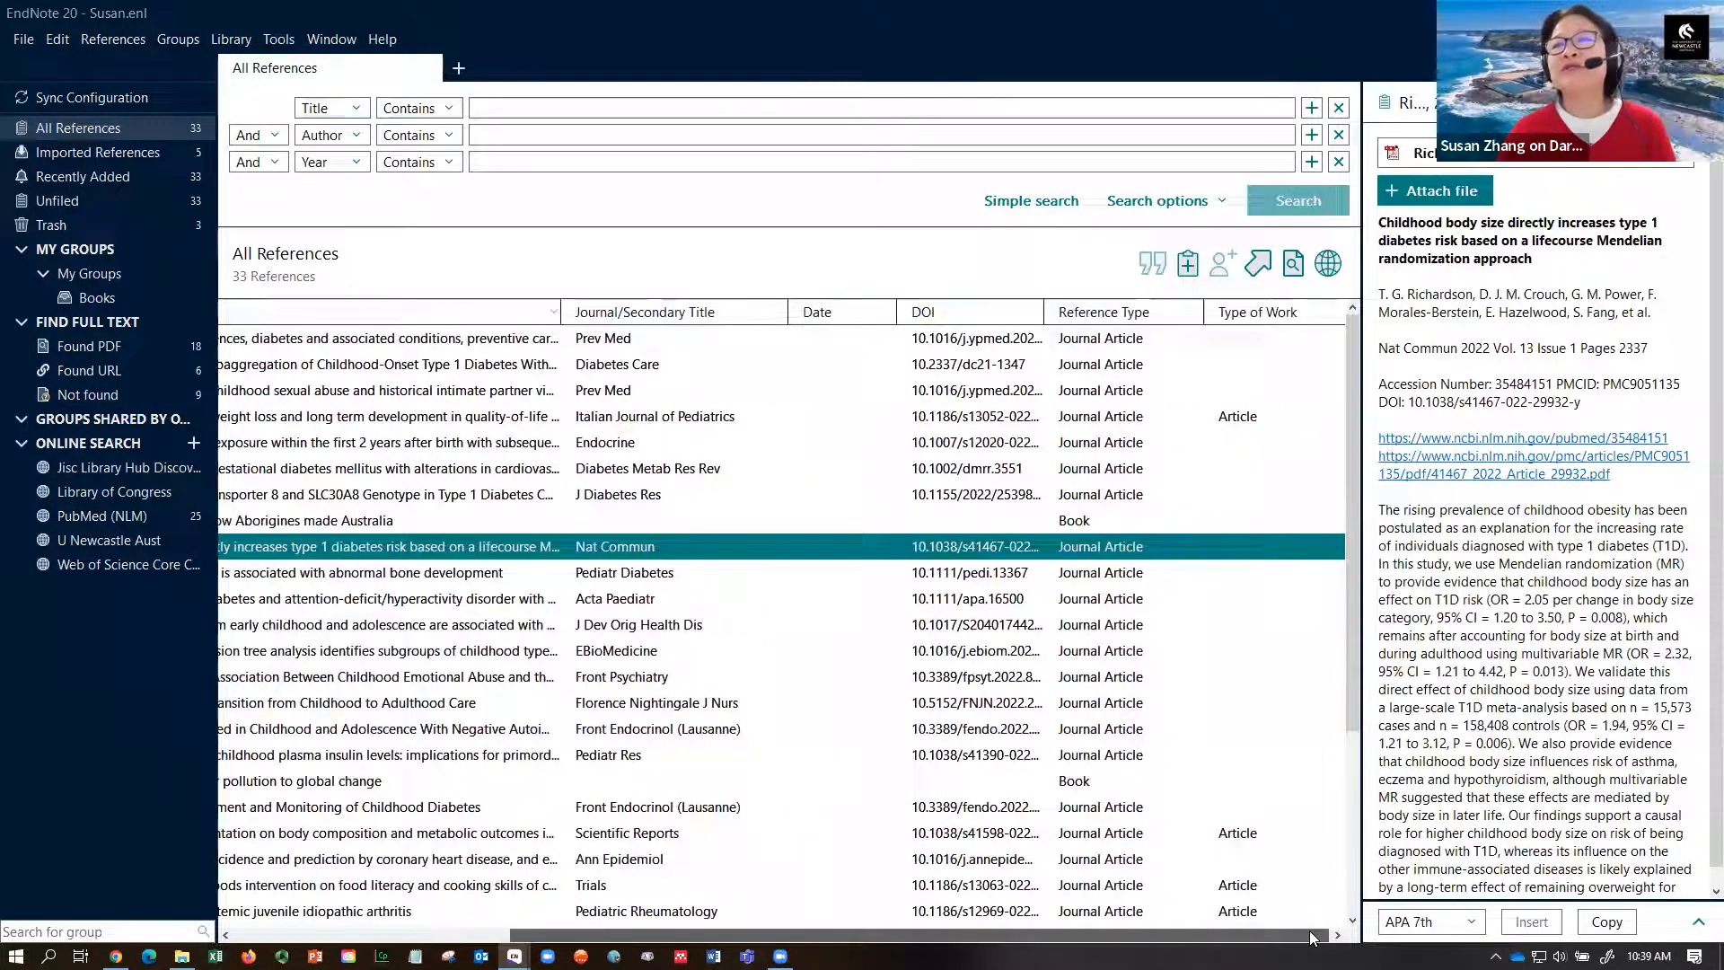
- Sort by reference type and file the Gammage, Smith and Turco books into Books
{"action": "left_click", "coordinate": [1139, 315]}
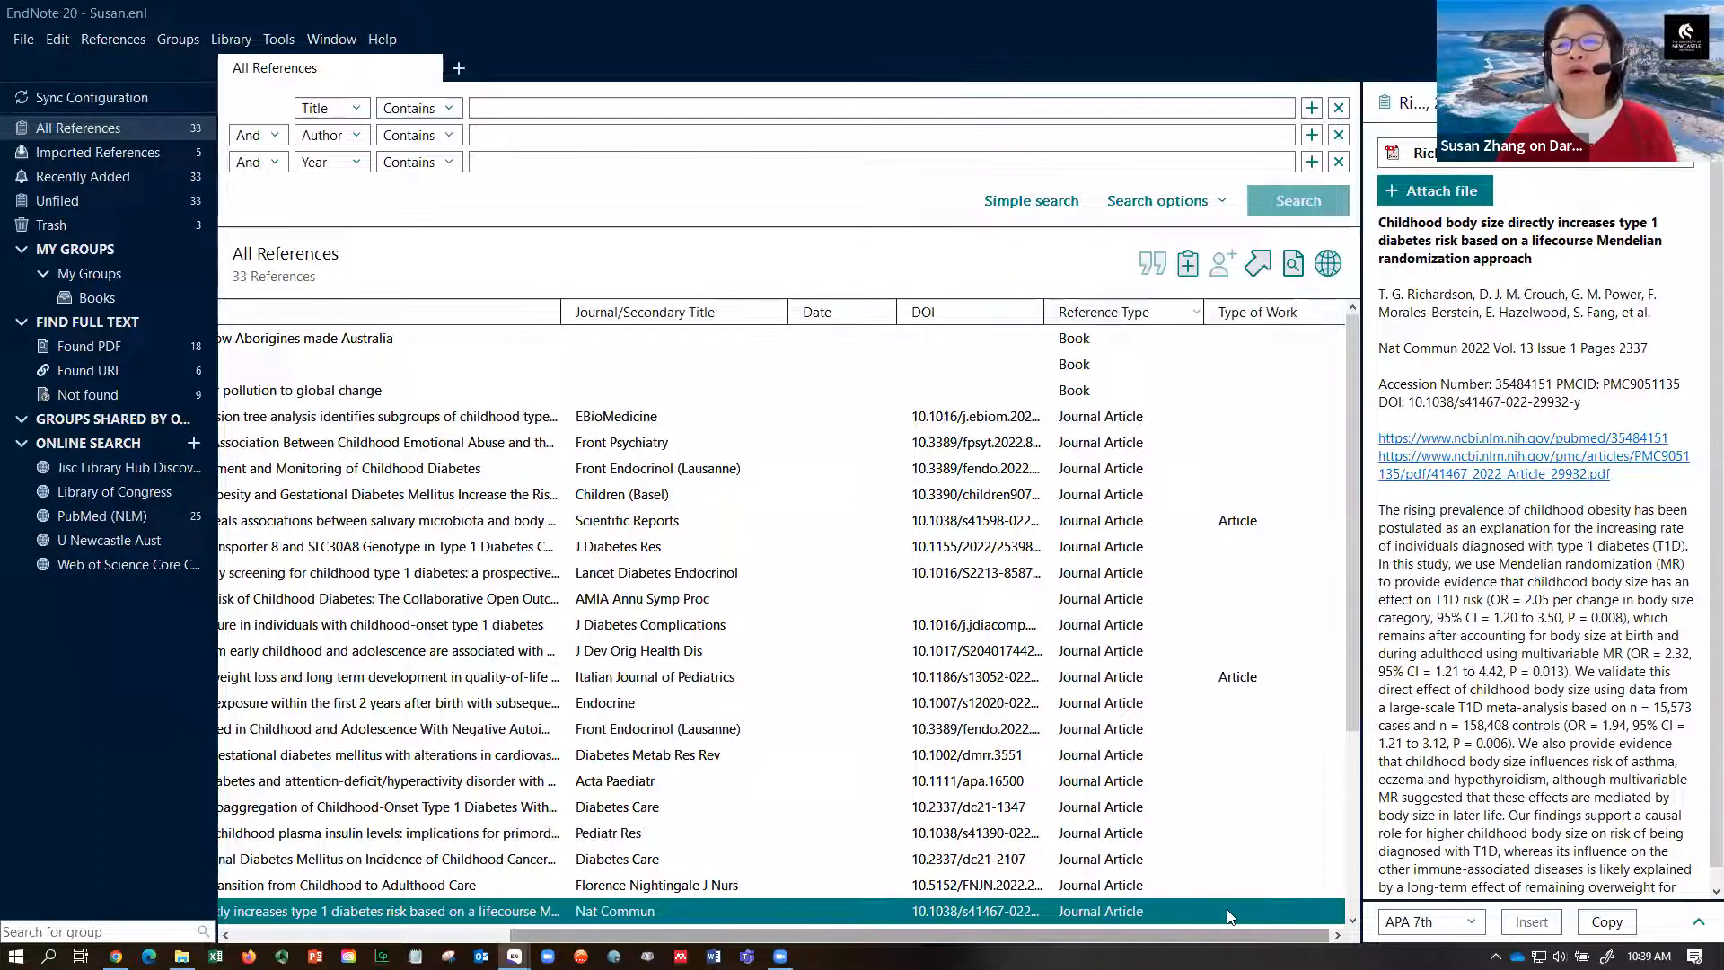
{"action": "left_click_drag", "start_coordinate": [1113, 930], "coordinate": [816, 930]}
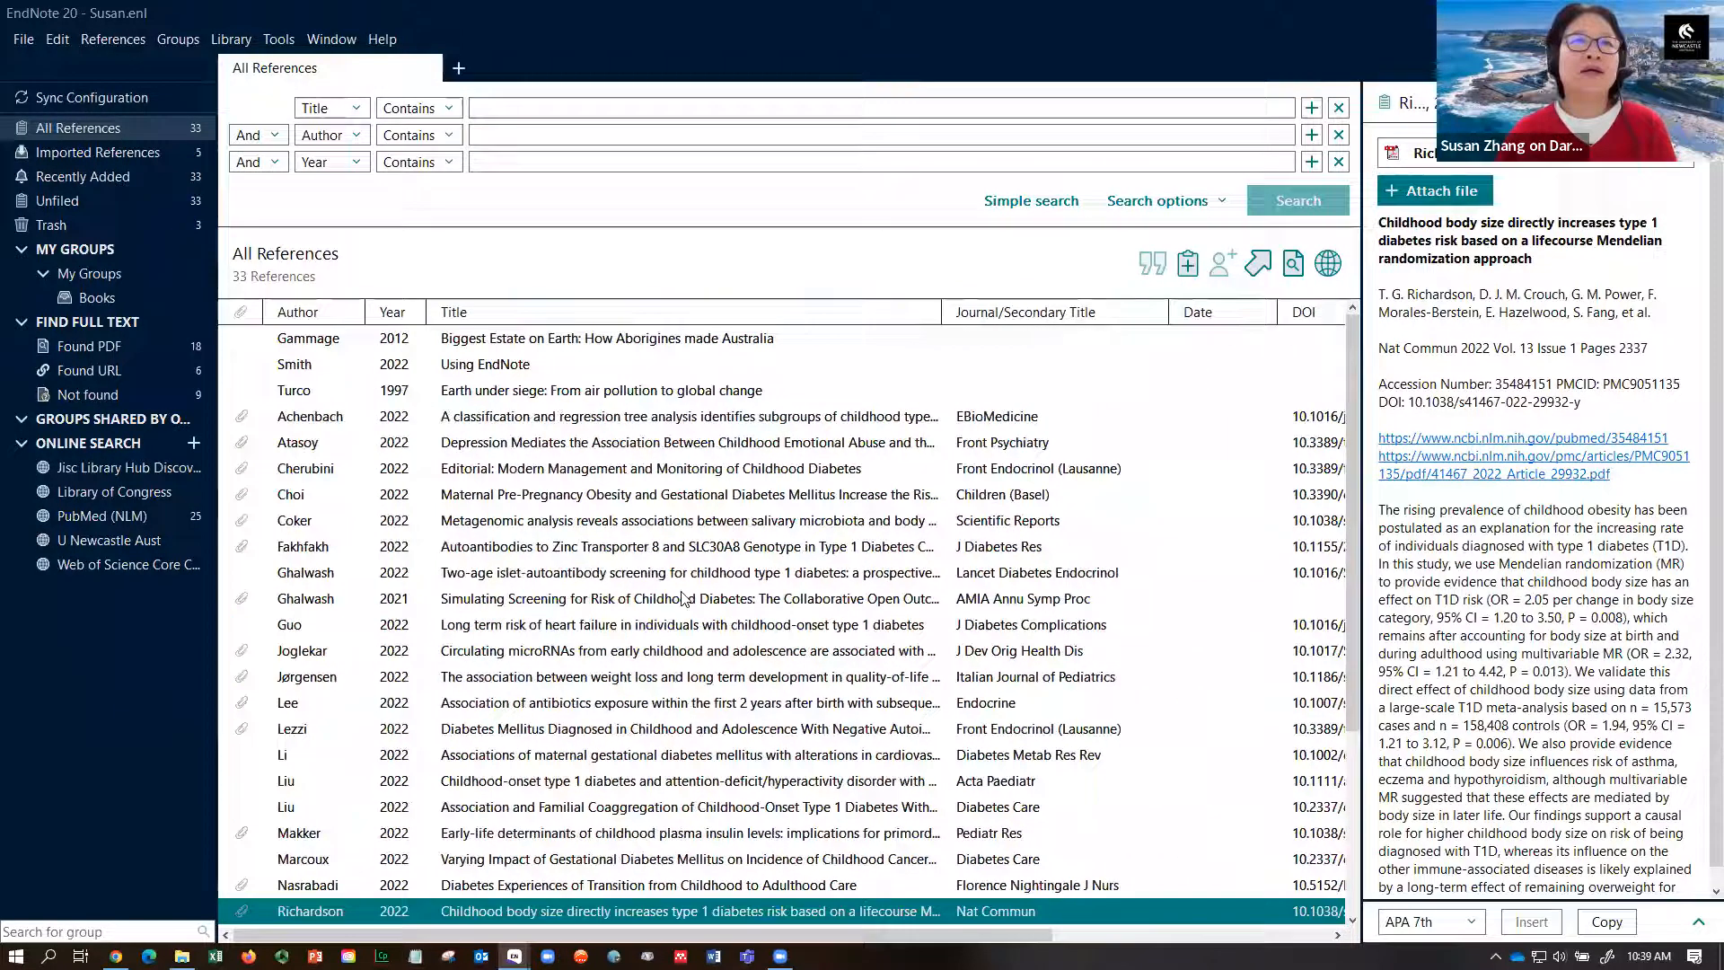
{"action": "left_click", "coordinate": [576, 346]}
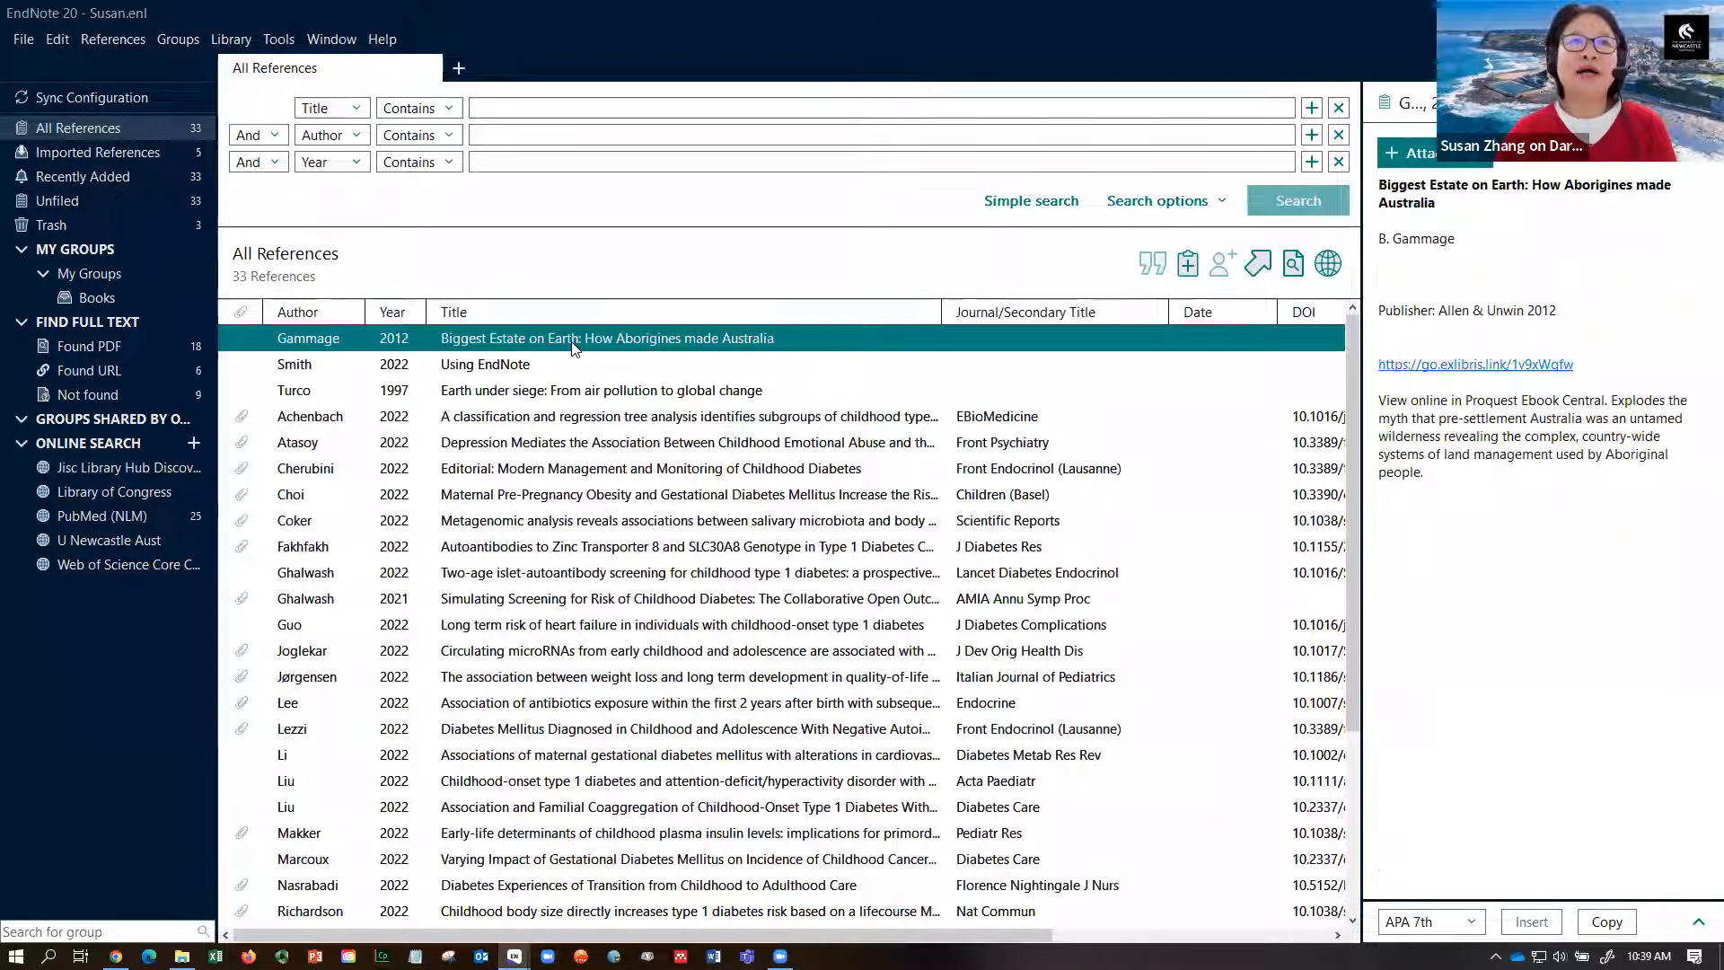
{"action": "left_click", "coordinate": [571, 363], "text": "shift"}
{"action": "left_click", "coordinate": [567, 391], "text": "shift"}
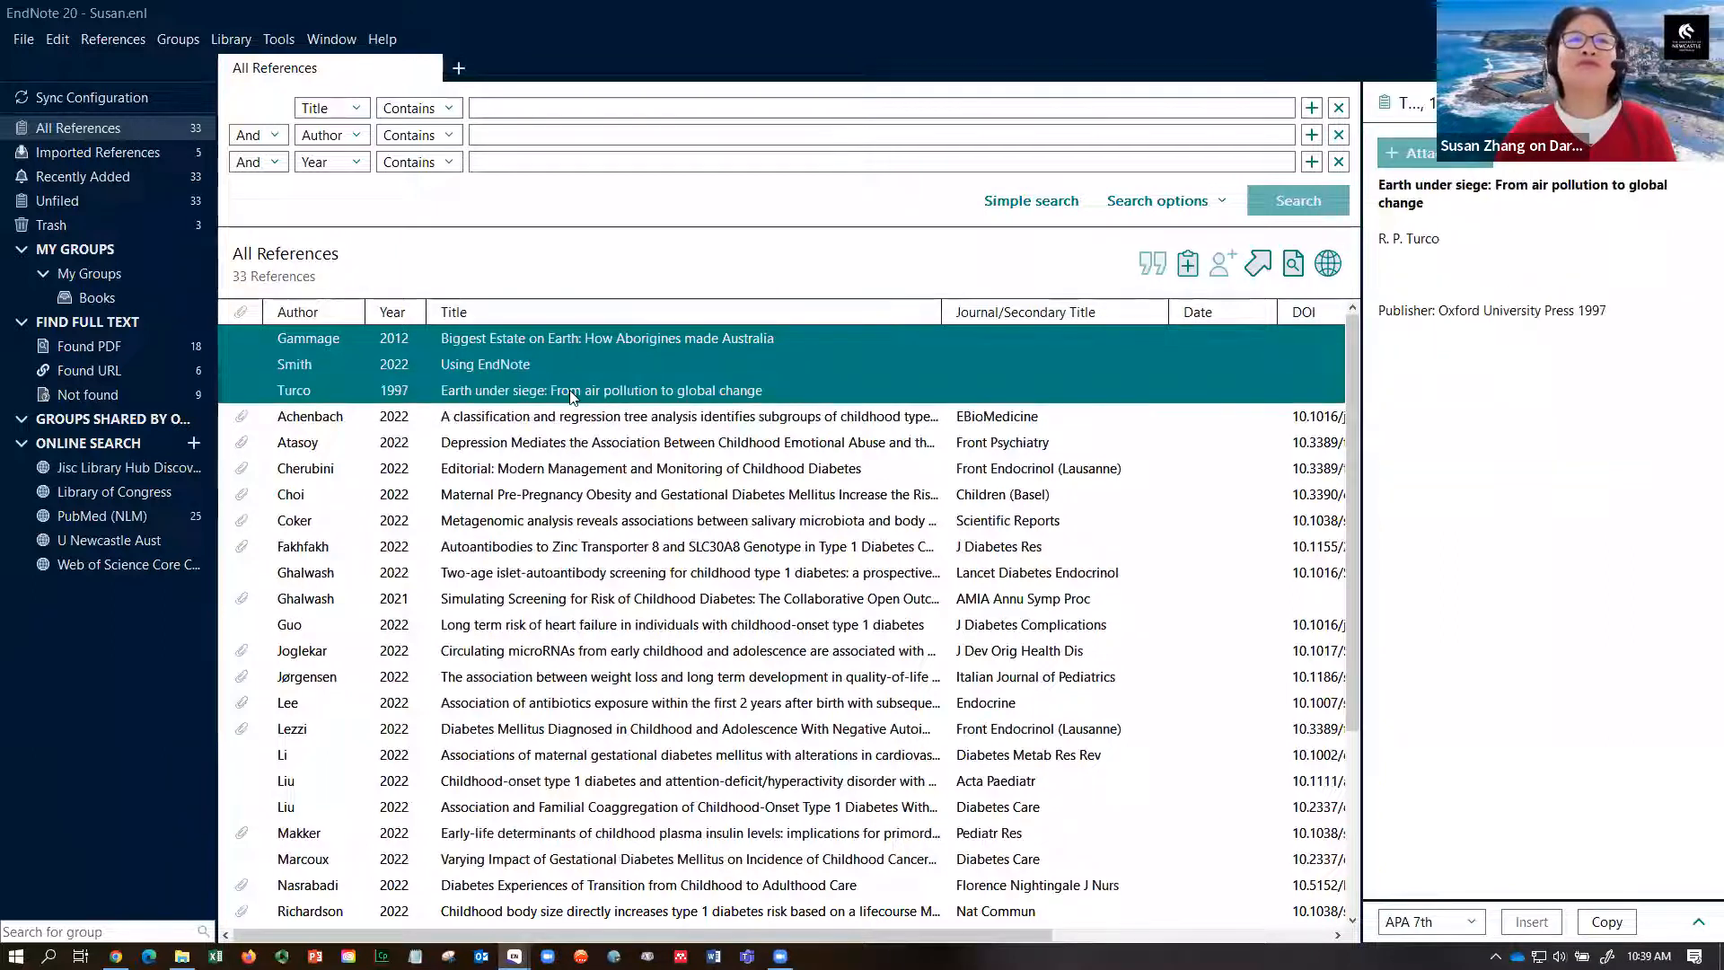
{"action": "left_click_drag", "start_coordinate": [560, 379], "coordinate": [151, 295]}
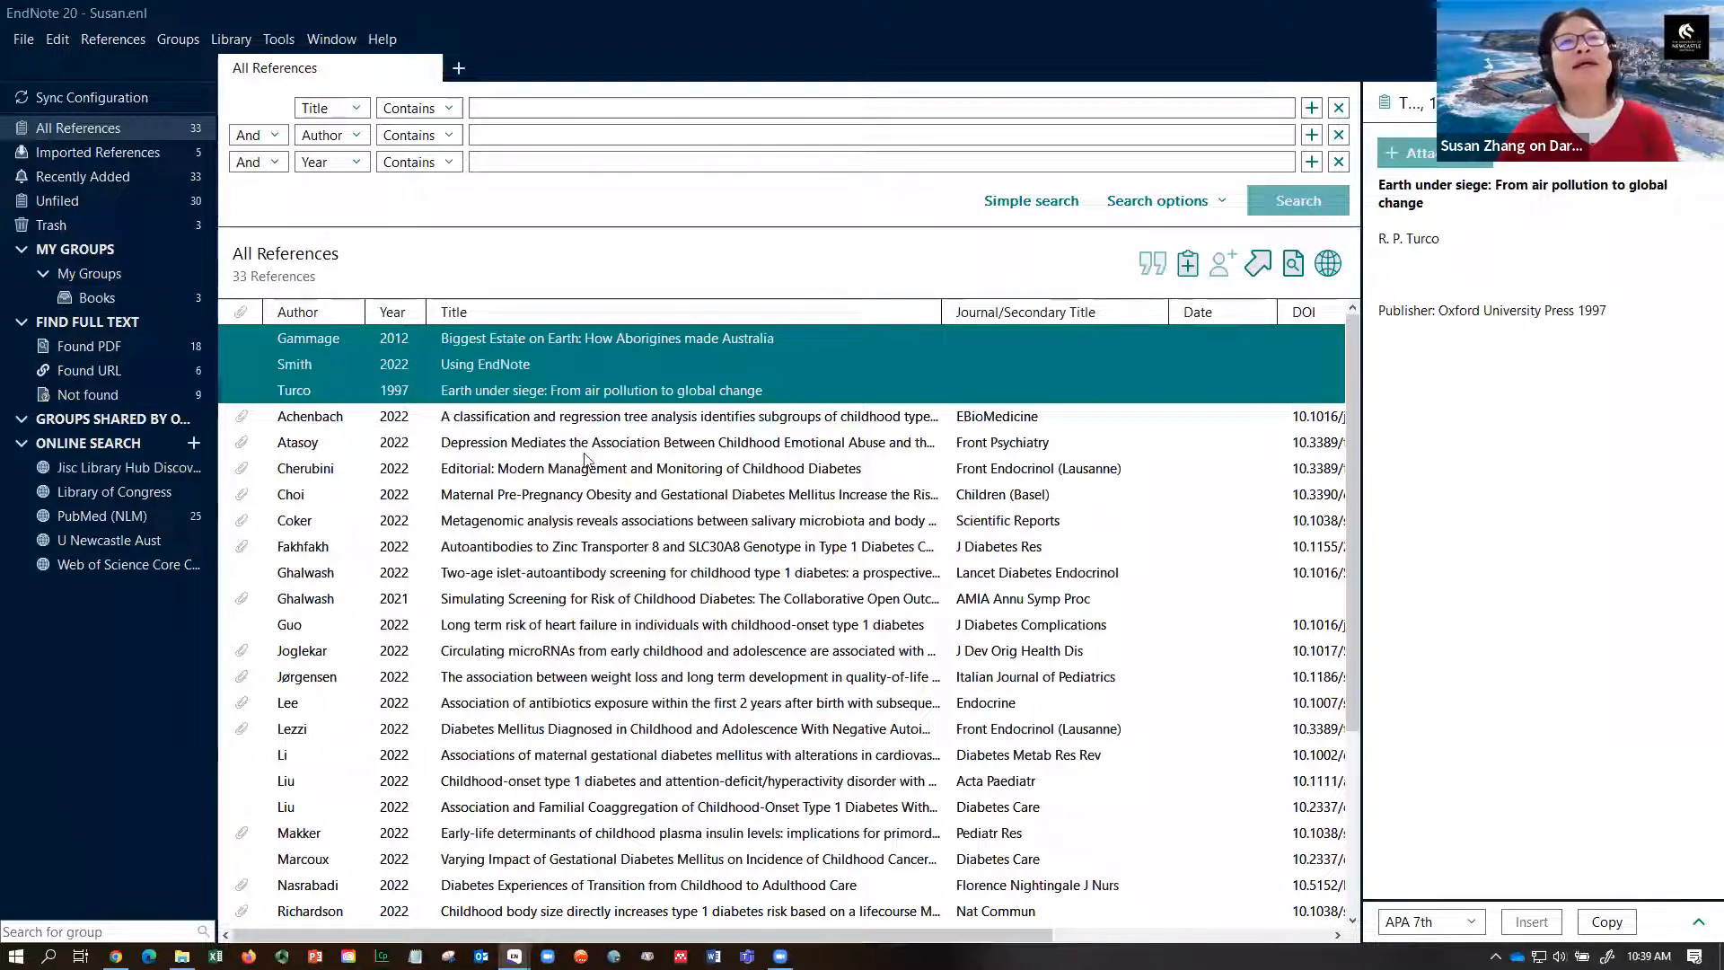
- Search reference titles for 'diabetes'
{"action": "left_click", "coordinate": [577, 108]}
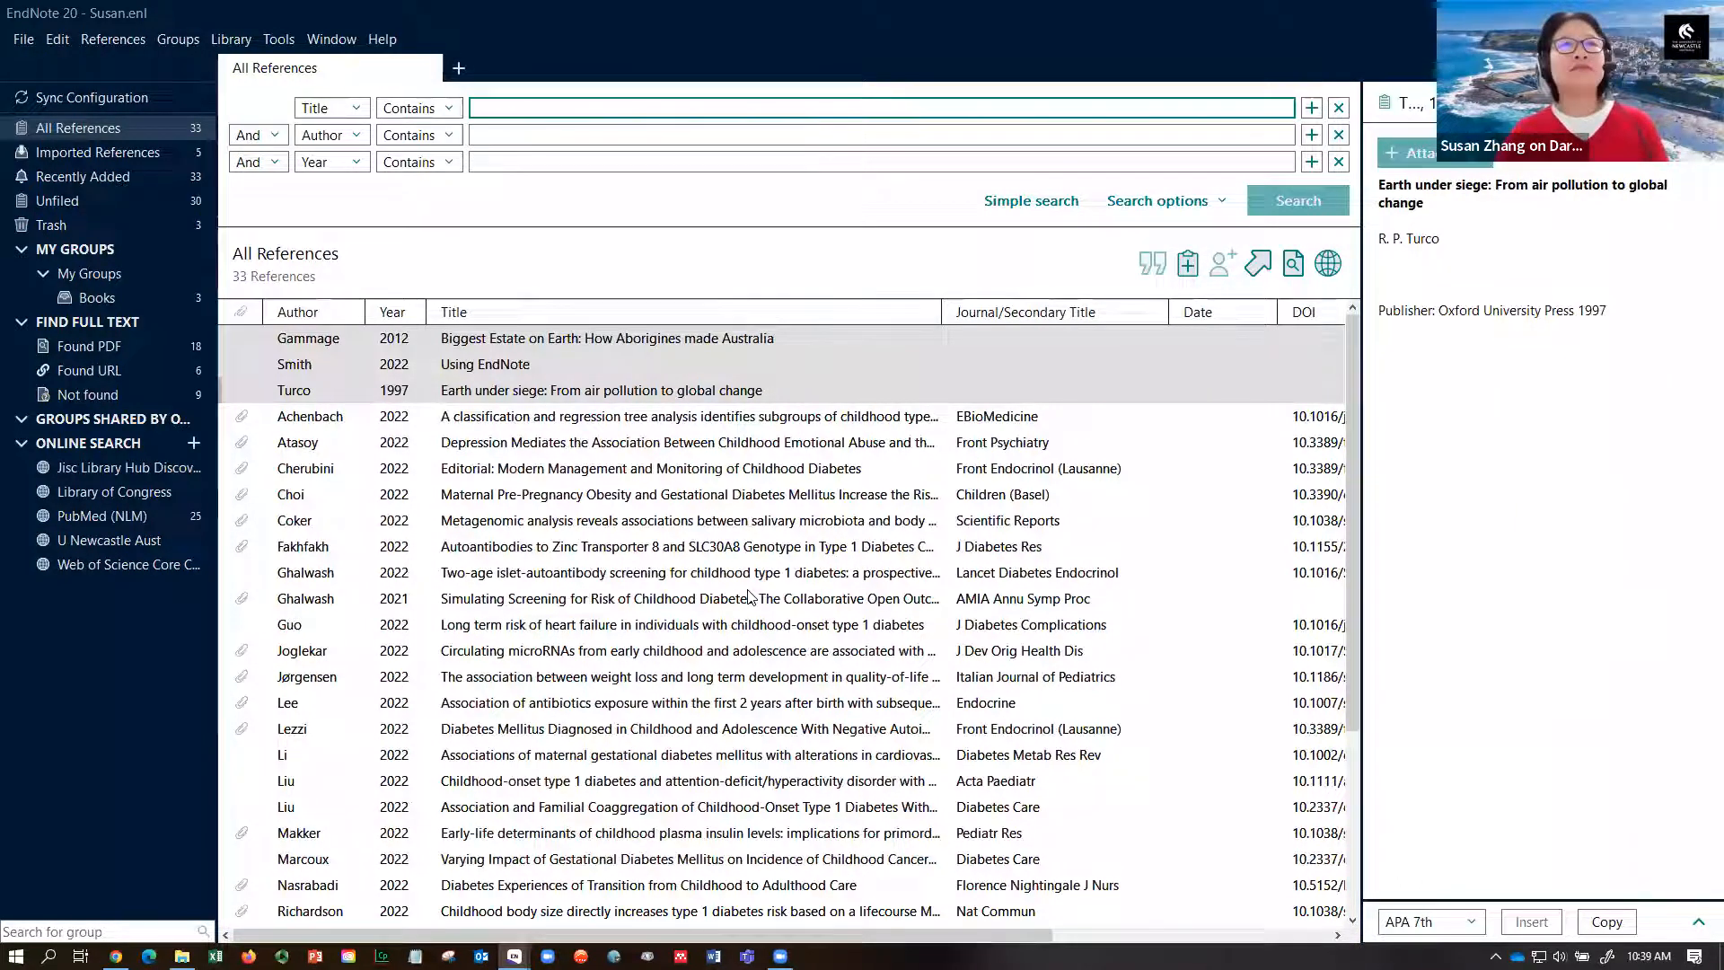
{"action": "type", "text": "diabetes"}
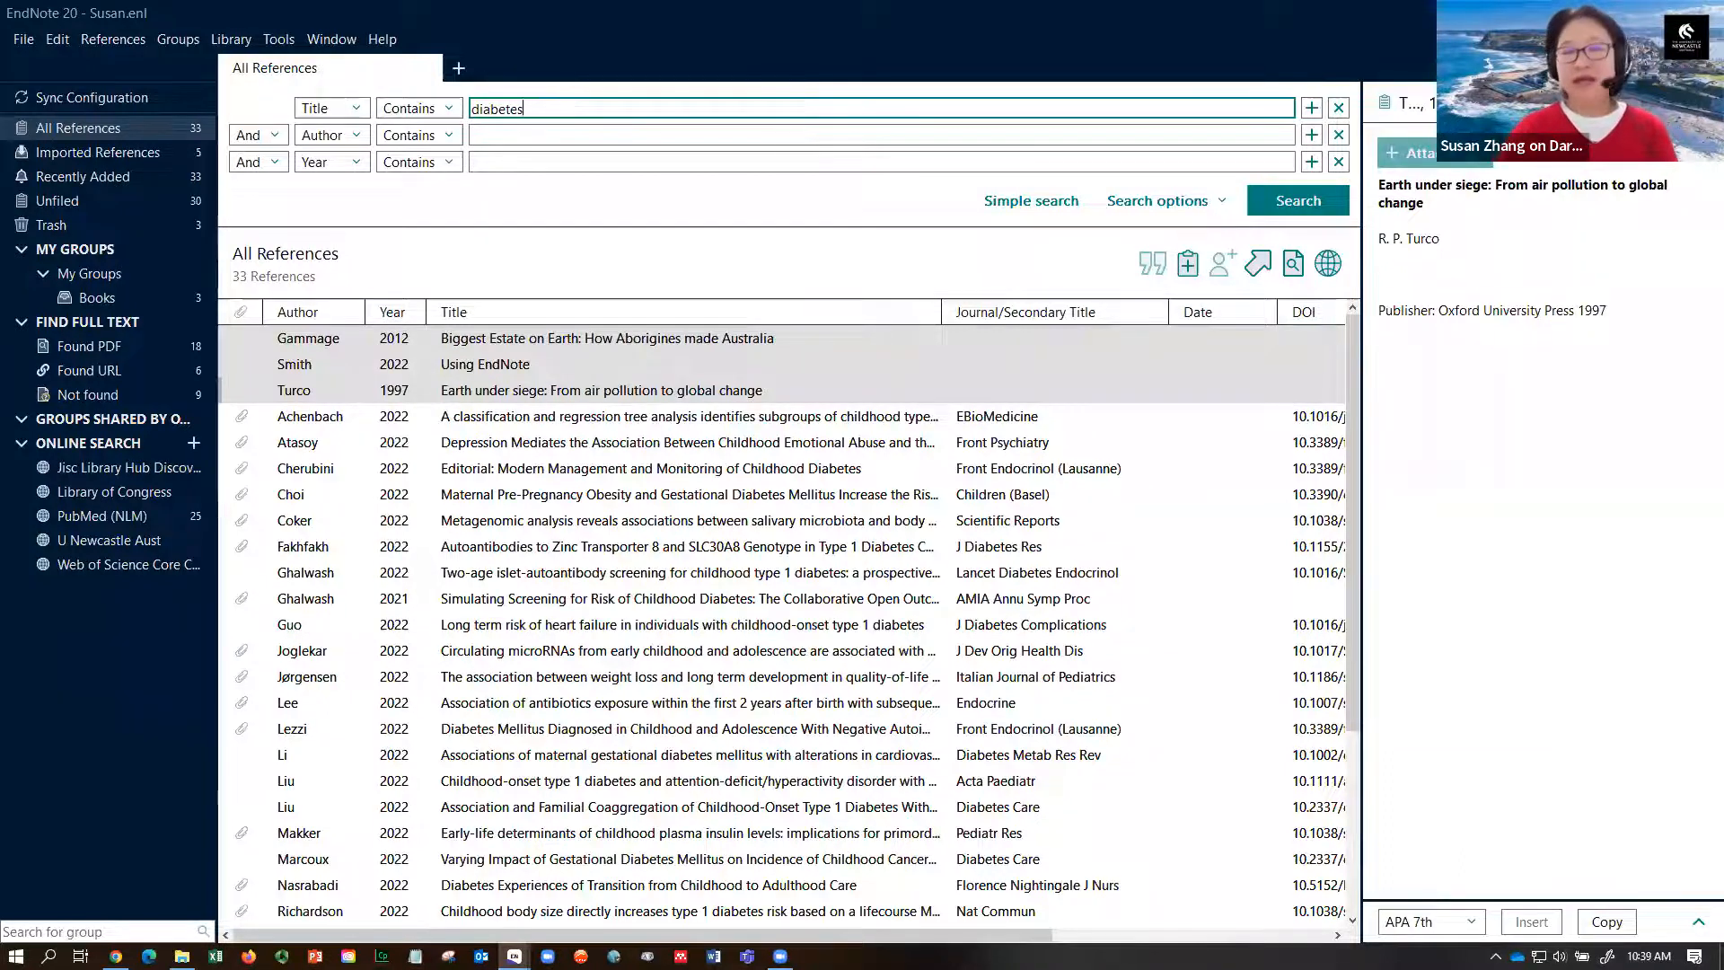
{"action": "key", "text": "Return"}
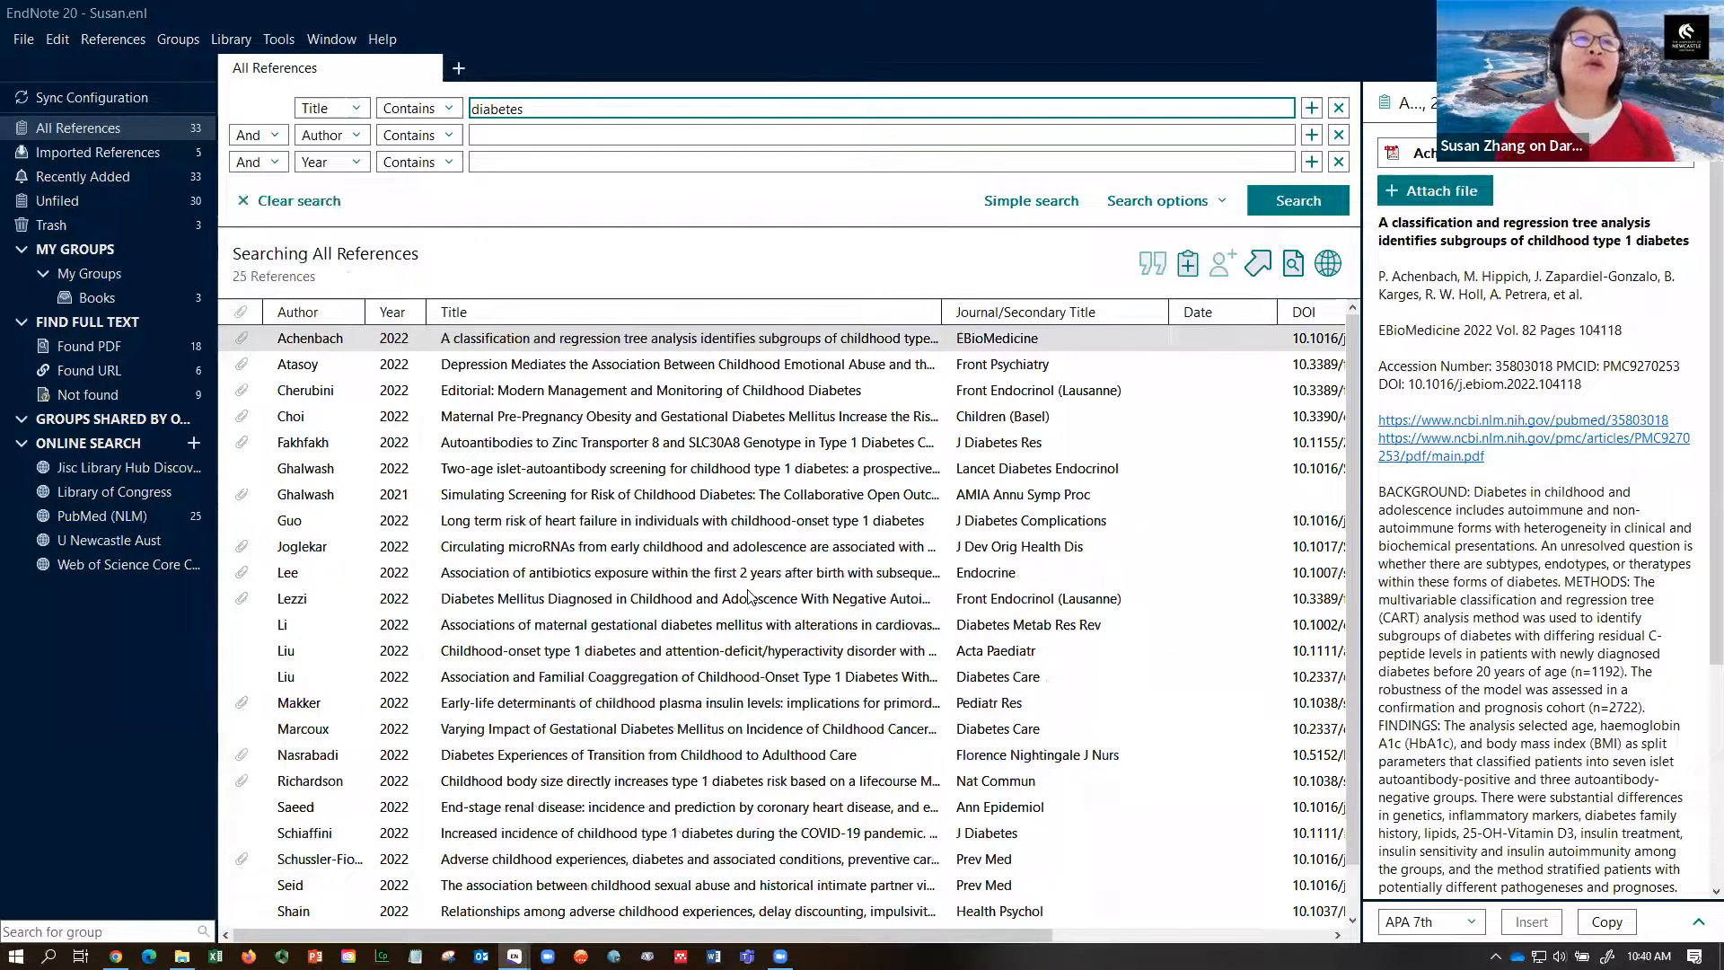
- Select all 25 diabetes results, create a Diabetes group, and drag them into it
{"action": "left_click", "coordinate": [745, 575]}
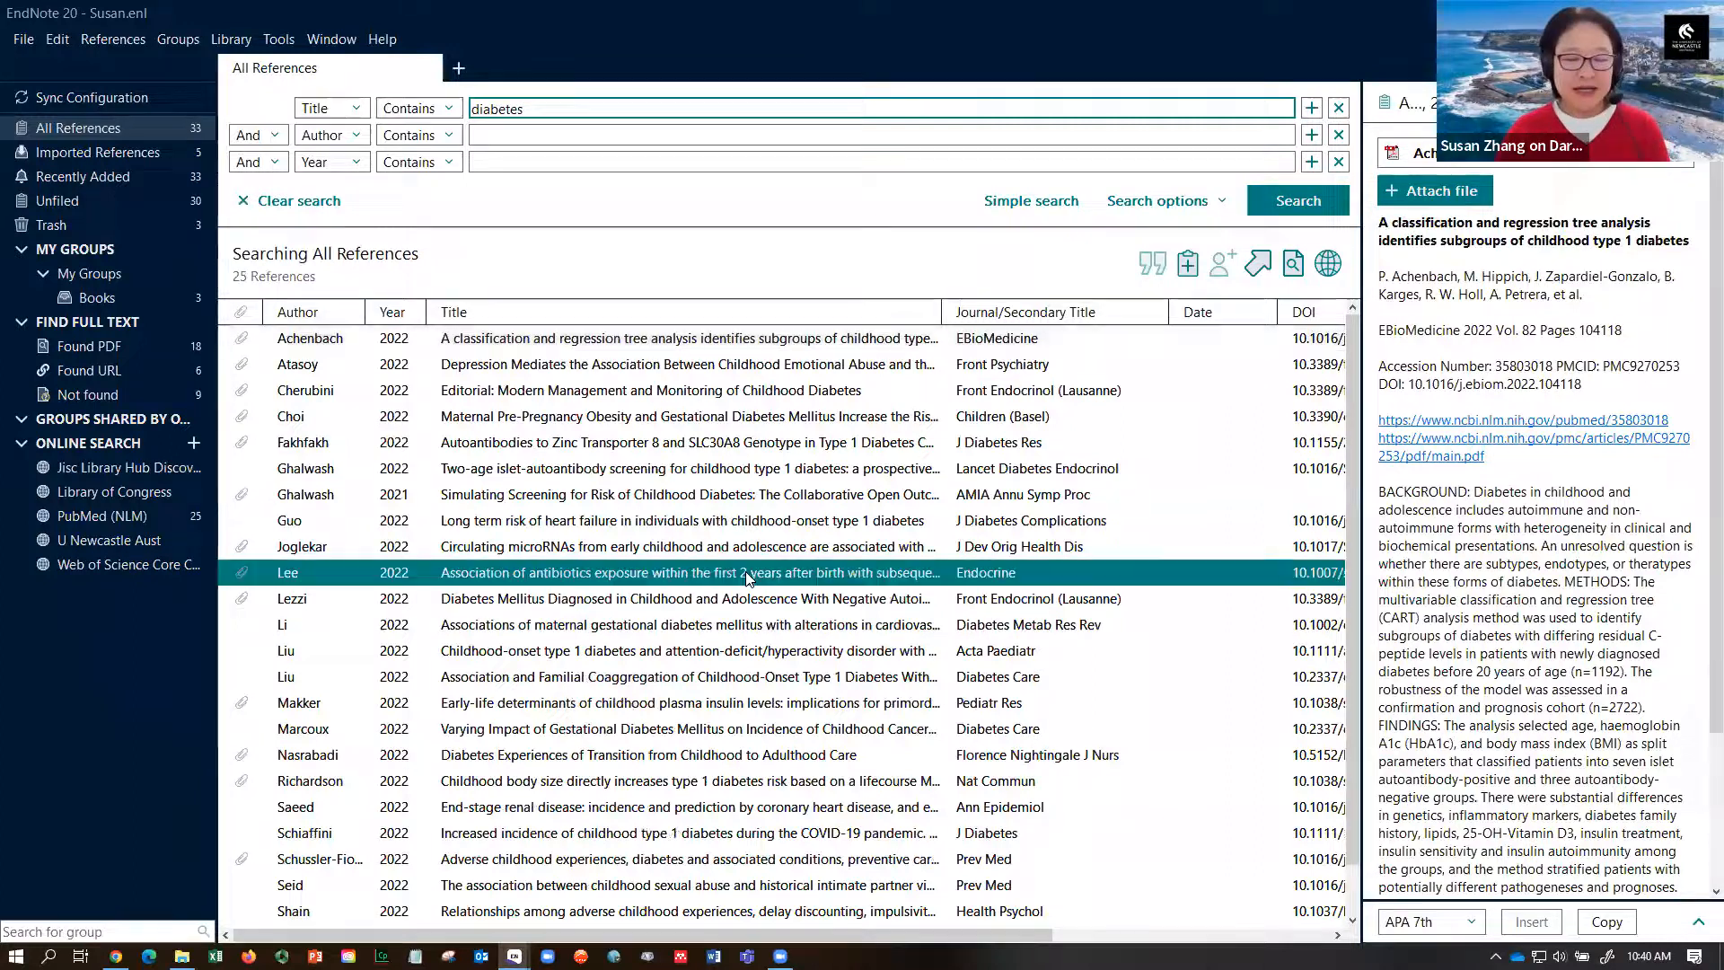
{"action": "key", "text": "ctrl+a"}
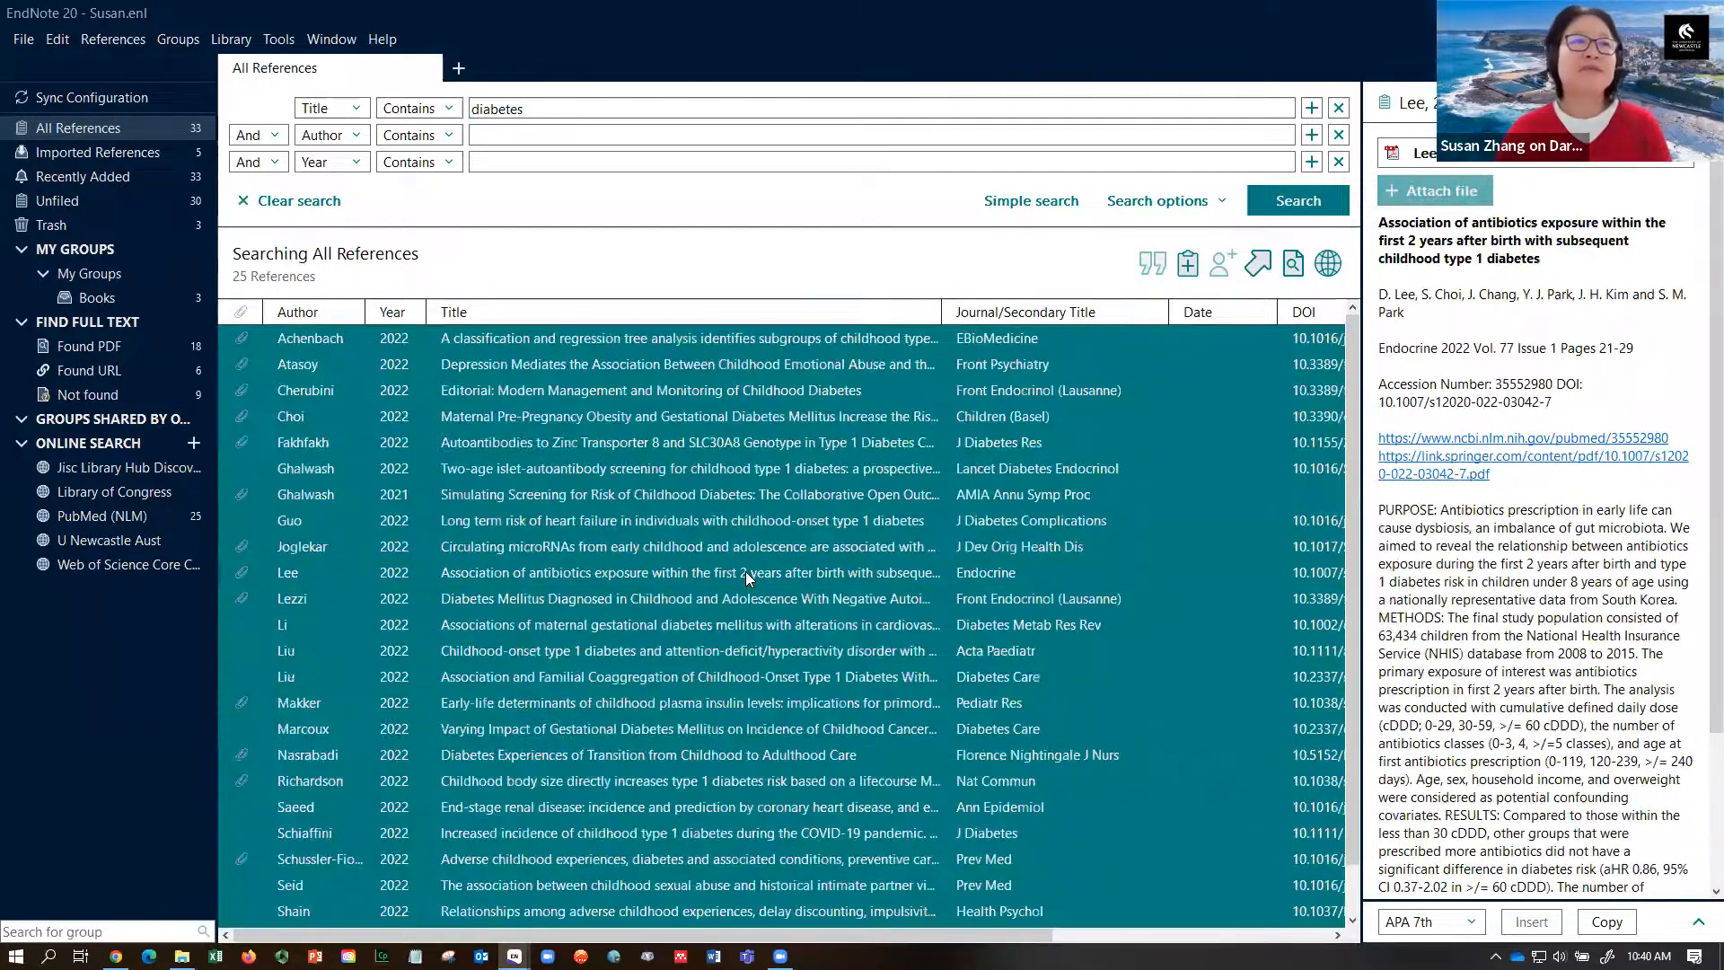
{"action": "right_click", "coordinate": [108, 274]}
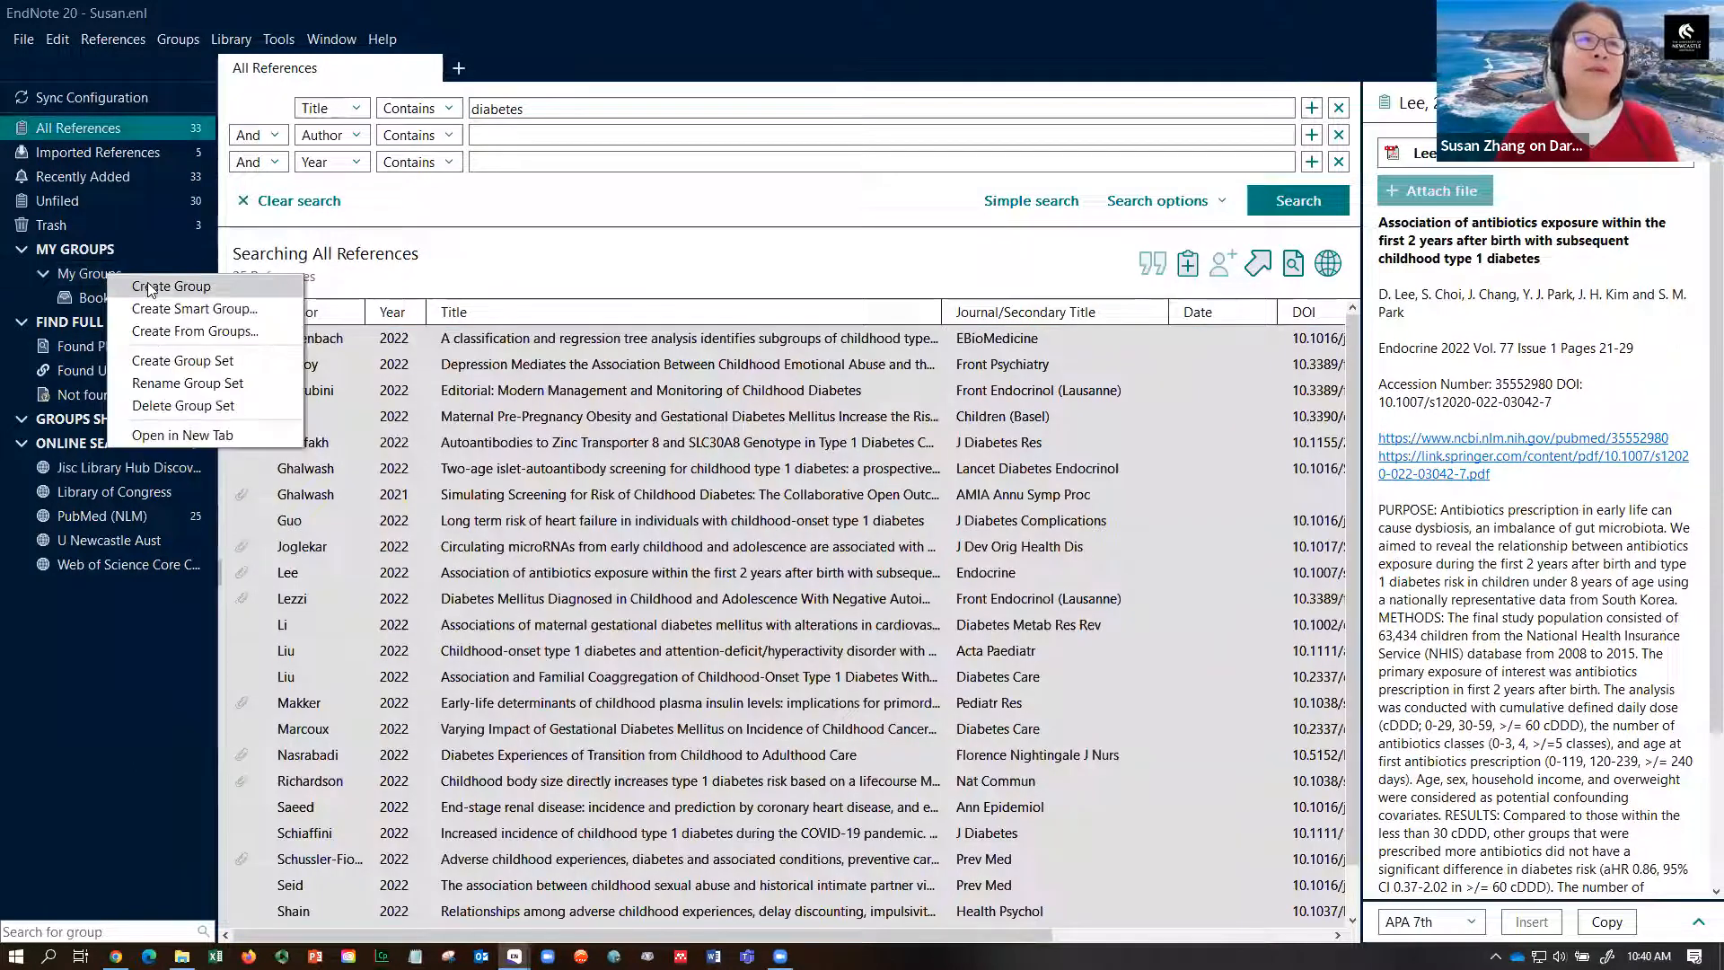
{"action": "left_click", "coordinate": [147, 284]}
{"action": "type", "text": "D"}
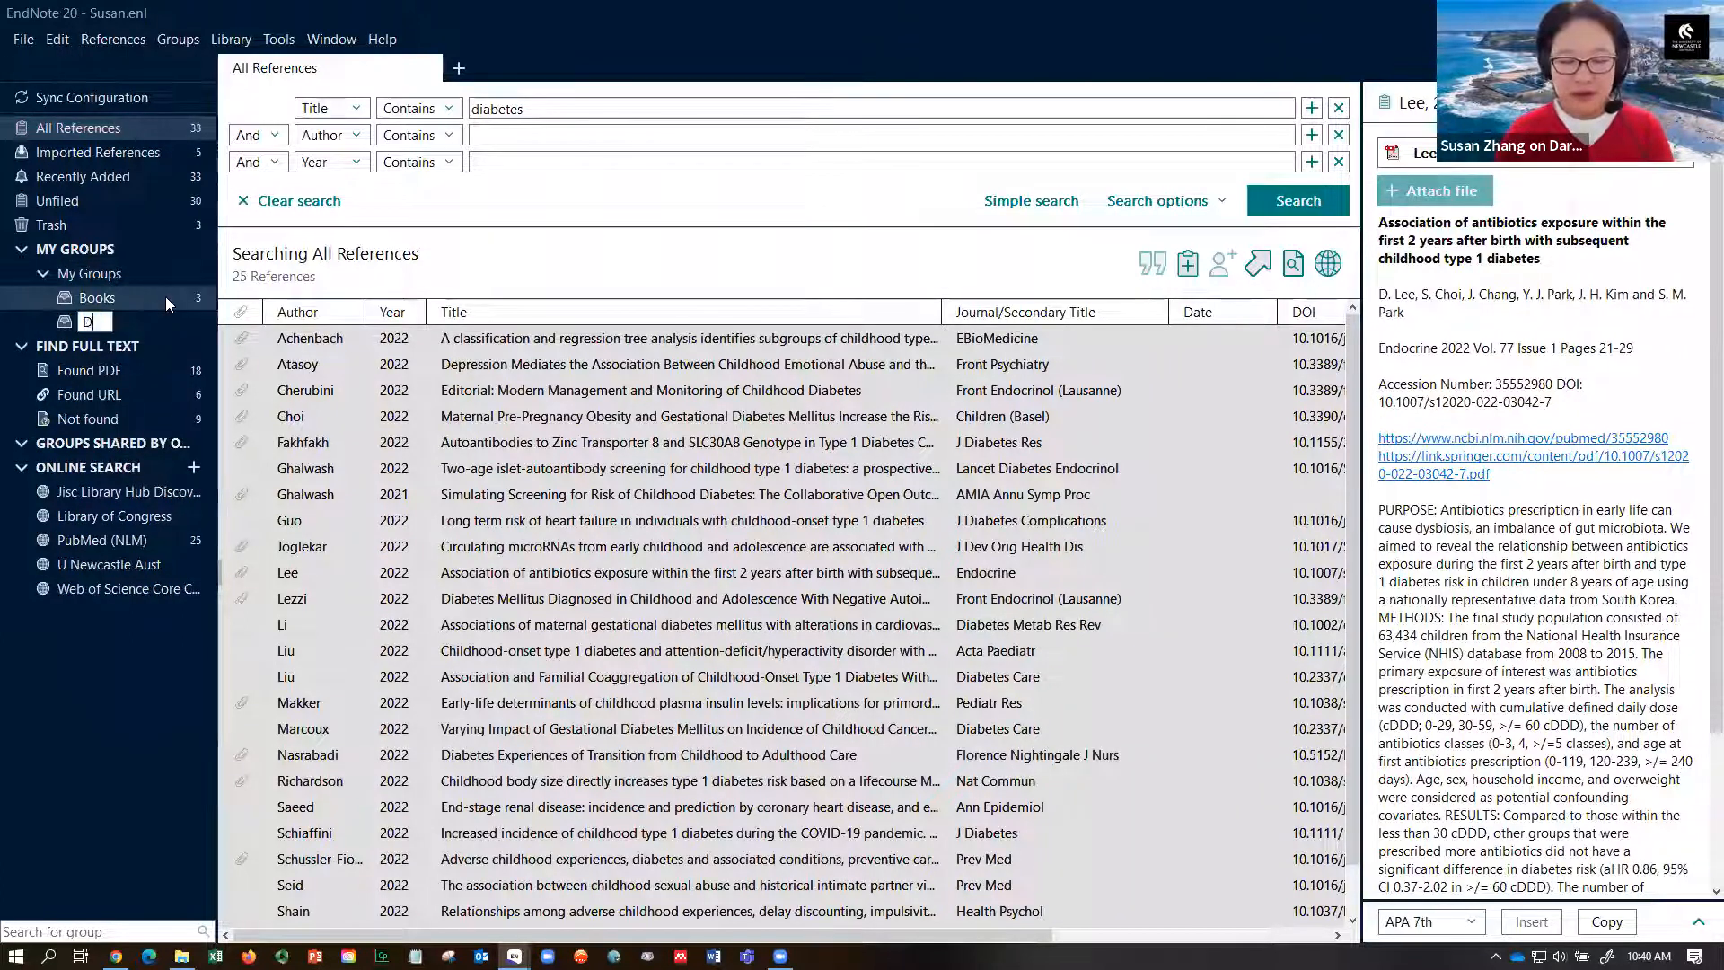
{"action": "type", "text": "iabetes"}
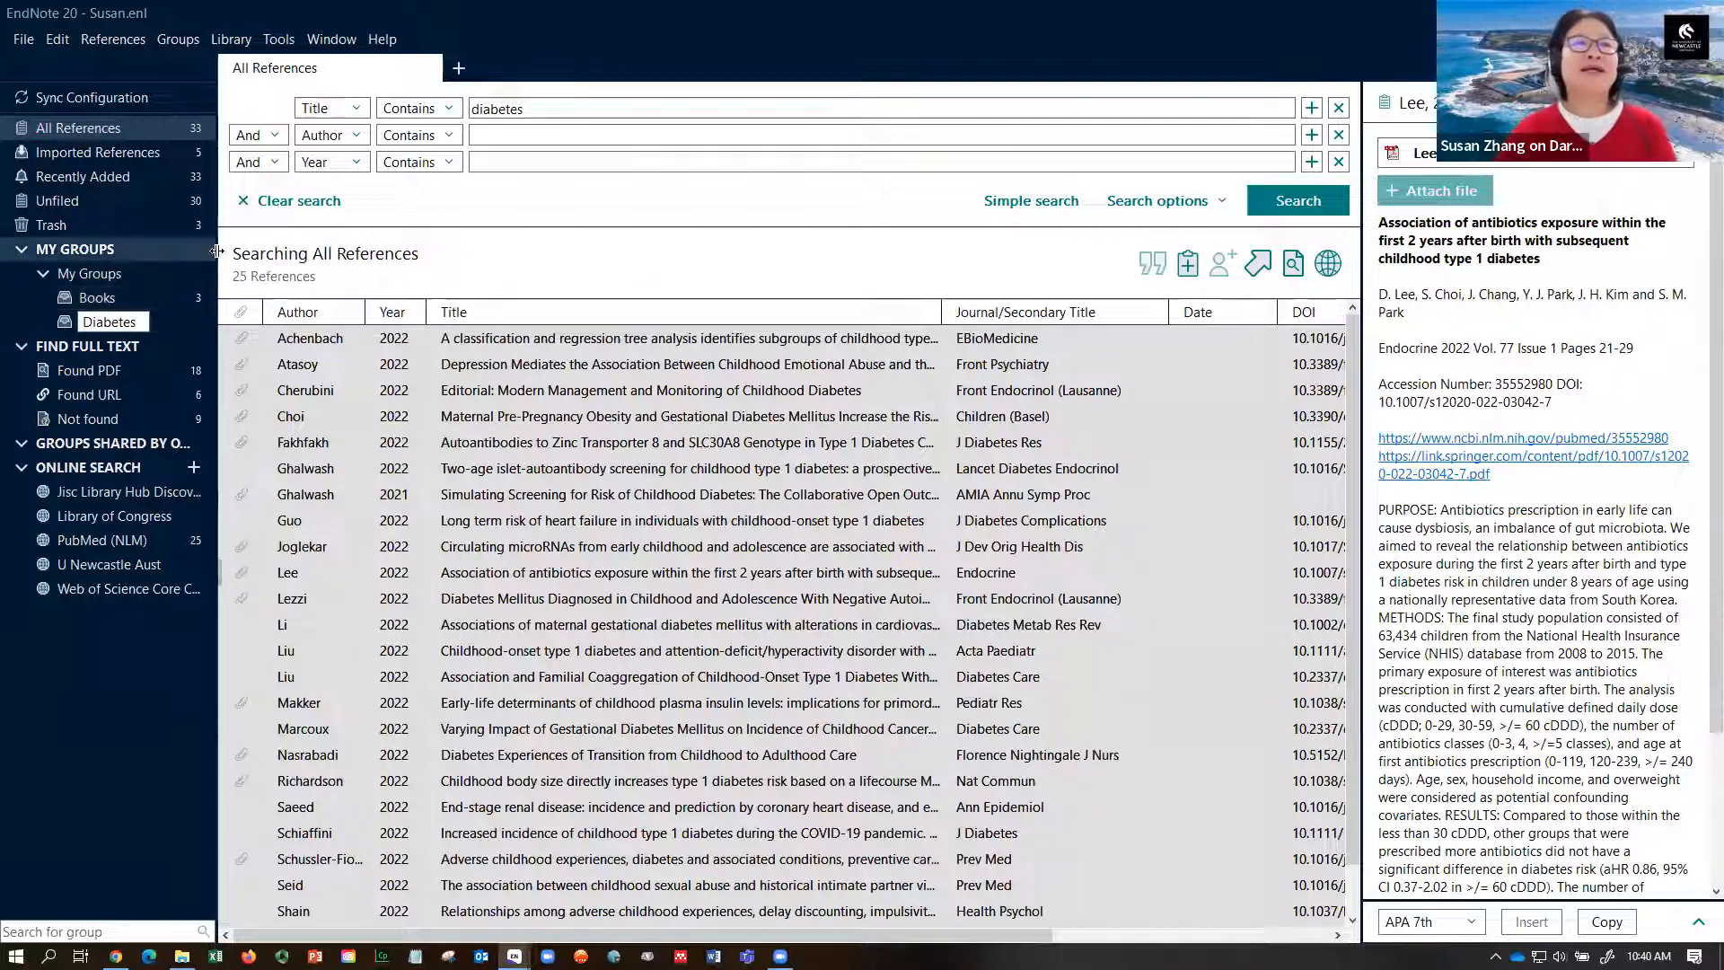
{"action": "left_click", "coordinate": [616, 492]}
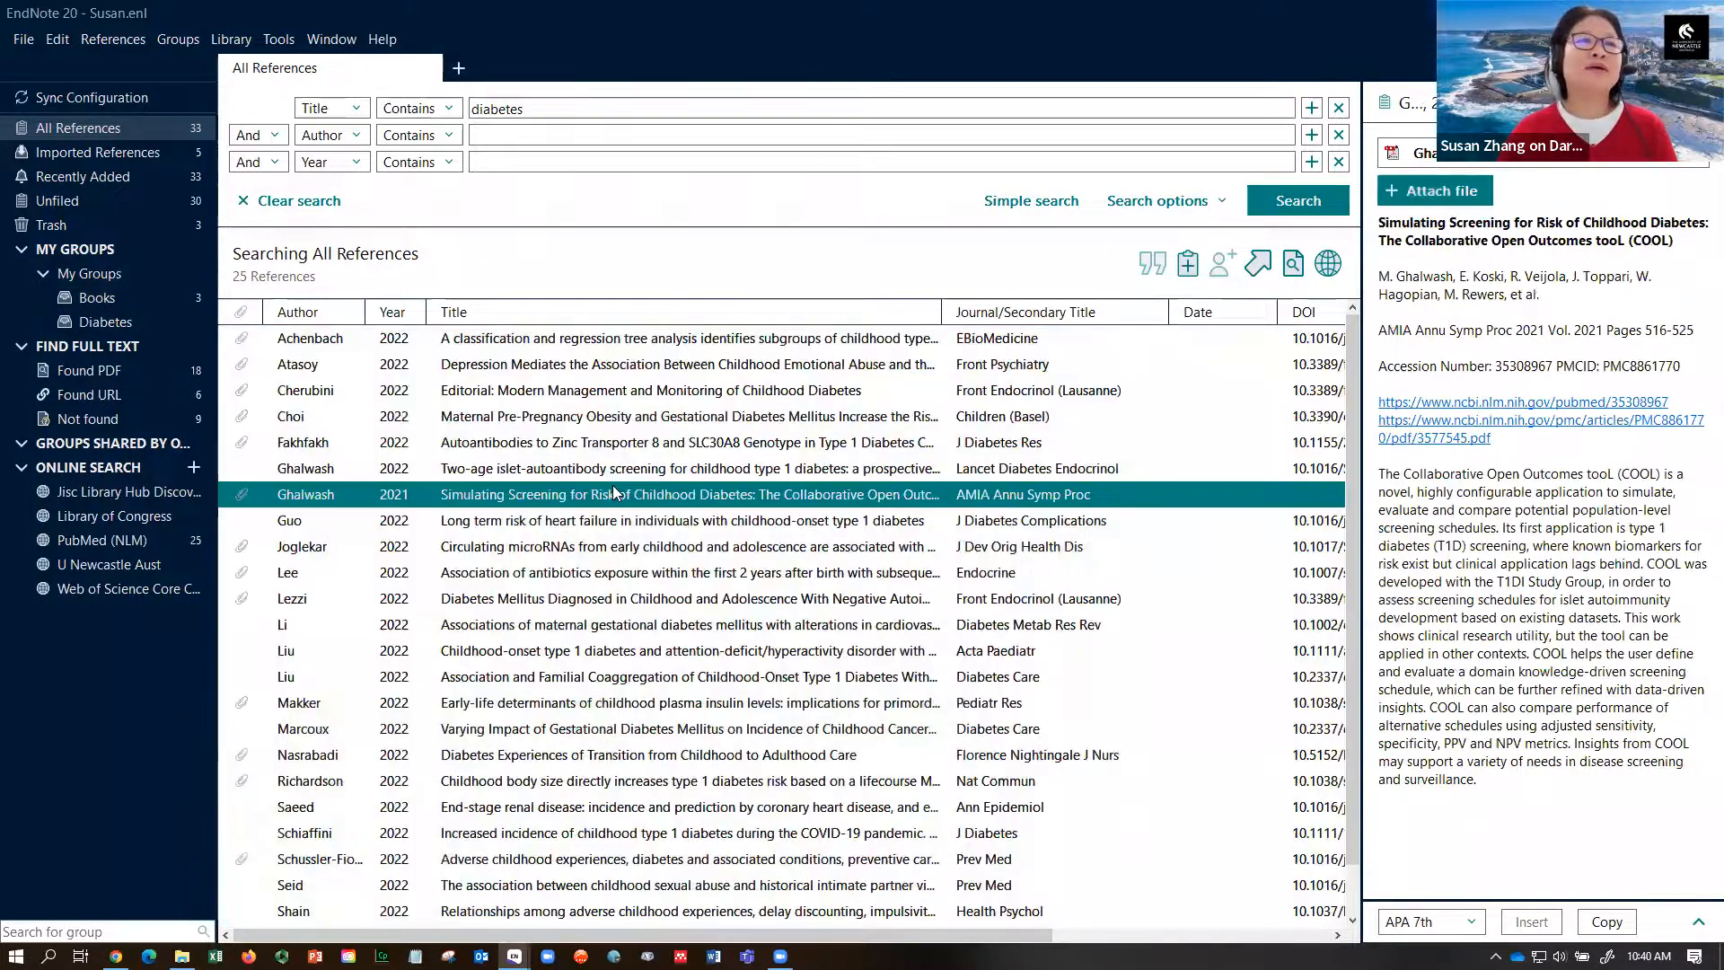
{"action": "key", "text": "ctrl+a"}
{"action": "left_click_drag", "start_coordinate": [604, 471], "coordinate": [115, 322]}
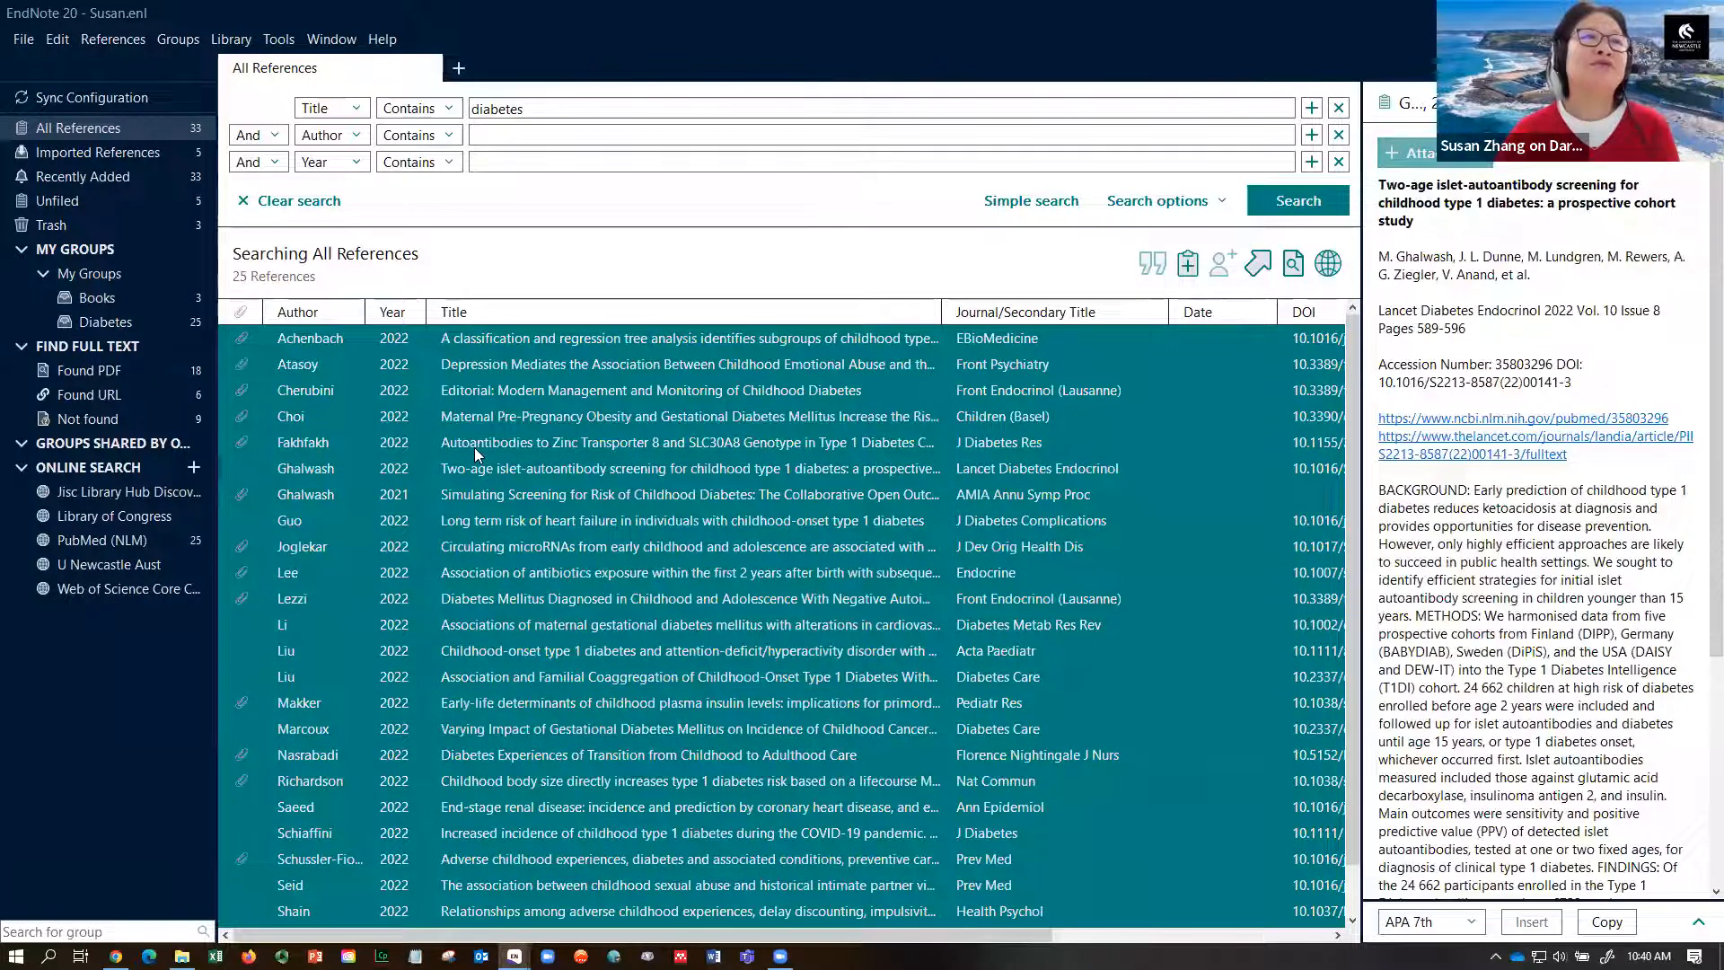
{"action": "left_click", "coordinate": [97, 123]}
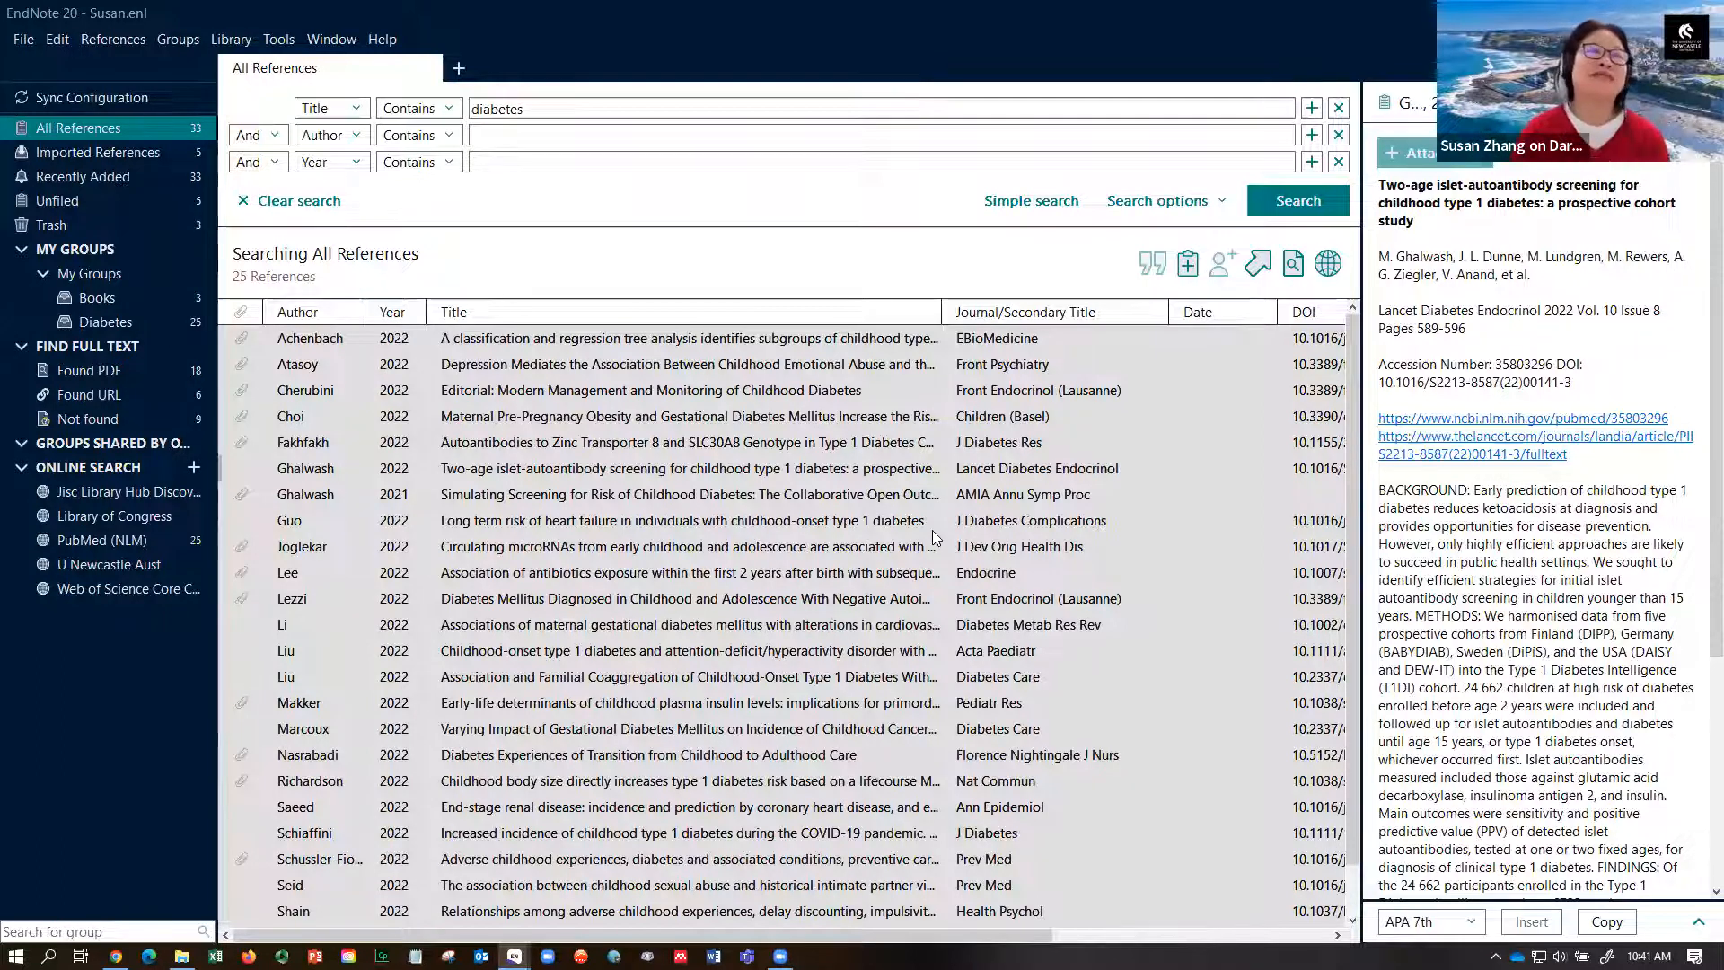
{"action": "left_click", "coordinate": [895, 468]}
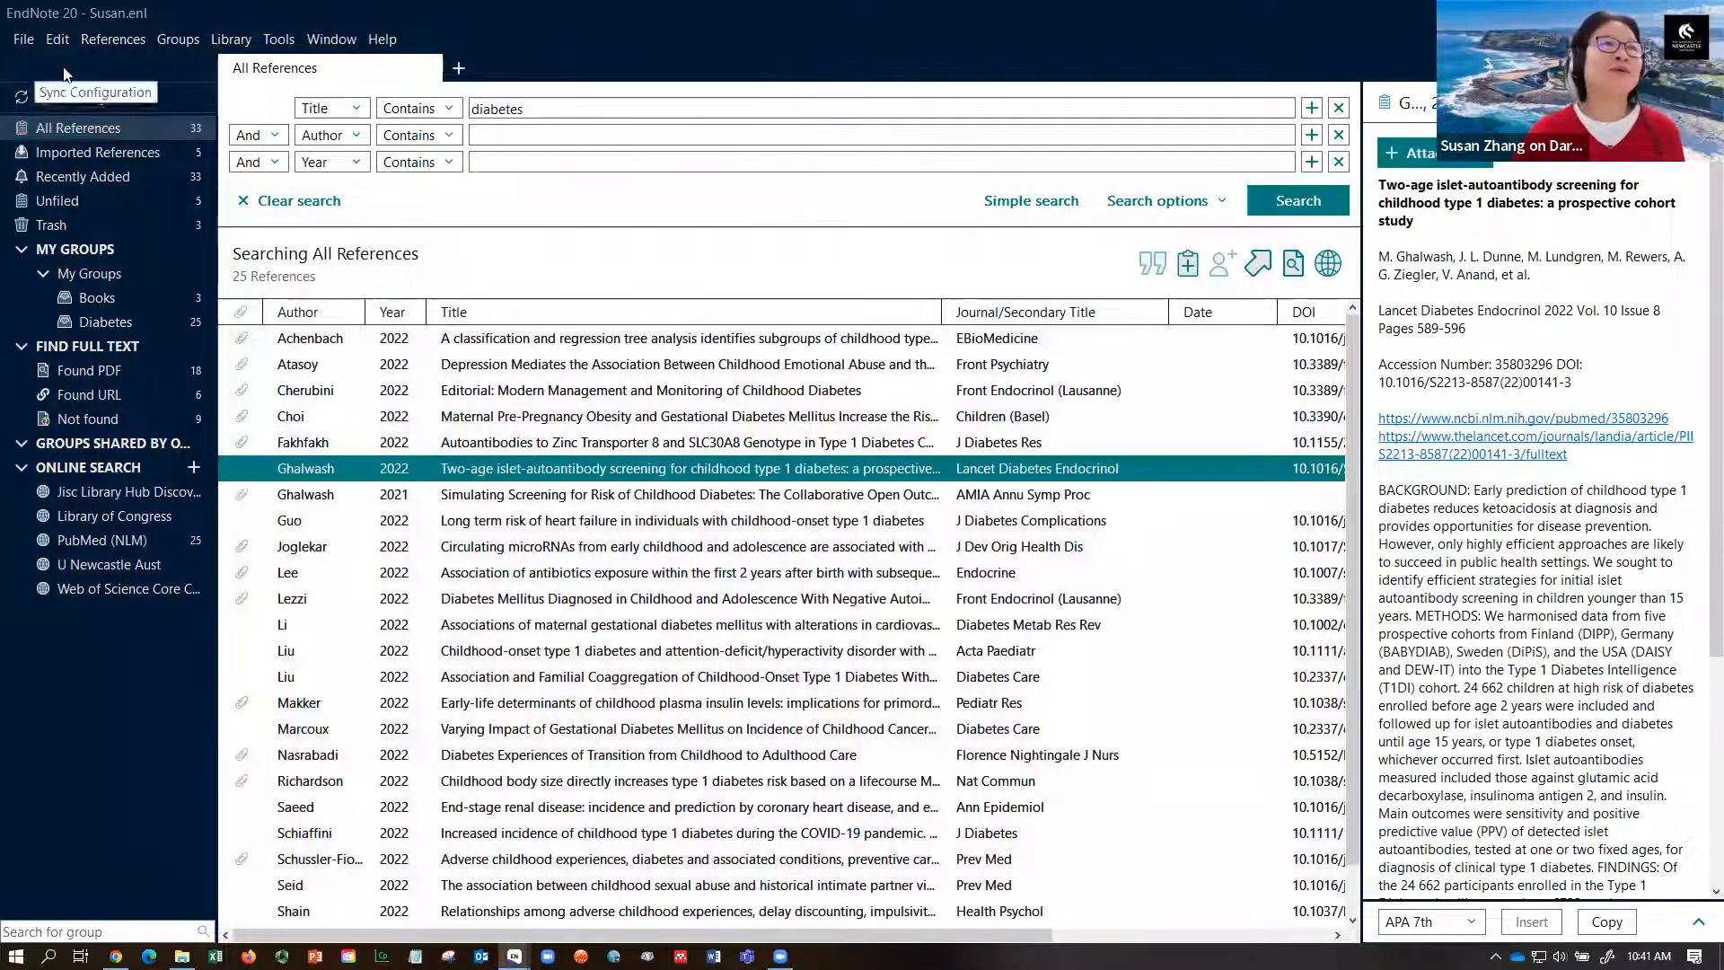
{"action": "left_click", "coordinate": [23, 40]}
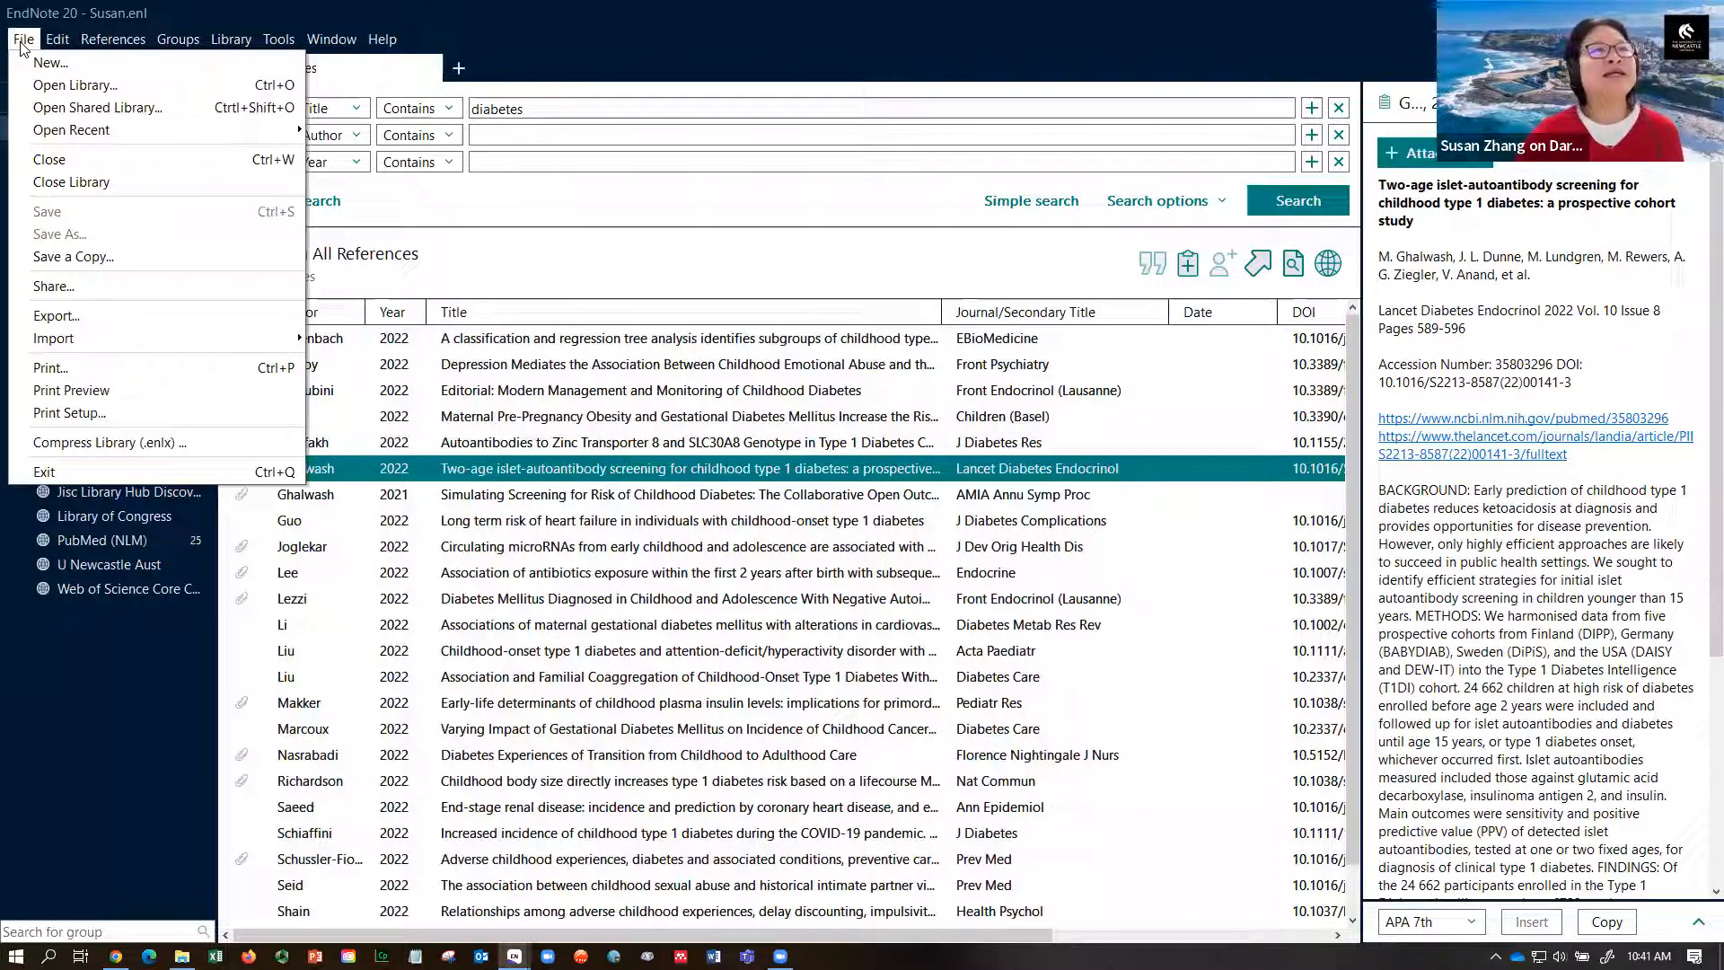
{"action": "left_click", "coordinate": [63, 260]}
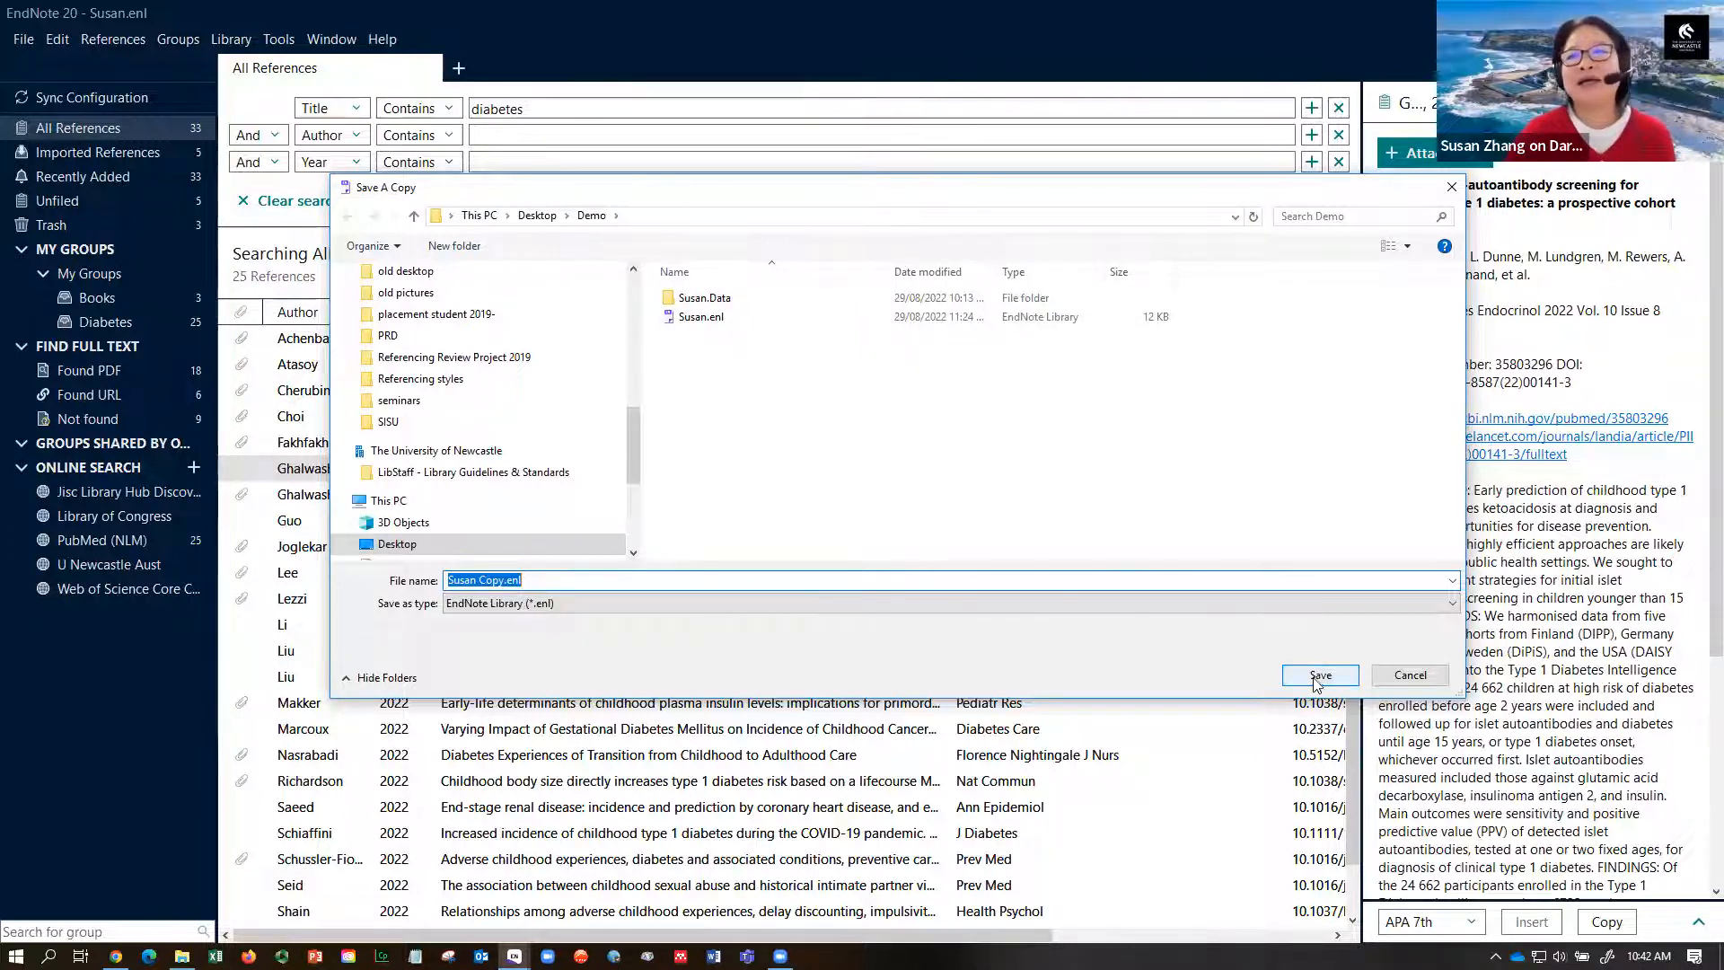
{"action": "left_click", "coordinate": [1411, 679]}
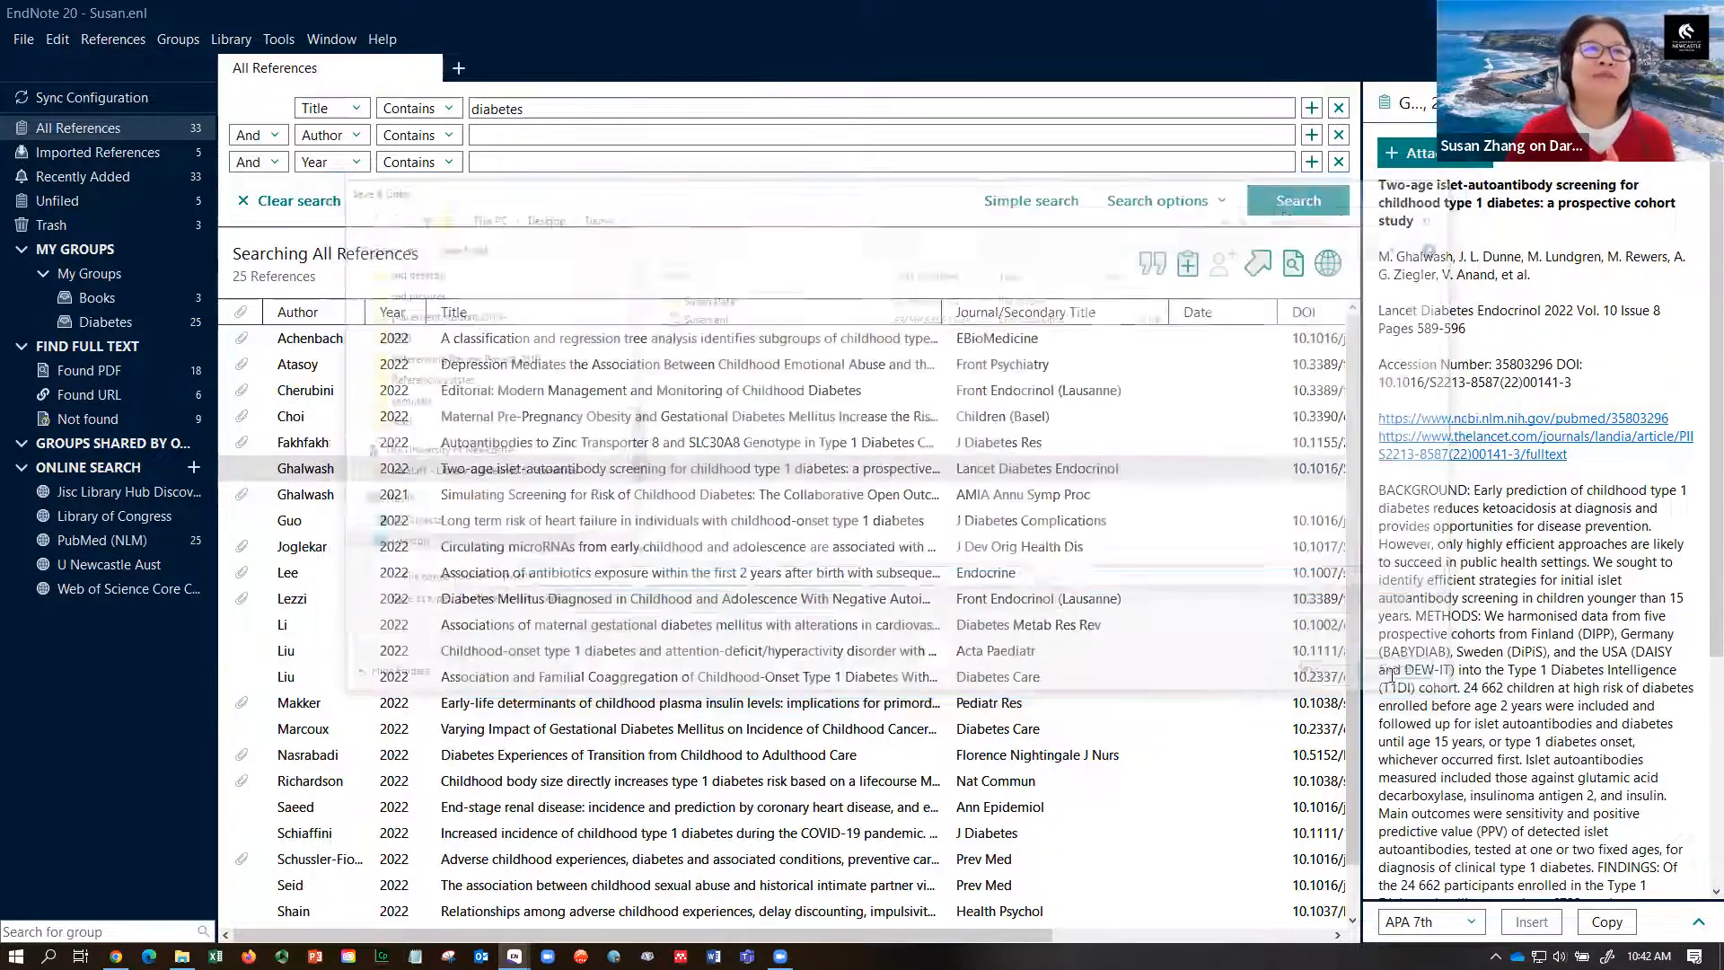
{"action": "left_click", "coordinate": [28, 43]}
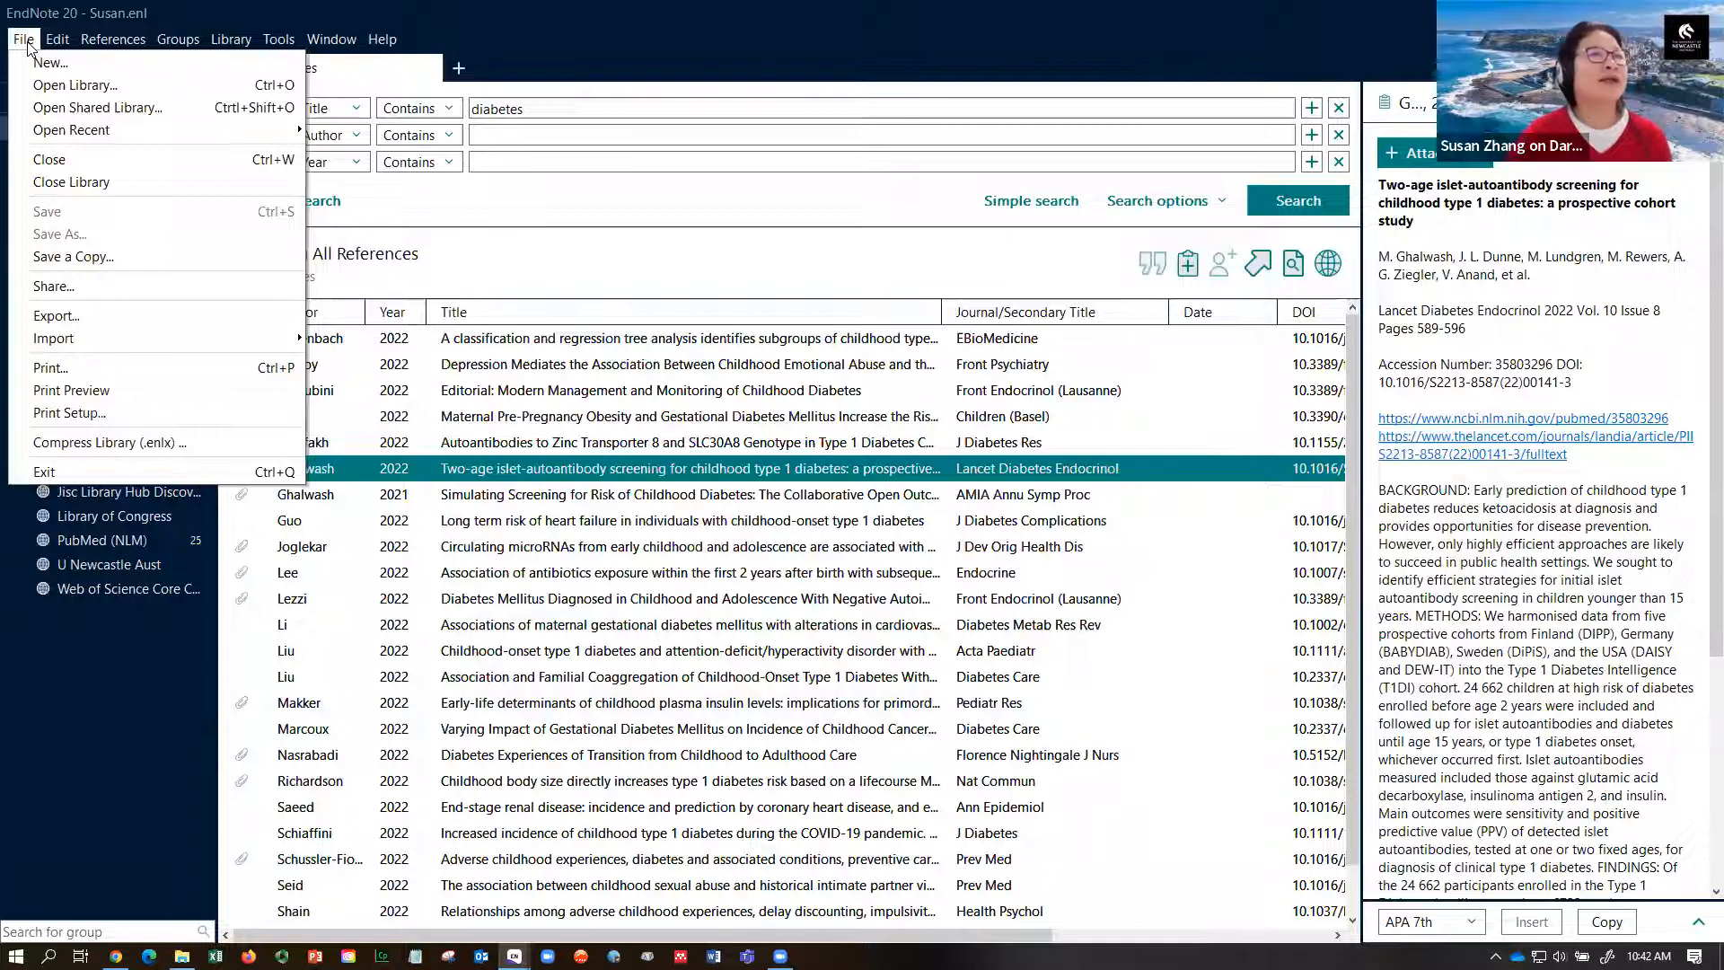
{"action": "left_click", "coordinate": [59, 443]}
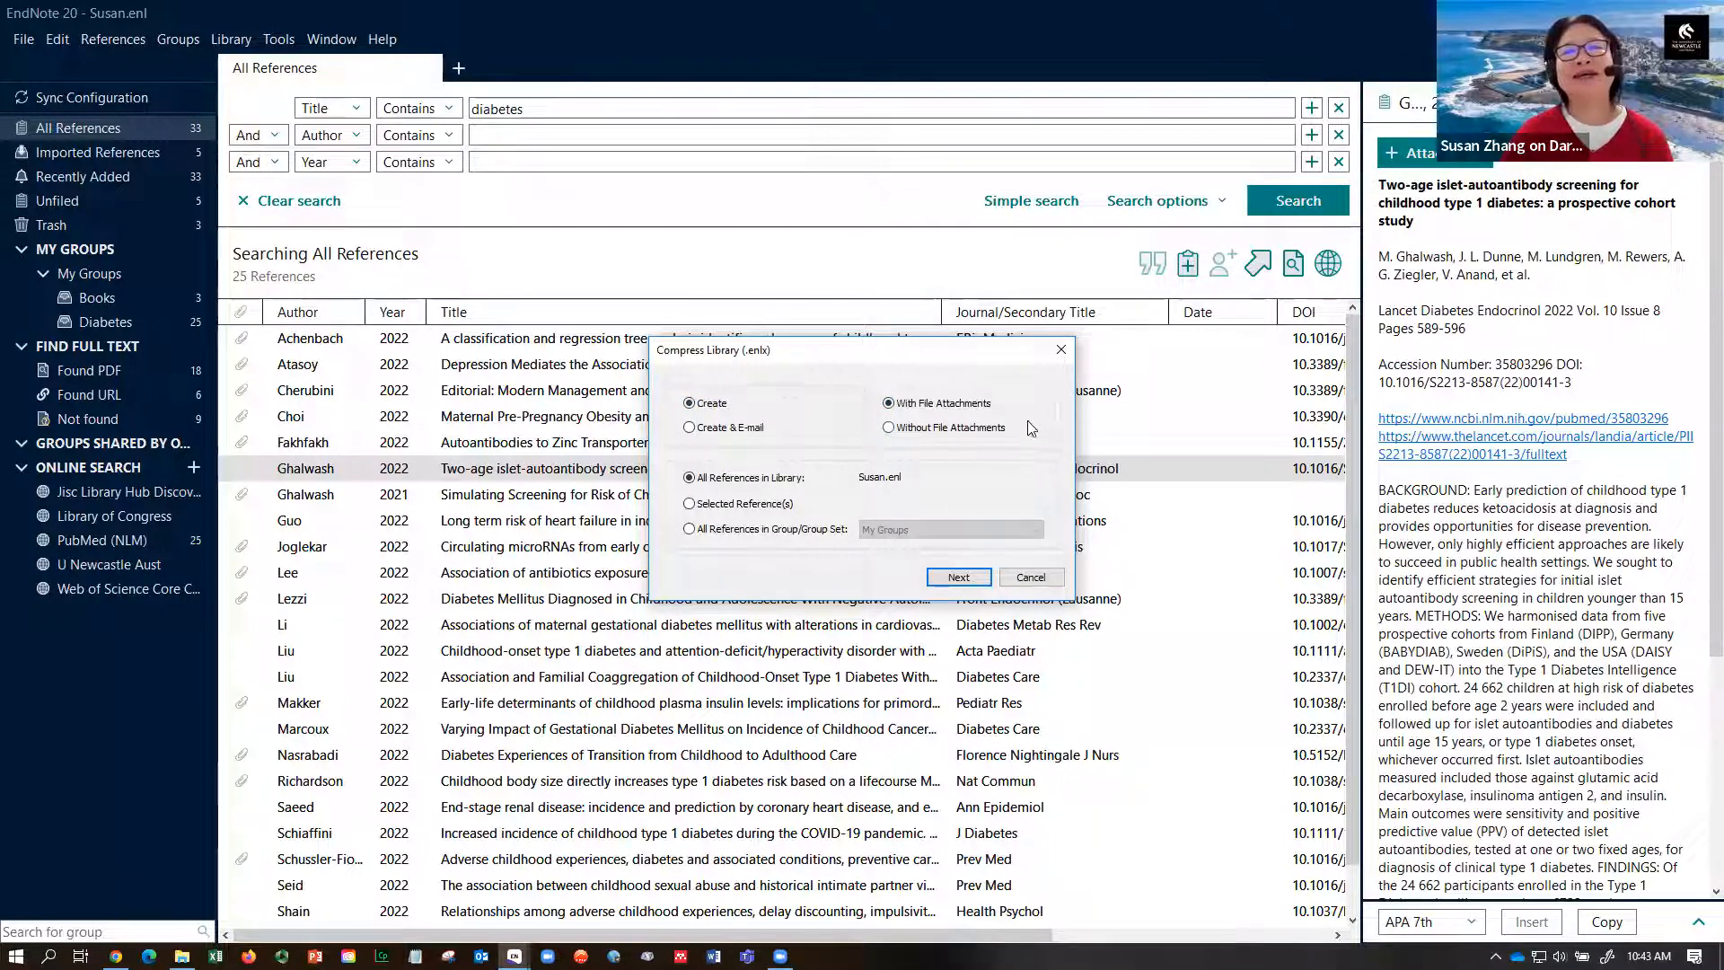
{"action": "left_click", "coordinate": [1060, 351]}
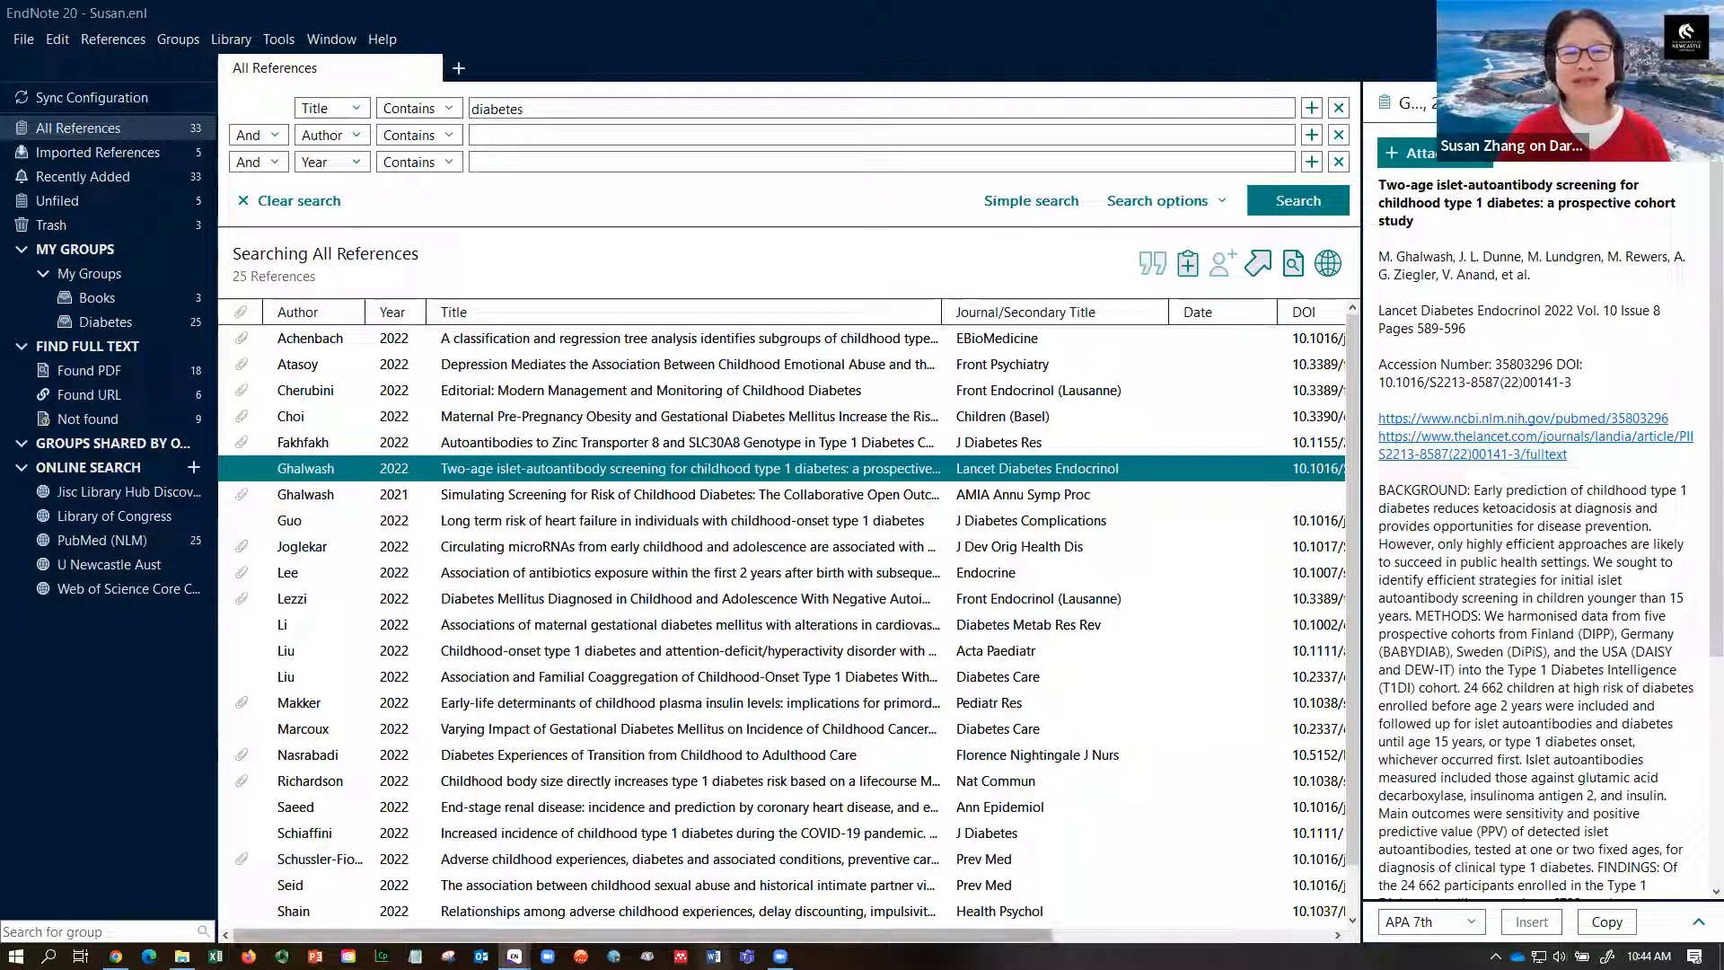
{"action": "left_click", "coordinate": [714, 957]}
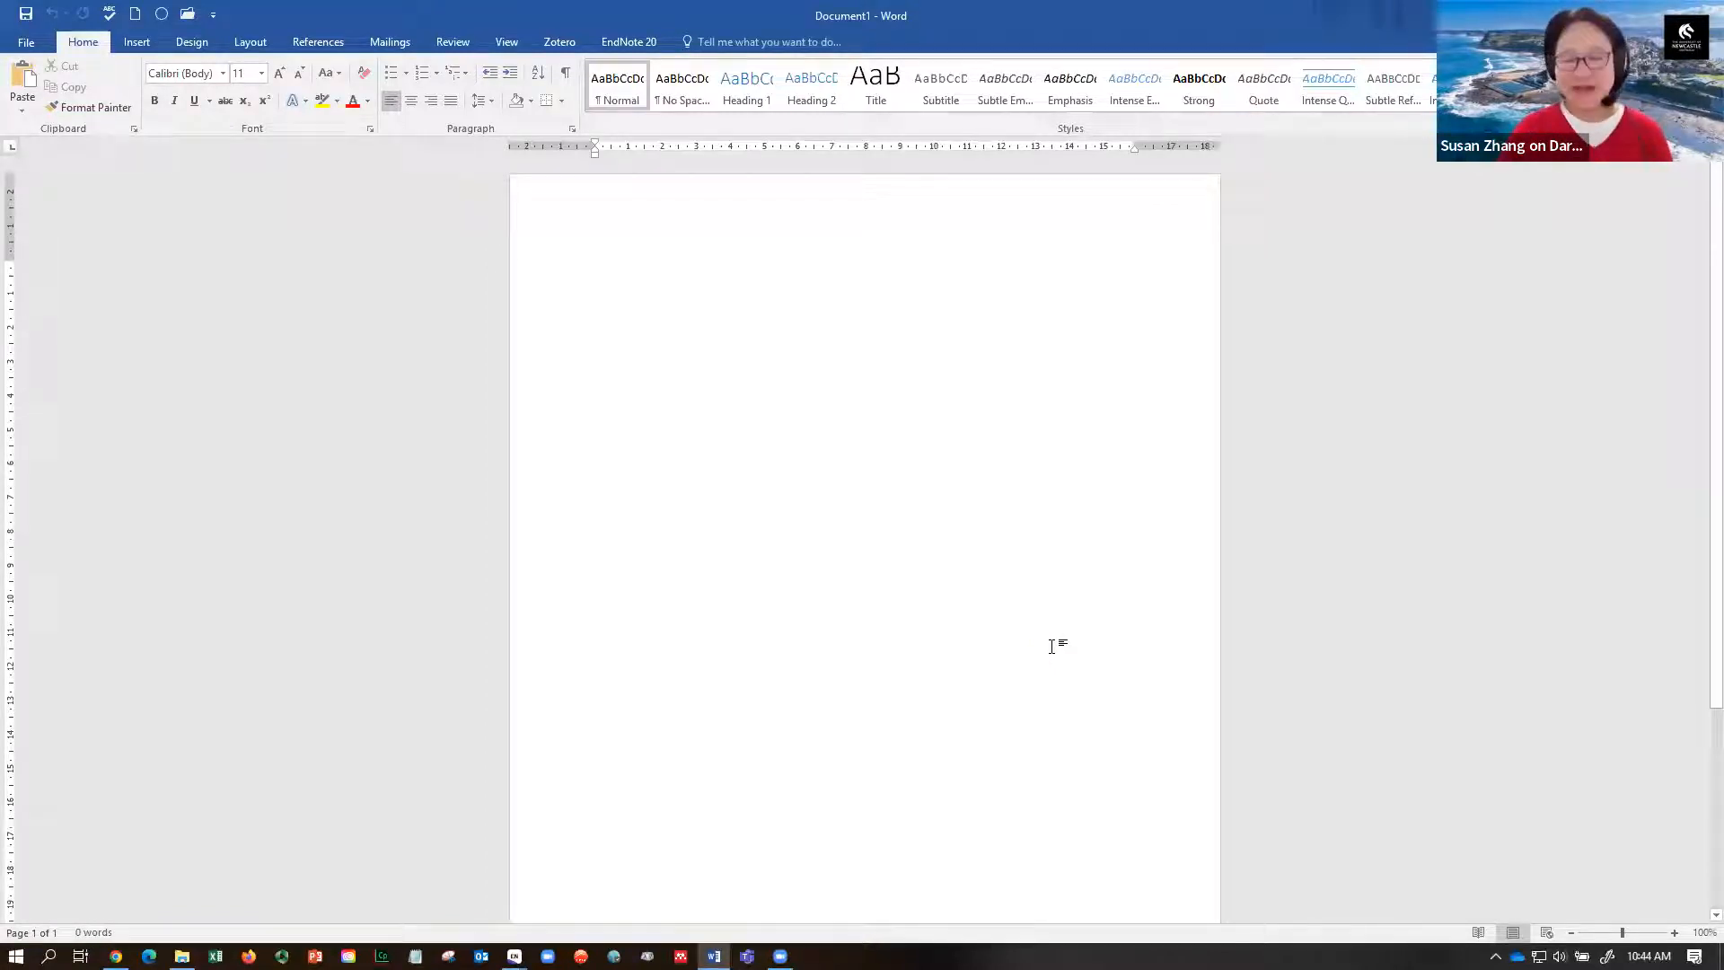
- Type the 'Example paper' title, generate three paragraphs with =rand(3), and make the title bold and centred
{"action": "type", "text": "EXample paper"}
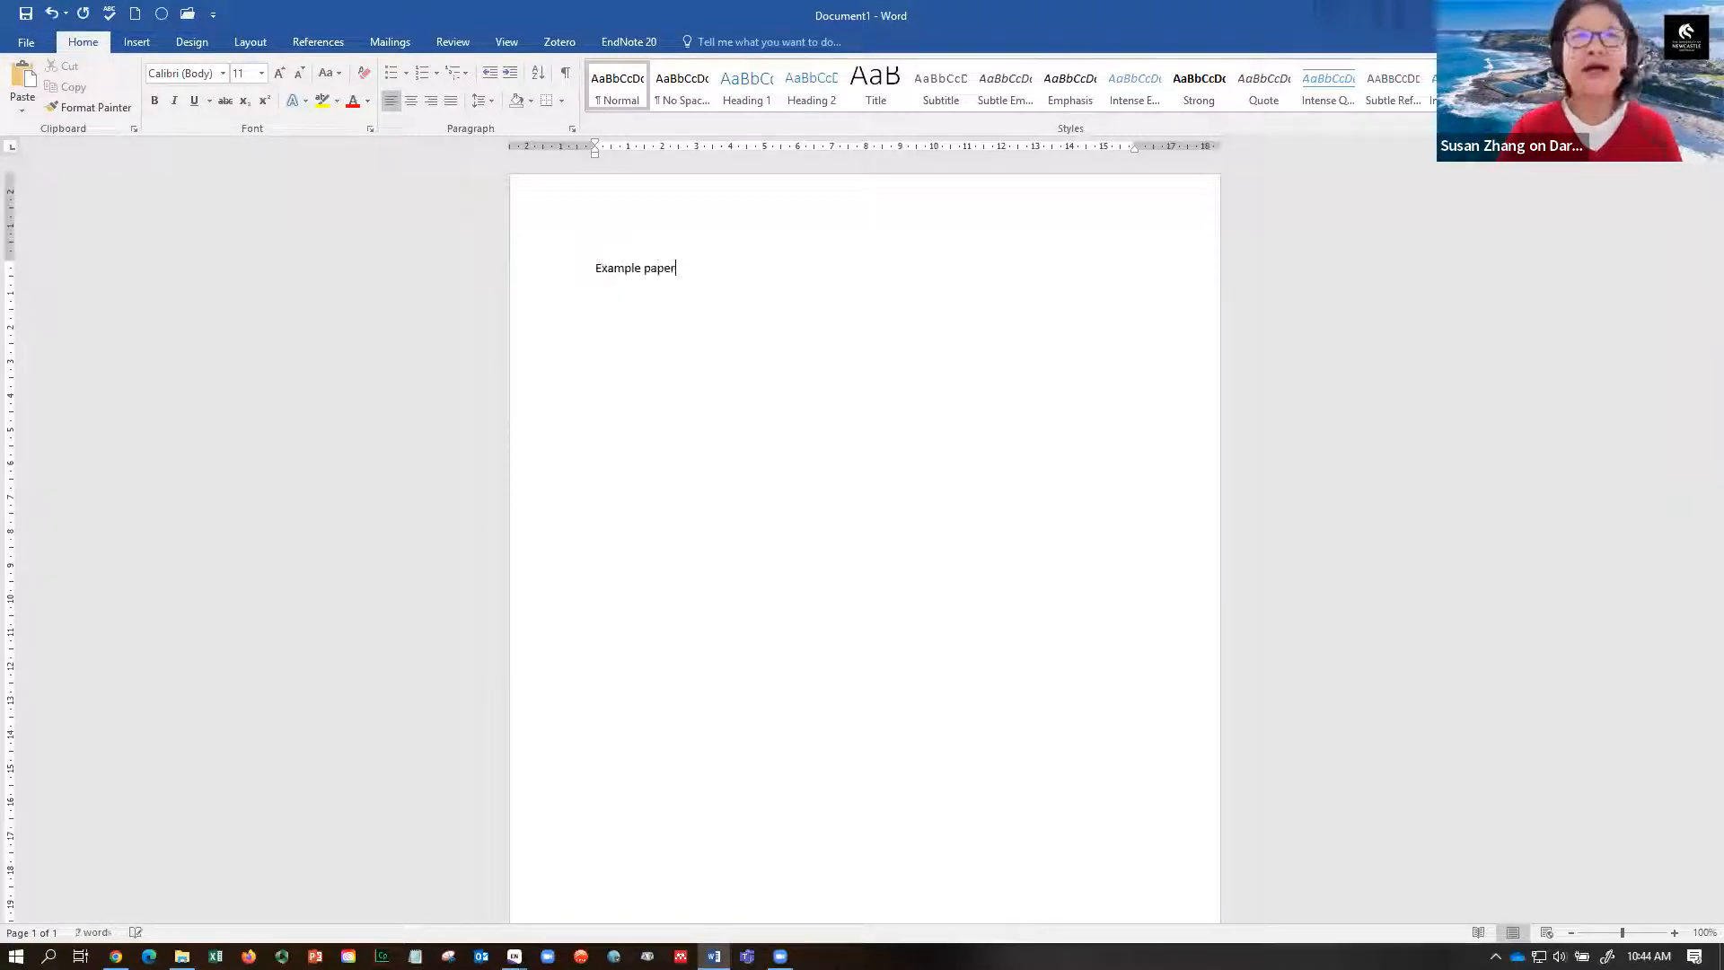
{"action": "type", "text": "="}
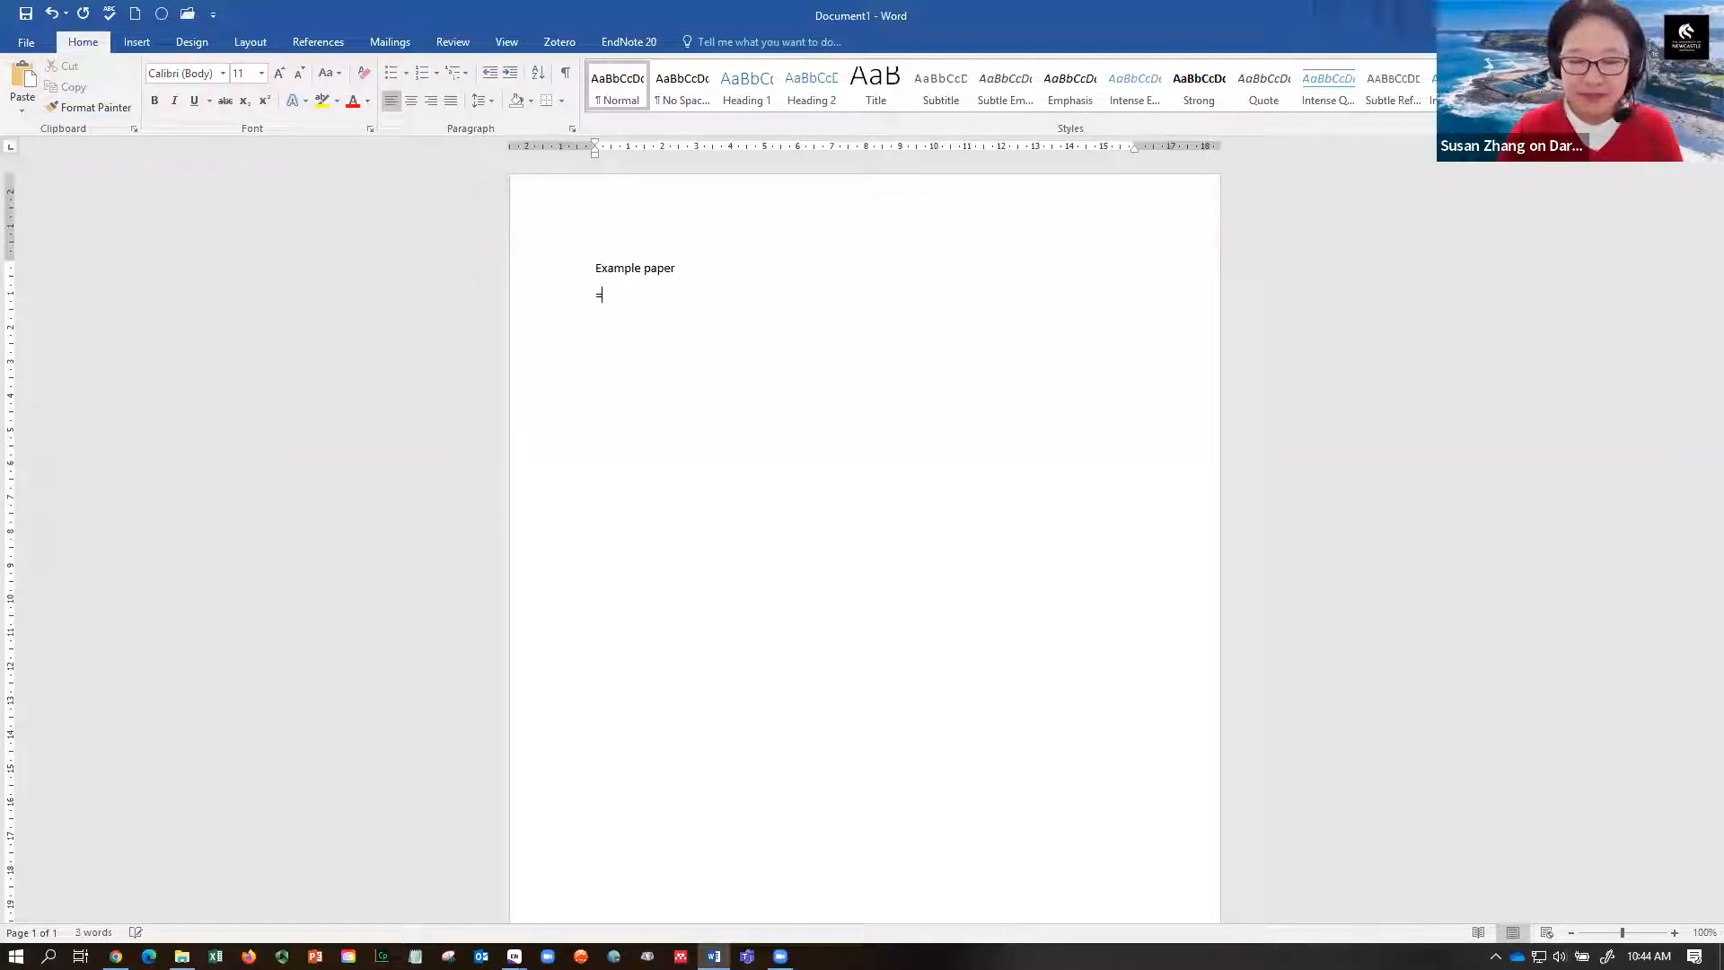
{"action": "type", "text": "rand(3)"}
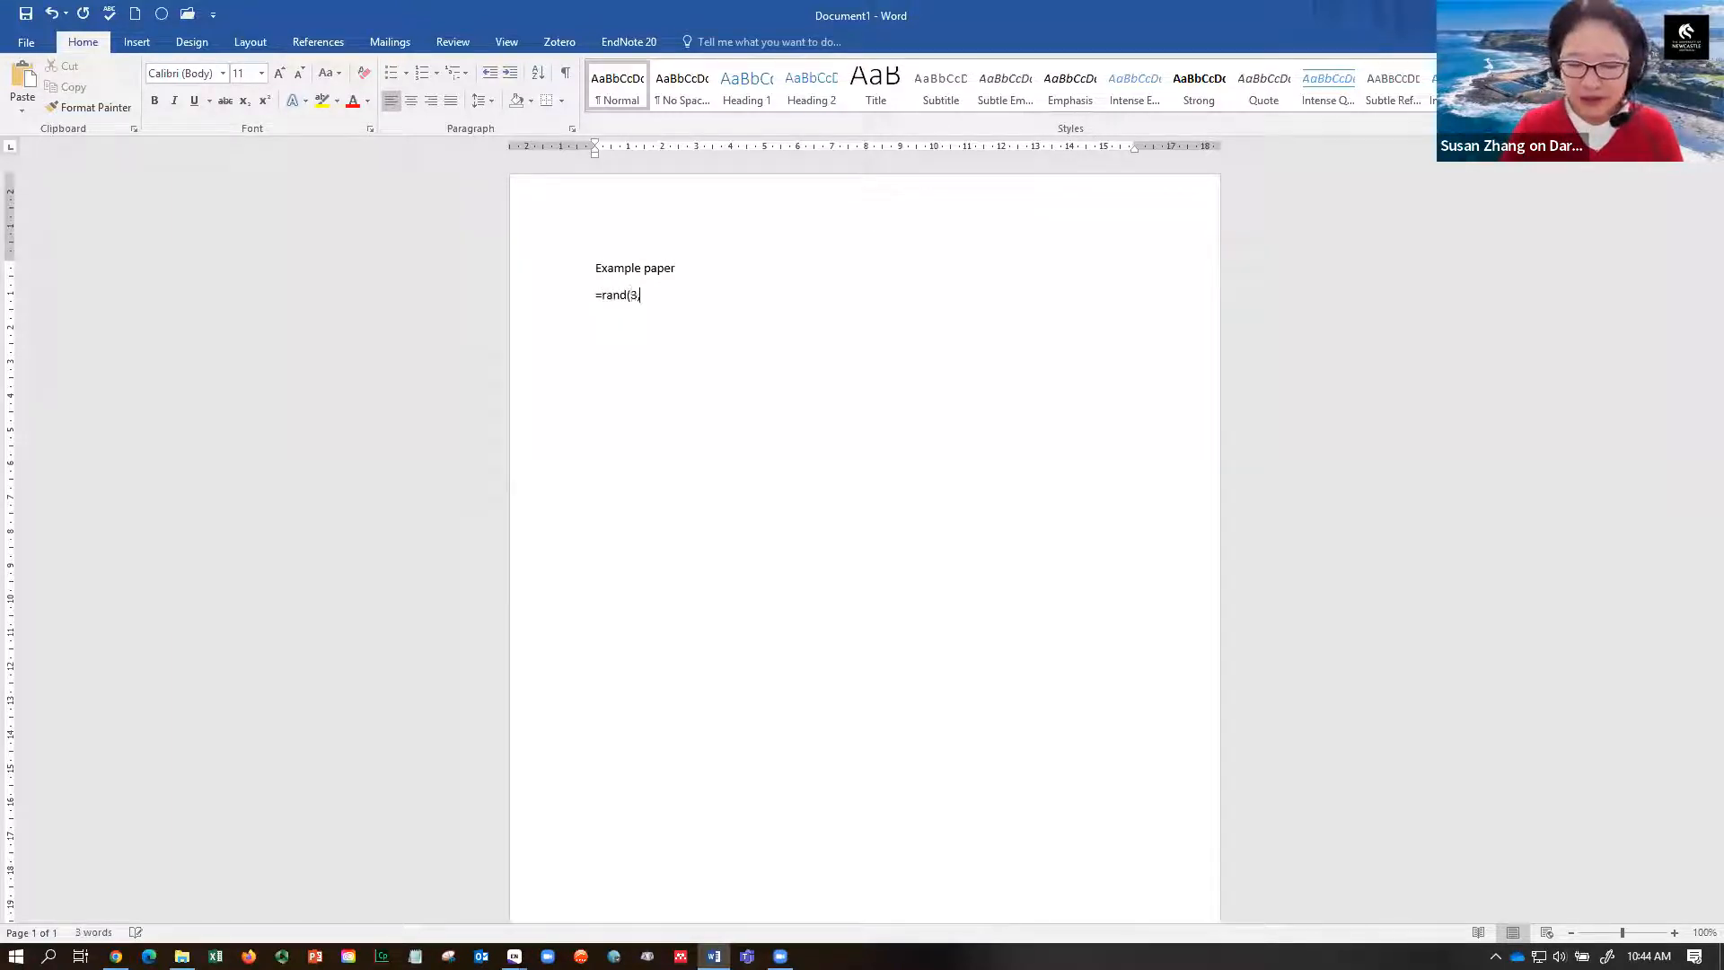
{"action": "key", "text": "Return"}
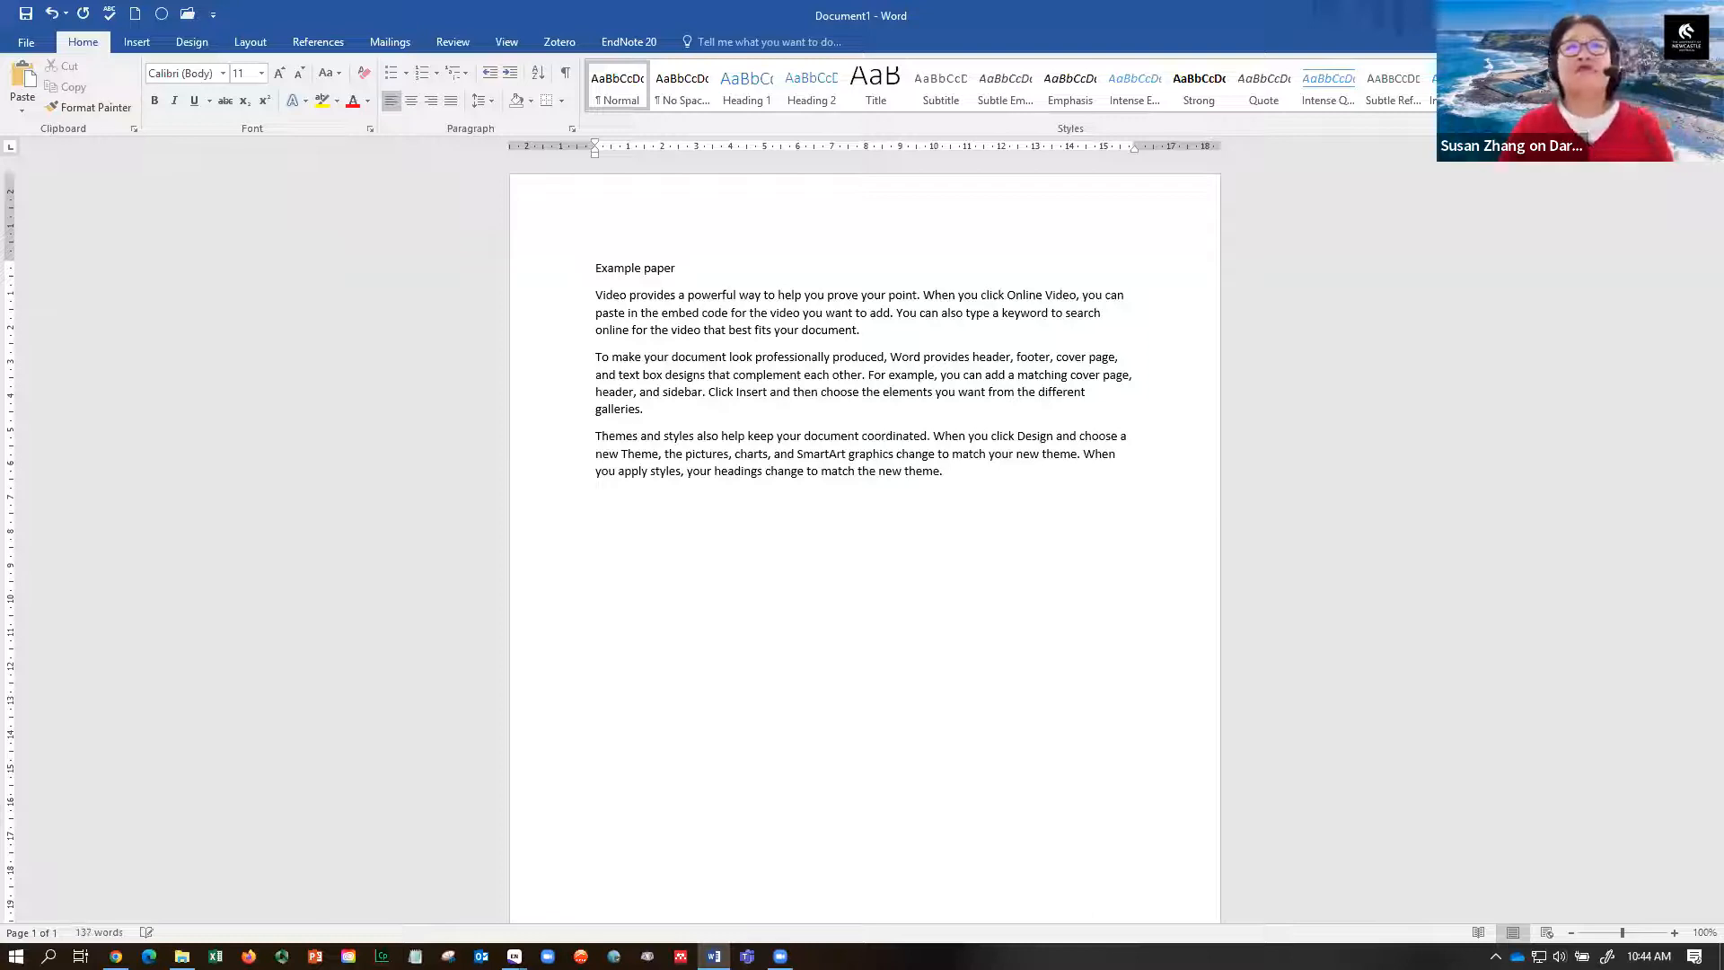
{"action": "left_click_drag", "start_coordinate": [593, 268], "coordinate": [679, 266]}
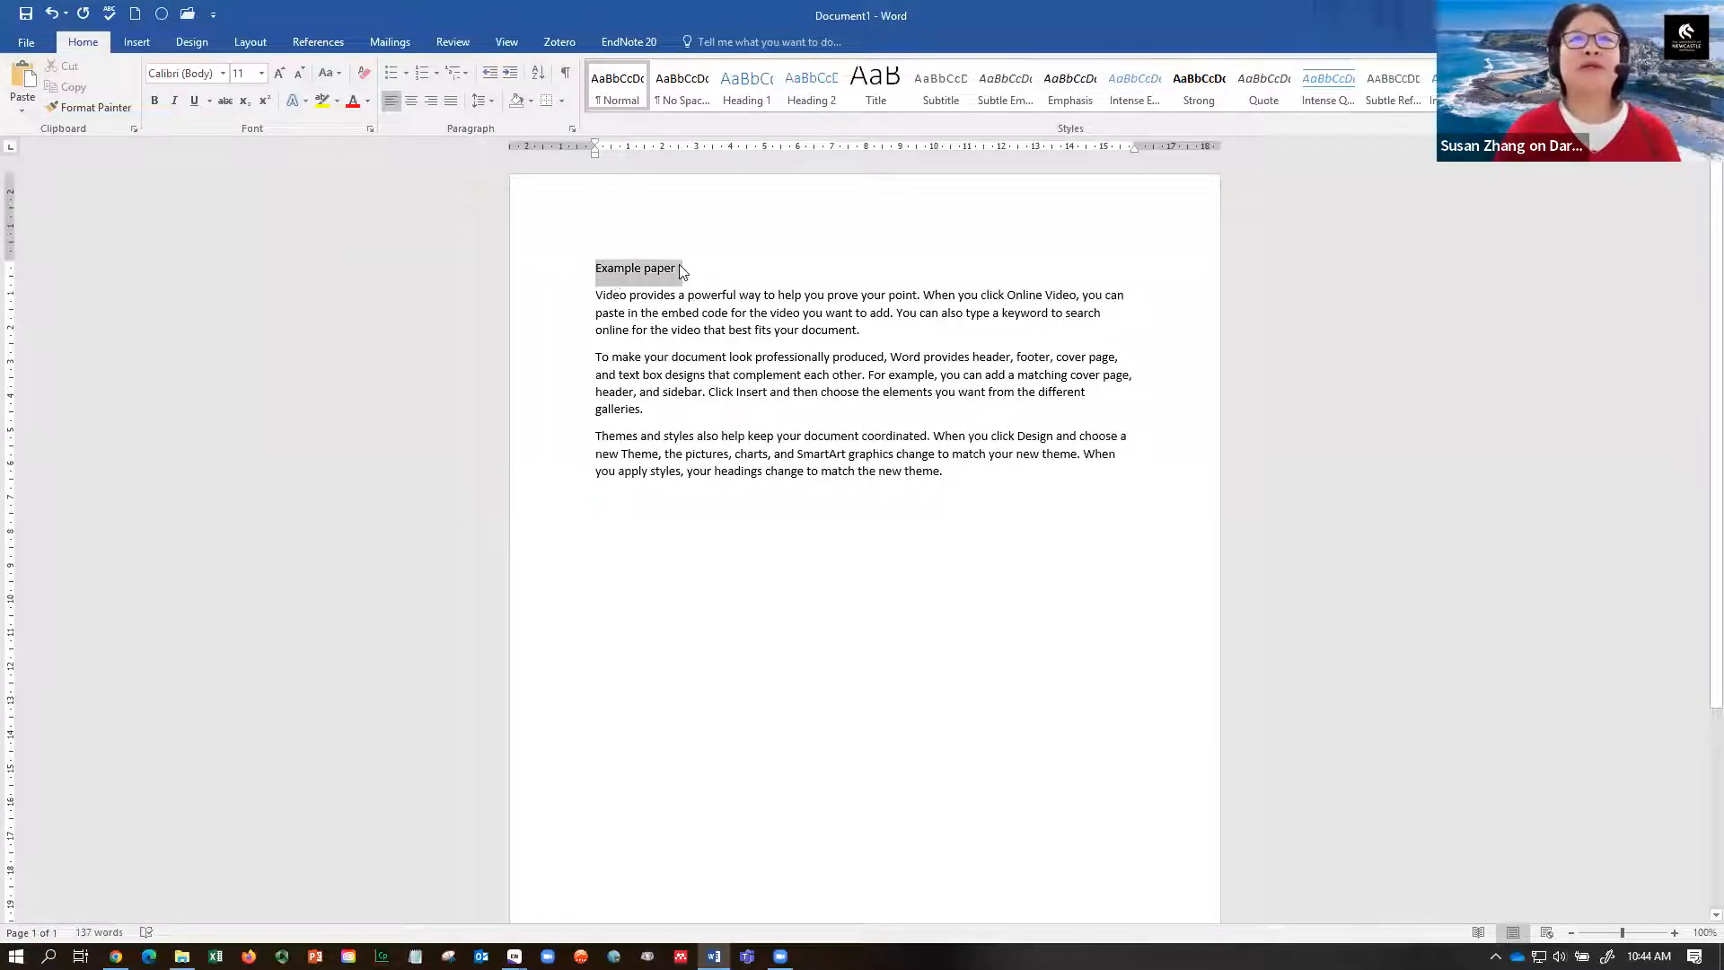
{"action": "left_click", "coordinate": [154, 100]}
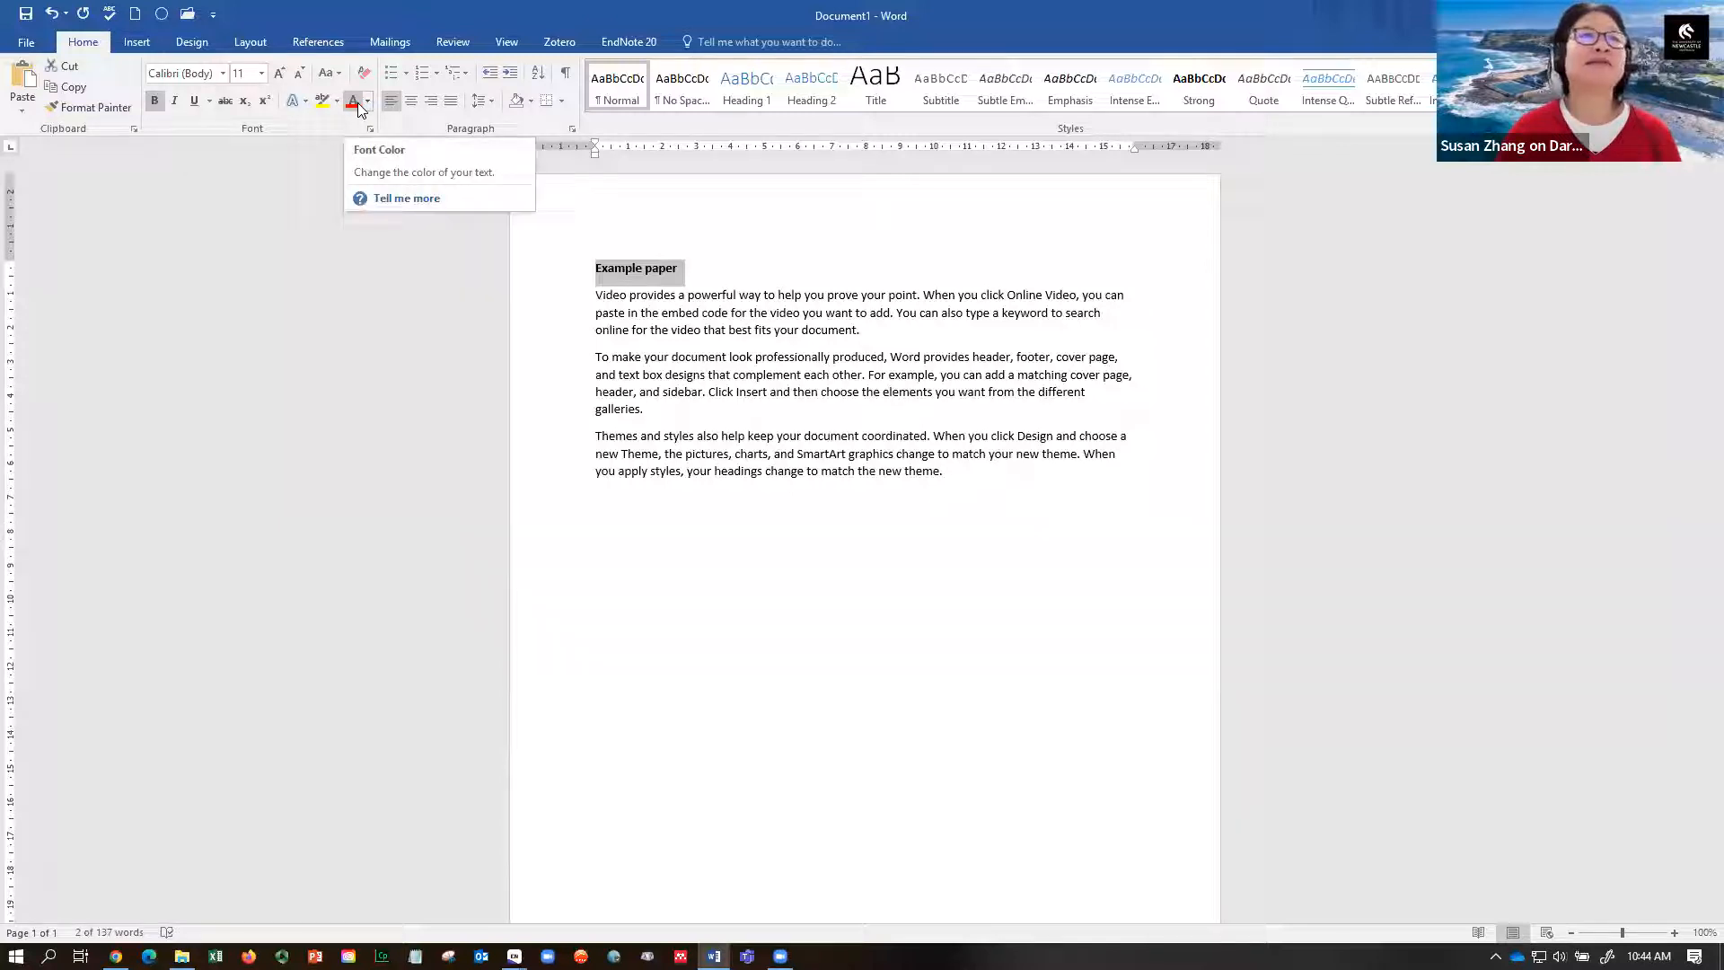
{"action": "left_click", "coordinate": [413, 105]}
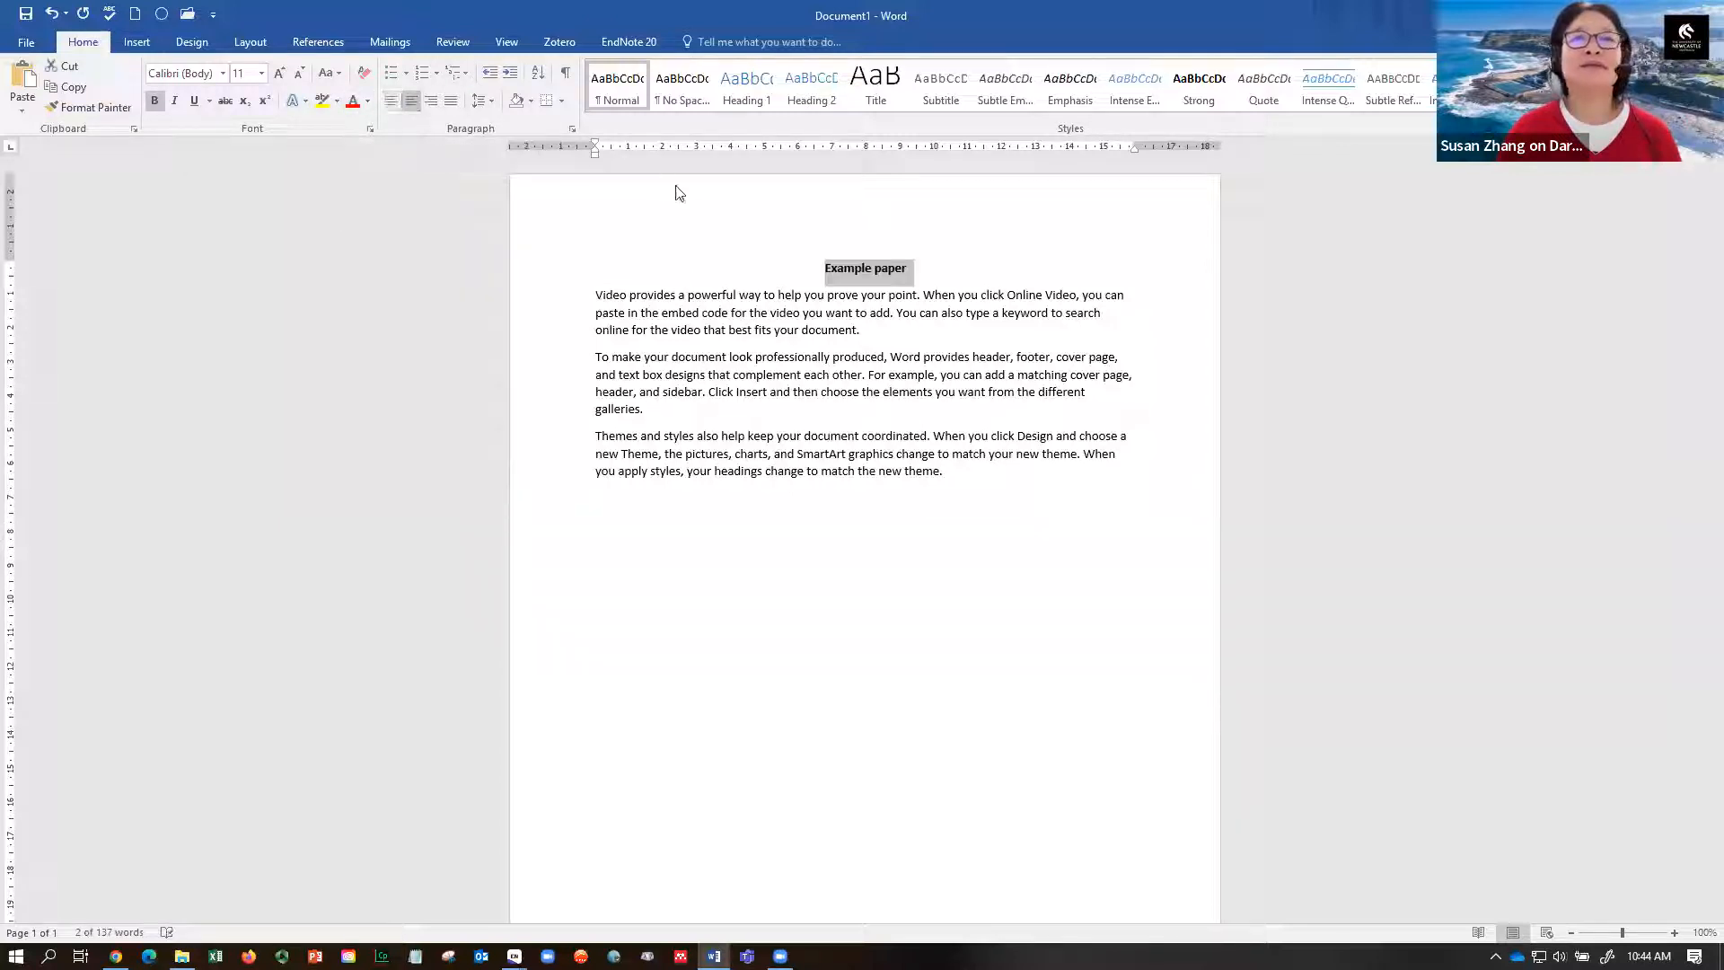
{"action": "left_click", "coordinate": [916, 272]}
{"action": "left_click", "coordinate": [877, 330]}
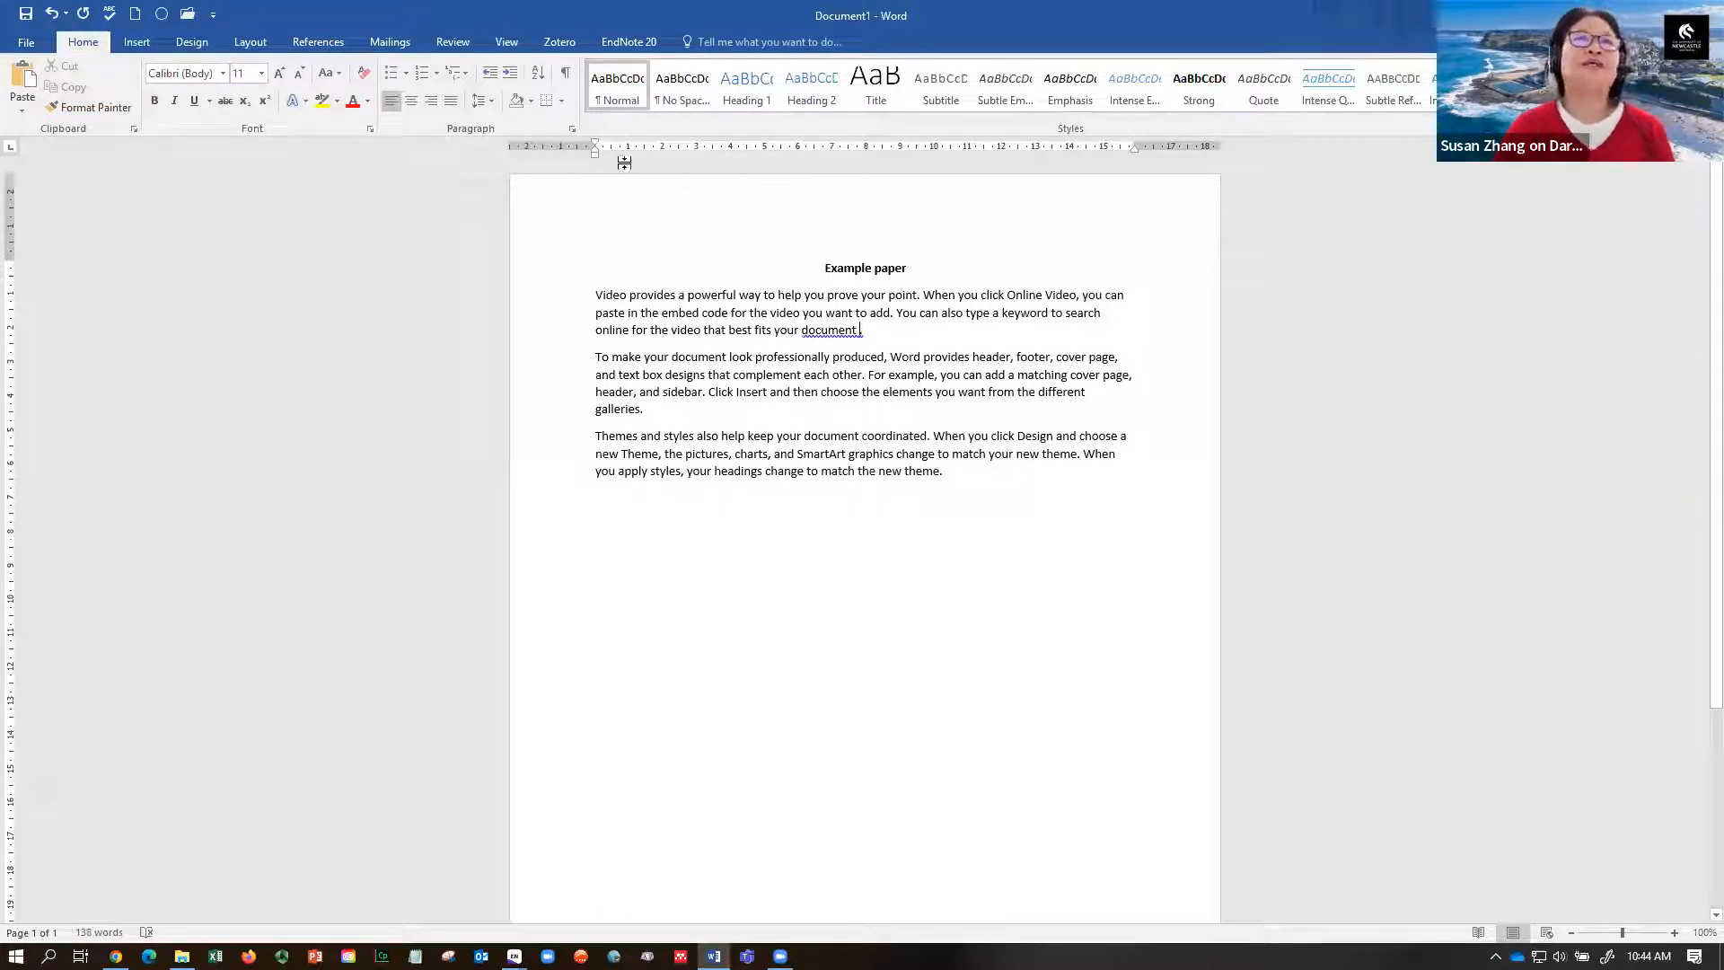
{"action": "left_click", "coordinate": [624, 44]}
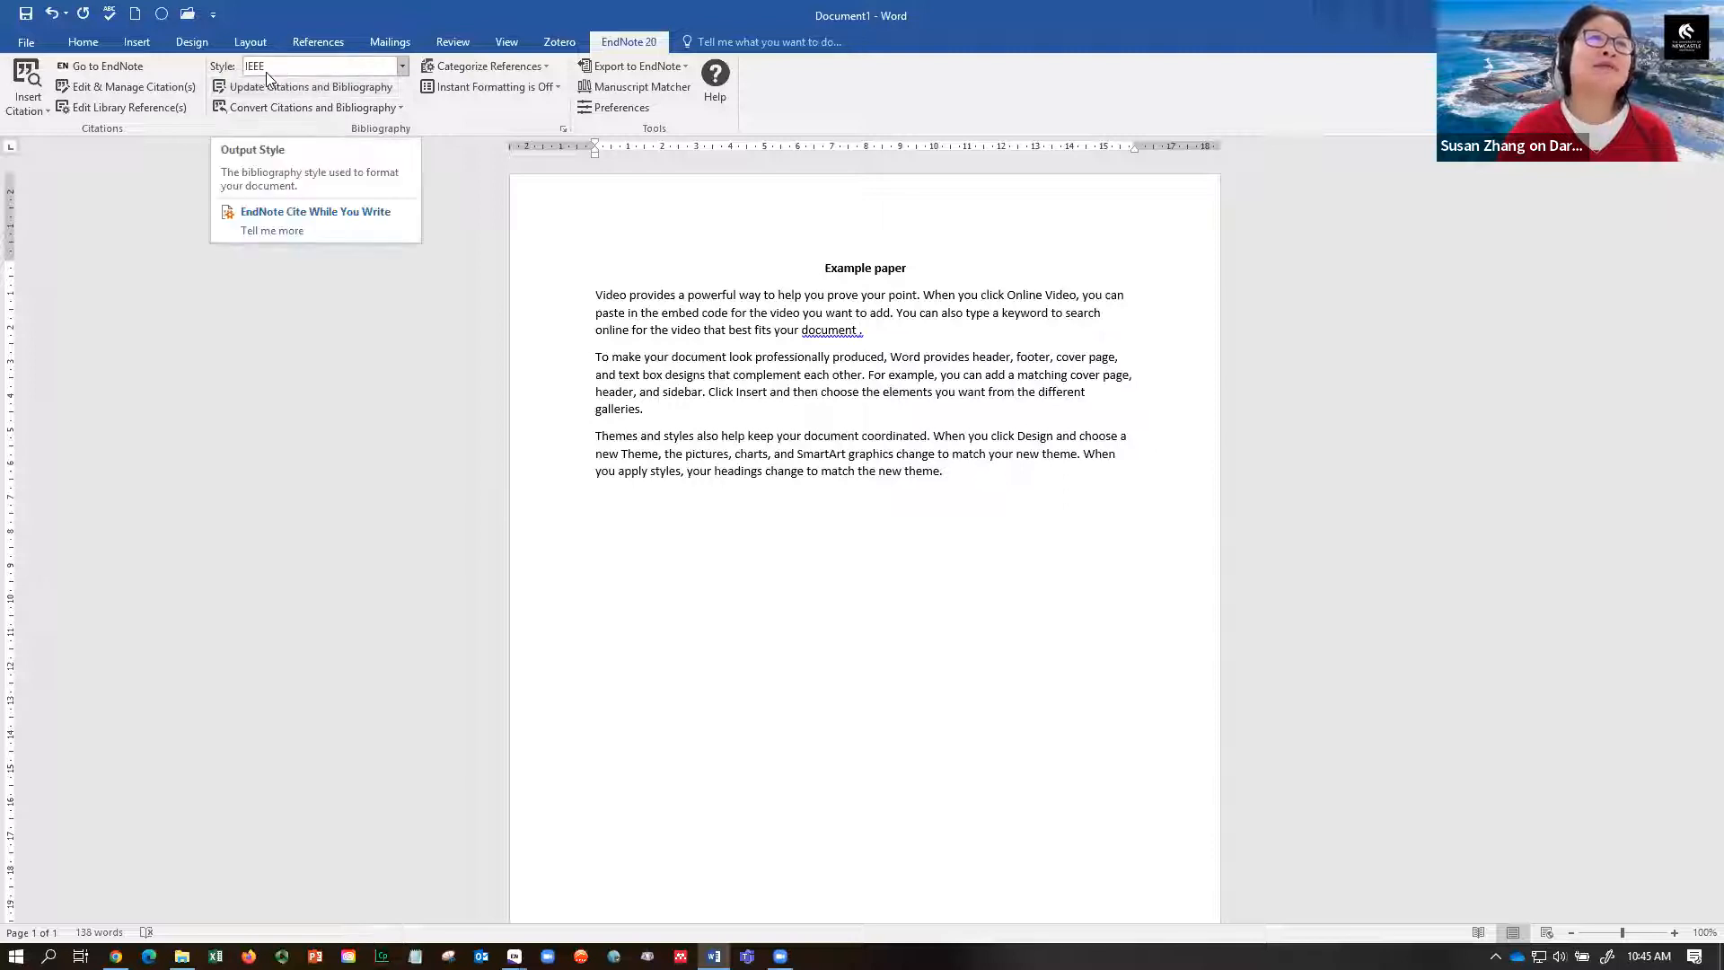
- Choose APA 7th as the citation style, mark the citation point, and bring up EndNote
{"action": "left_click", "coordinate": [401, 68]}
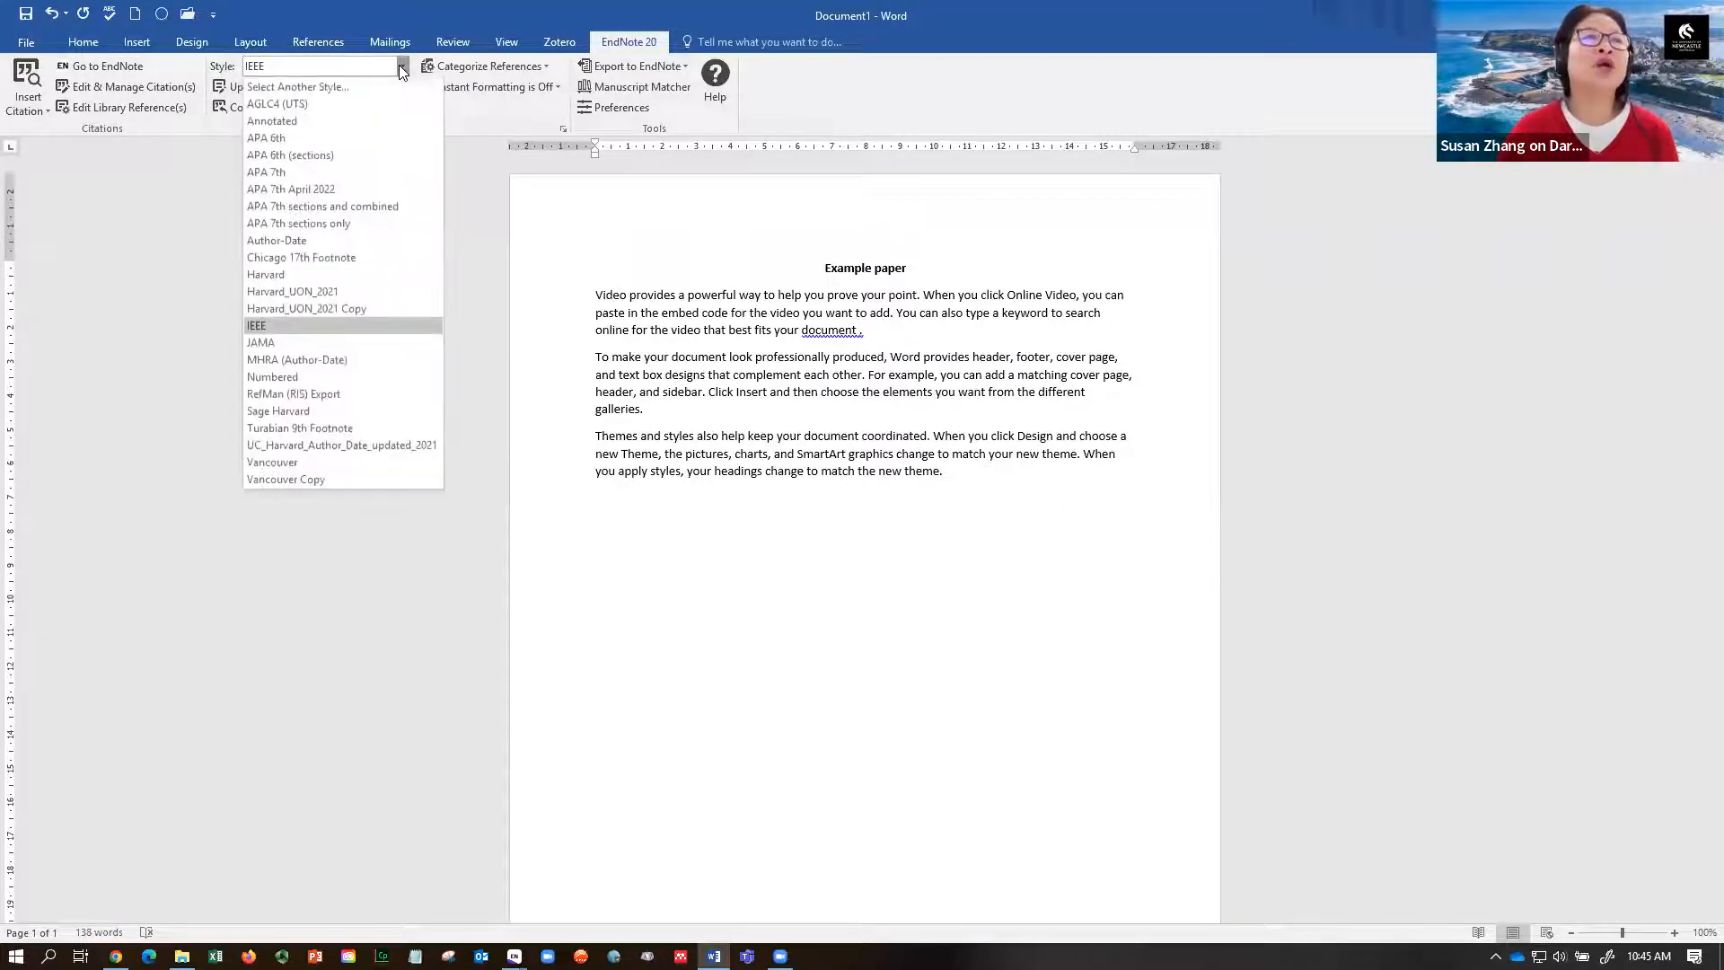
{"action": "left_click", "coordinate": [295, 173]}
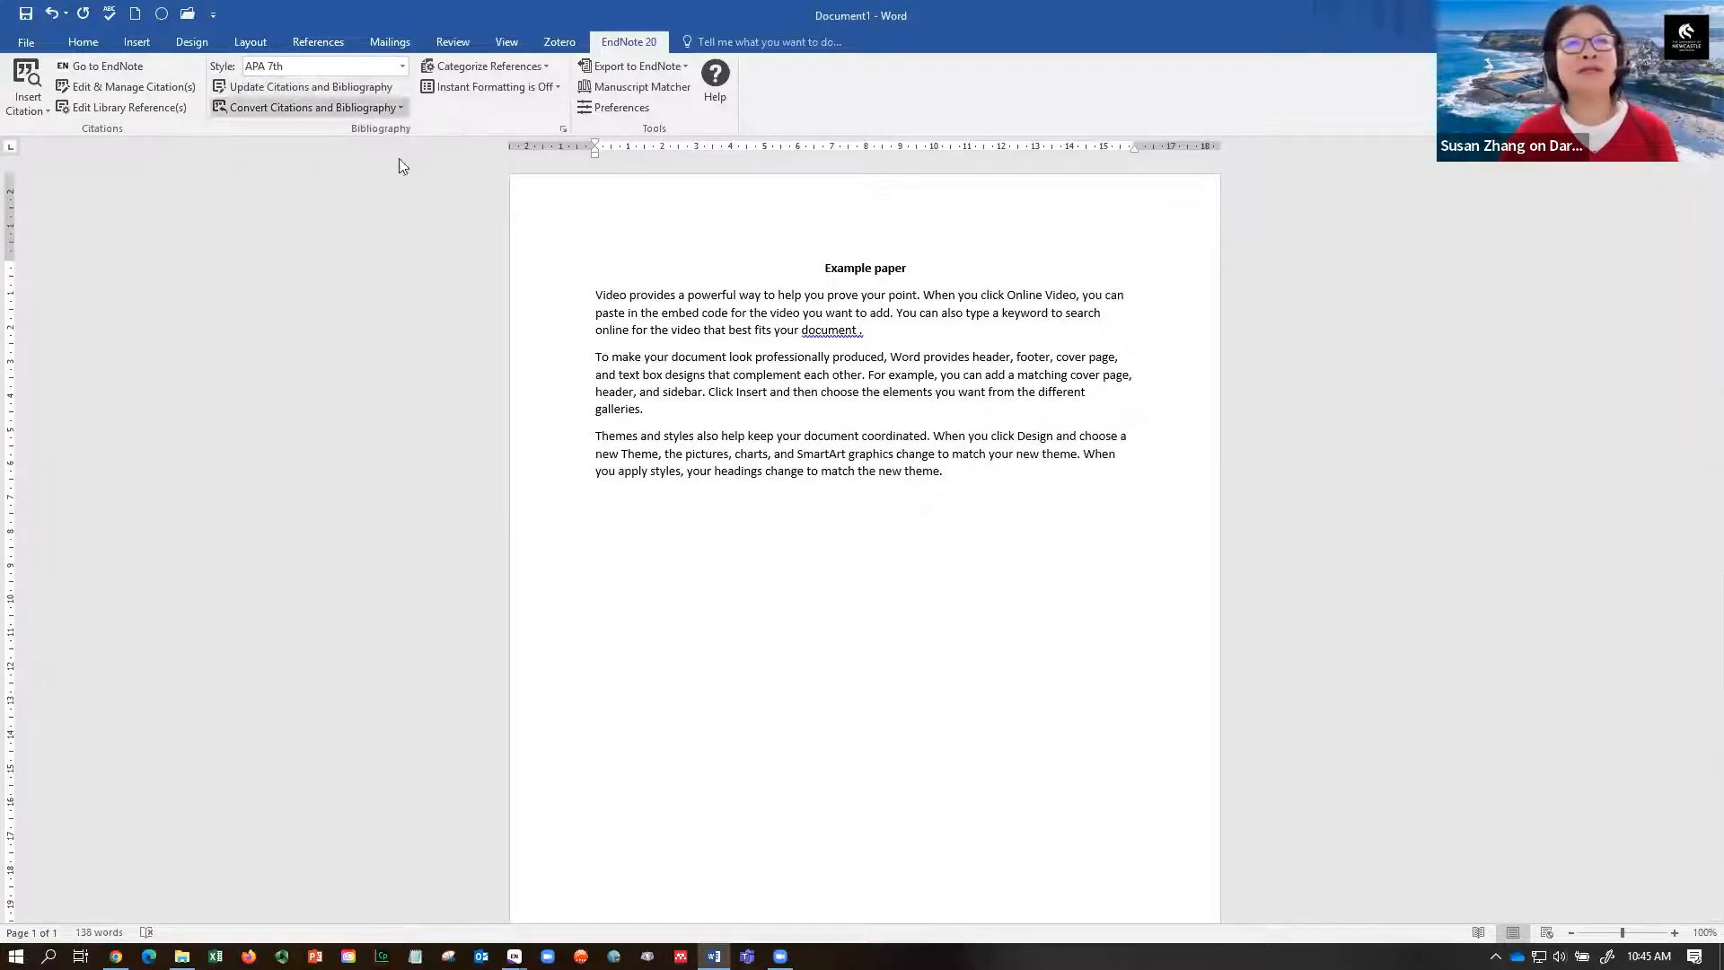
{"action": "left_click", "coordinate": [859, 330]}
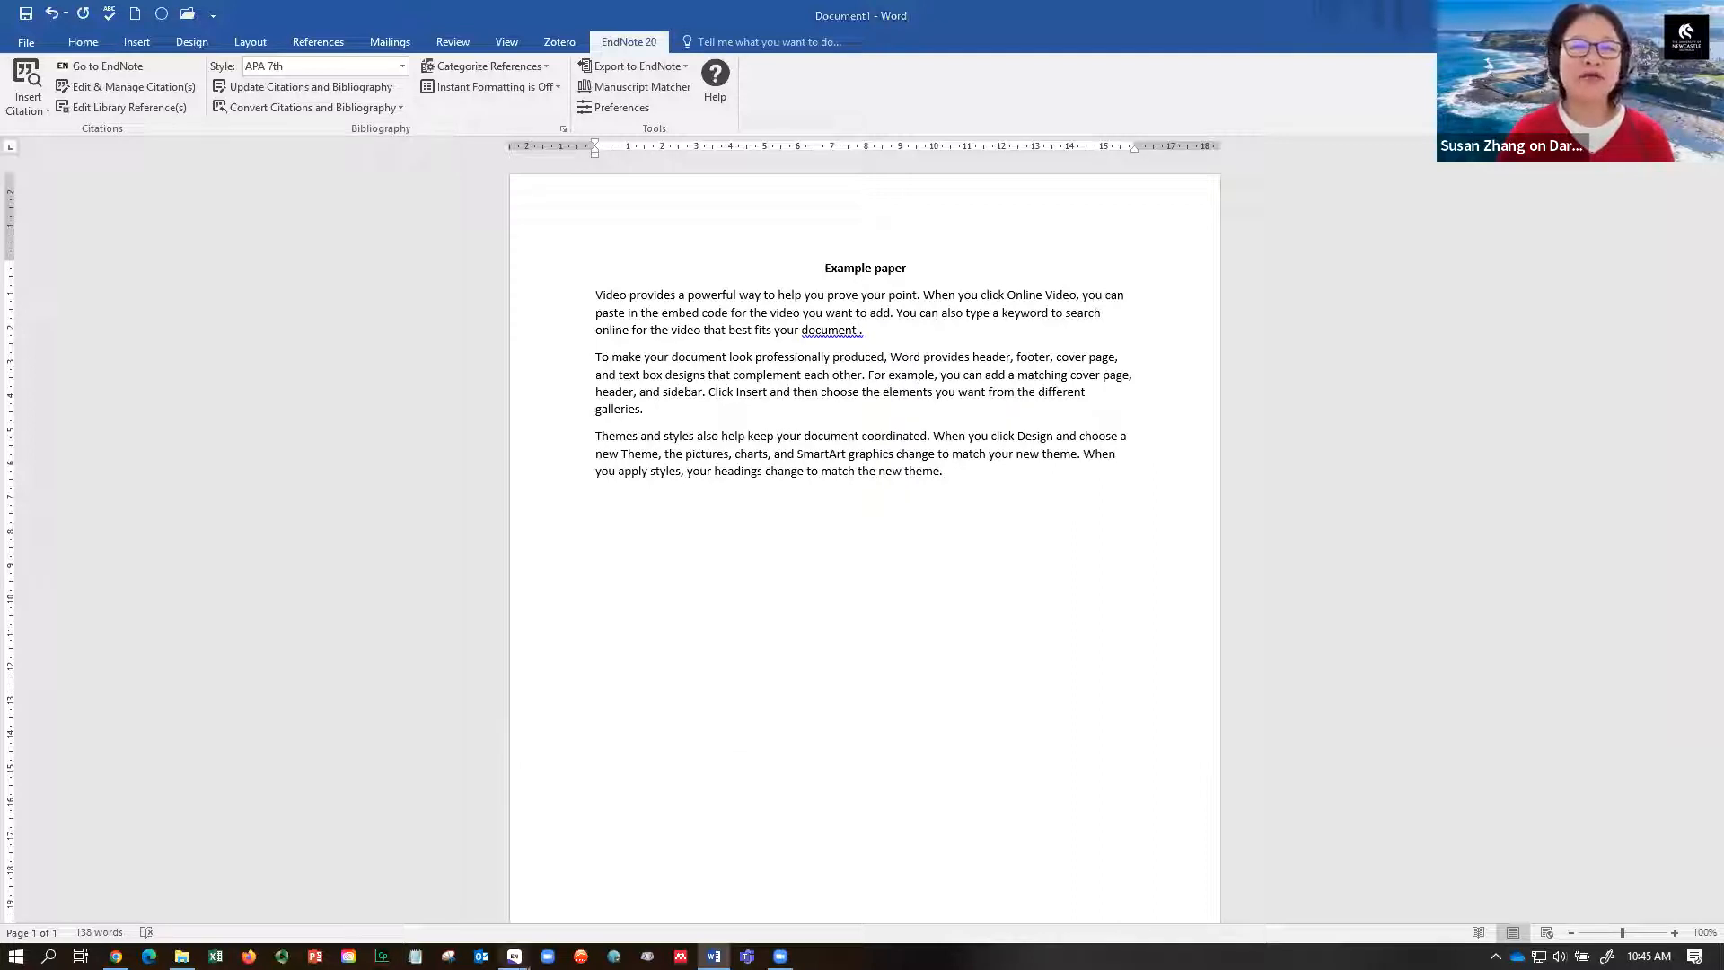
{"action": "mouse_move", "coordinate": [514, 956]}
{"action": "left_click", "coordinate": [460, 922]}
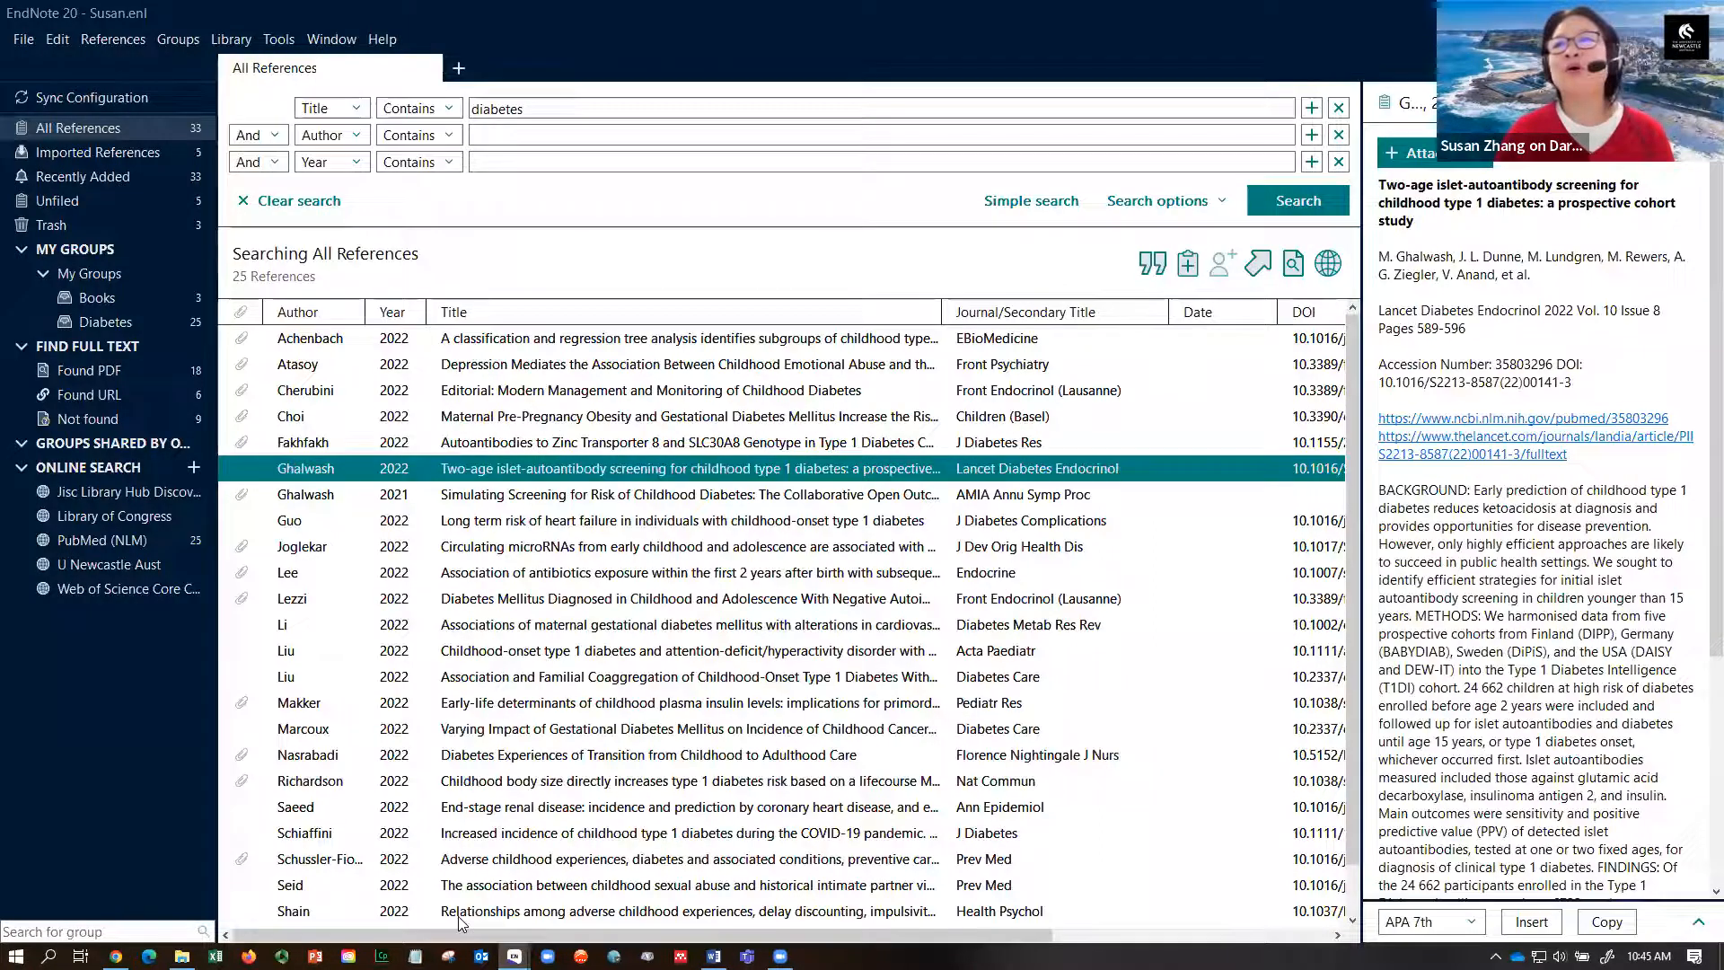
- Enlarge the preview to show the APA 7th format, then insert the Ghalwash 2022 citation
{"action": "left_click_drag", "start_coordinate": [1361, 289], "coordinate": [891, 292]}
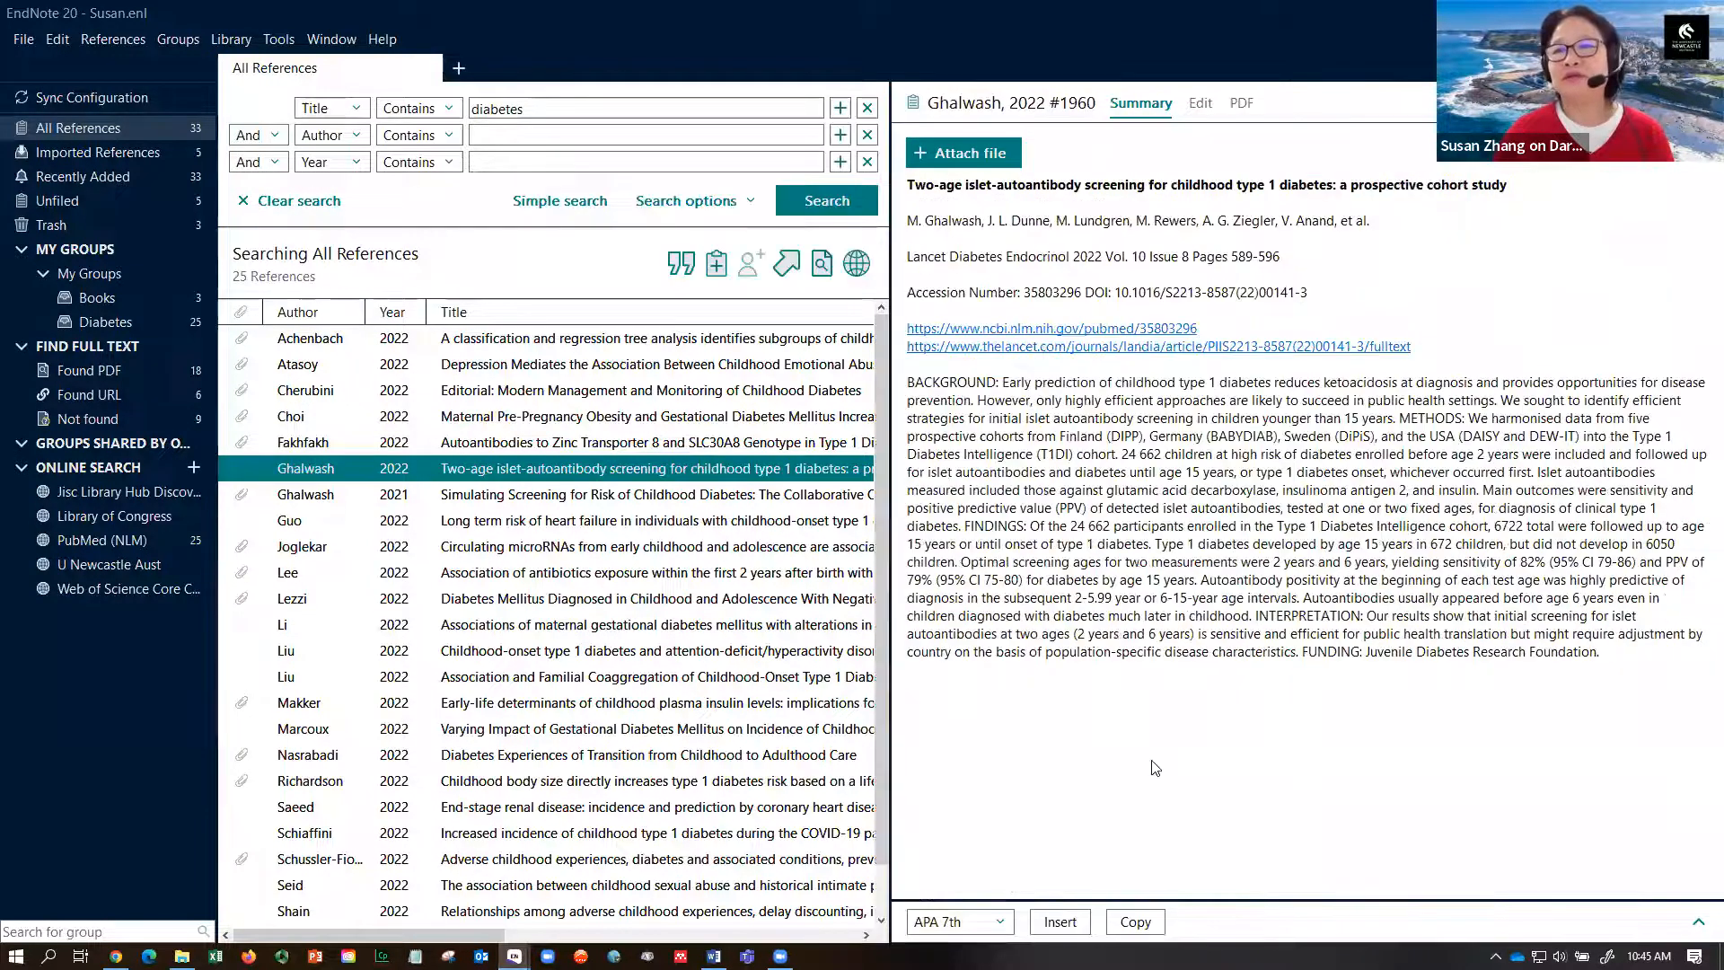
{"action": "left_click_drag", "start_coordinate": [1307, 899], "coordinate": [1304, 433]}
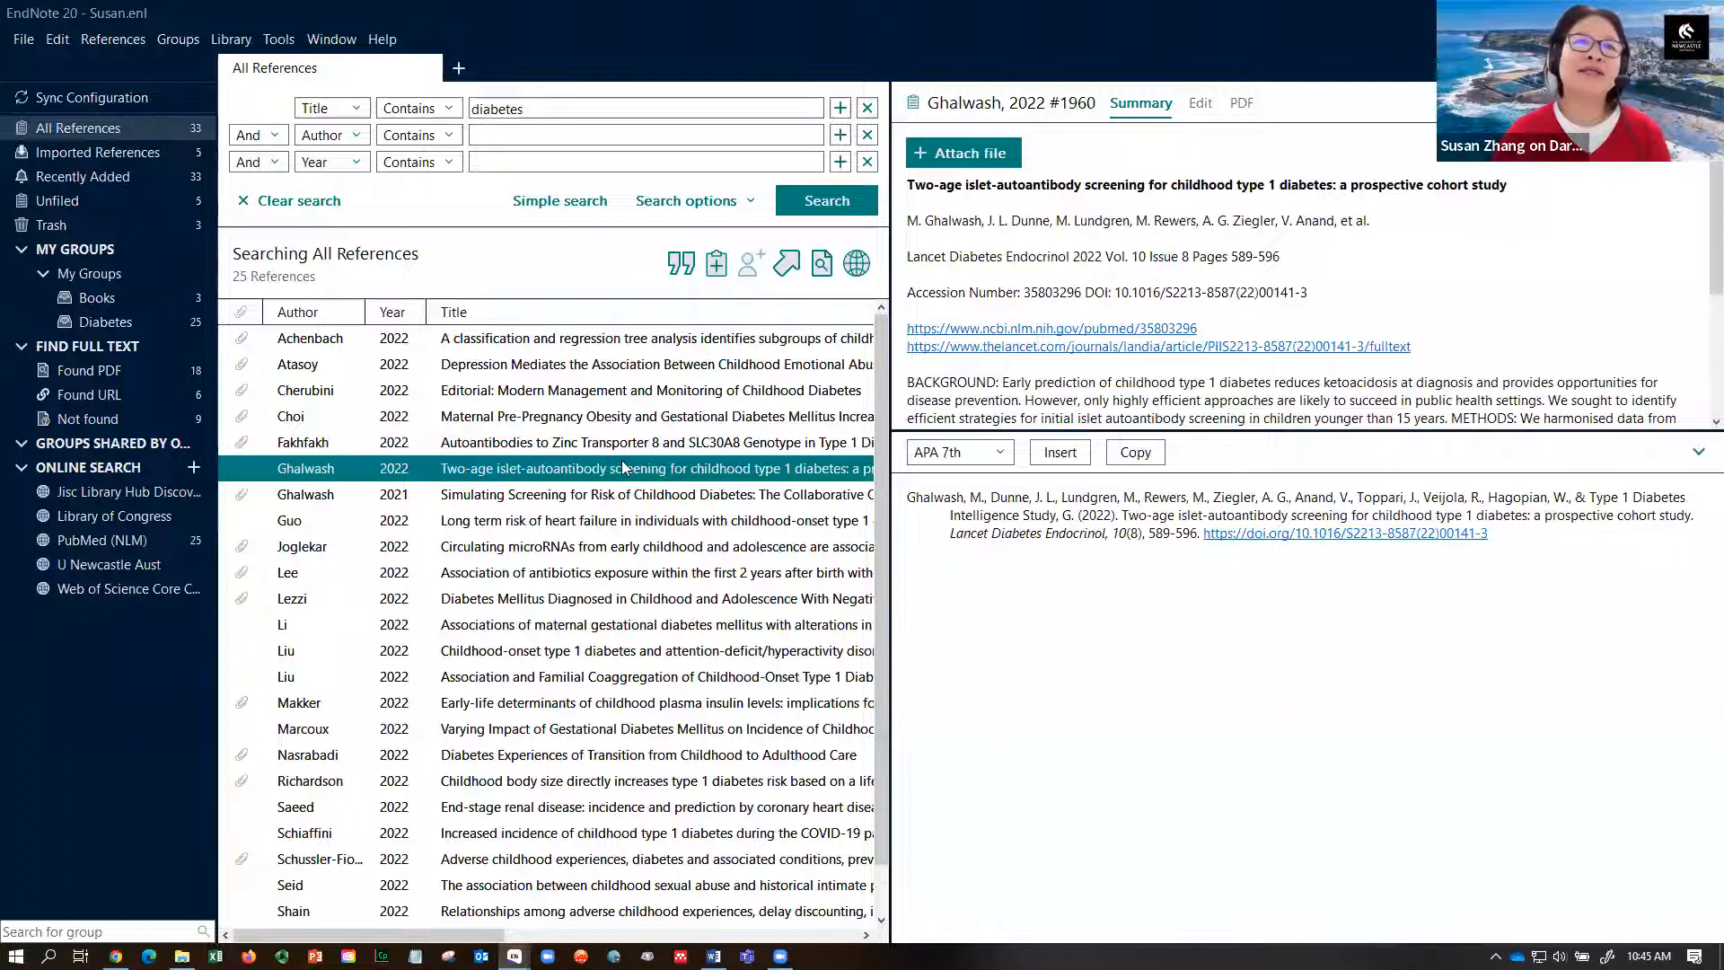
{"action": "left_click", "coordinate": [681, 266]}
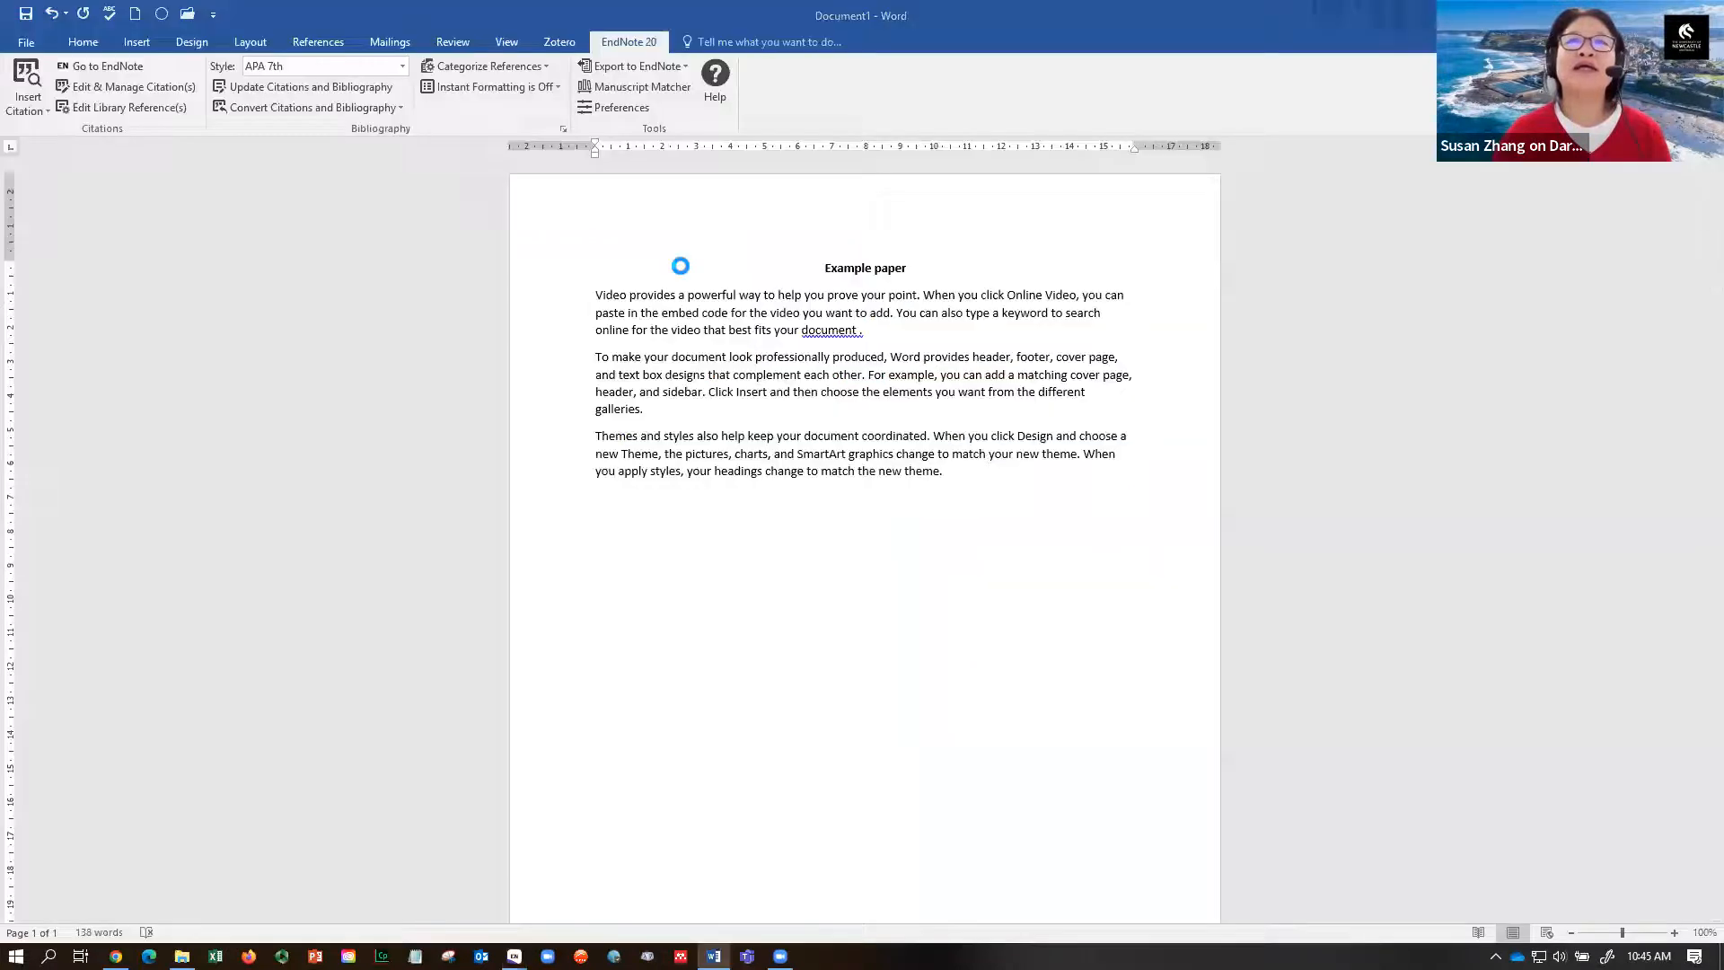
- Check the (Ghalwash et al., 2022) citation and References list, undo a stray edit, and return to EndNote
{"action": "left_click", "coordinate": [911, 331]}
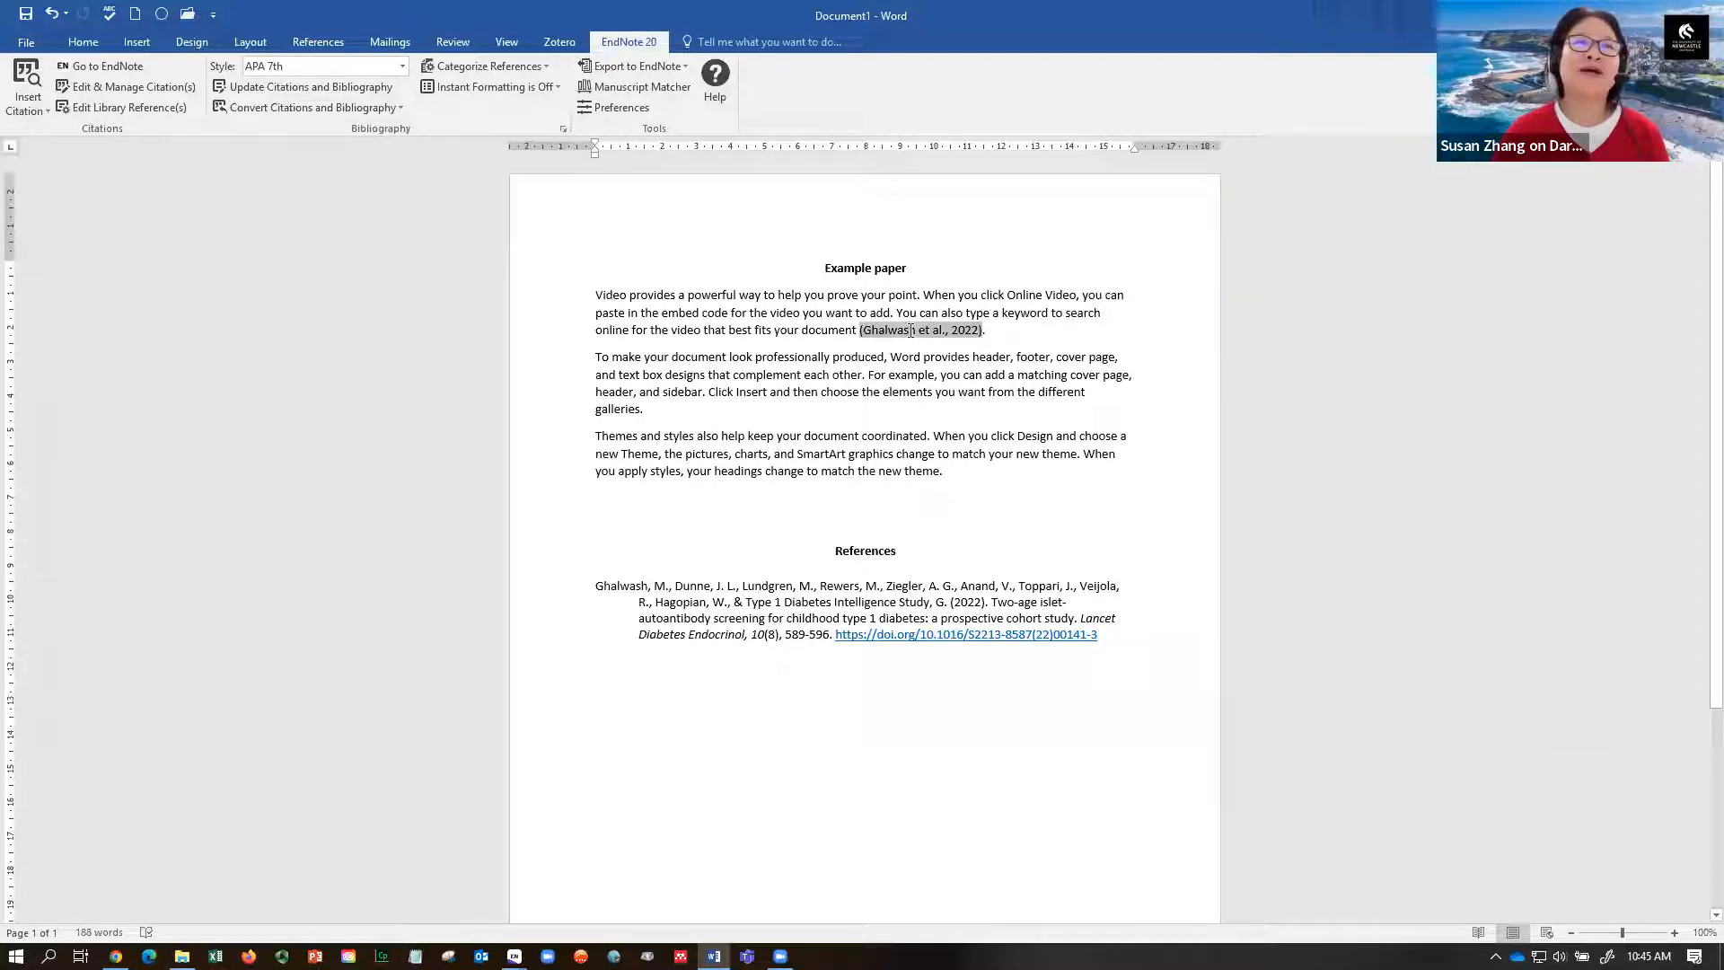
{"action": "double_click", "coordinate": [892, 548]}
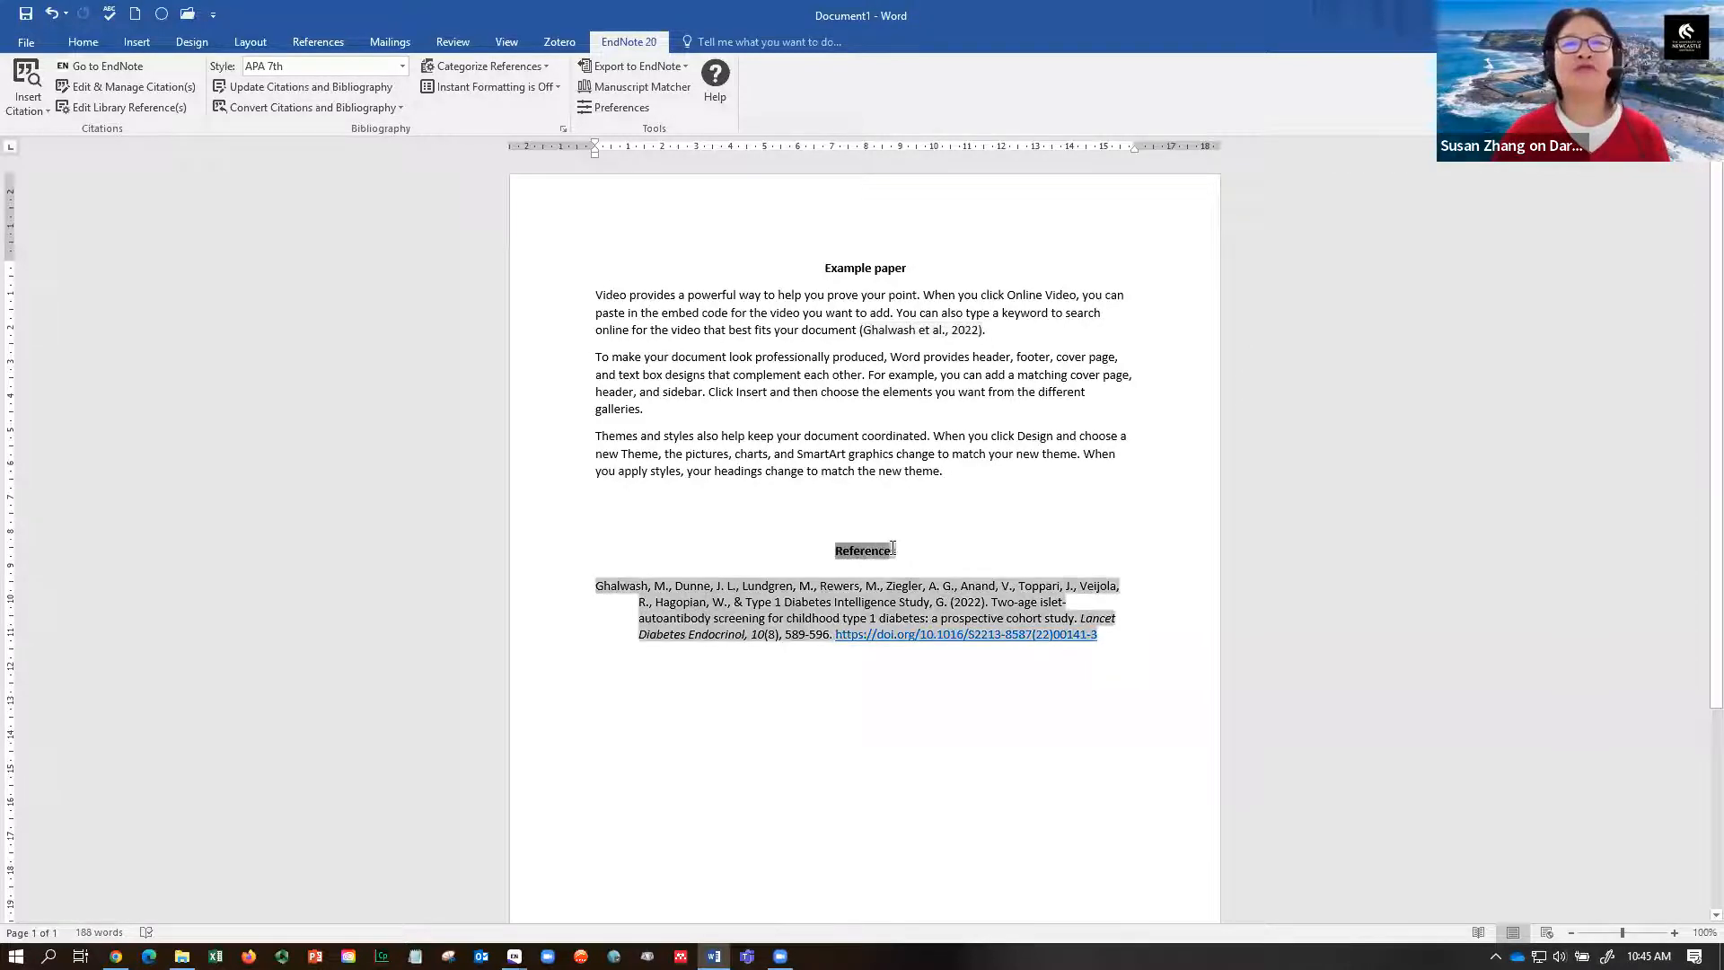
{"action": "left_click", "coordinate": [896, 384]}
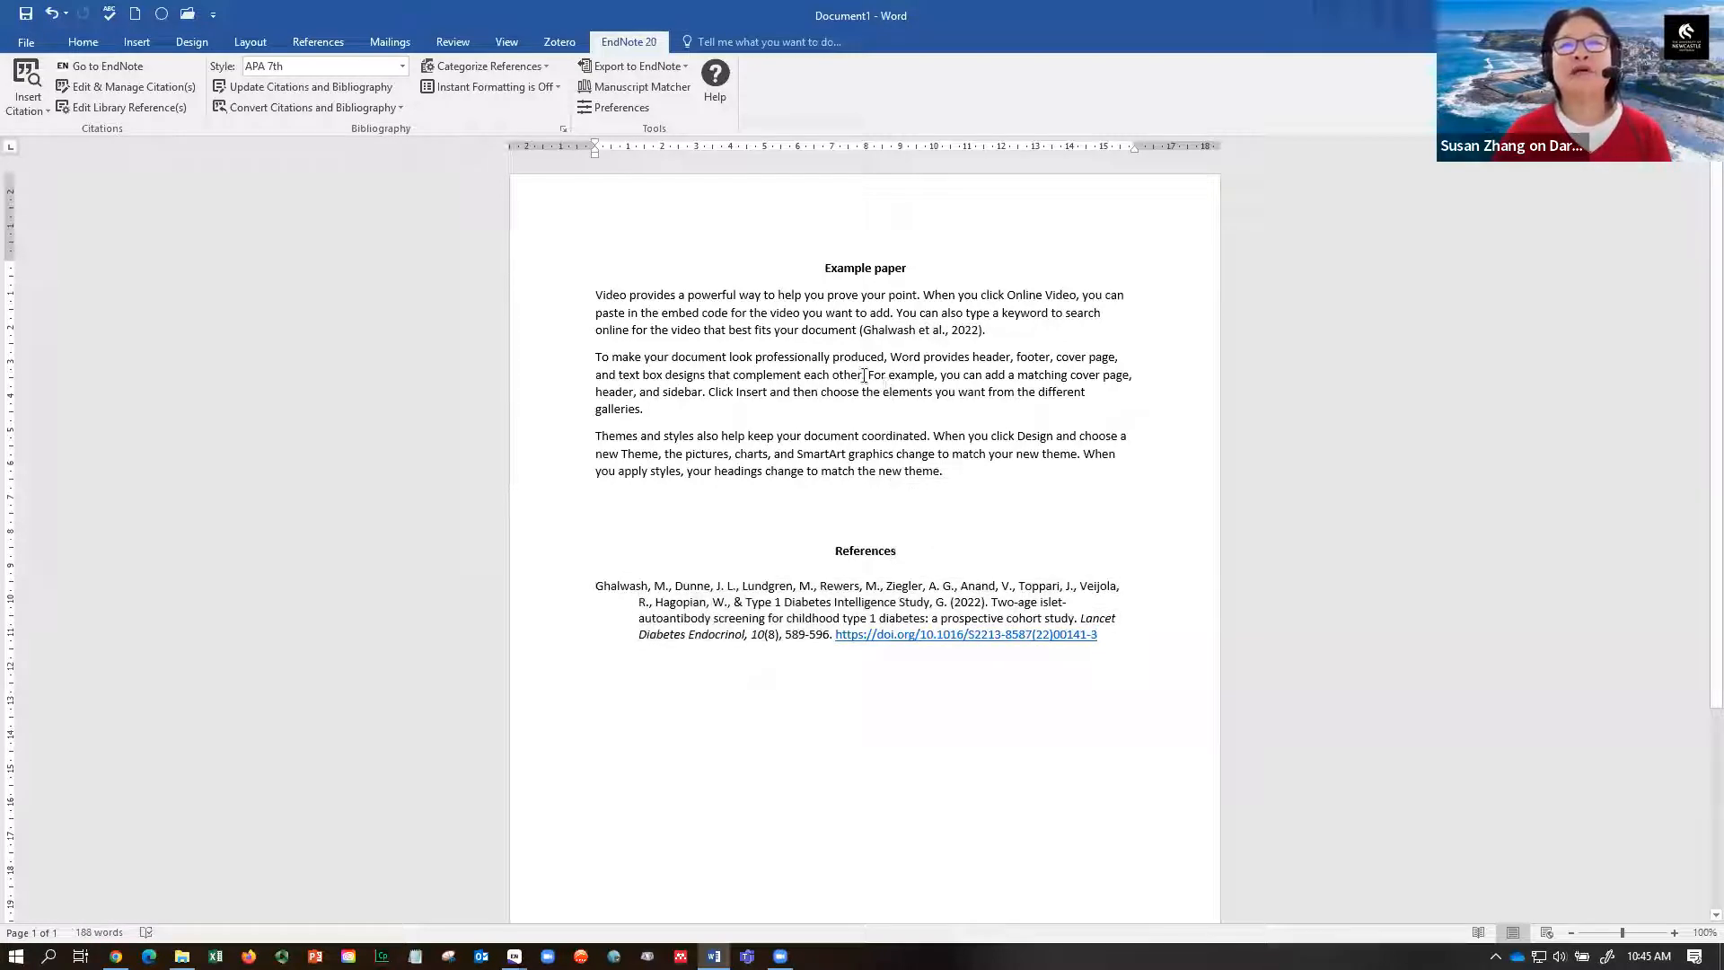
{"action": "key", "text": "ctrl+z"}
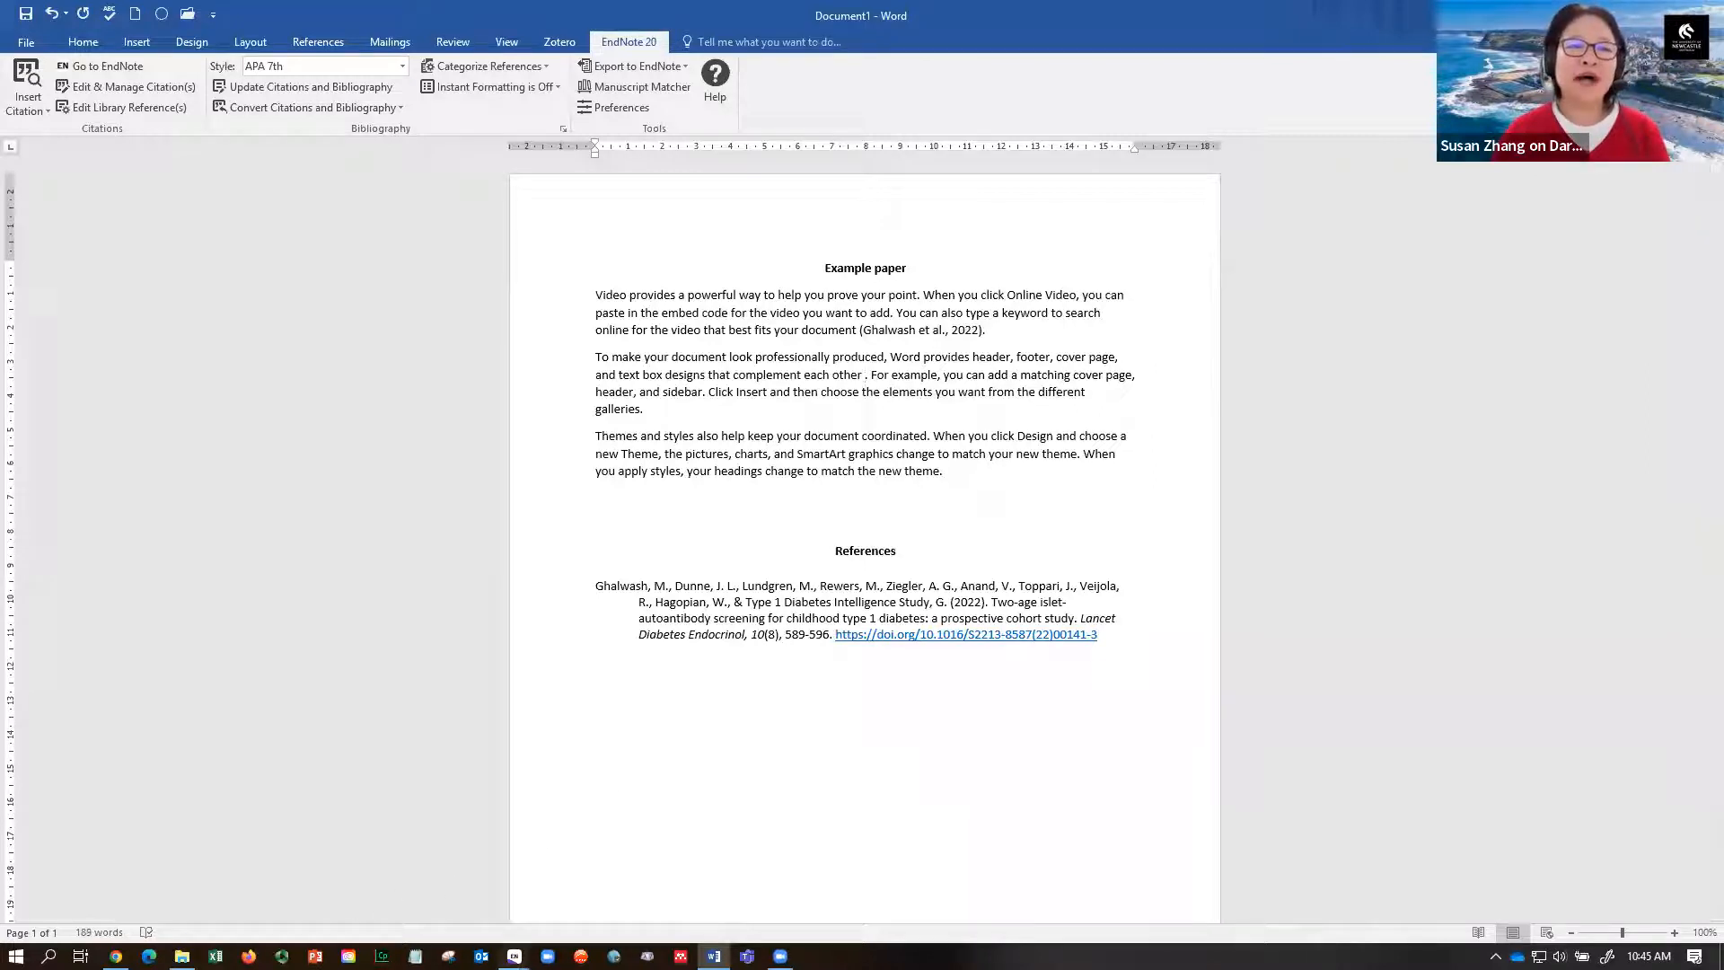
{"action": "mouse_move", "coordinate": [514, 955]}
{"action": "left_click", "coordinate": [457, 902]}
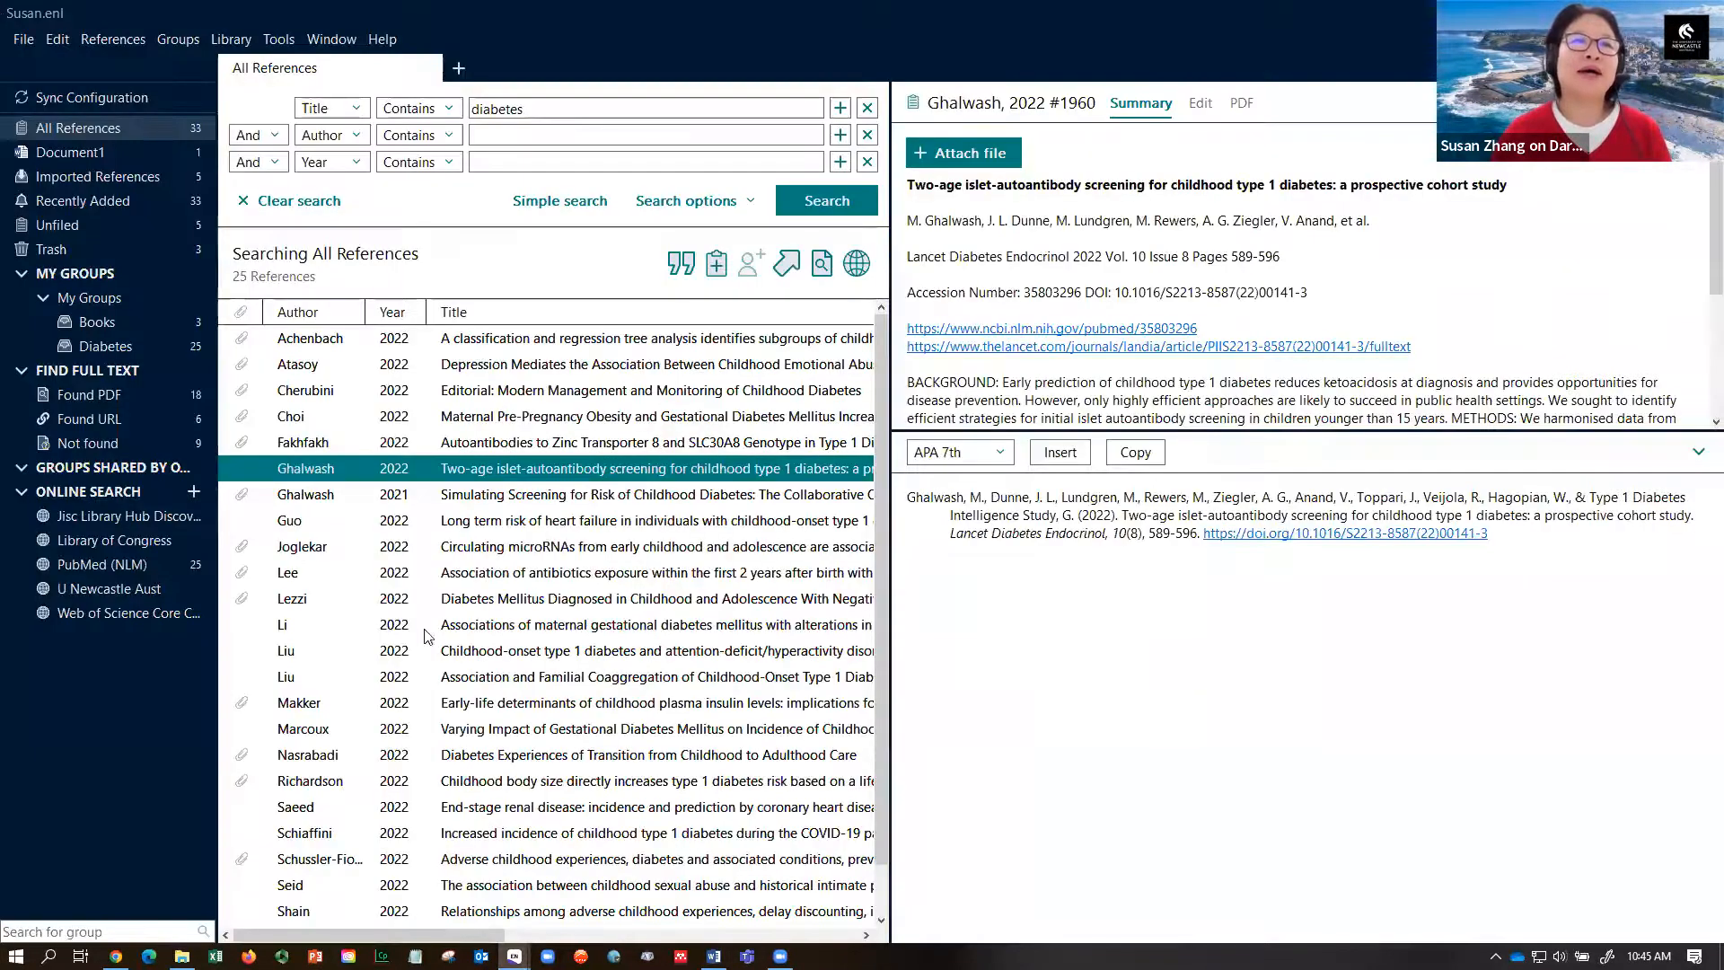
- Select the Guo 2022 and Lee 2022 references in EndNote and insert them as one citation
{"action": "left_click", "coordinate": [467, 524]}
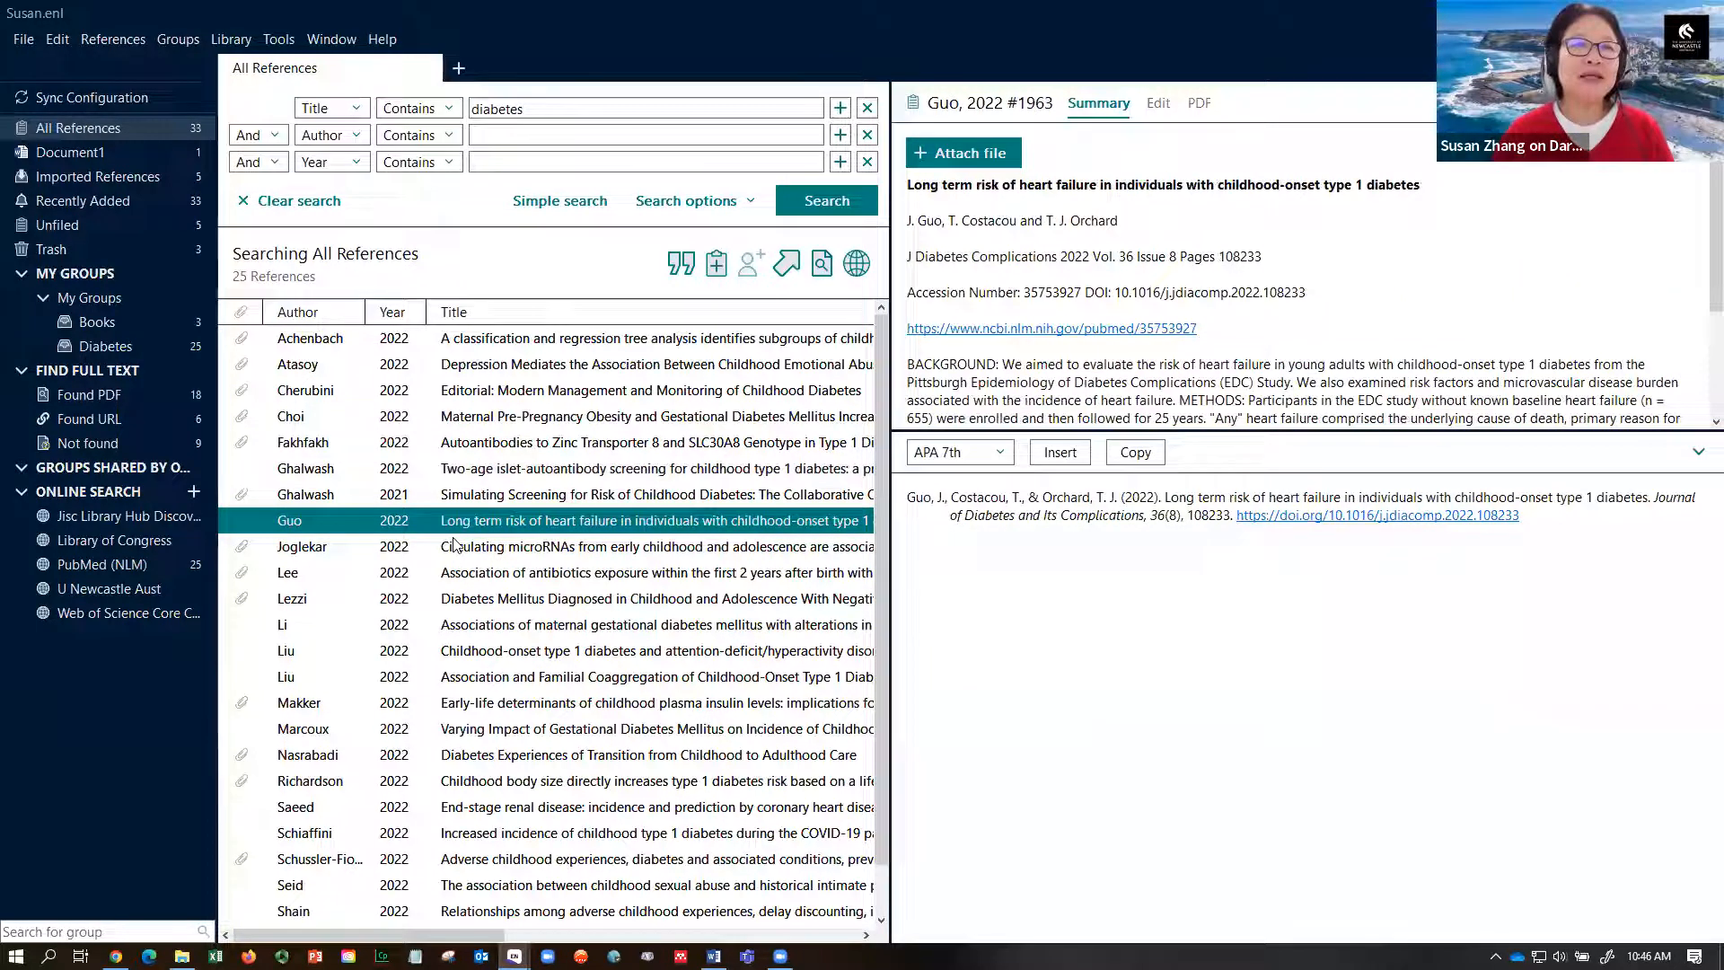
{"action": "left_click", "coordinate": [459, 577], "text": "ctrl"}
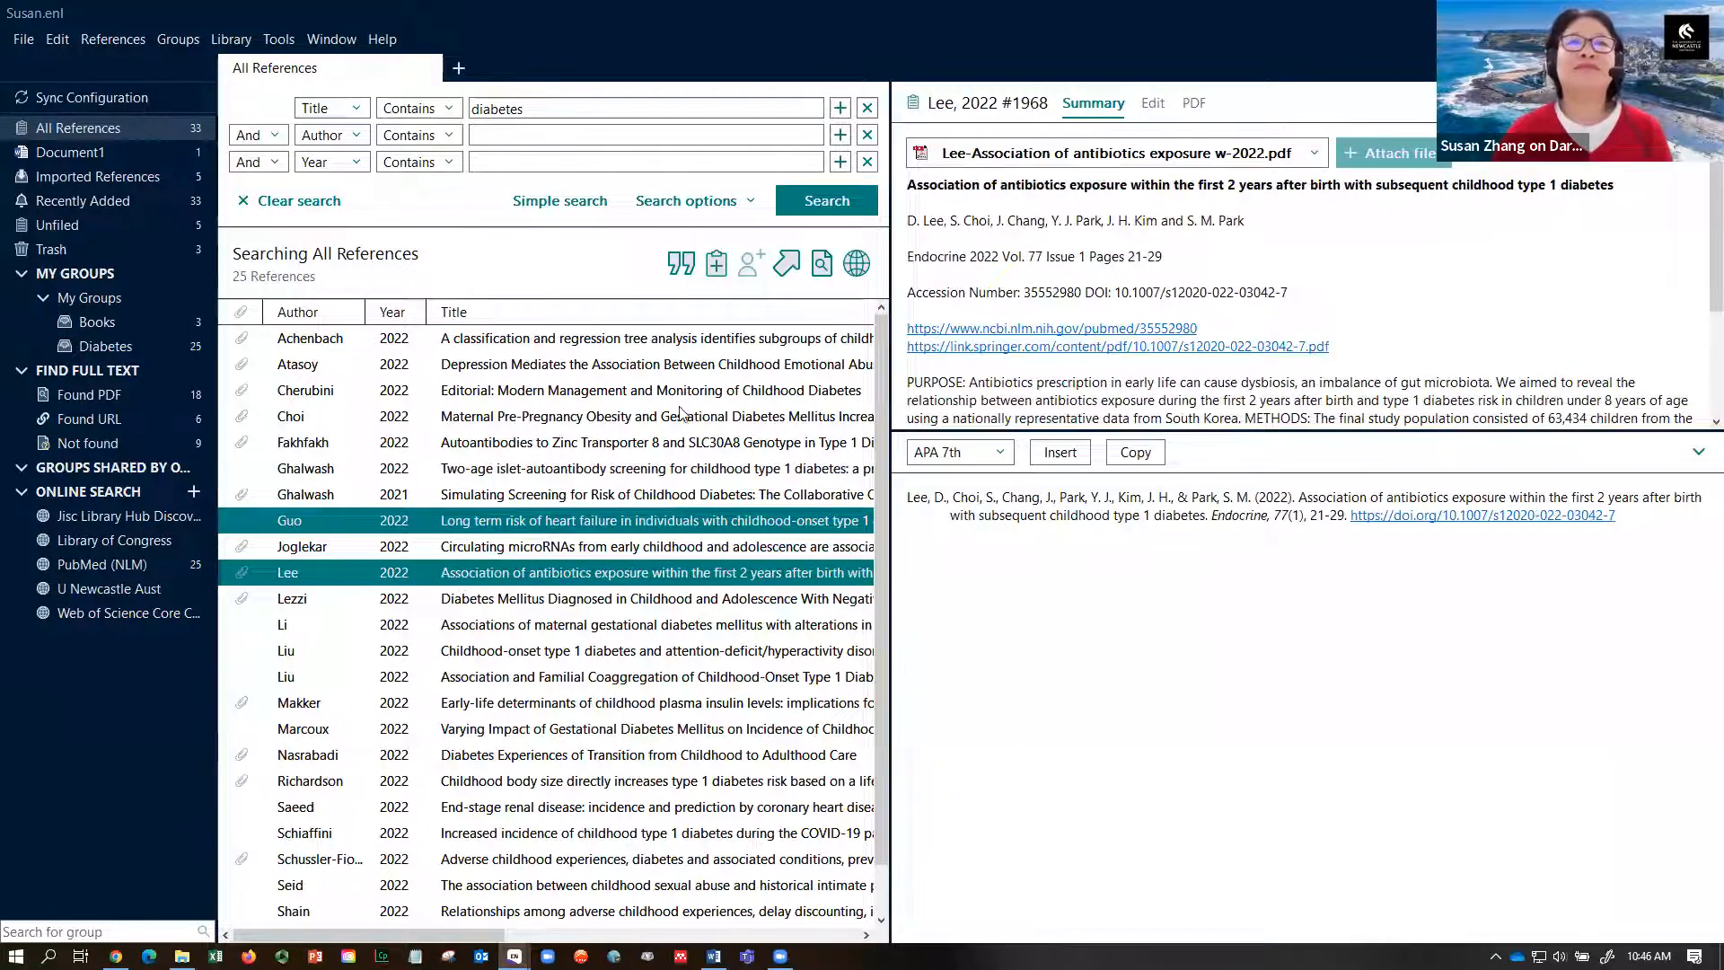
{"action": "left_click", "coordinate": [680, 262]}
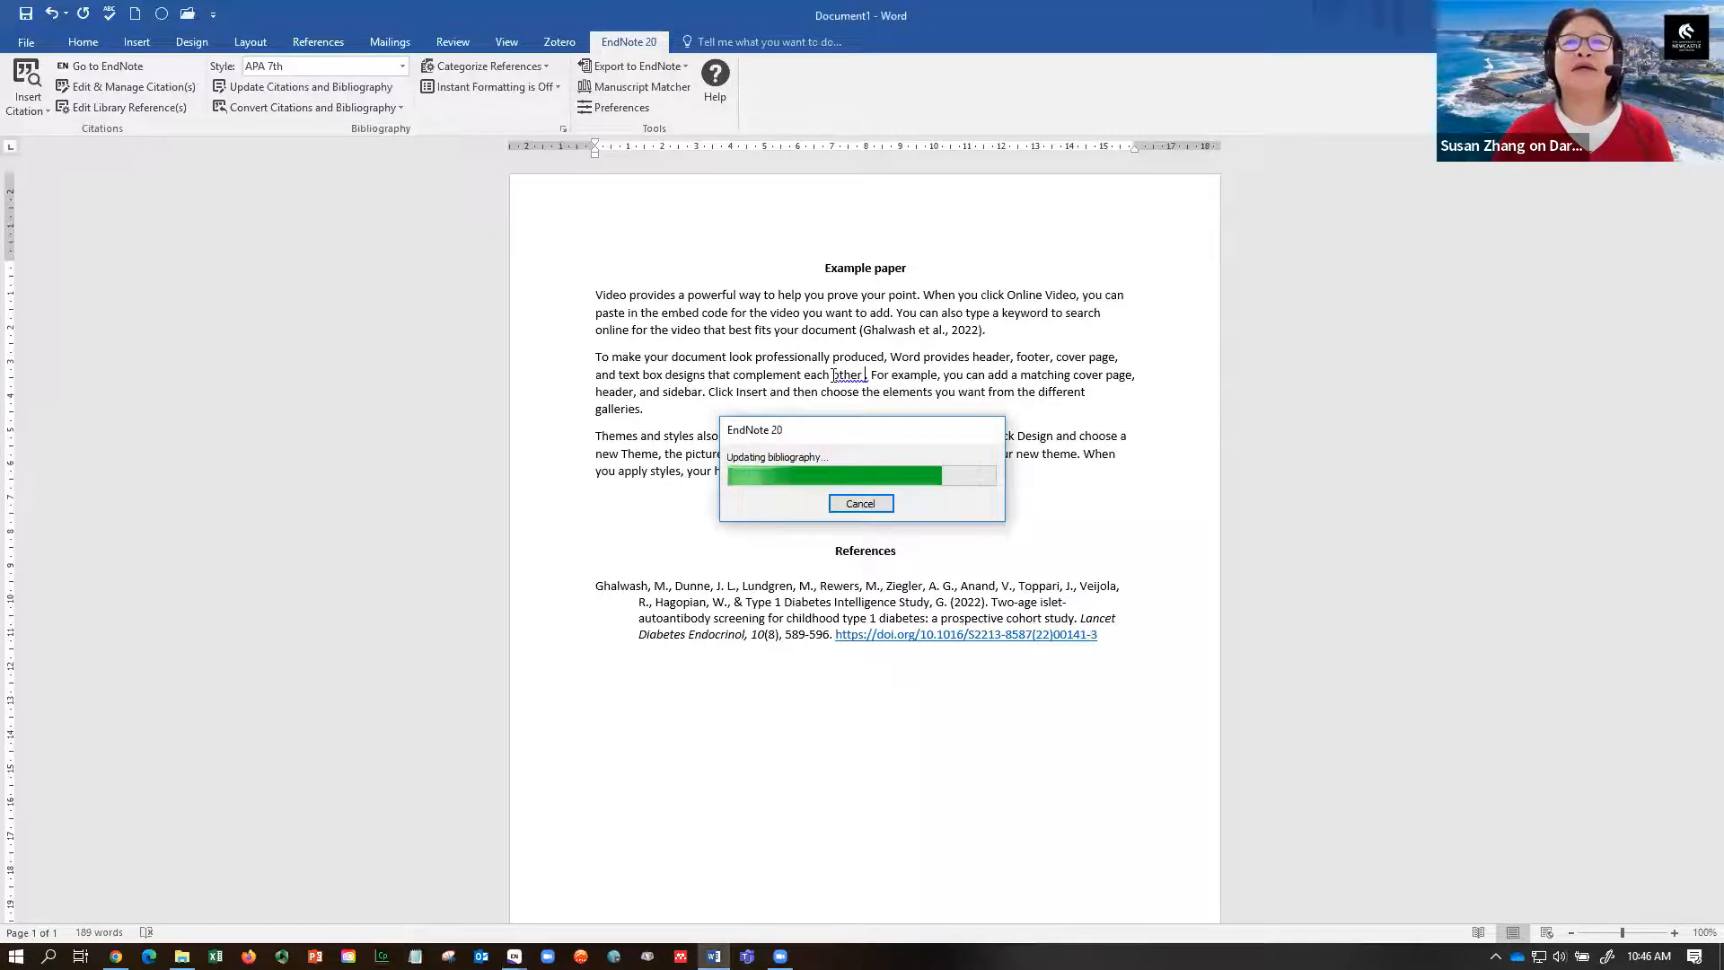
- Check the new (Guo et al., 2022; Lee et al., 2022) citation, then move to the Themes paragraph
{"action": "left_click", "coordinate": [913, 377]}
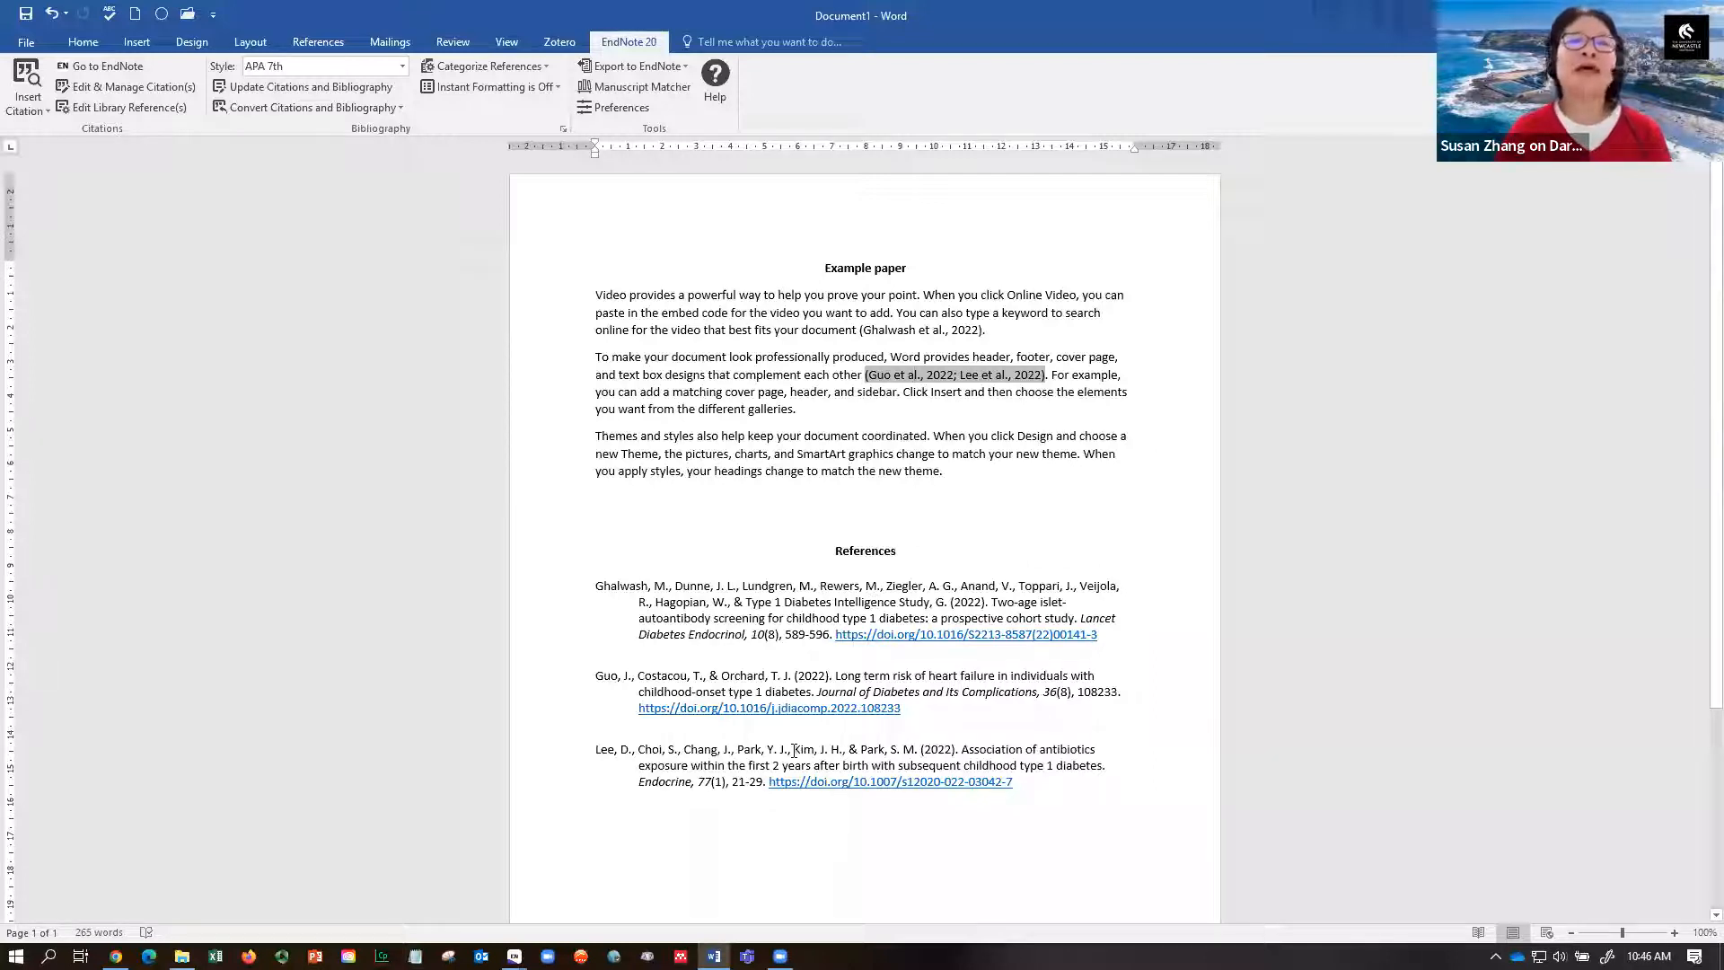
{"action": "left_click", "coordinate": [595, 434]}
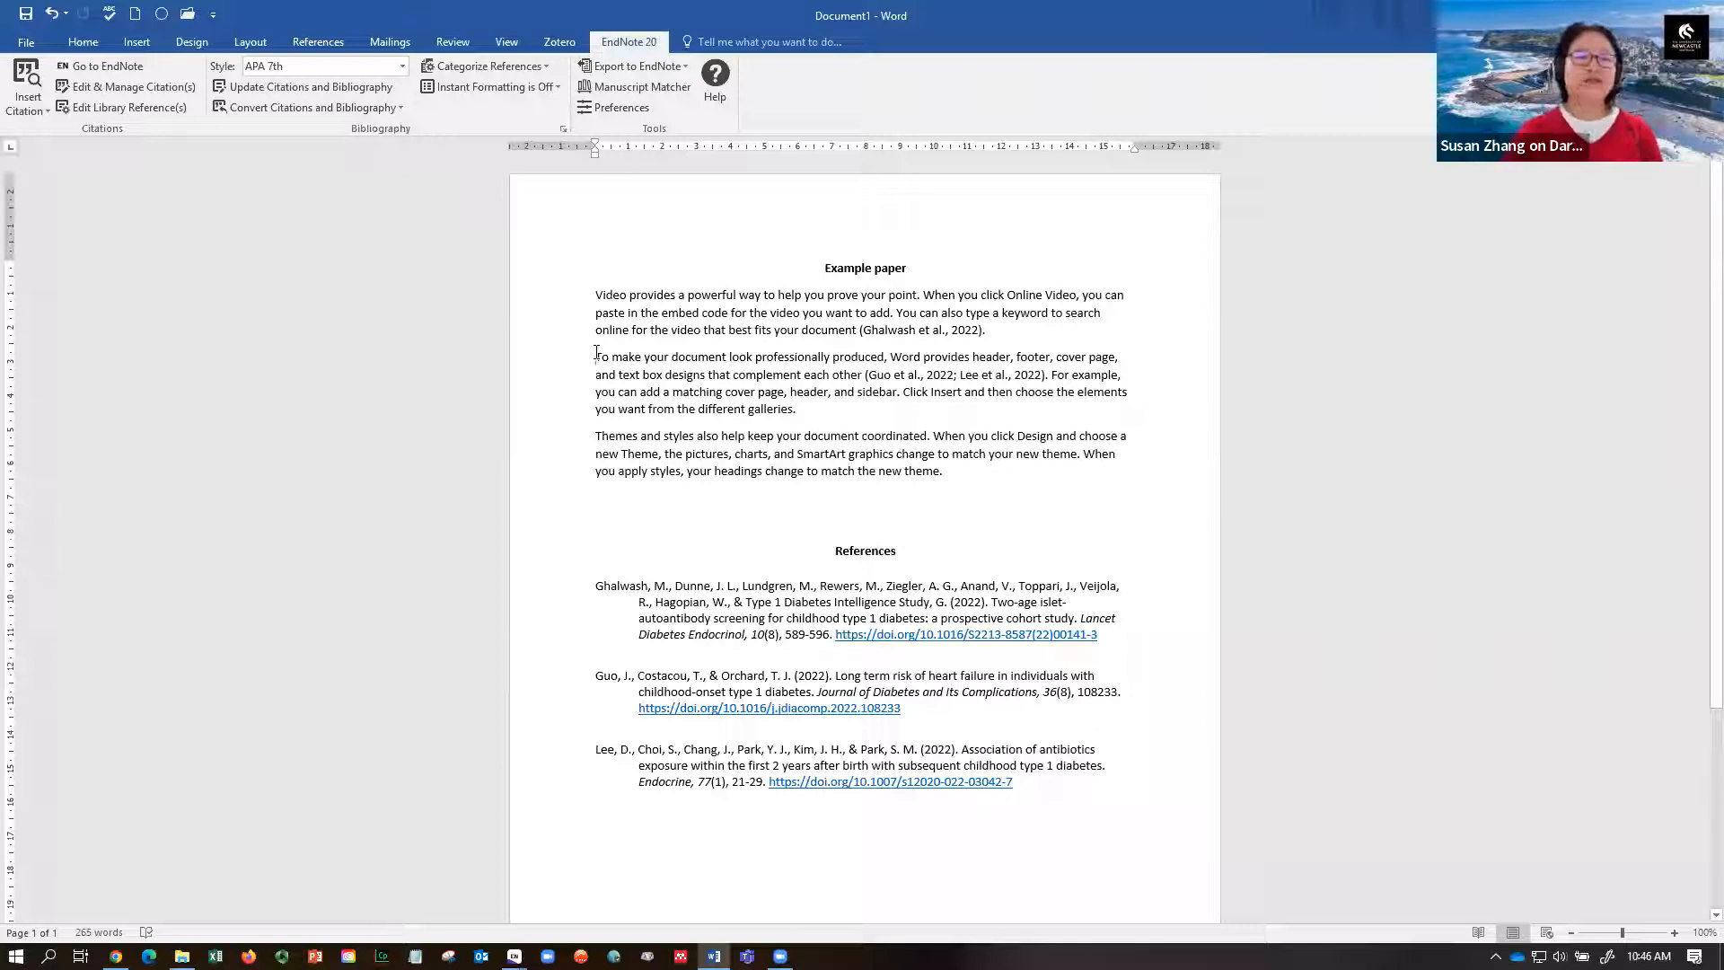
- From the EndNote library, insert the Atasoy 2022 citation at the start of the second paragraph
{"action": "mouse_move", "coordinate": [514, 955]}
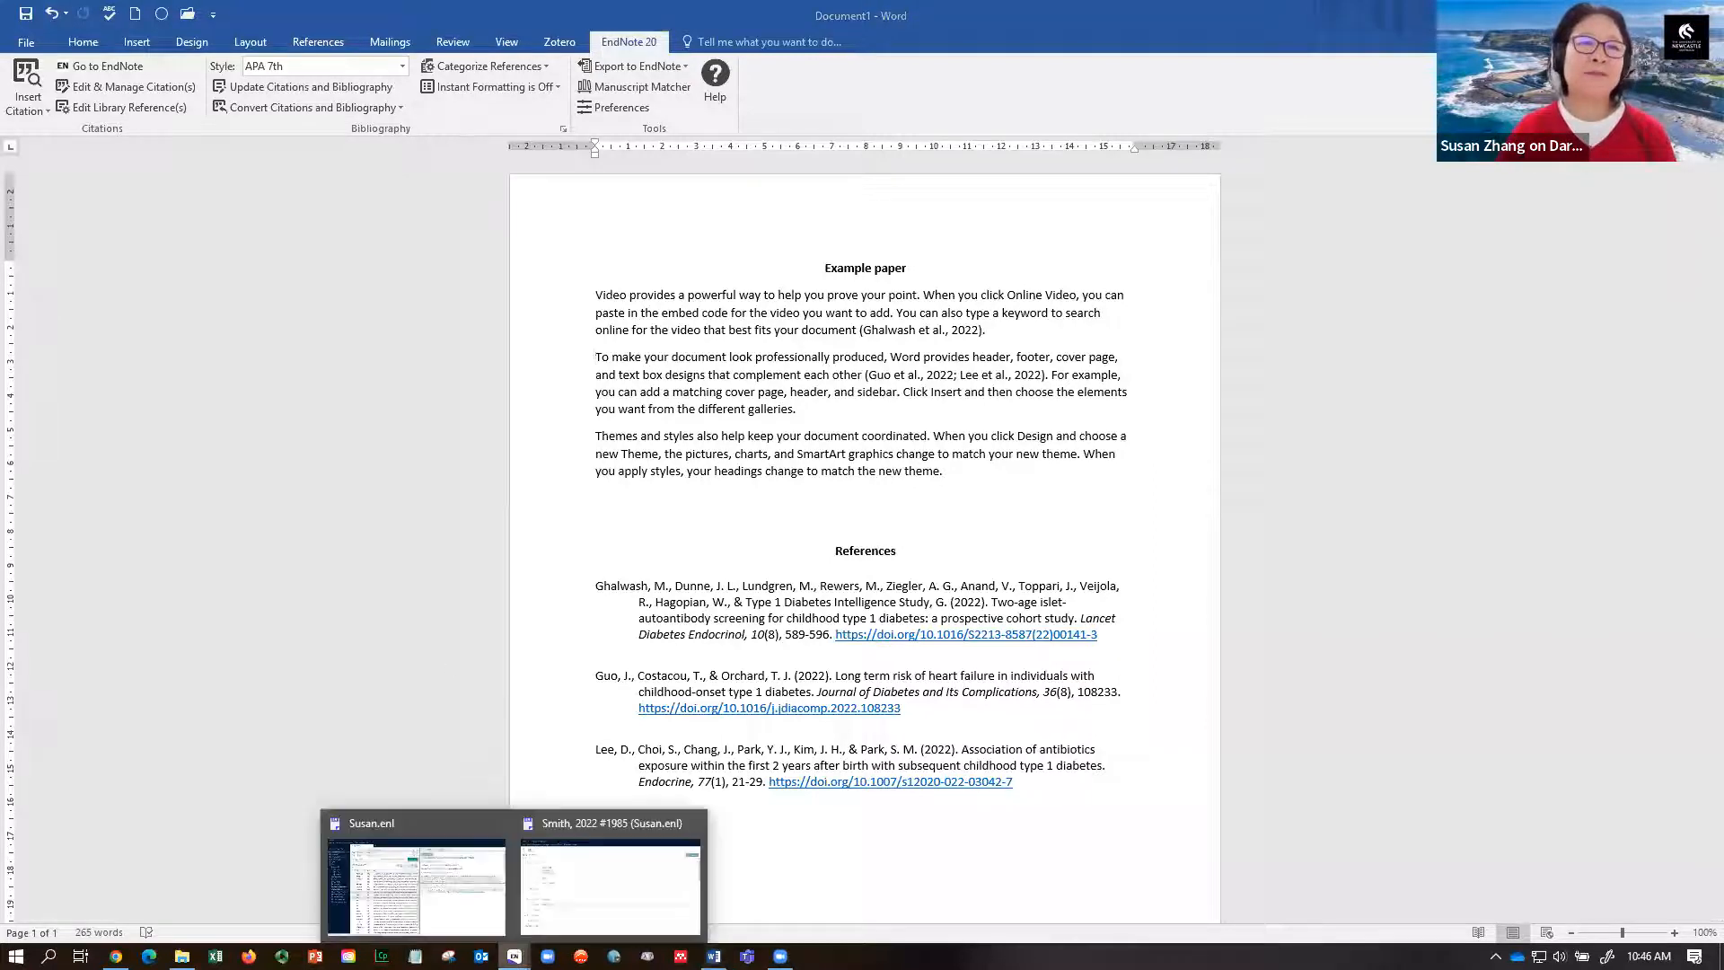
{"action": "left_click", "coordinate": [415, 885]}
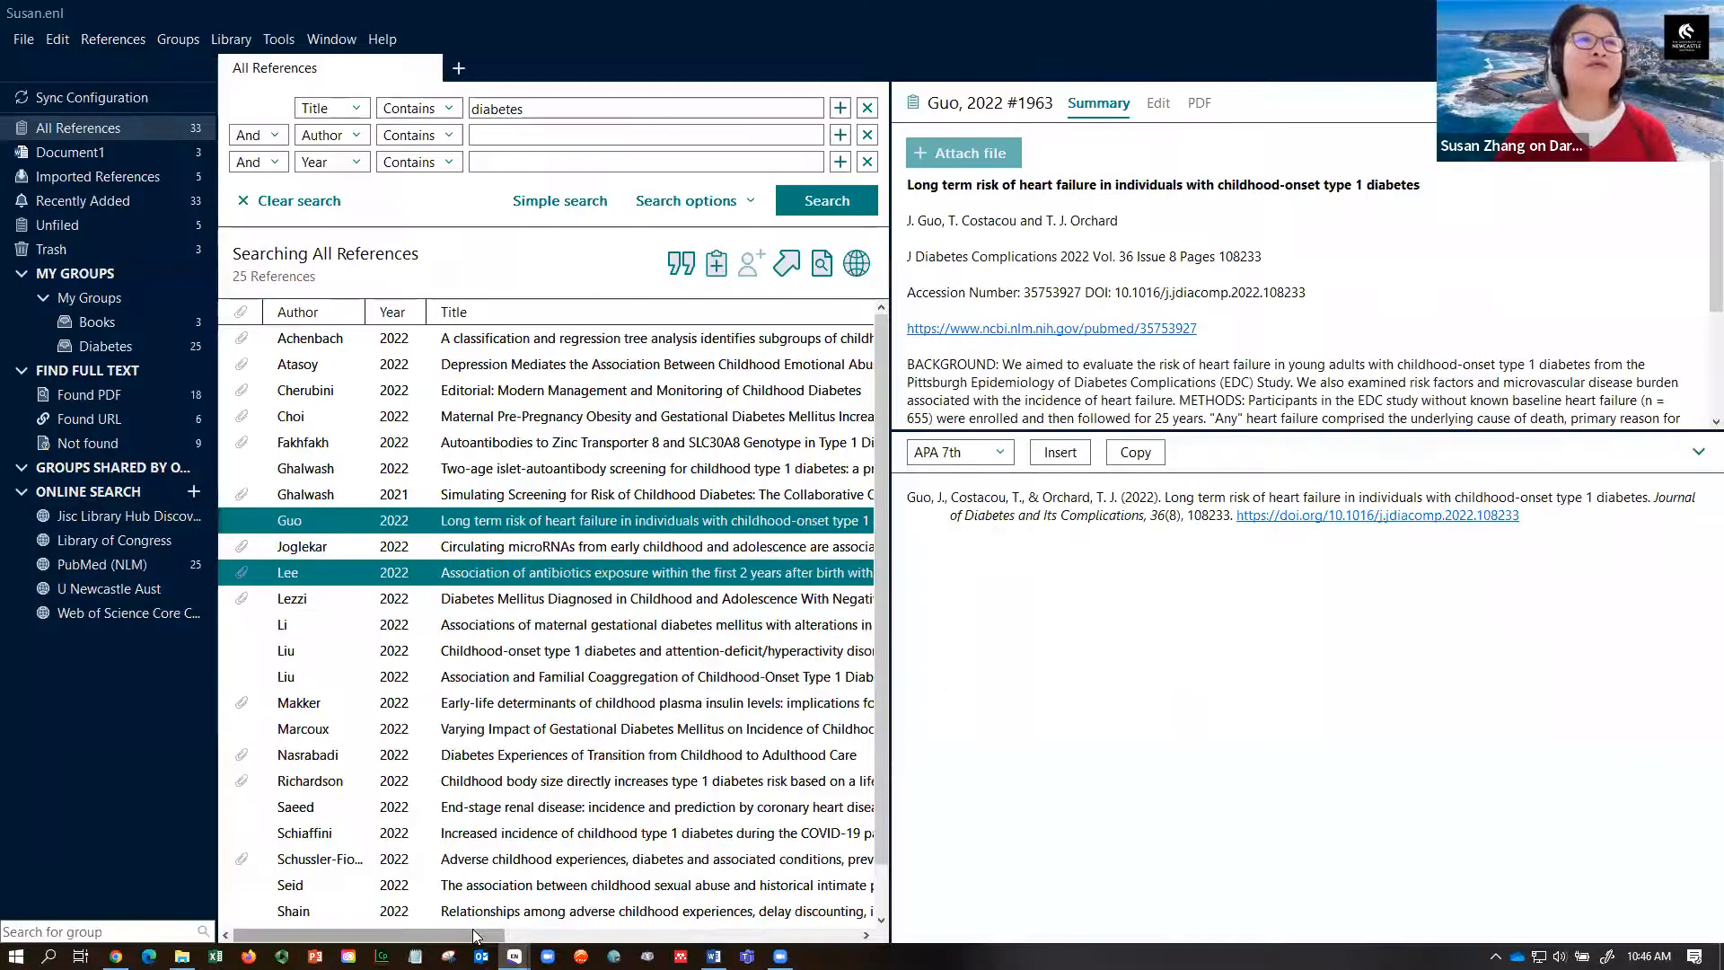
{"action": "left_click", "coordinate": [438, 370]}
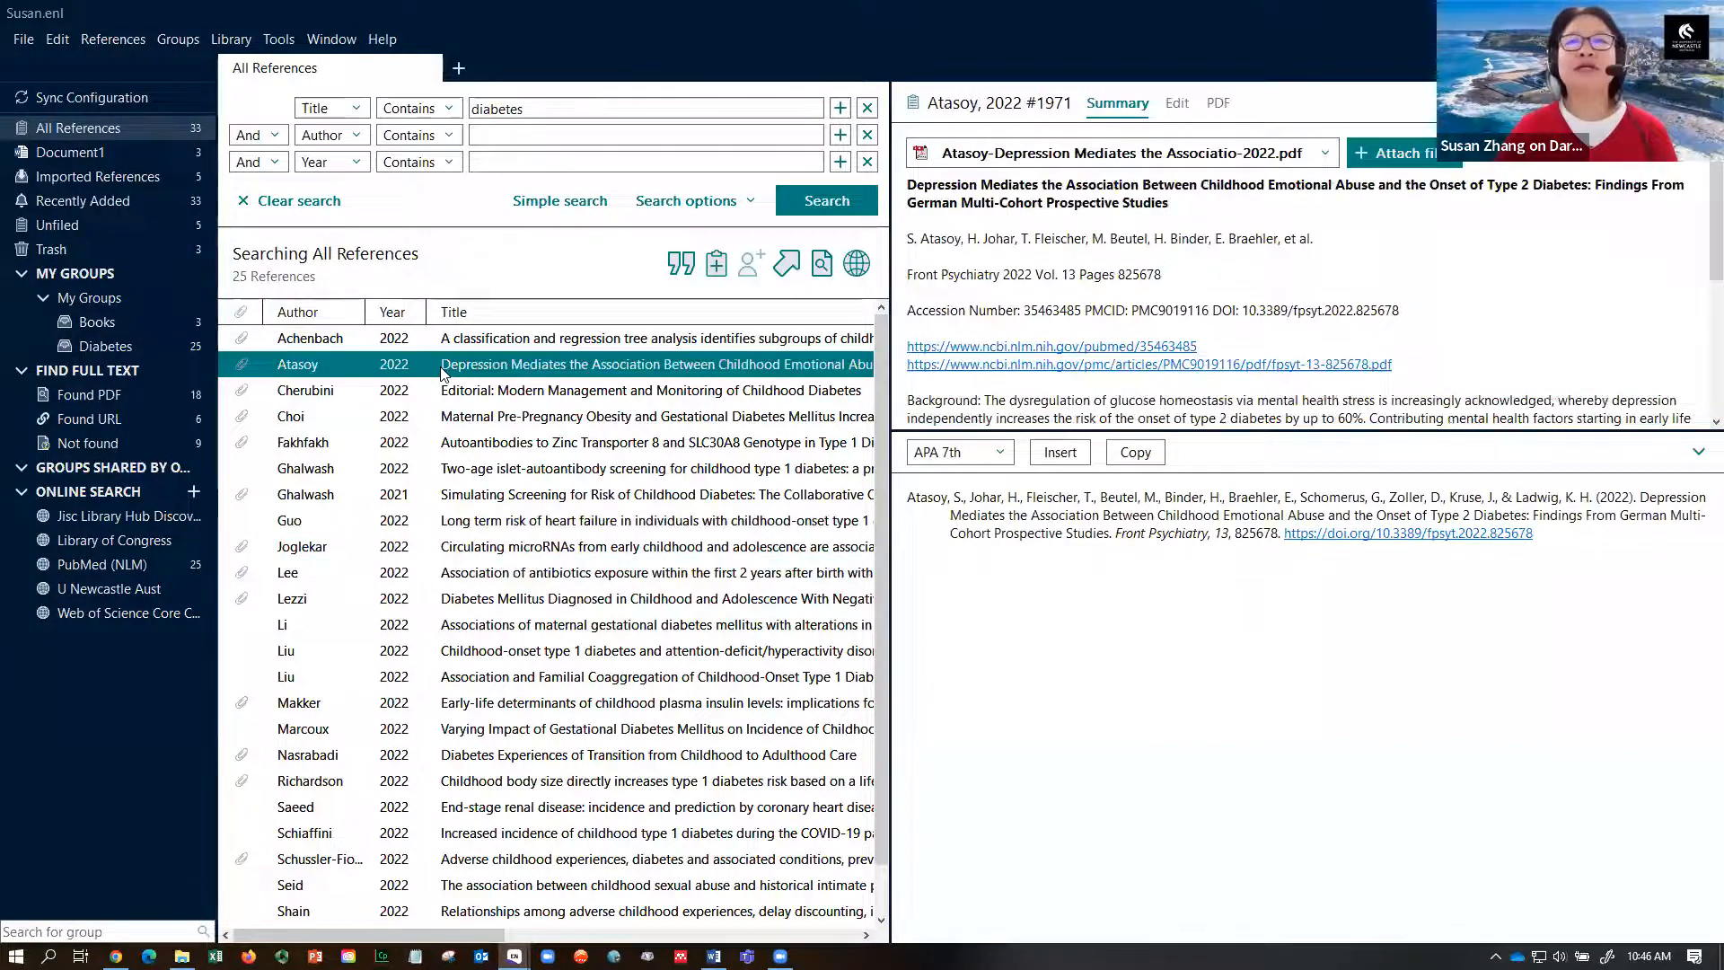
{"action": "left_click", "coordinate": [682, 260]}
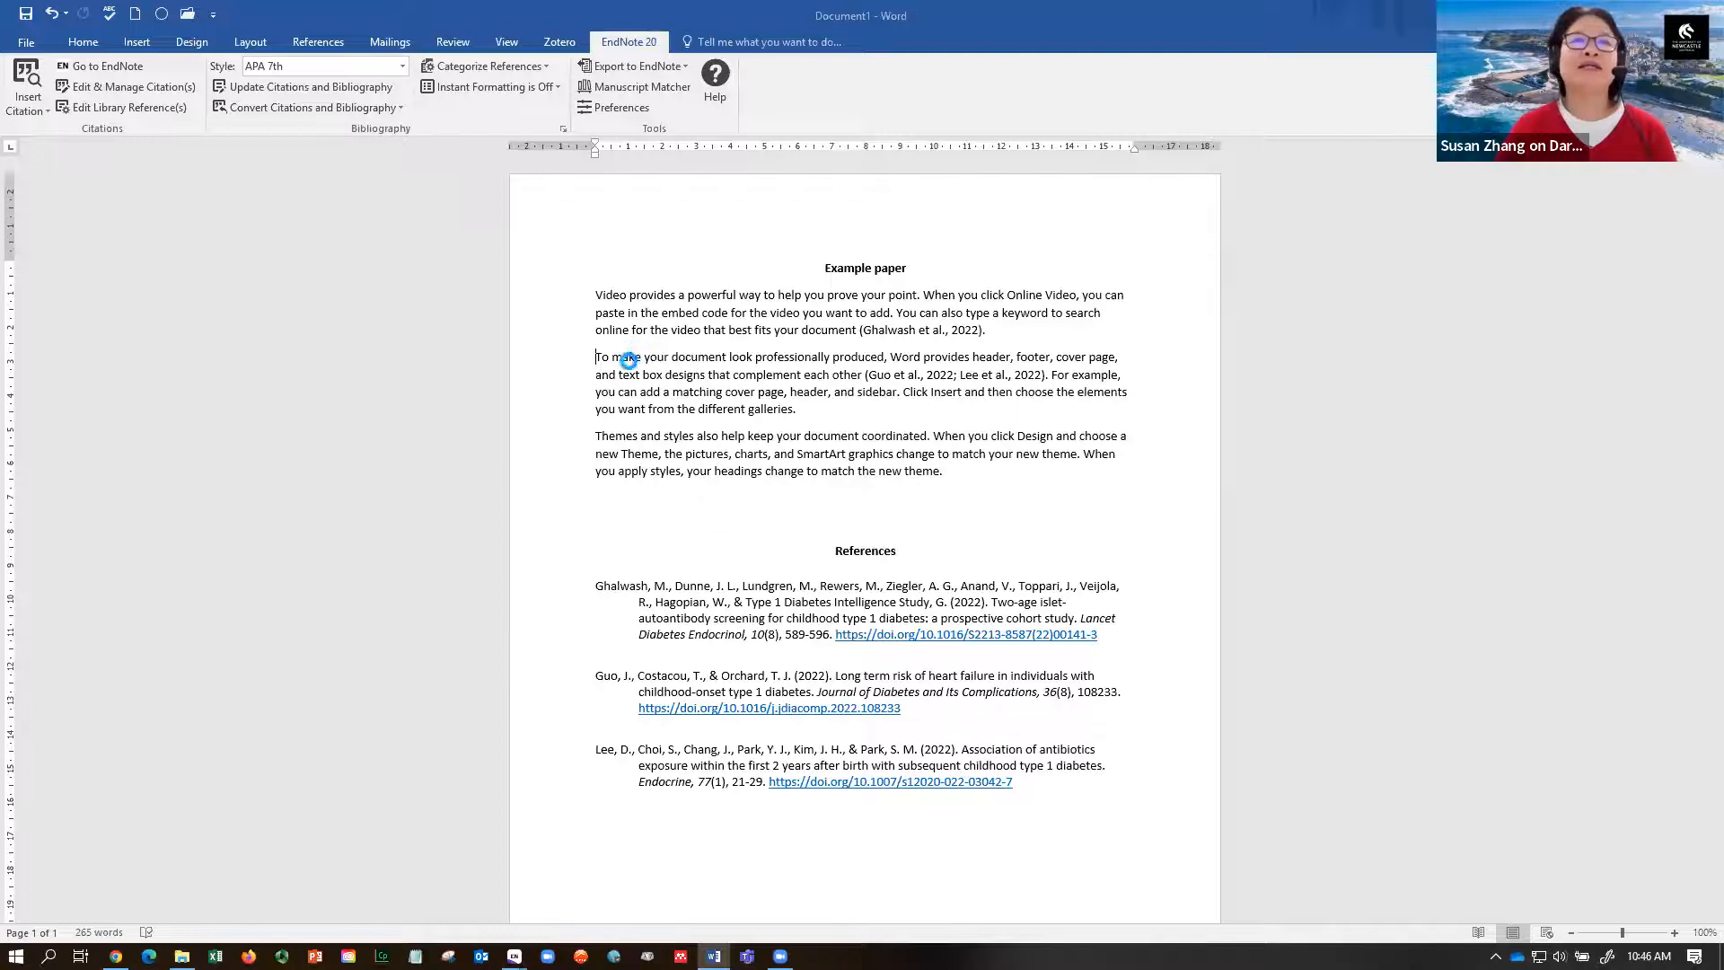
{"action": "left_click", "coordinate": [639, 357]}
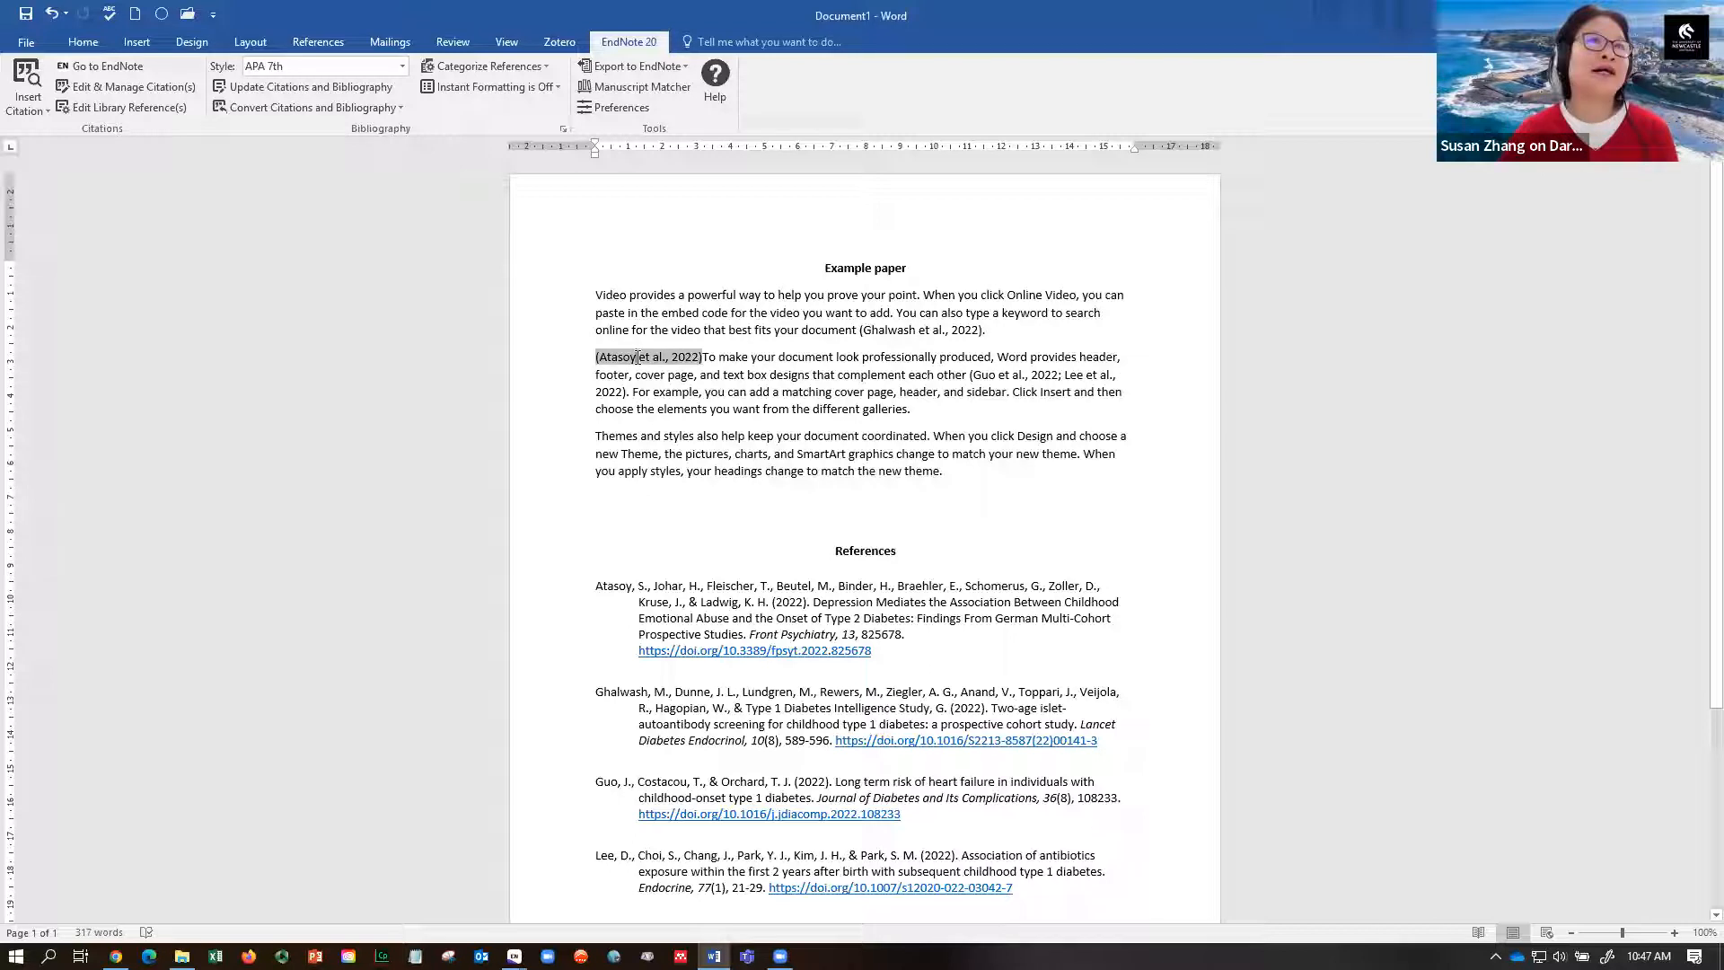
- Set the Atasoy citation to display as Author (Year) in Edit & Manage Citation(s)
{"action": "left_click", "coordinate": [122, 87]}
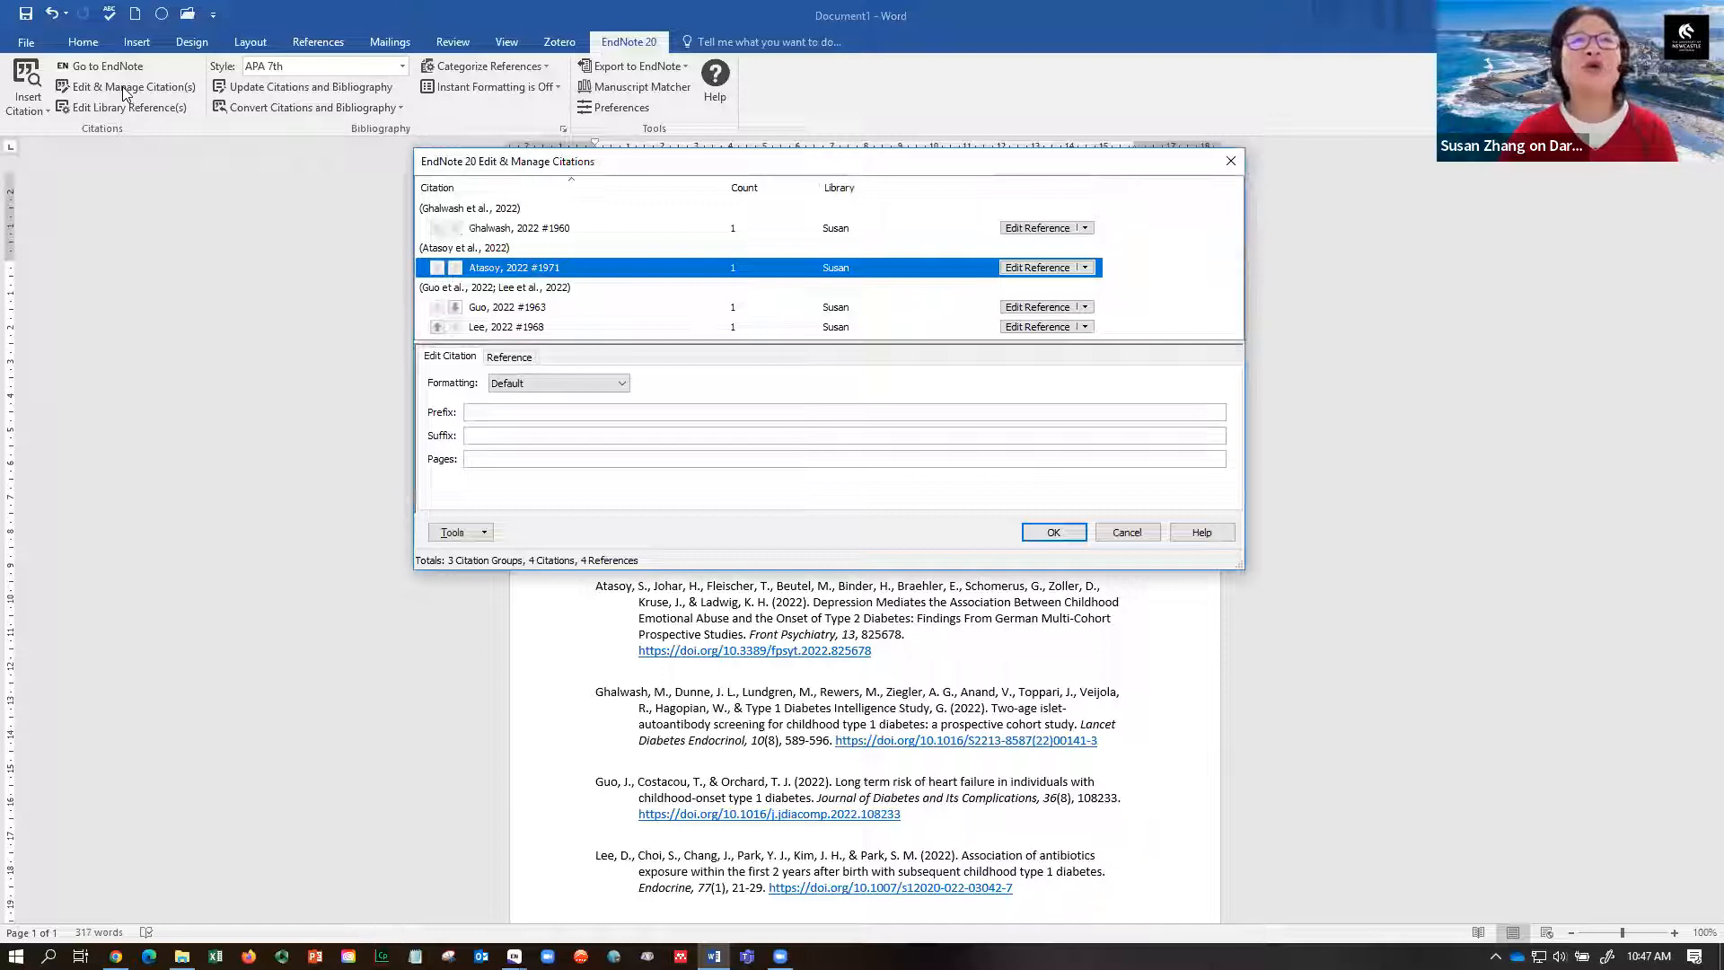
{"action": "left_click", "coordinate": [624, 385]}
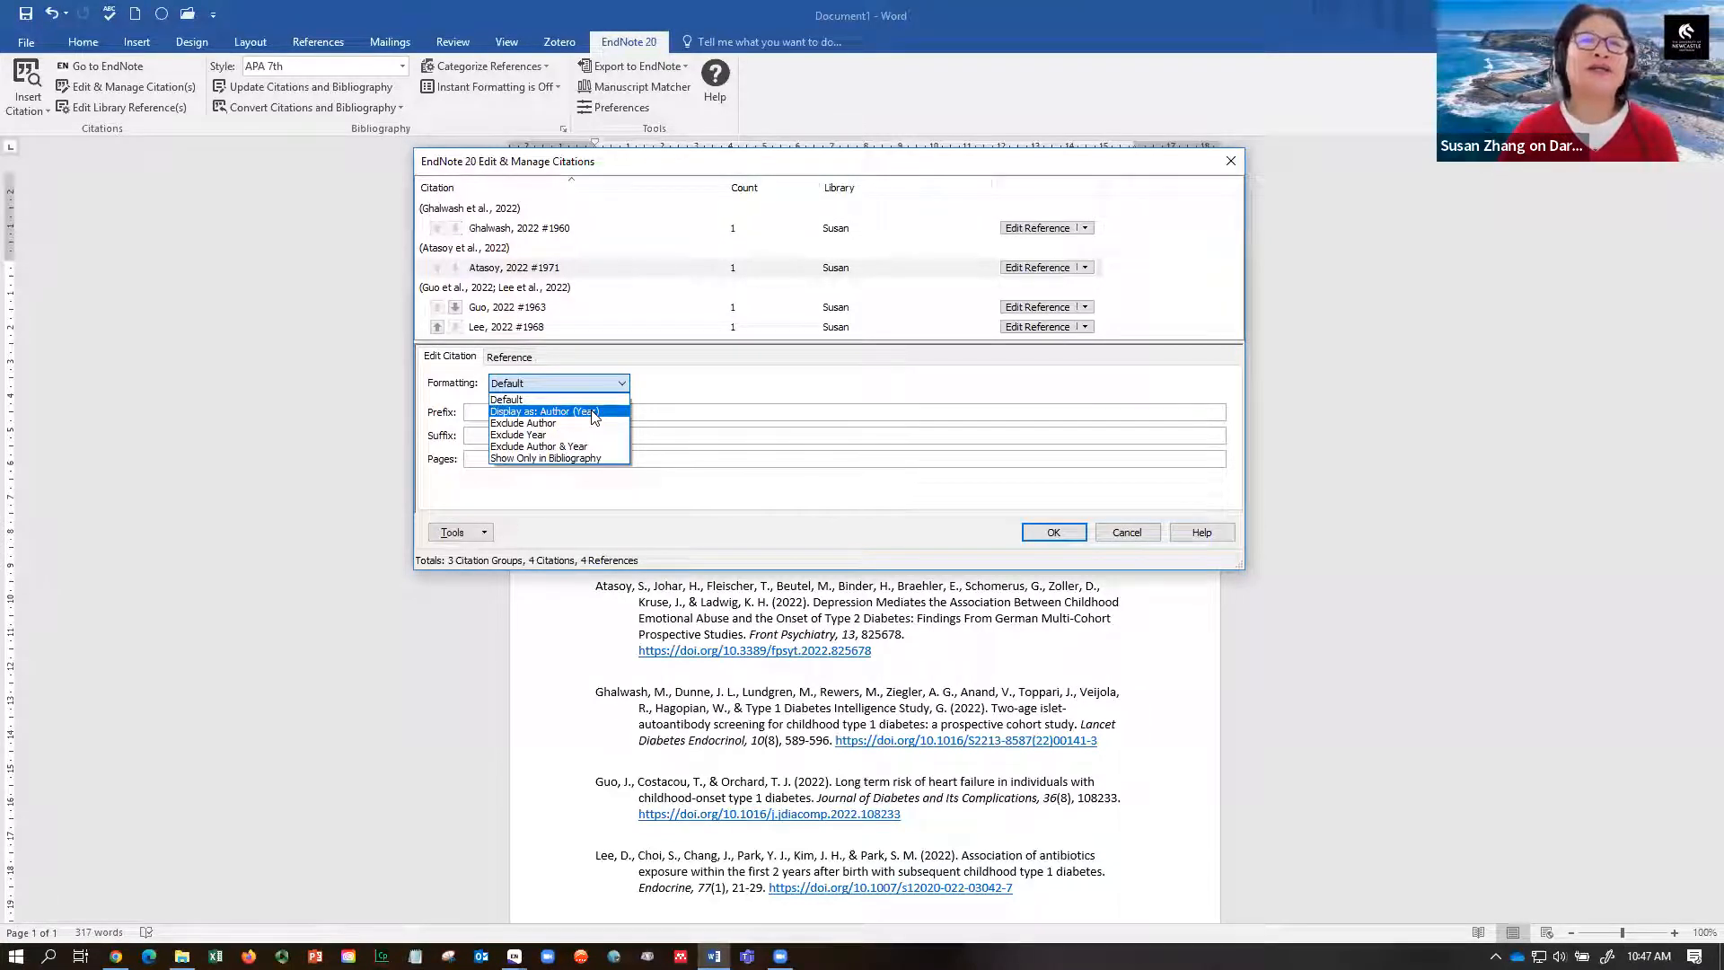
{"action": "left_click", "coordinate": [592, 413]}
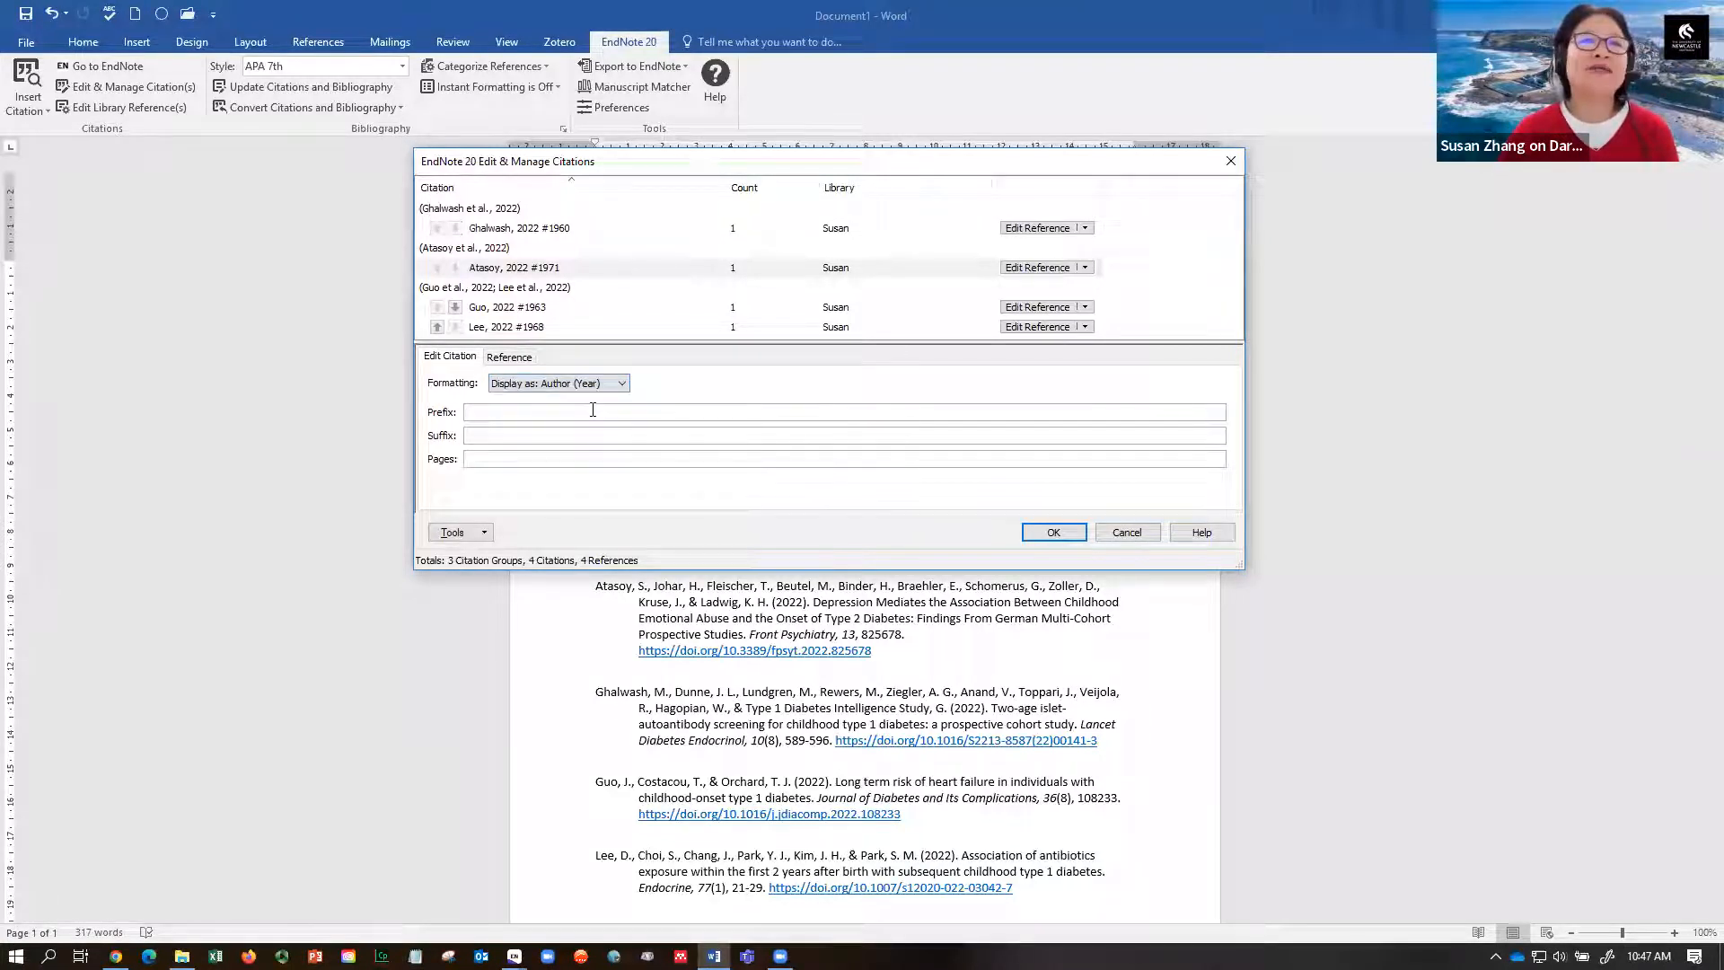
{"action": "left_click", "coordinate": [1053, 531]}
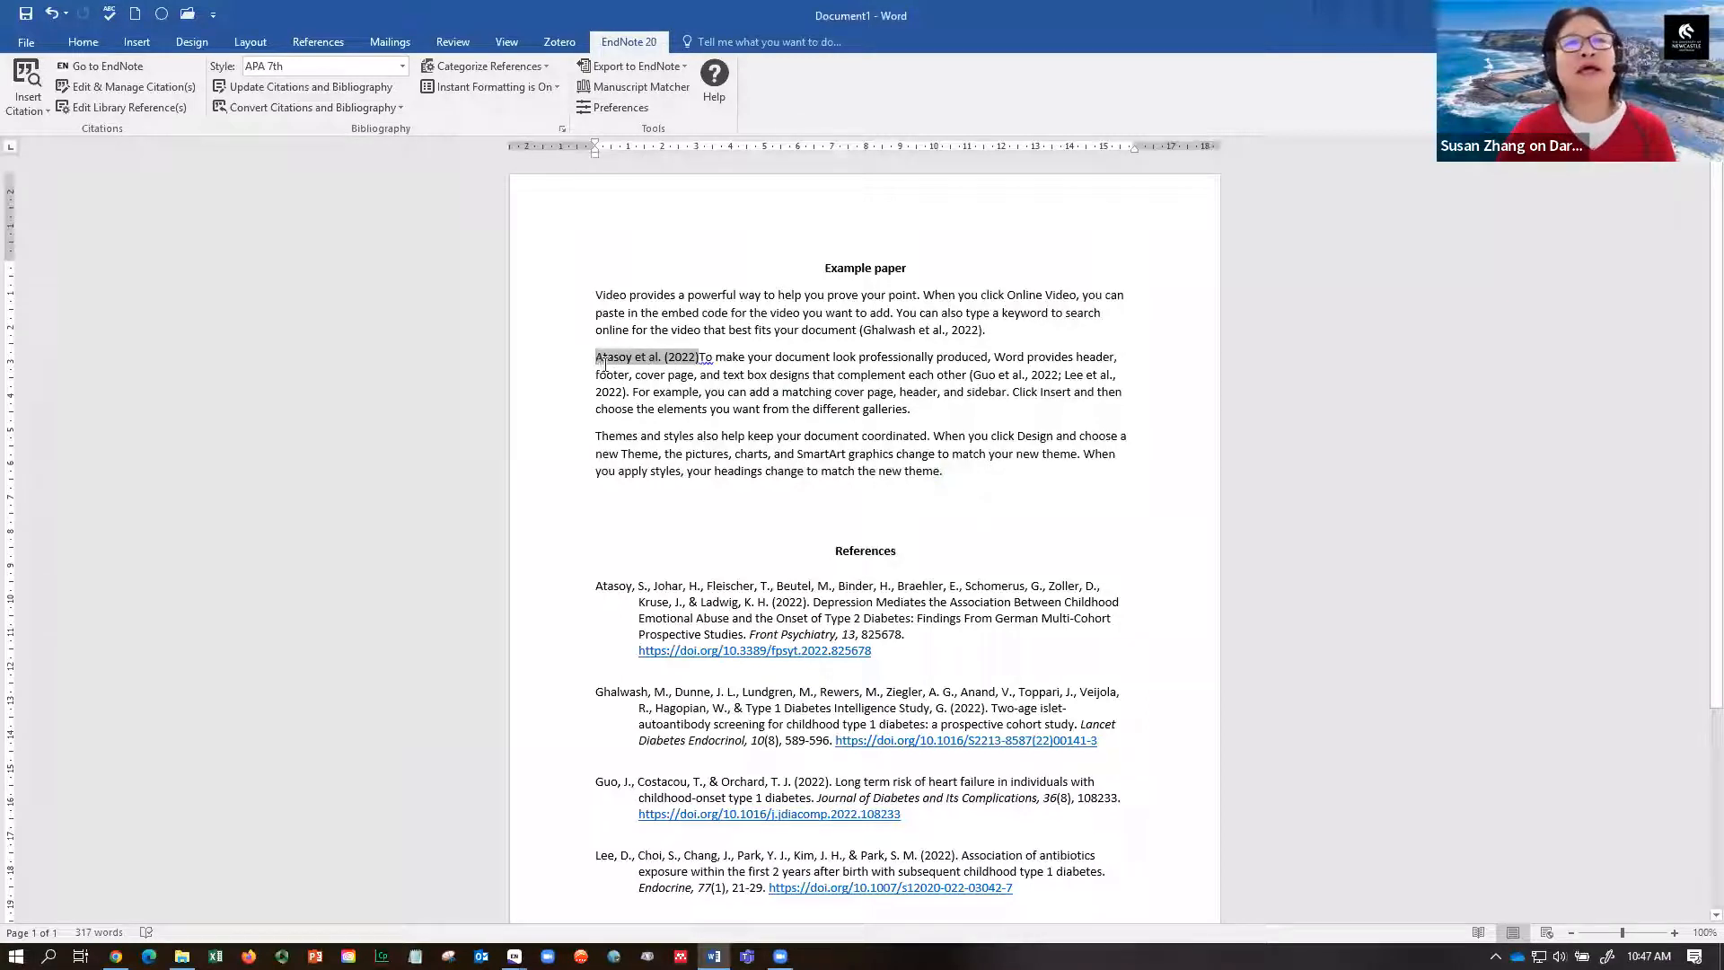
- Add 'state that' after Atasoy et al. (2022) and lowercase the following 'To' to 'to'
{"action": "left_click", "coordinate": [701, 358]}
{"action": "type", "text": "stat"}
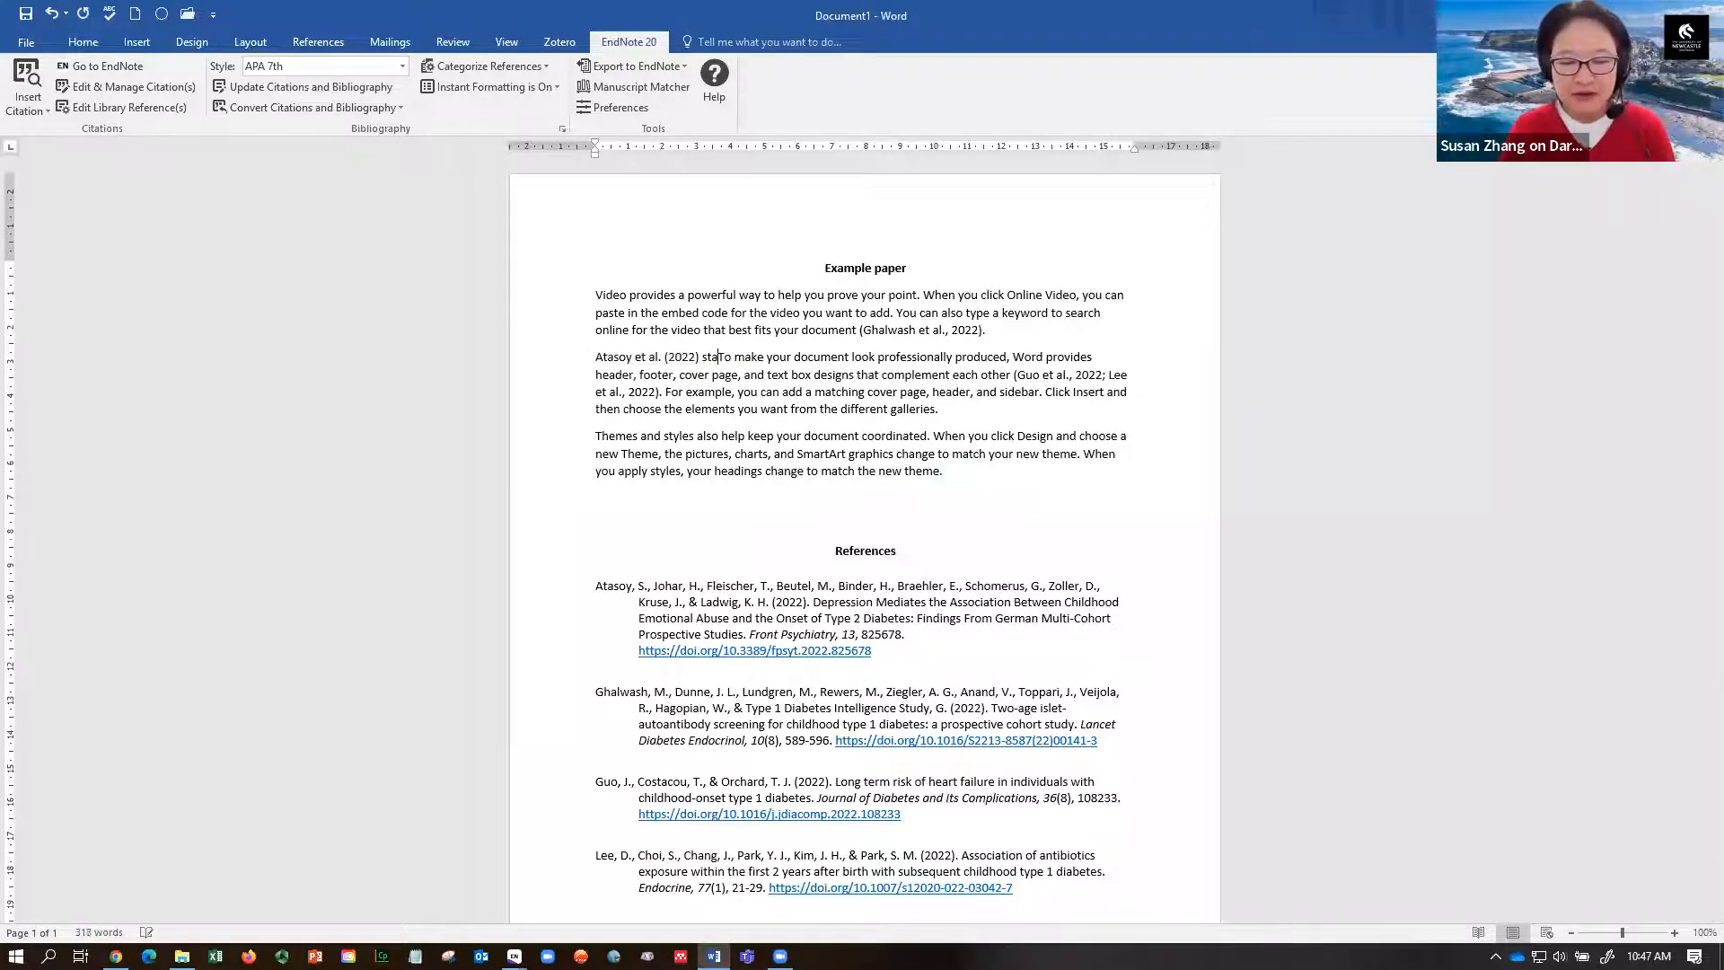
{"action": "type", "text": "e tha"}
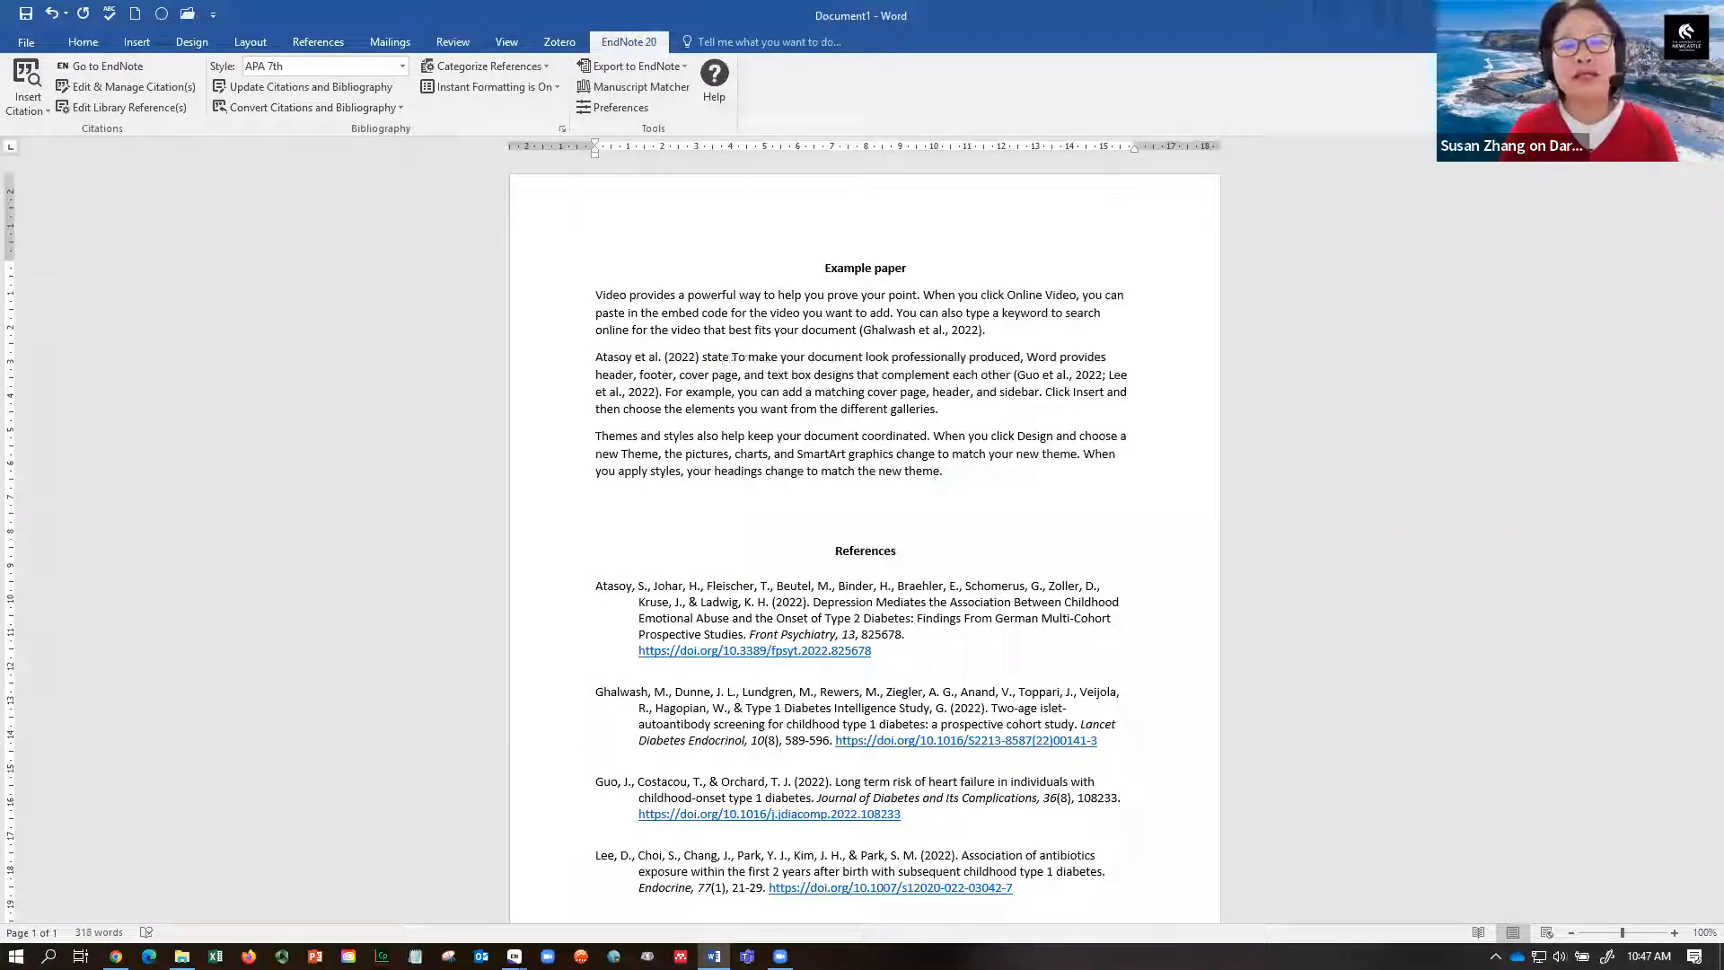
{"action": "key", "text": "Delete"}
{"action": "key", "text": "BackSpace"}
{"action": "type", "text": "t t"}
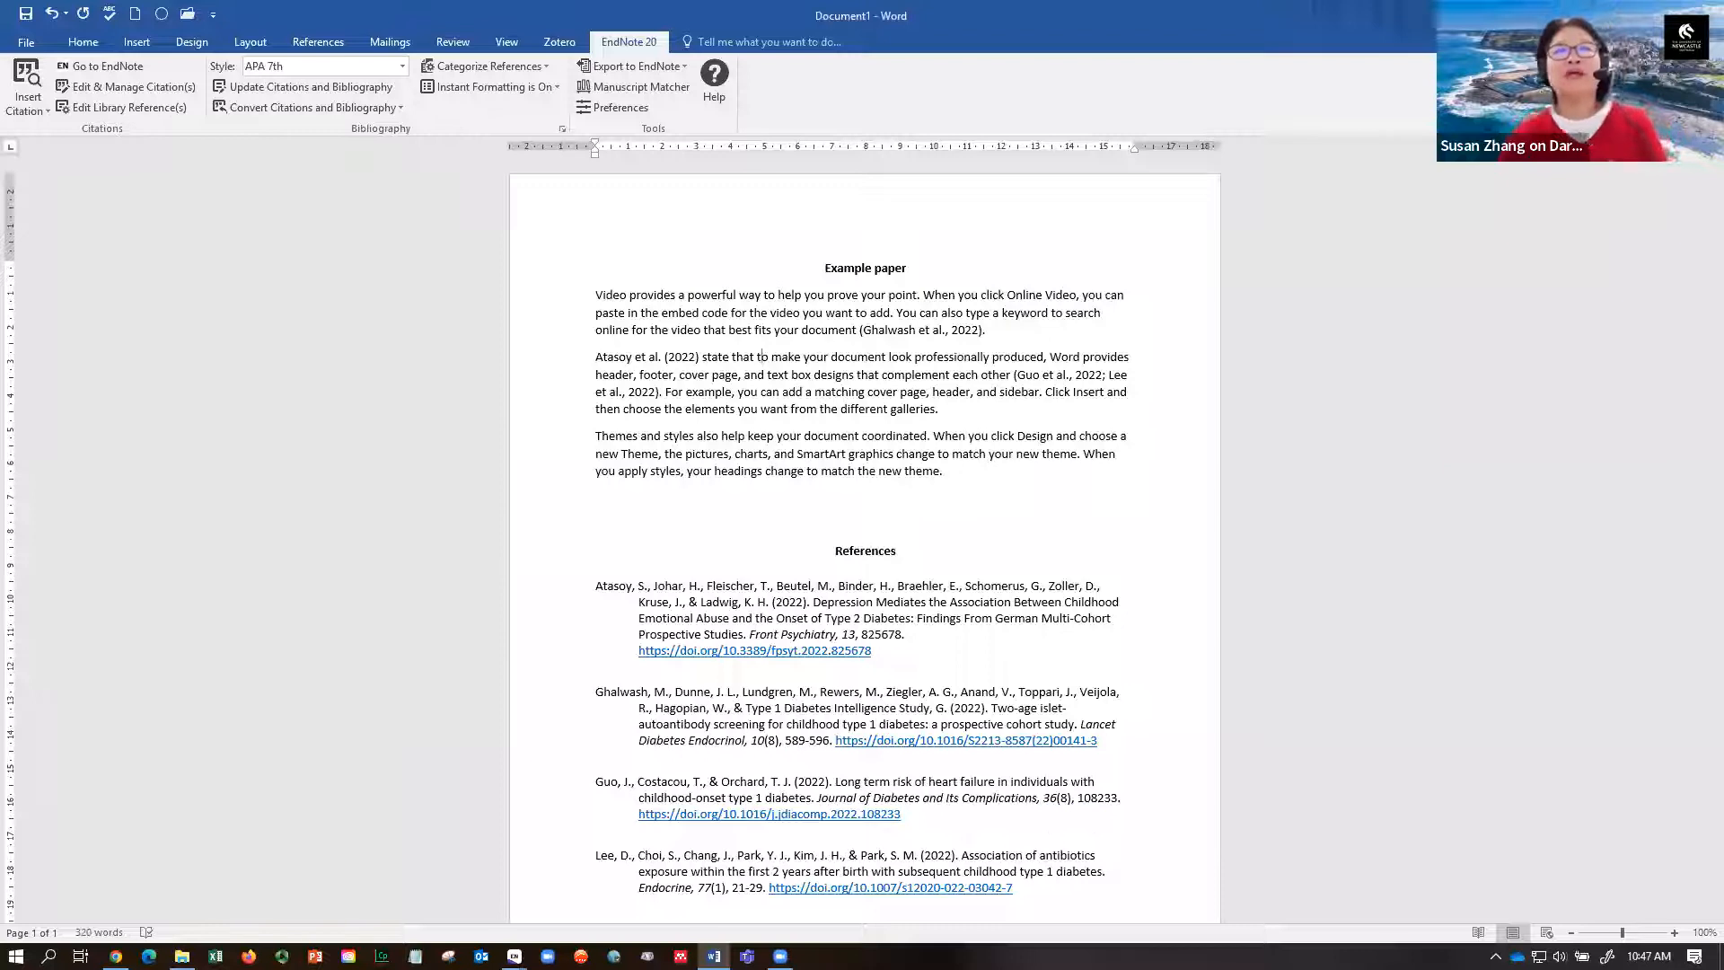
{"action": "left_click", "coordinate": [632, 360]}
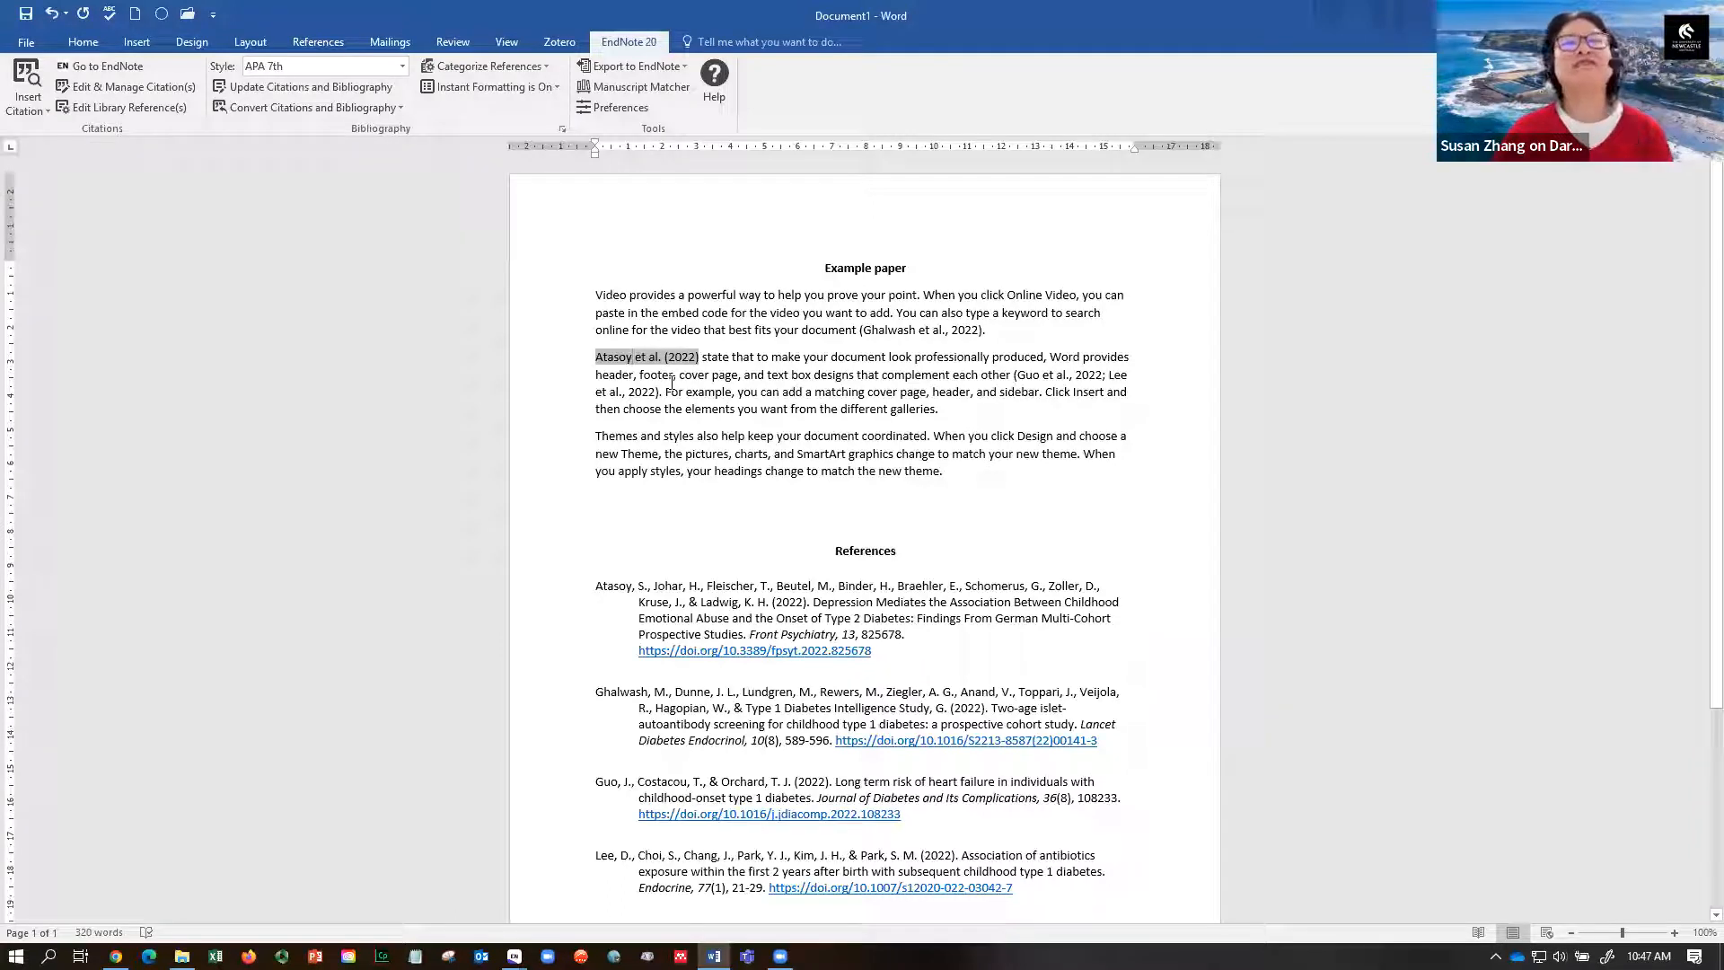
{"action": "left_click", "coordinate": [923, 332]}
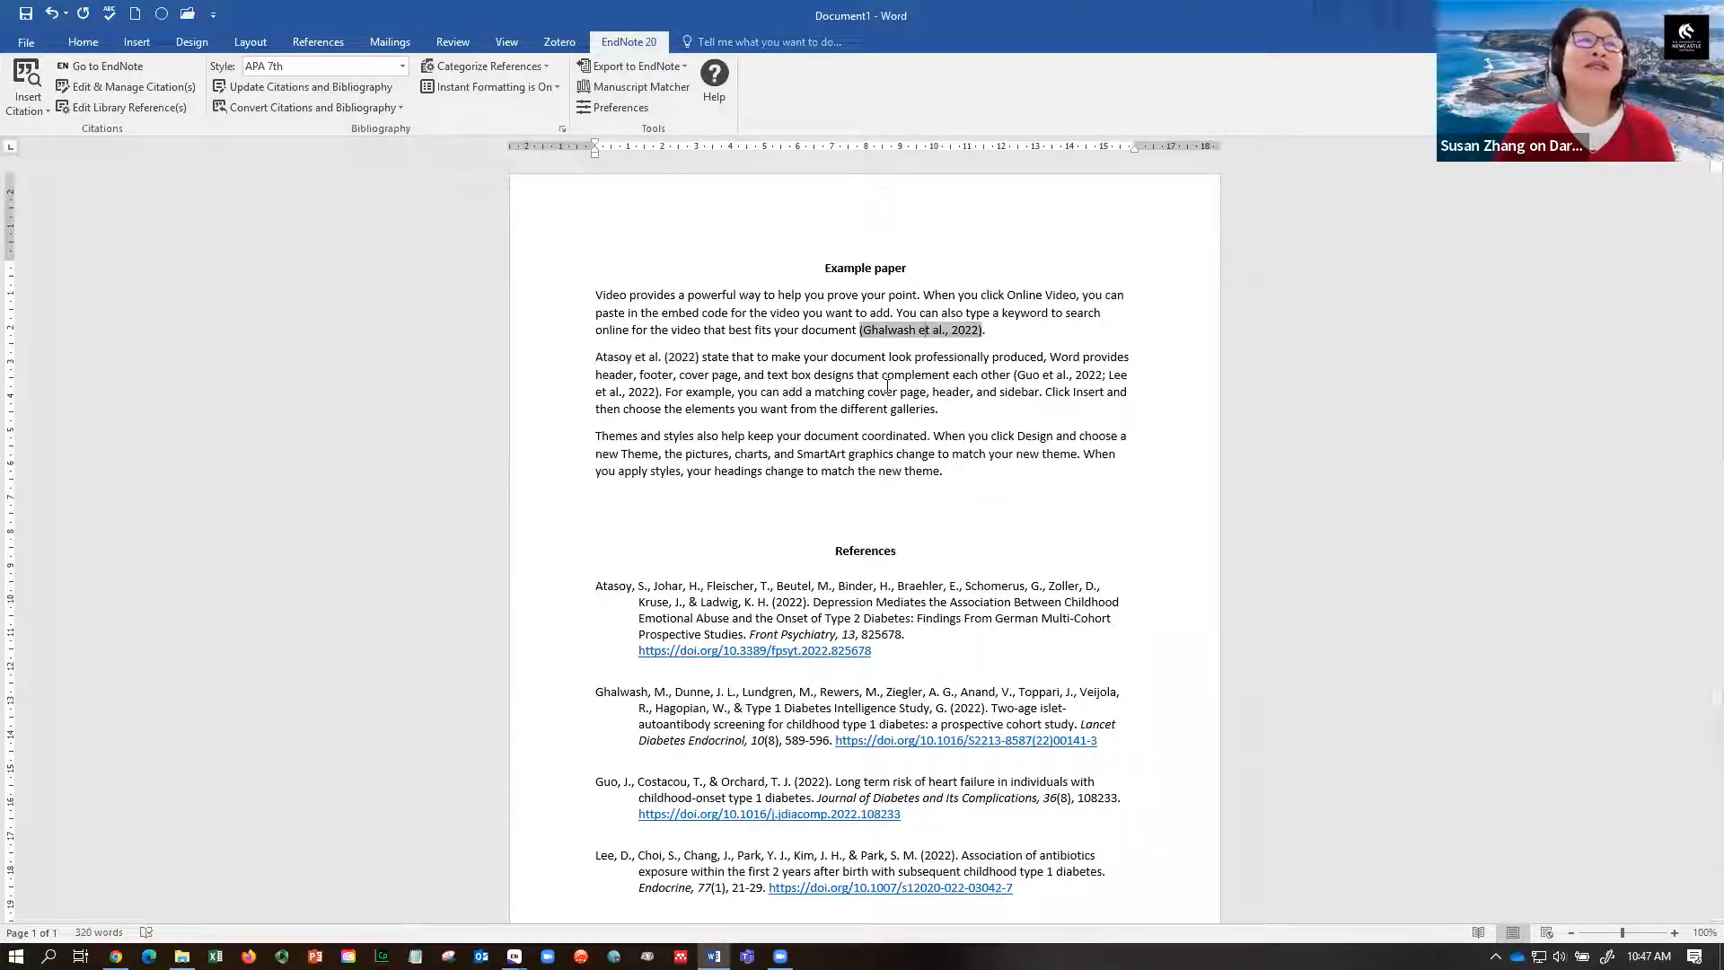
- Enter page 44 for the Ghalwash citation in Edit & Manage Citation(s)
{"action": "left_click", "coordinate": [909, 330]}
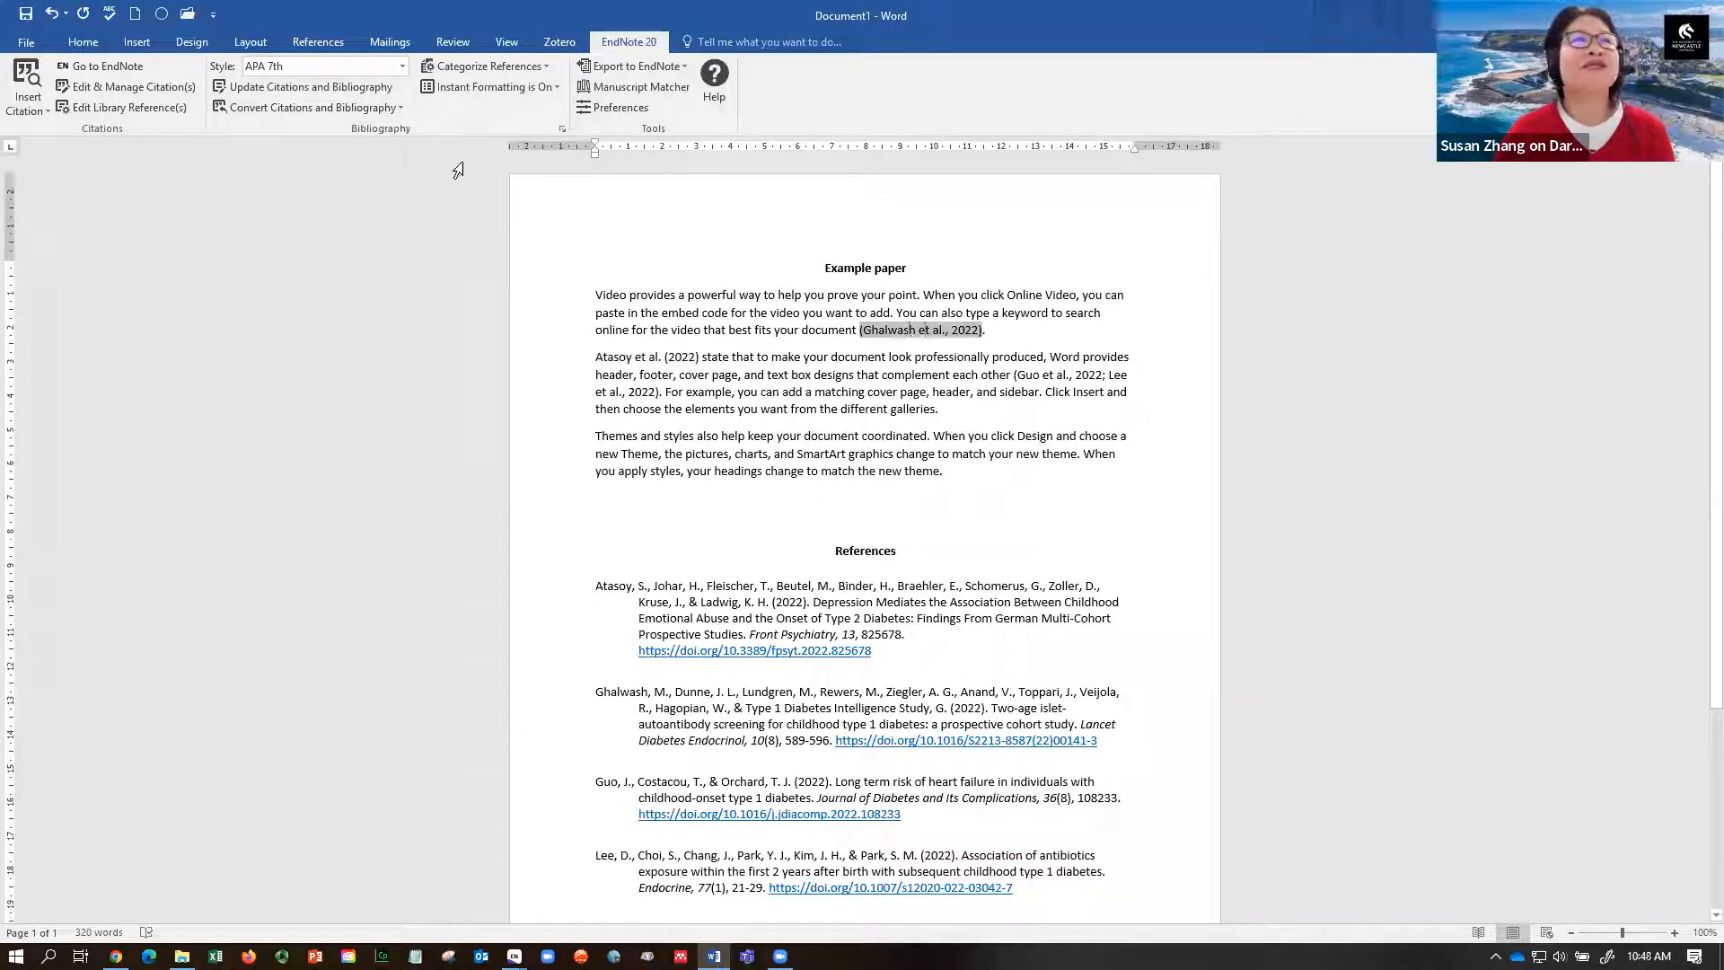
{"action": "left_click", "coordinate": [148, 88]}
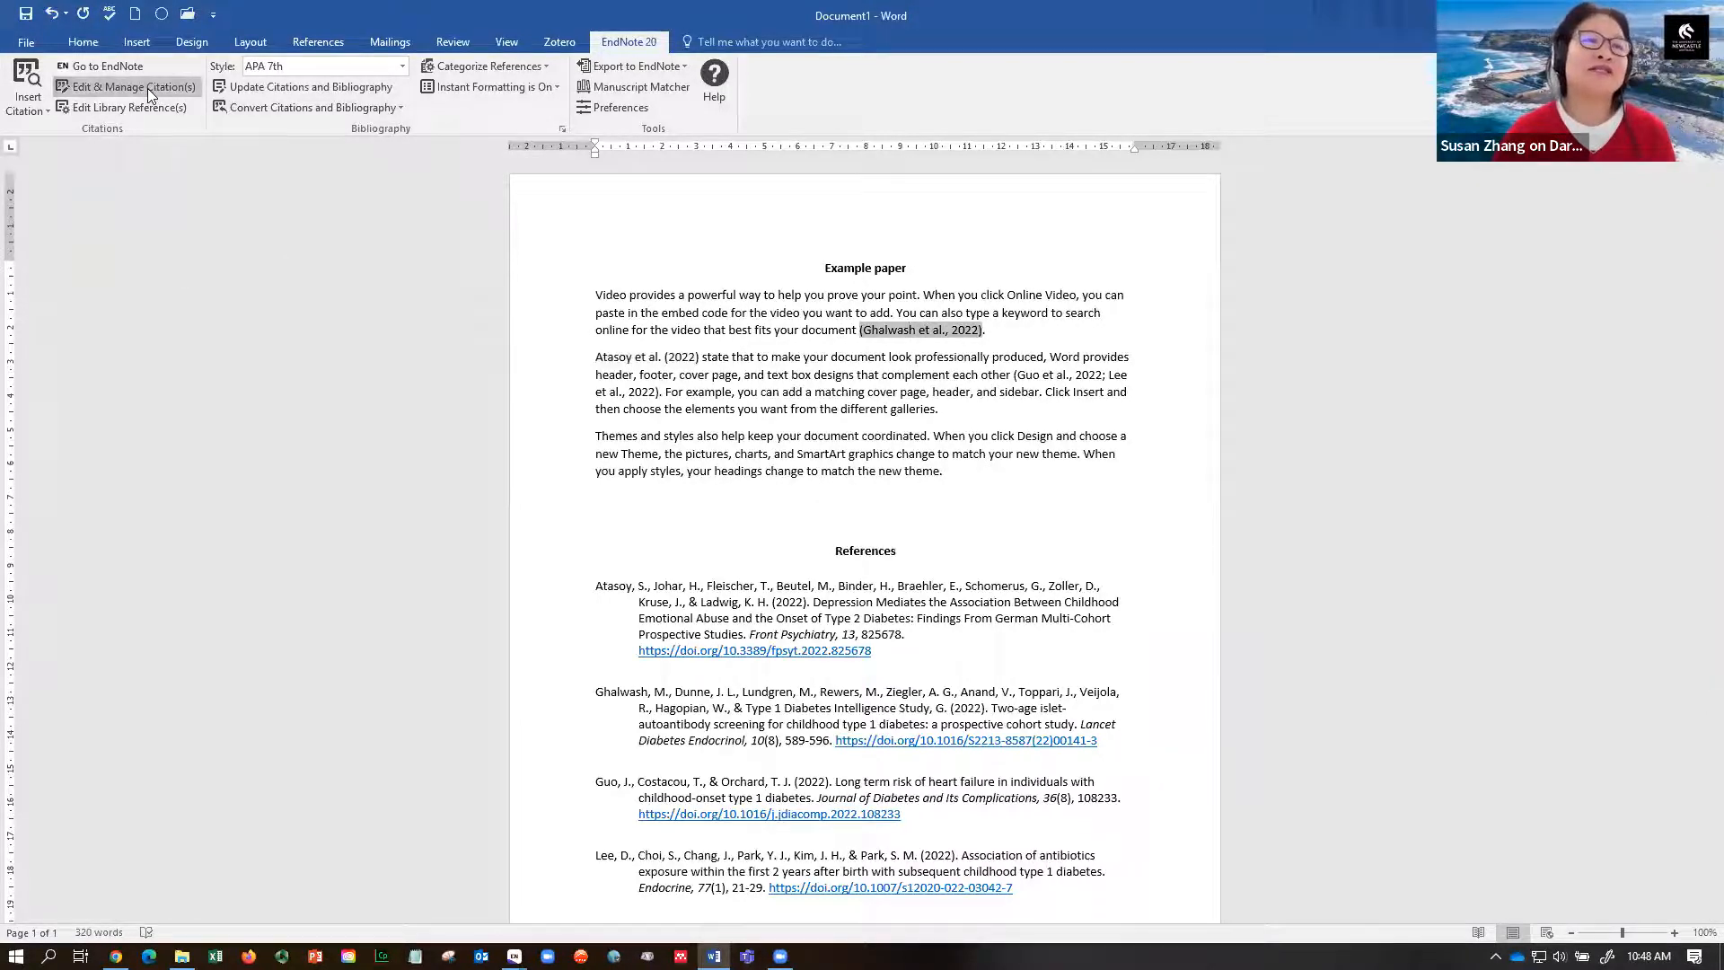
{"action": "left_click", "coordinate": [568, 412]}
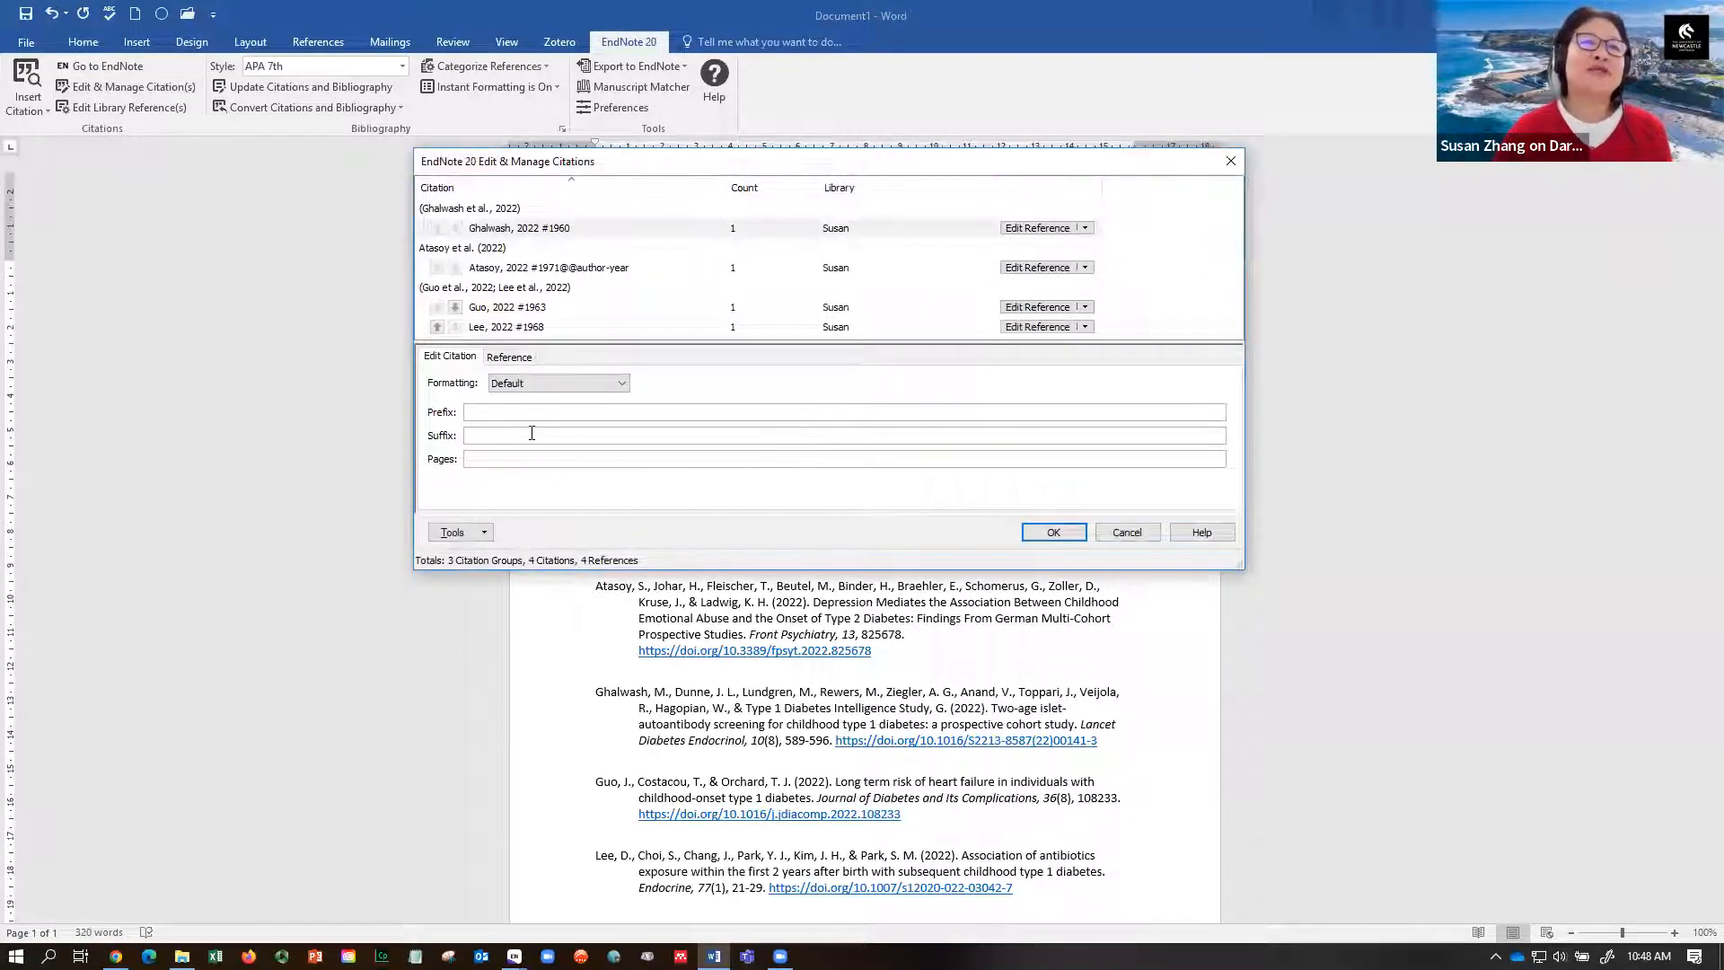
{"action": "left_click", "coordinate": [526, 462]}
{"action": "type", "text": "44"}
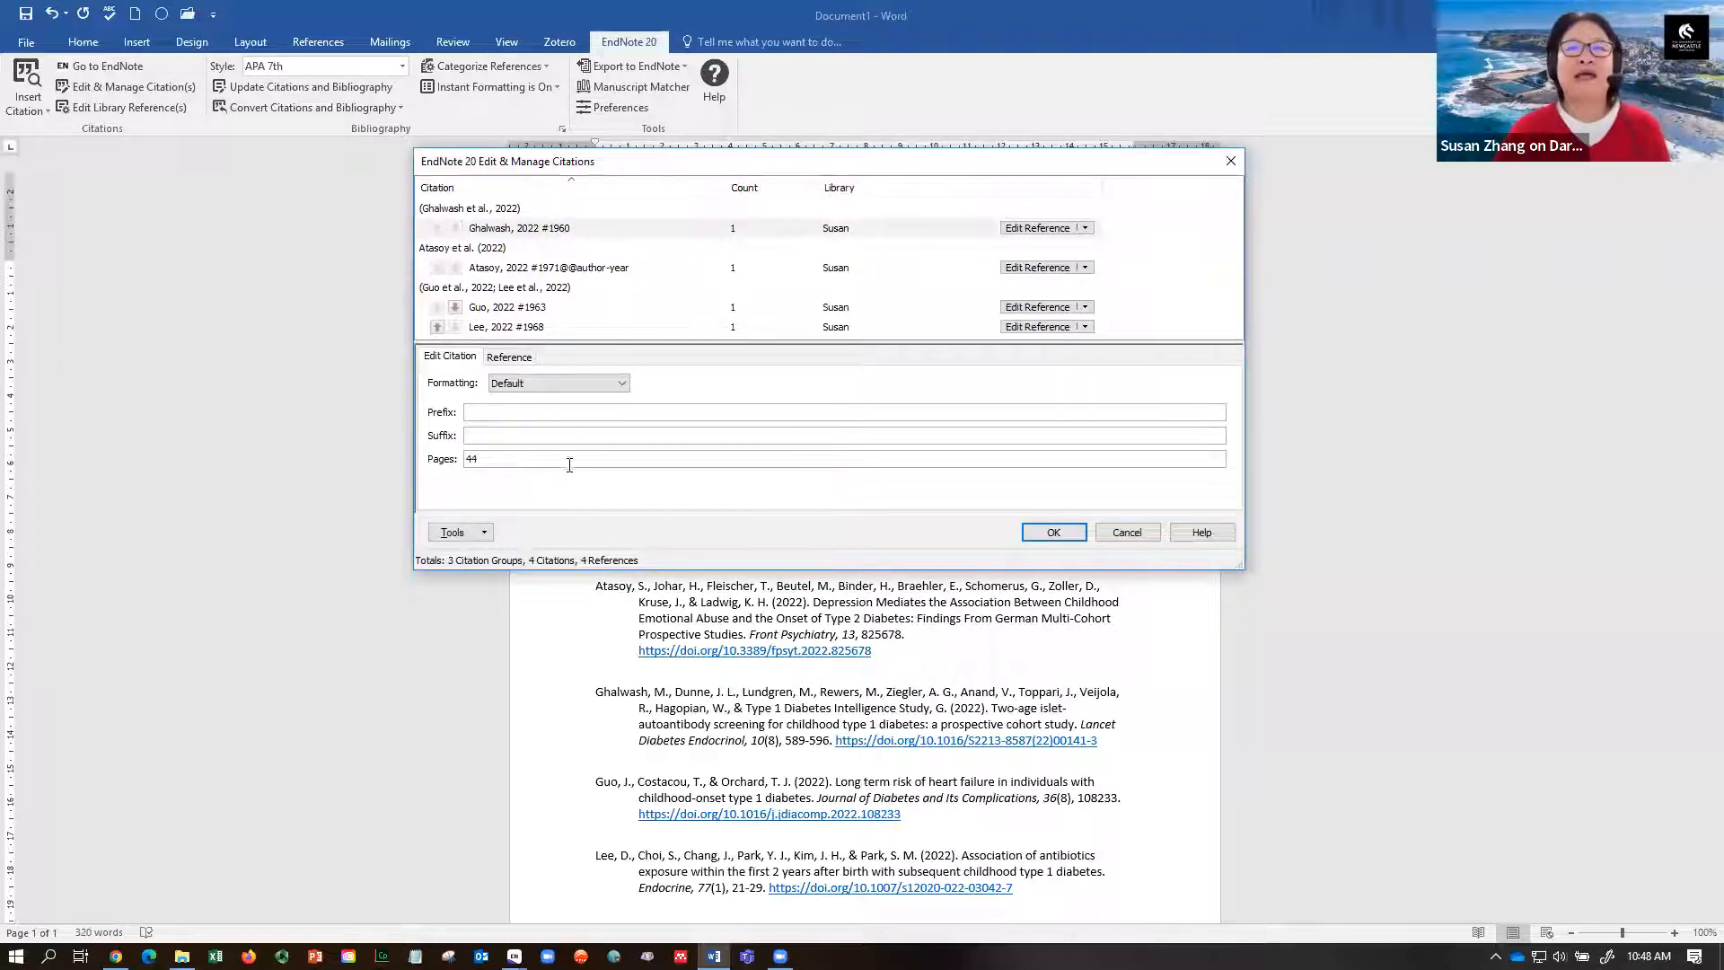
{"action": "left_click", "coordinate": [1037, 534]}
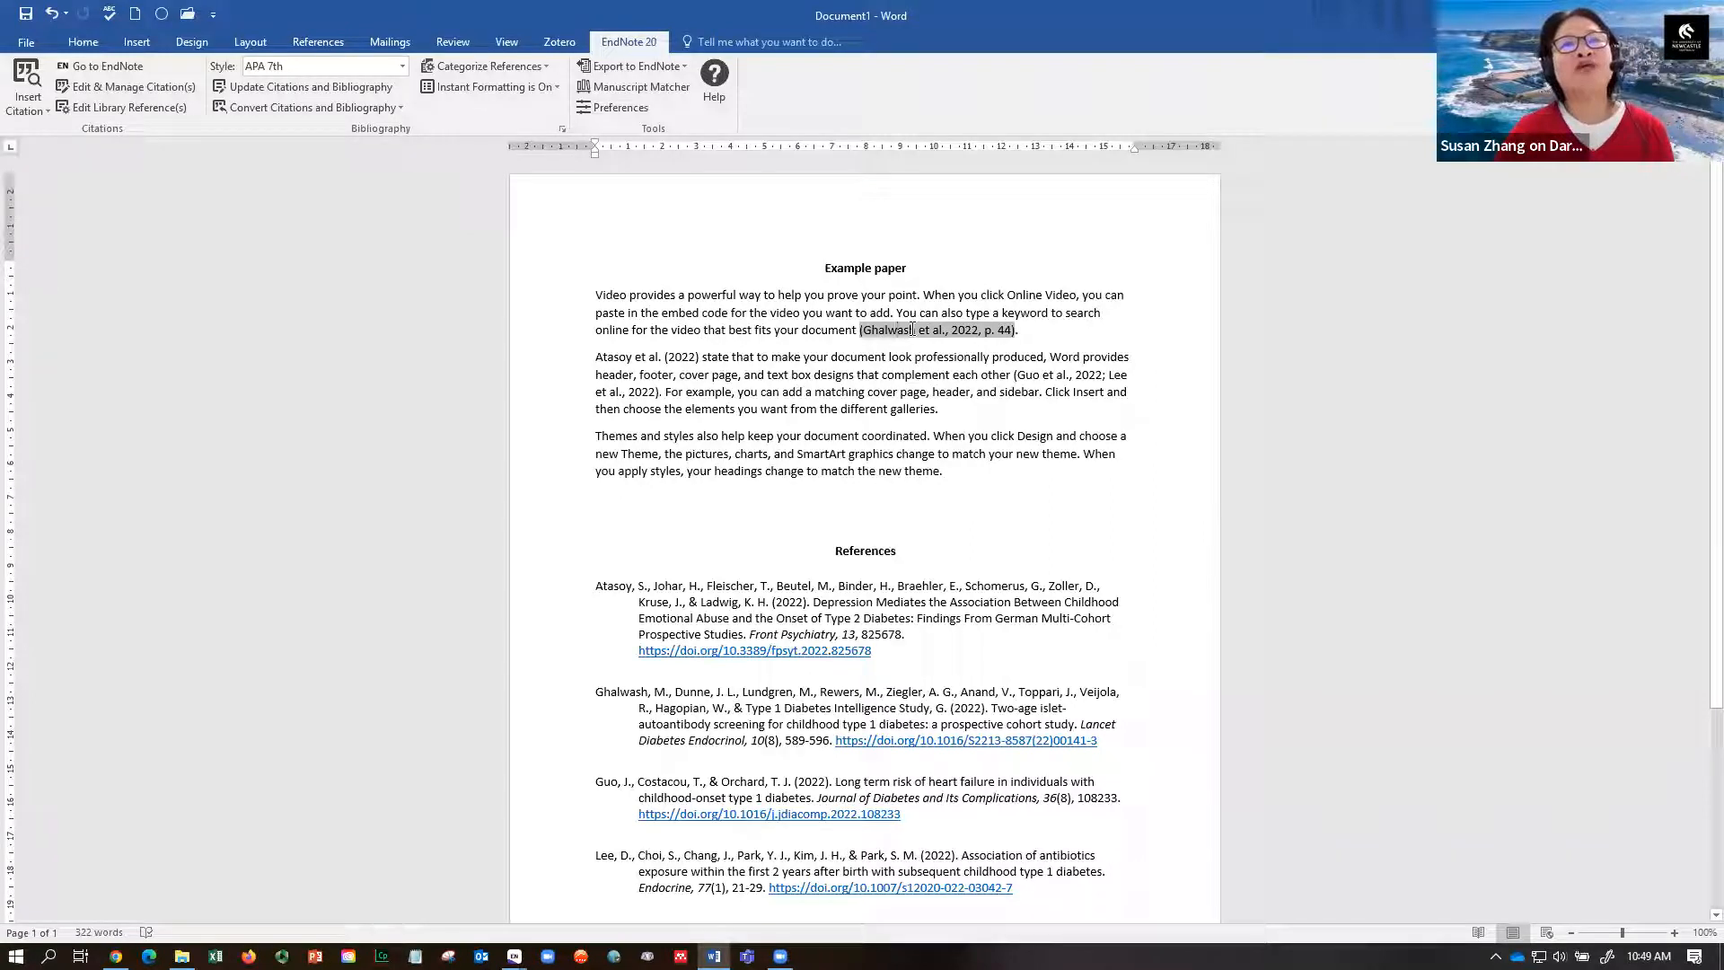
- Remove the Atasoy citation using Edit Reference > Remove Citation in Edit & Manage Citation(s)
{"action": "left_click", "coordinate": [634, 356]}
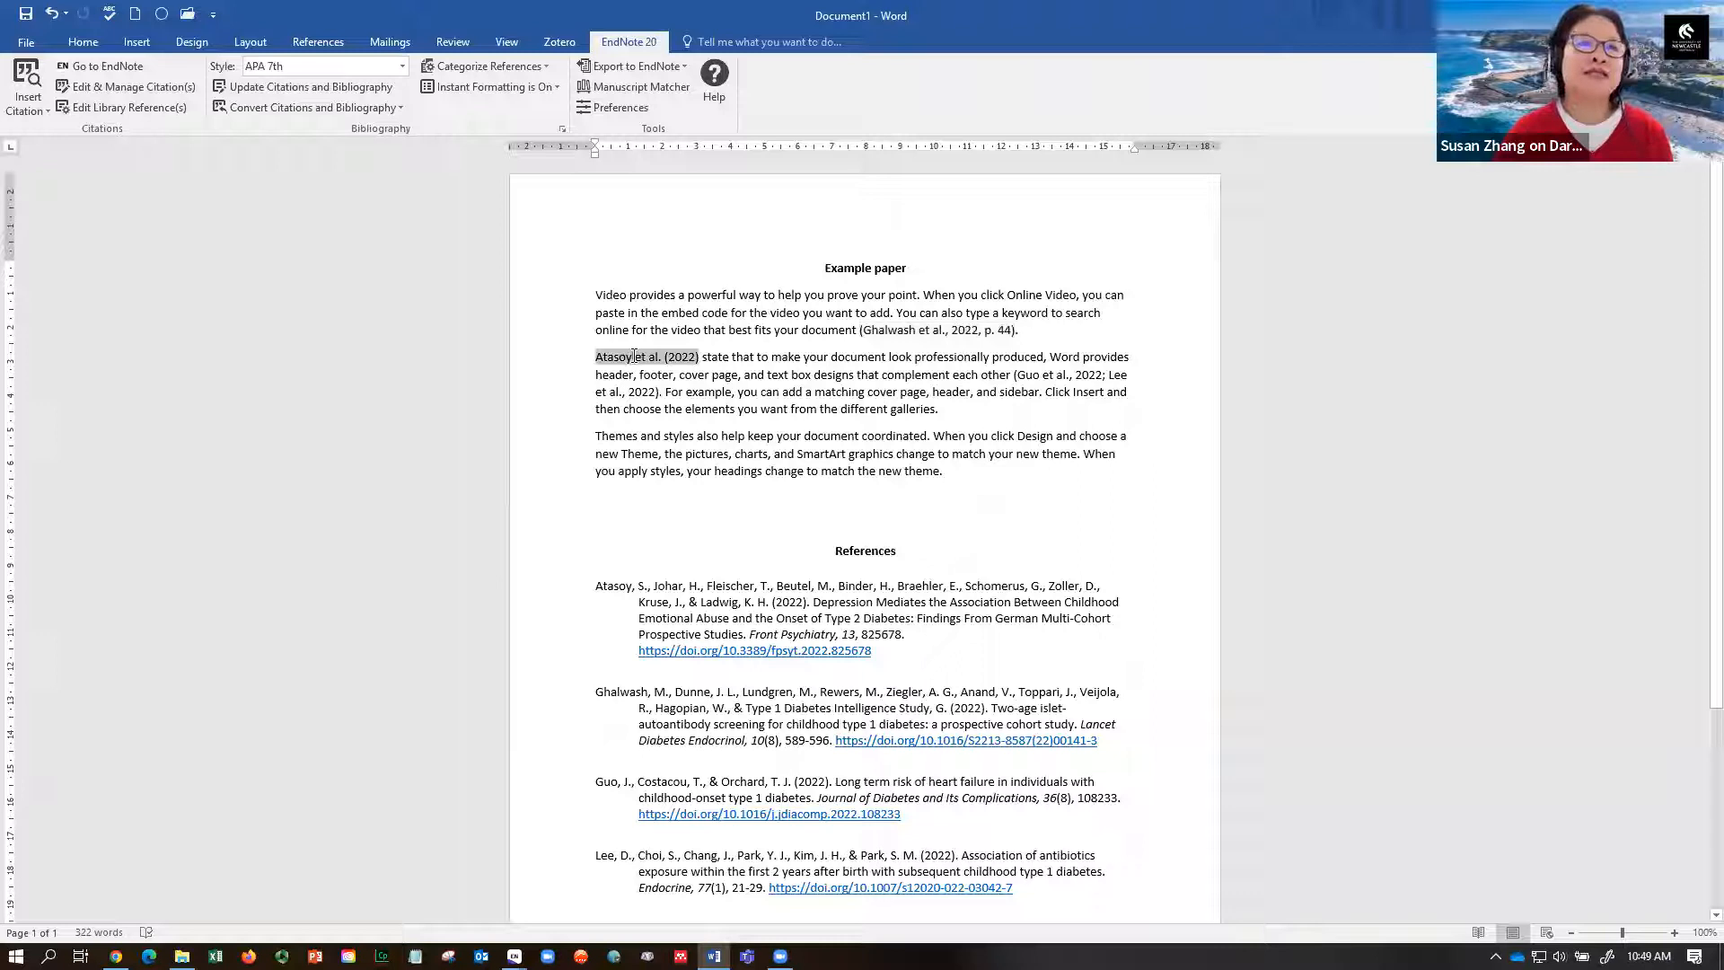
{"action": "left_click", "coordinate": [133, 86]}
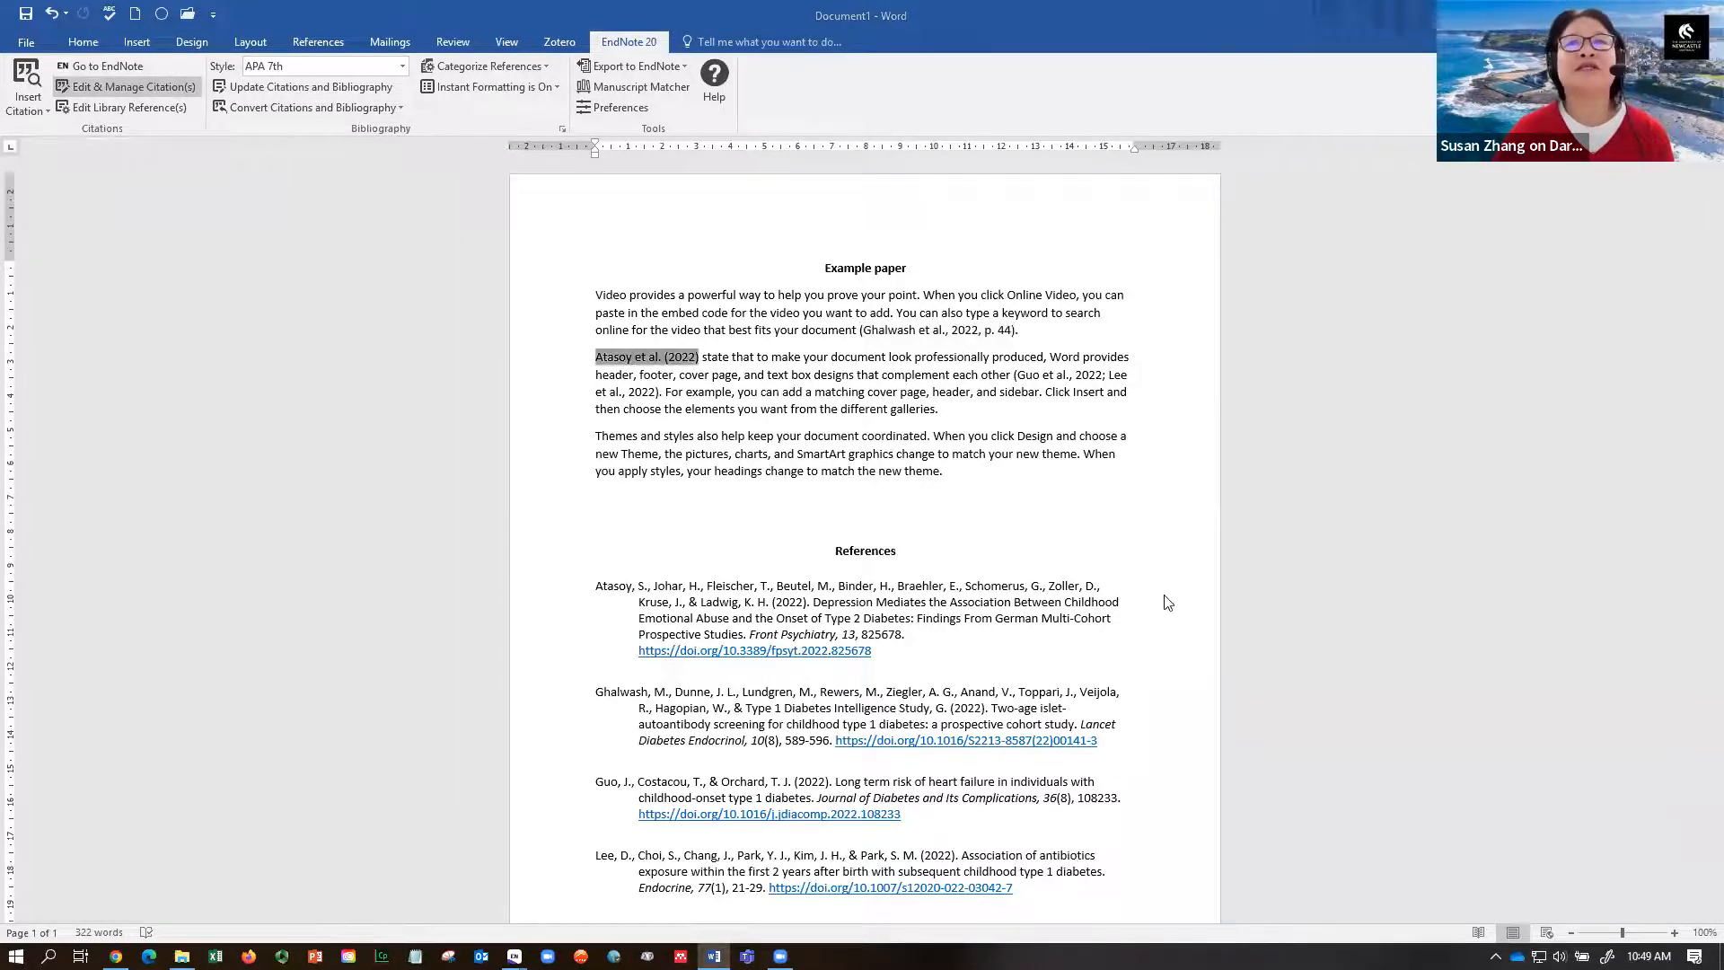
{"action": "left_click", "coordinate": [1087, 267]}
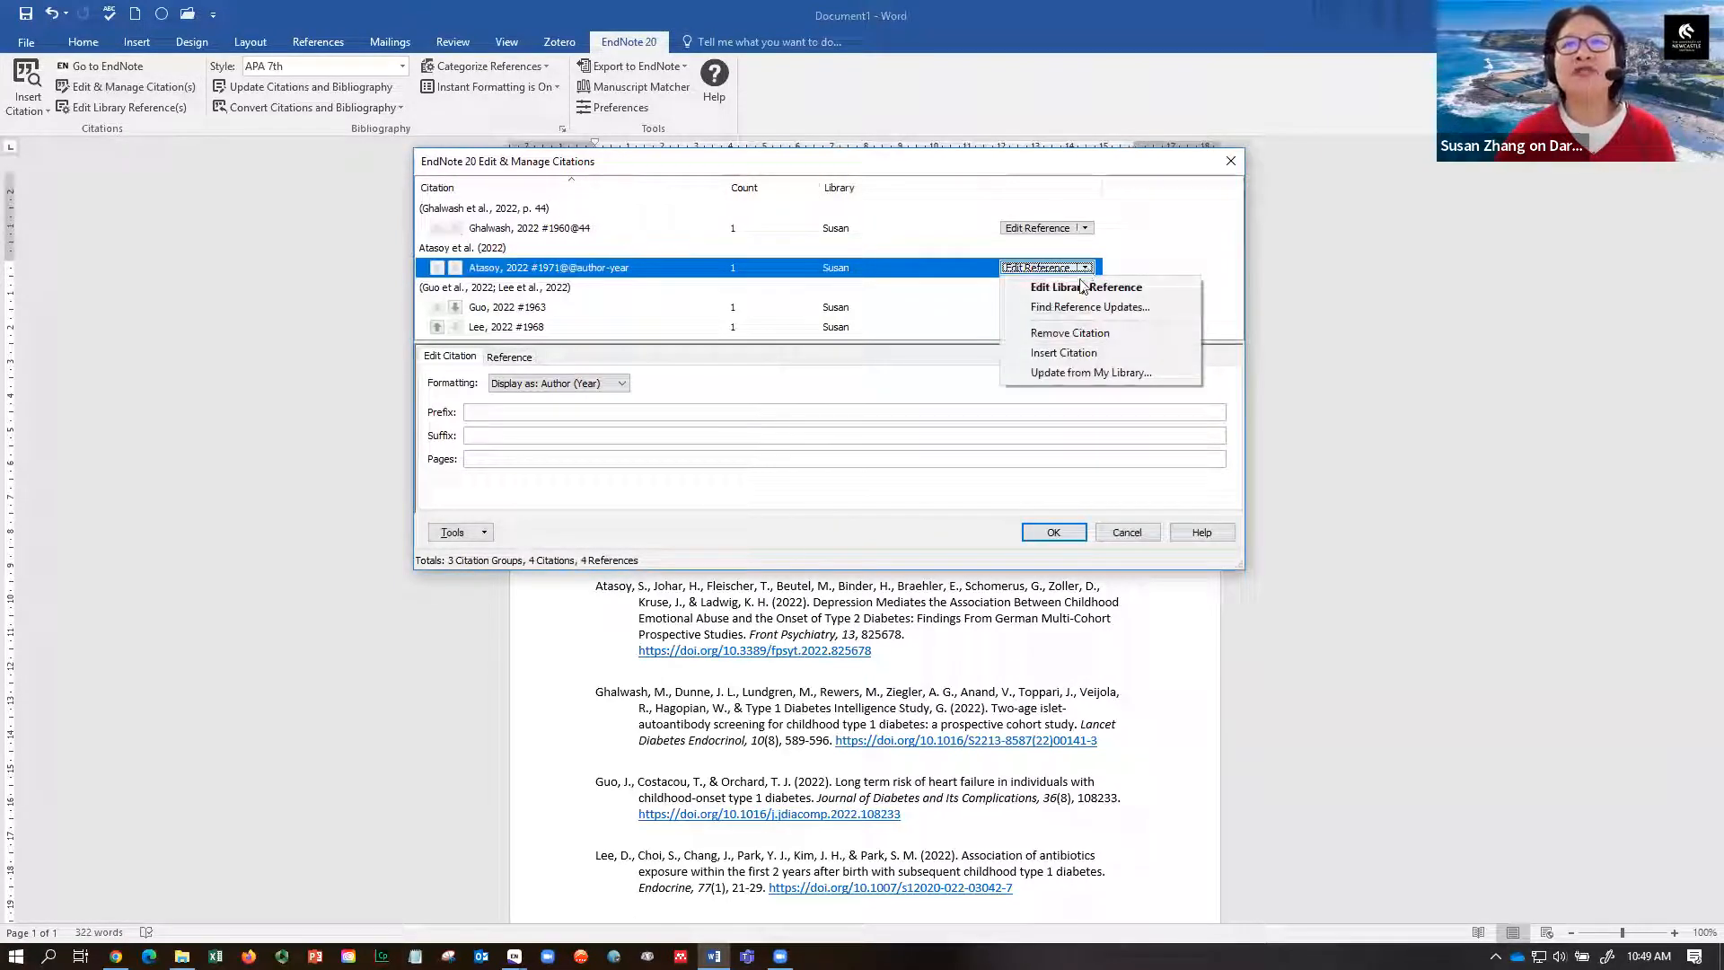
{"action": "left_click", "coordinate": [1059, 333]}
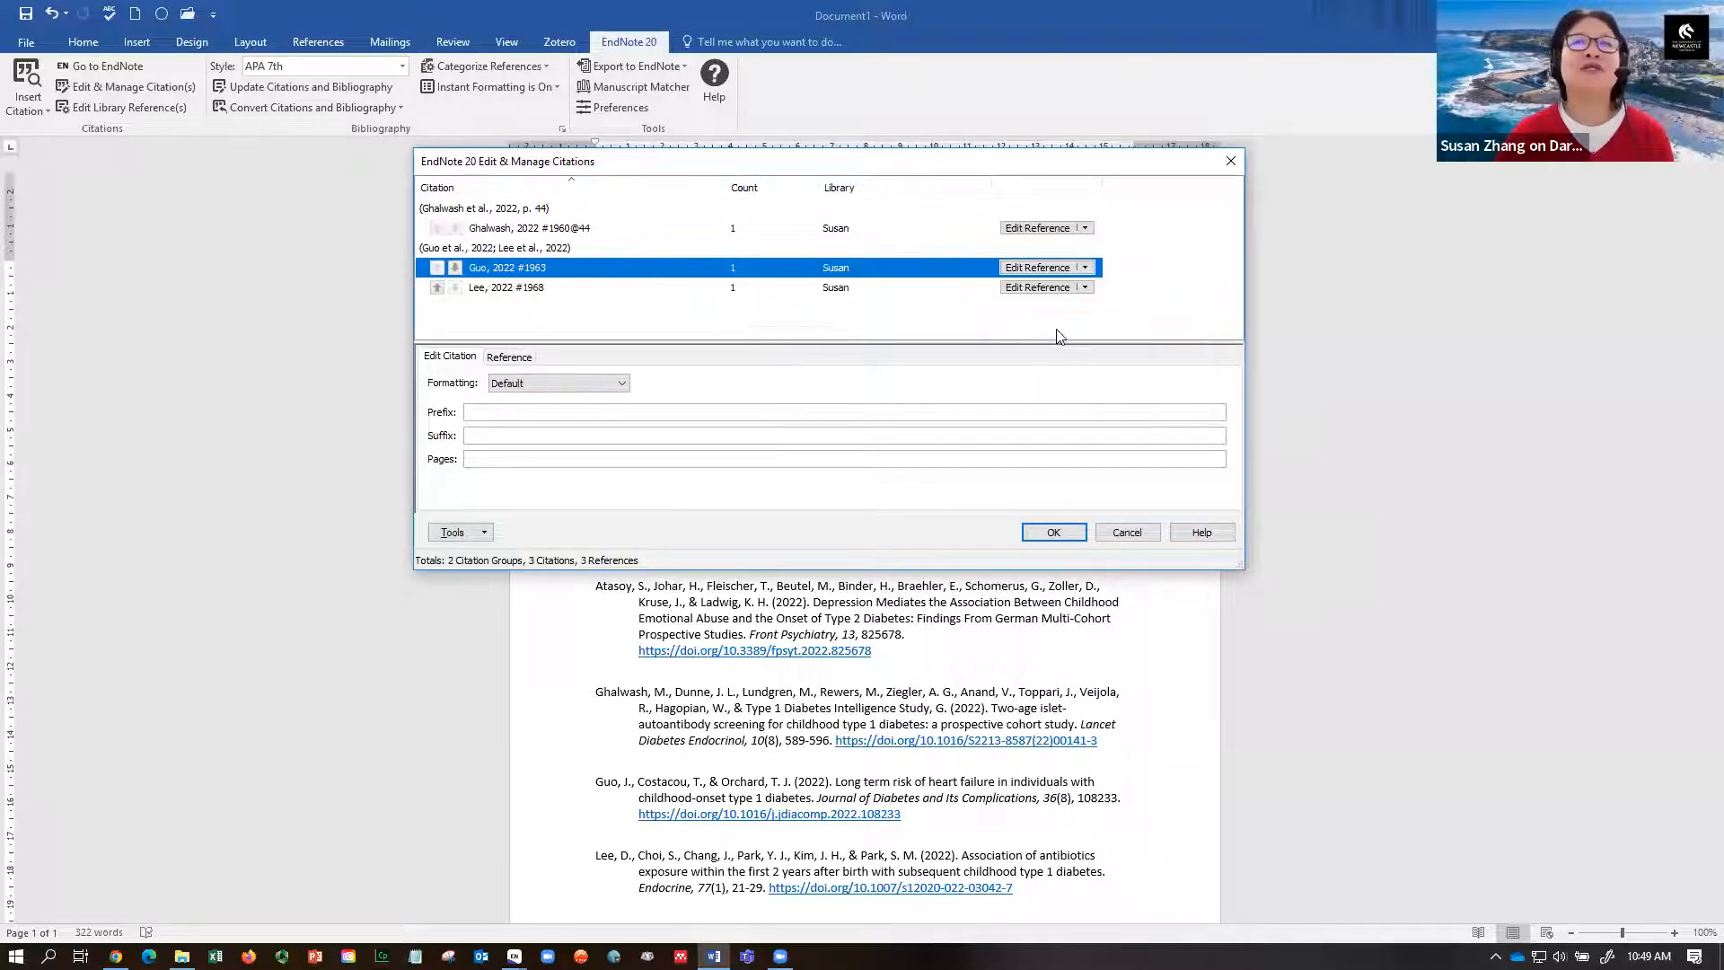
{"action": "left_click", "coordinate": [1054, 533]}
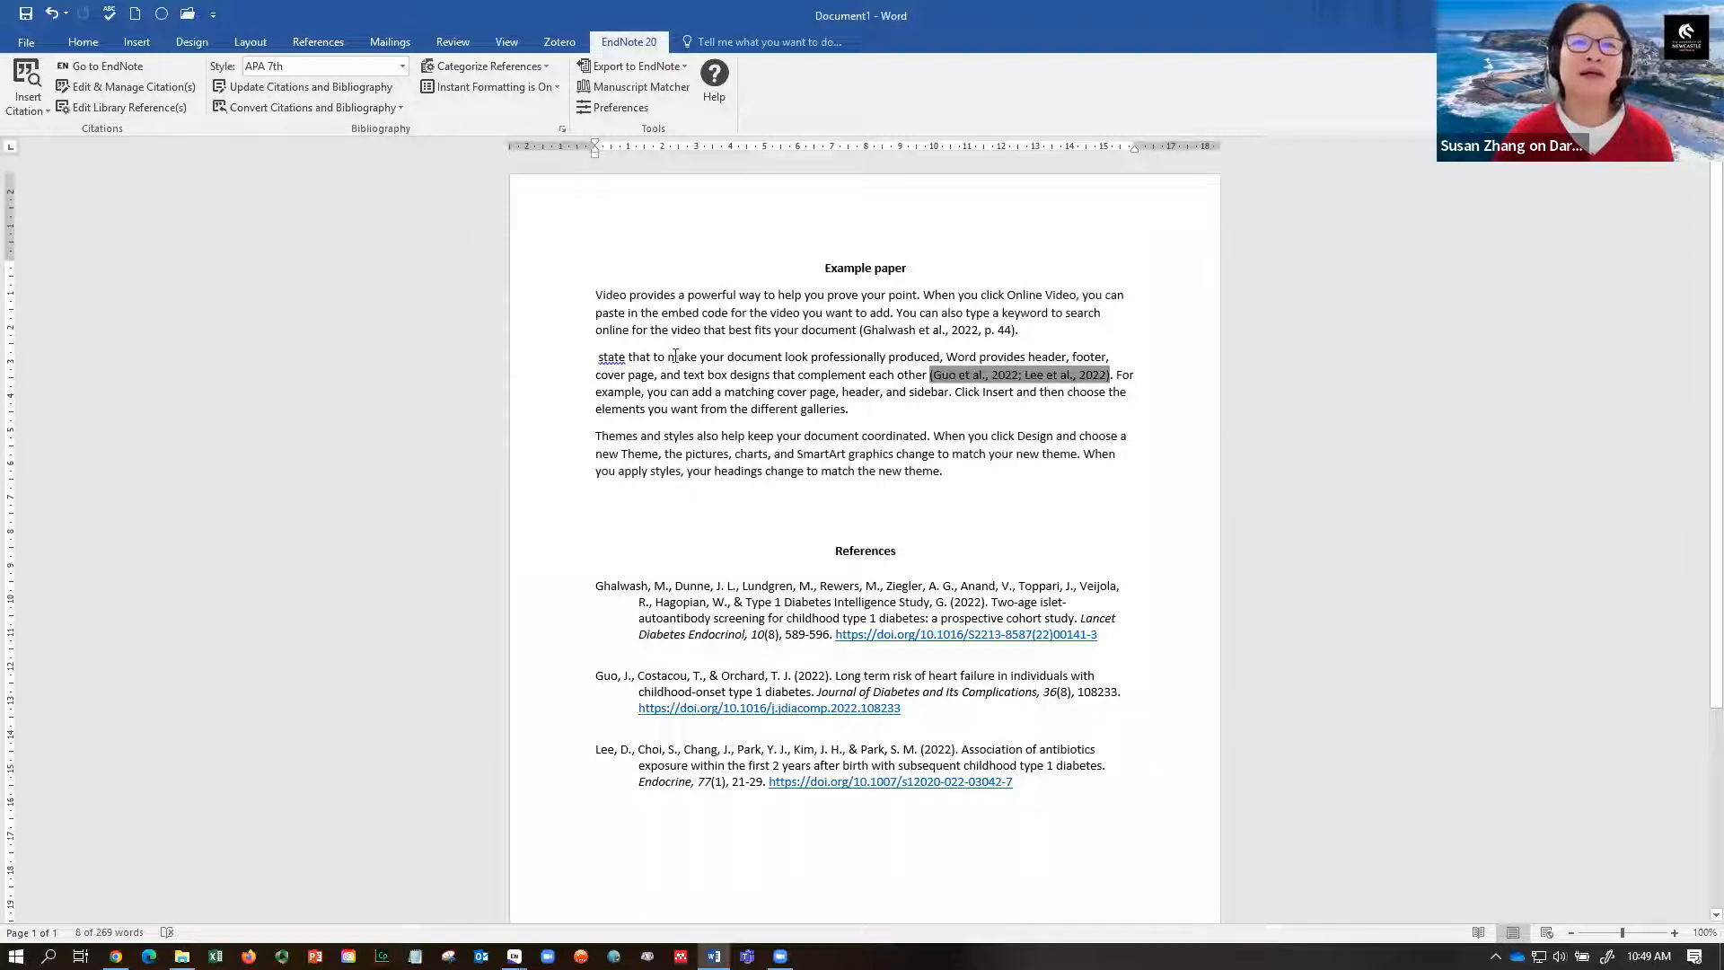
- Replace the leftover 'state that to' with 'To' at the start of the second paragraph
{"action": "left_click_drag", "start_coordinate": [665, 356], "coordinate": [605, 354]}
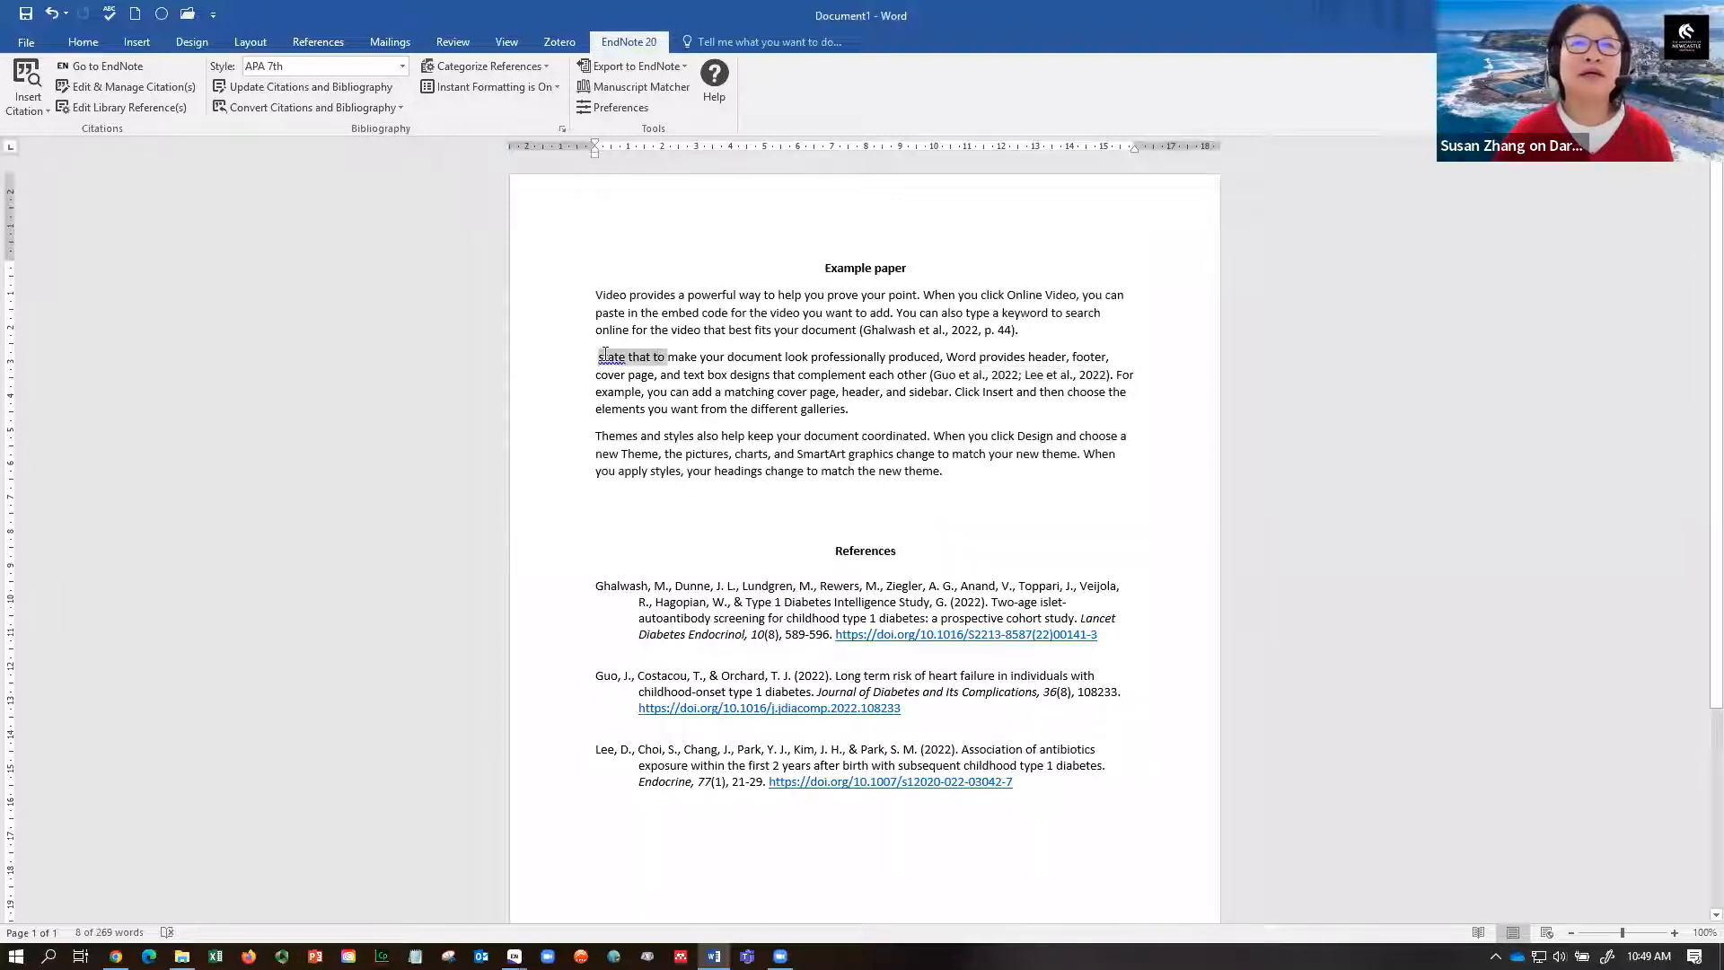
{"action": "type", "text": "To"}
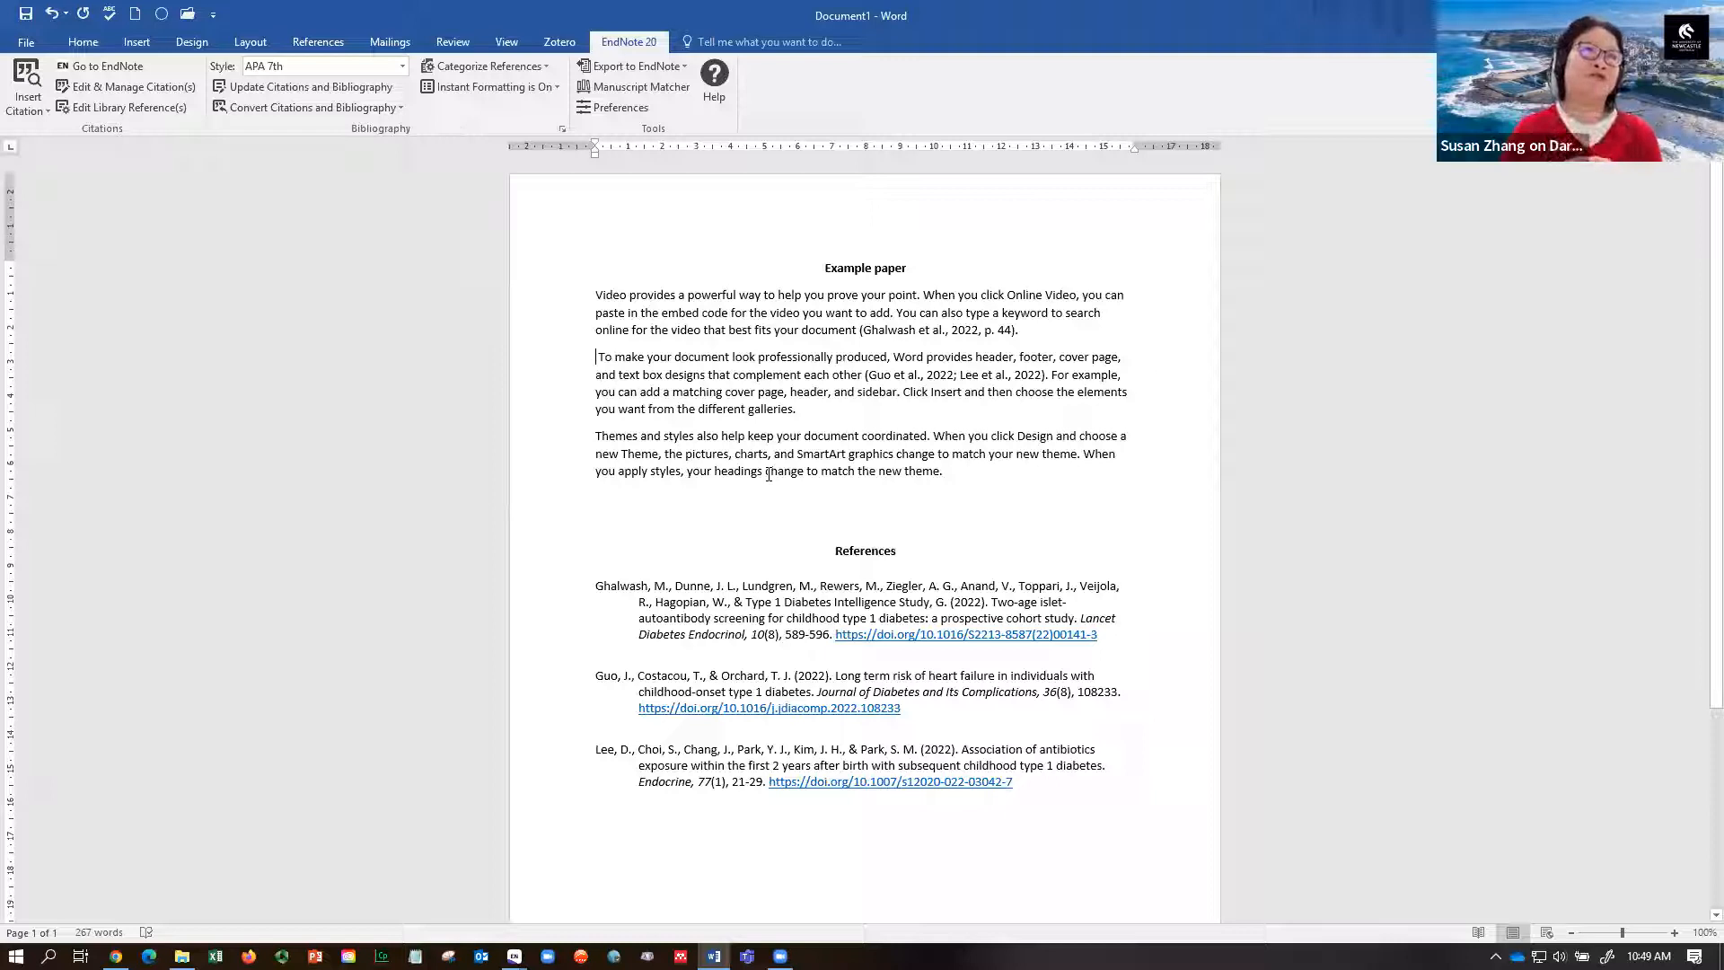
{"action": "left_click_drag", "start_coordinate": [905, 332], "coordinate": [915, 333]}
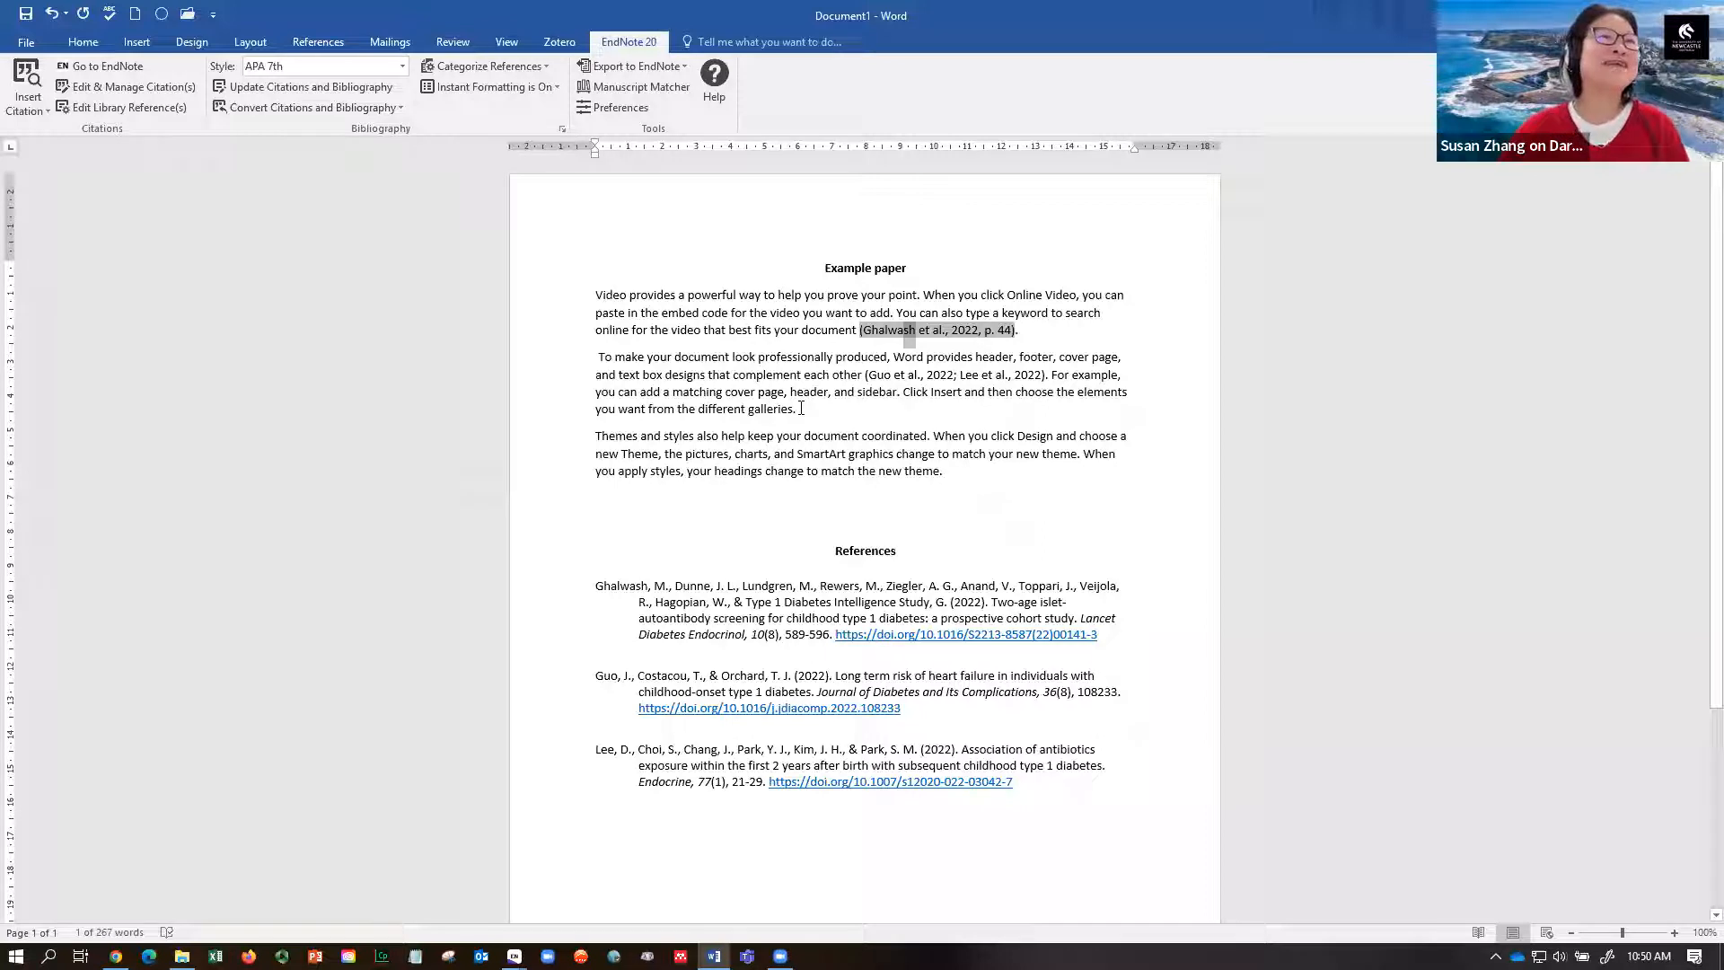
- Switch the citation style to Harvard_UON_2021 and inspect the citations and reference list
{"action": "left_click", "coordinate": [747, 438]}
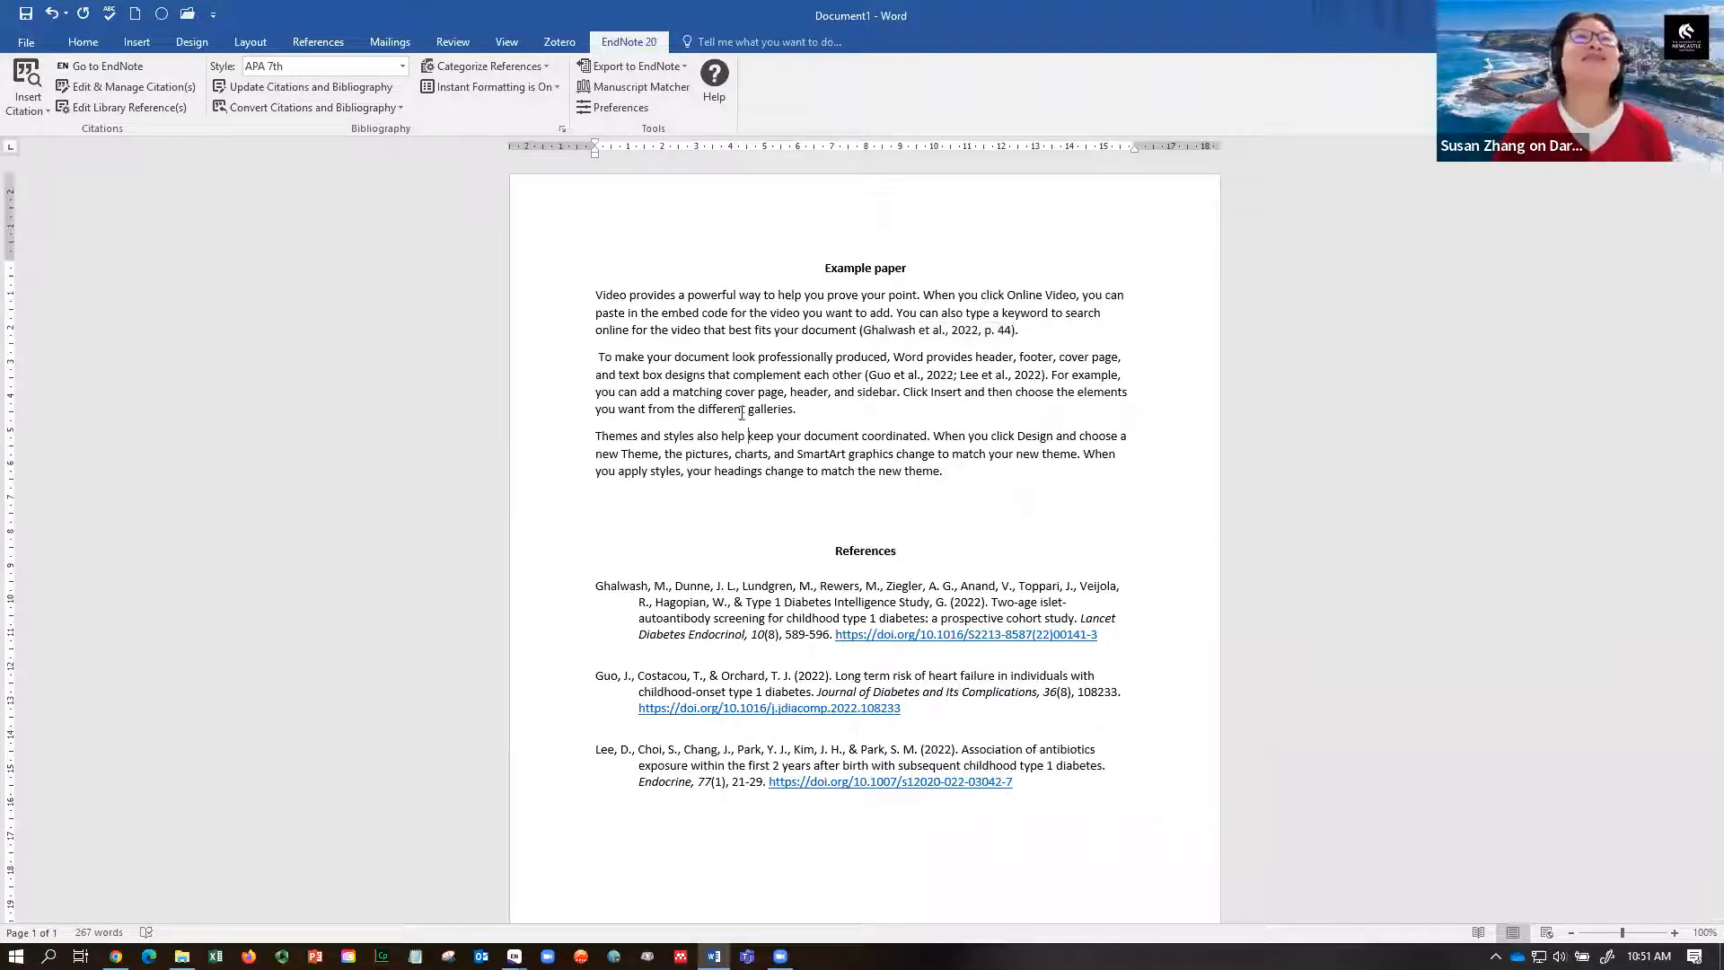
{"action": "left_click", "coordinate": [403, 67]}
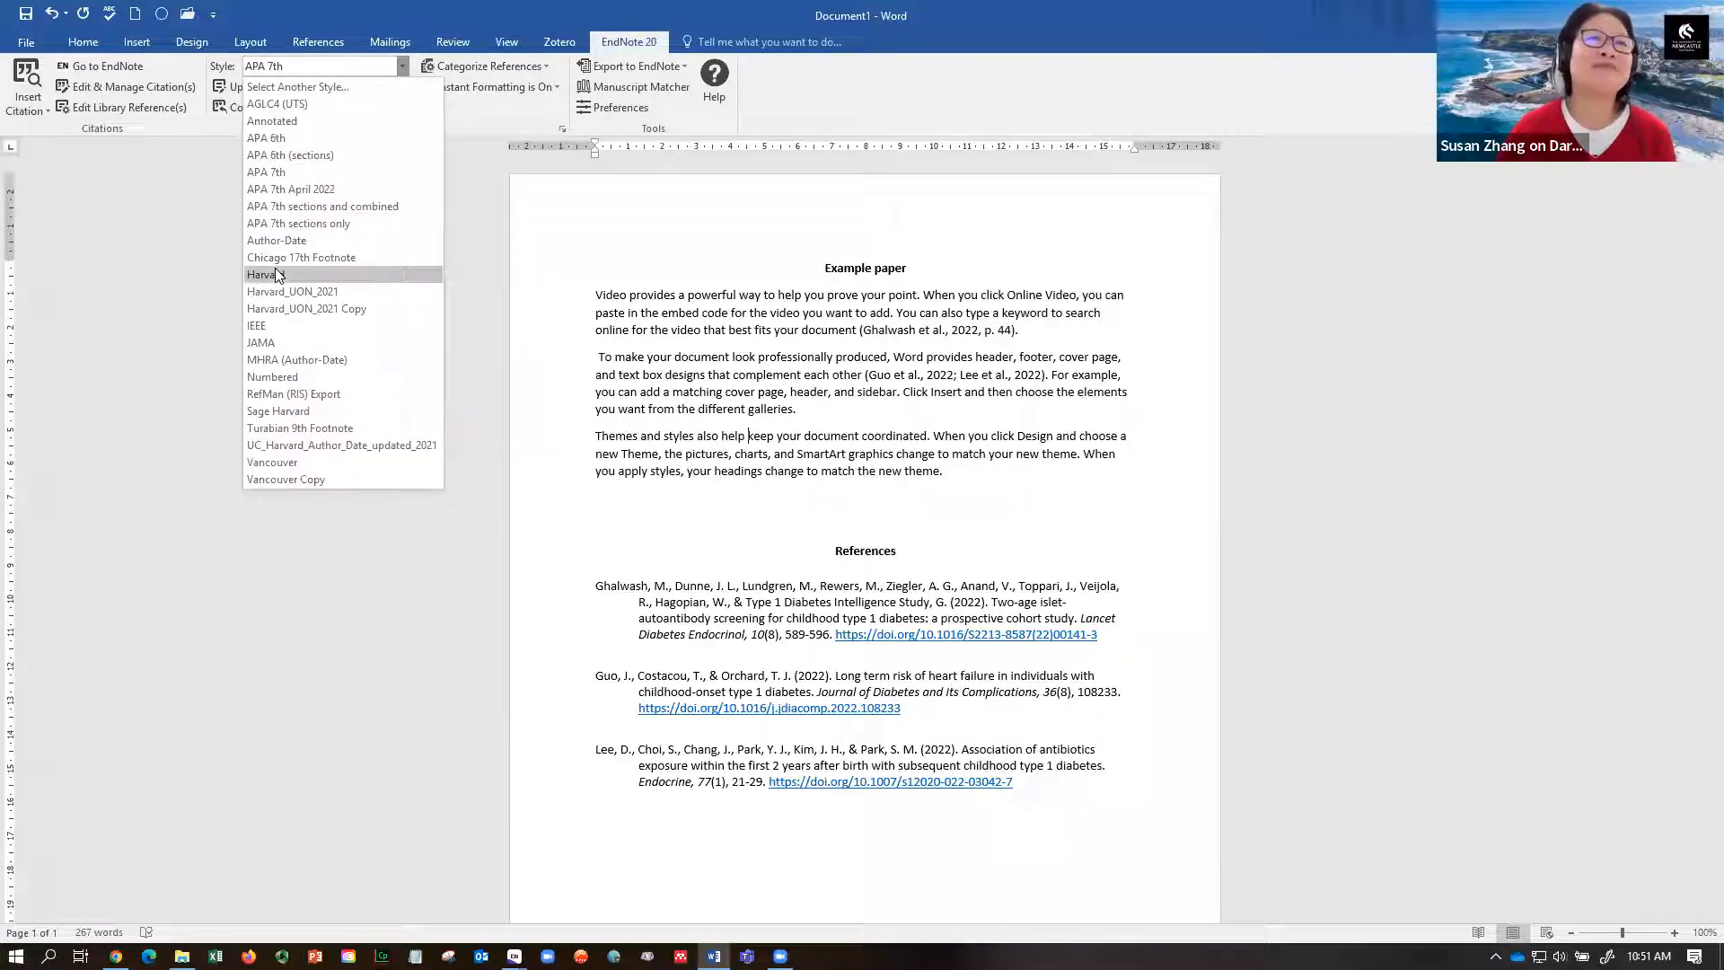
{"action": "left_click", "coordinate": [272, 293]}
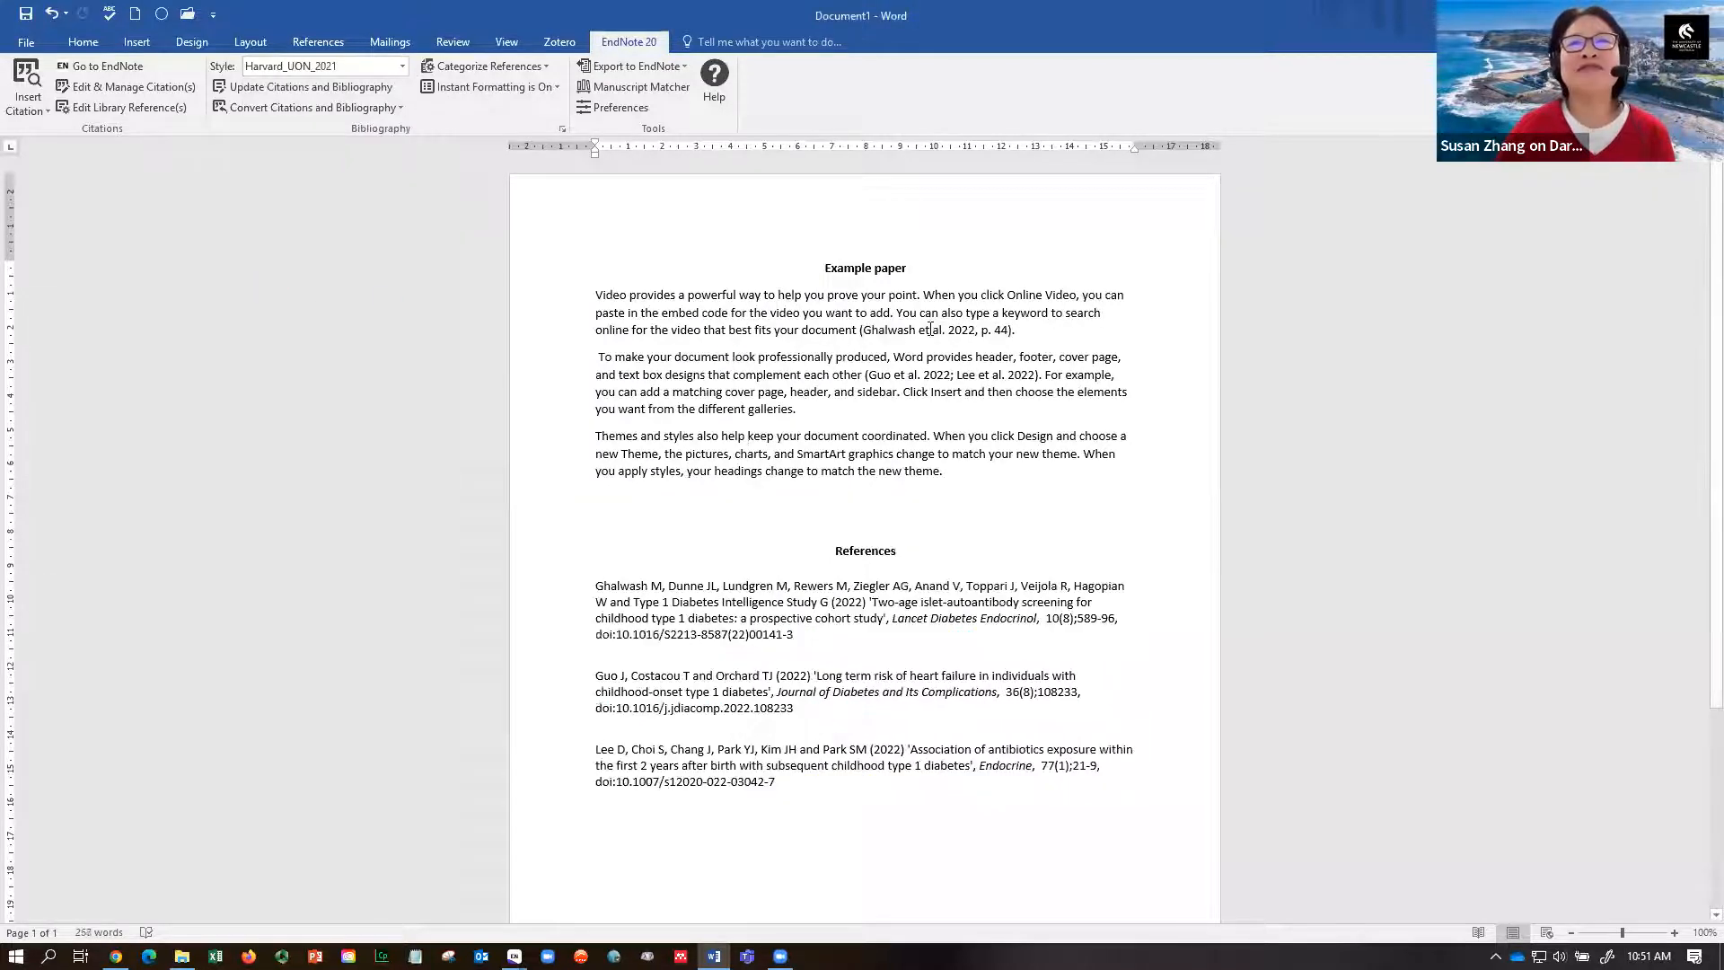
{"action": "left_click", "coordinate": [901, 379]}
{"action": "left_click", "coordinate": [738, 606]}
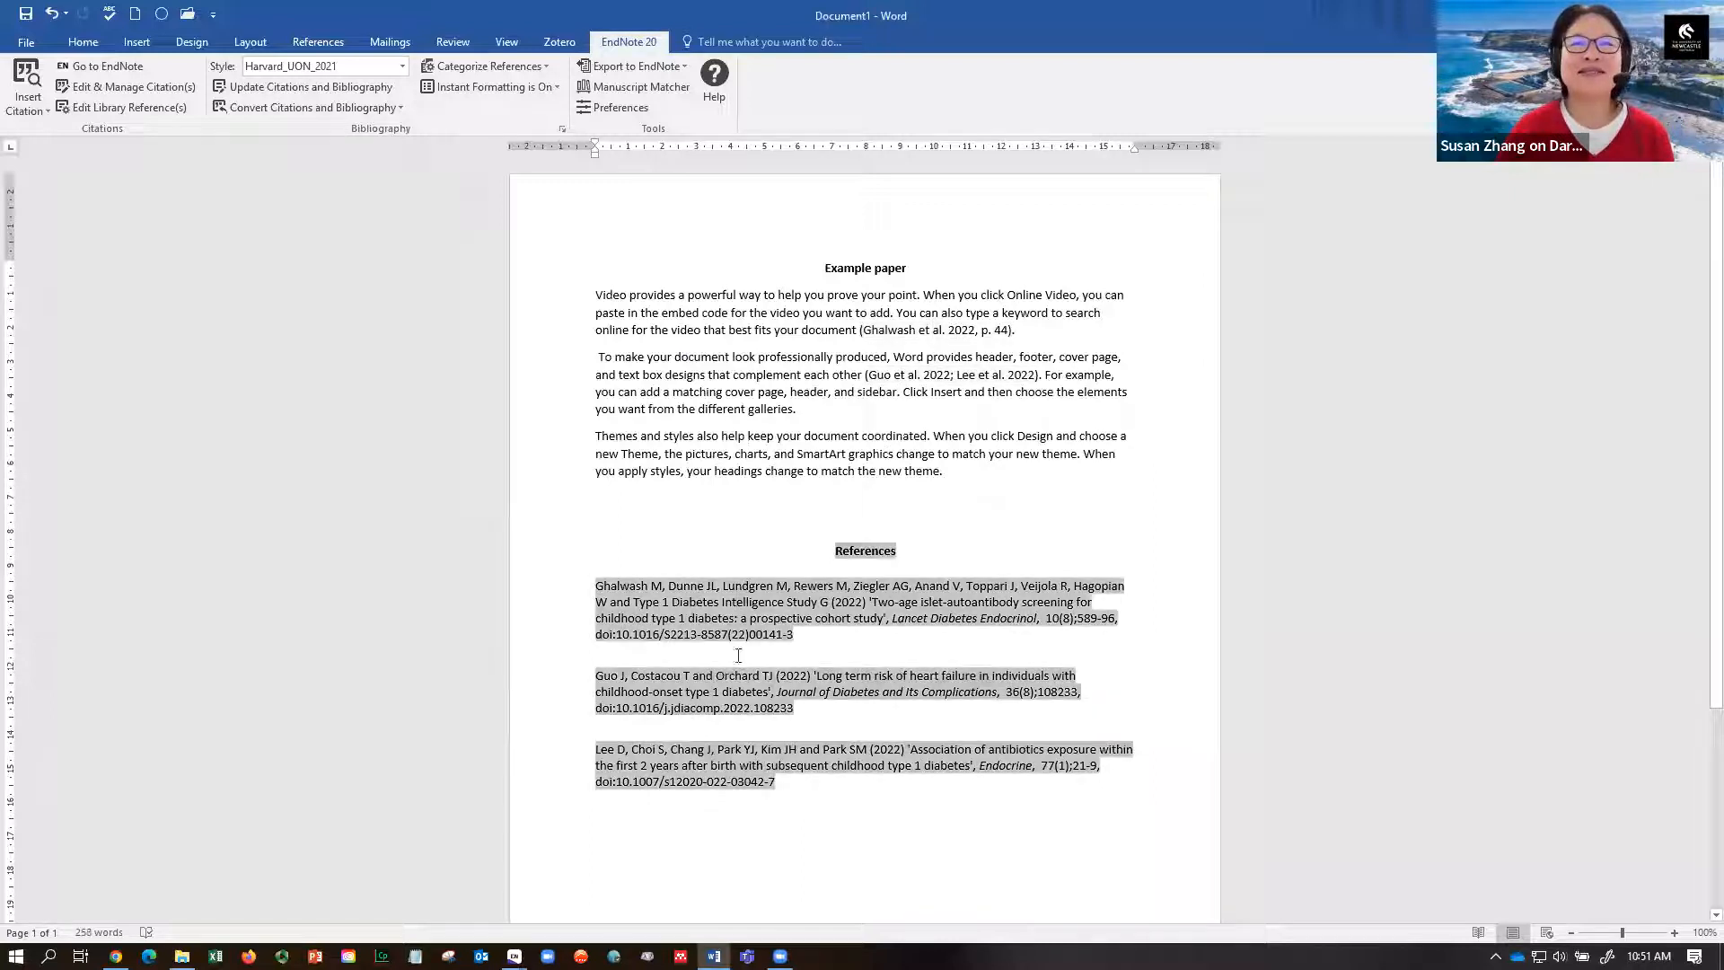
- Try the IEEE and Vancouver Copy styles, then restore APA 7th
{"action": "left_click", "coordinate": [402, 69]}
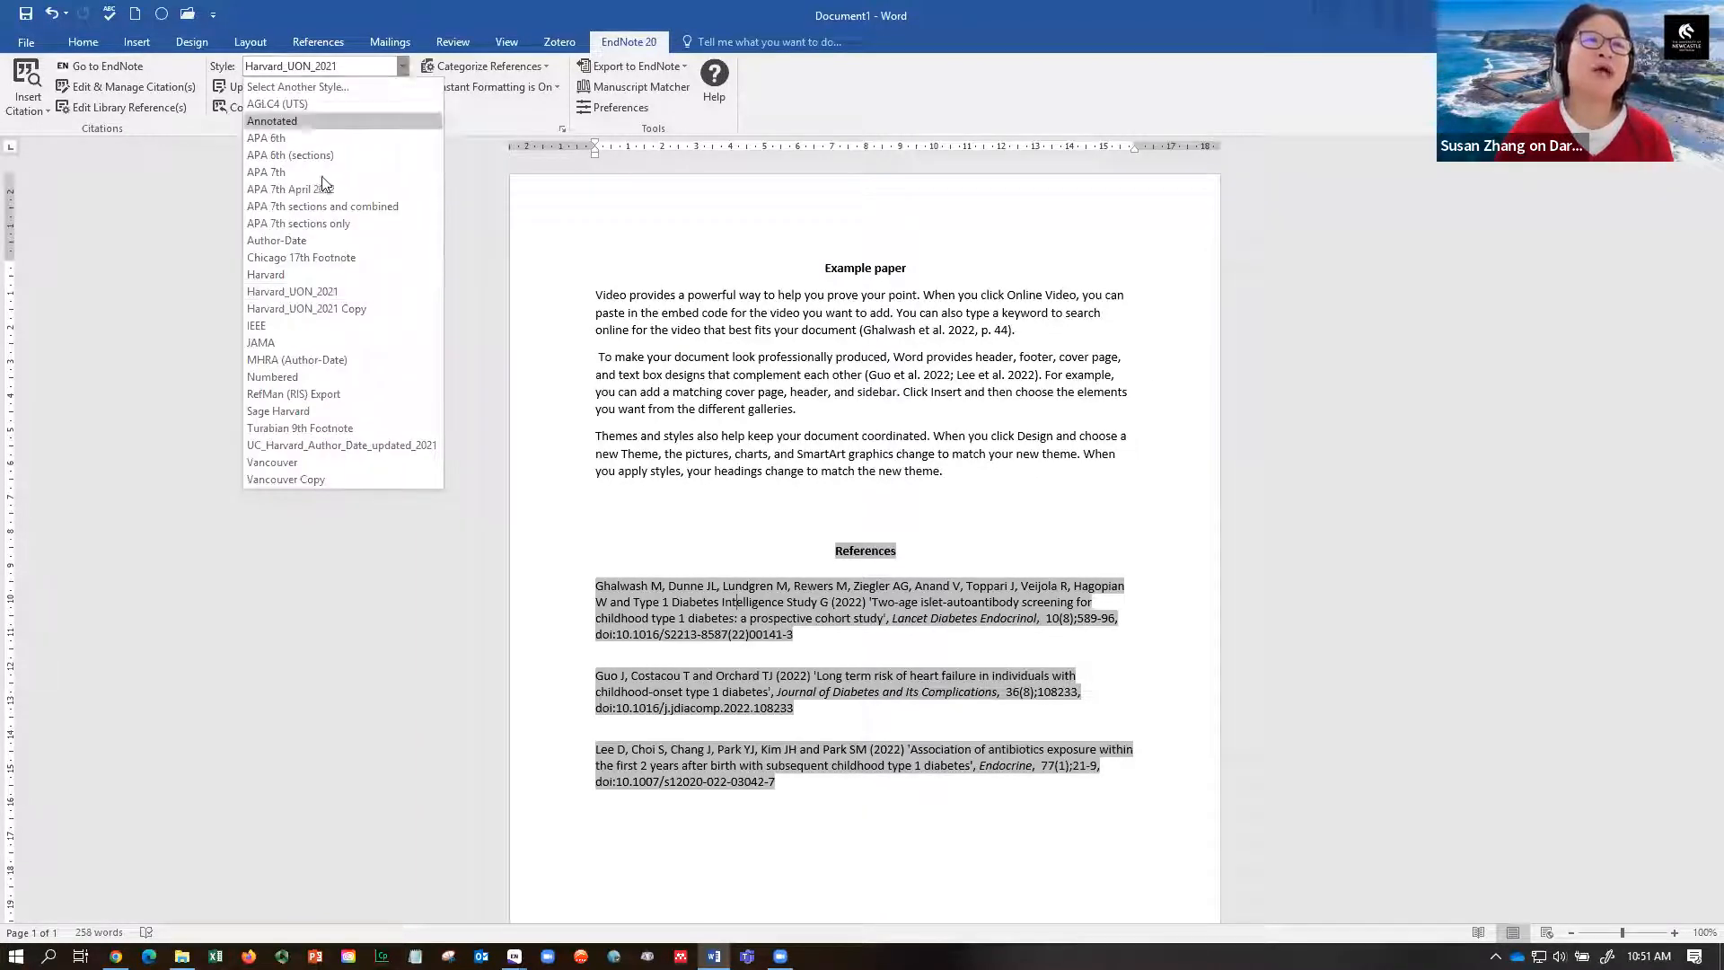
{"action": "left_click", "coordinate": [255, 328]}
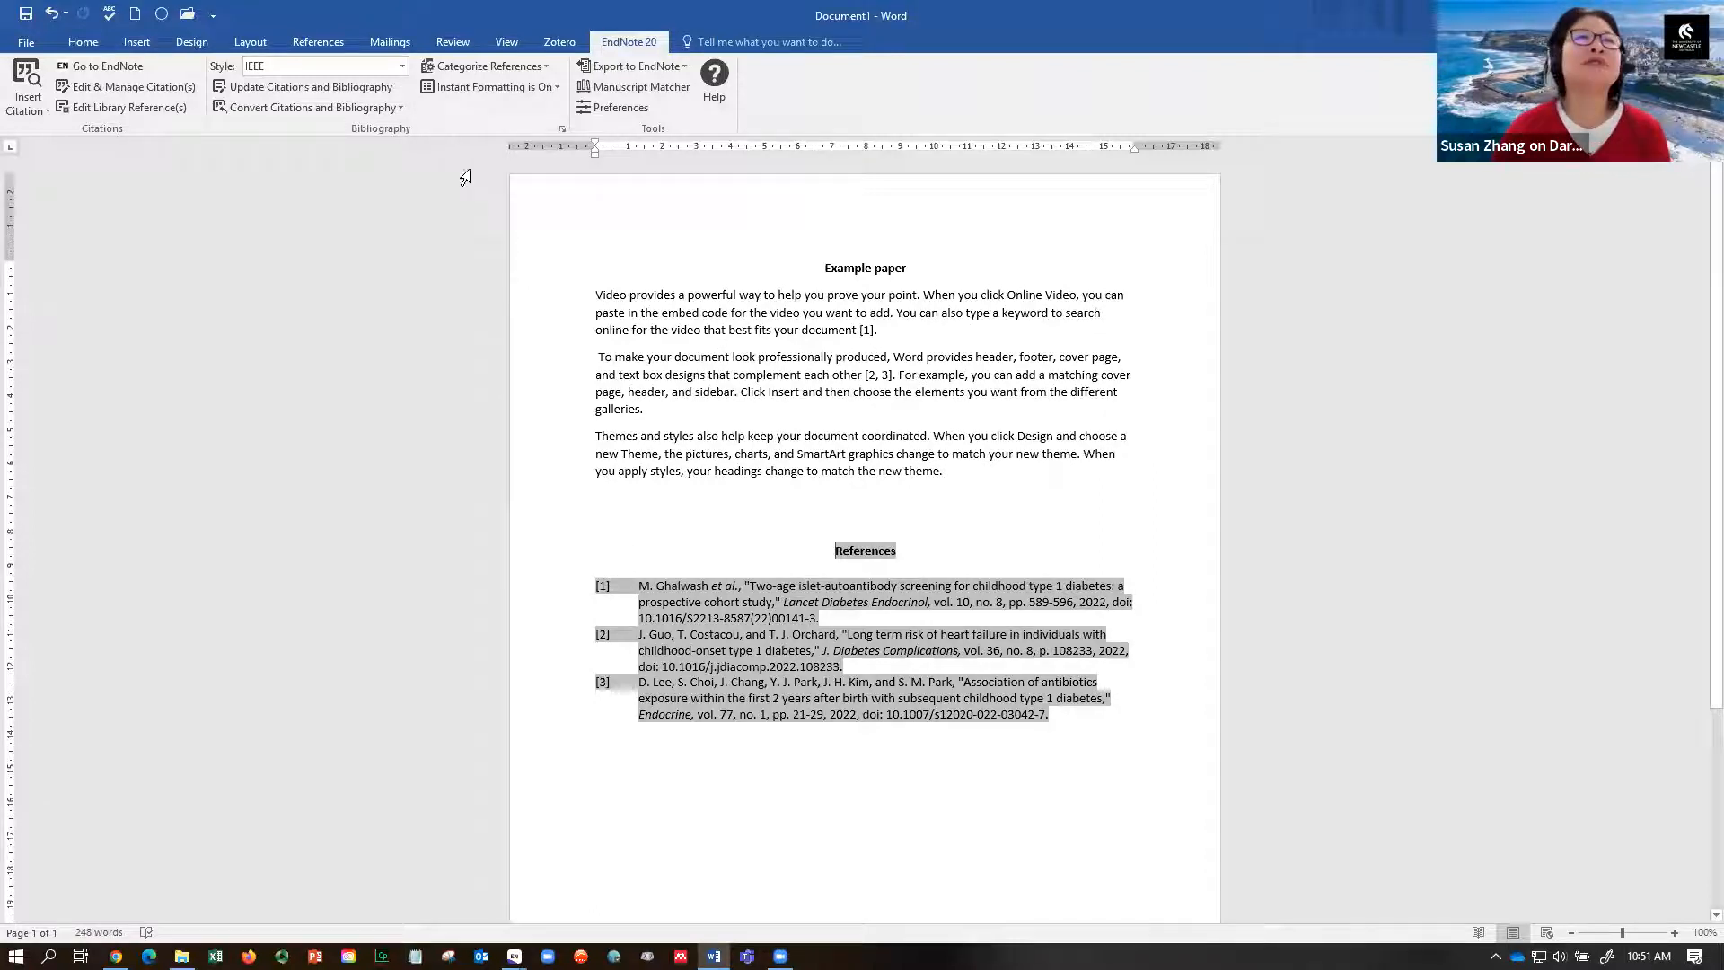
{"action": "left_click", "coordinate": [403, 67]}
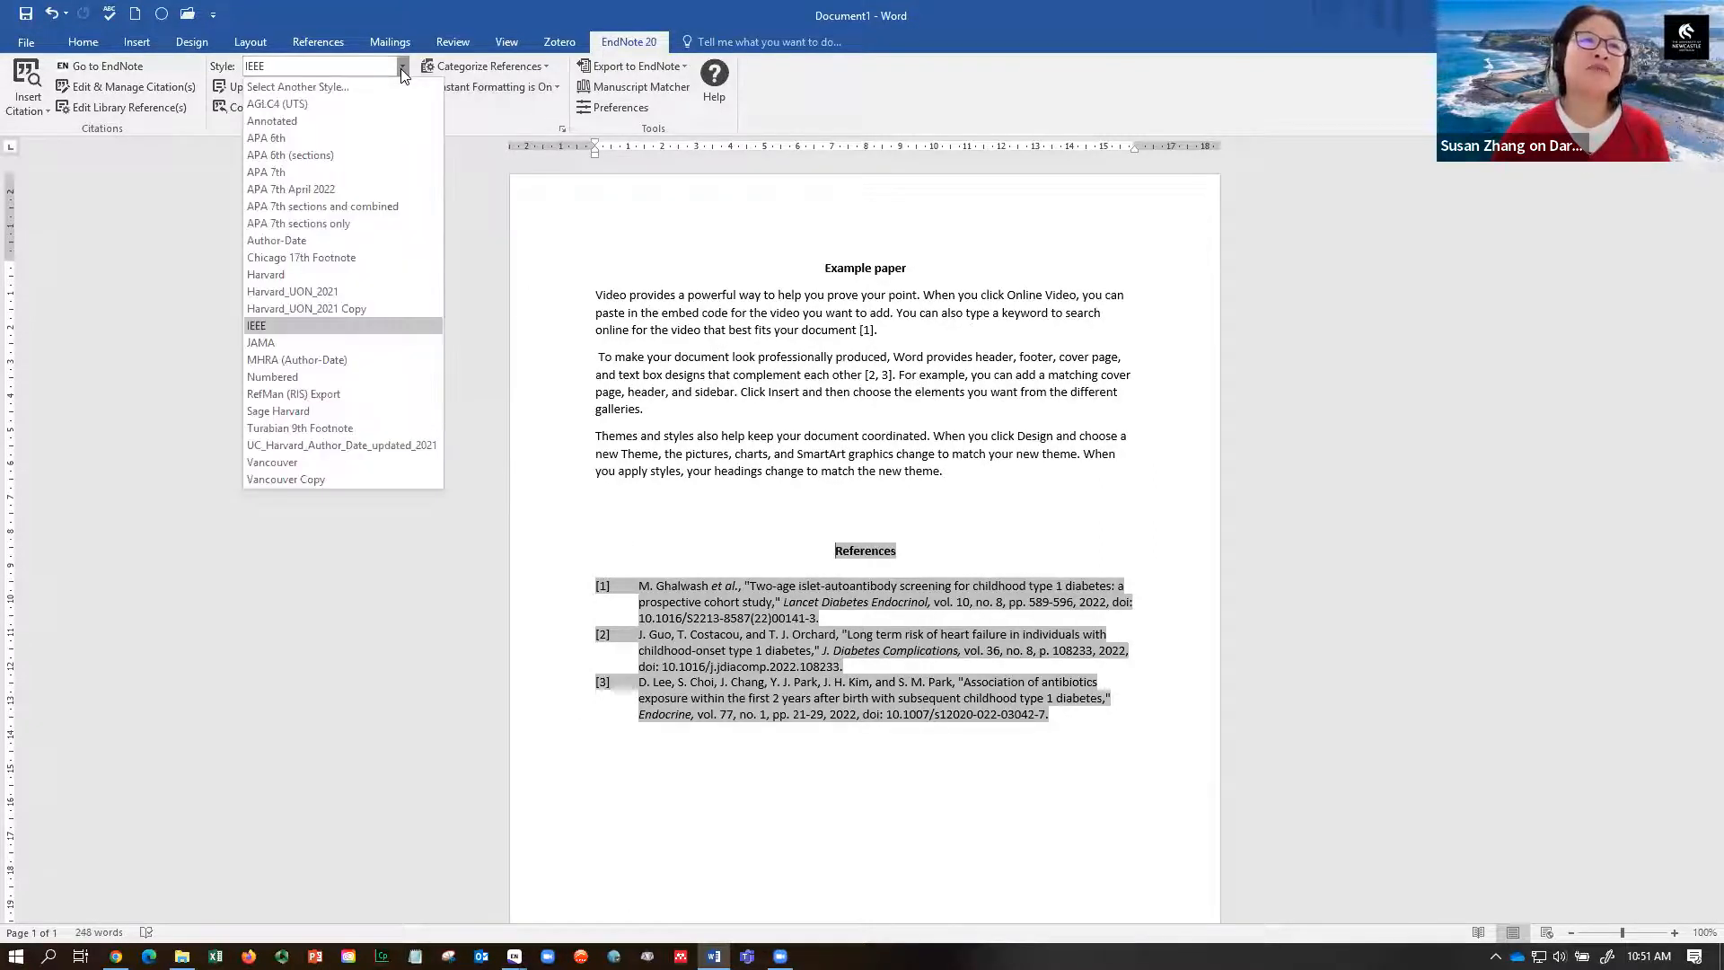
{"action": "left_click", "coordinate": [271, 480]}
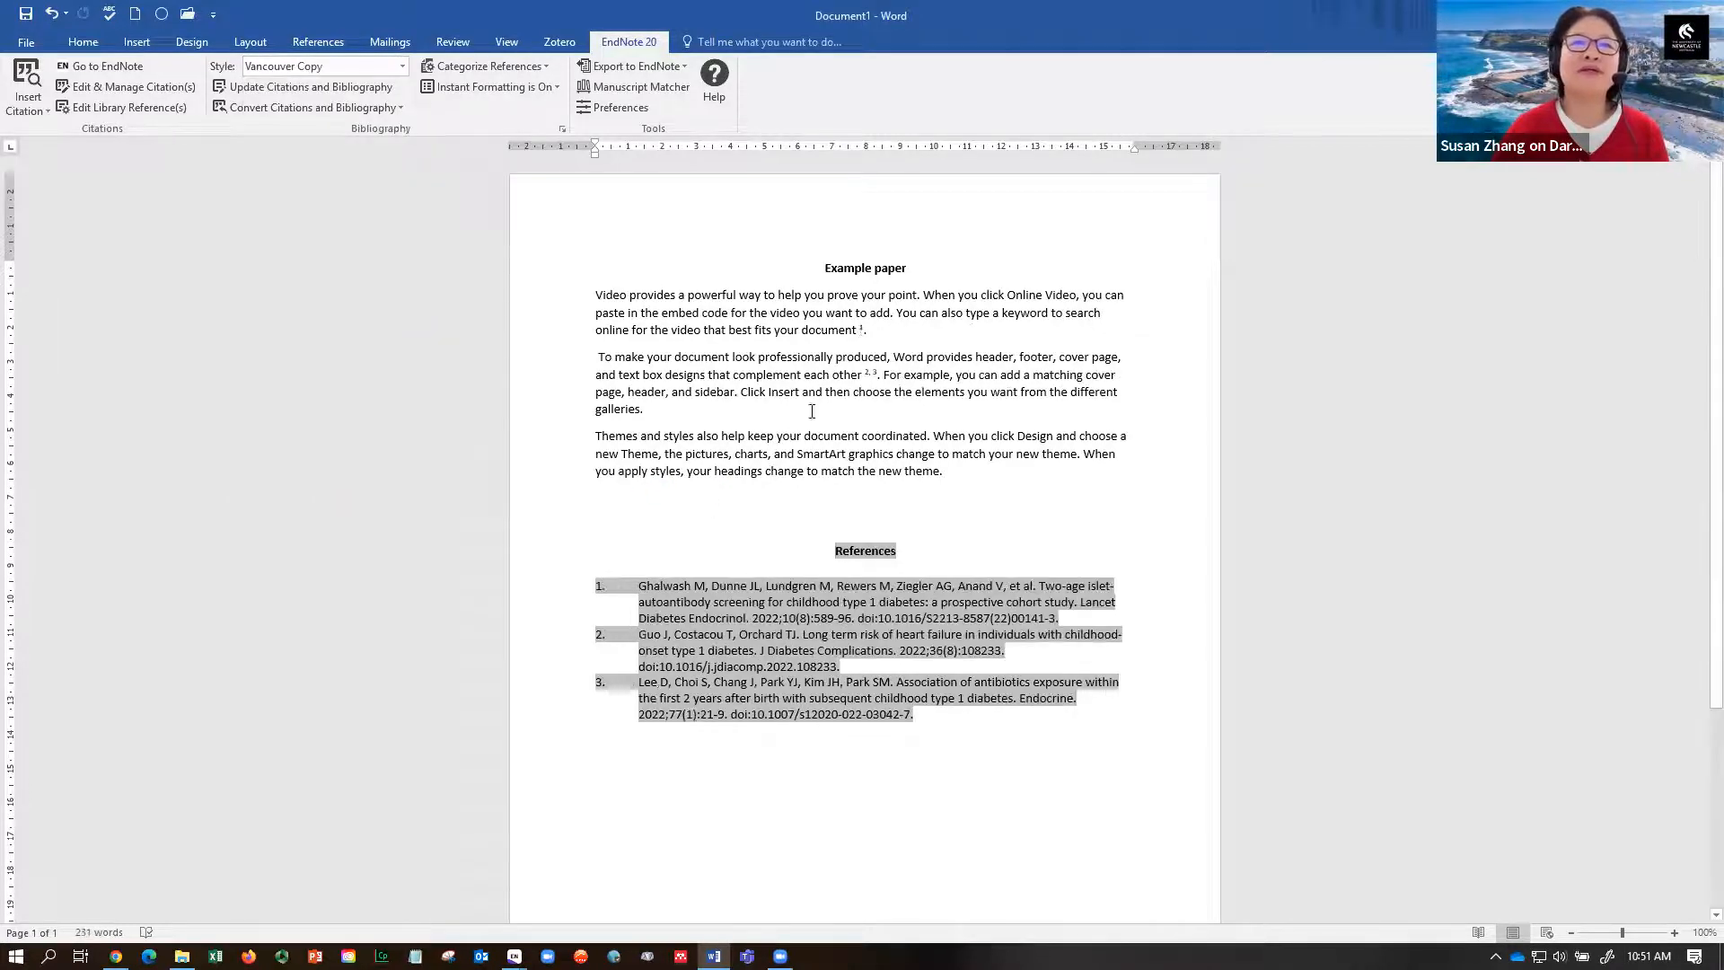
{"action": "left_click_drag", "start_coordinate": [859, 327], "coordinate": [832, 375]}
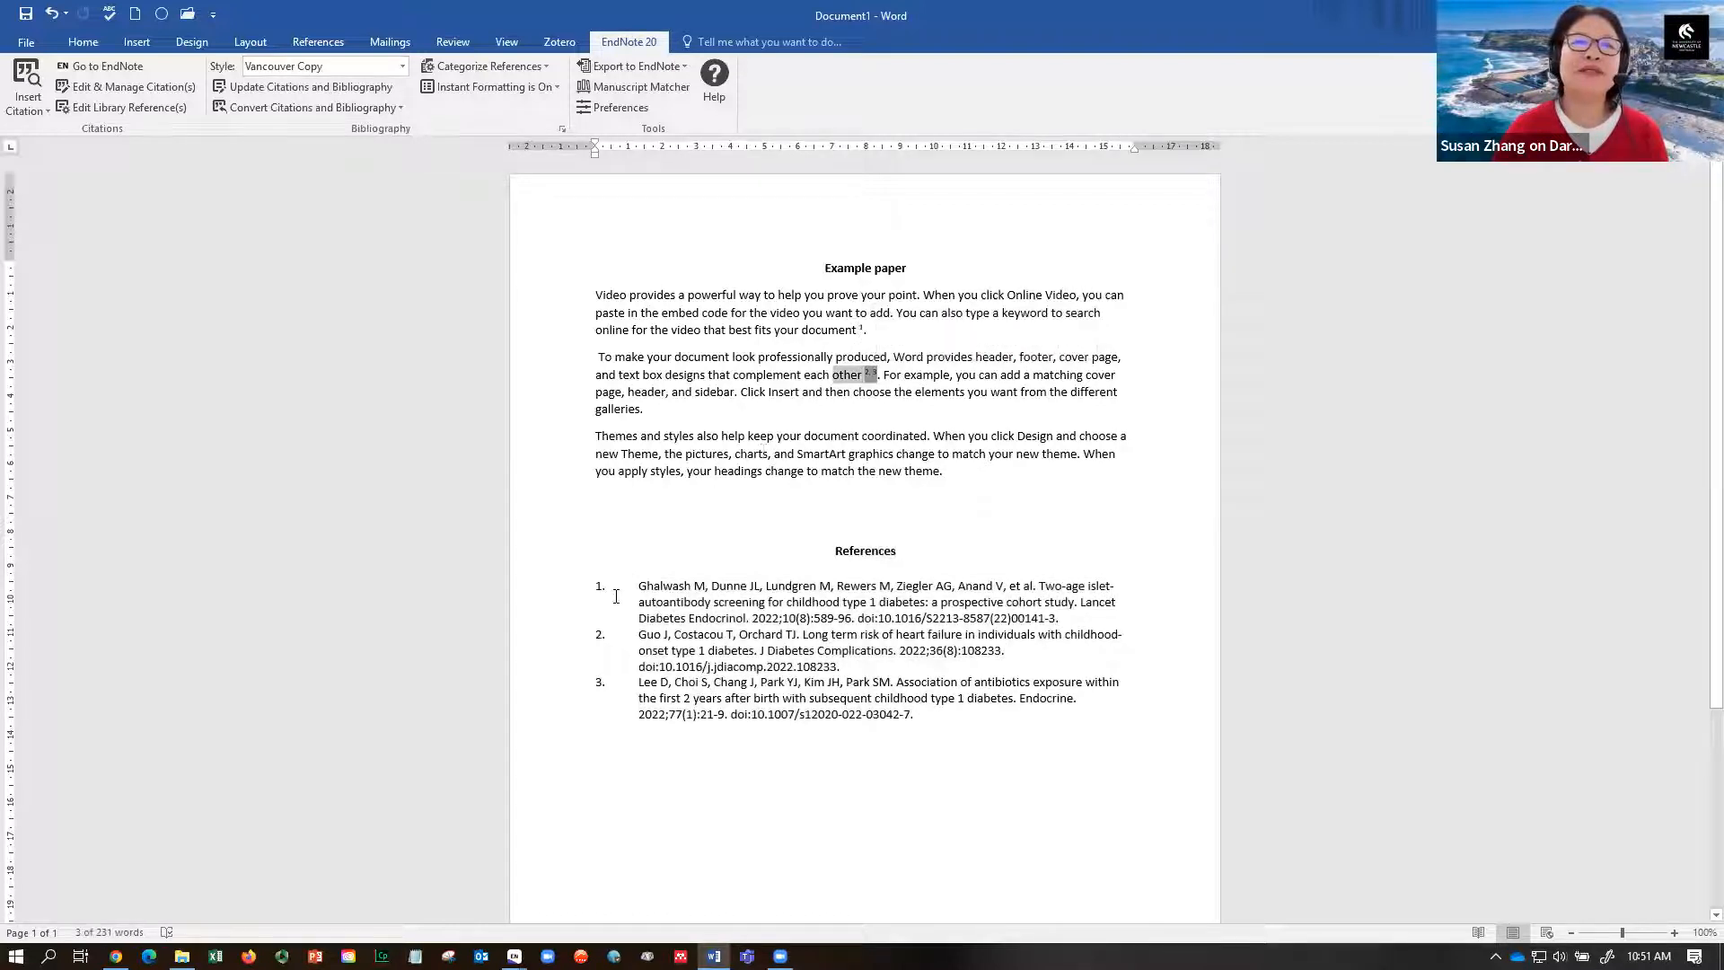
{"action": "left_click", "coordinate": [402, 66]}
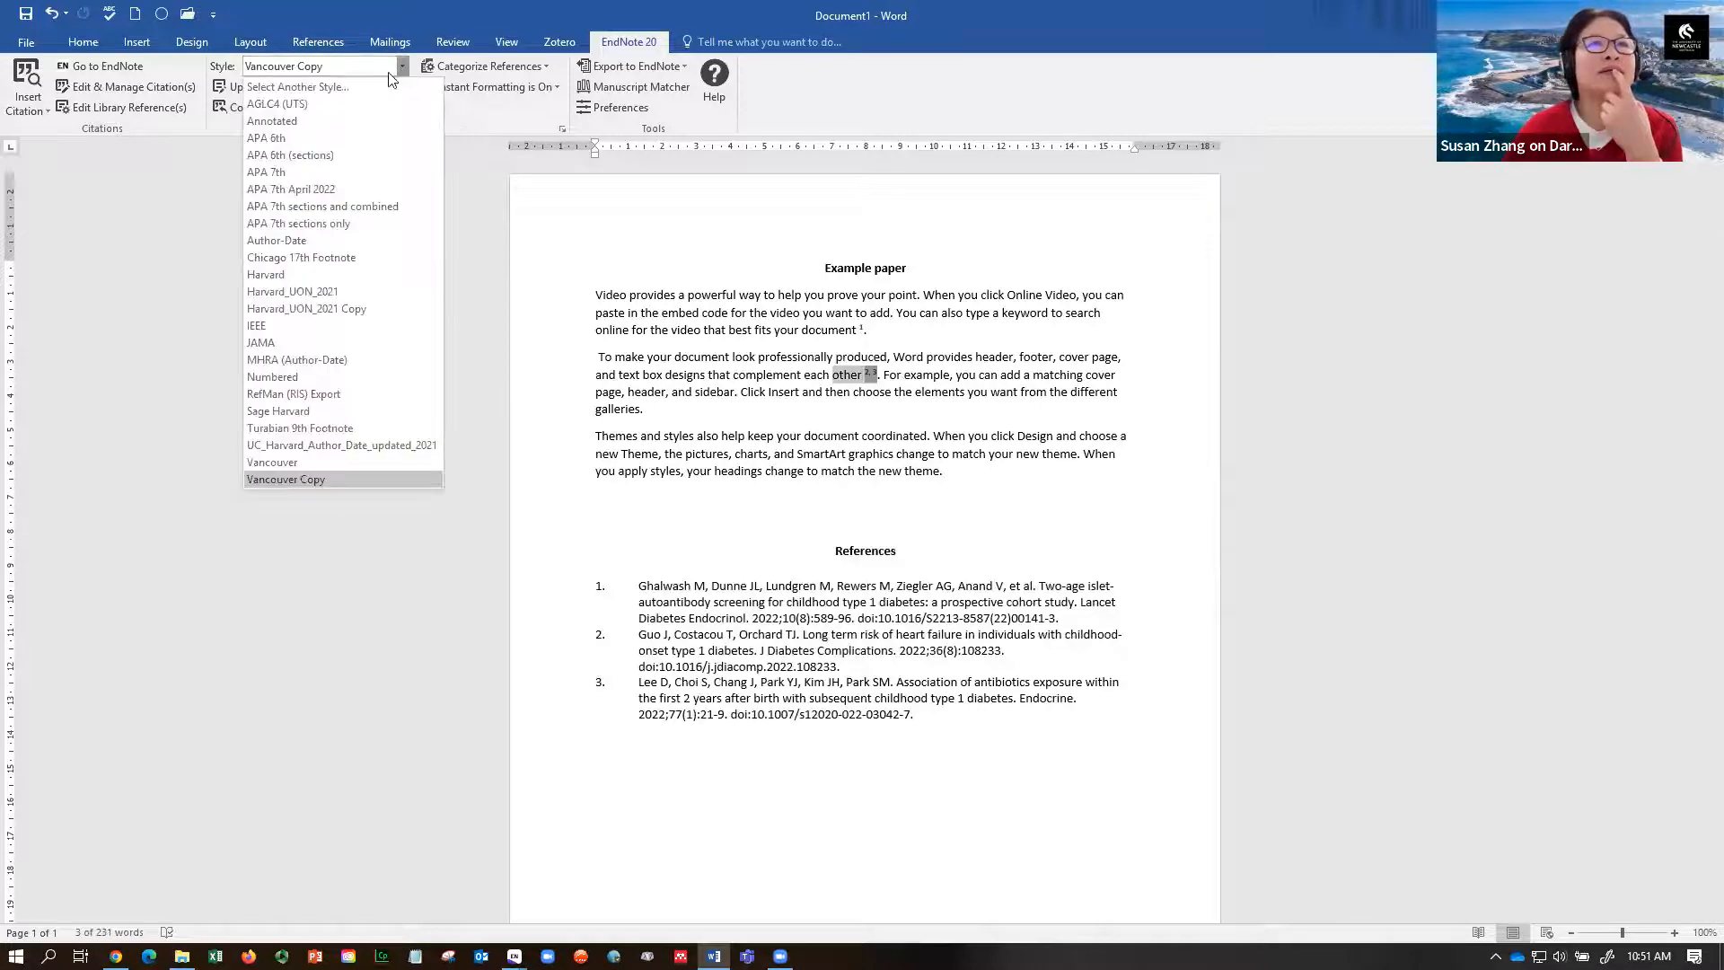
{"action": "left_click", "coordinate": [279, 174]}
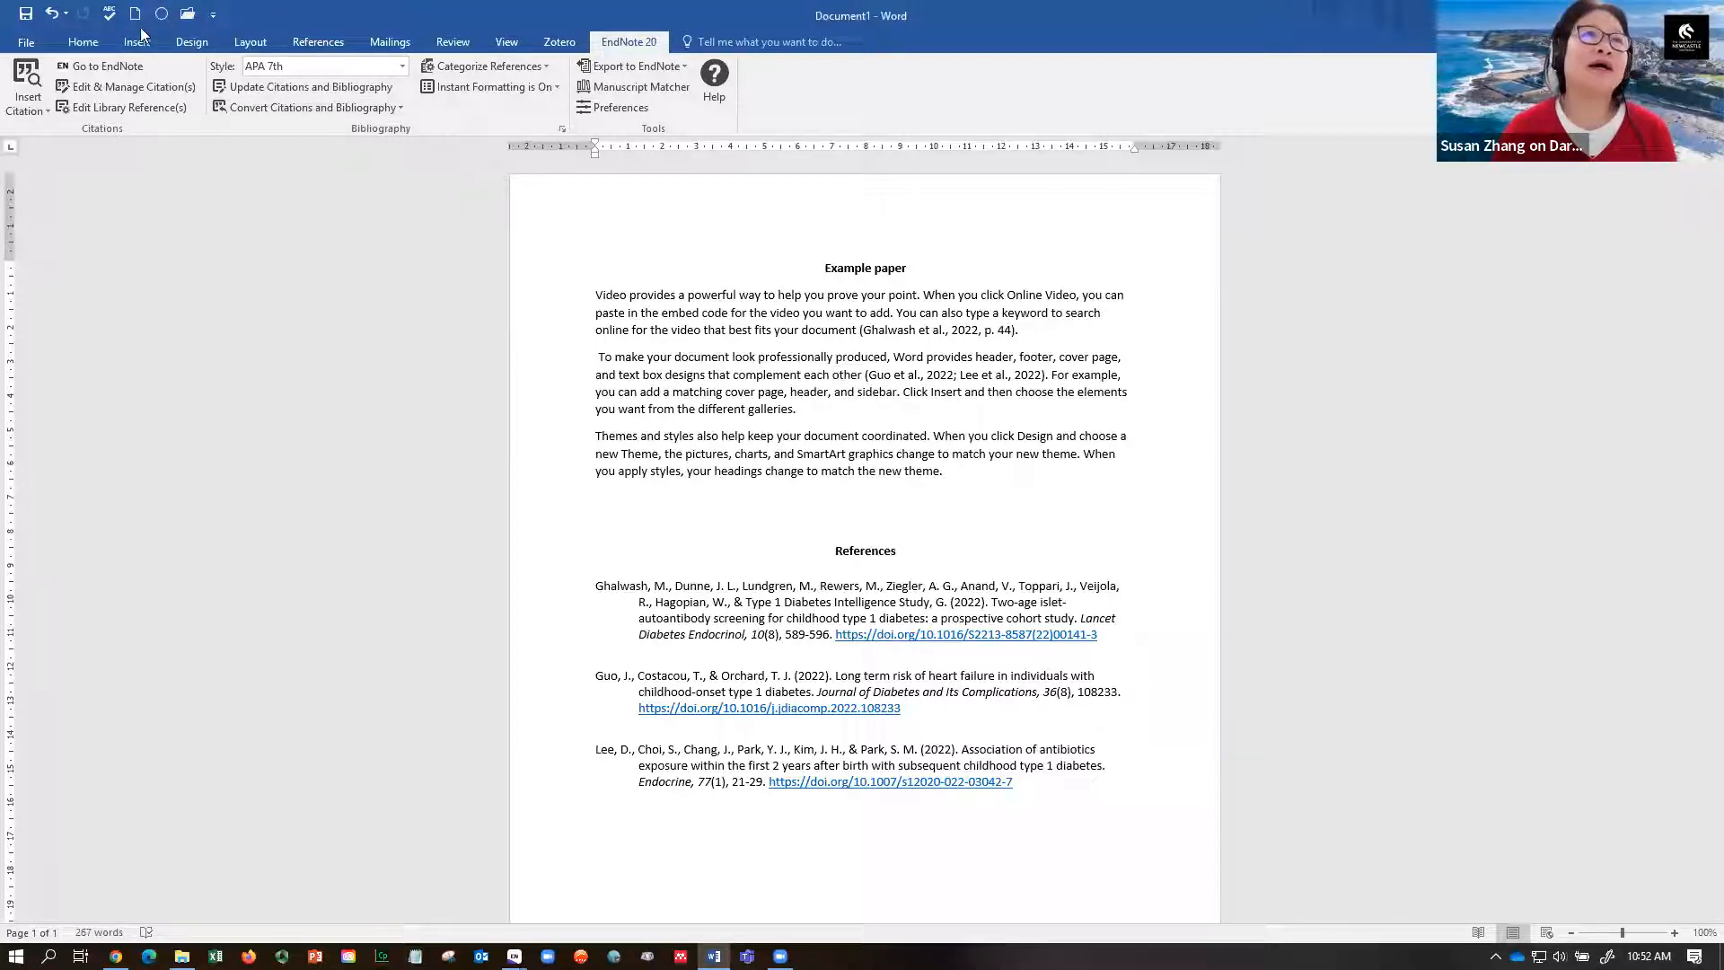
- Create a new document with three =rand(3,3) sample paragraphs, placing the cursor after the first
{"action": "key", "text": "ctrl+n"}
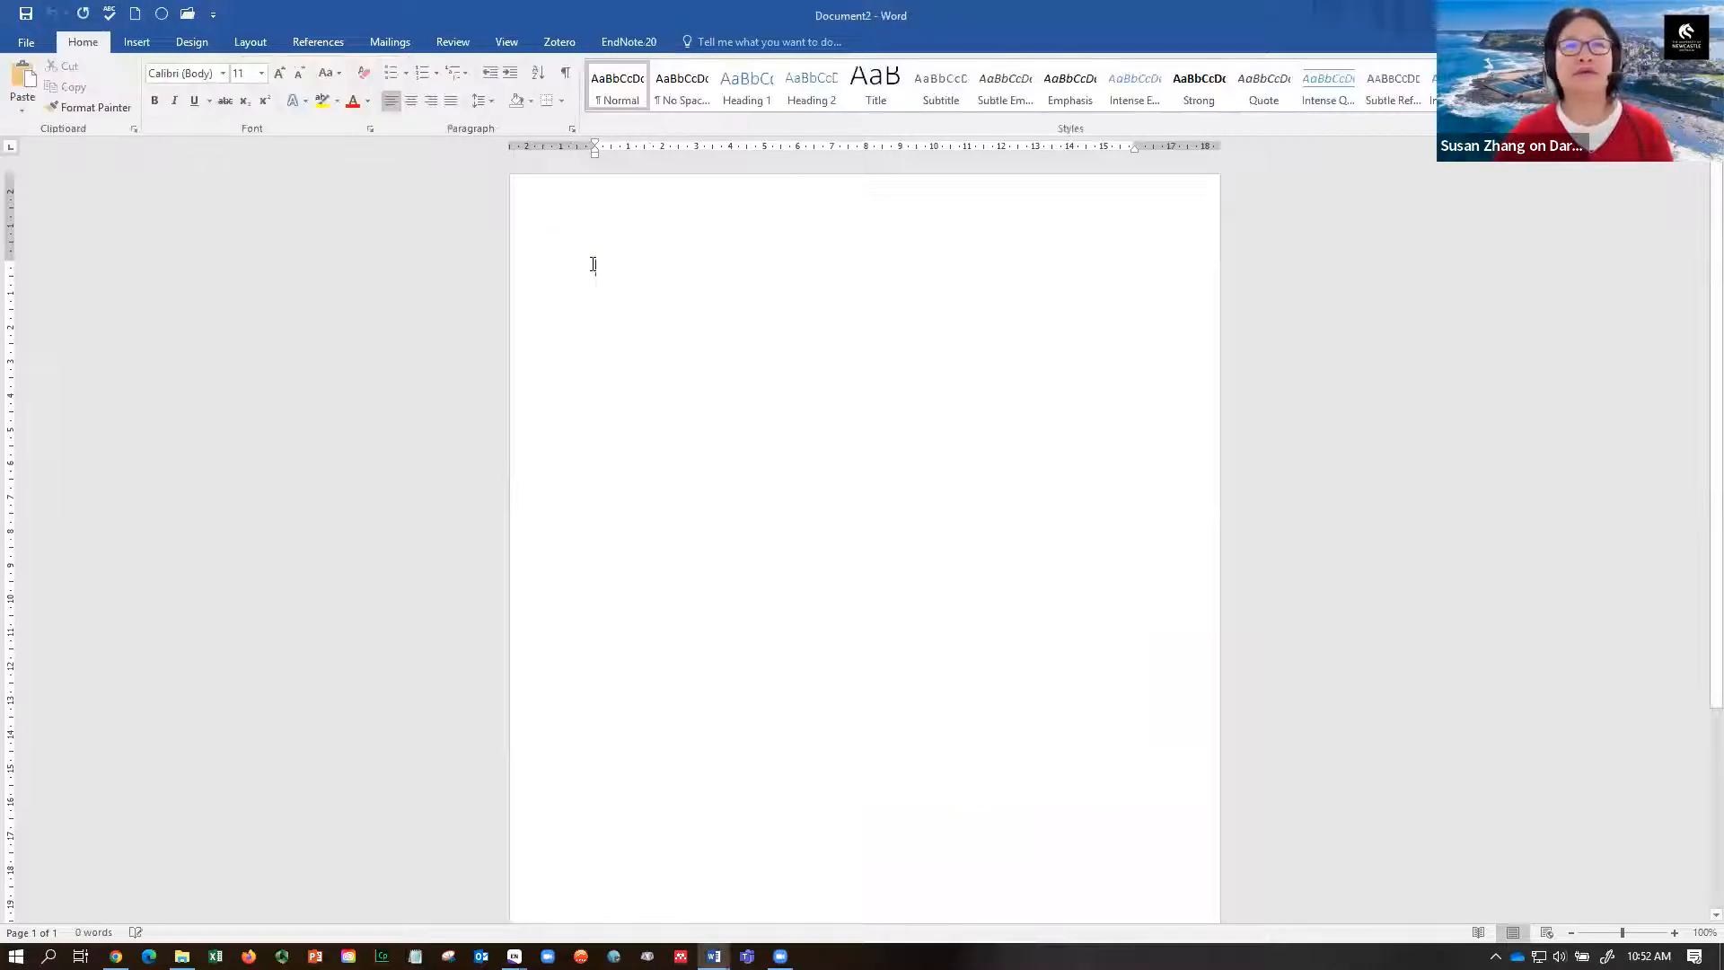
{"action": "type", "text": "=ran"}
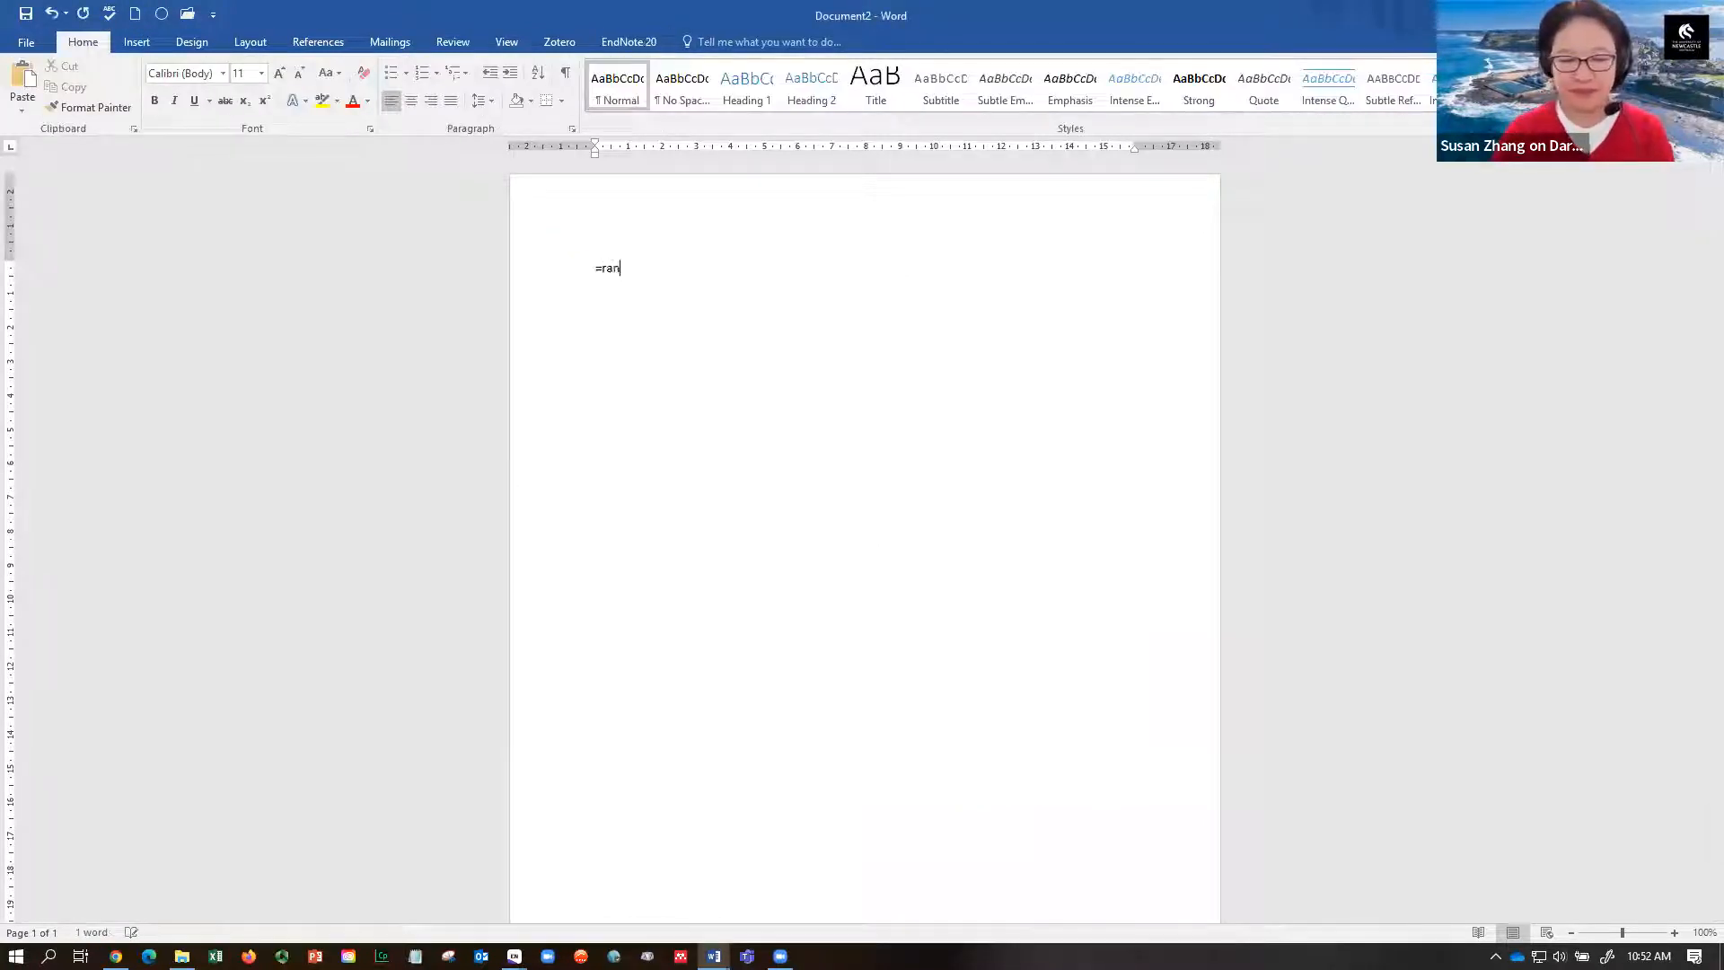
{"action": "type", "text": "d(3,3)"}
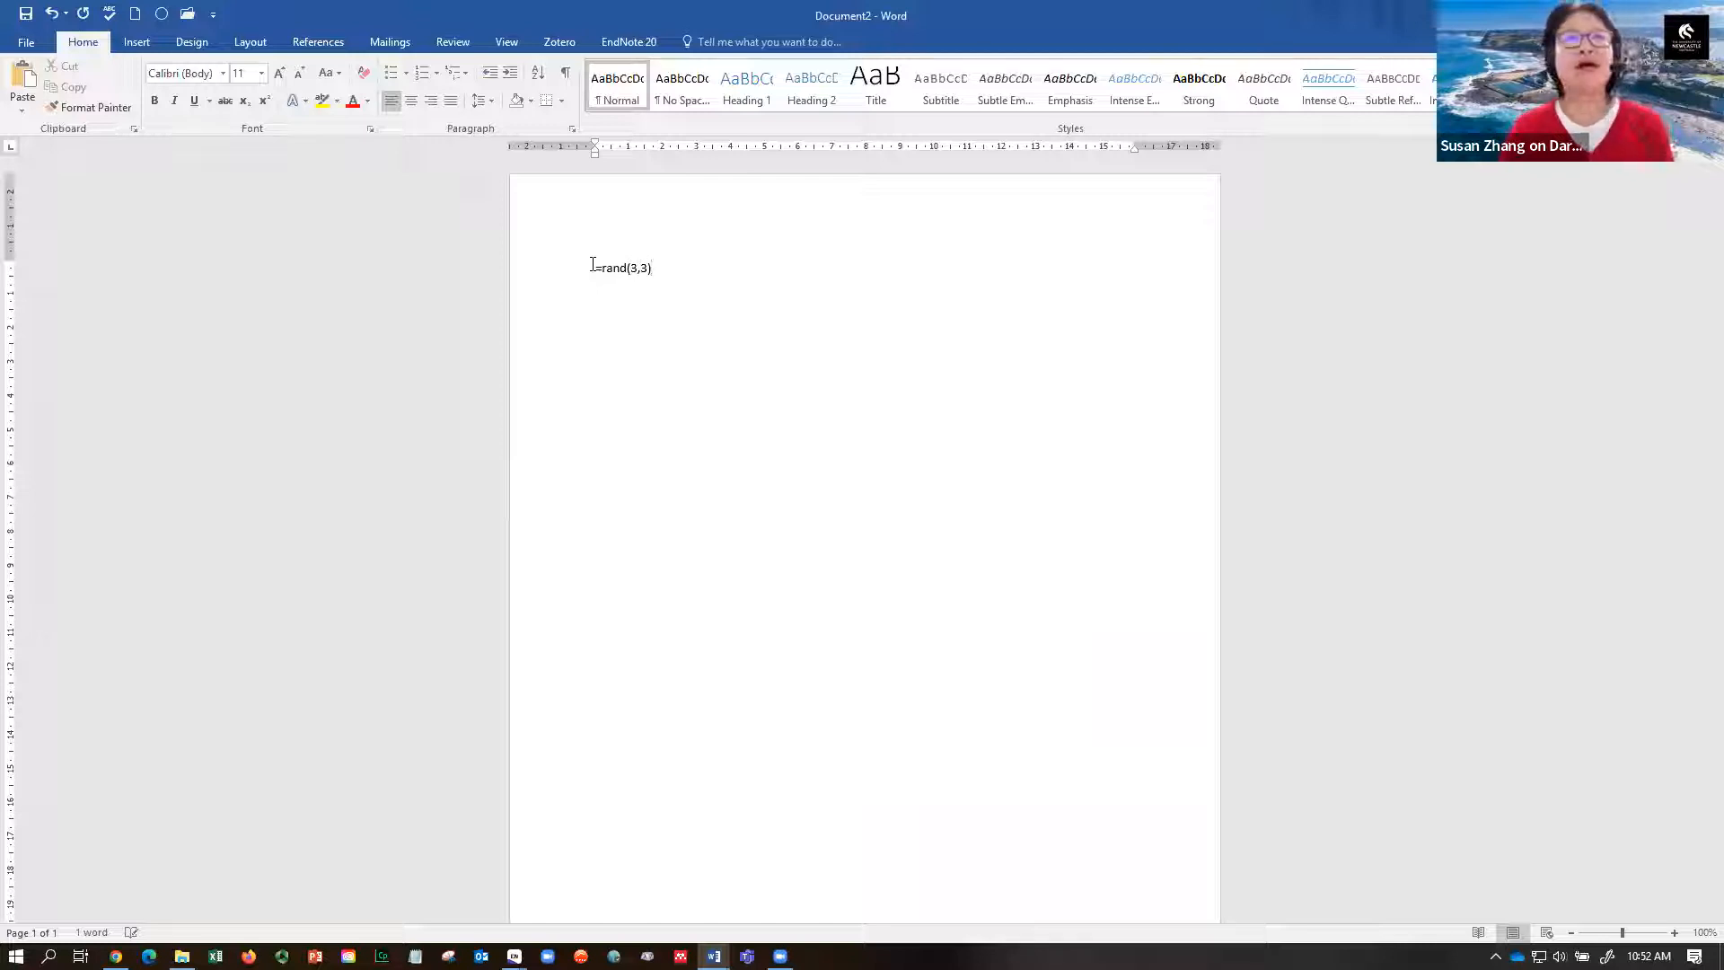
{"action": "key", "text": "Return"}
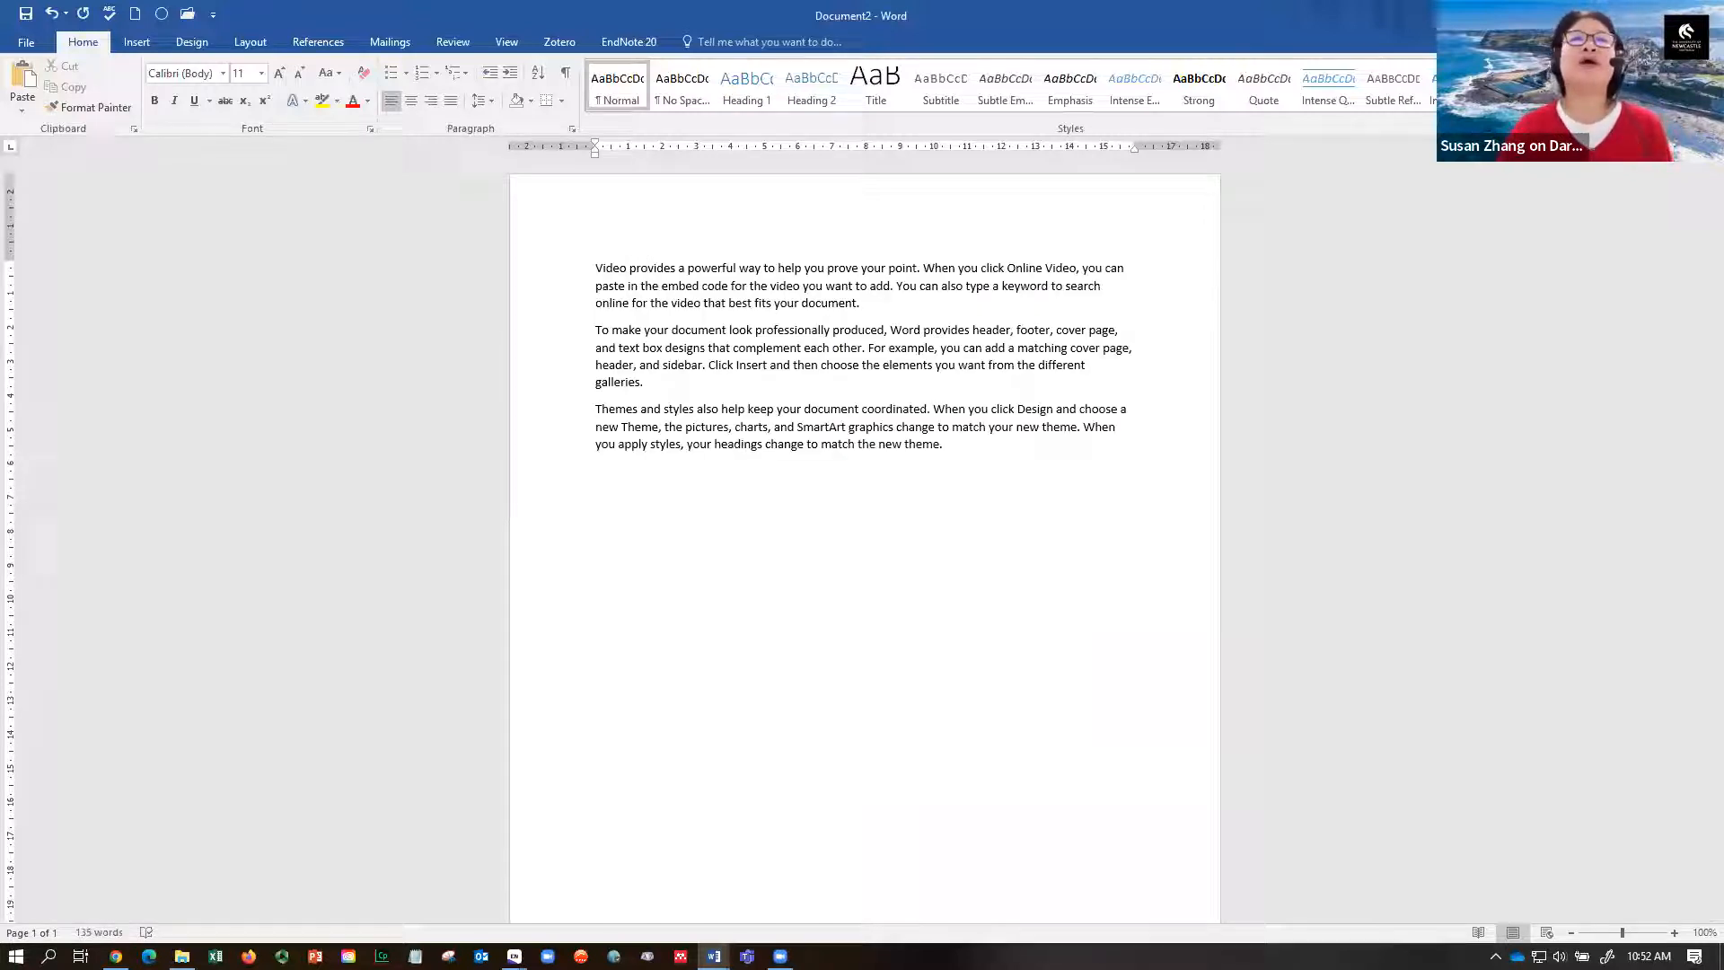
{"action": "left_click", "coordinate": [860, 302]}
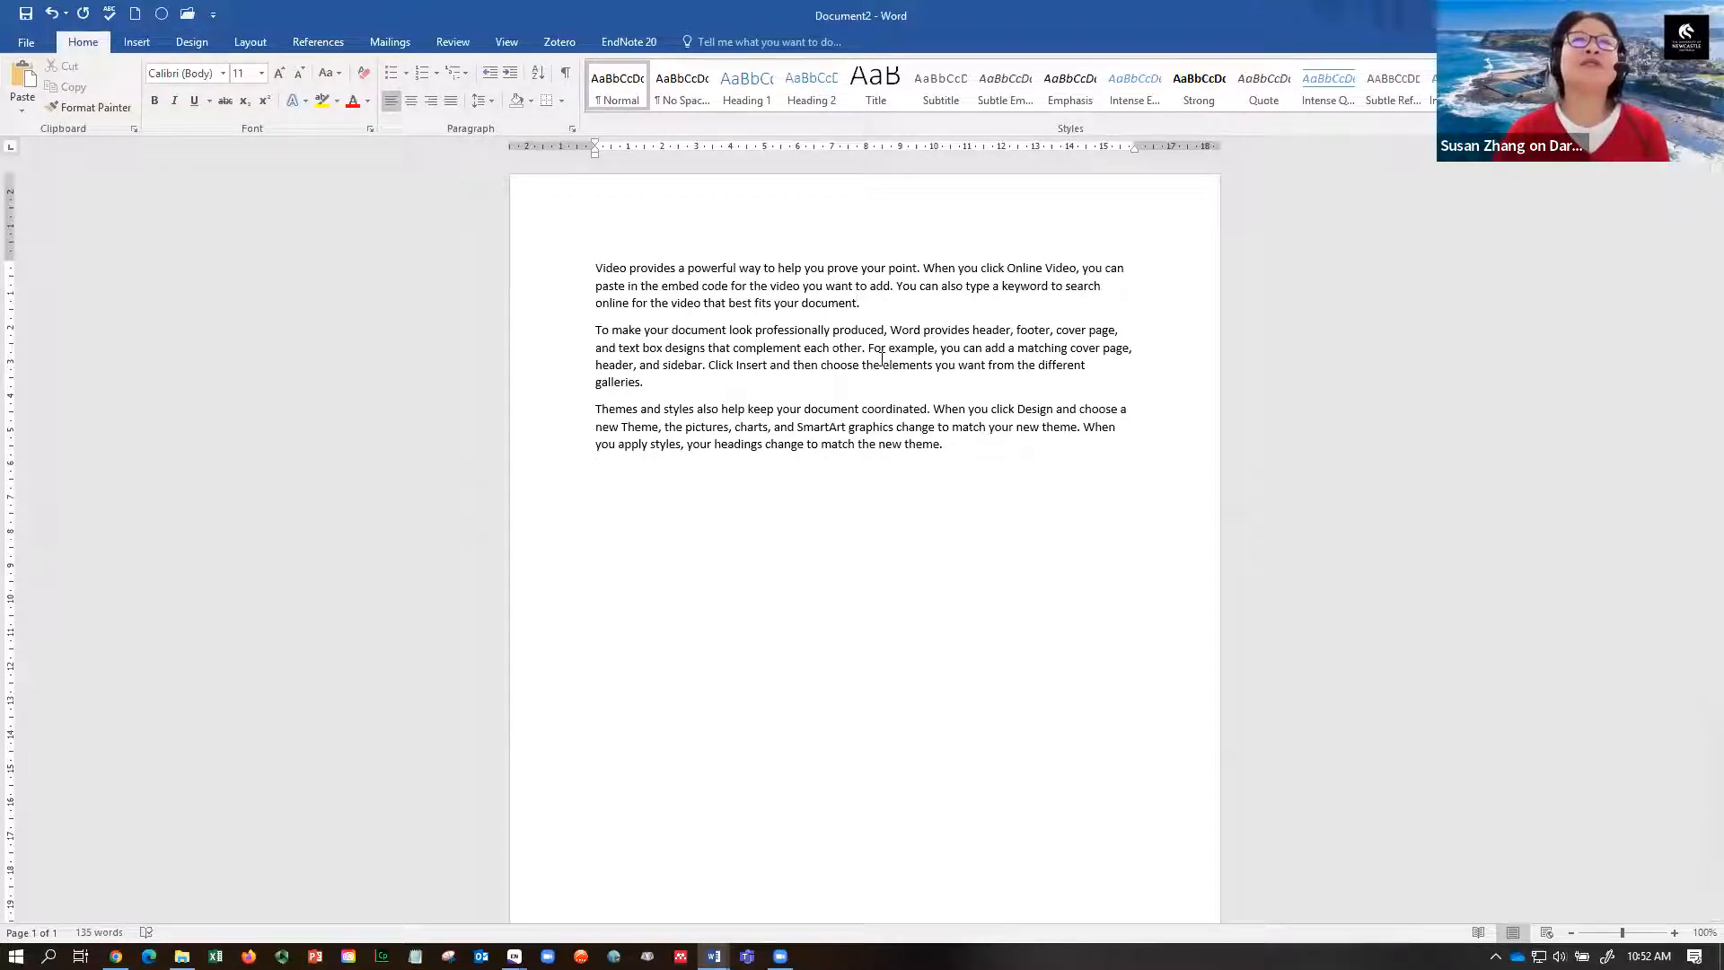
{"action": "left_click", "coordinate": [634, 45]}
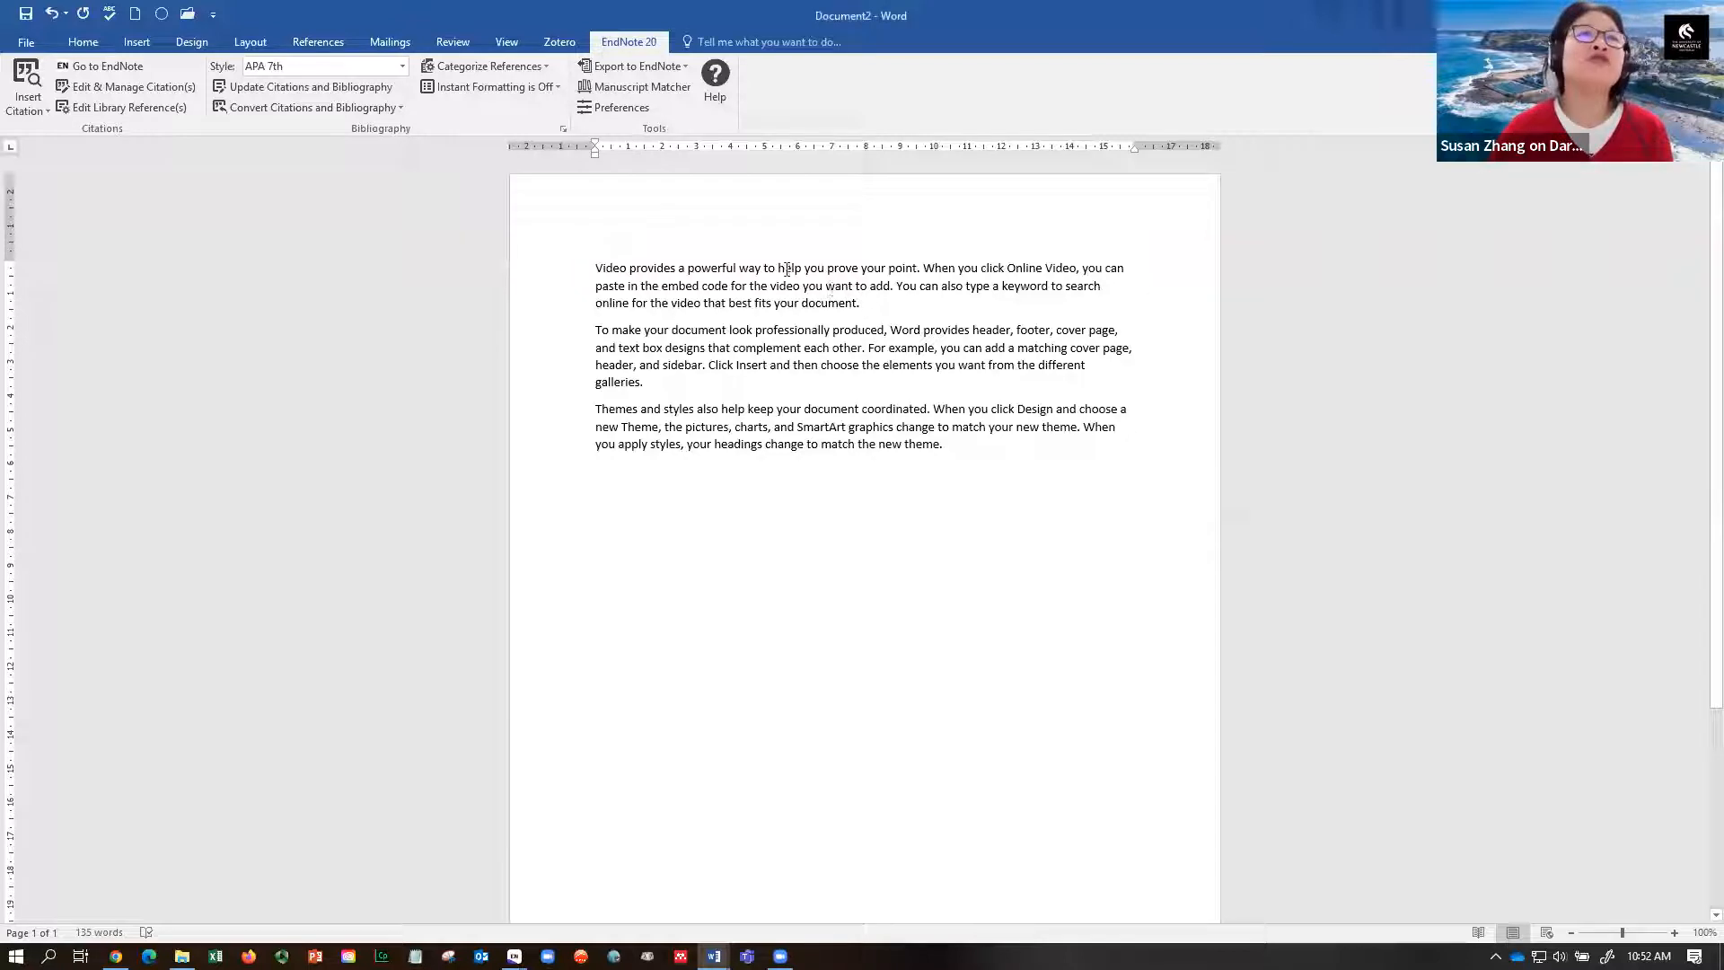
{"action": "left_click", "coordinate": [304, 45]}
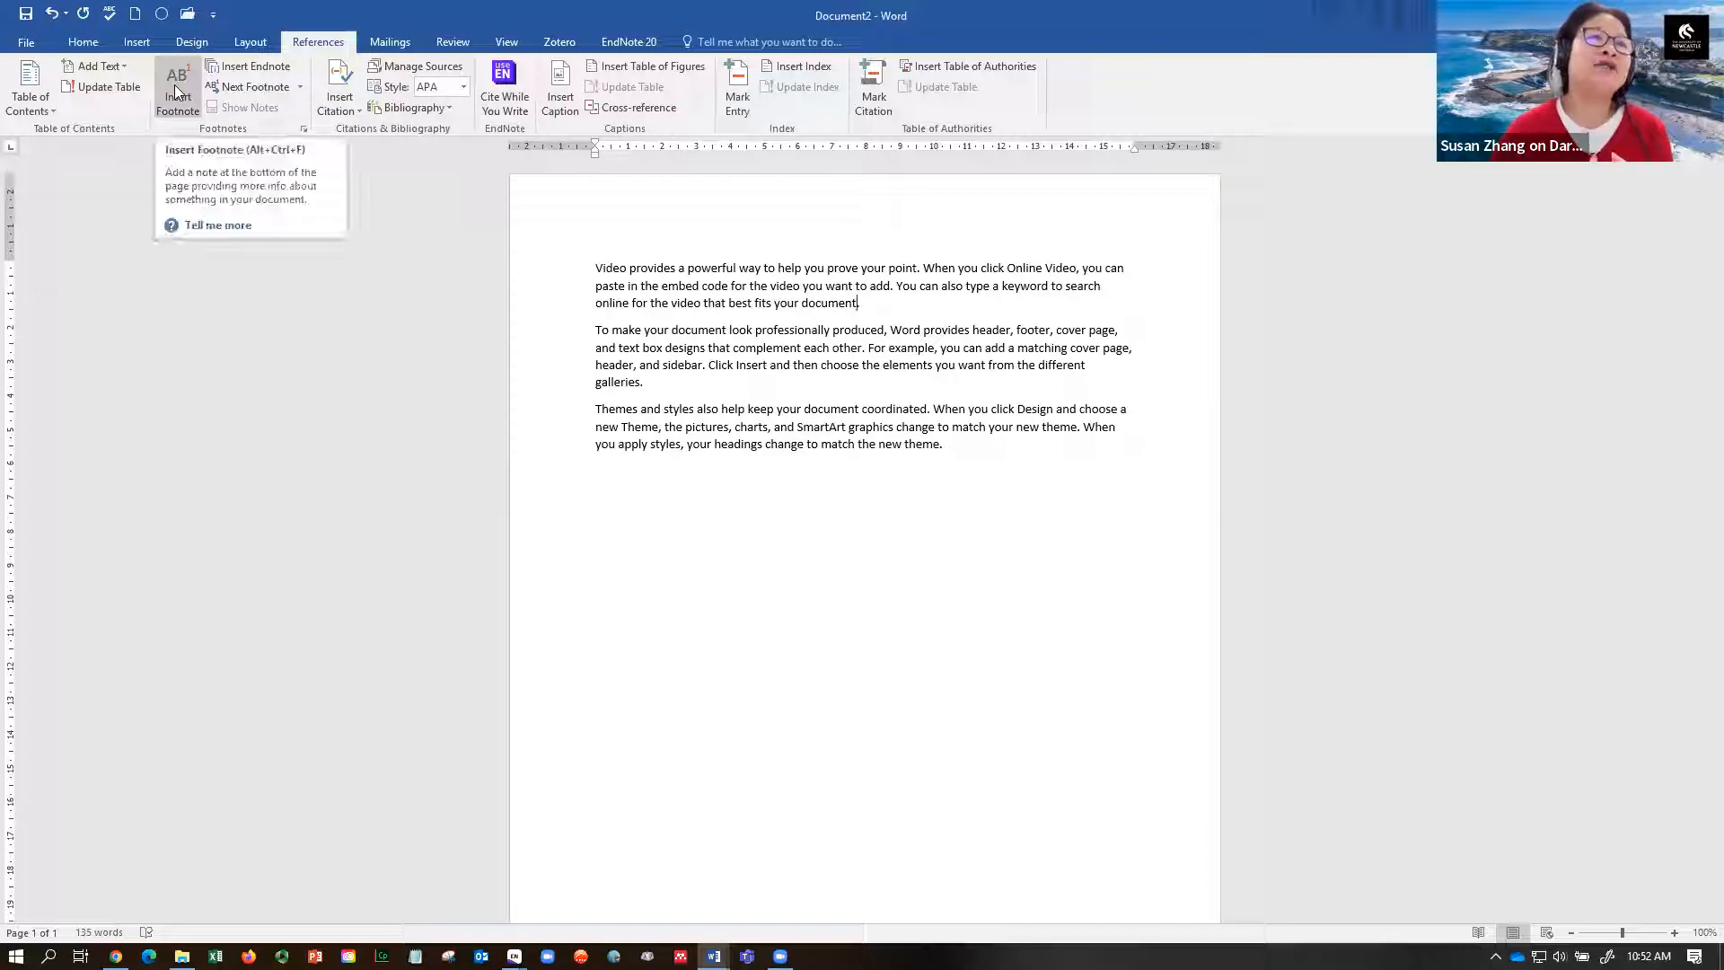
- Insert an empty footnote after the first paragraph and switch the citation style to Chicago 17th Footnote
{"action": "left_click", "coordinate": [174, 85]}
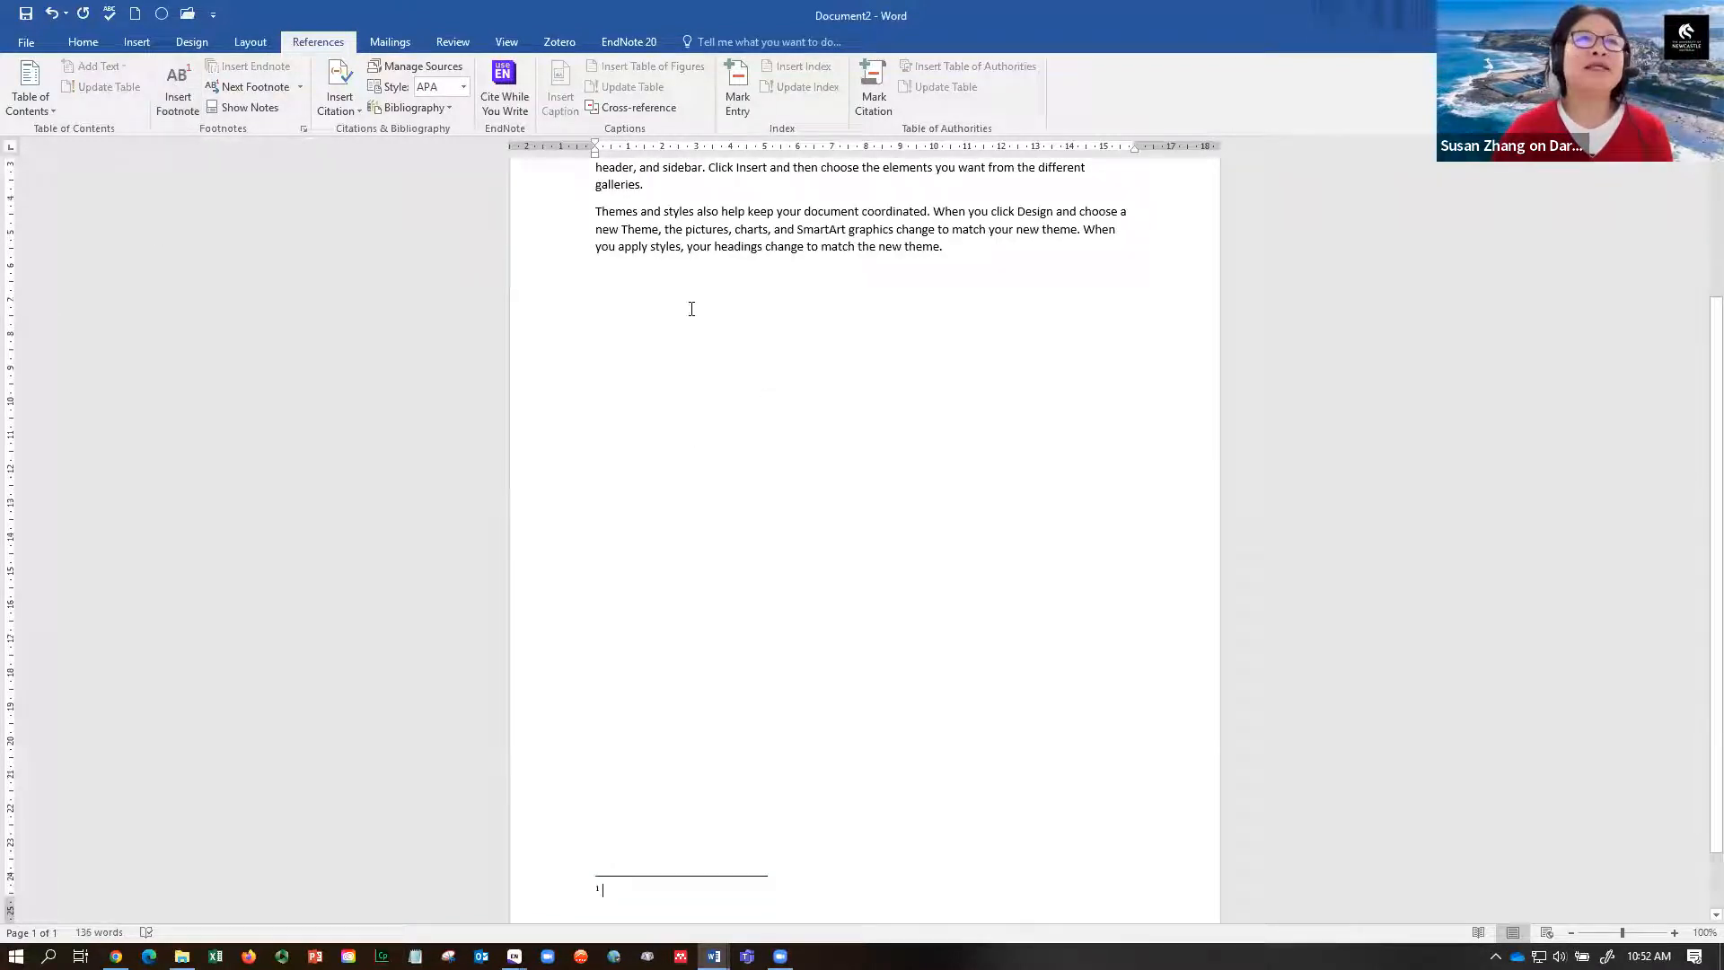
{"action": "left_click", "coordinate": [628, 43]}
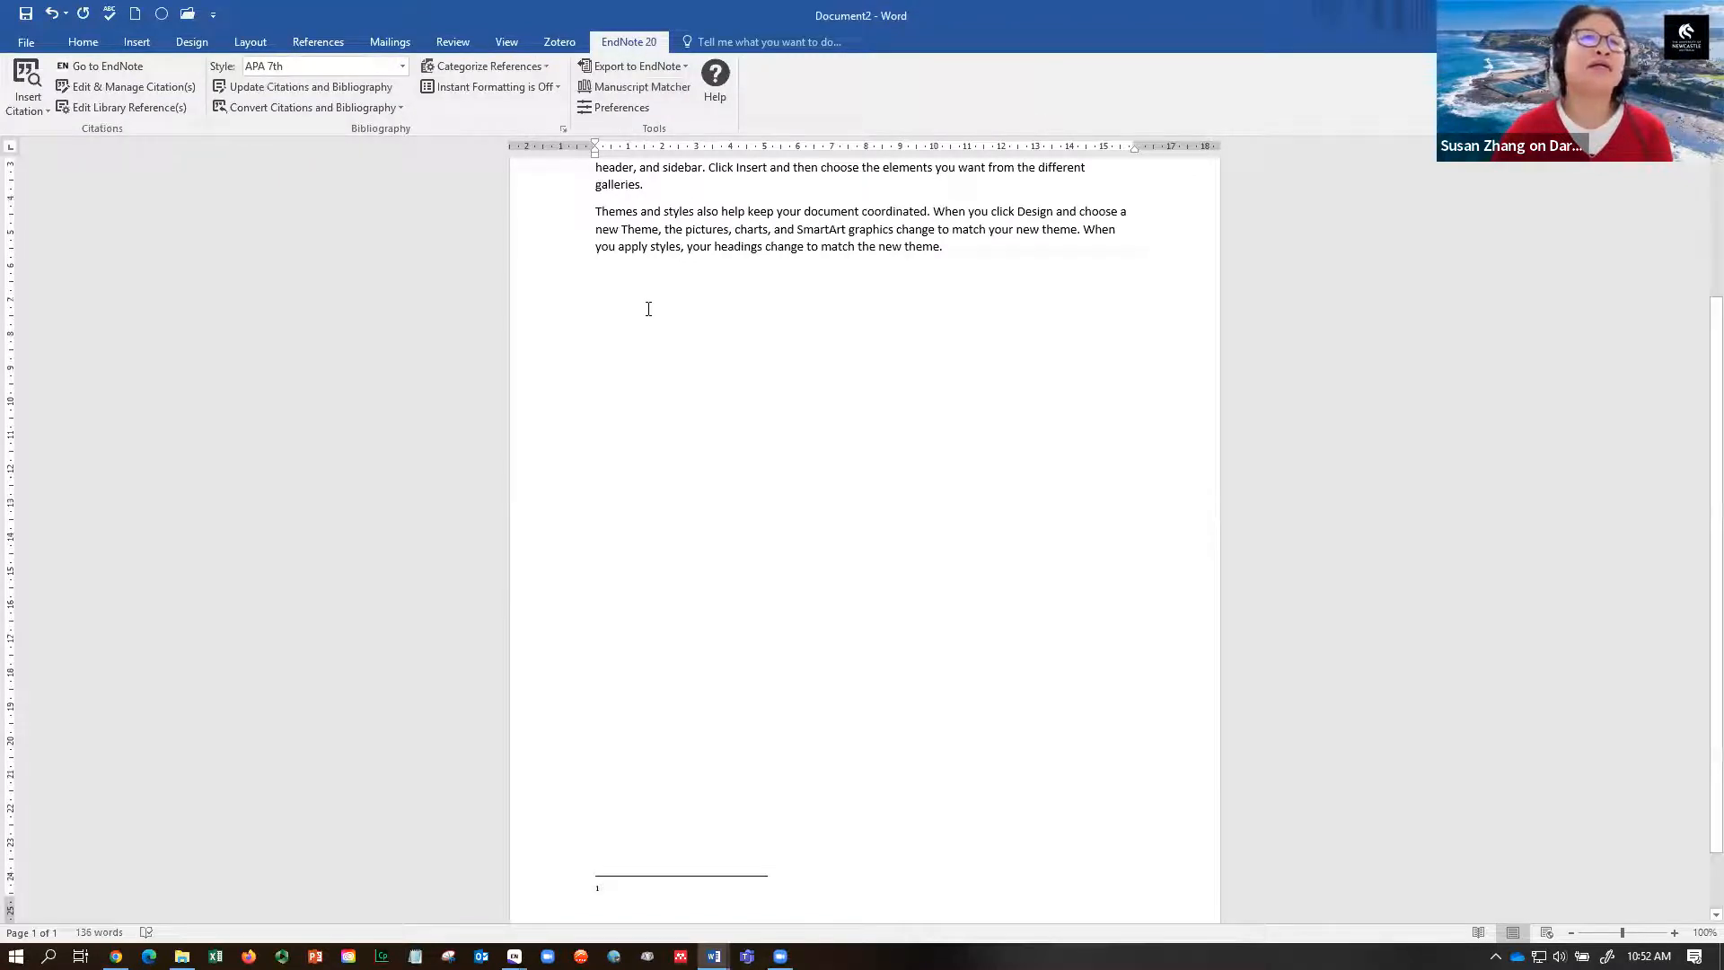
{"action": "left_click", "coordinate": [402, 66]}
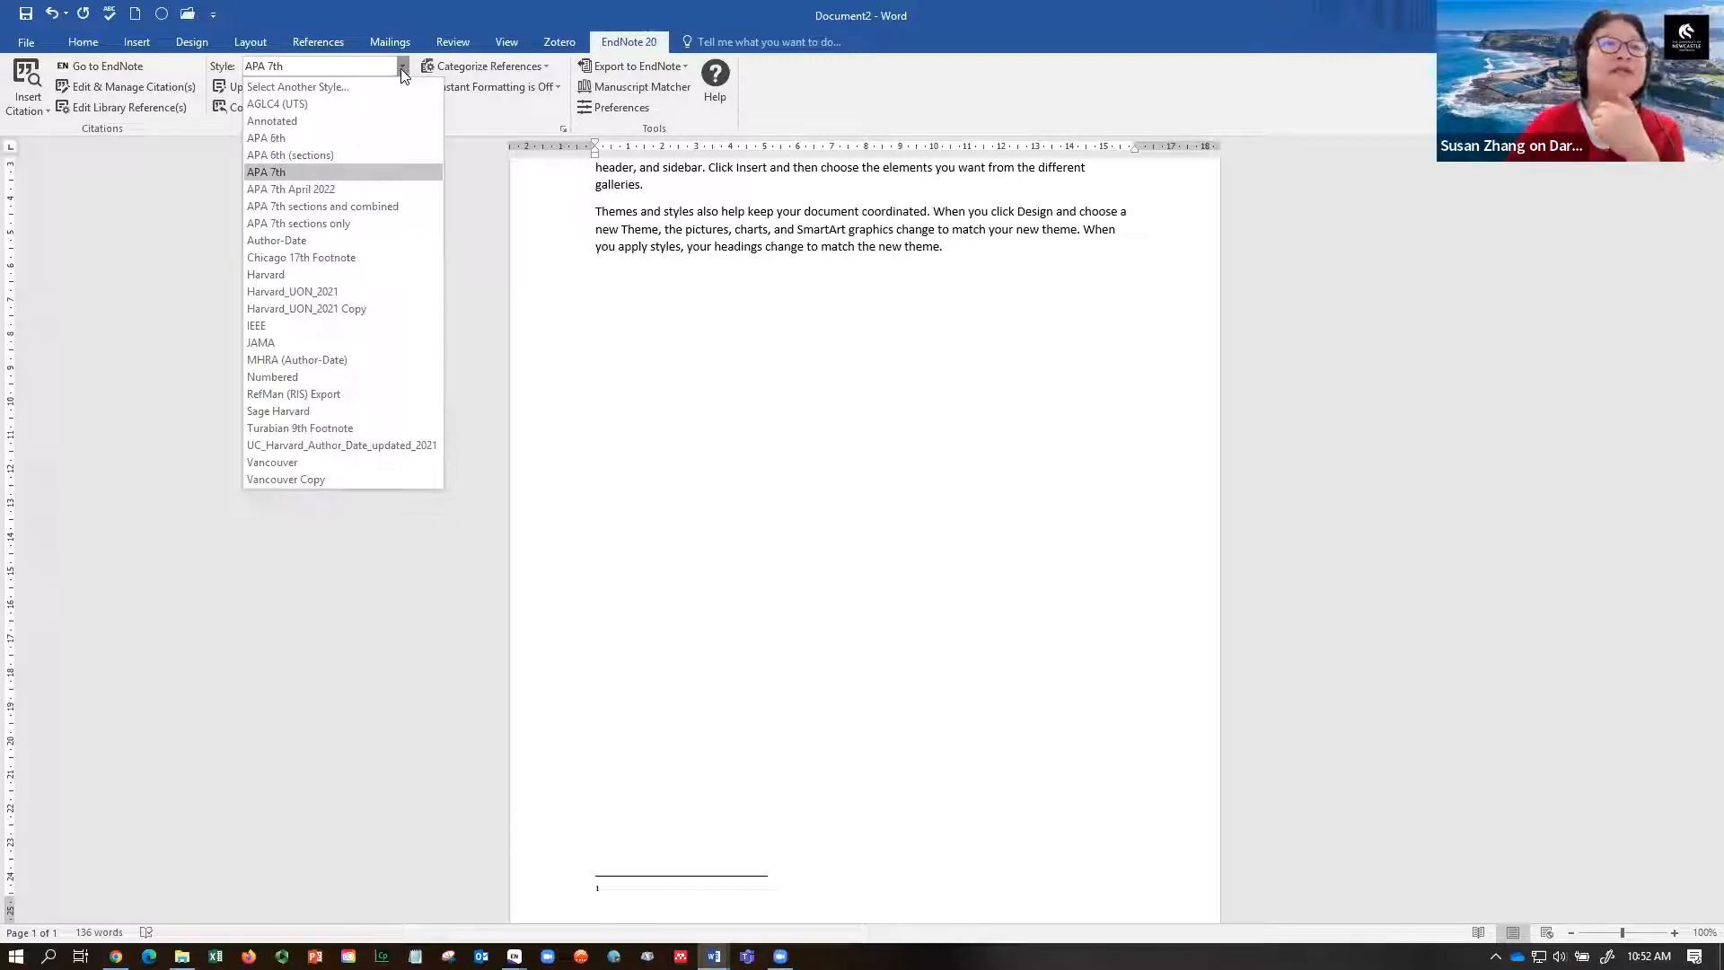
{"action": "left_click", "coordinate": [330, 257]}
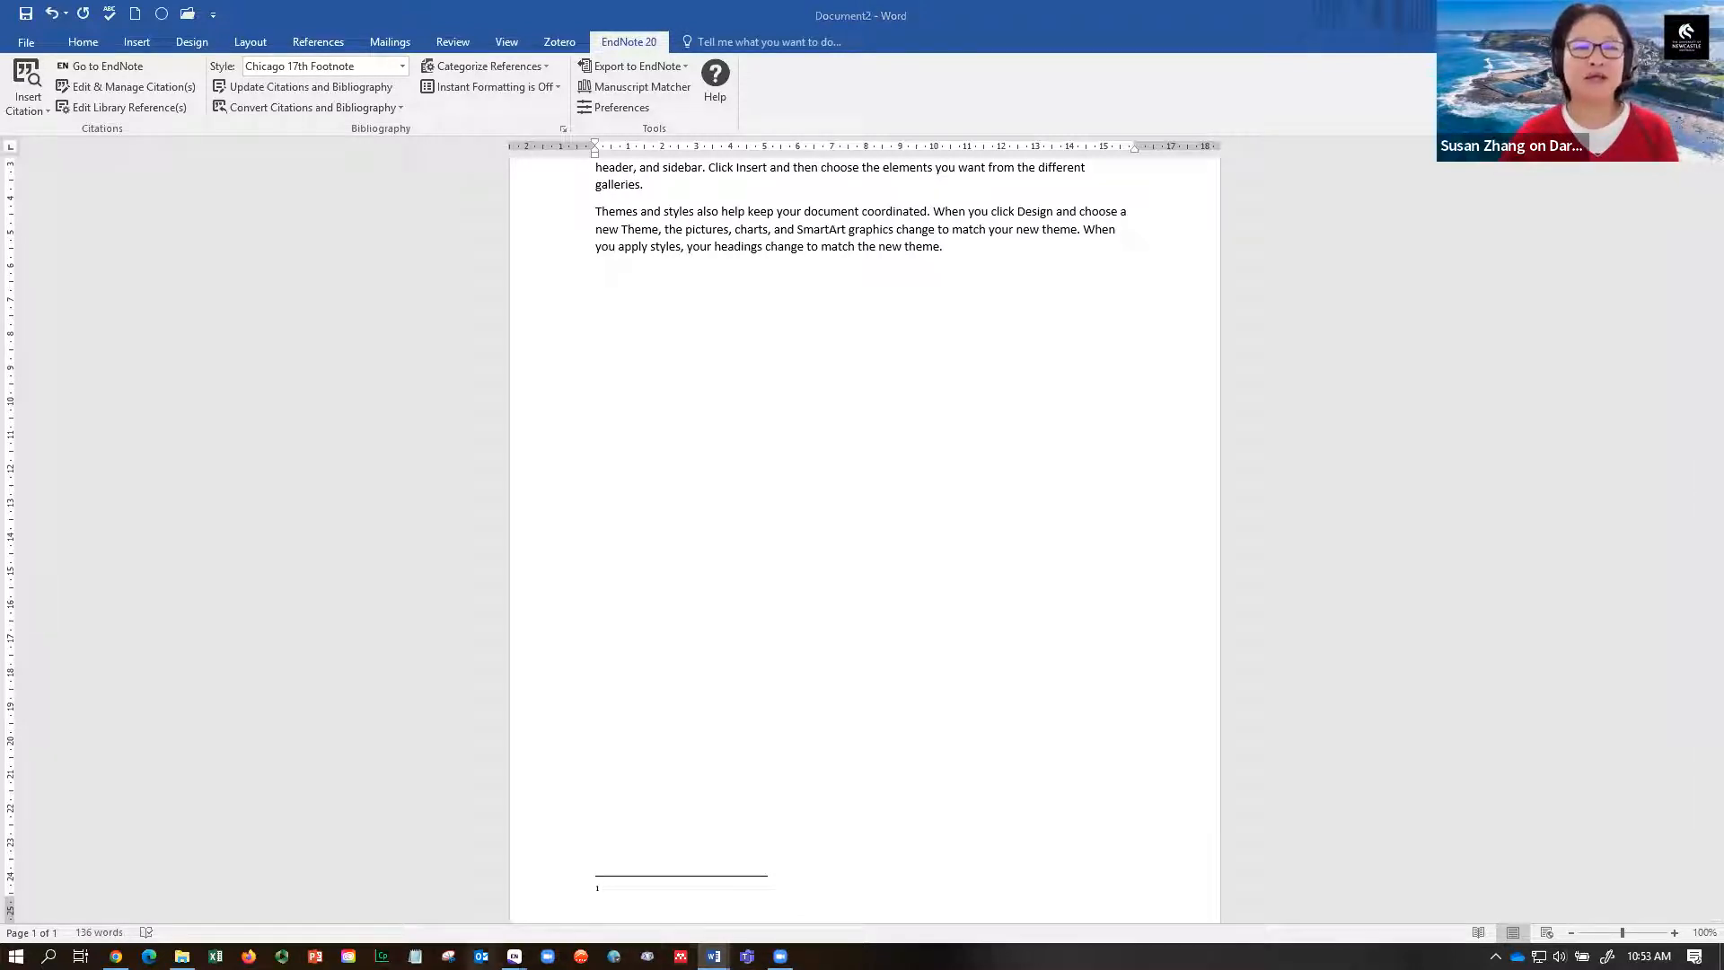
- Bring up the EndNote library and check its preview styles, leaving APA 7th selected
{"action": "mouse_move", "coordinate": [513, 955]}
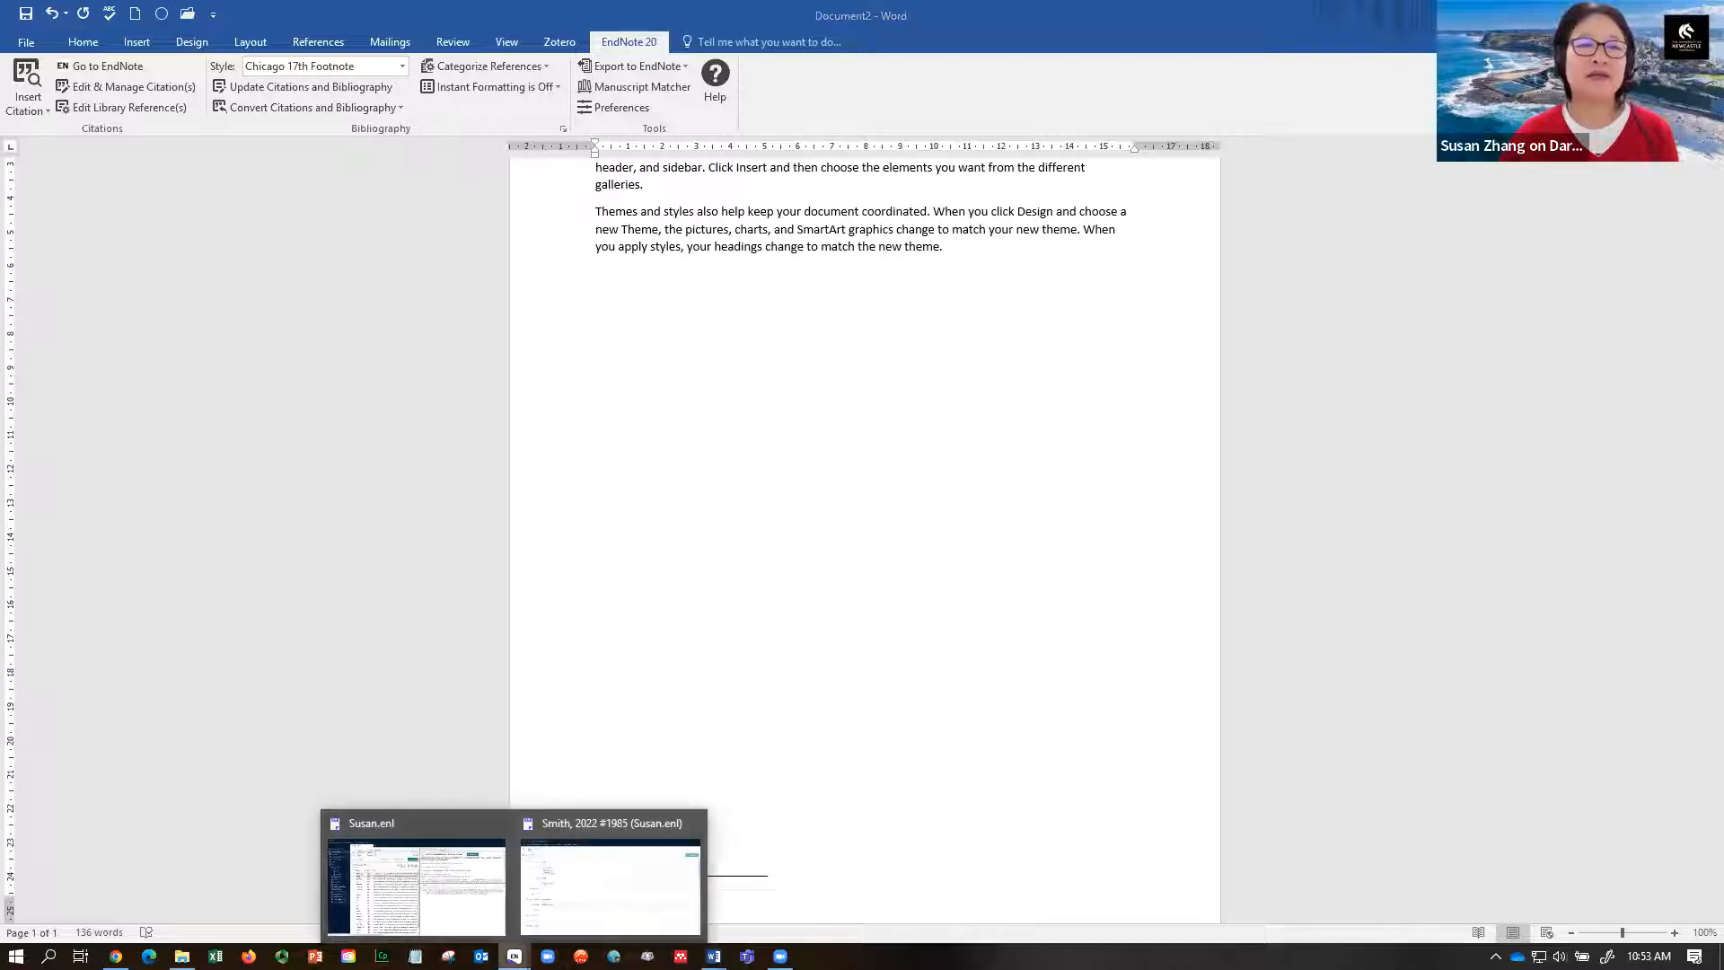
{"action": "left_click", "coordinate": [499, 900]}
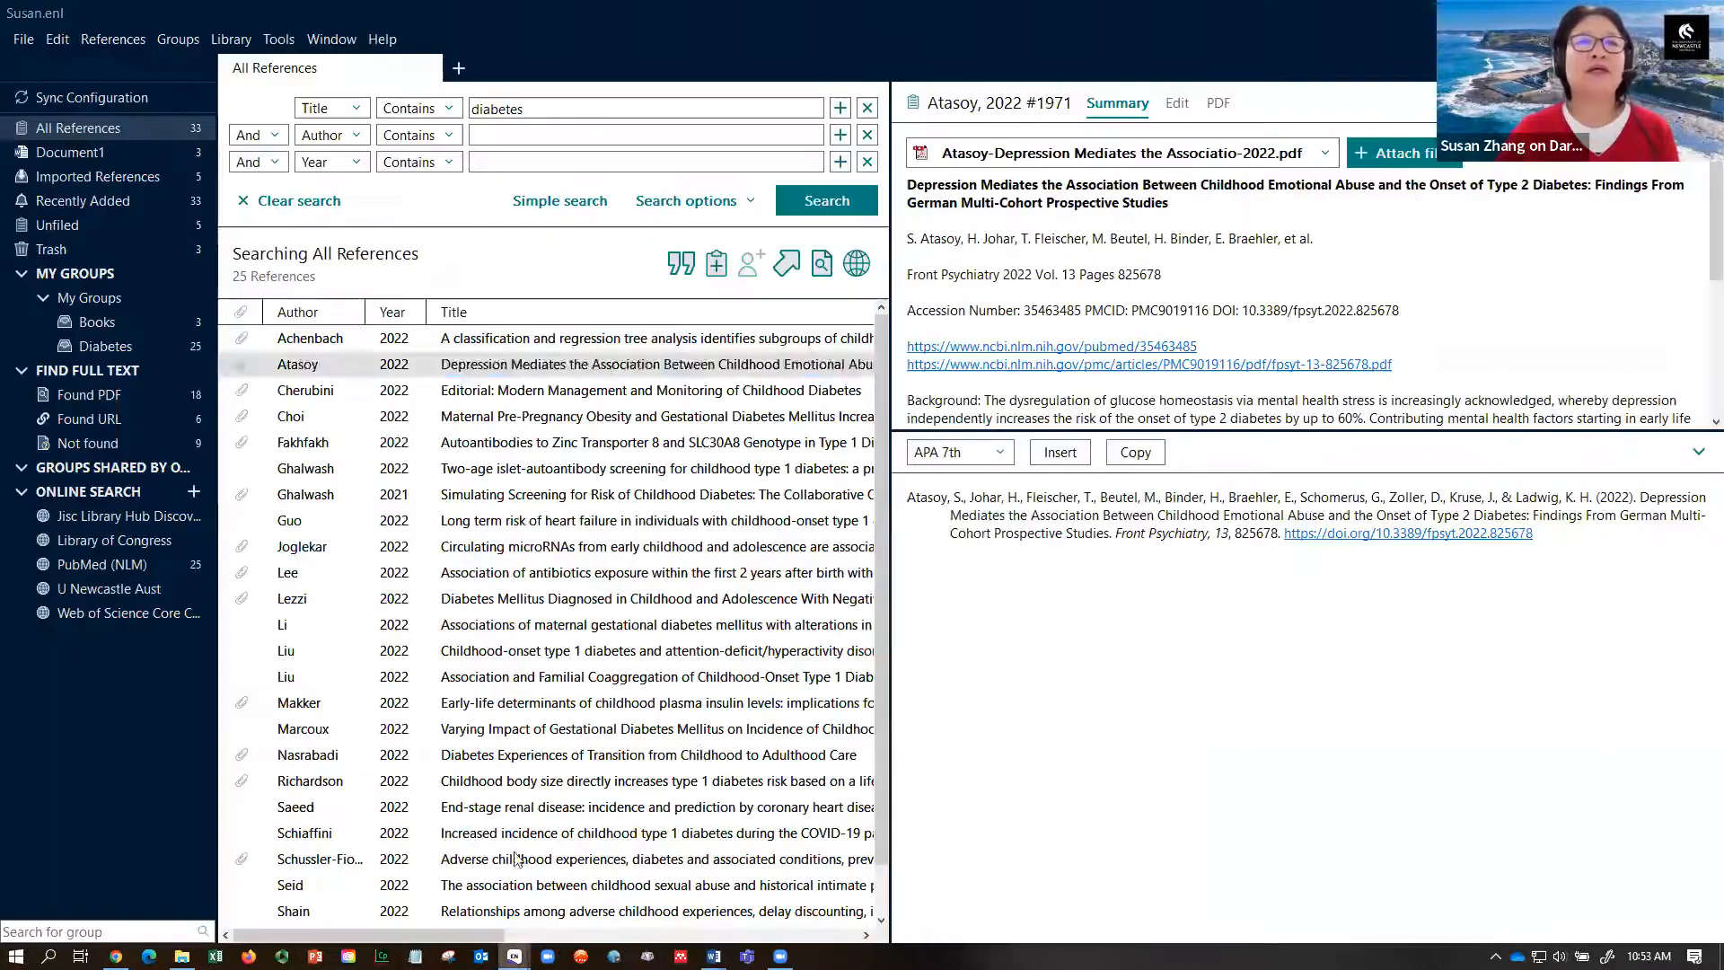
{"action": "left_click", "coordinate": [1003, 461]}
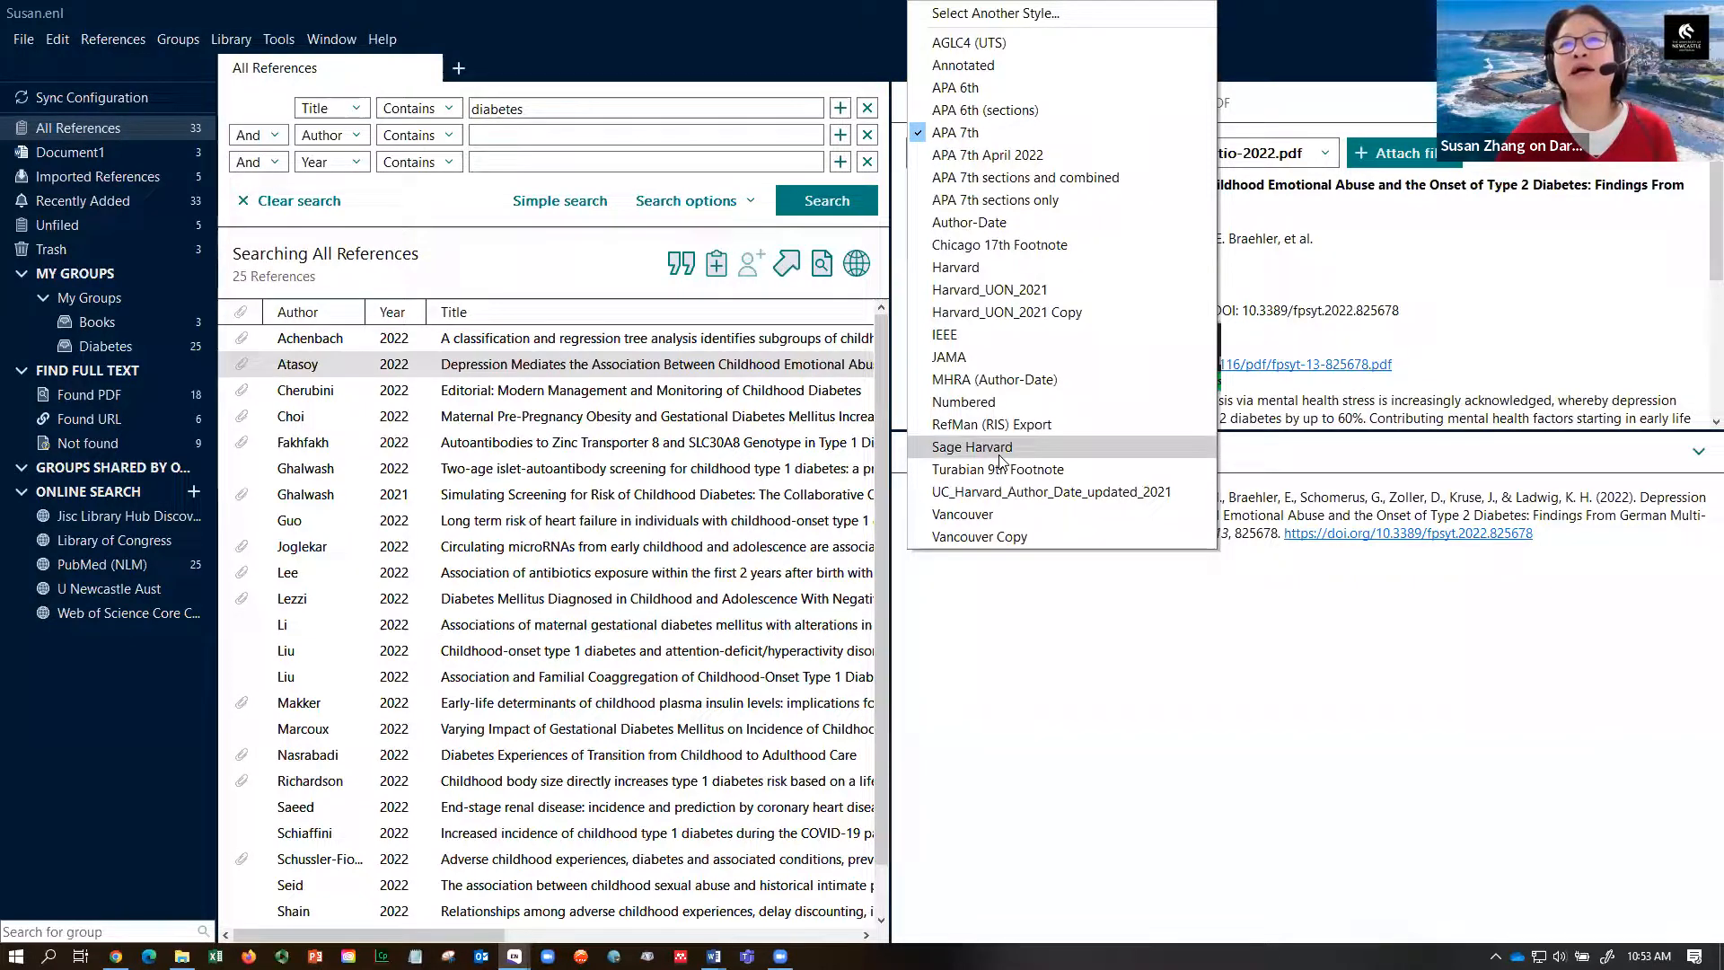
{"action": "key", "text": "Escape"}
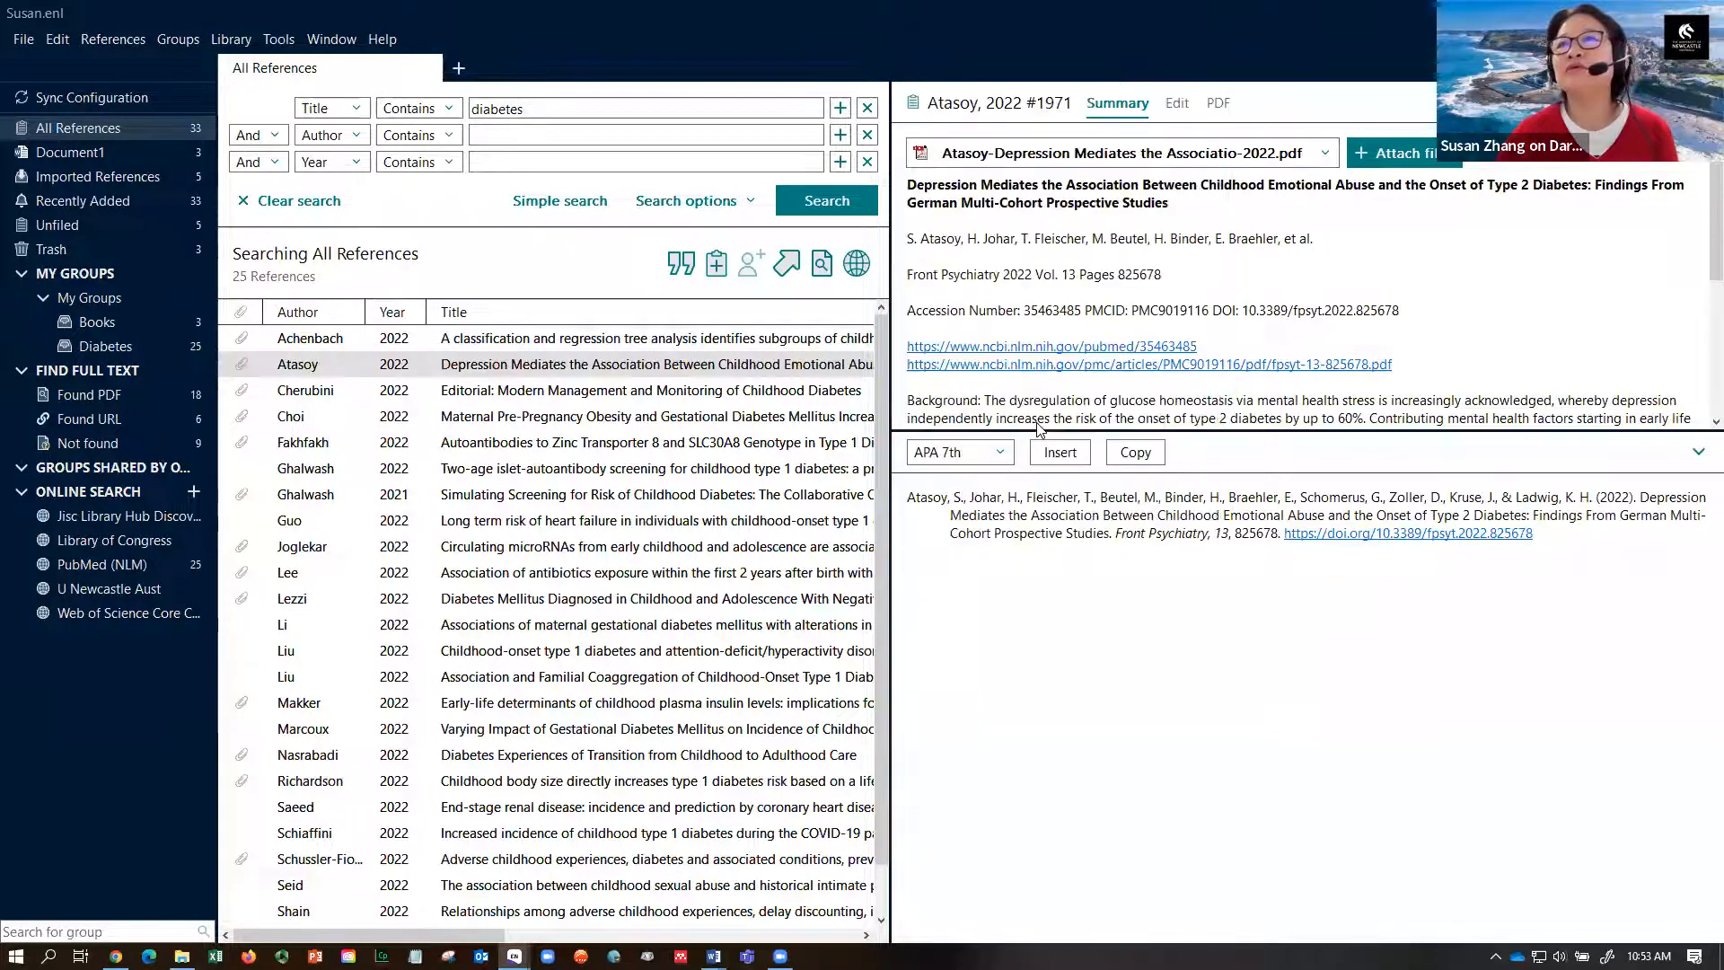
{"action": "left_click", "coordinate": [1003, 455]}
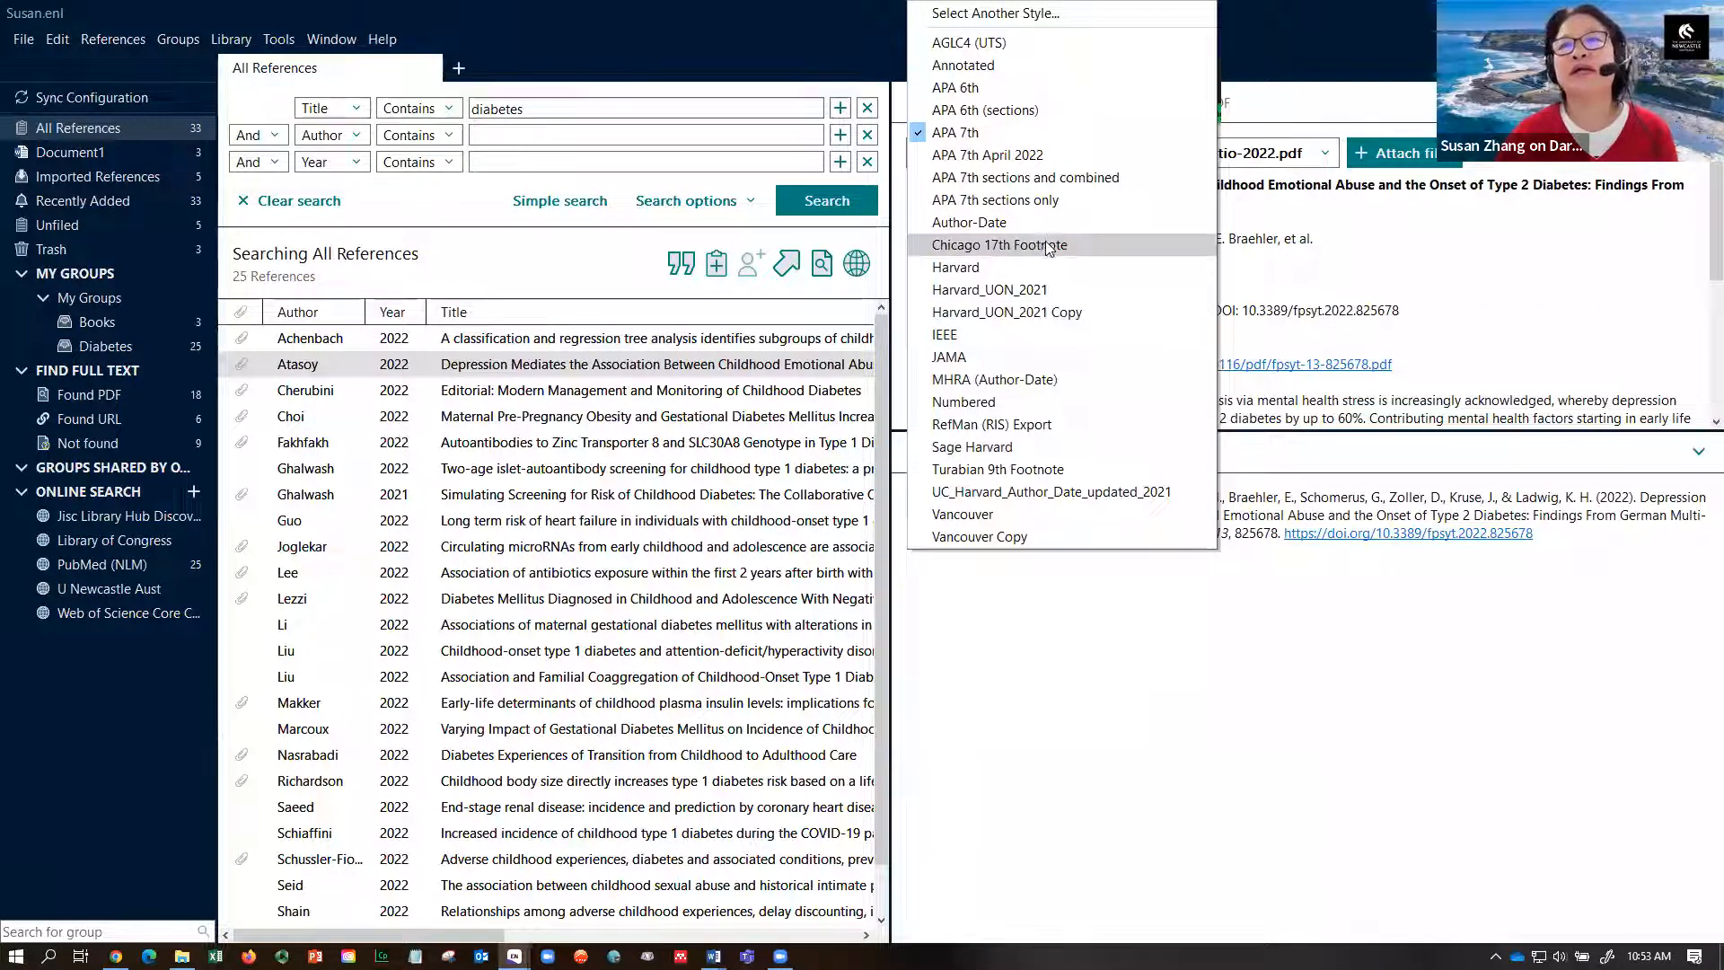
{"action": "key", "text": "Escape"}
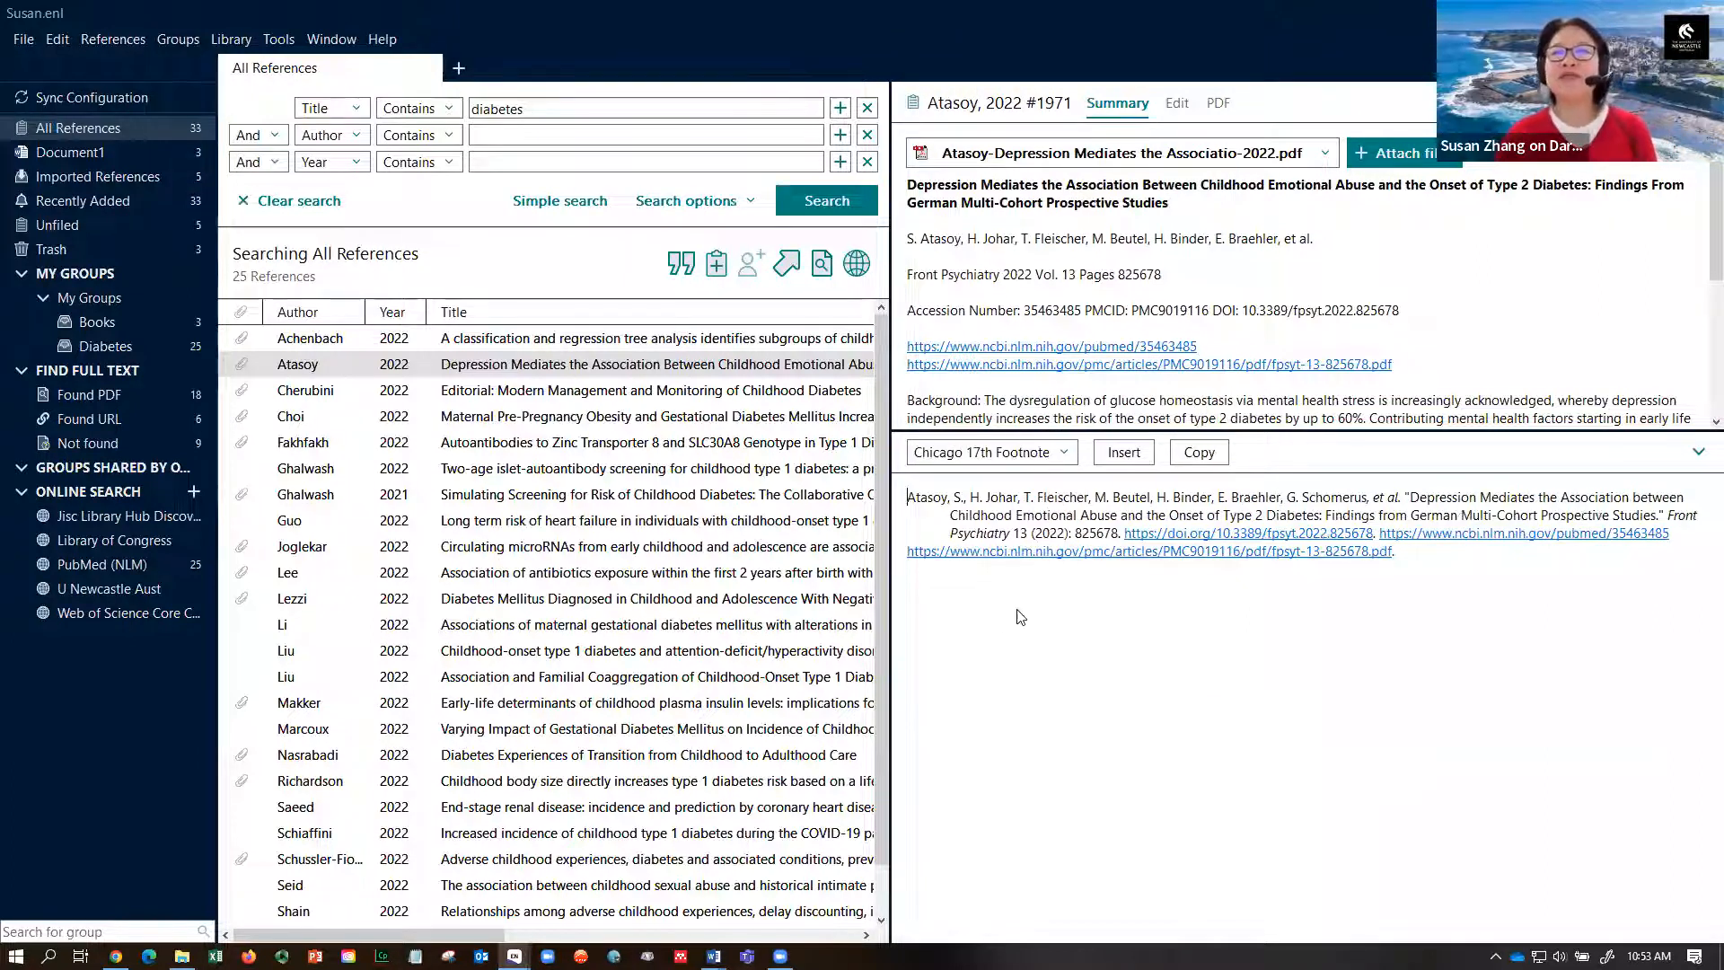
- Select the Choi 2022 reference and insert it into the Word footnote as a citation
{"action": "left_click", "coordinate": [728, 390]}
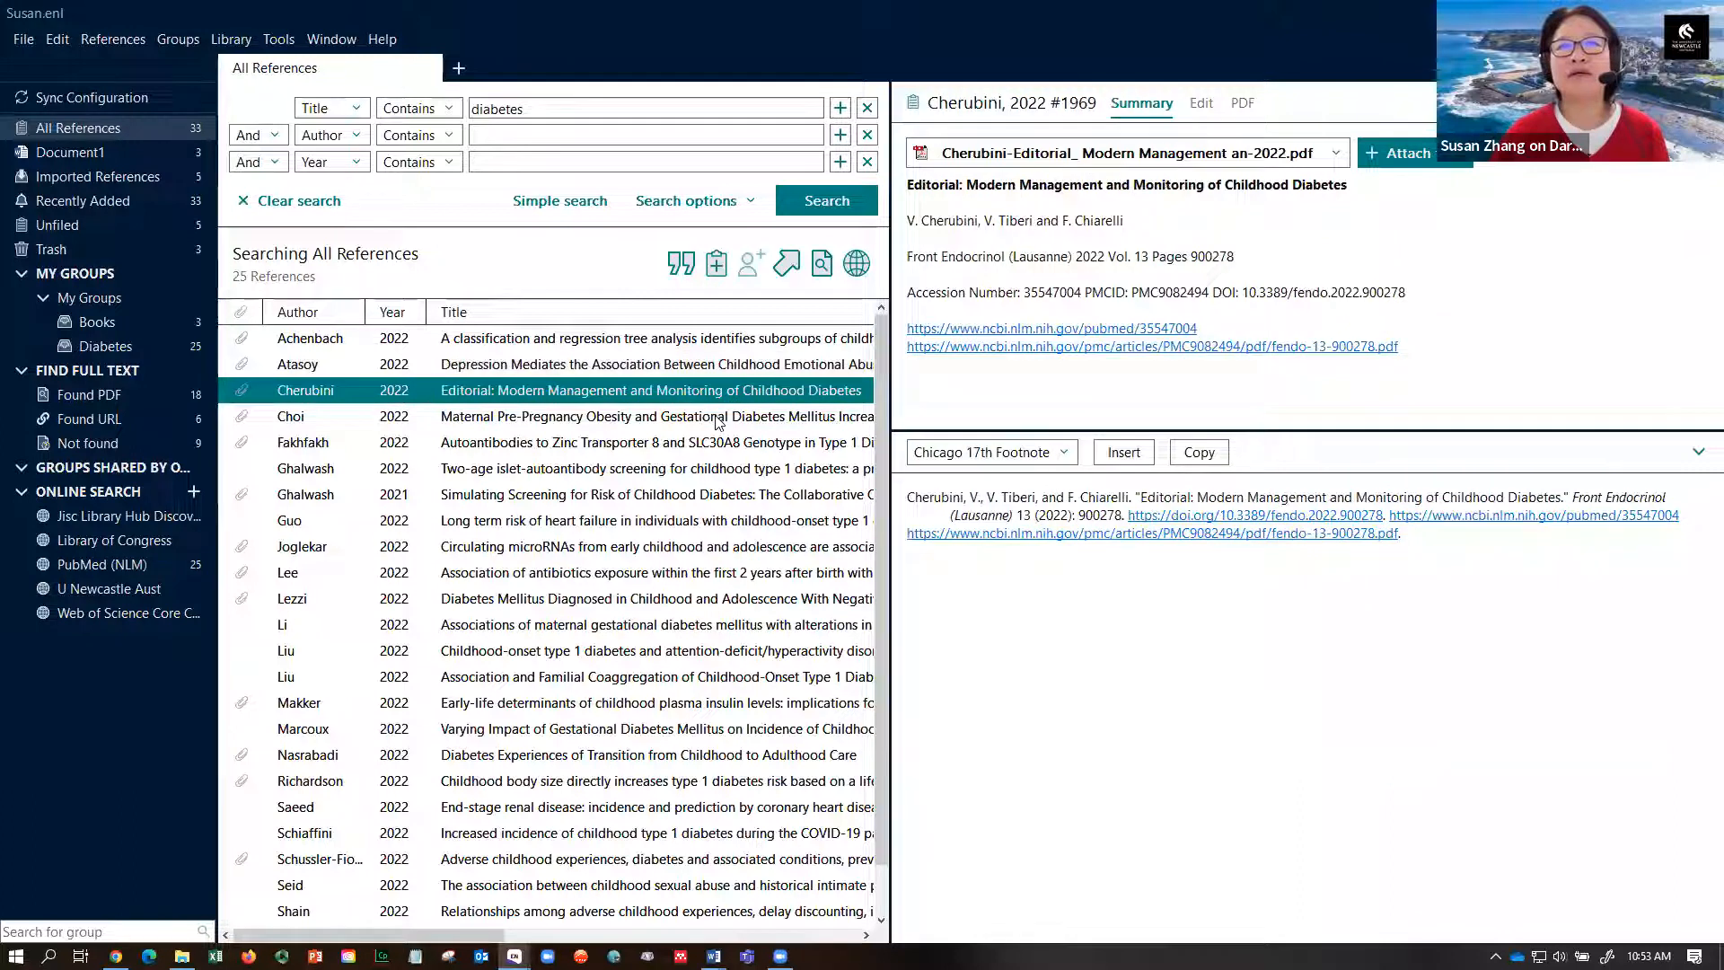
{"action": "left_click", "coordinate": [719, 418]}
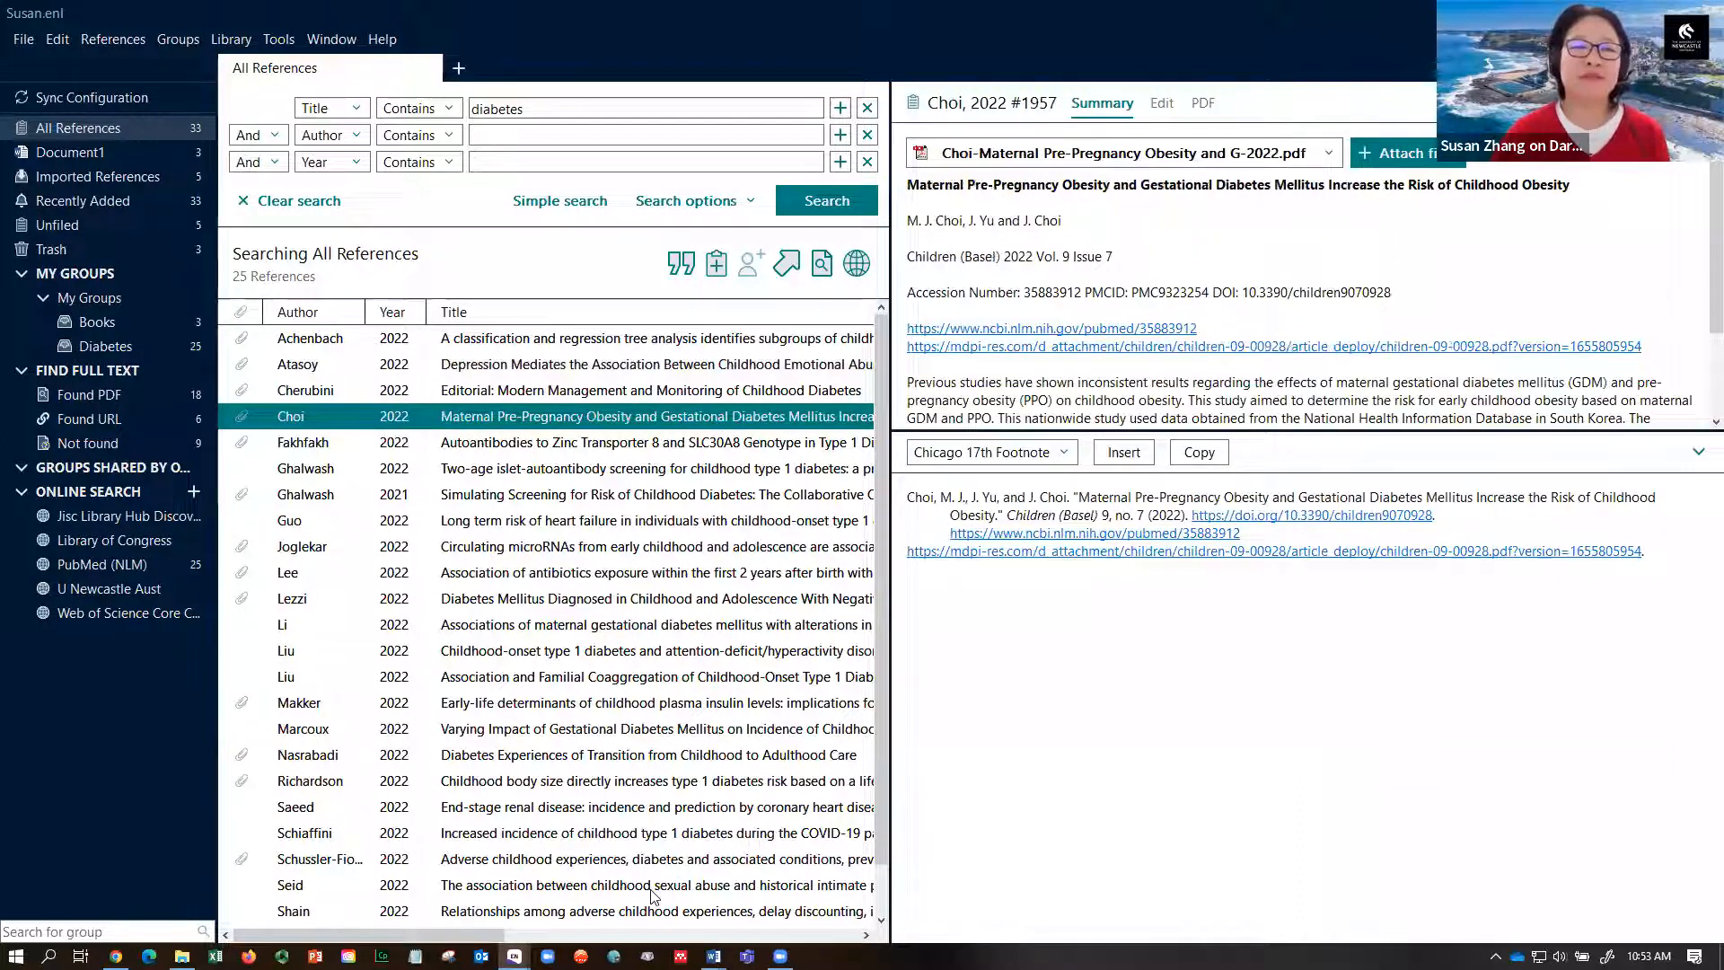
{"action": "left_click", "coordinate": [682, 266]}
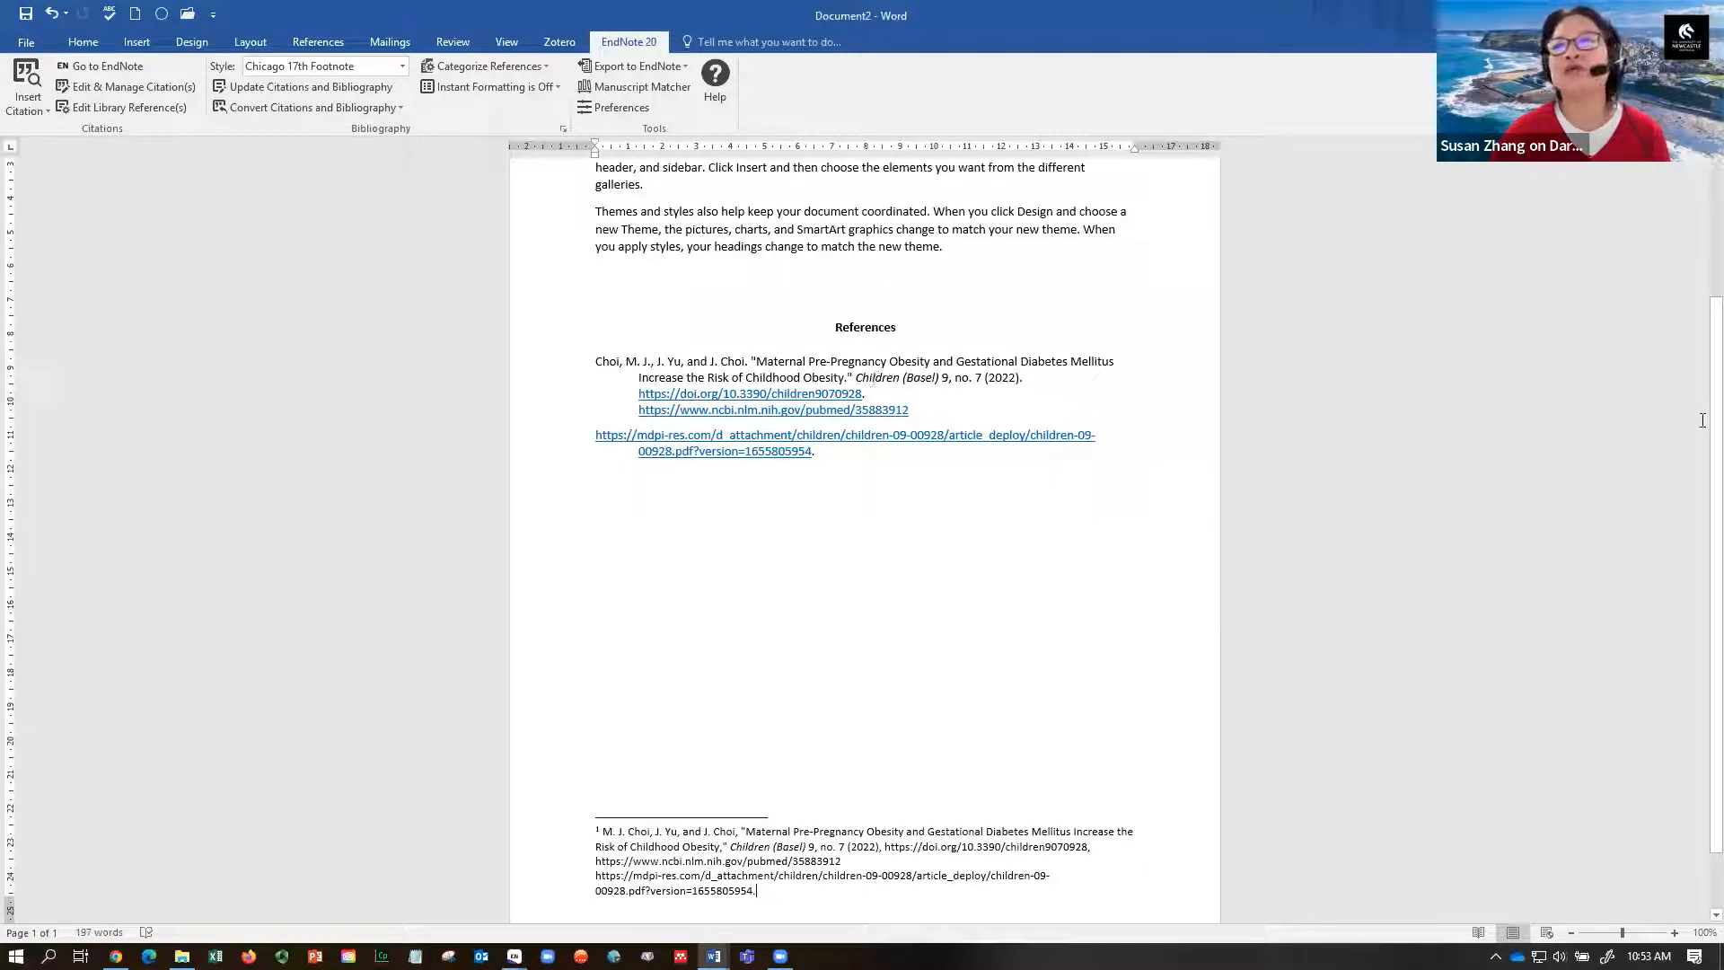
- Scroll up to review the Chicago footnote and References entry, then switch to Document1
{"action": "scroll", "coordinate": [1700, 316], "scroll_direction": "up", "scroll_amount": 3}
{"action": "scroll", "coordinate": [1700, 316], "scroll_direction": "up", "scroll_amount": 1}
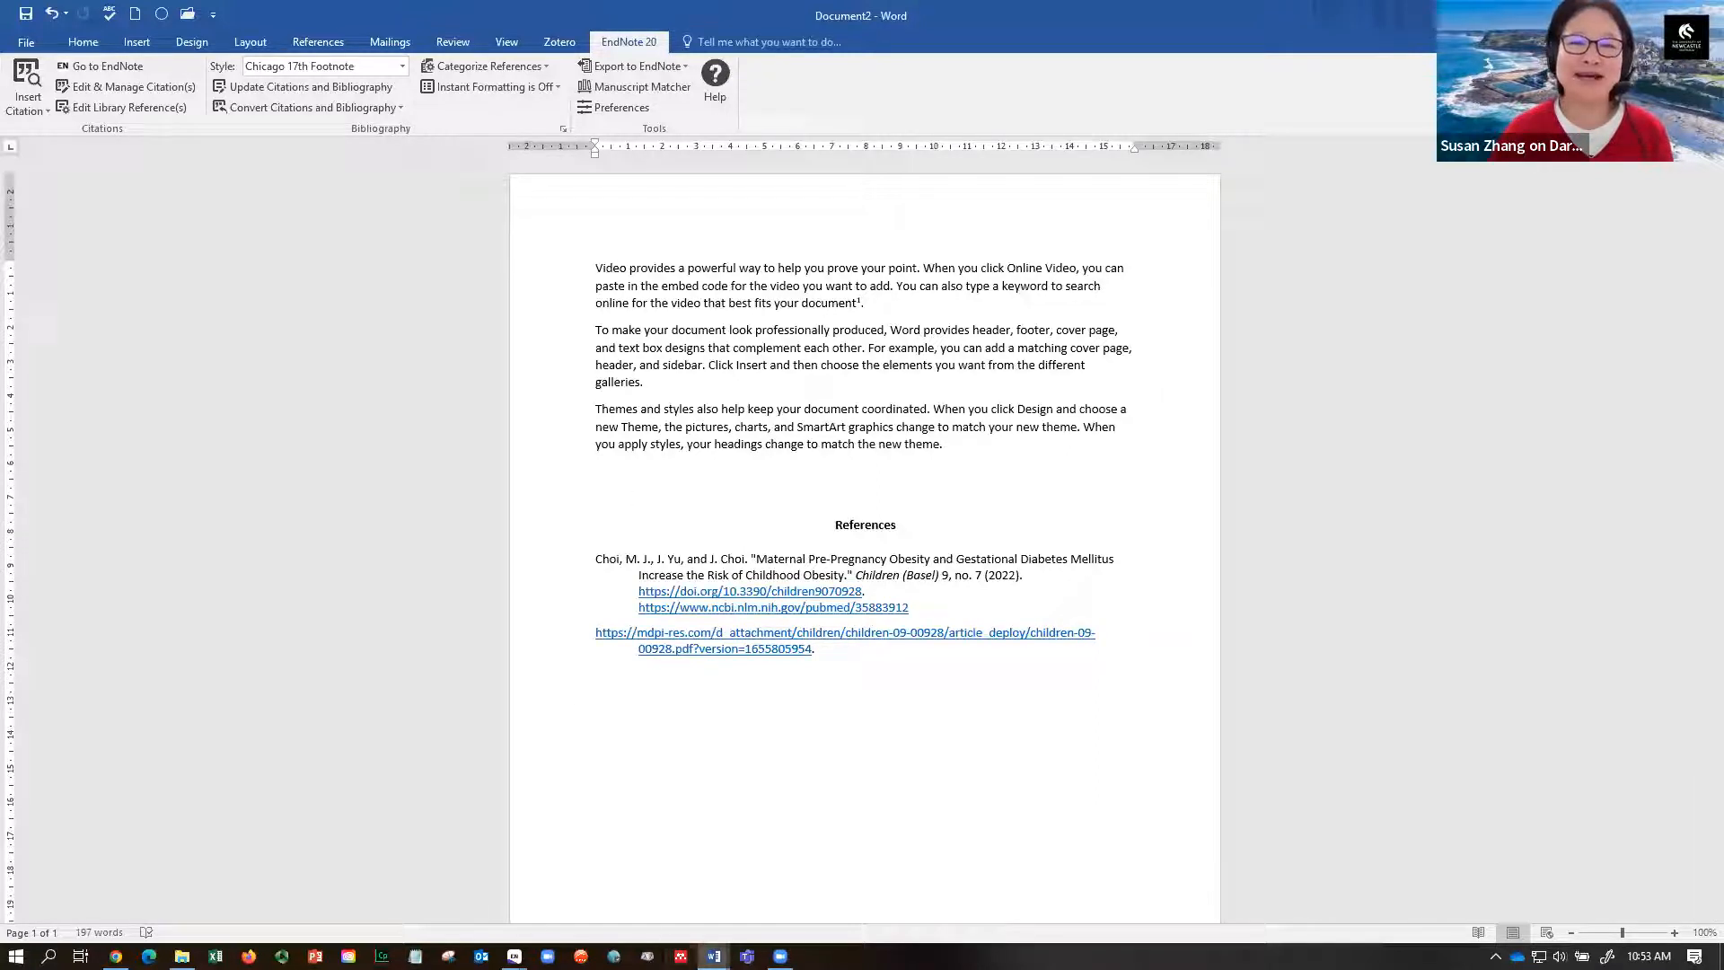
{"action": "mouse_move", "coordinate": [714, 956]}
{"action": "left_click", "coordinate": [619, 880]}
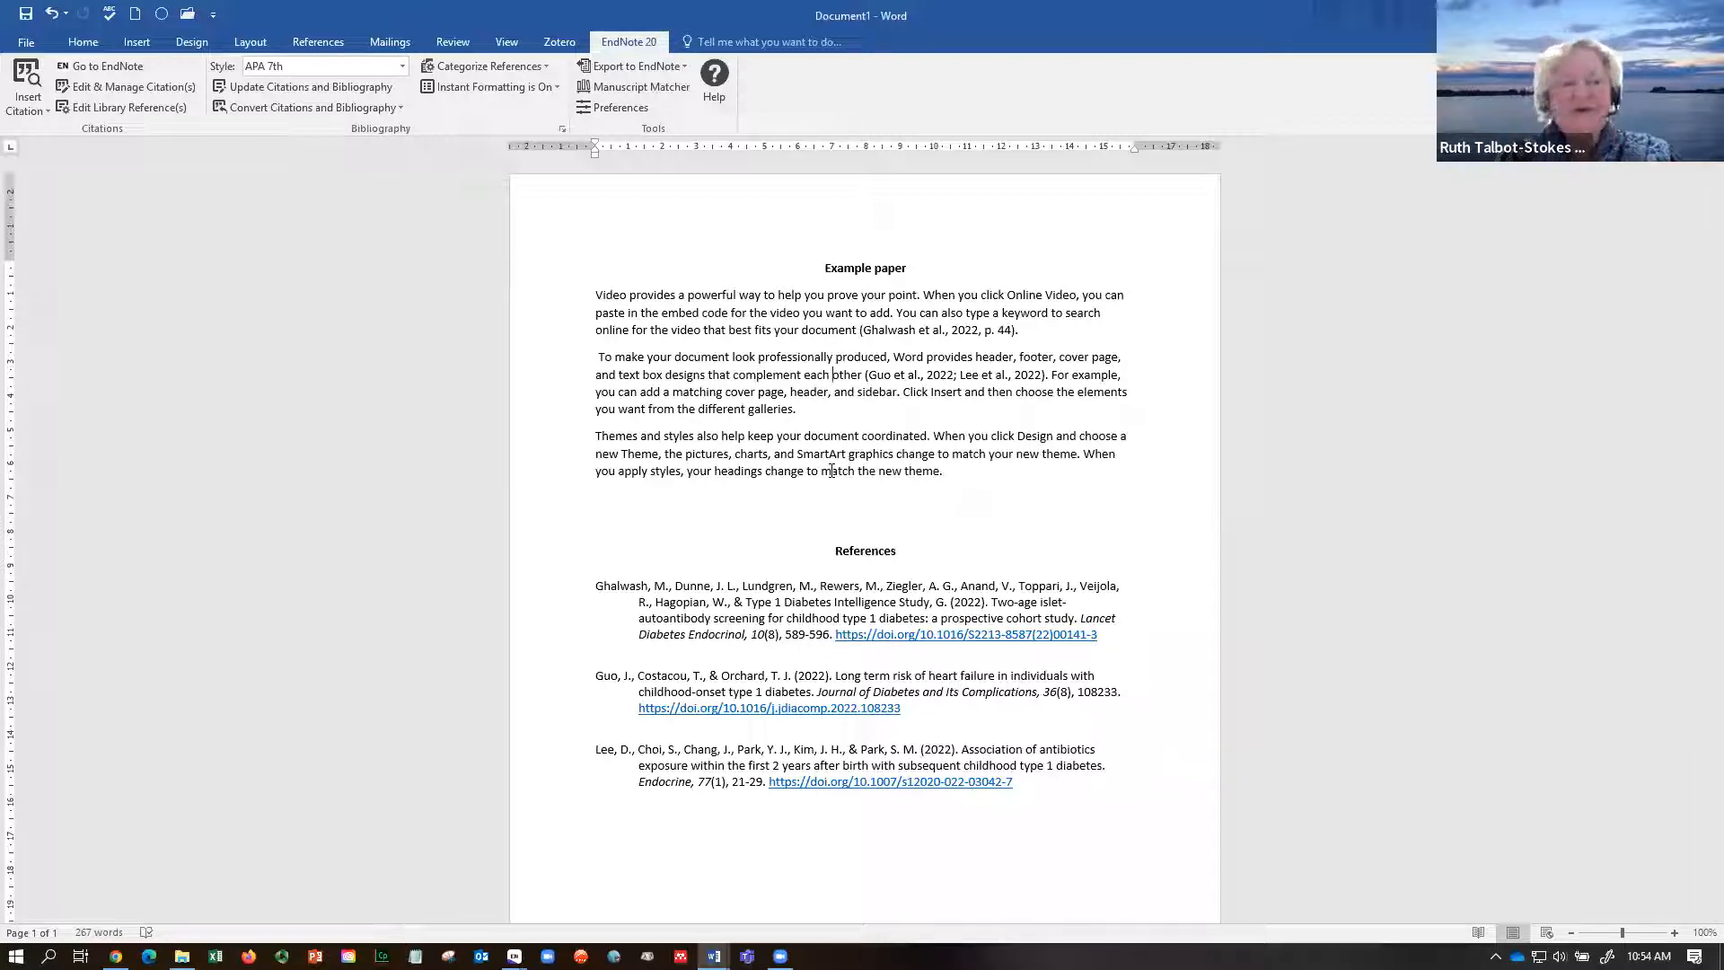
- Set the Ghalwash citation's formatting to Show Only in Bibliography in Edit & Manage Citation(s)
{"action": "left_click", "coordinate": [925, 333]}
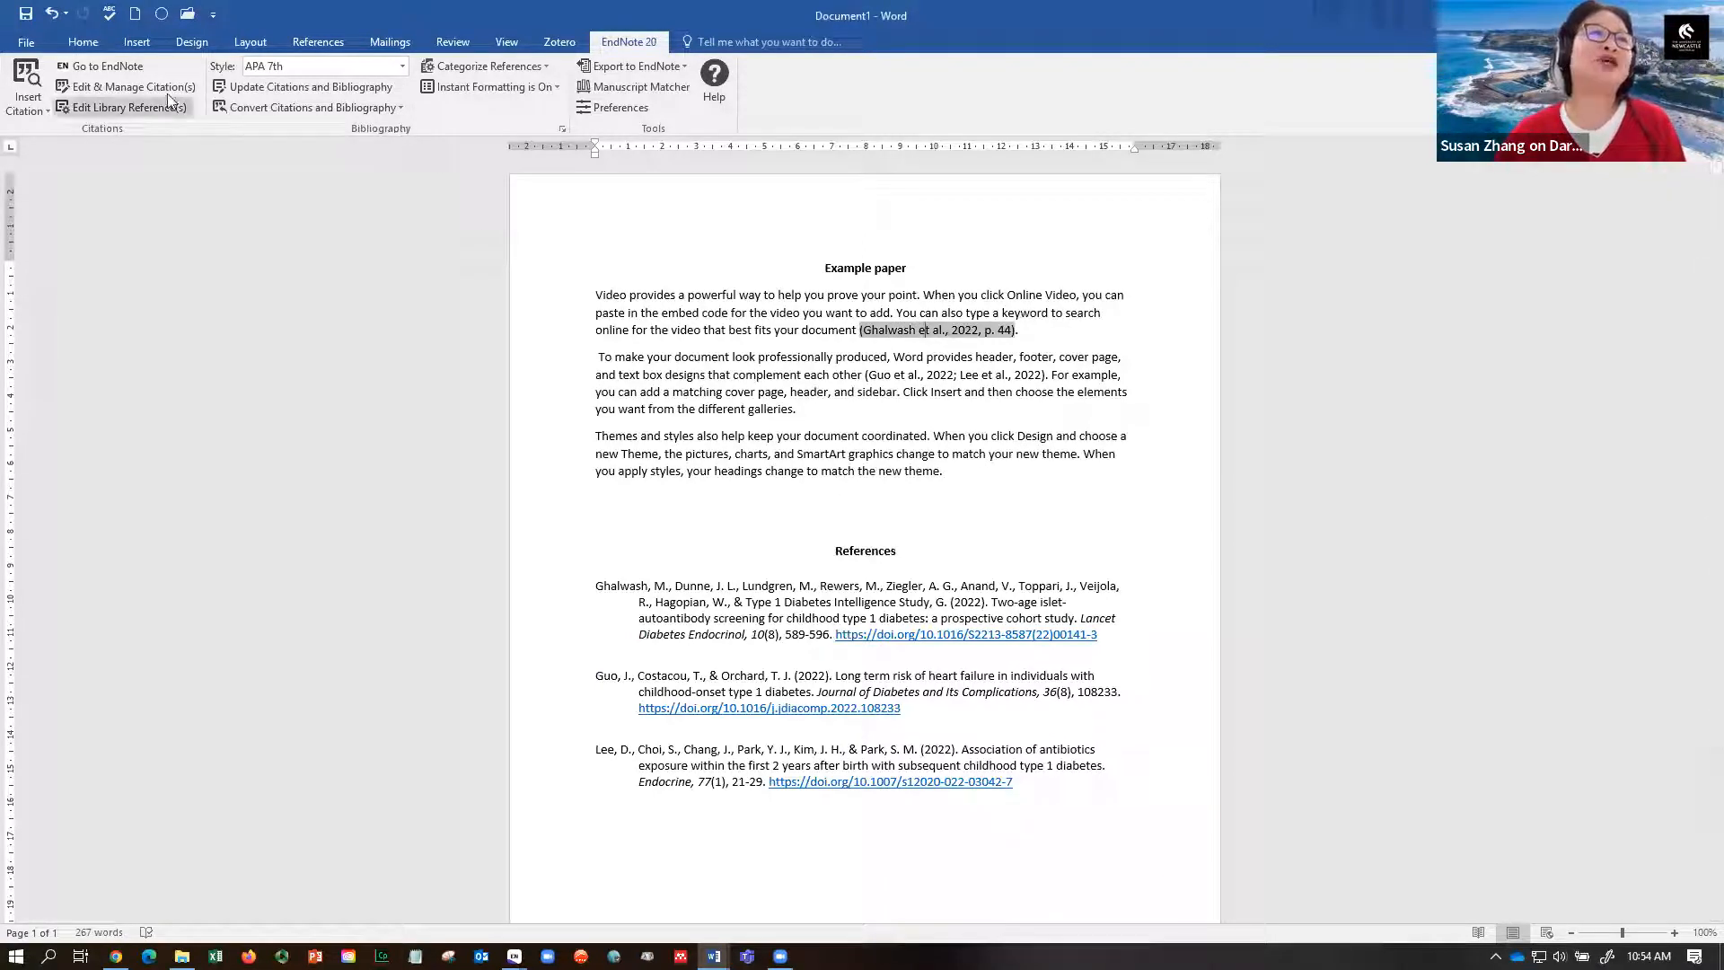
{"action": "left_click", "coordinate": [140, 86]}
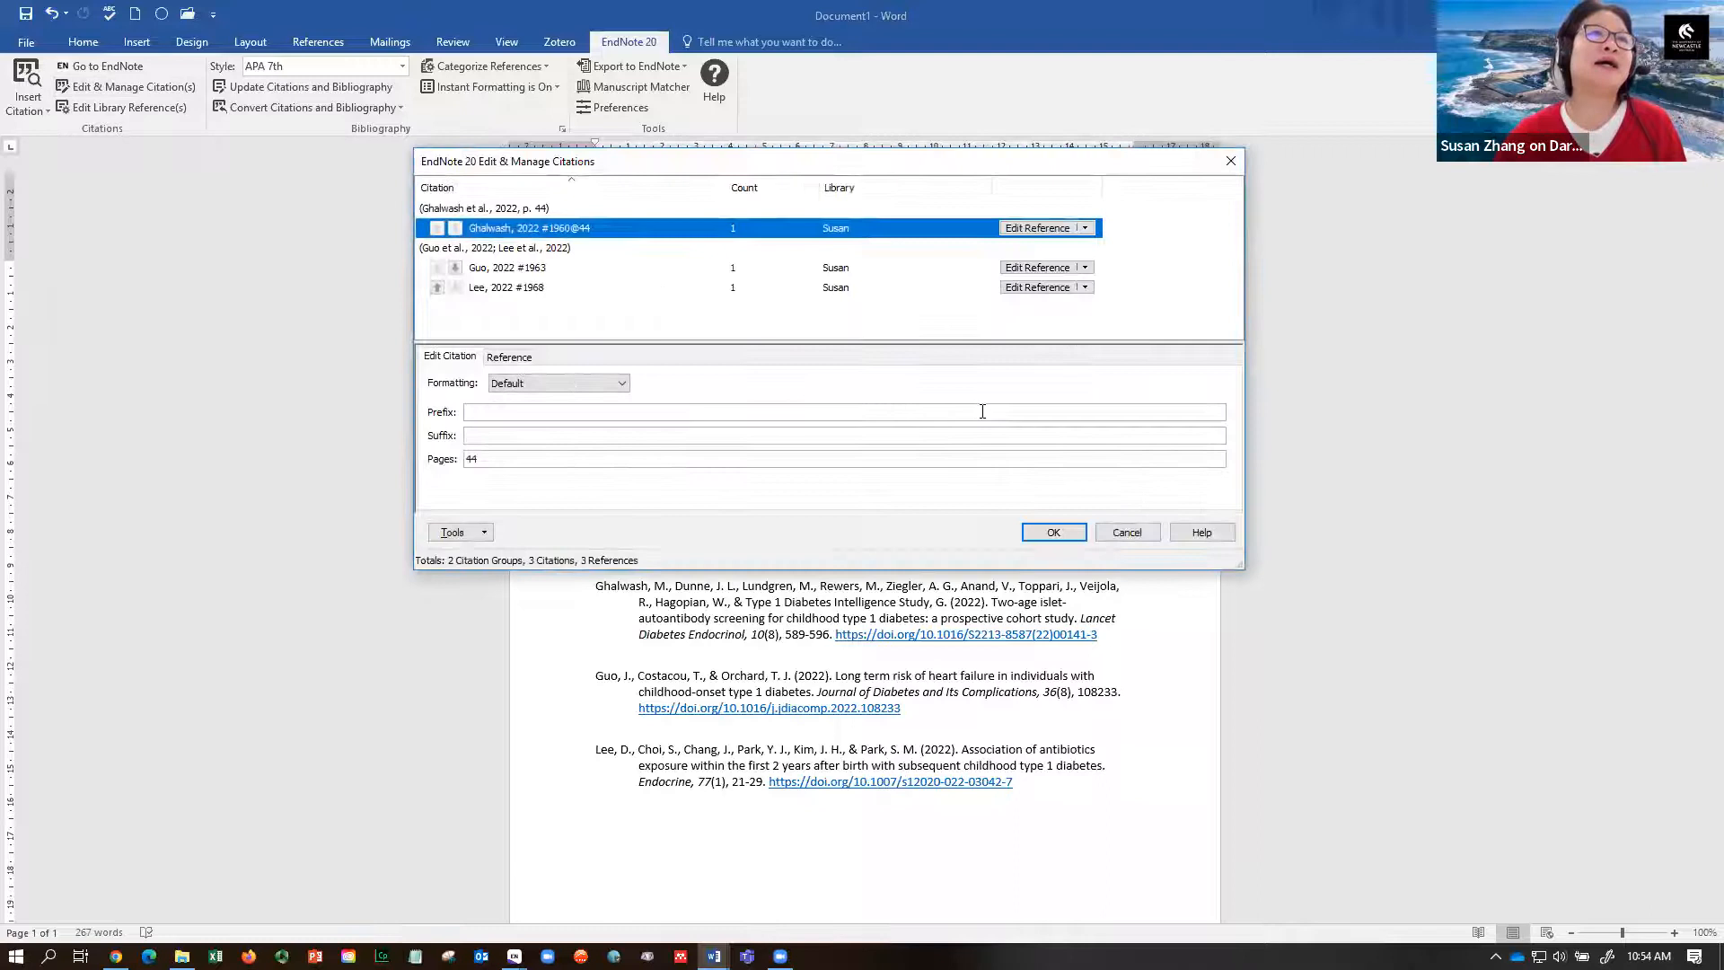
{"action": "left_click", "coordinate": [621, 384]}
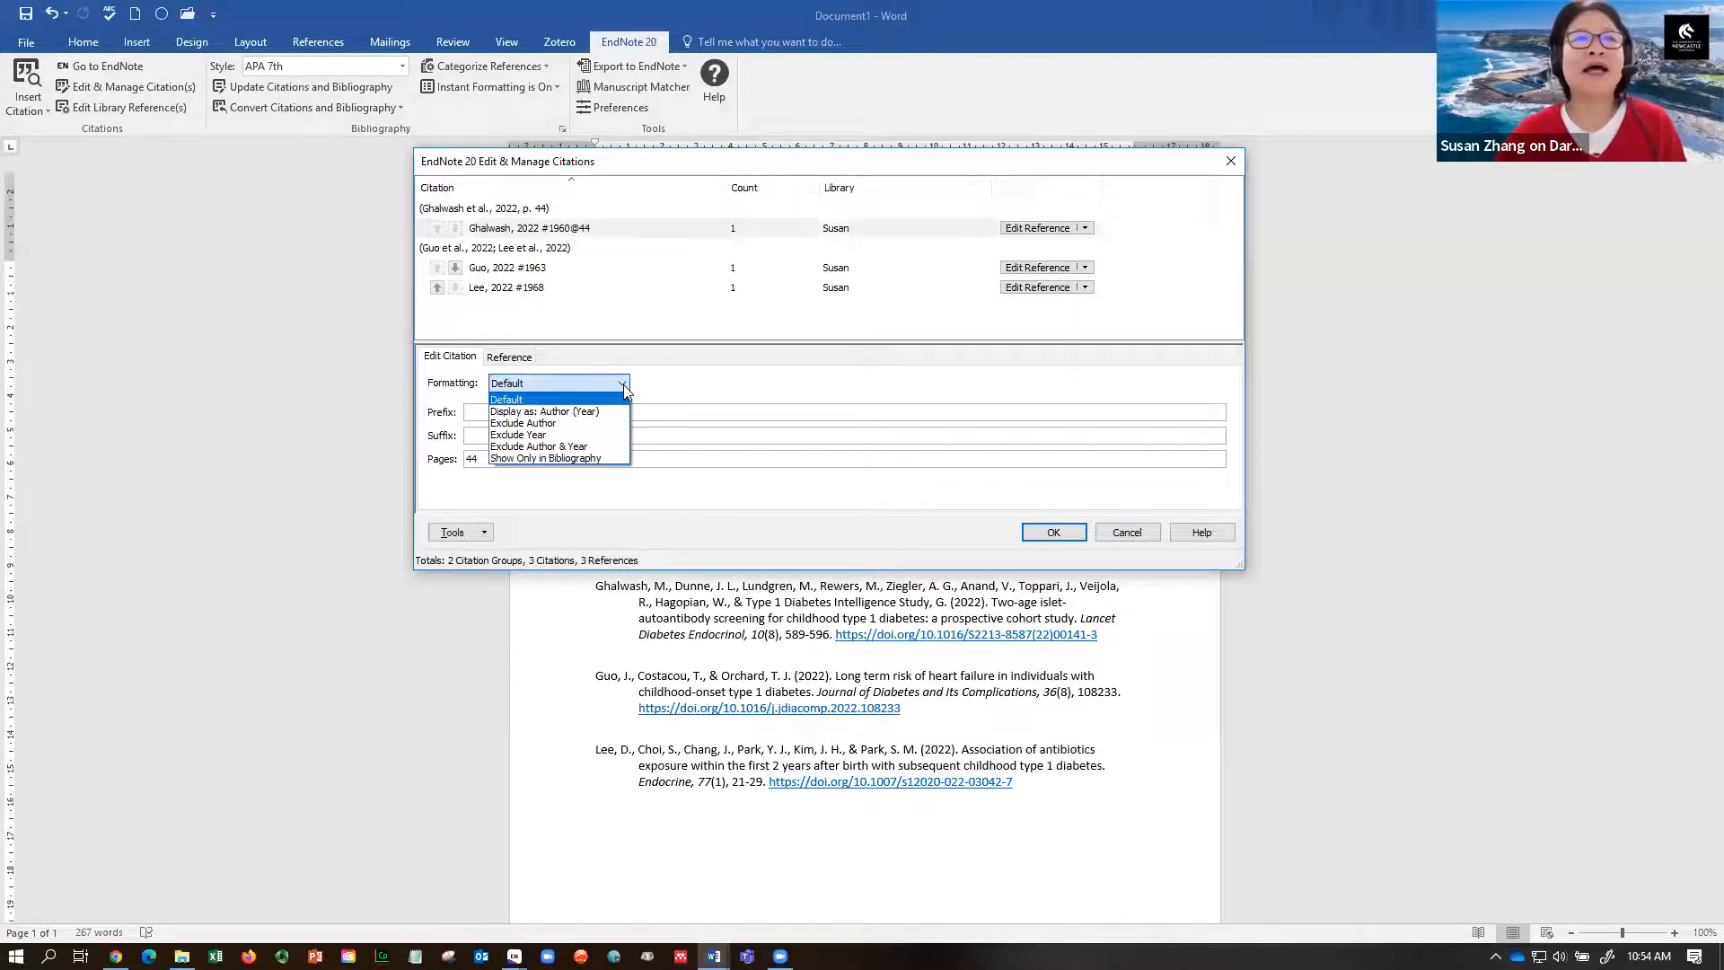
{"action": "left_click", "coordinate": [578, 459]}
{"action": "left_click", "coordinate": [1053, 532]}
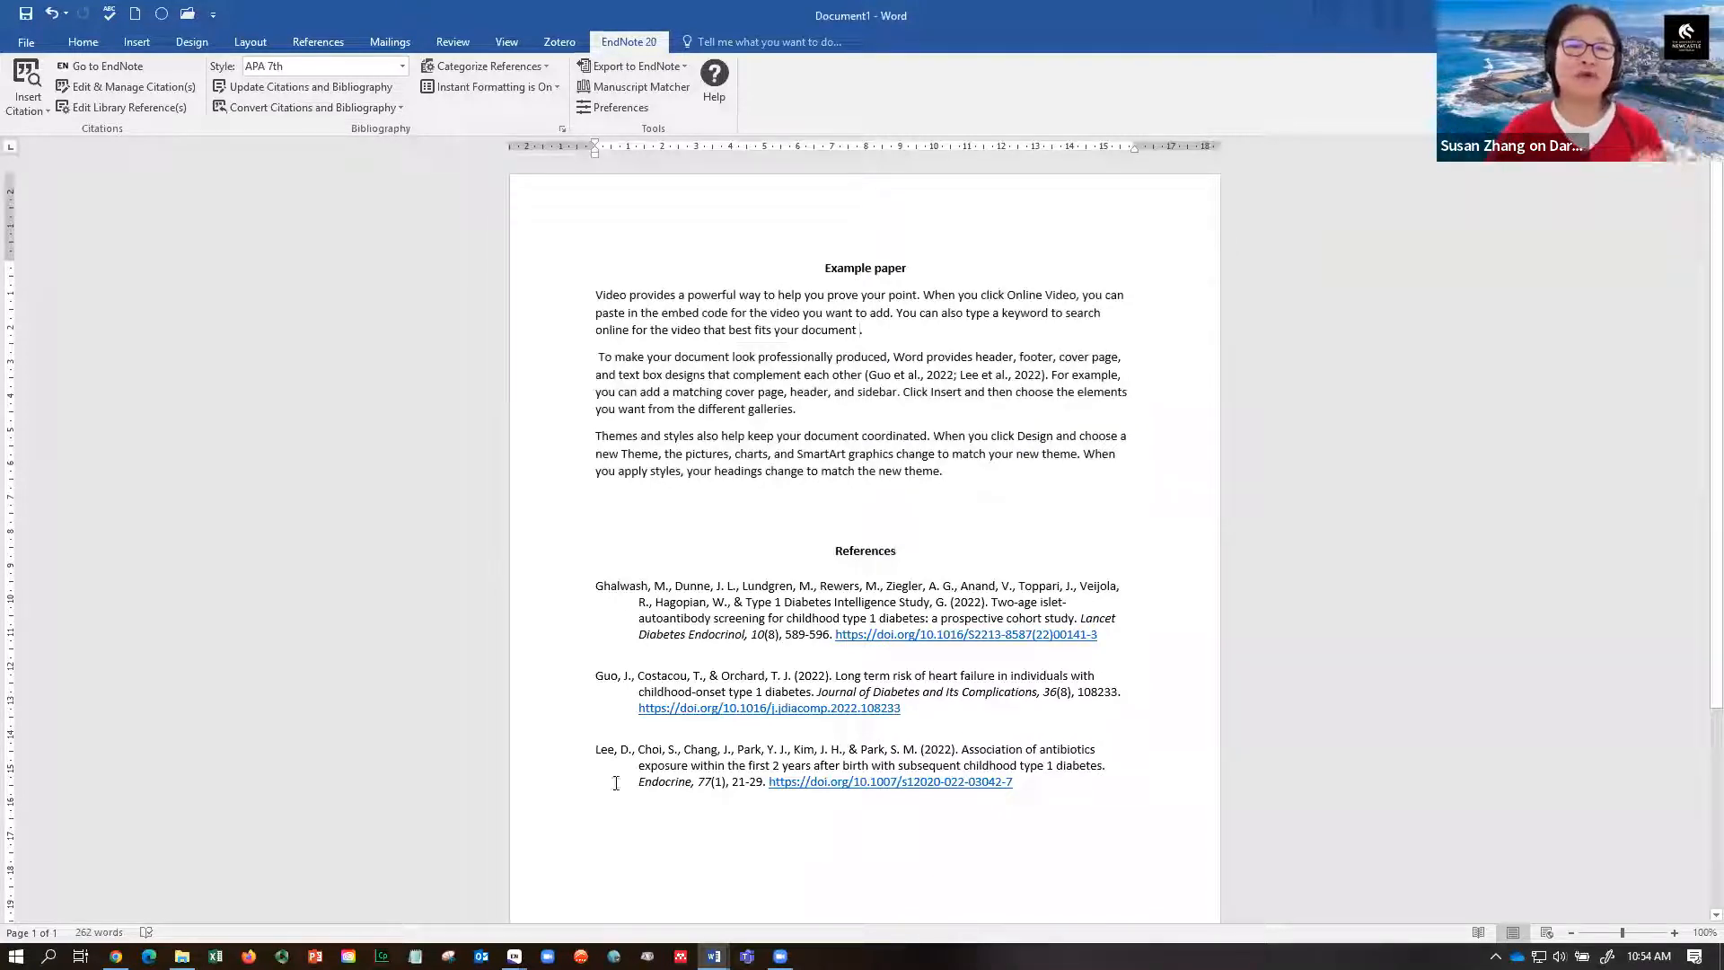
- Bring the EndNote library forward and select a block of references starting from Choi
{"action": "mouse_move", "coordinate": [513, 955]}
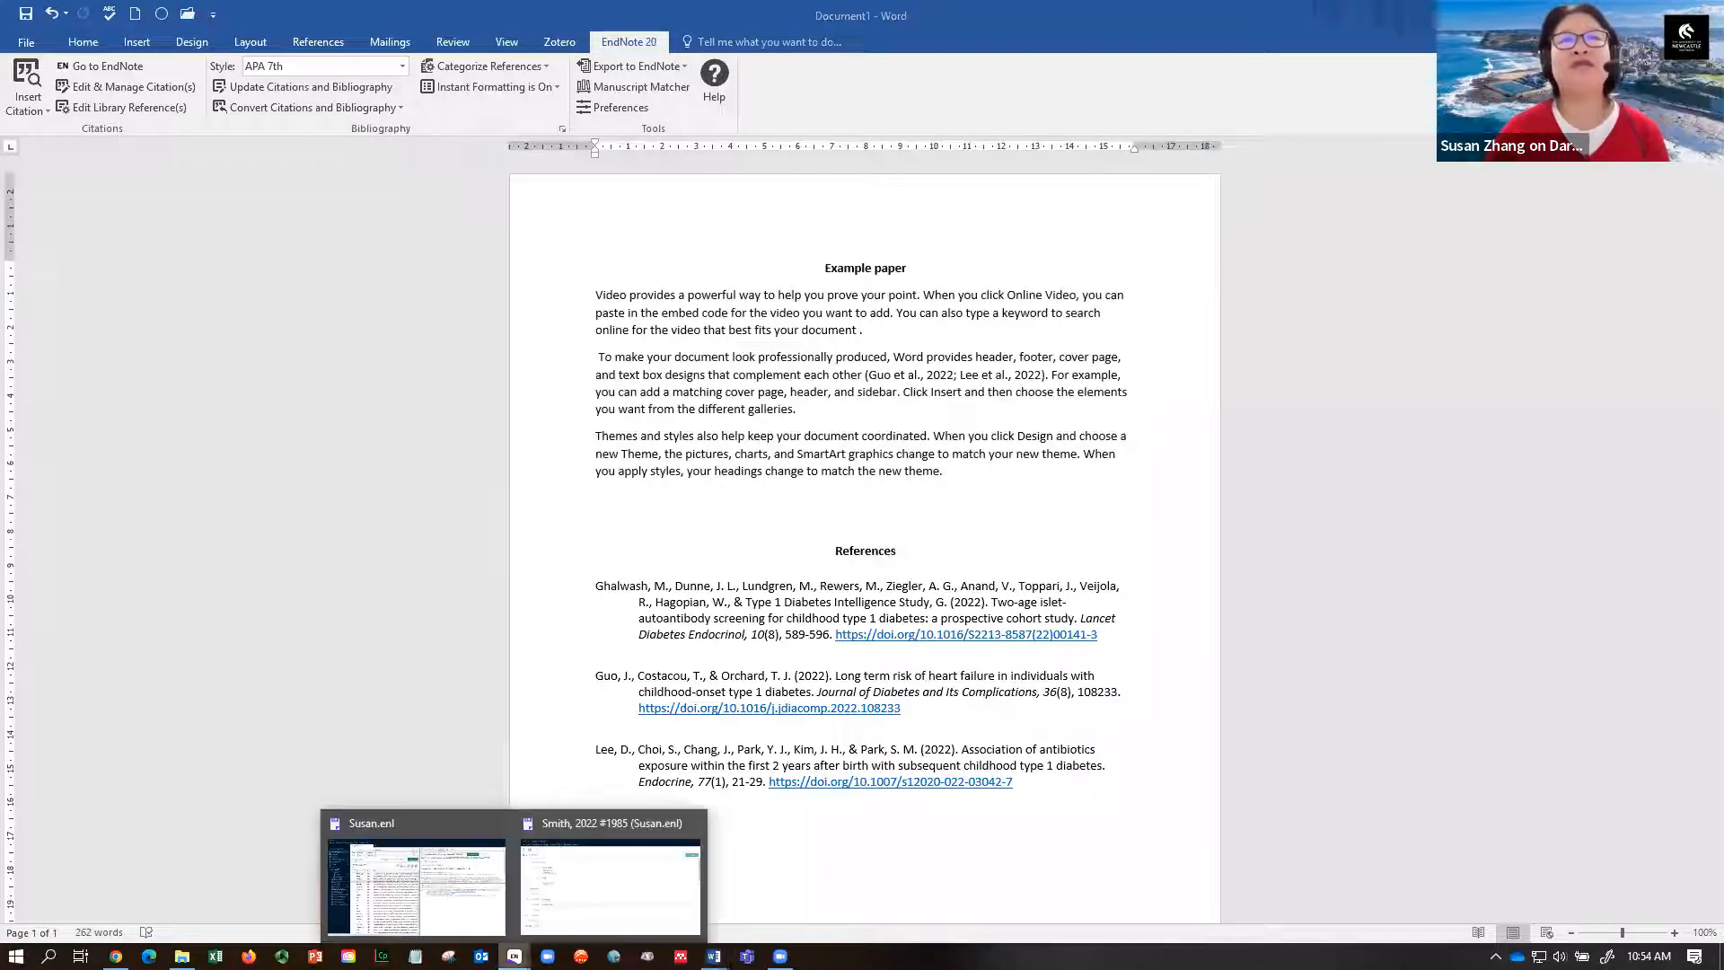
{"action": "left_click", "coordinate": [453, 908]}
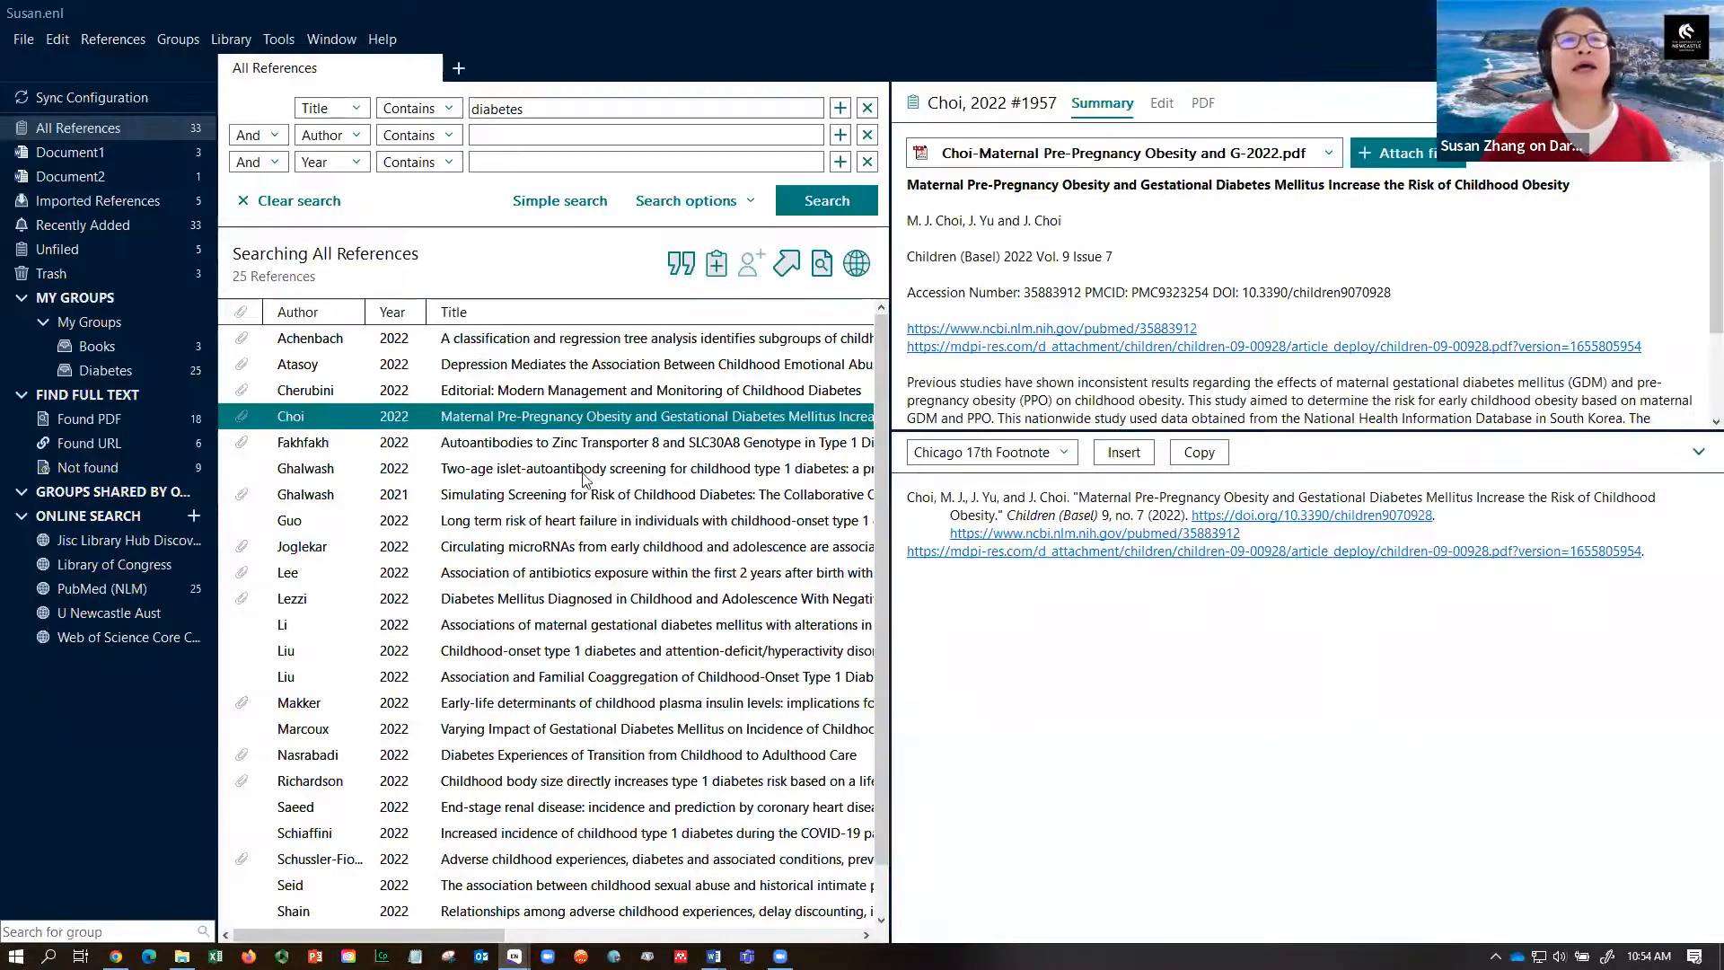
{"action": "left_click", "coordinate": [640, 368]}
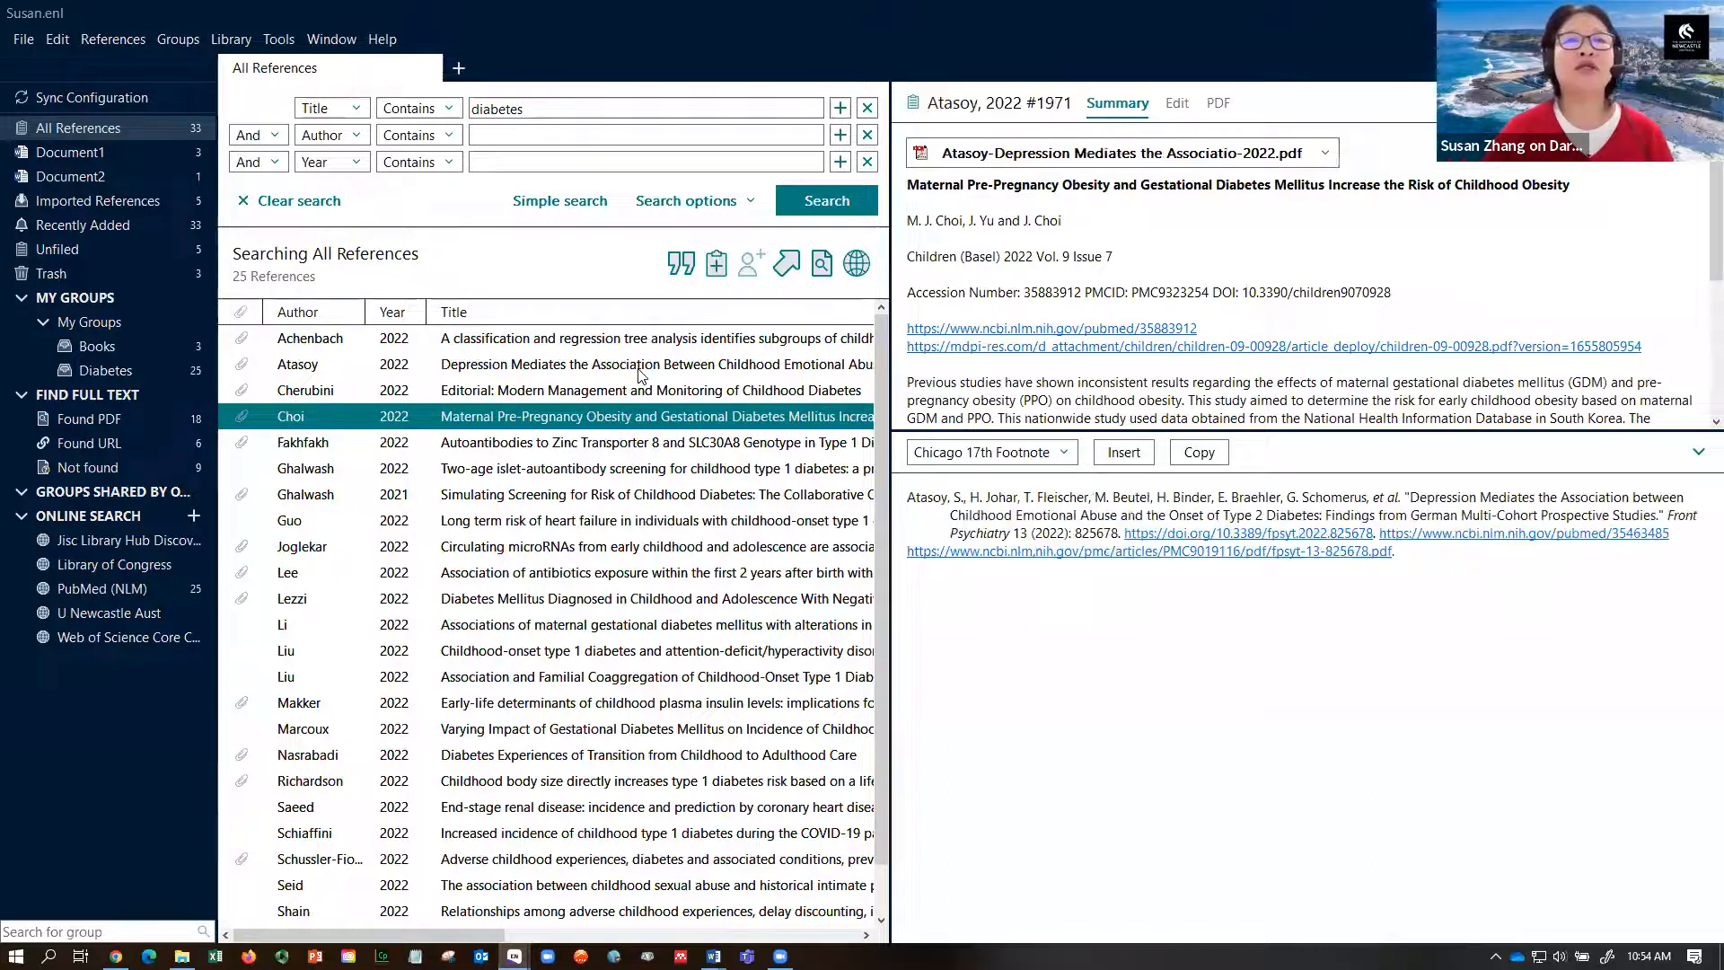
{"action": "left_click", "coordinate": [652, 523]}
{"action": "left_click_drag", "start_coordinate": [652, 529], "coordinate": [663, 719]}
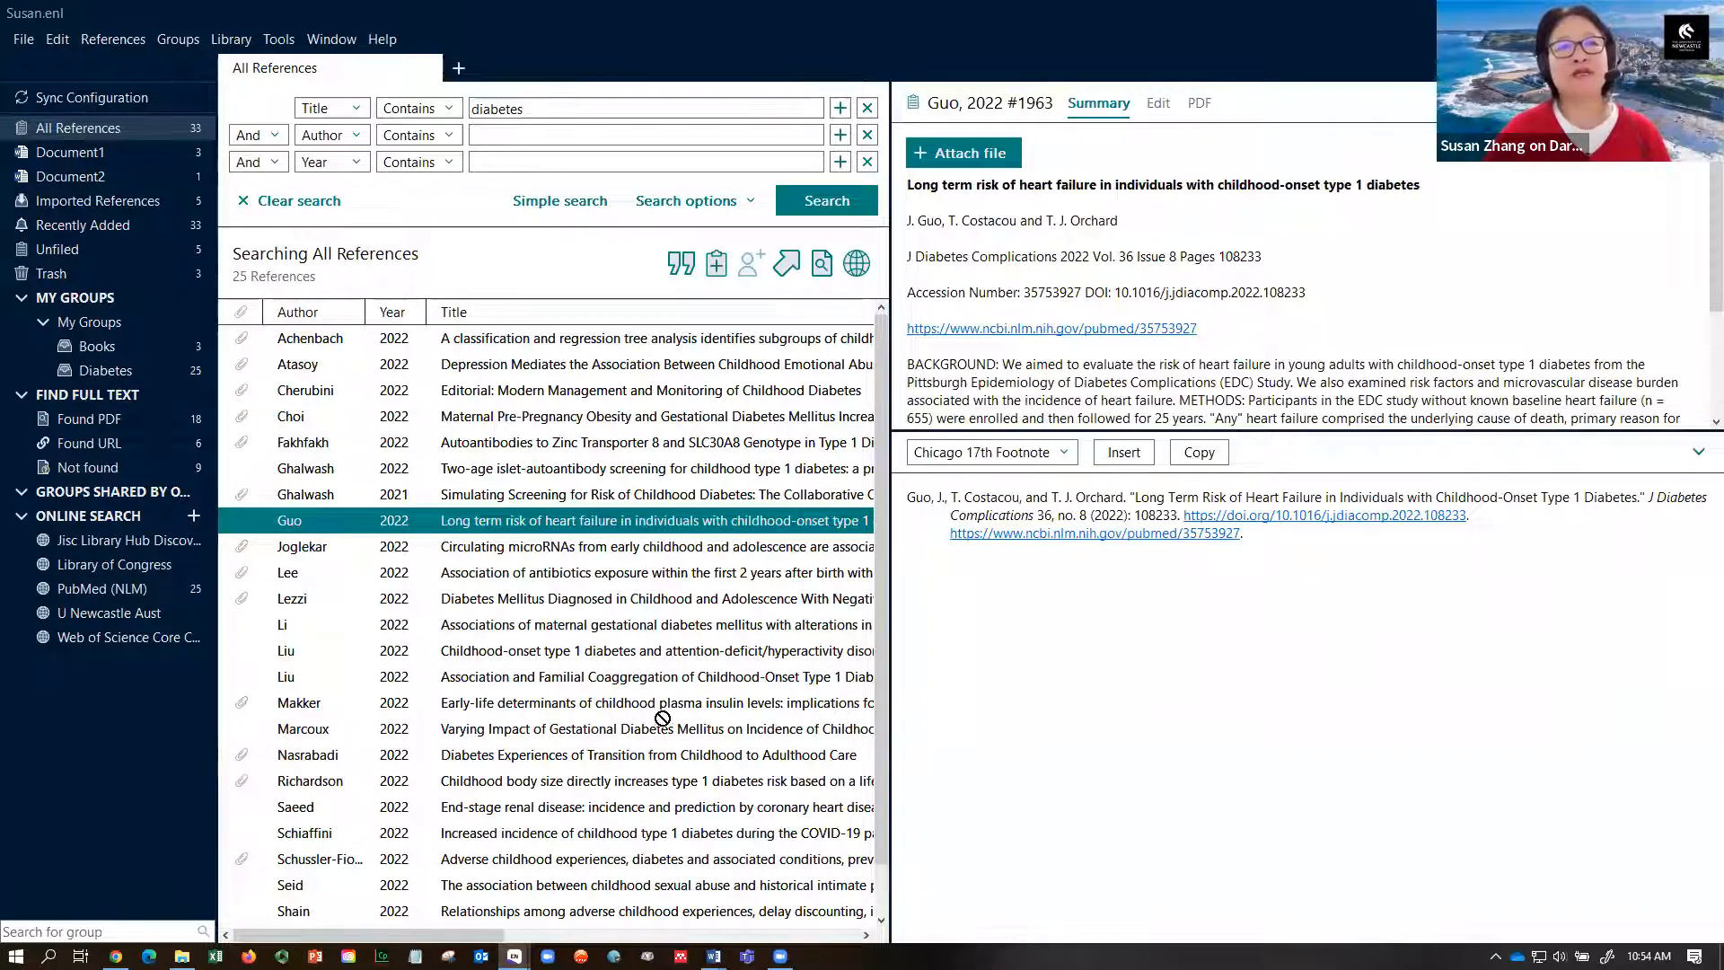
{"action": "left_click_drag", "start_coordinate": [620, 425], "coordinate": [615, 743]}
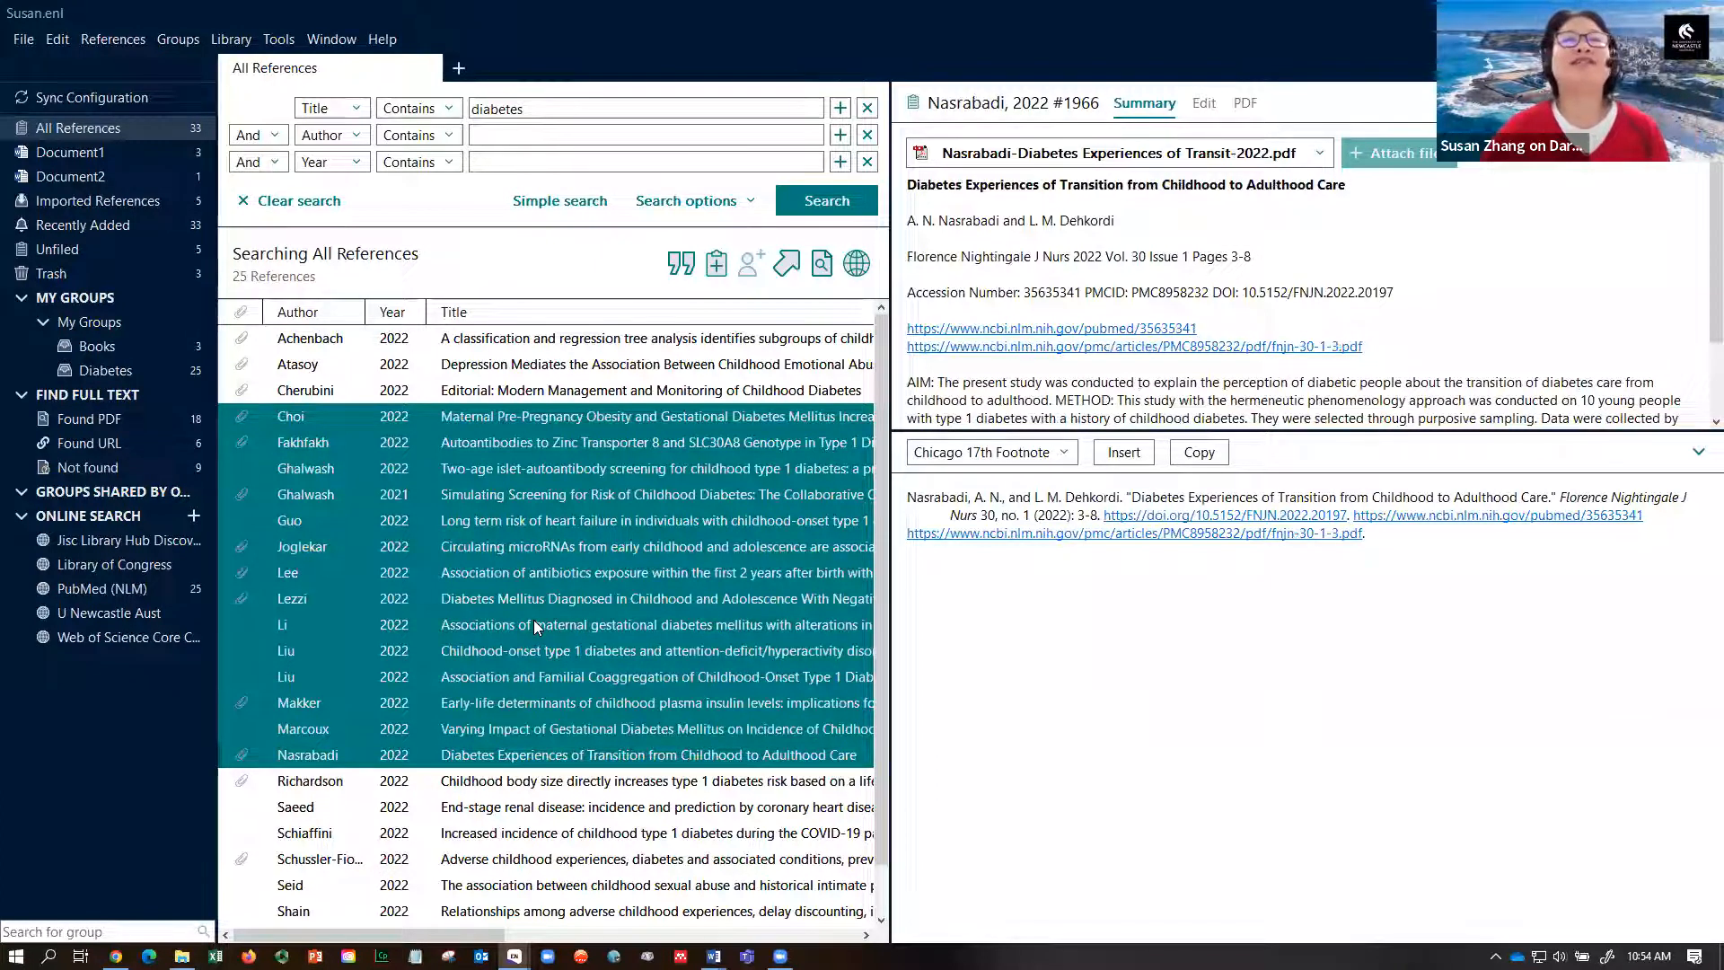
- Switch the reference preview style to APA 7th and select Choi through Li
{"action": "left_click", "coordinate": [1065, 453]}
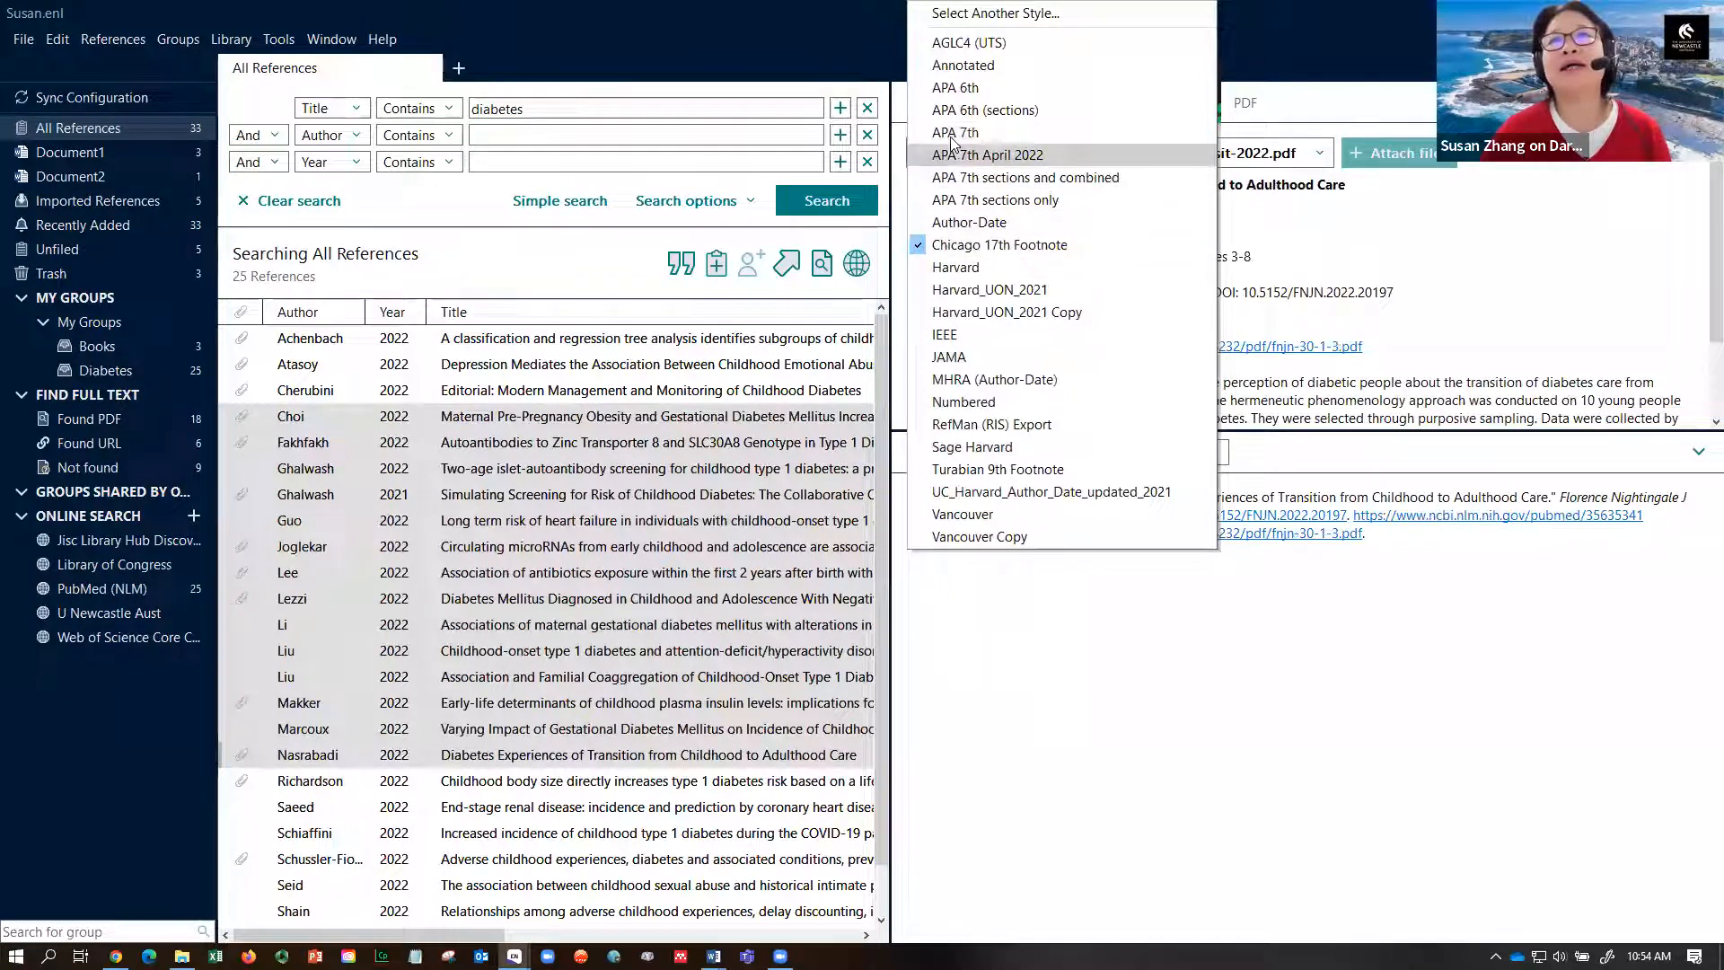
{"action": "left_click", "coordinate": [735, 486]}
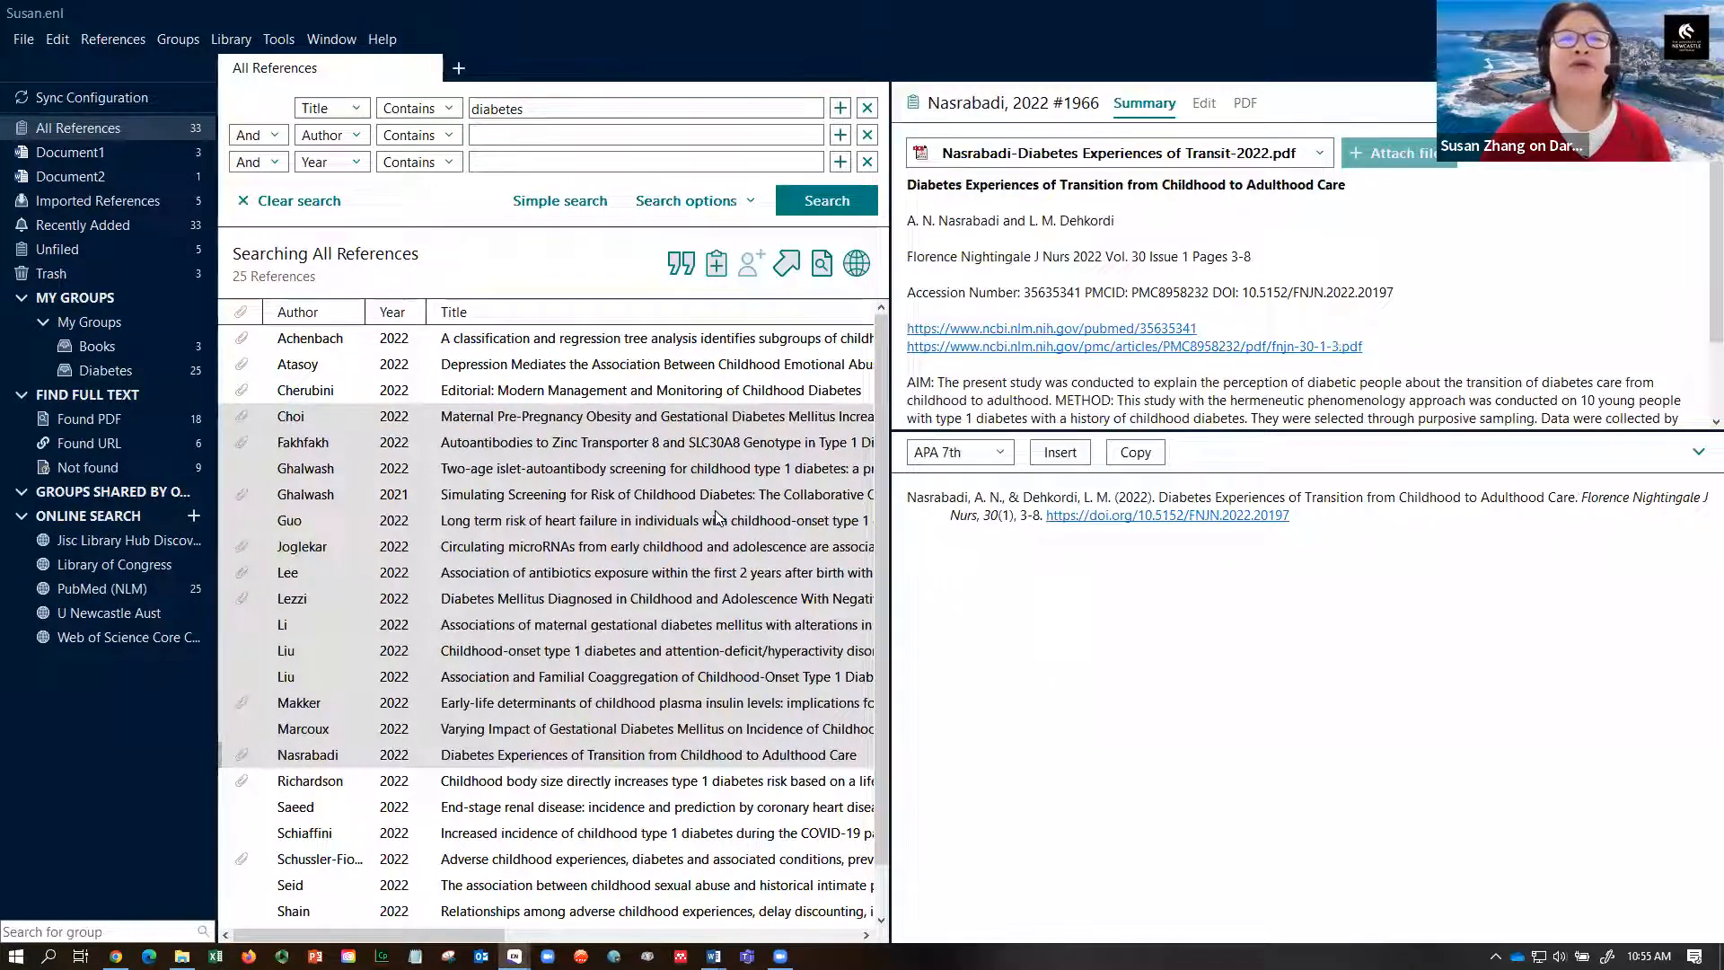
{"action": "left_click", "coordinate": [717, 519]}
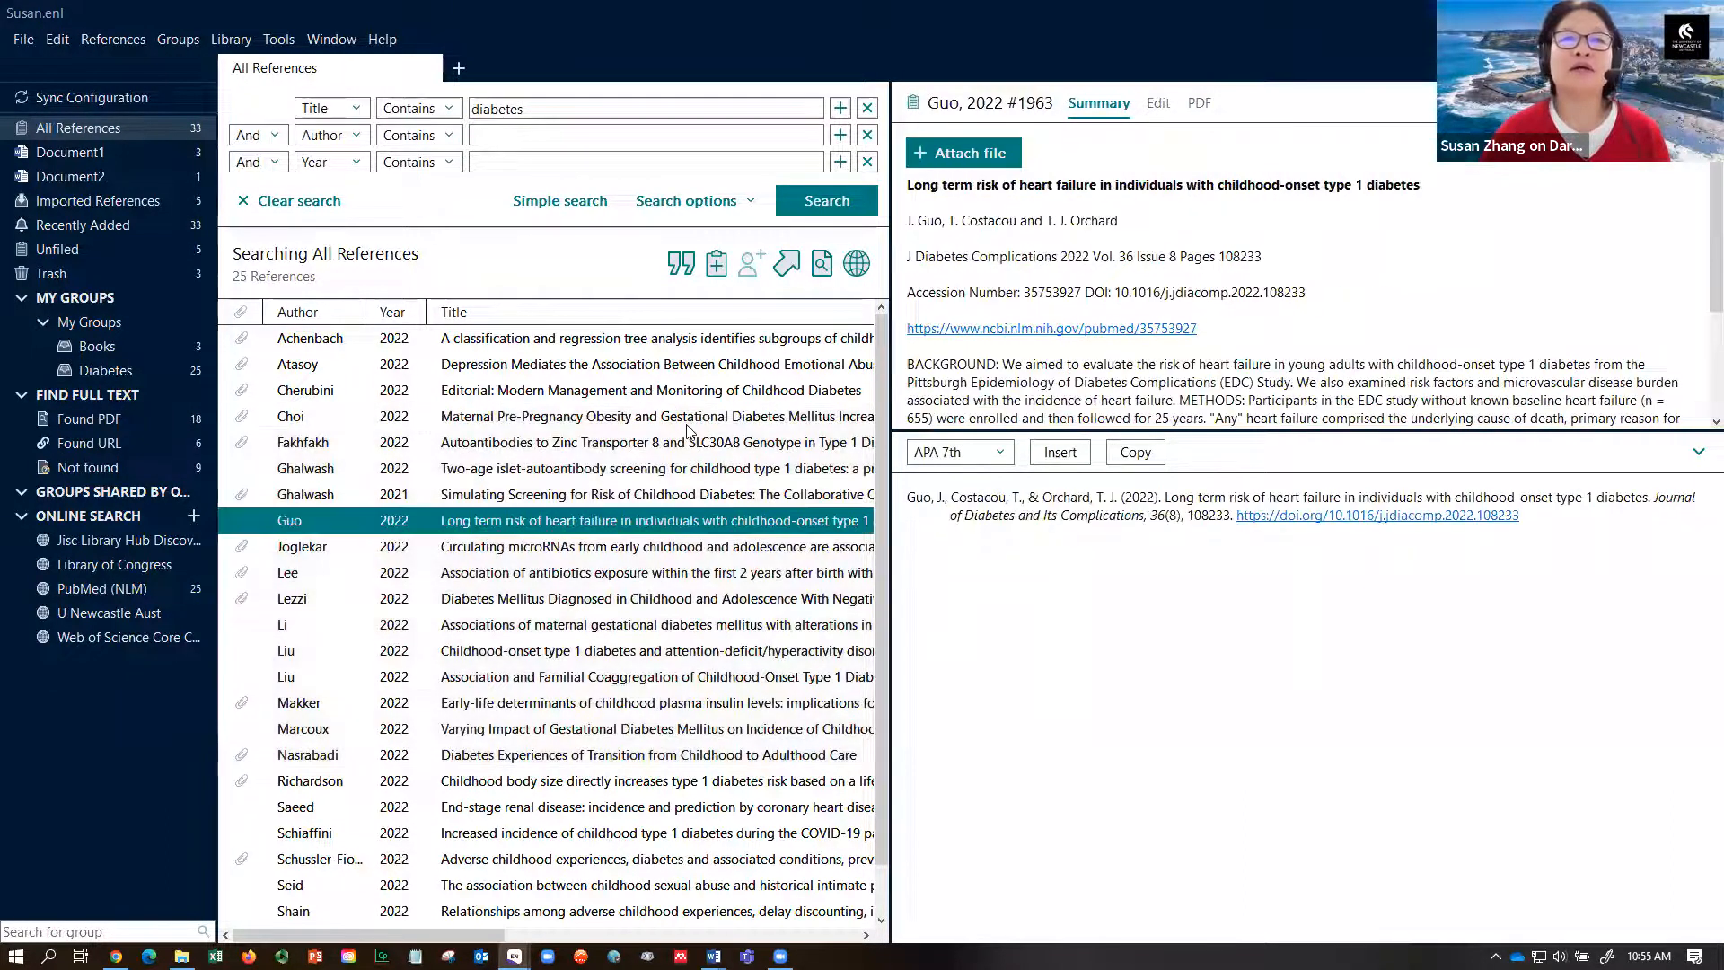
{"action": "left_click", "coordinate": [688, 623], "text": "shift"}
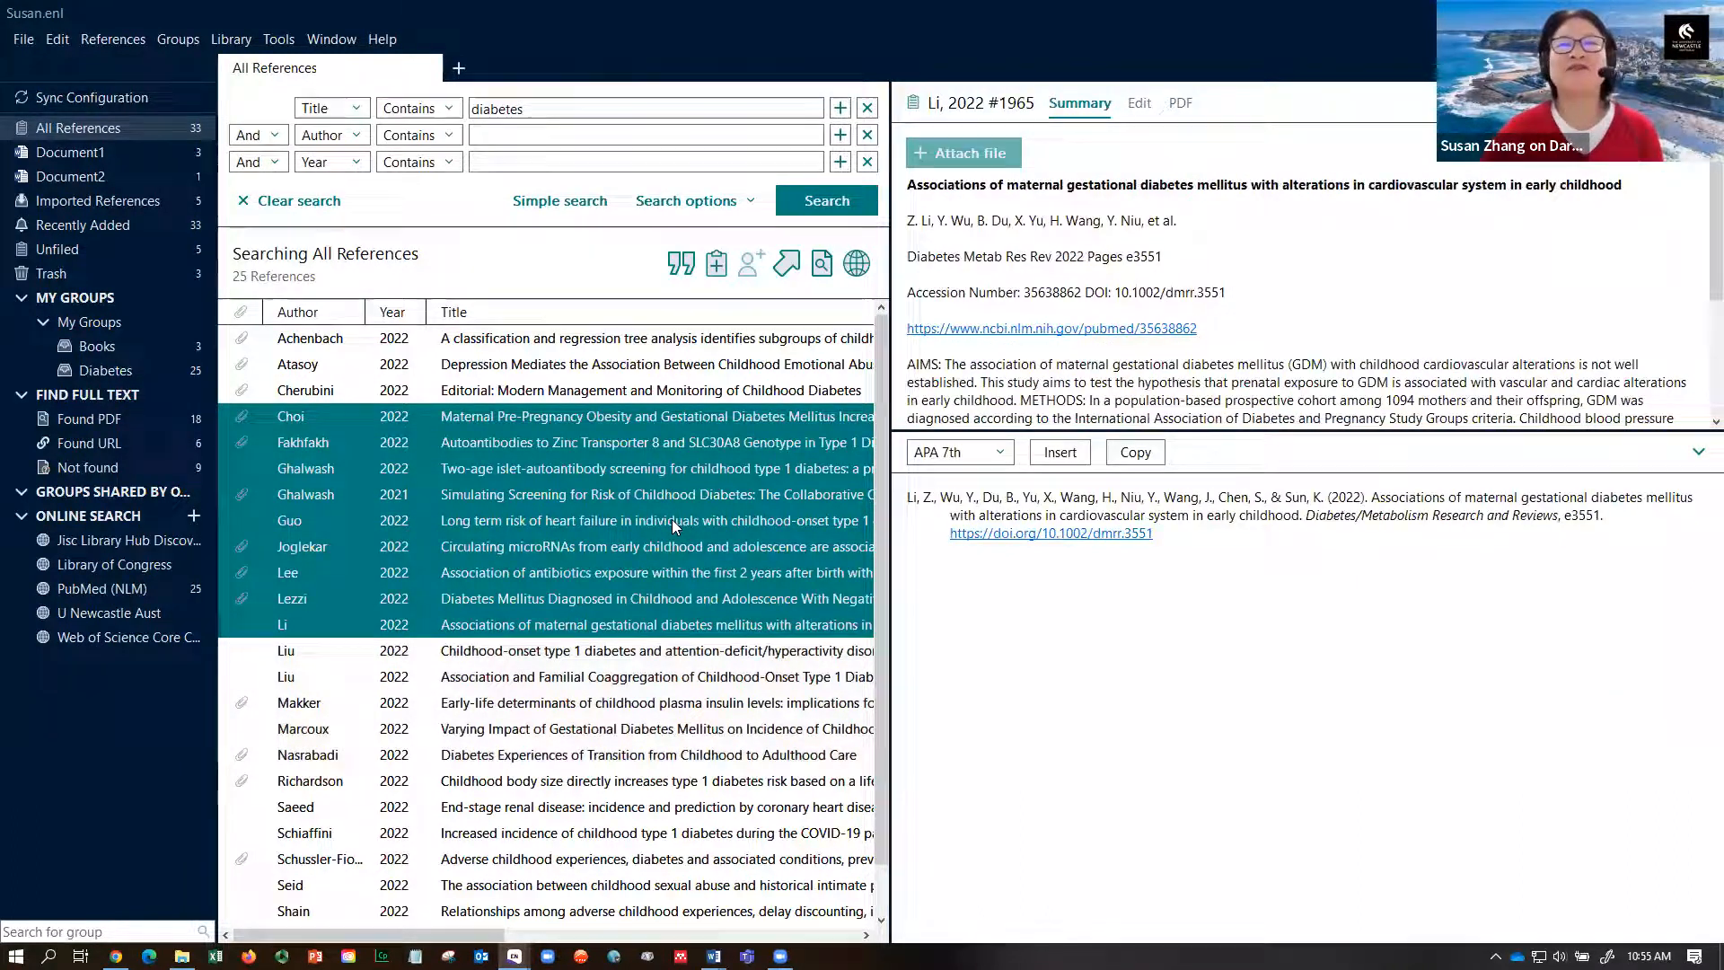
- Copy the selected references as formatted entries and start a new blank Word document
{"action": "left_click", "coordinate": [1135, 453]}
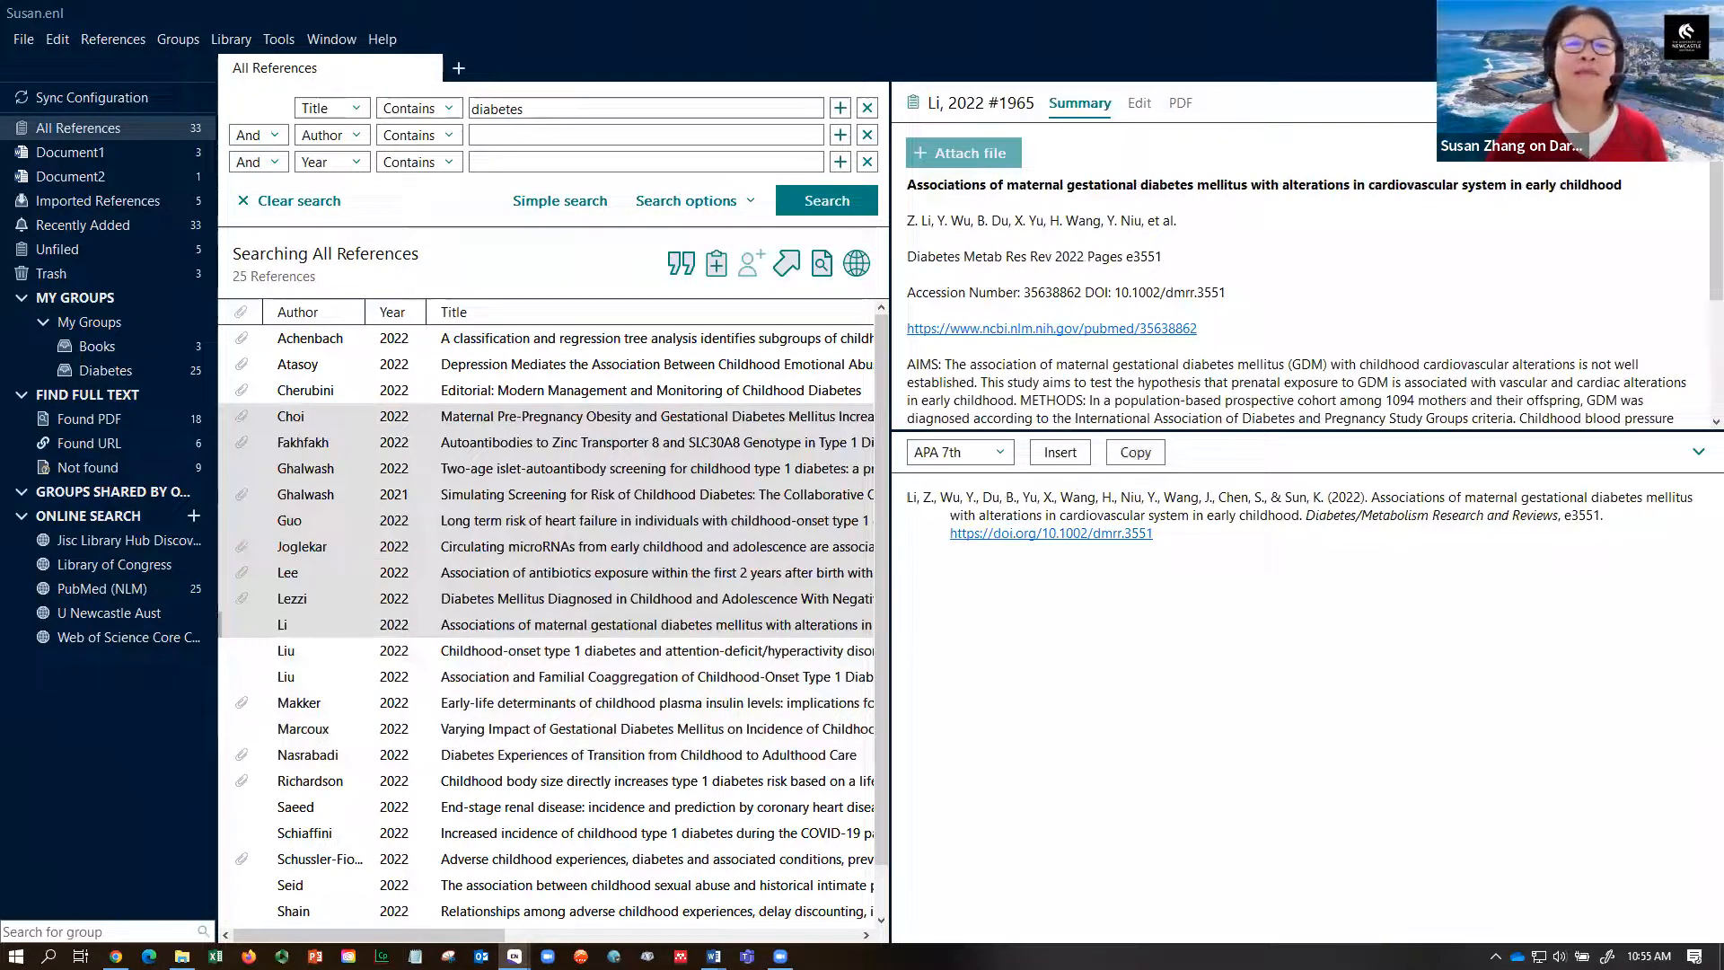
{"action": "left_click", "coordinate": [713, 956]}
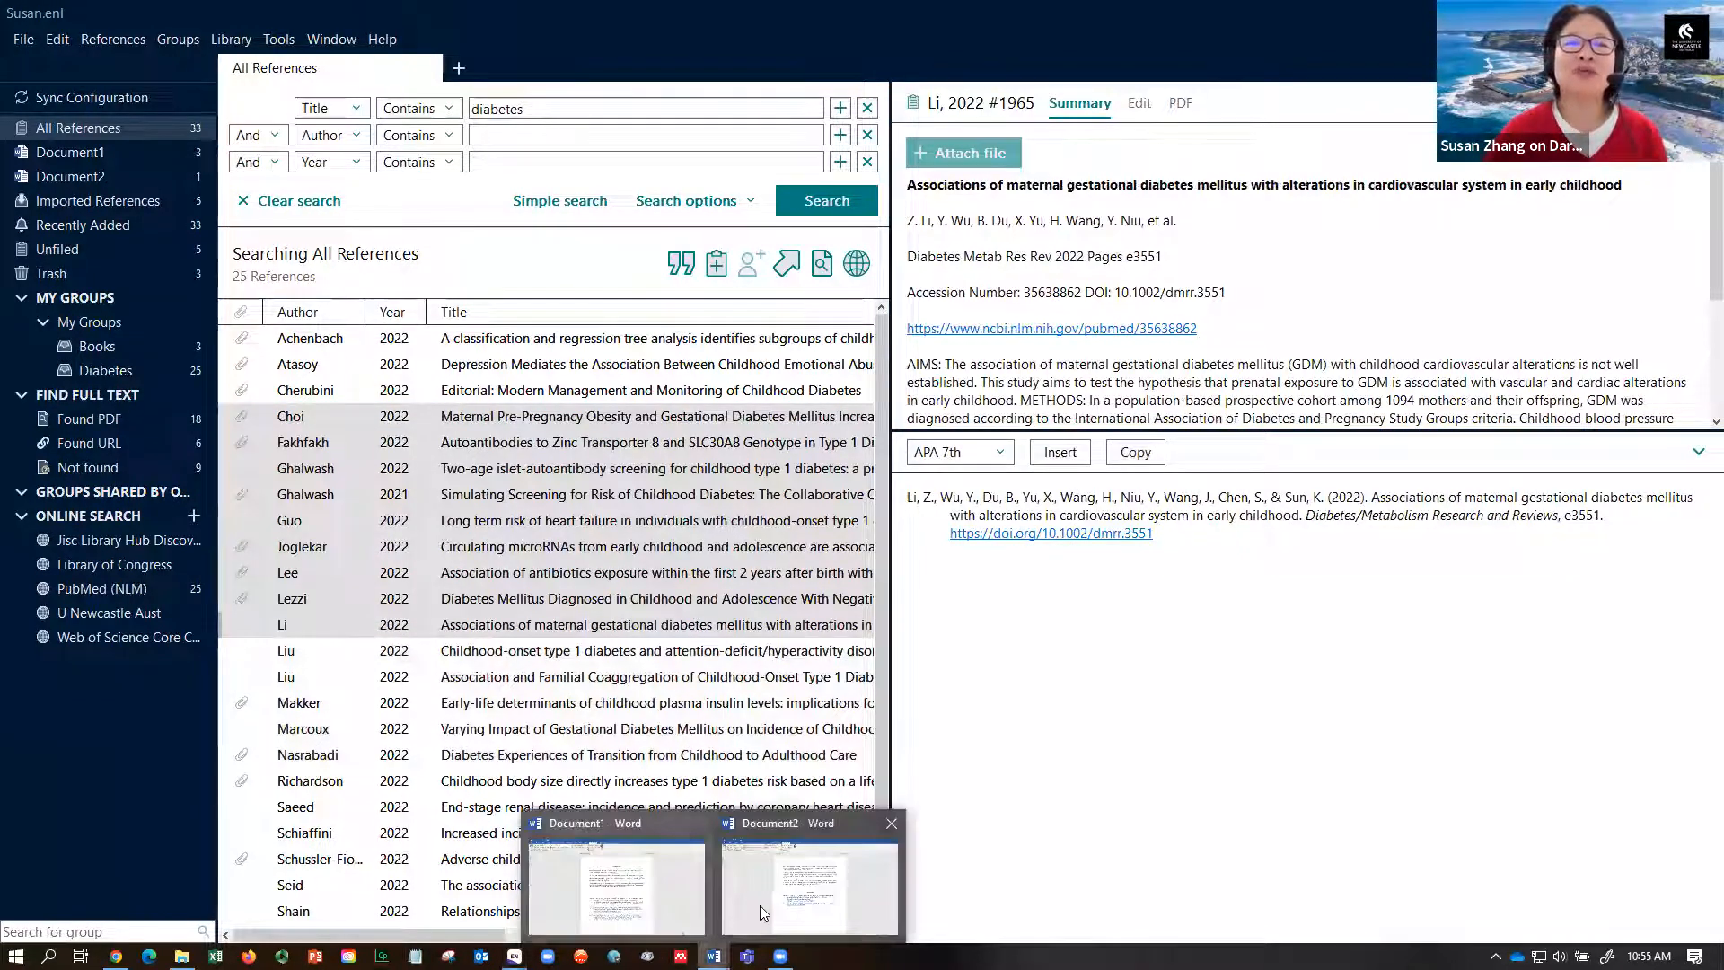
{"action": "left_click", "coordinate": [756, 820]}
{"action": "left_click", "coordinate": [138, 14]}
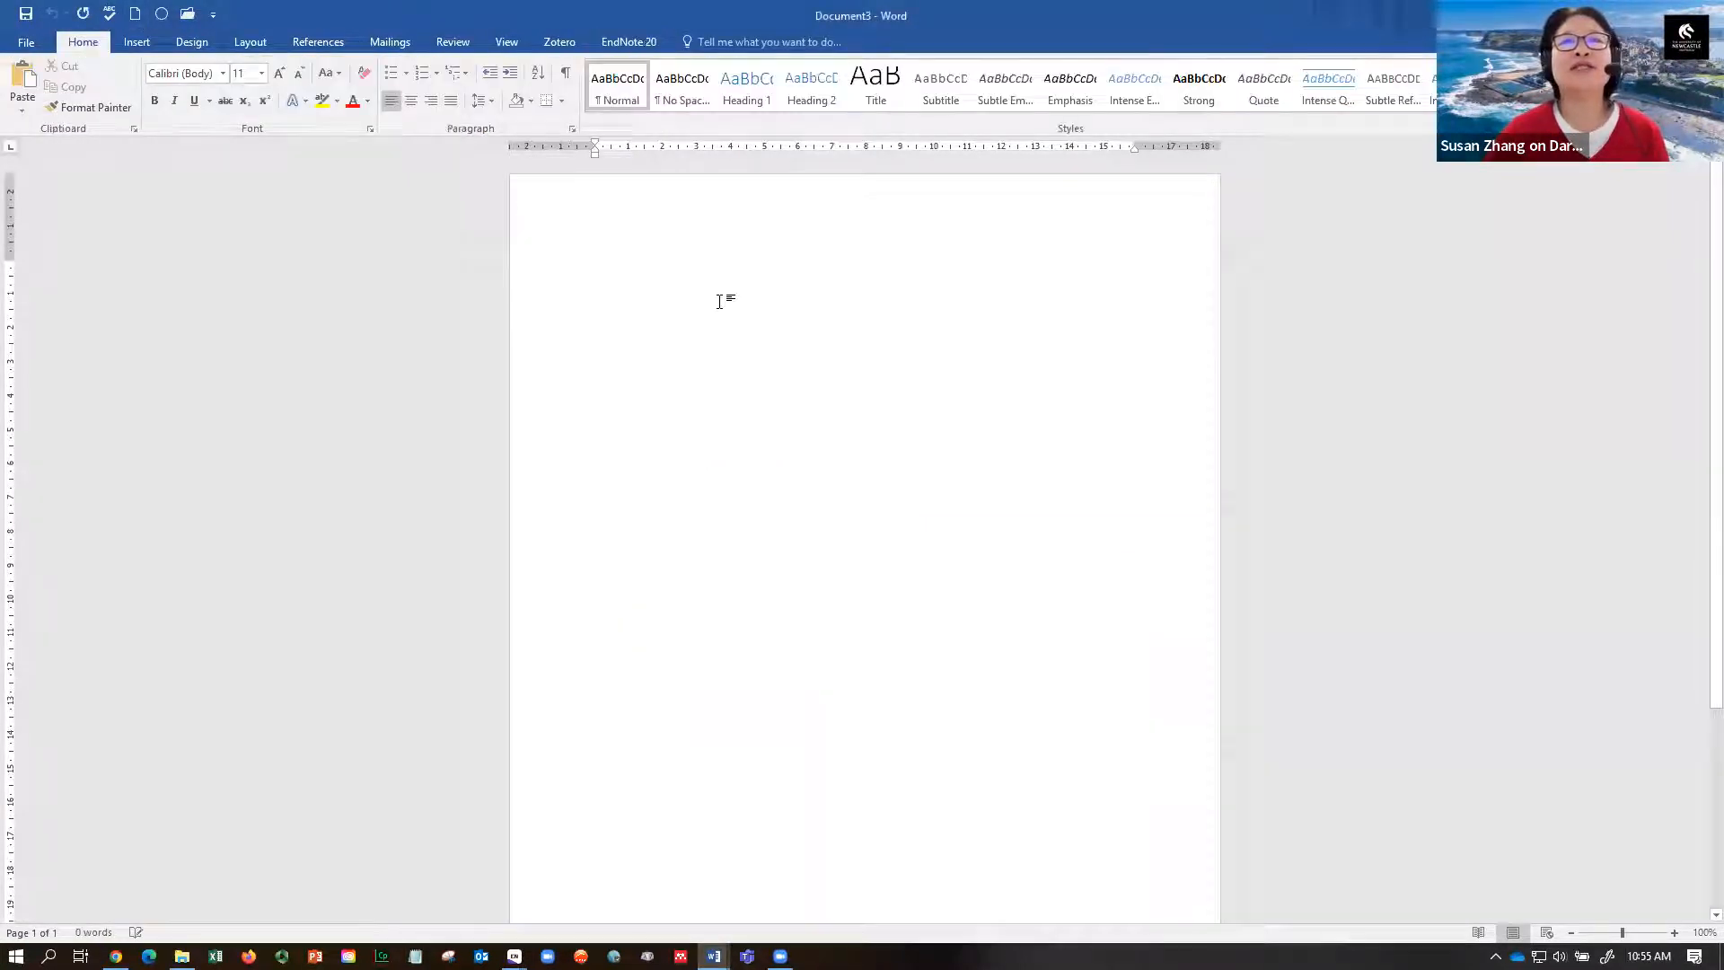
- Paste the references with Keep Source Formatting and add an empty line above the Choi entry
{"action": "right_click", "coordinate": [718, 307]}
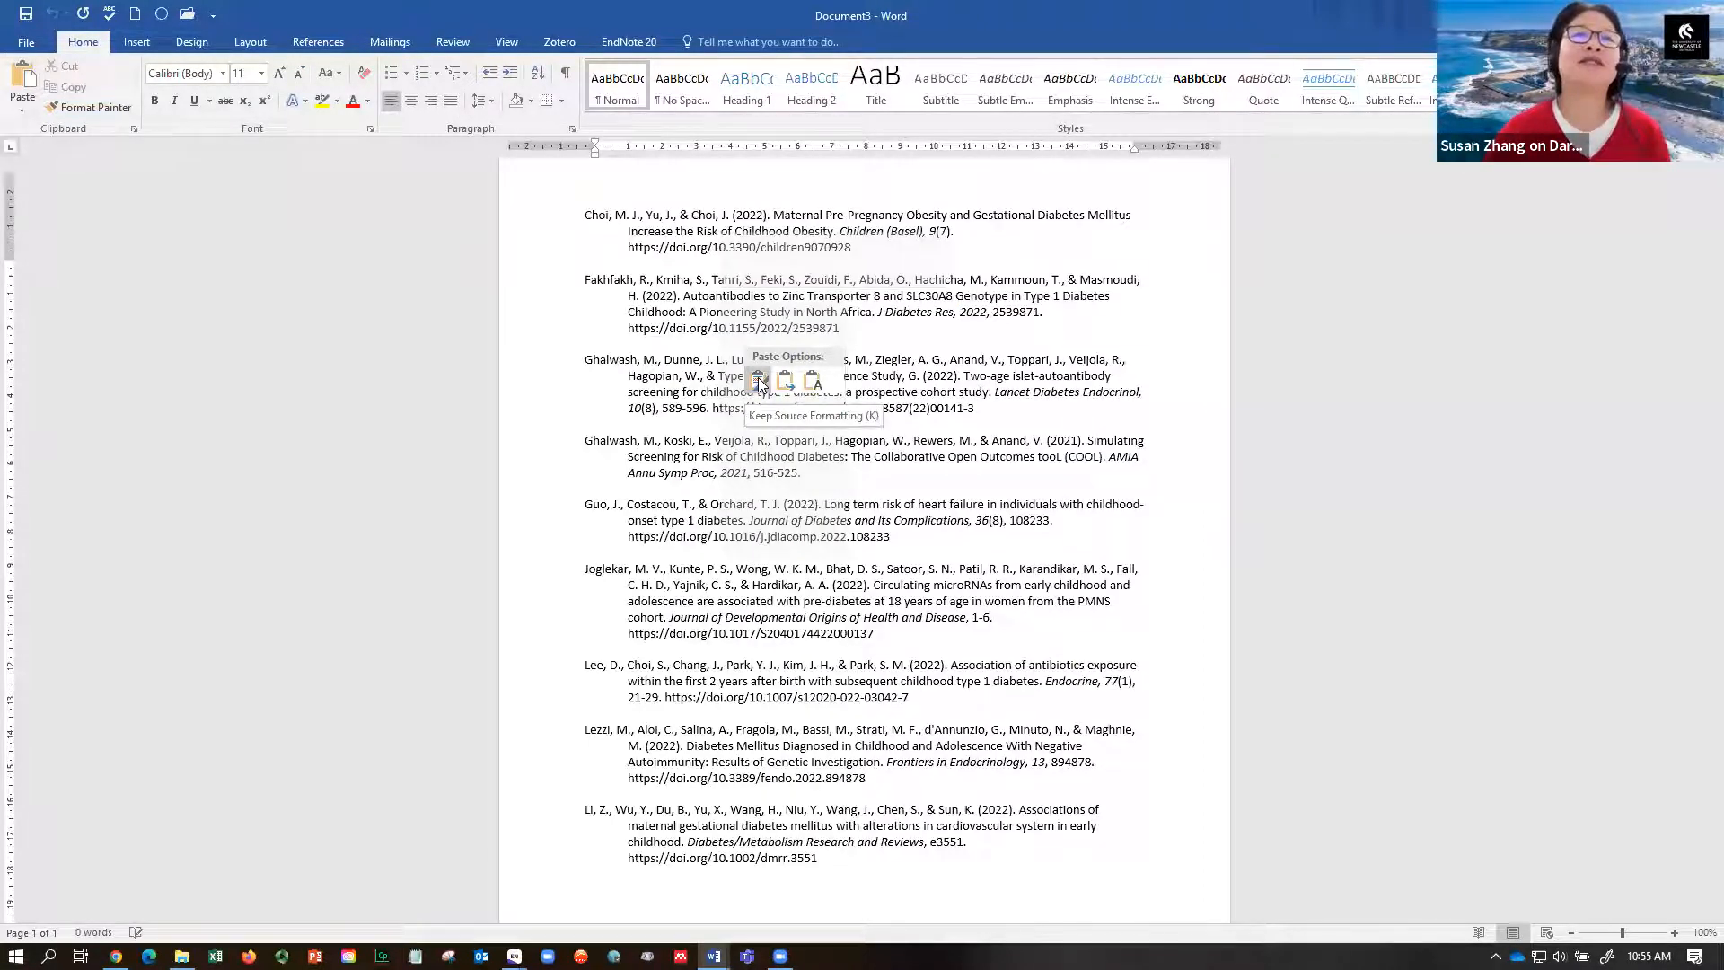
{"action": "left_click", "coordinate": [759, 382]}
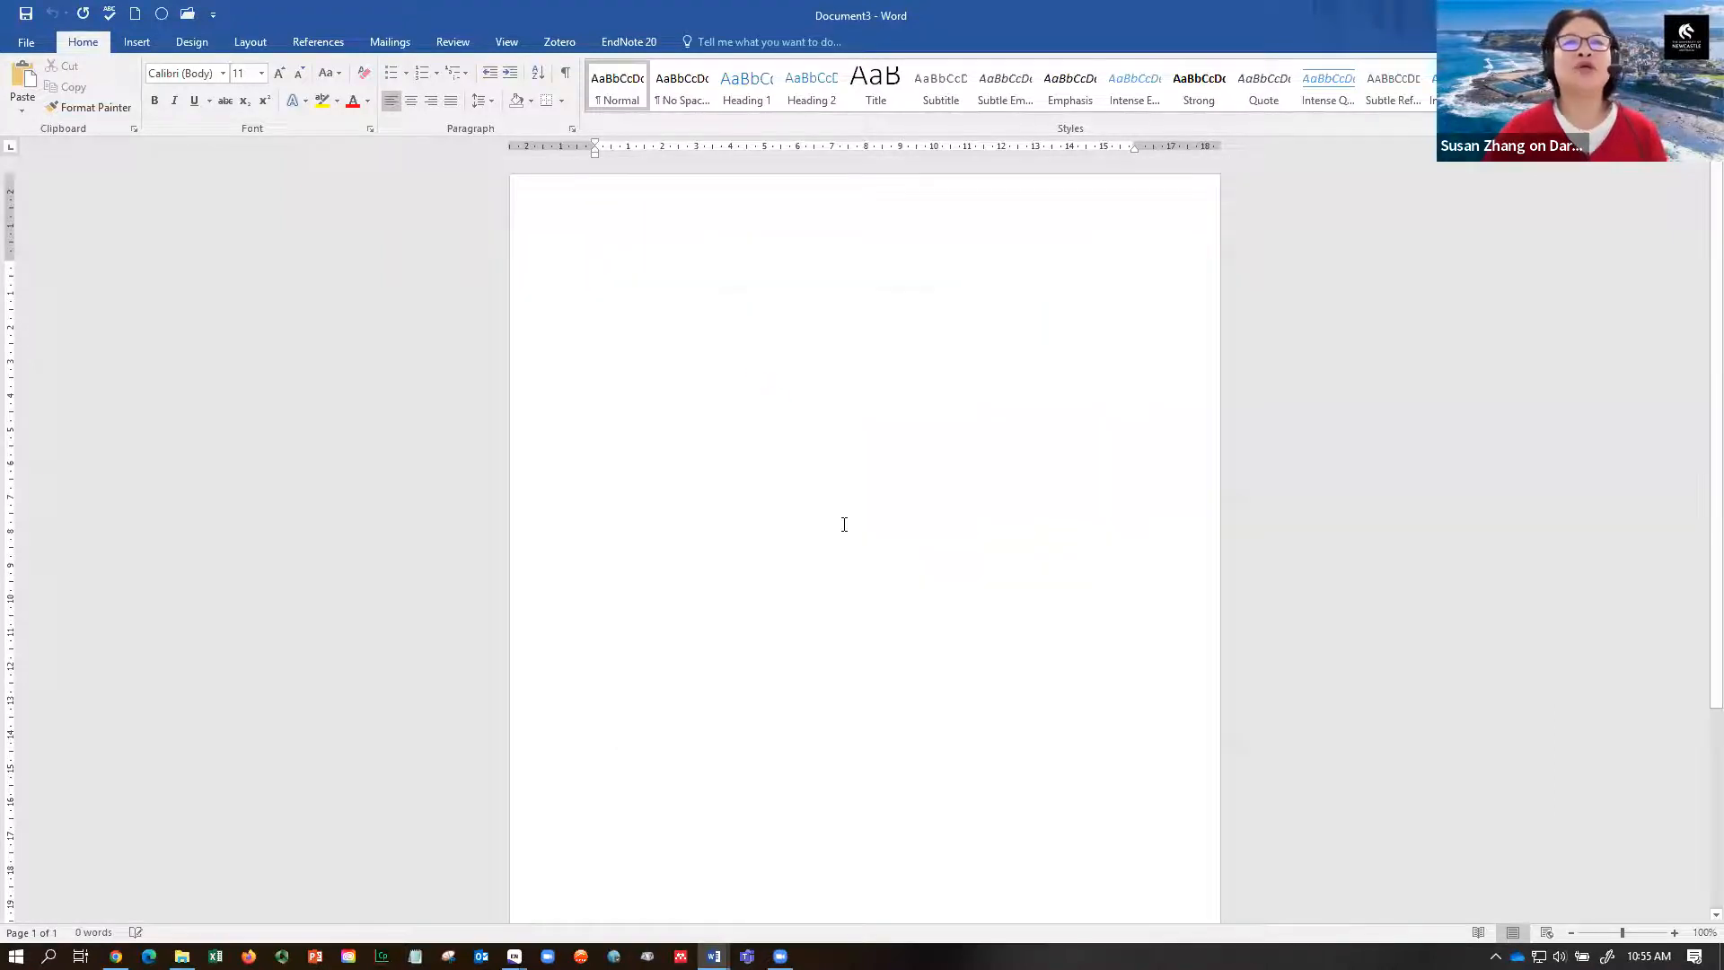
{"action": "scroll", "coordinate": [1699, 401], "scroll_direction": "up", "scroll_amount": 2}
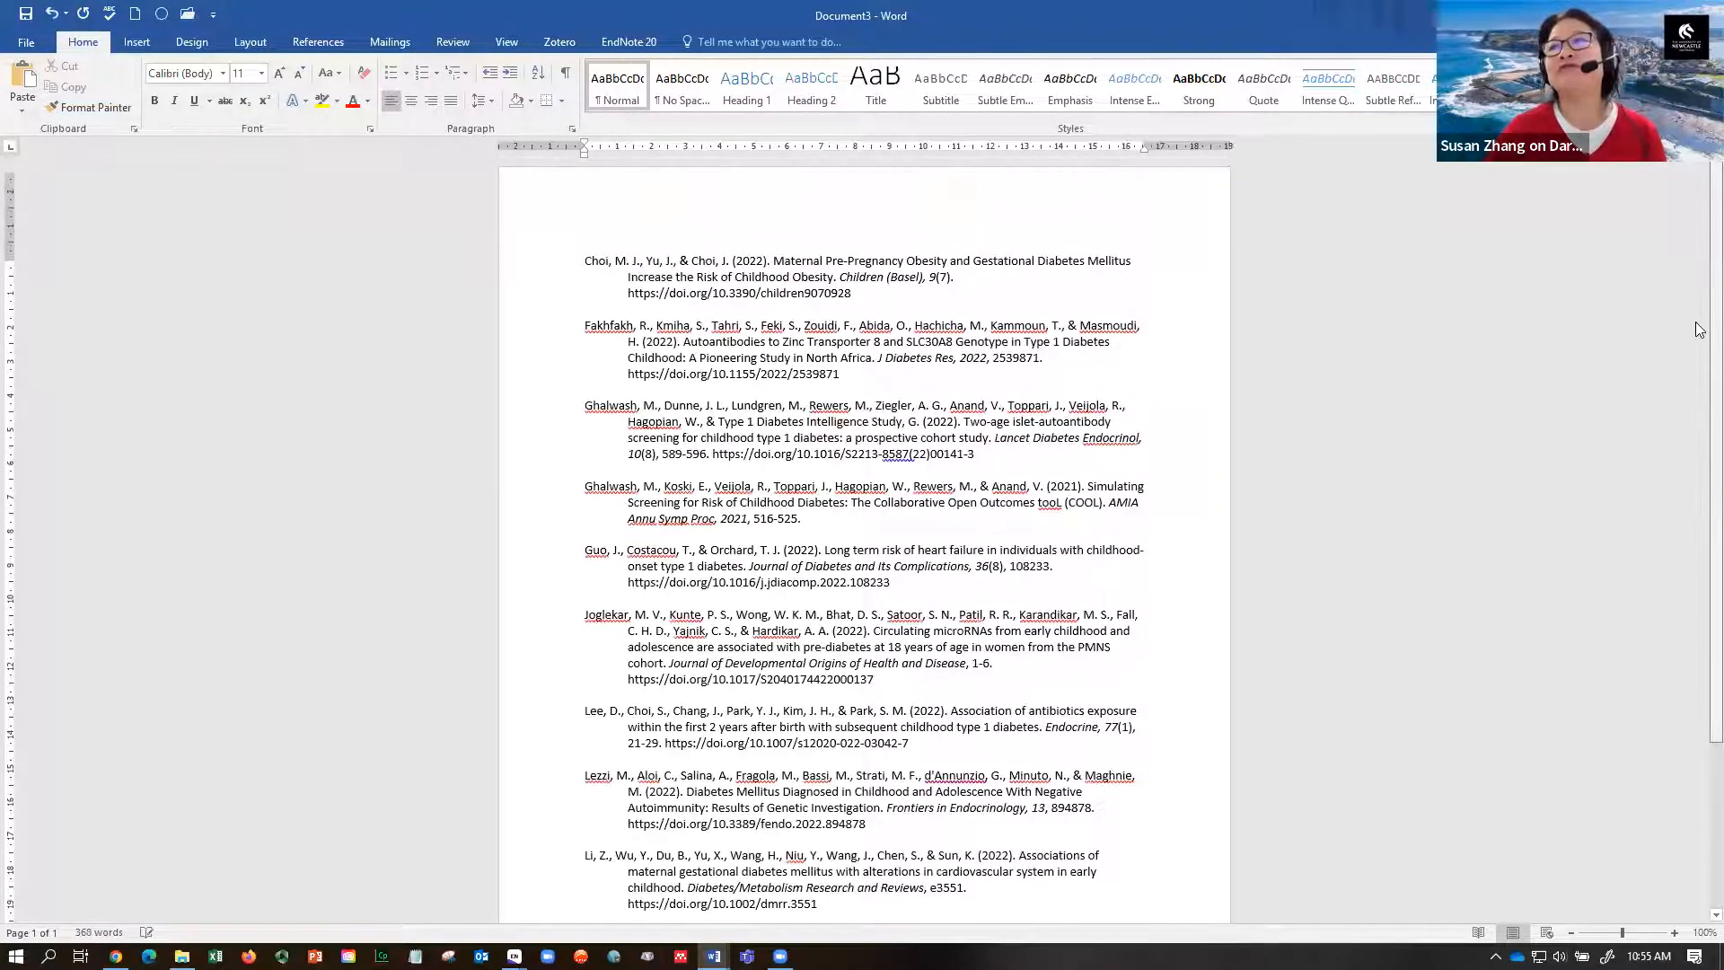
{"action": "left_click", "coordinate": [584, 262]}
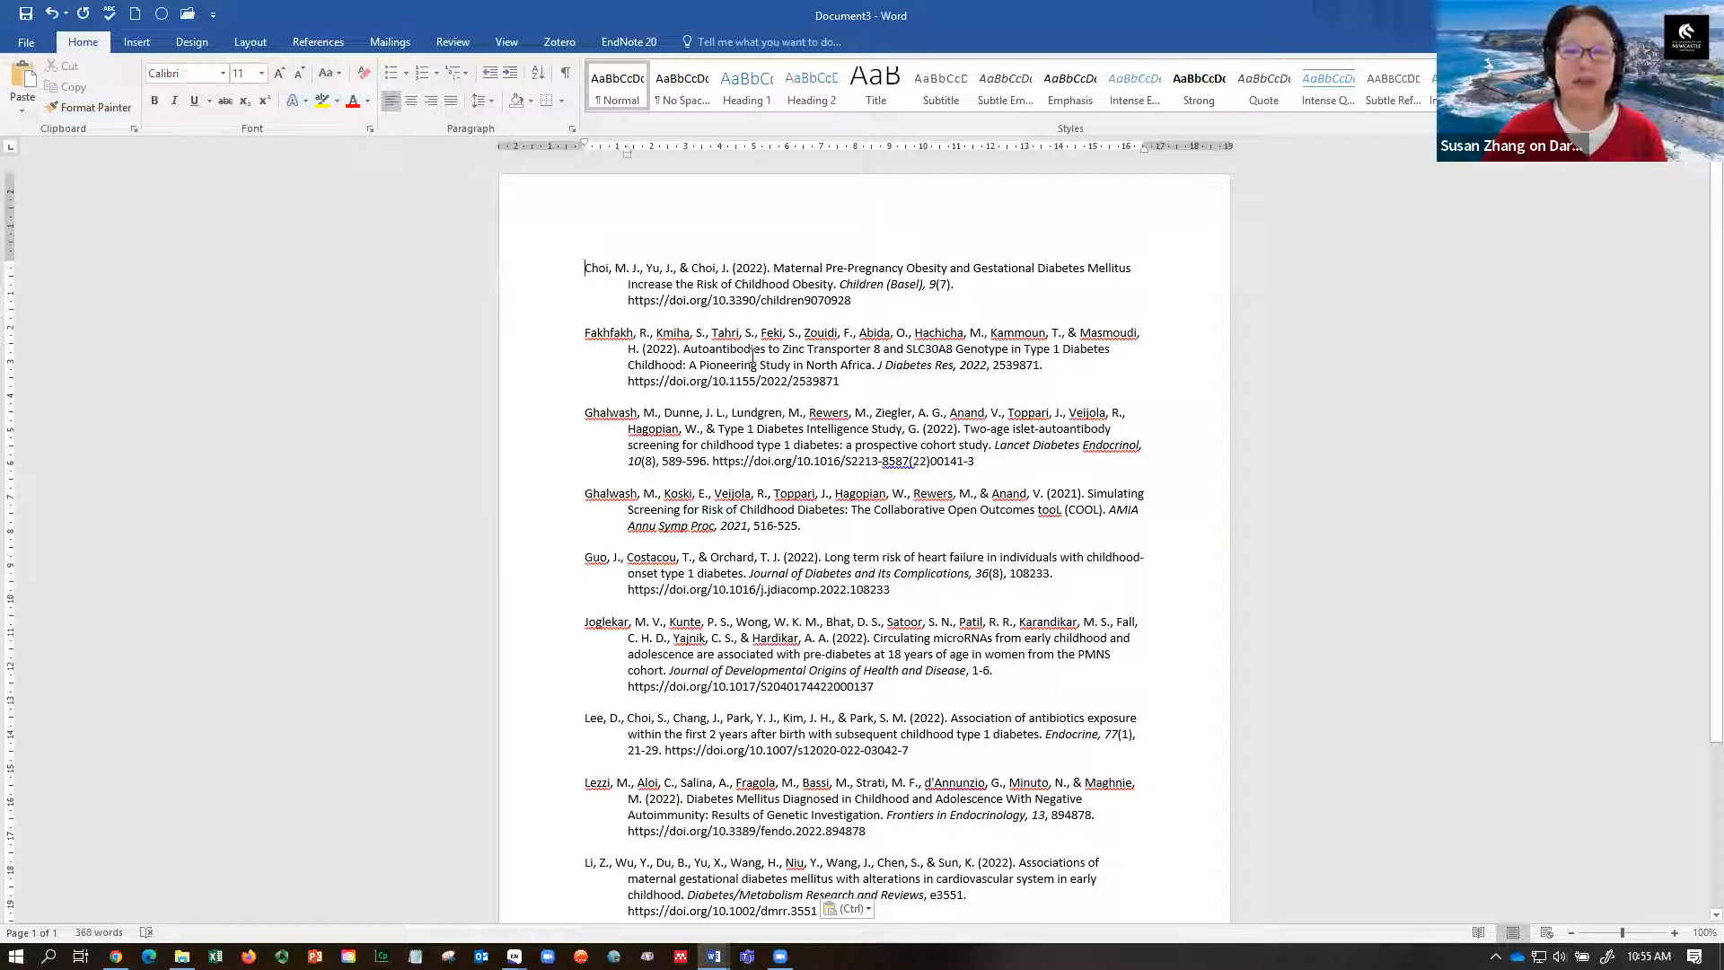
{"action": "key", "text": "Return"}
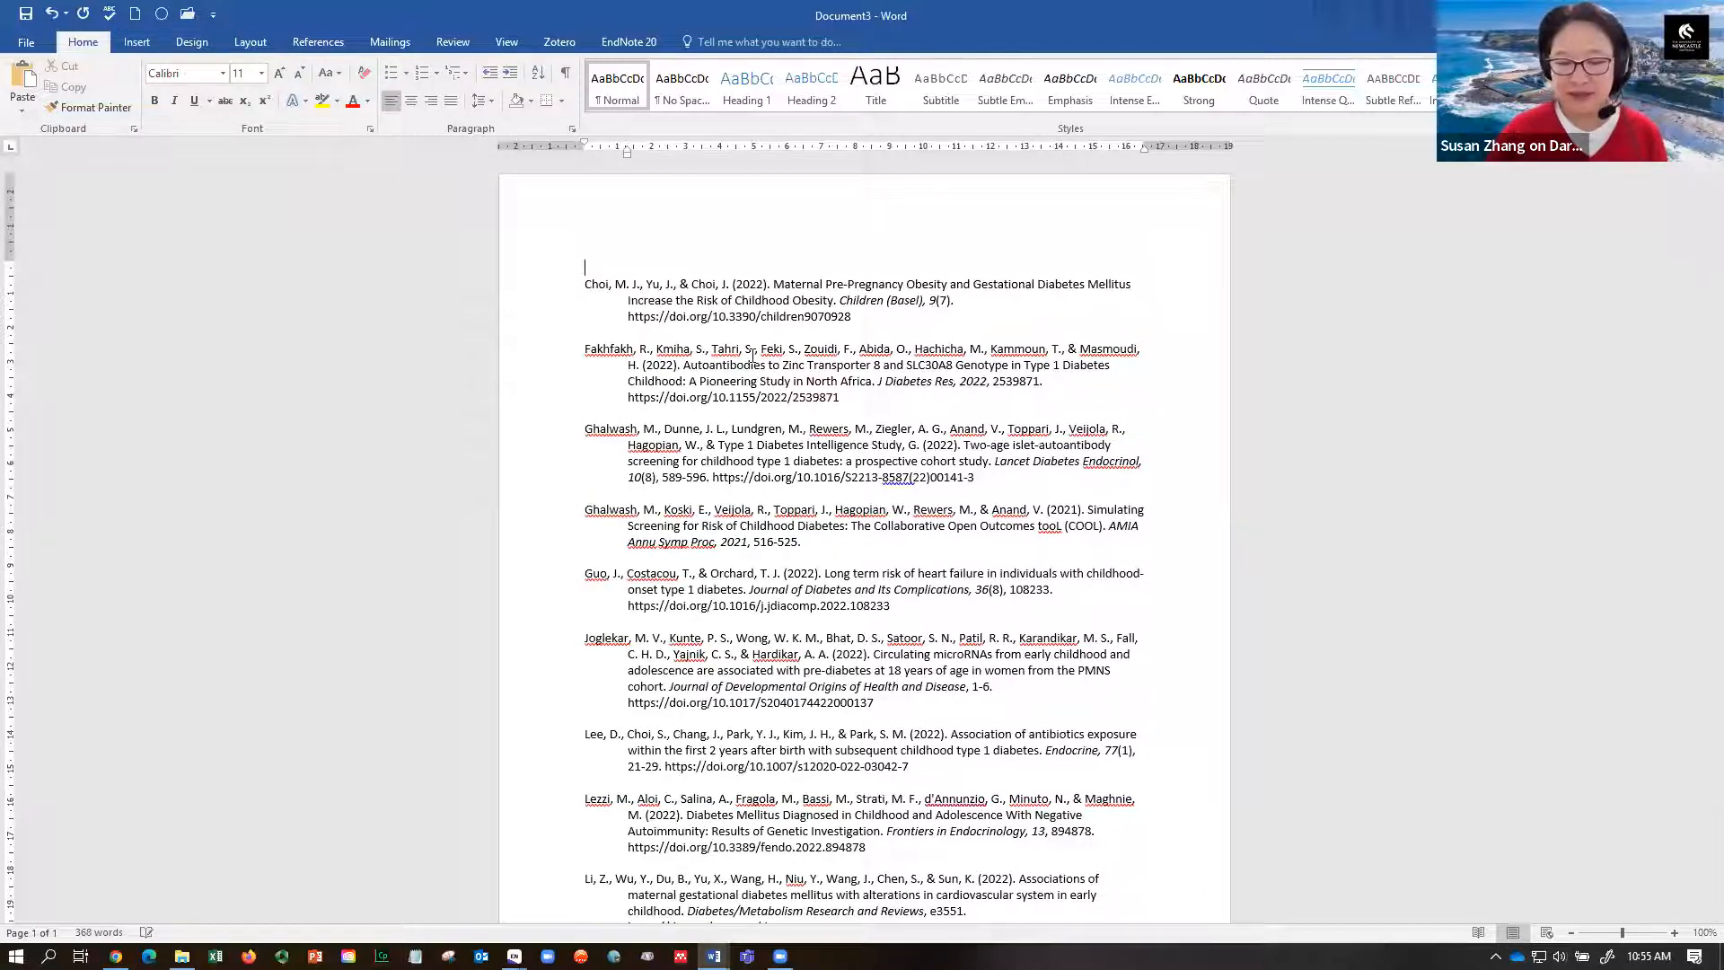
- Type the heading 'Bibliography' above the reference list, correcting its spelling
{"action": "type", "text": "Bibliogrphy"}
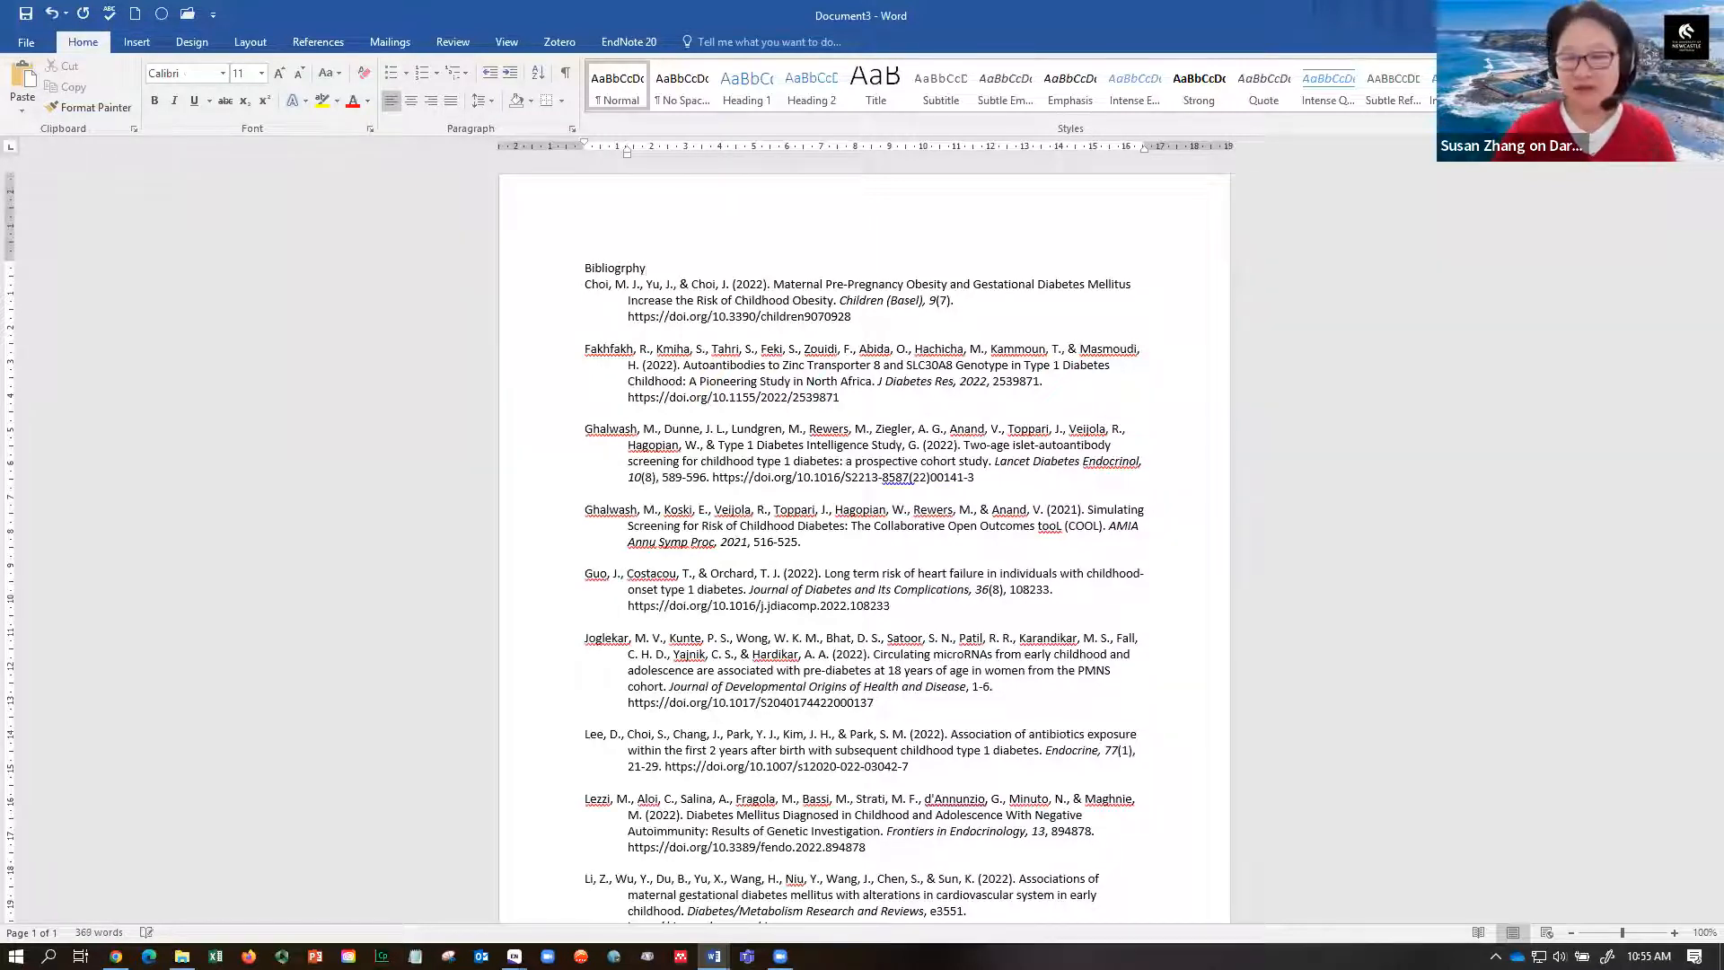
{"action": "key", "text": "Return"}
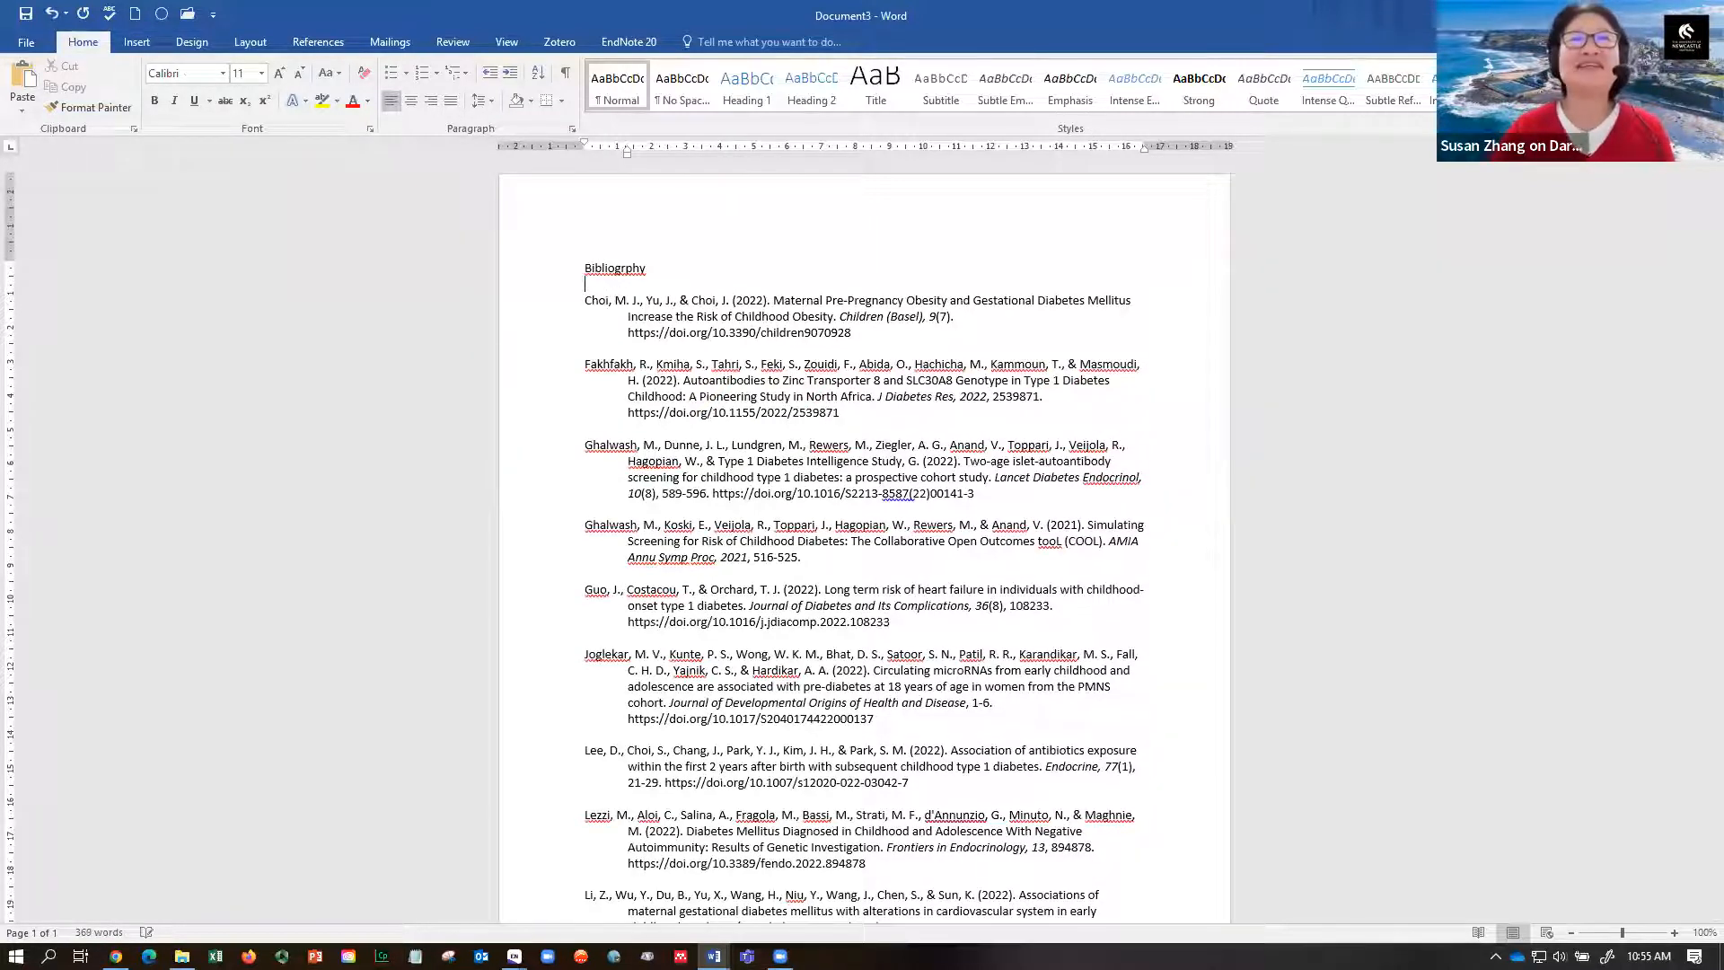
{"action": "right_click", "coordinate": [610, 268]}
{"action": "left_click", "coordinate": [678, 289]}
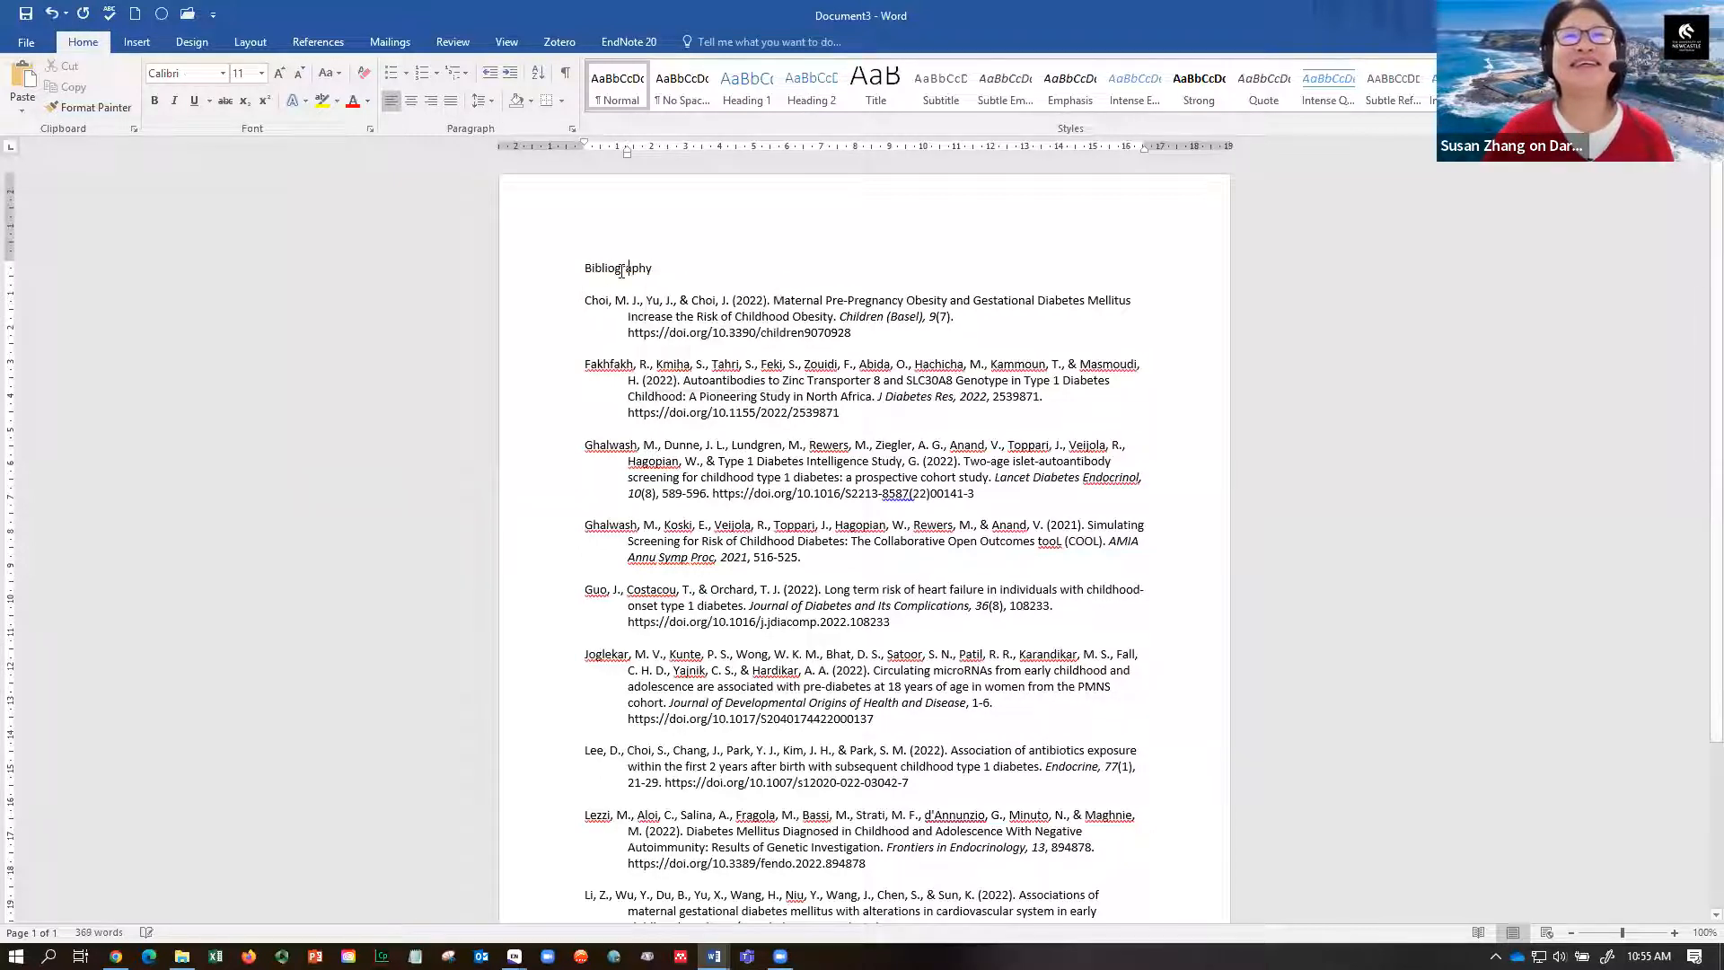
- Make the Bibliography heading bold and centred
{"action": "left_click_drag", "start_coordinate": [579, 268], "coordinate": [660, 261]}
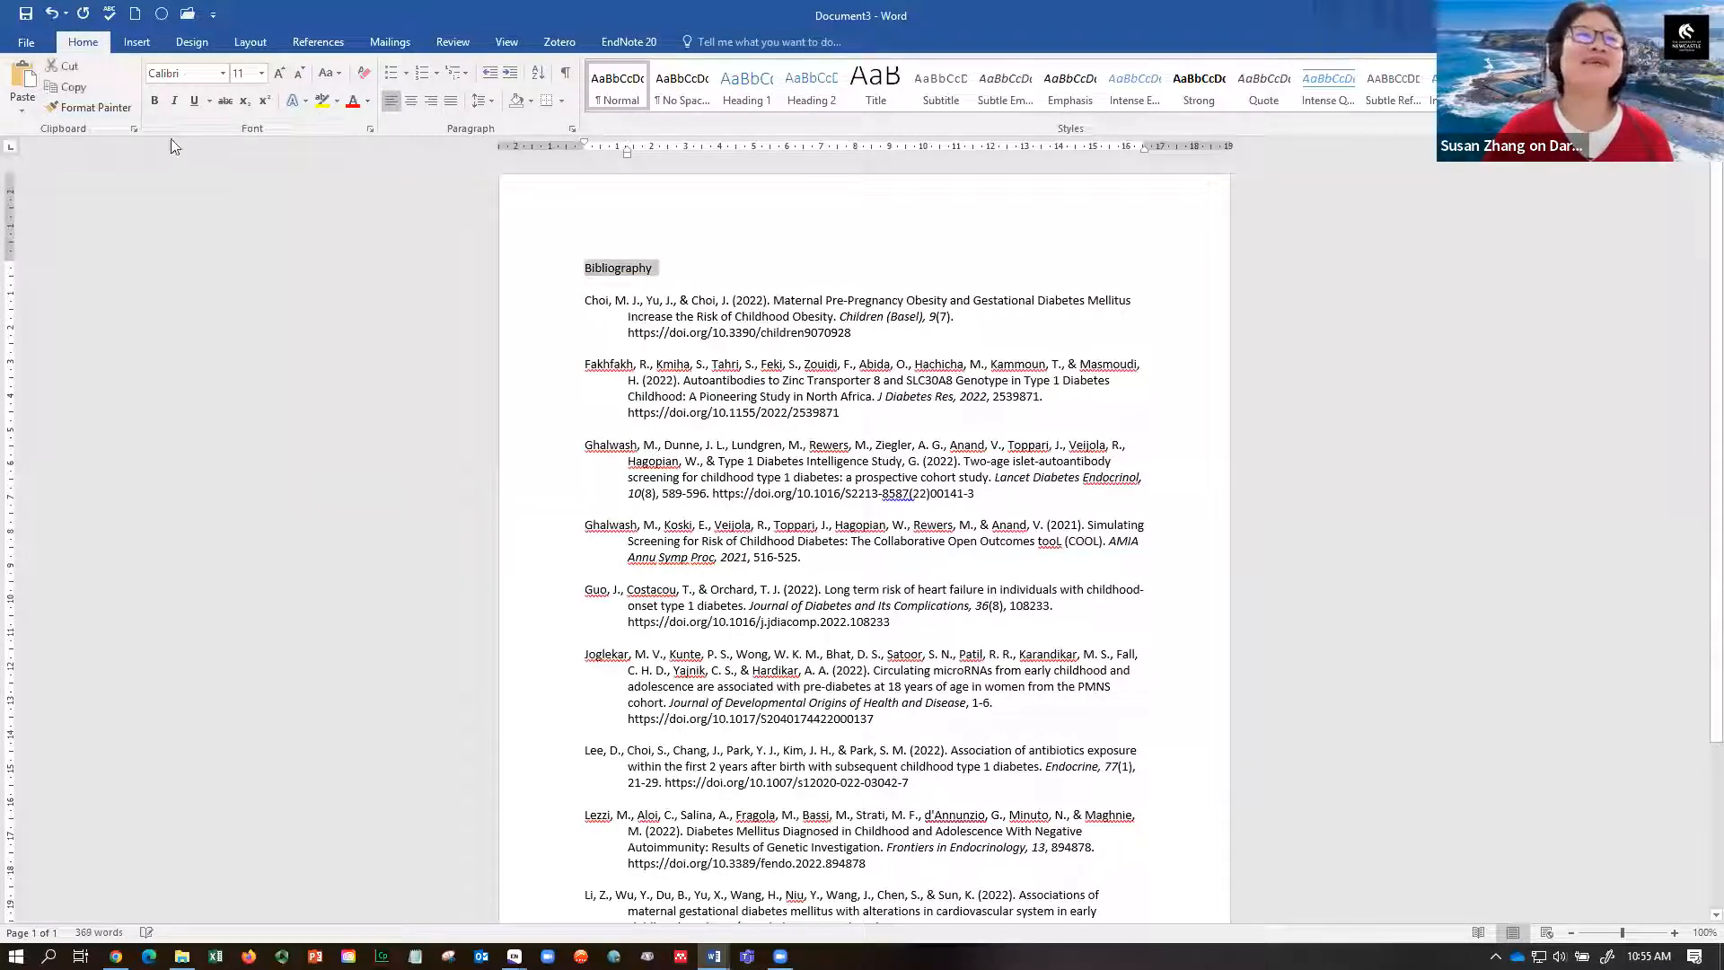
{"action": "left_click", "coordinate": [154, 100]}
{"action": "left_click", "coordinate": [410, 104]}
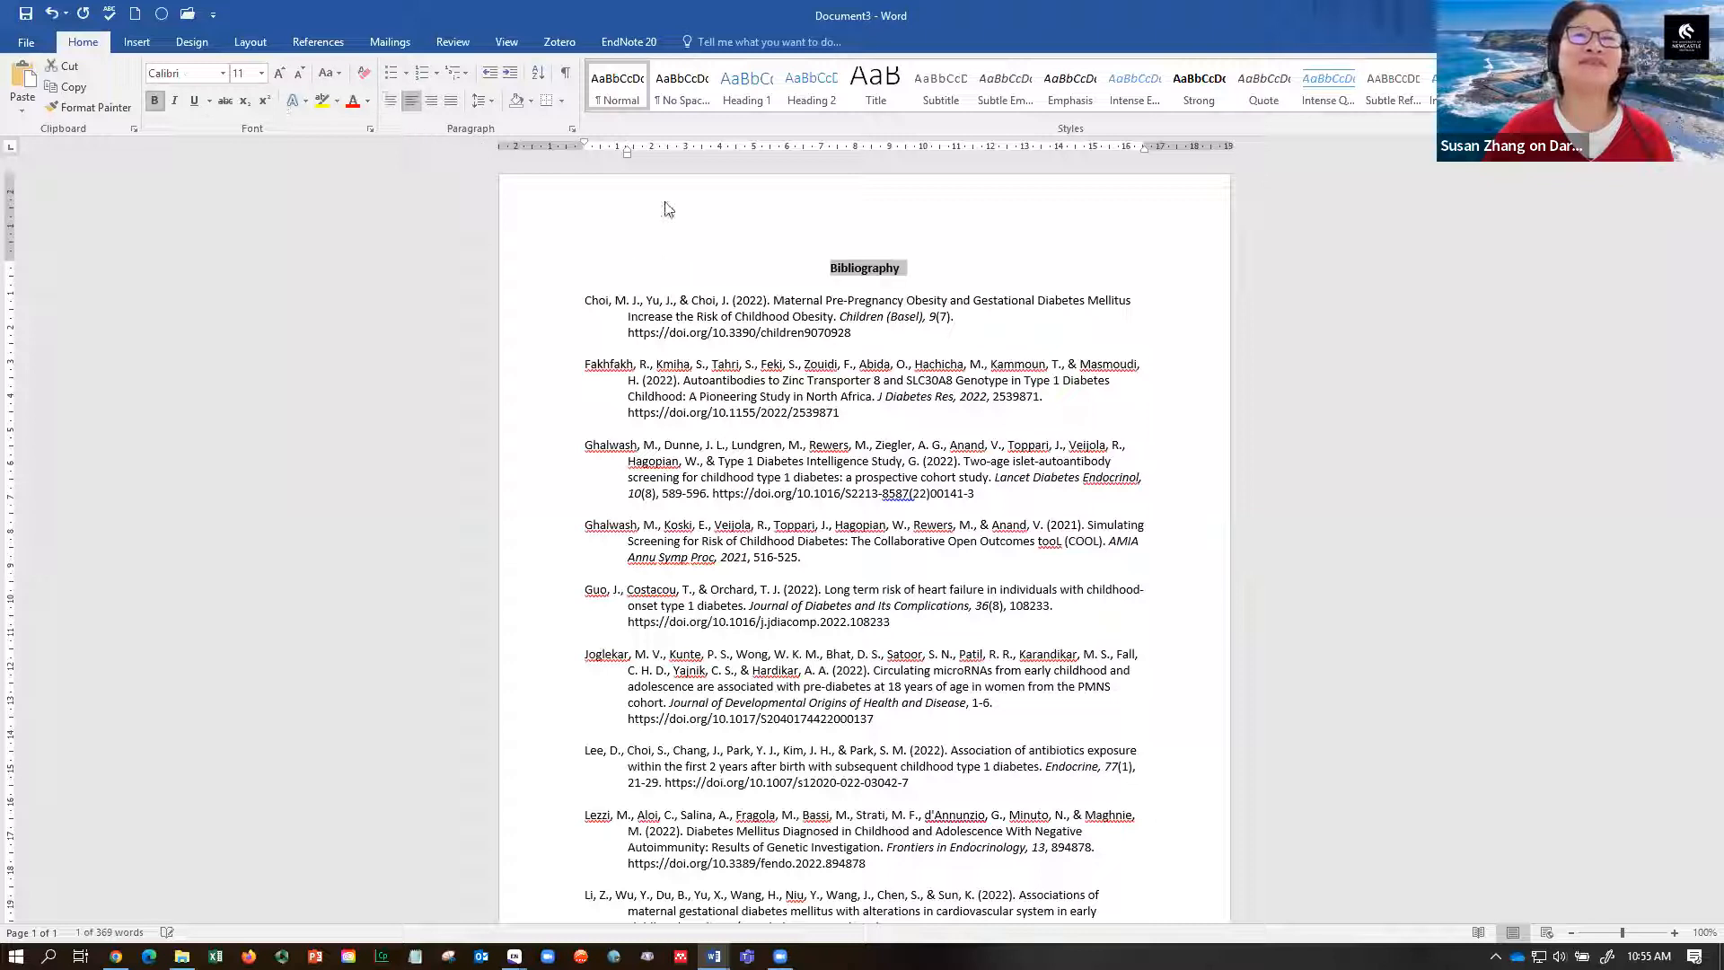
{"action": "scroll", "coordinate": [1699, 398], "scroll_direction": "down", "scroll_amount": 2}
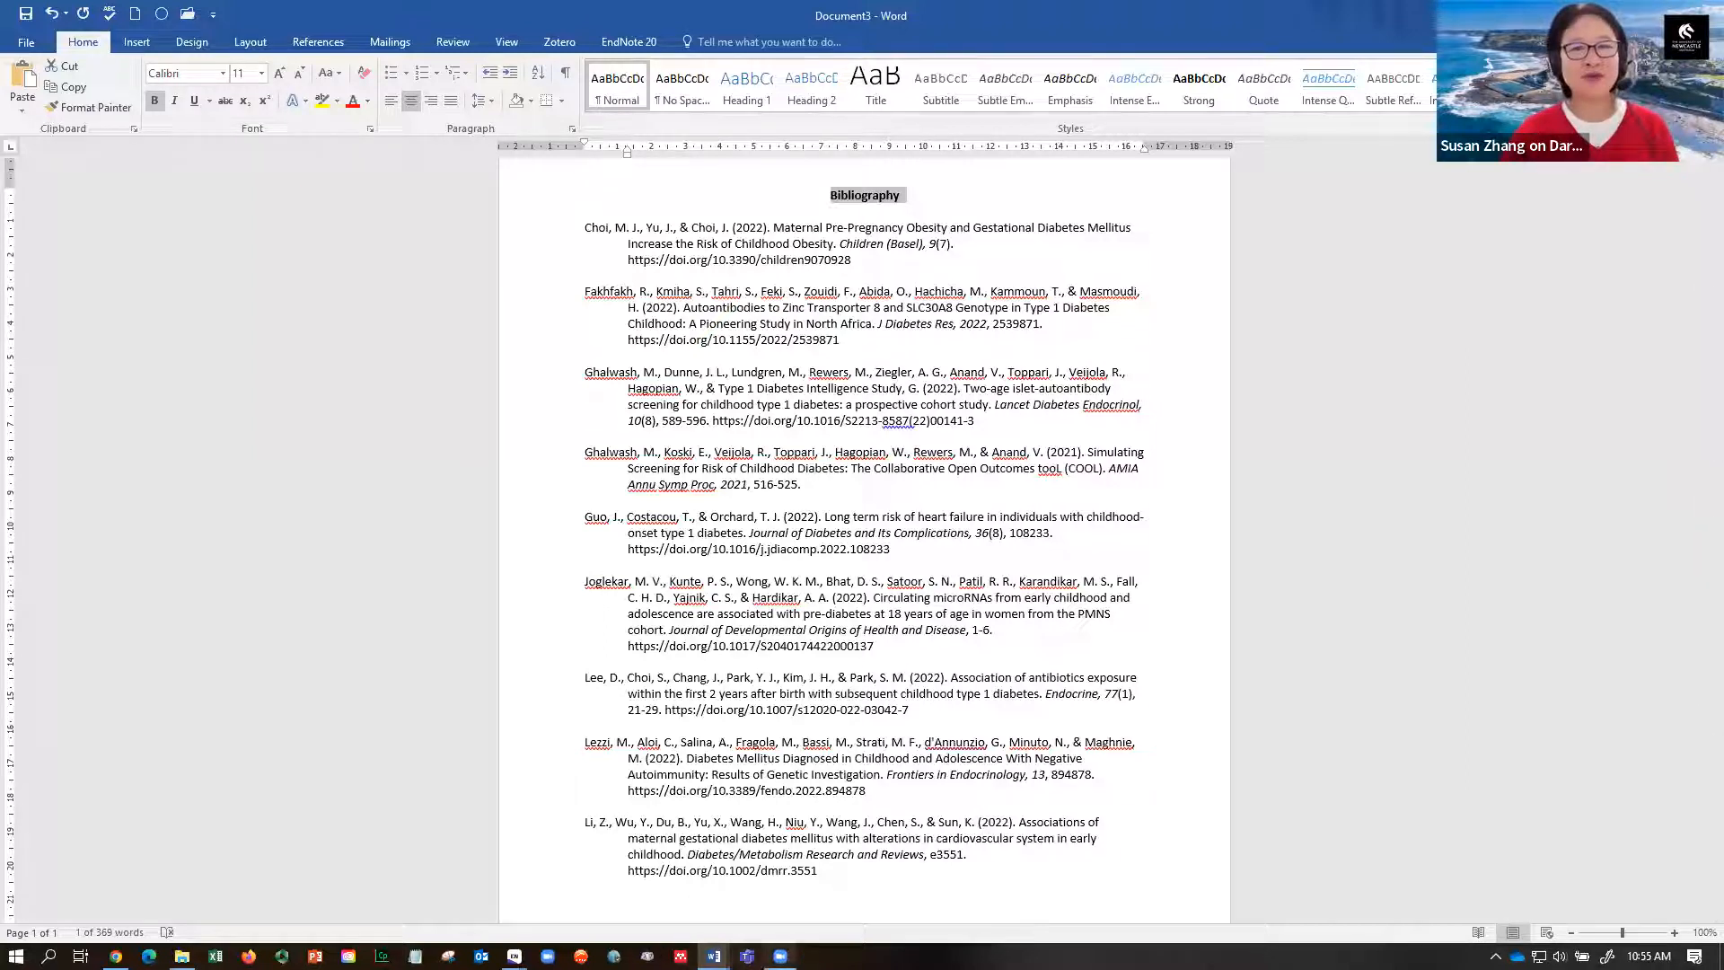
{"action": "left_click", "coordinate": [843, 824]}
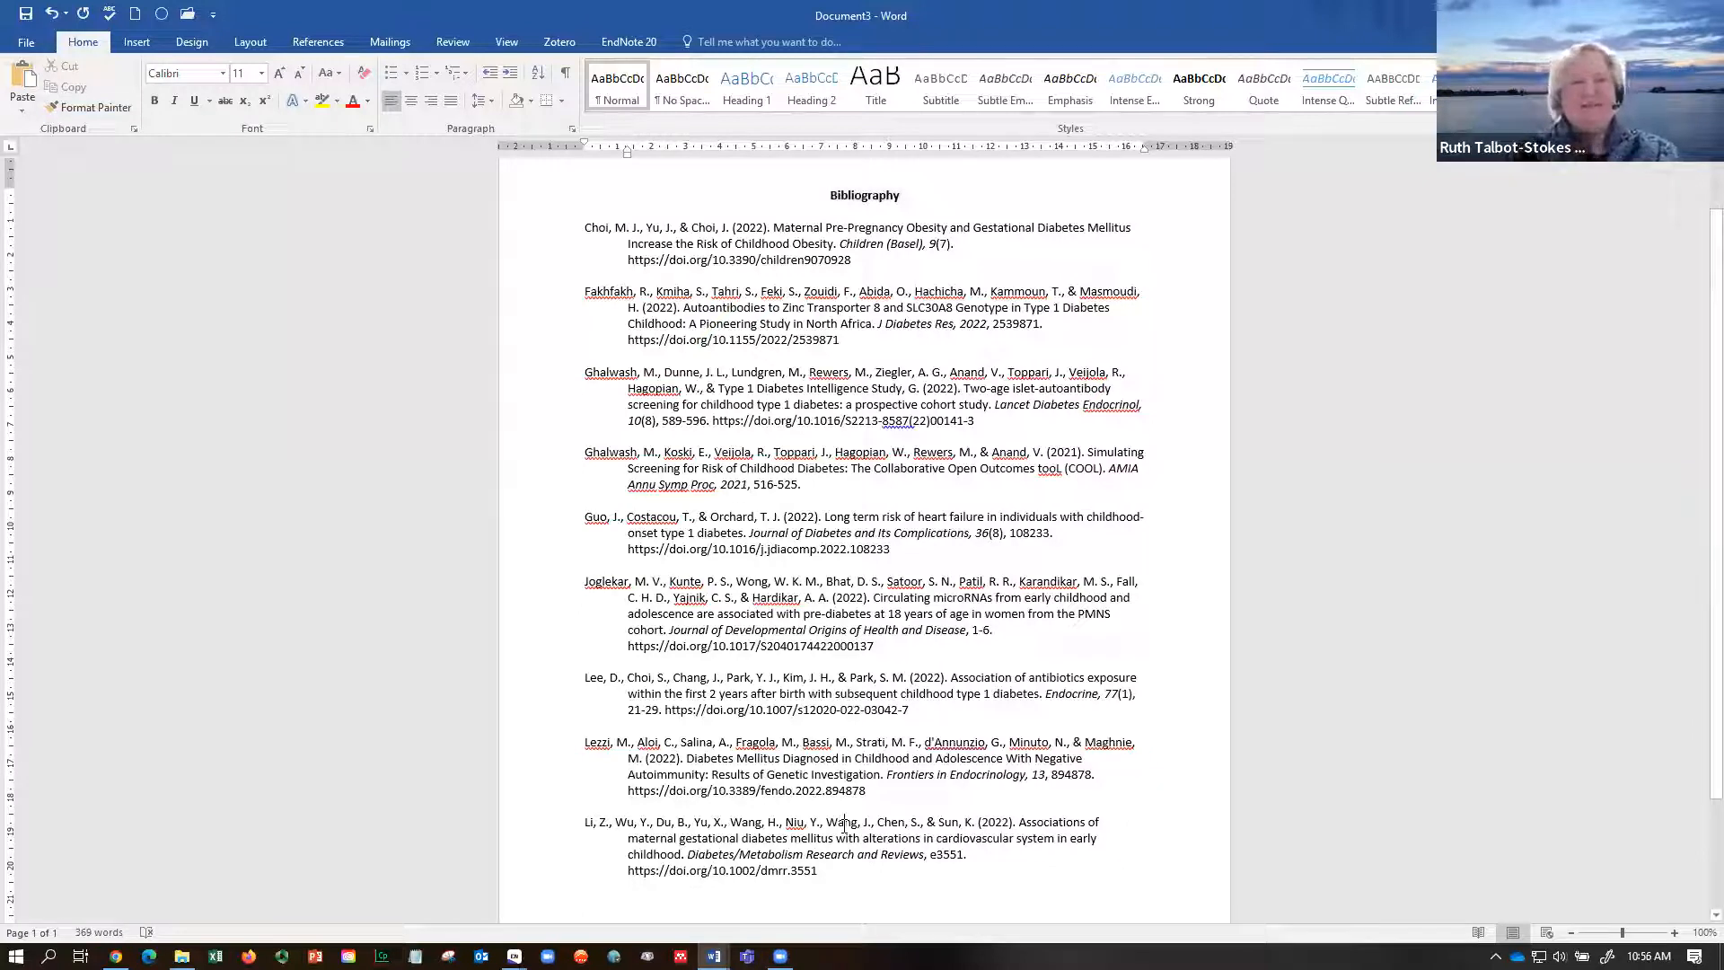
{"action": "mouse_move", "coordinate": [714, 955]}
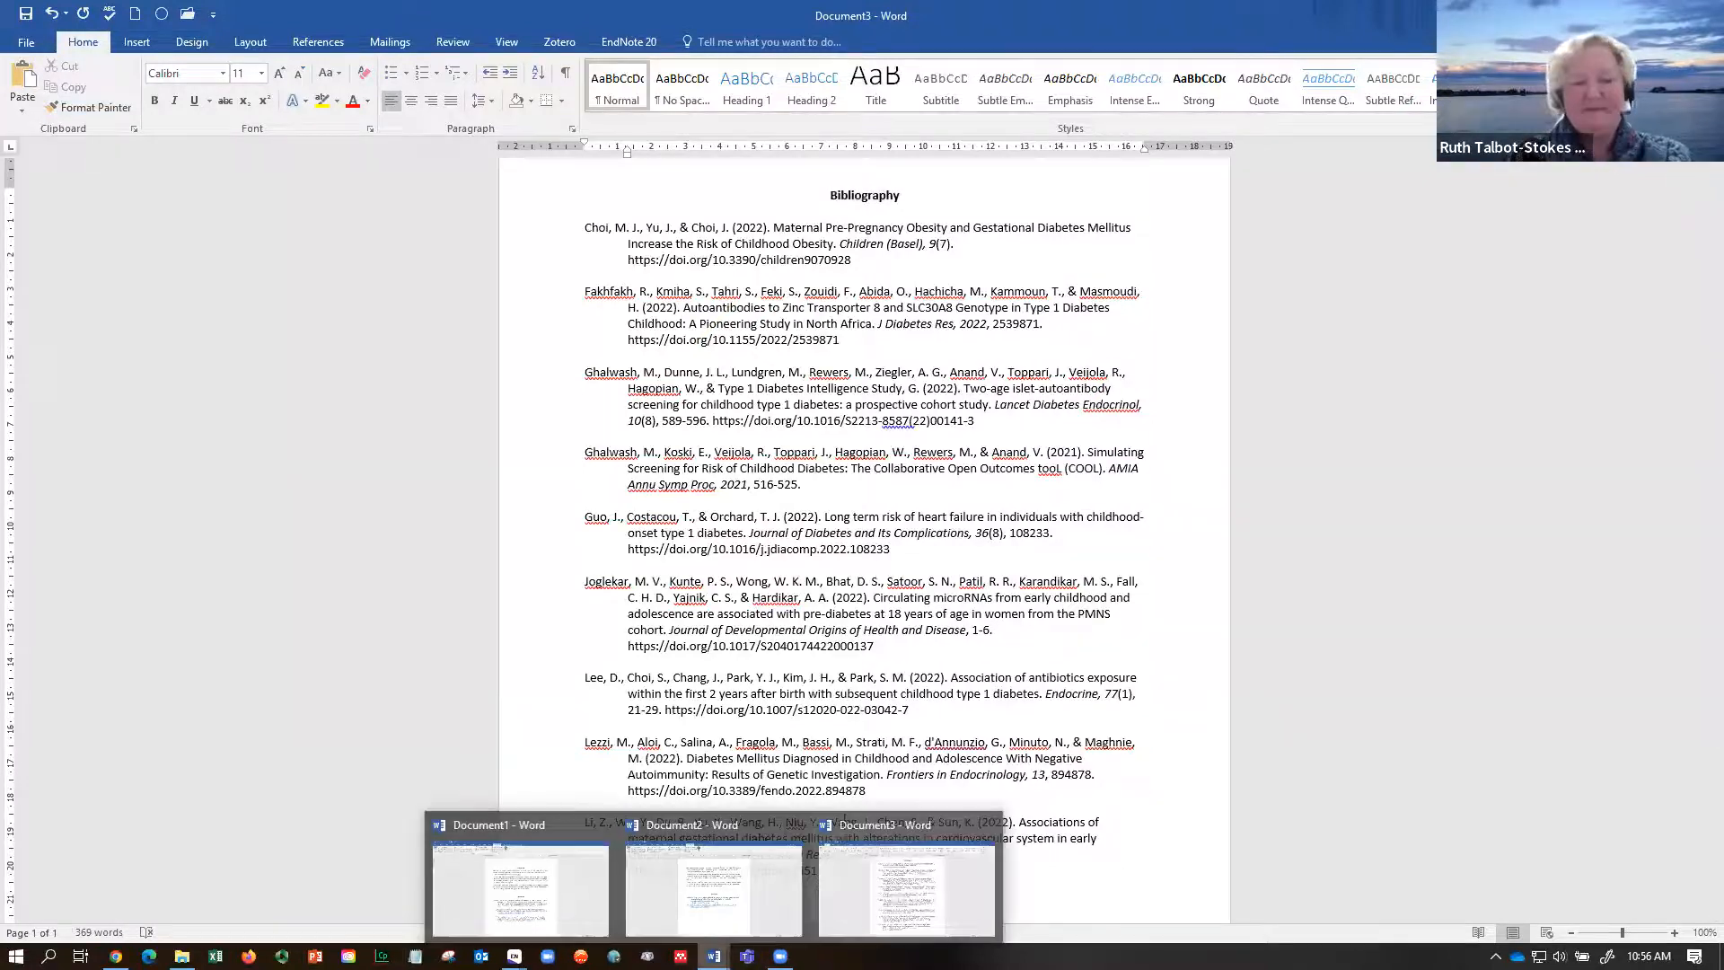
- Switch back to Document1's Example paper and undo the last change
{"action": "left_click", "coordinate": [494, 902]}
{"action": "key", "text": "ctrl+z"}
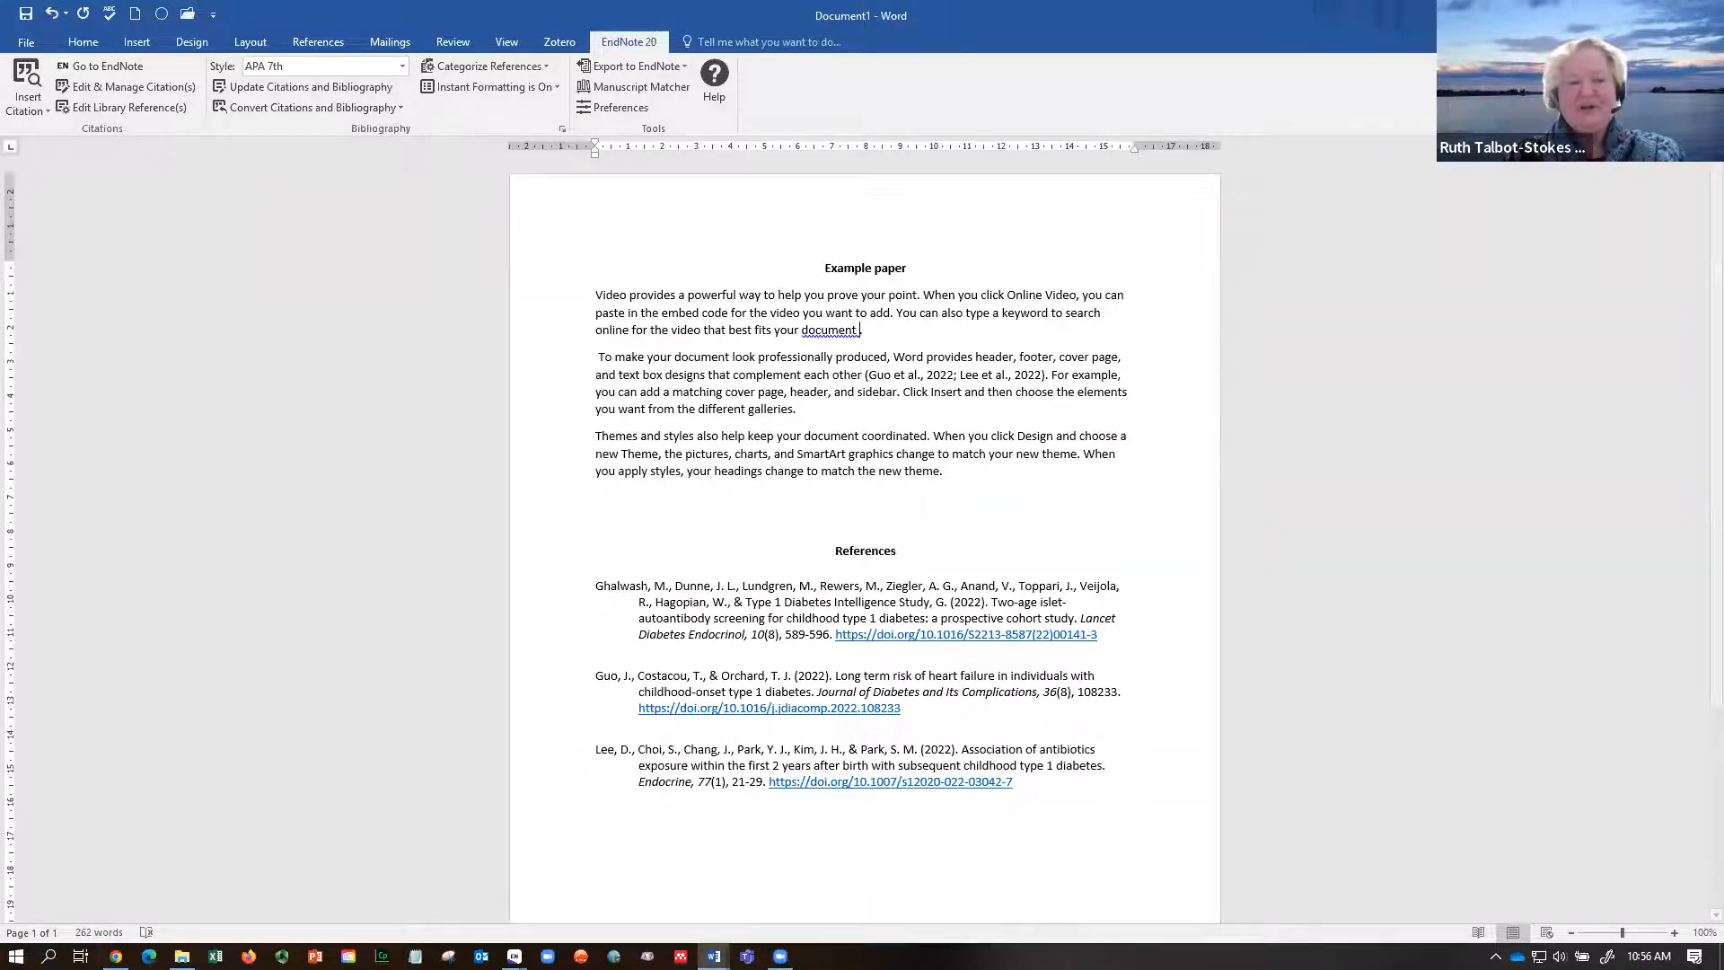
- Open the EndNote 20 FAQs & Help page from the guide menu and scroll down to Library Chat
{"action": "left_click", "coordinate": [116, 955]}
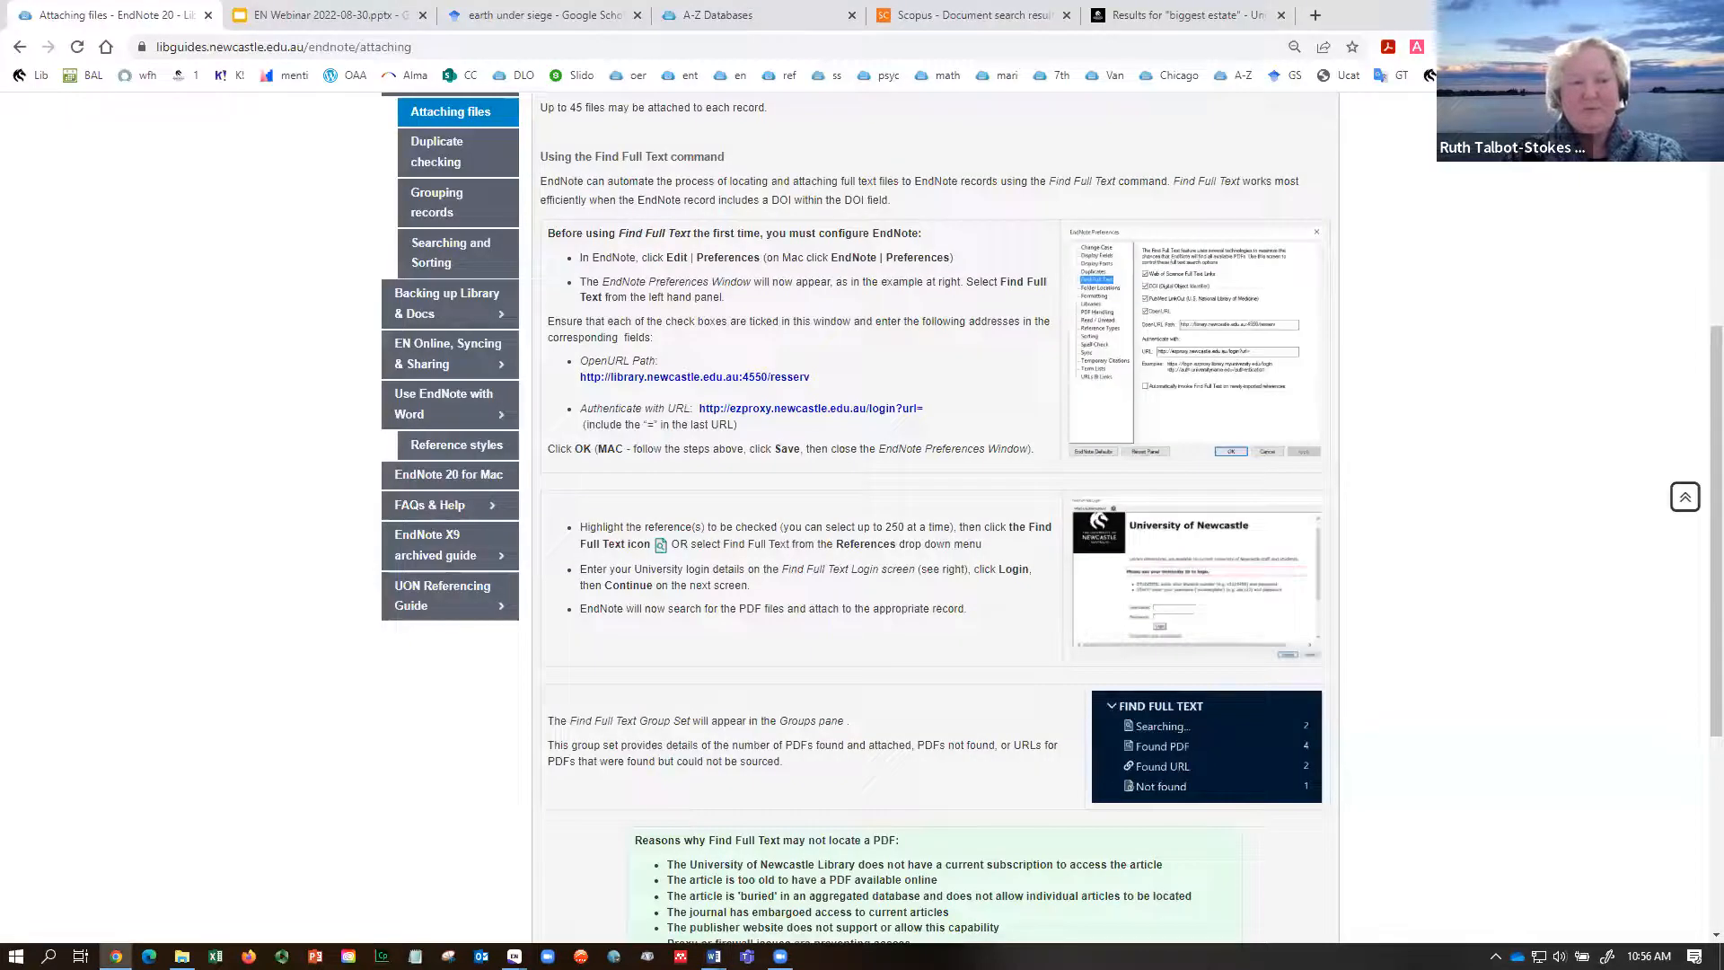
{"action": "left_click", "coordinate": [1685, 496]}
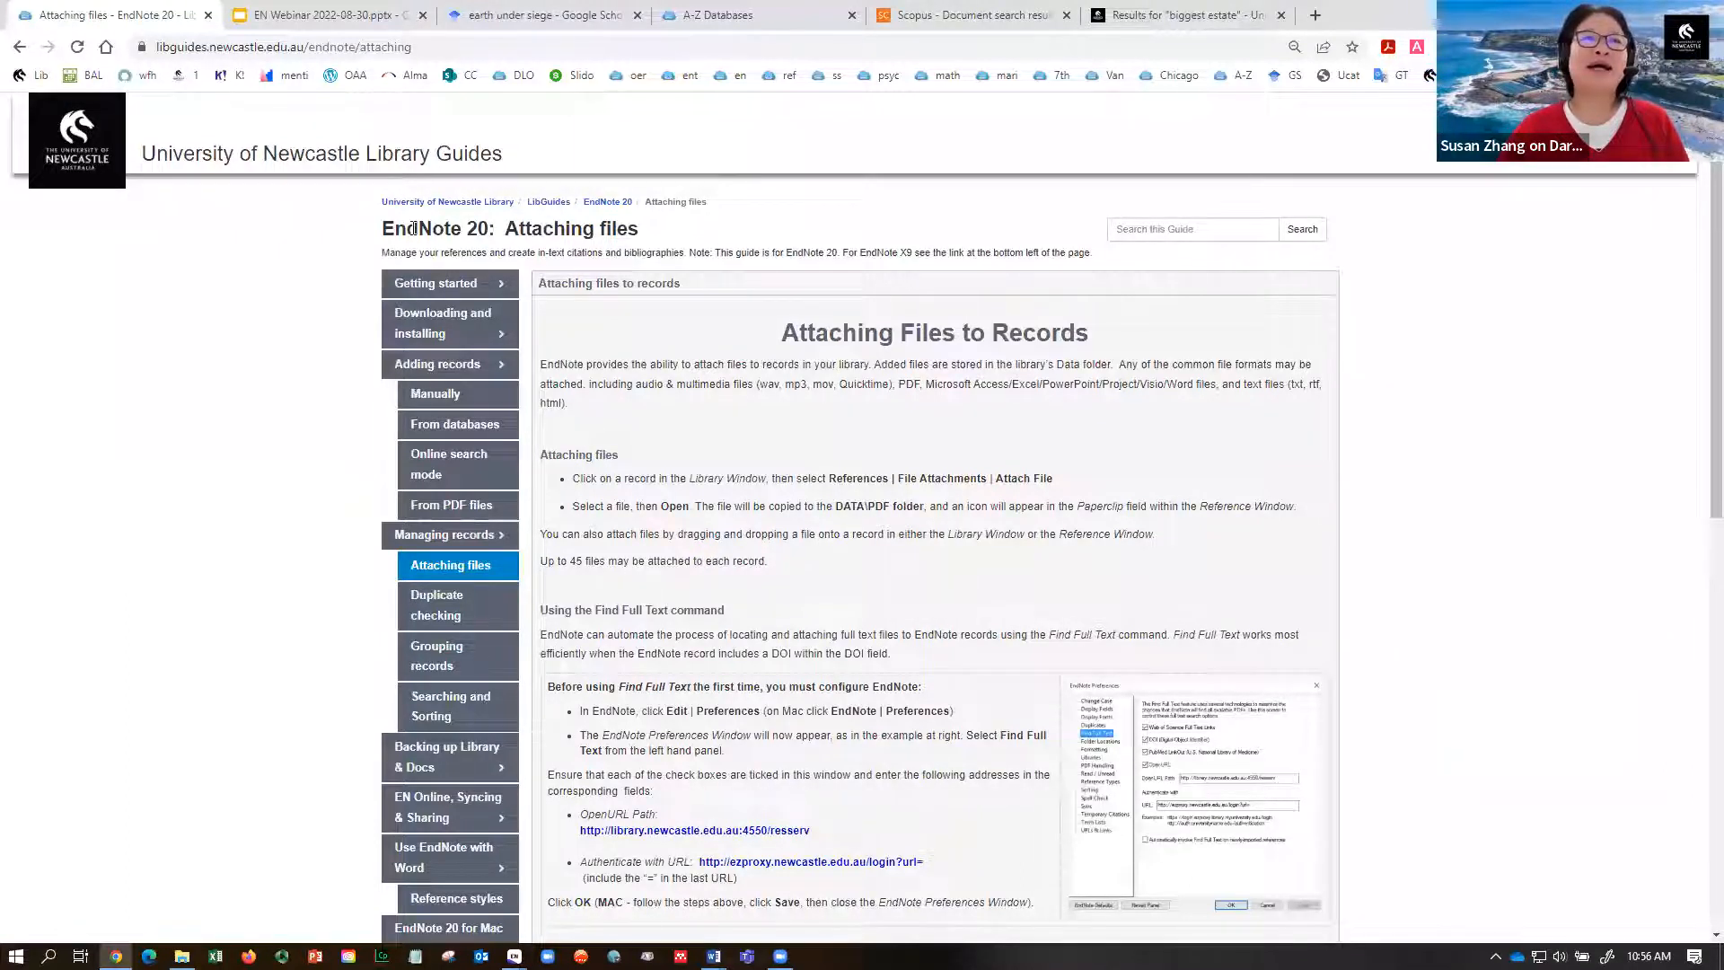
{"action": "scroll", "coordinate": [1700, 353], "scroll_direction": "down", "scroll_amount": 4}
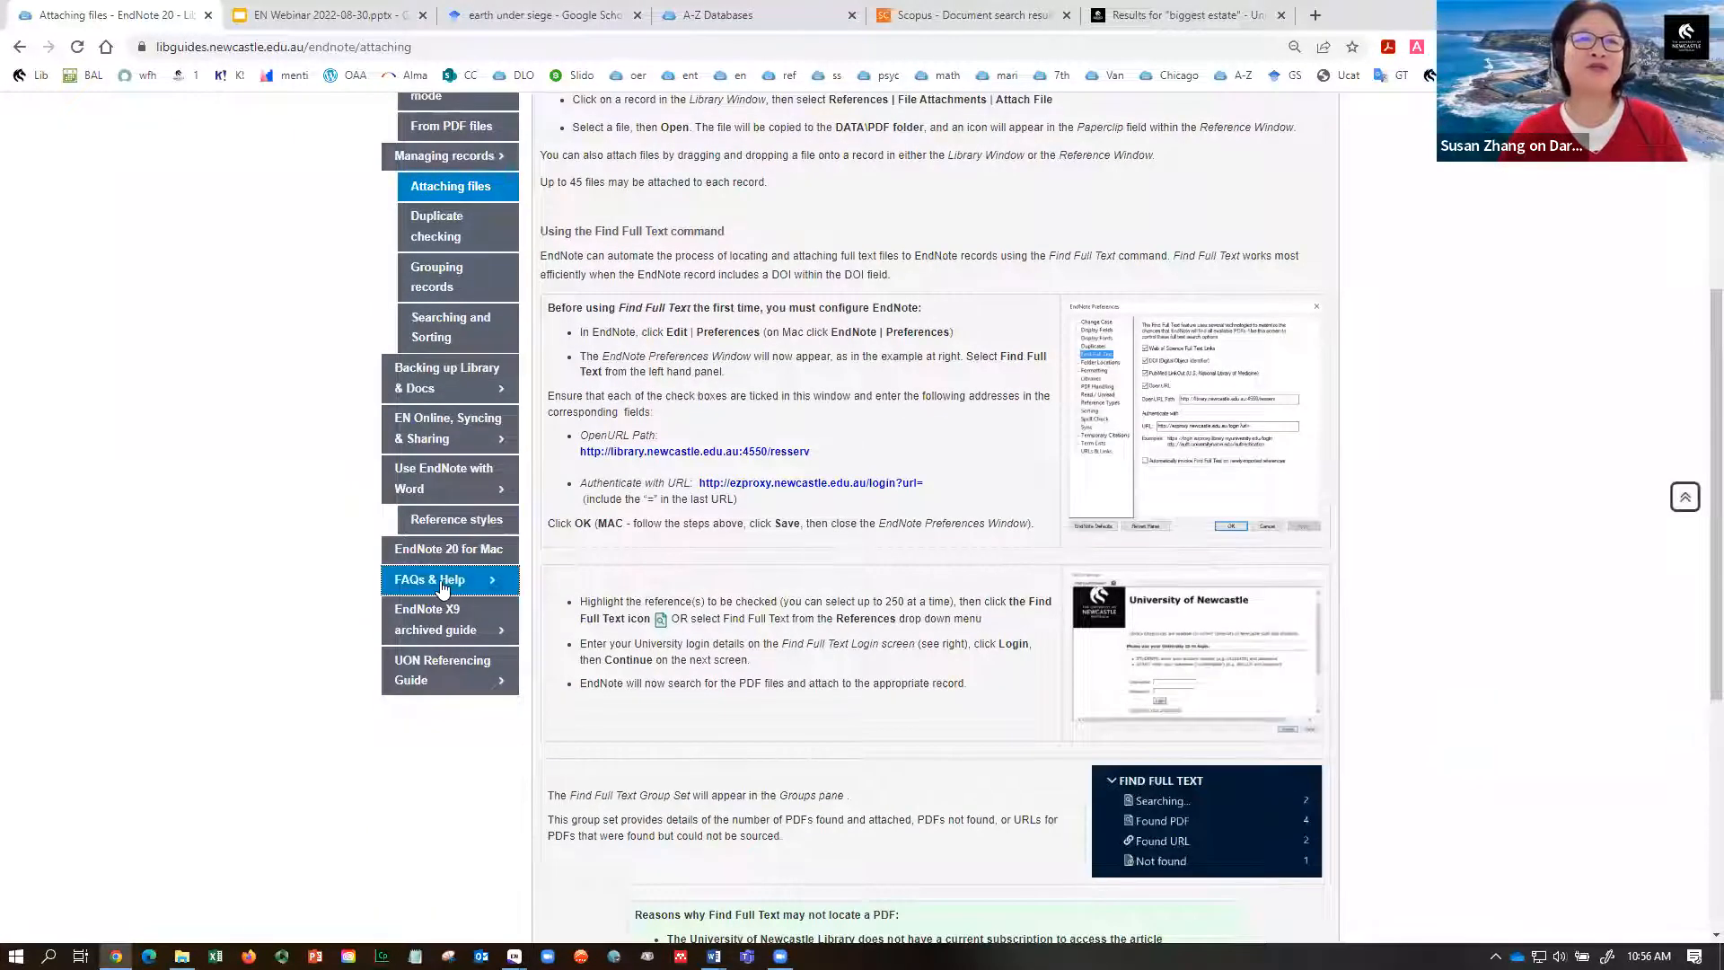
{"action": "left_click", "coordinate": [408, 579]}
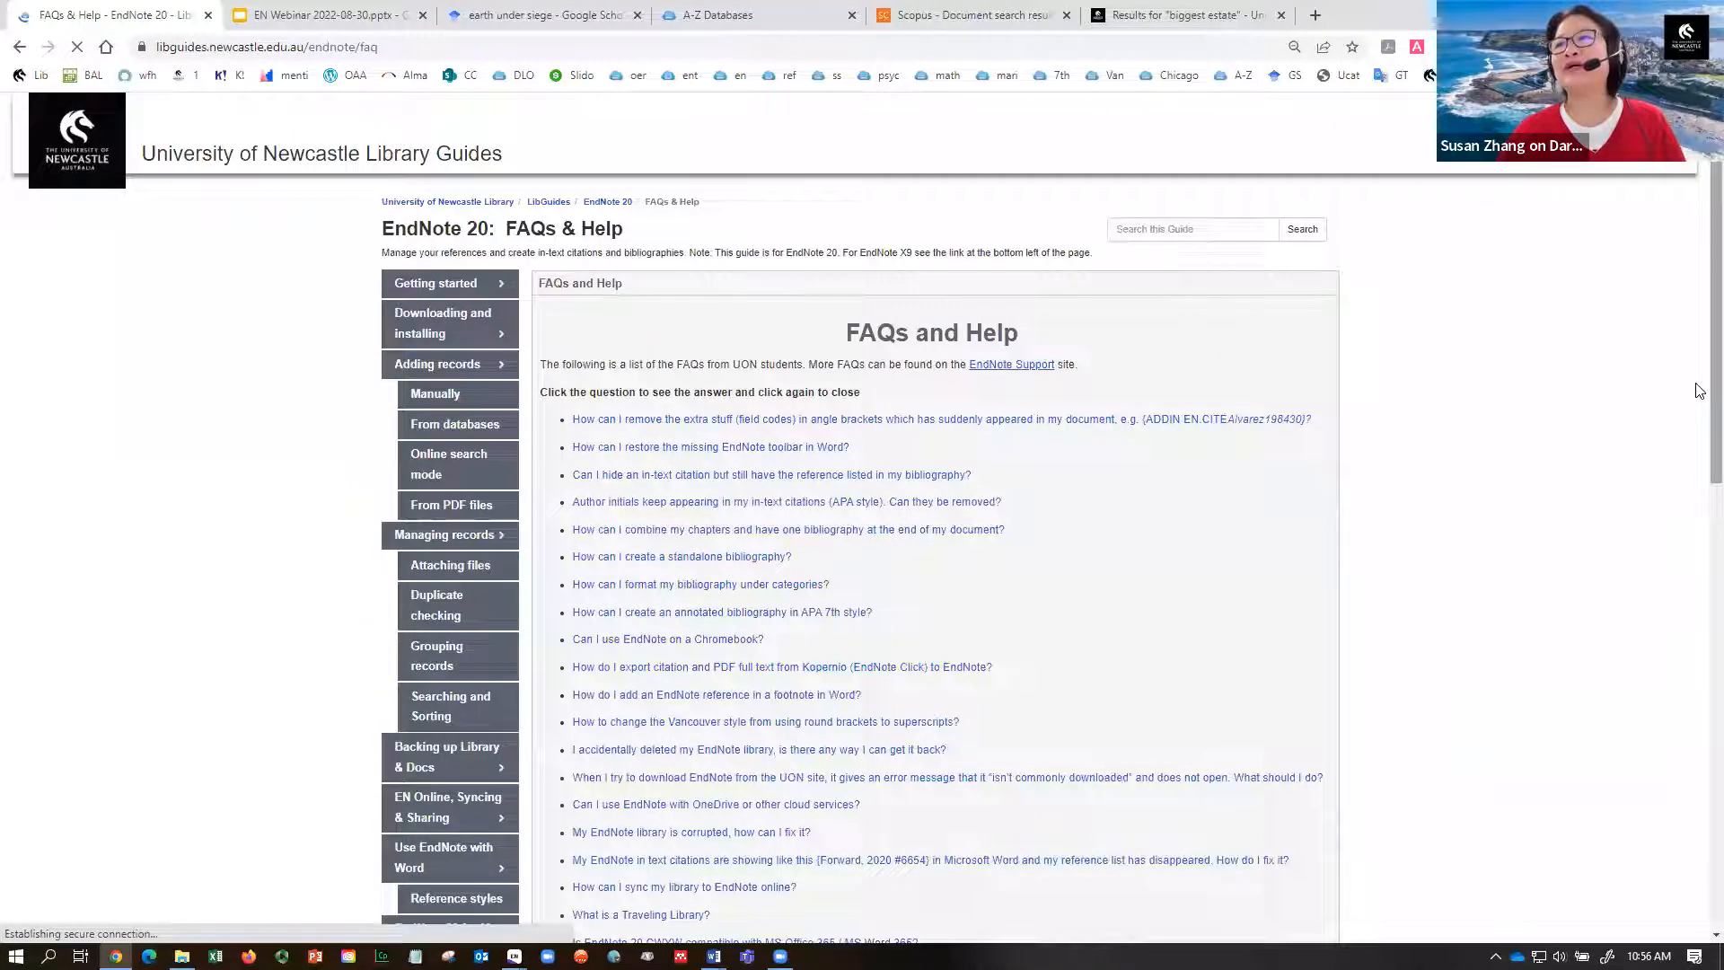
{"action": "left_click_drag", "start_coordinate": [1711, 415], "coordinate": [1711, 471]}
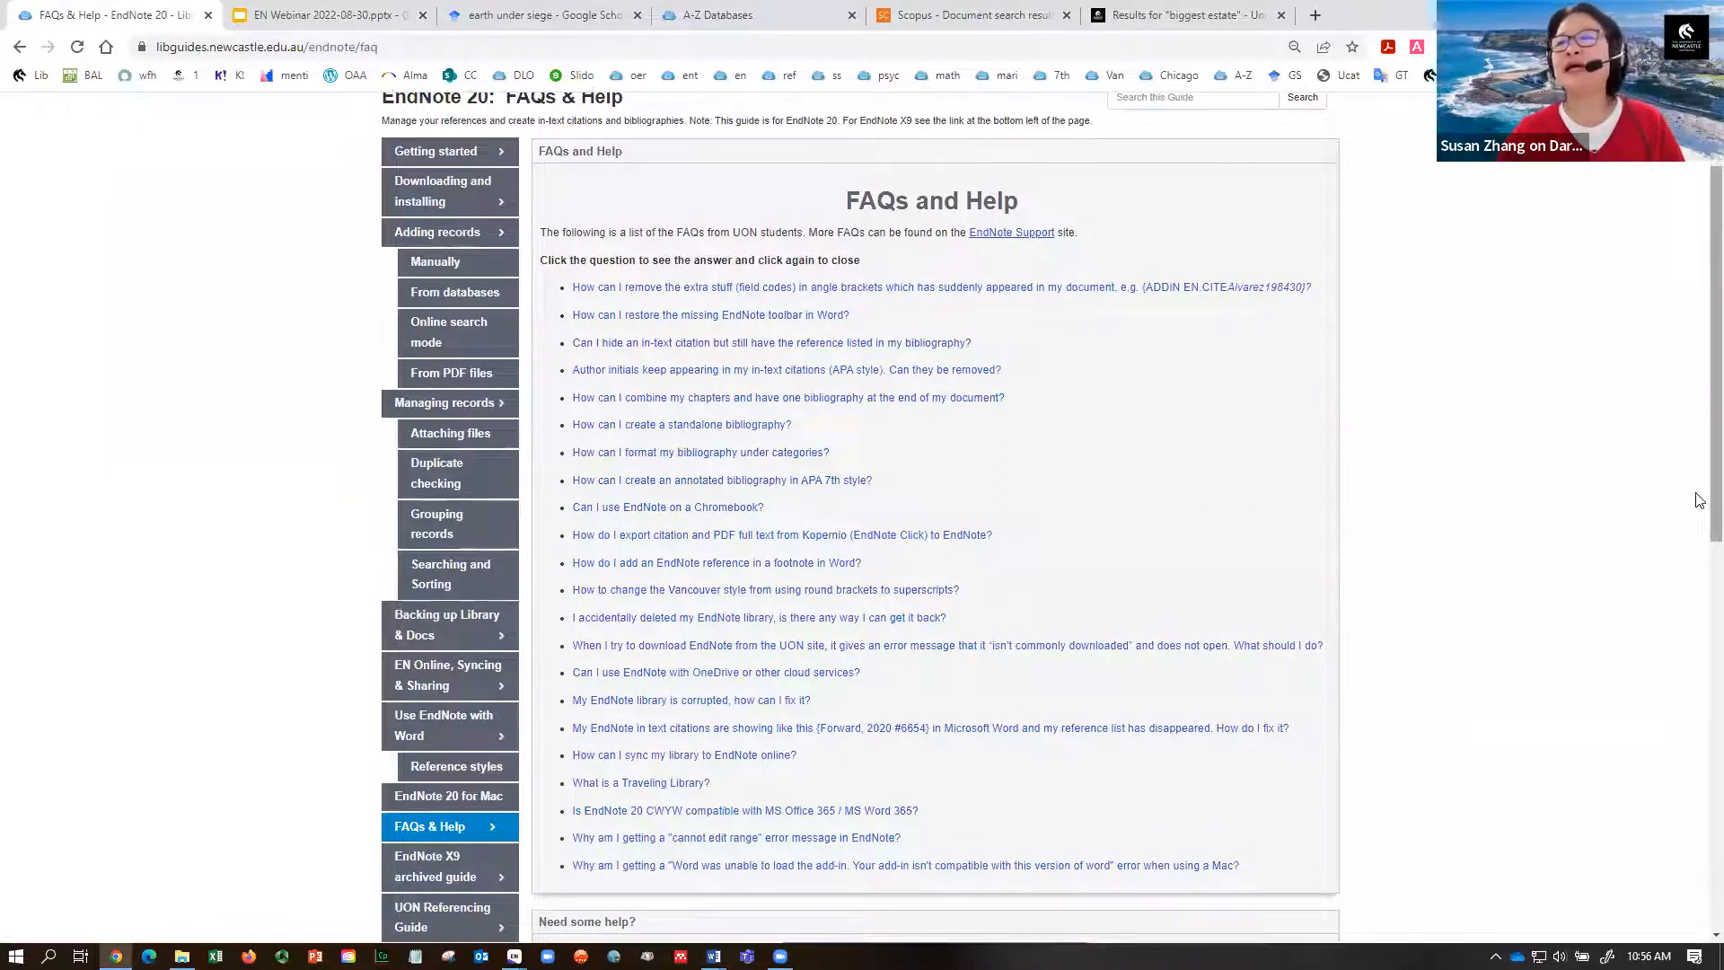
{"action": "scroll", "coordinate": [1700, 501], "scroll_direction": "down", "scroll_amount": 8}
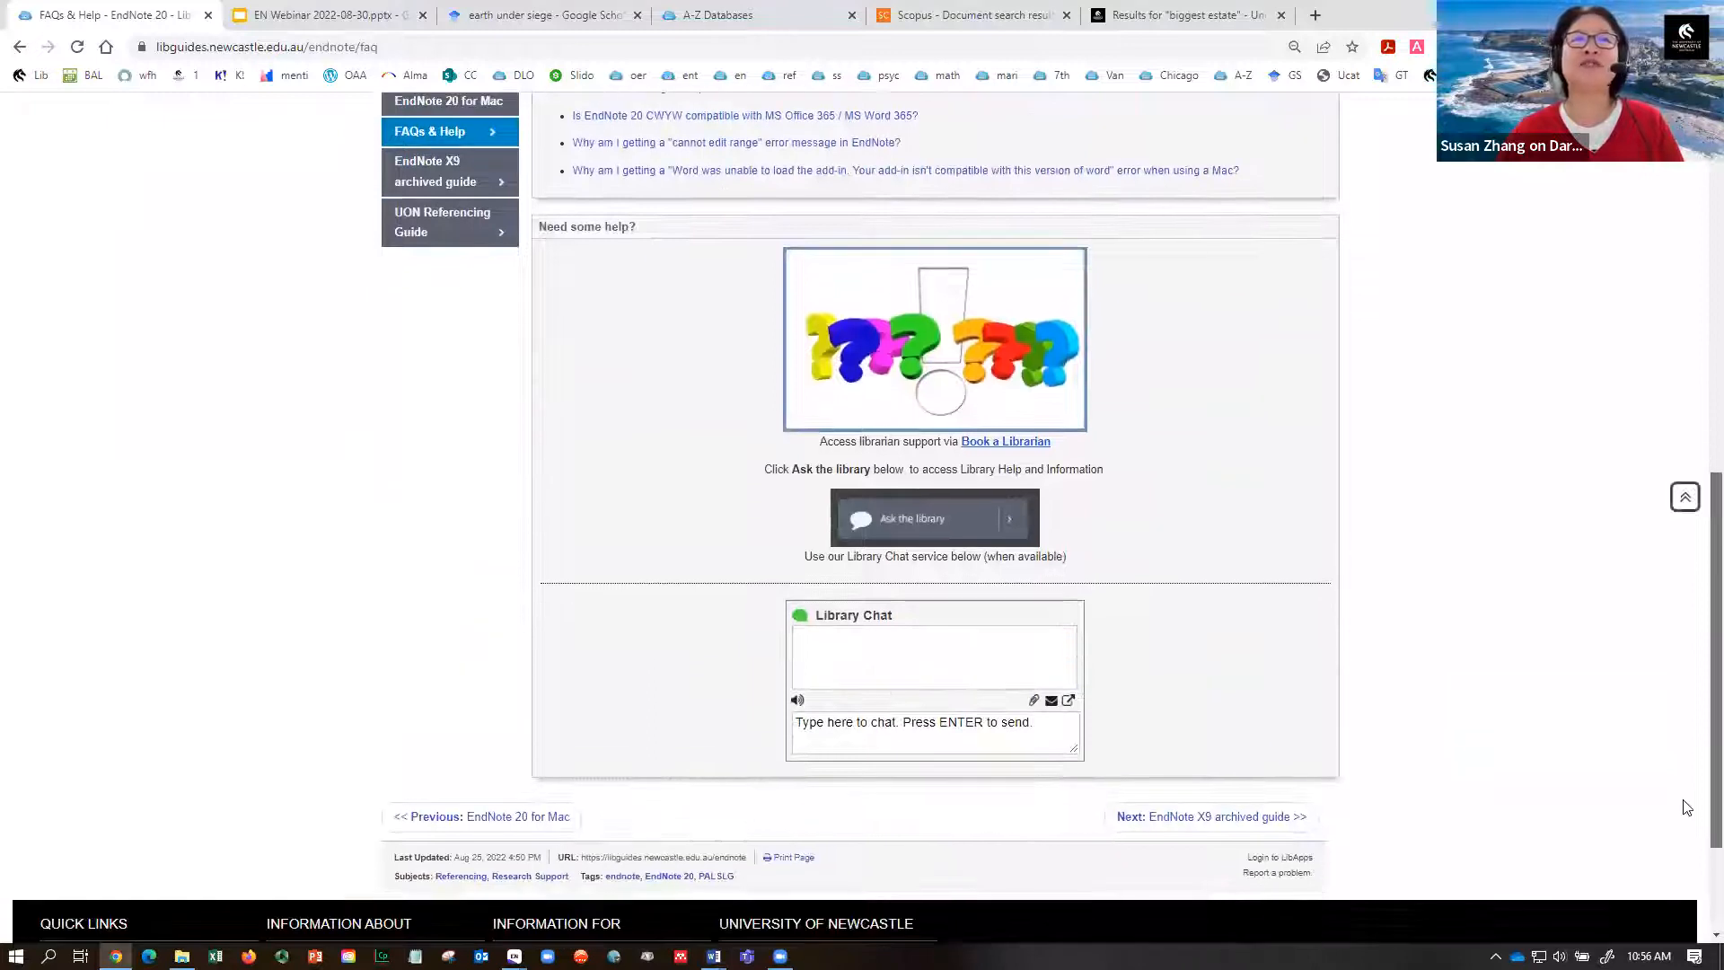
- Send the greeting 'hi' to the UON Library Chat
{"action": "left_click", "coordinate": [1017, 744]}
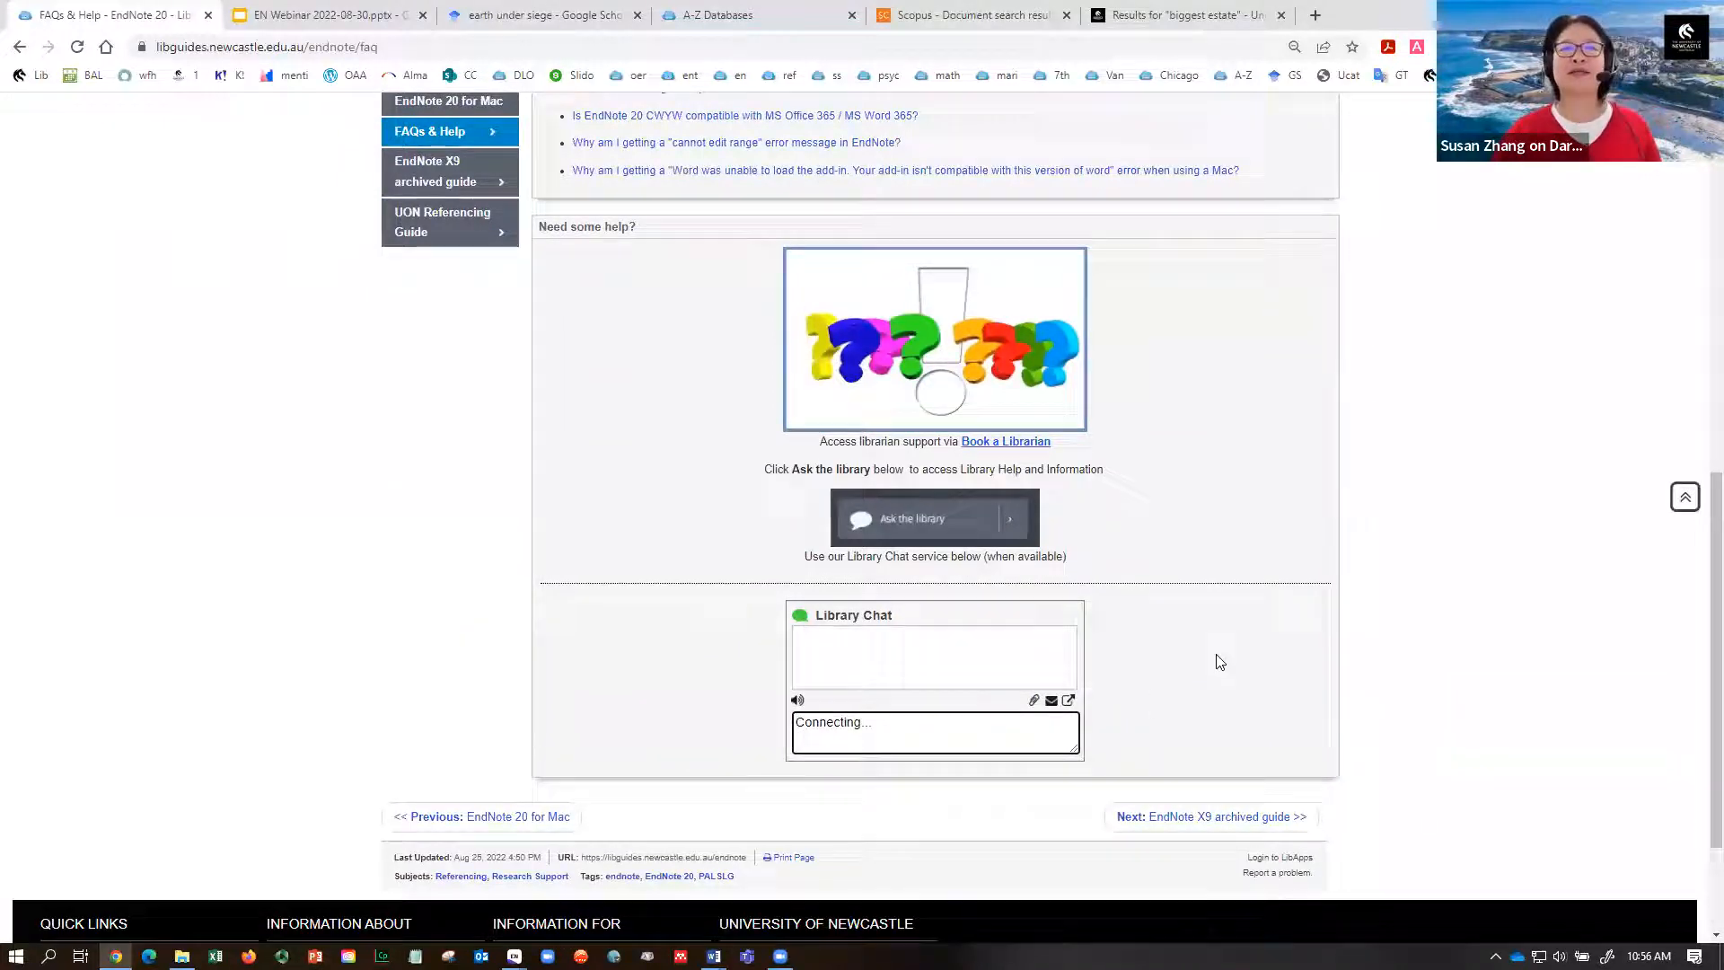
{"action": "type", "text": "hi"}
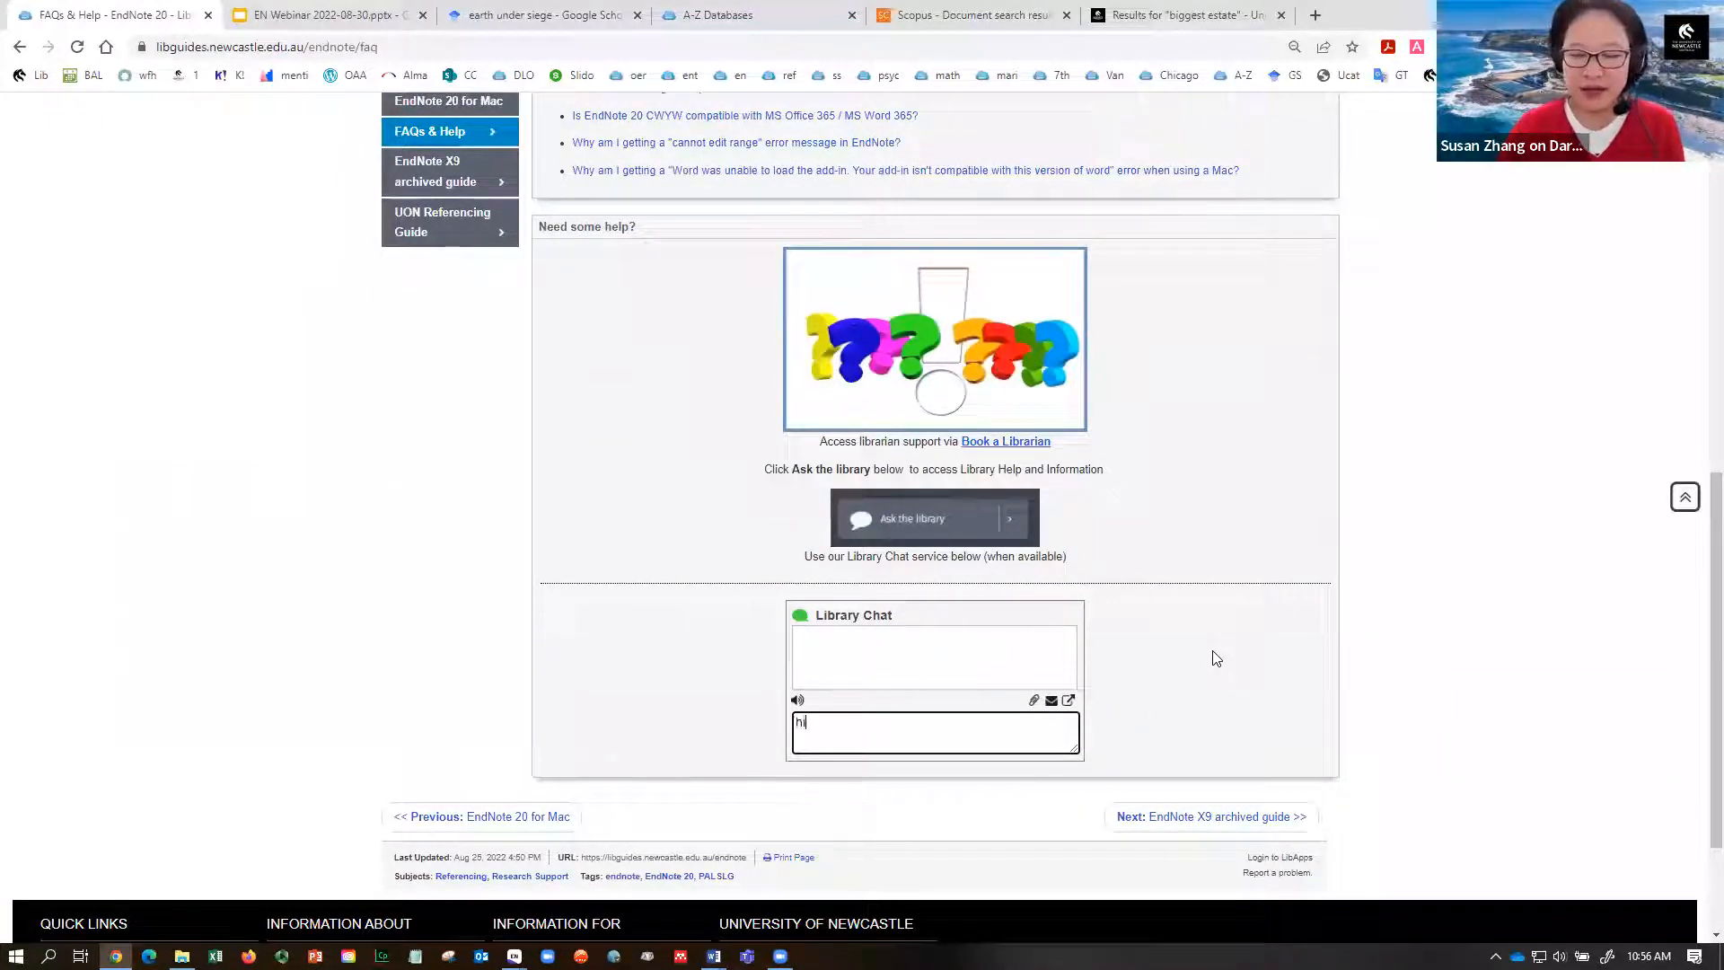
{"action": "key", "text": "Return"}
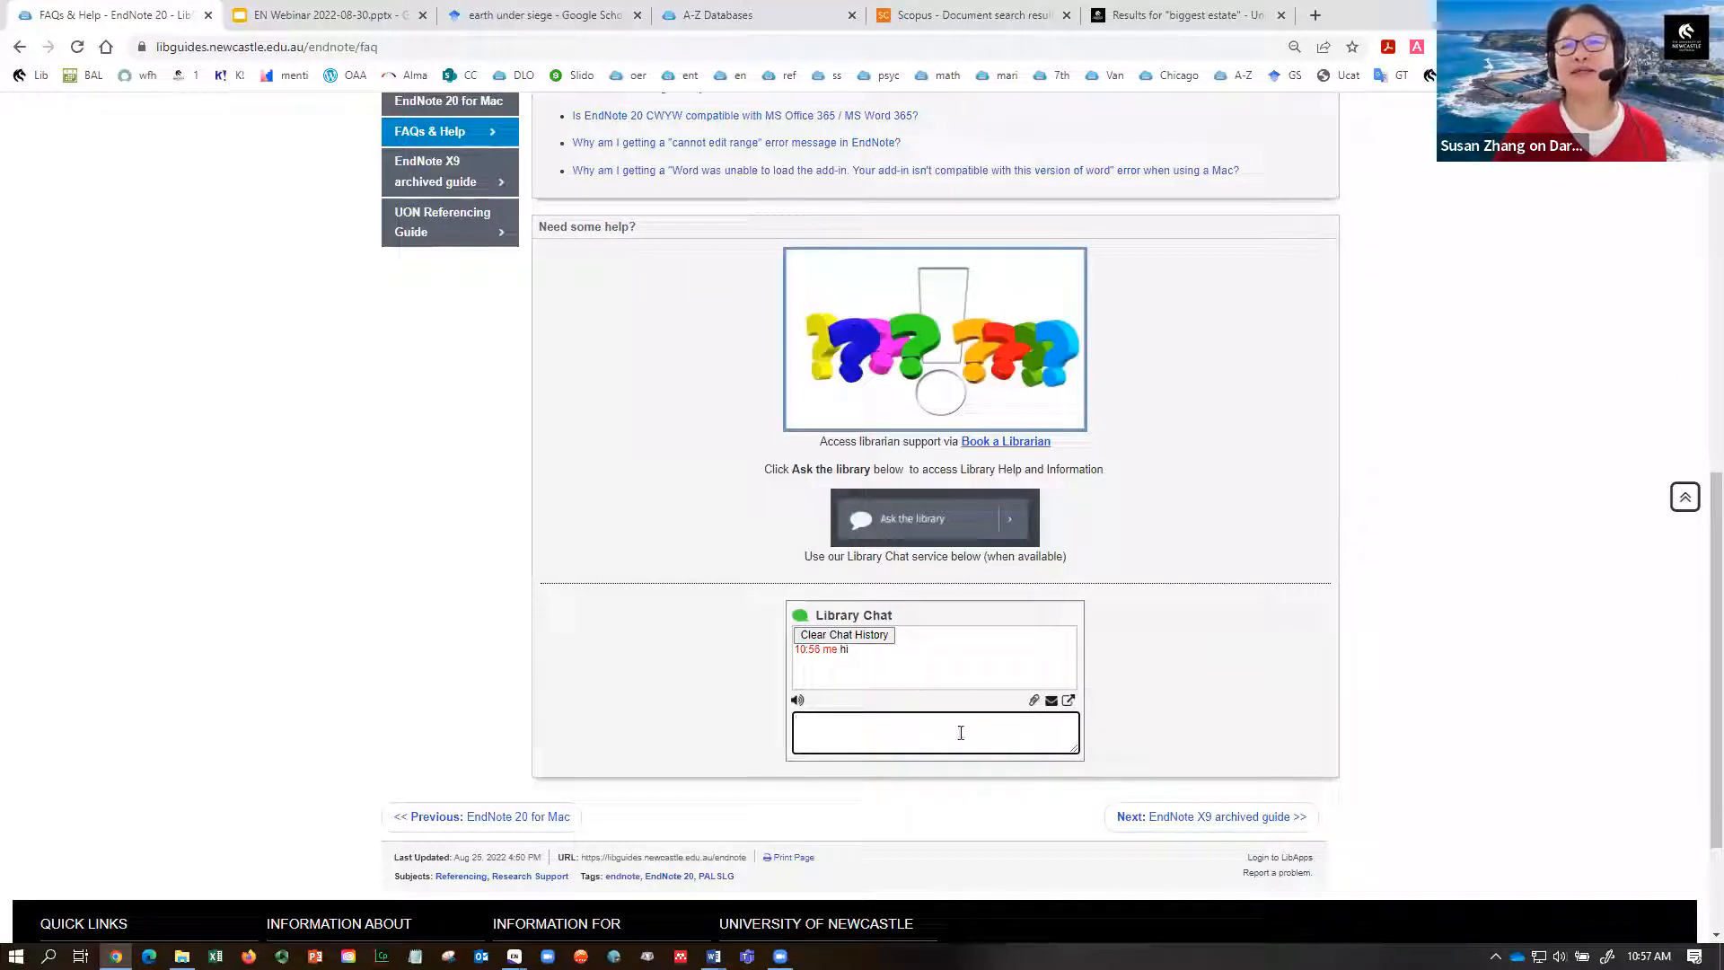
- Send 'just a class demo, thanks' to Library Chat and return to the FAQs page top
{"action": "scroll", "coordinate": [1694, 703], "scroll_direction": "up", "scroll_amount": 1}
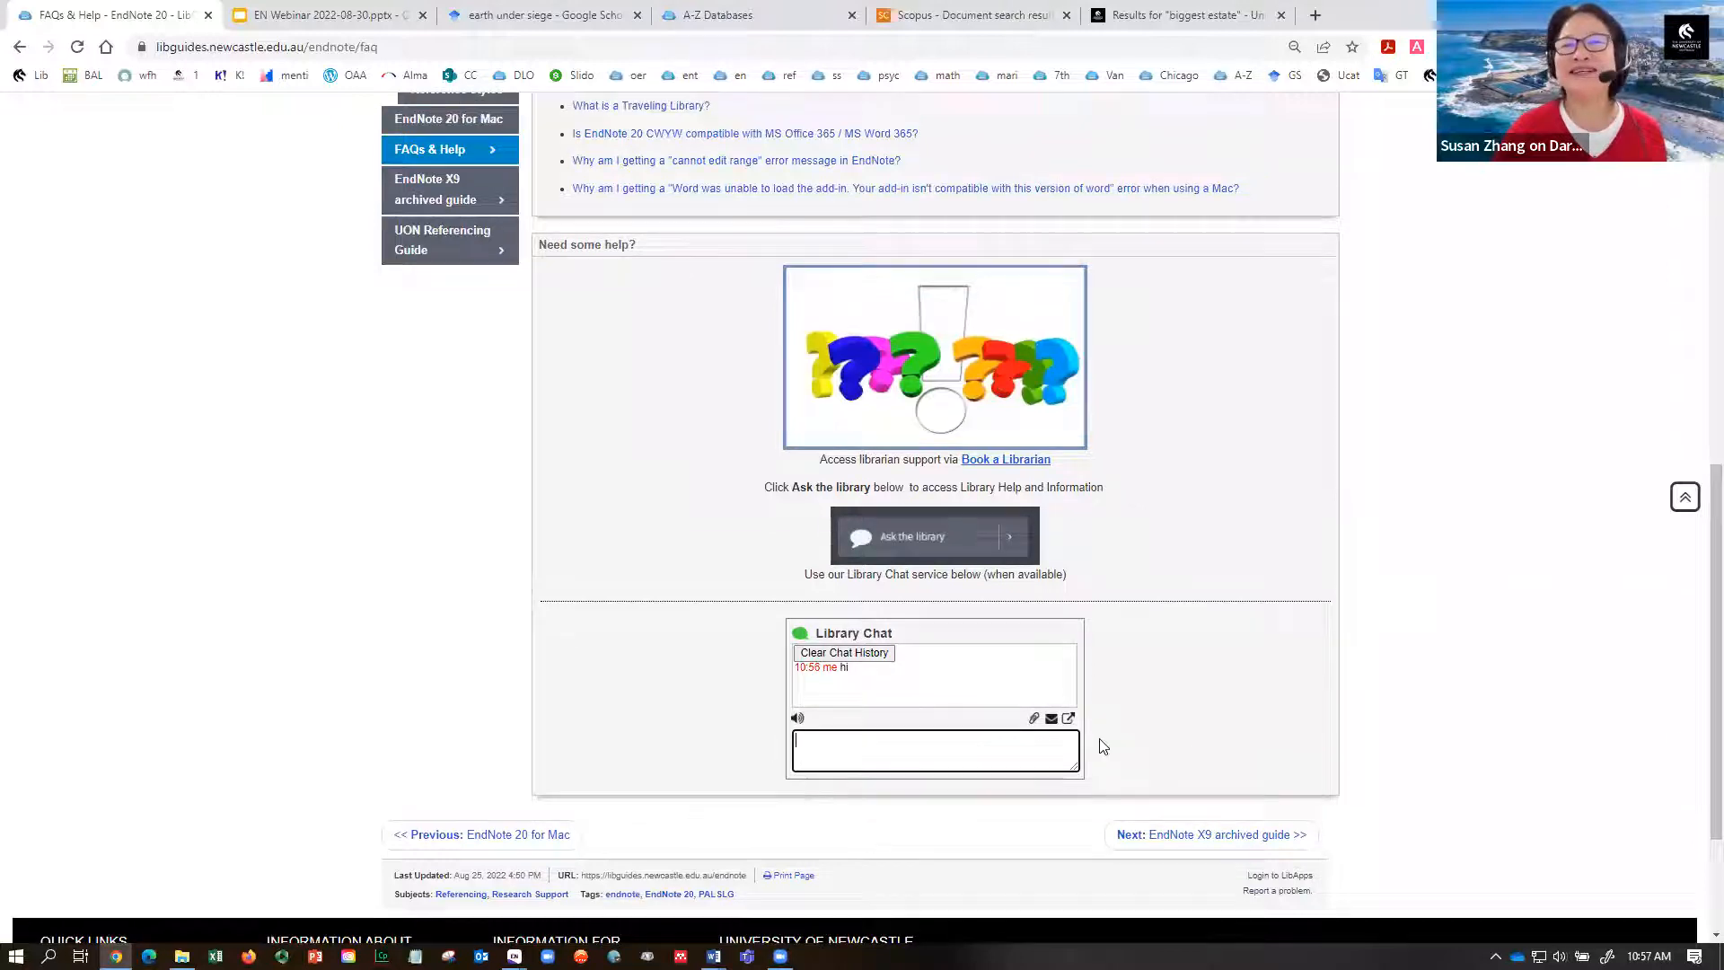
{"action": "type", "text": "j"}
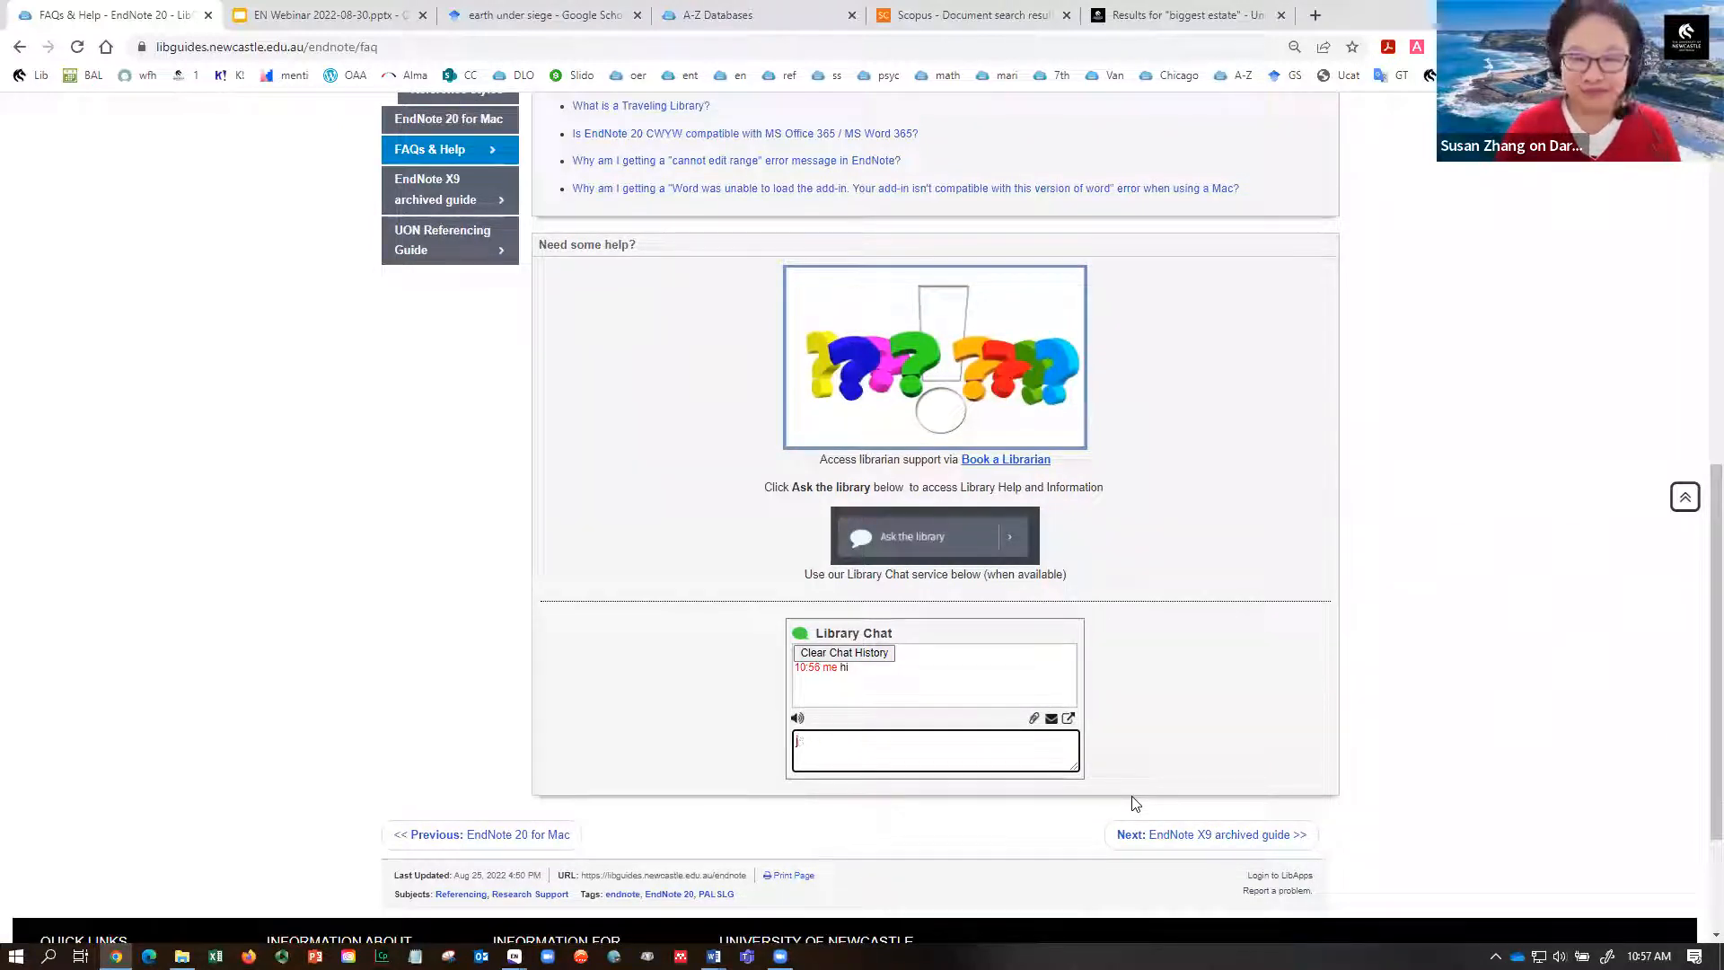
{"action": "type", "text": "sut  a clas "}
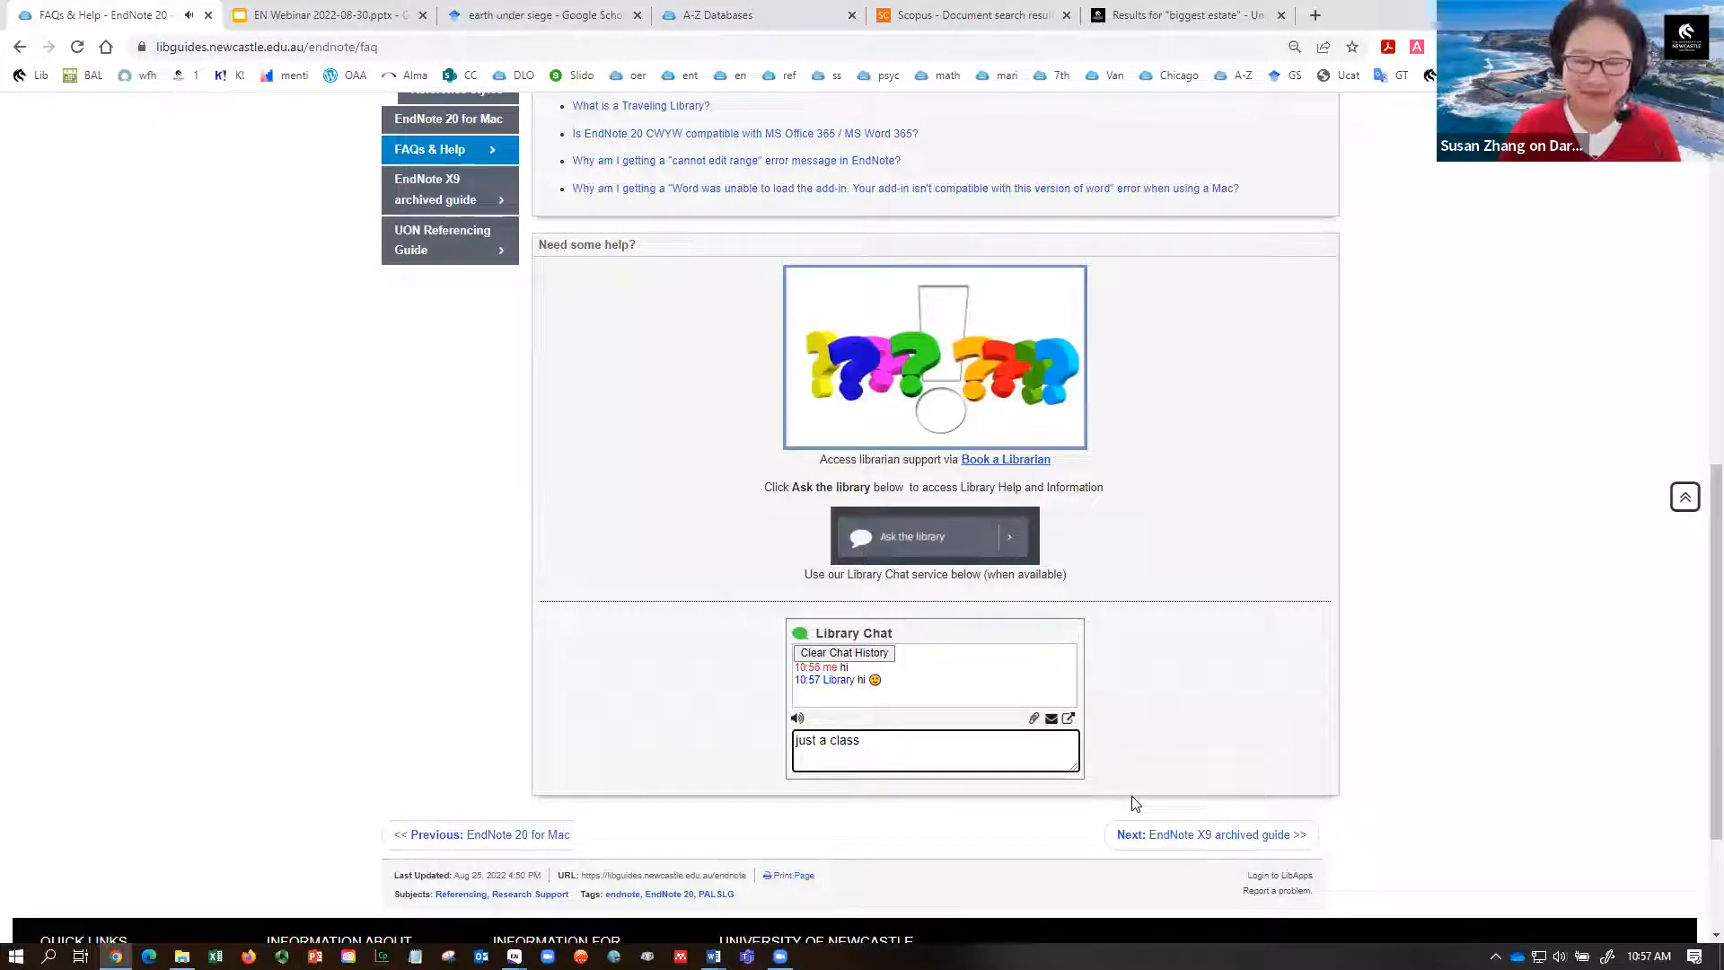
{"action": "type", "text": "demo. thanks"}
{"action": "key", "text": "Return"}
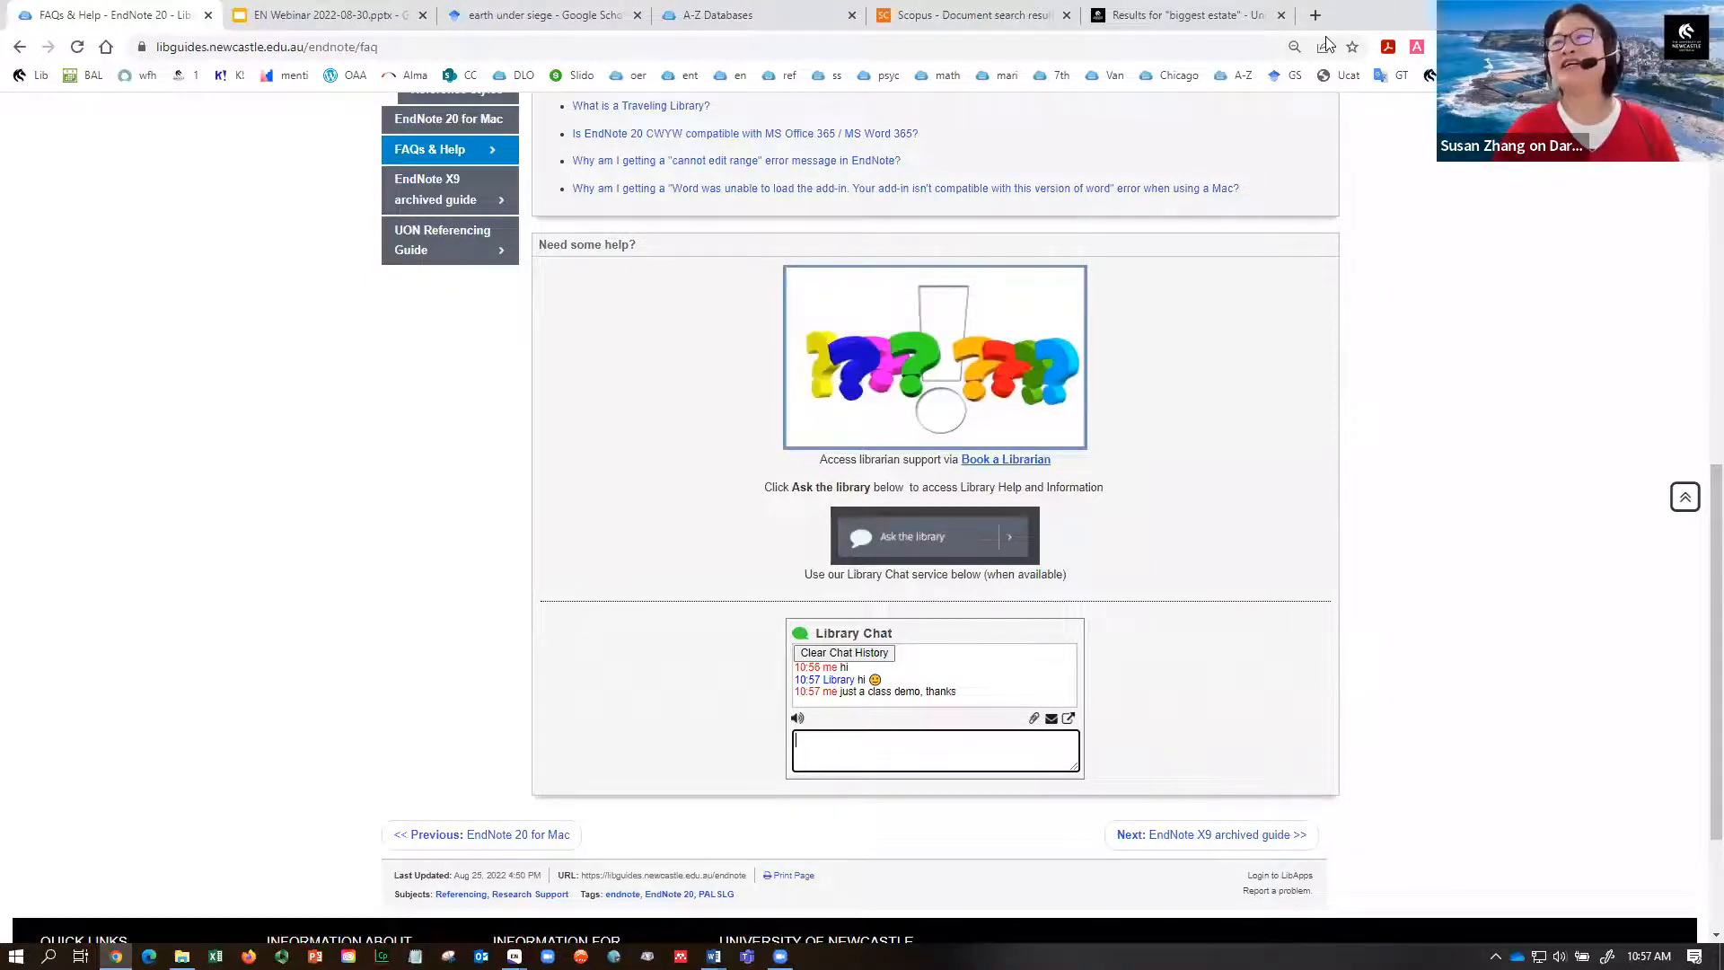
{"action": "left_click", "coordinate": [1685, 497]}
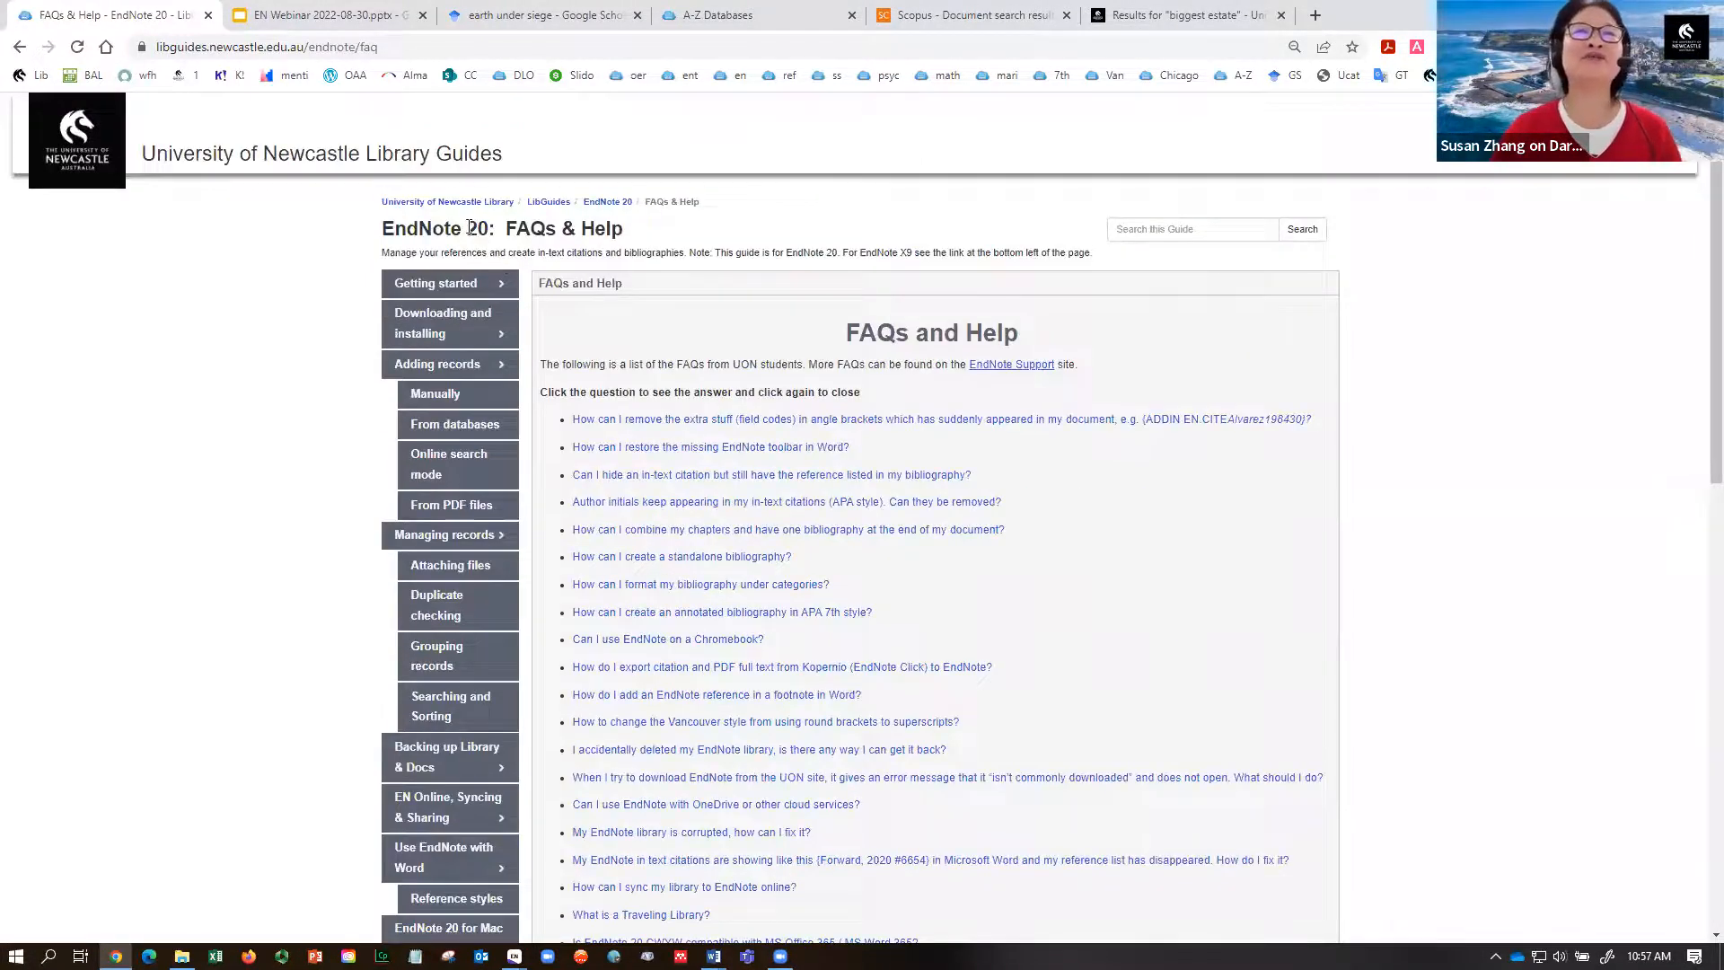
- From the University of Newcastle Library homepage, go to the Ask the Library help page
{"action": "left_click", "coordinate": [454, 202]}
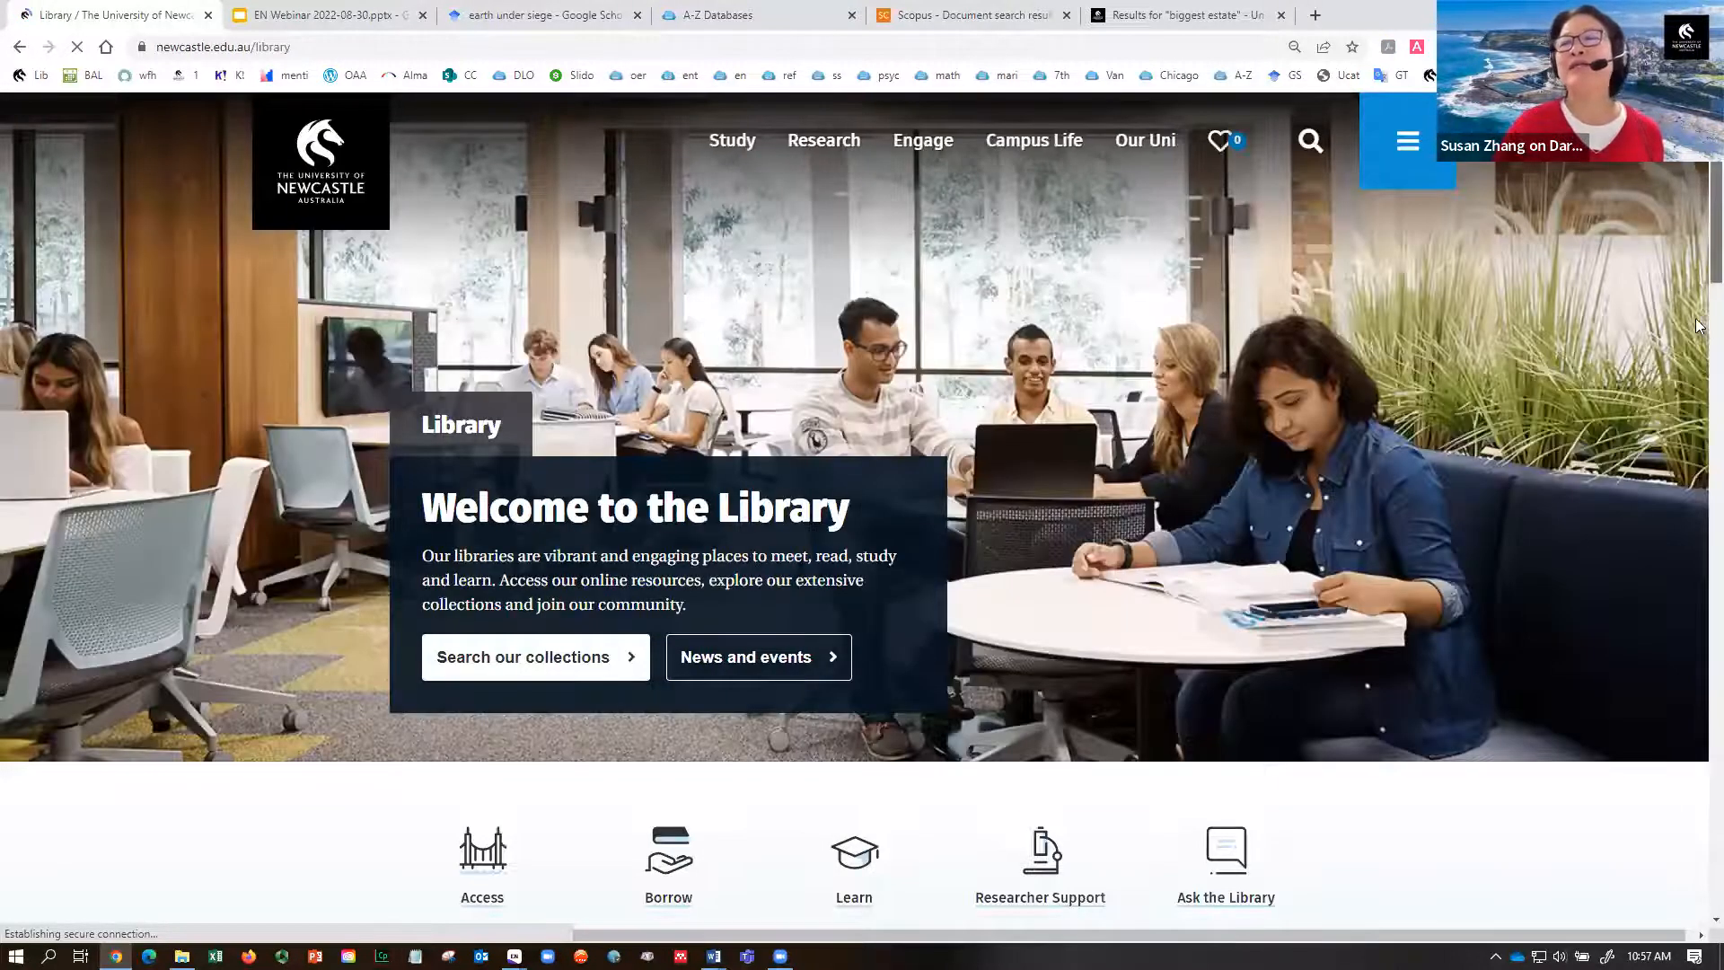
{"action": "scroll", "coordinate": [1526, 360], "scroll_direction": "down", "scroll_amount": 5}
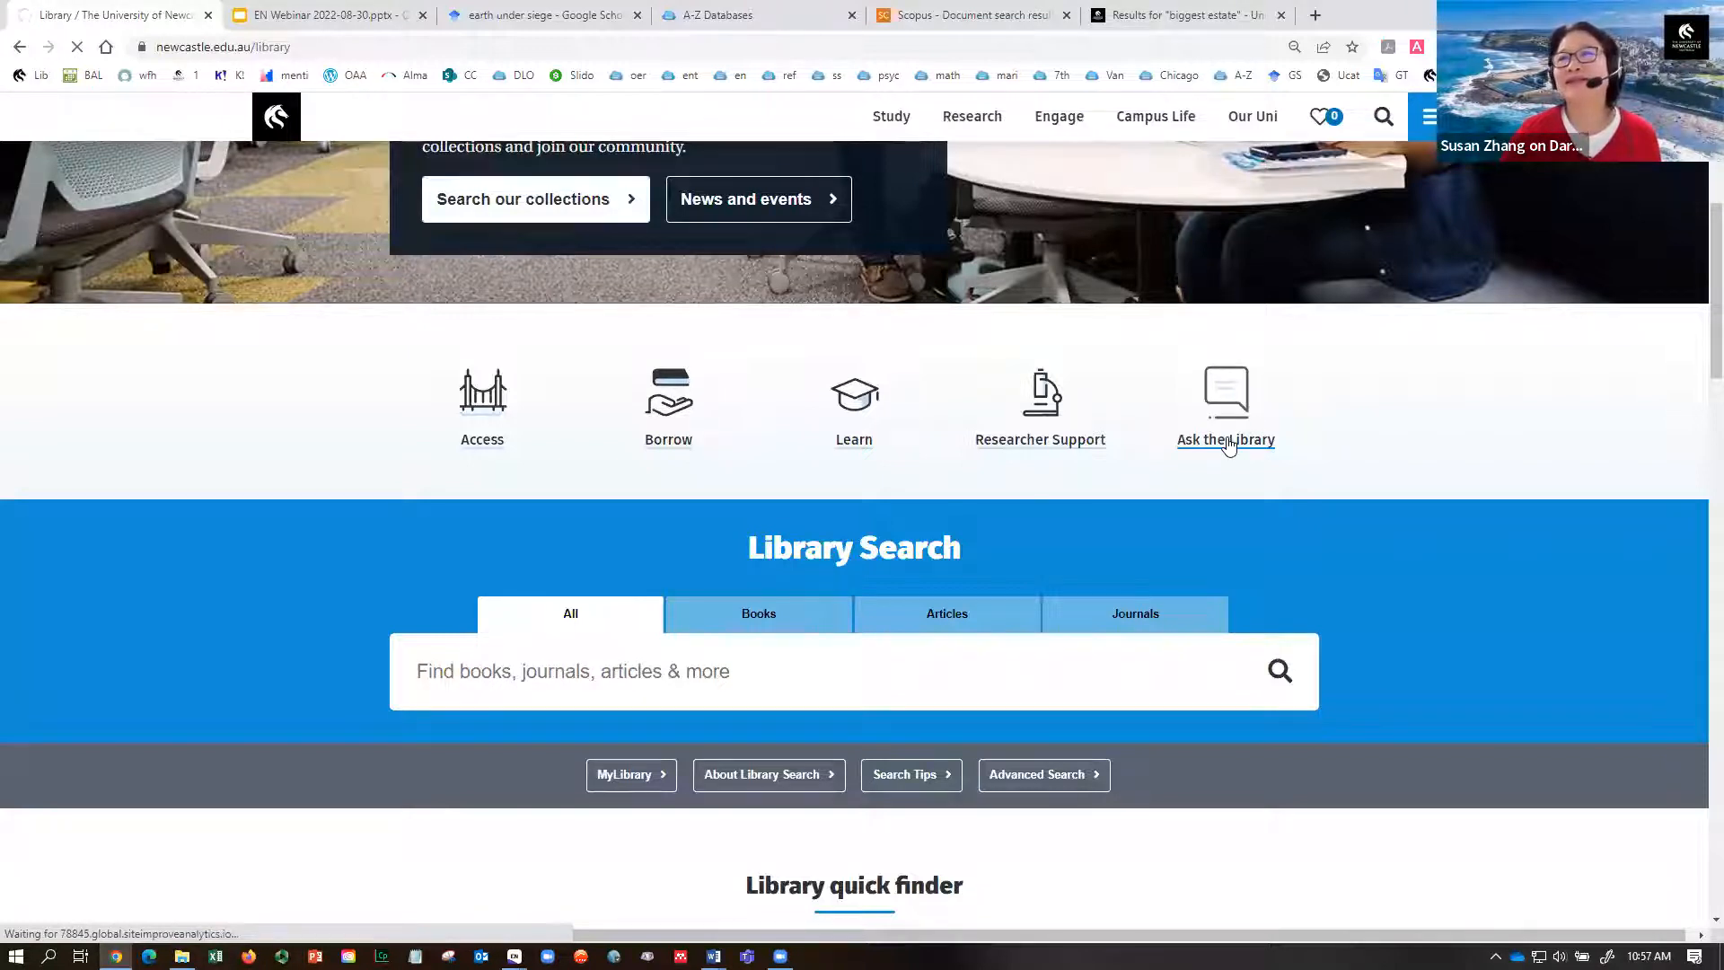
{"action": "scroll", "coordinate": [1696, 296], "scroll_direction": "up", "scroll_amount": 2}
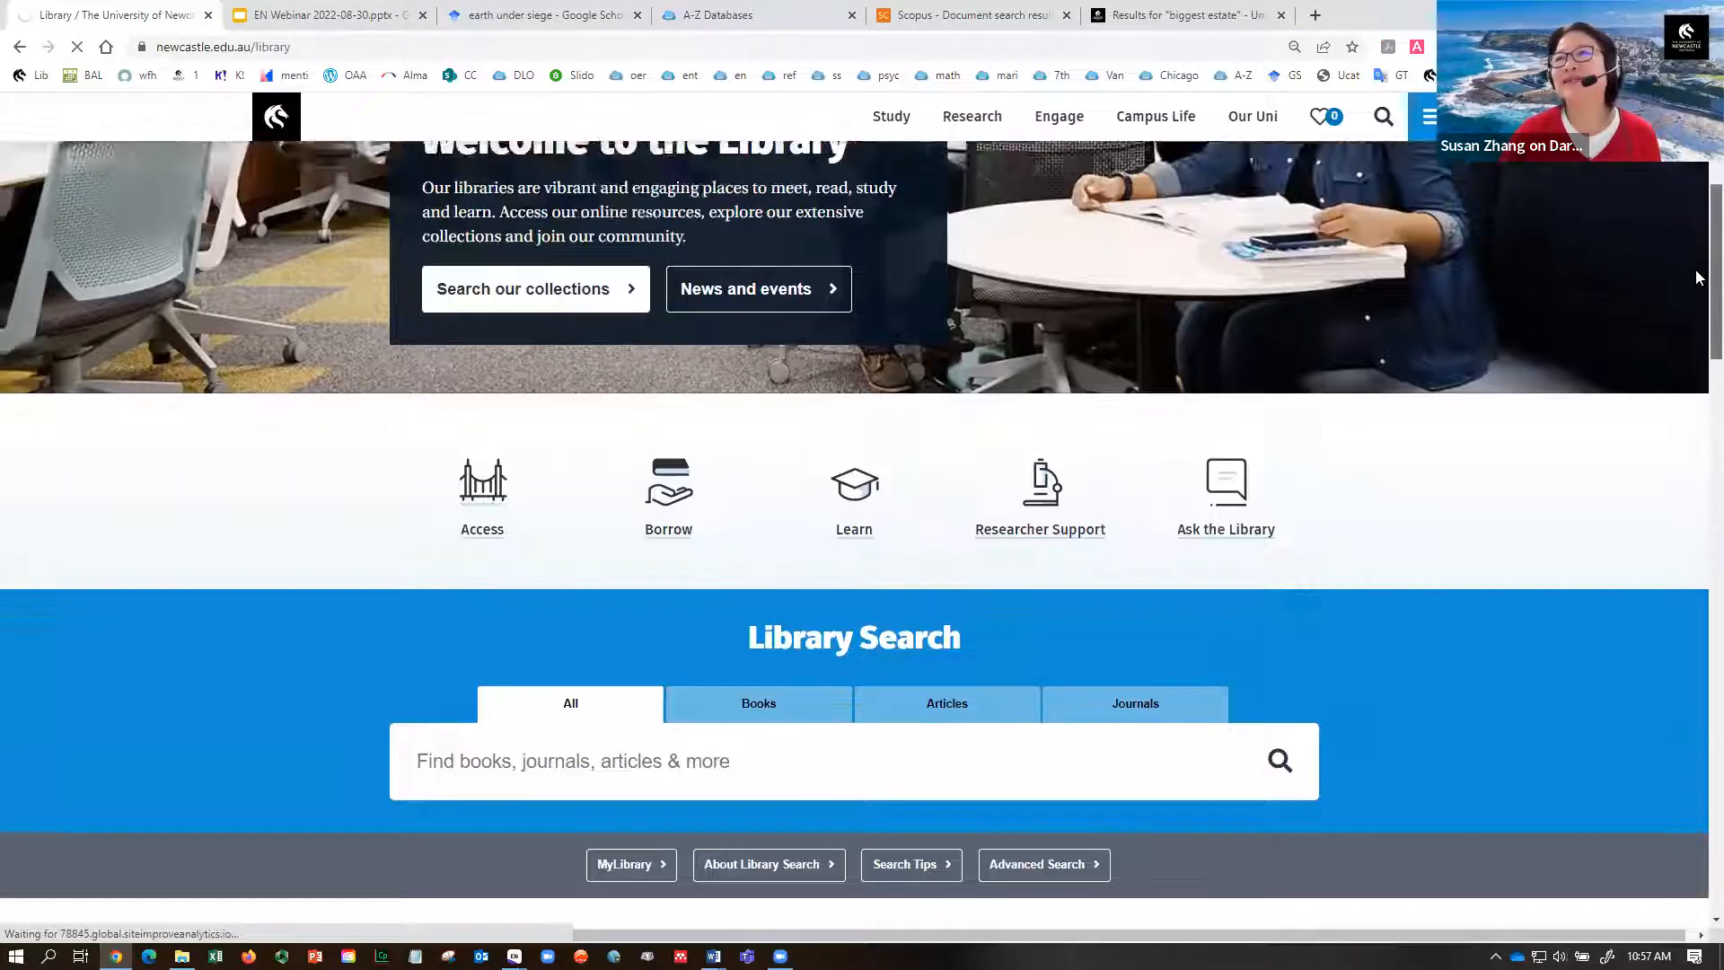
{"action": "scroll", "coordinate": [1695, 357], "scroll_direction": "down", "scroll_amount": 4}
{"action": "left_click", "coordinate": [1254, 291]}
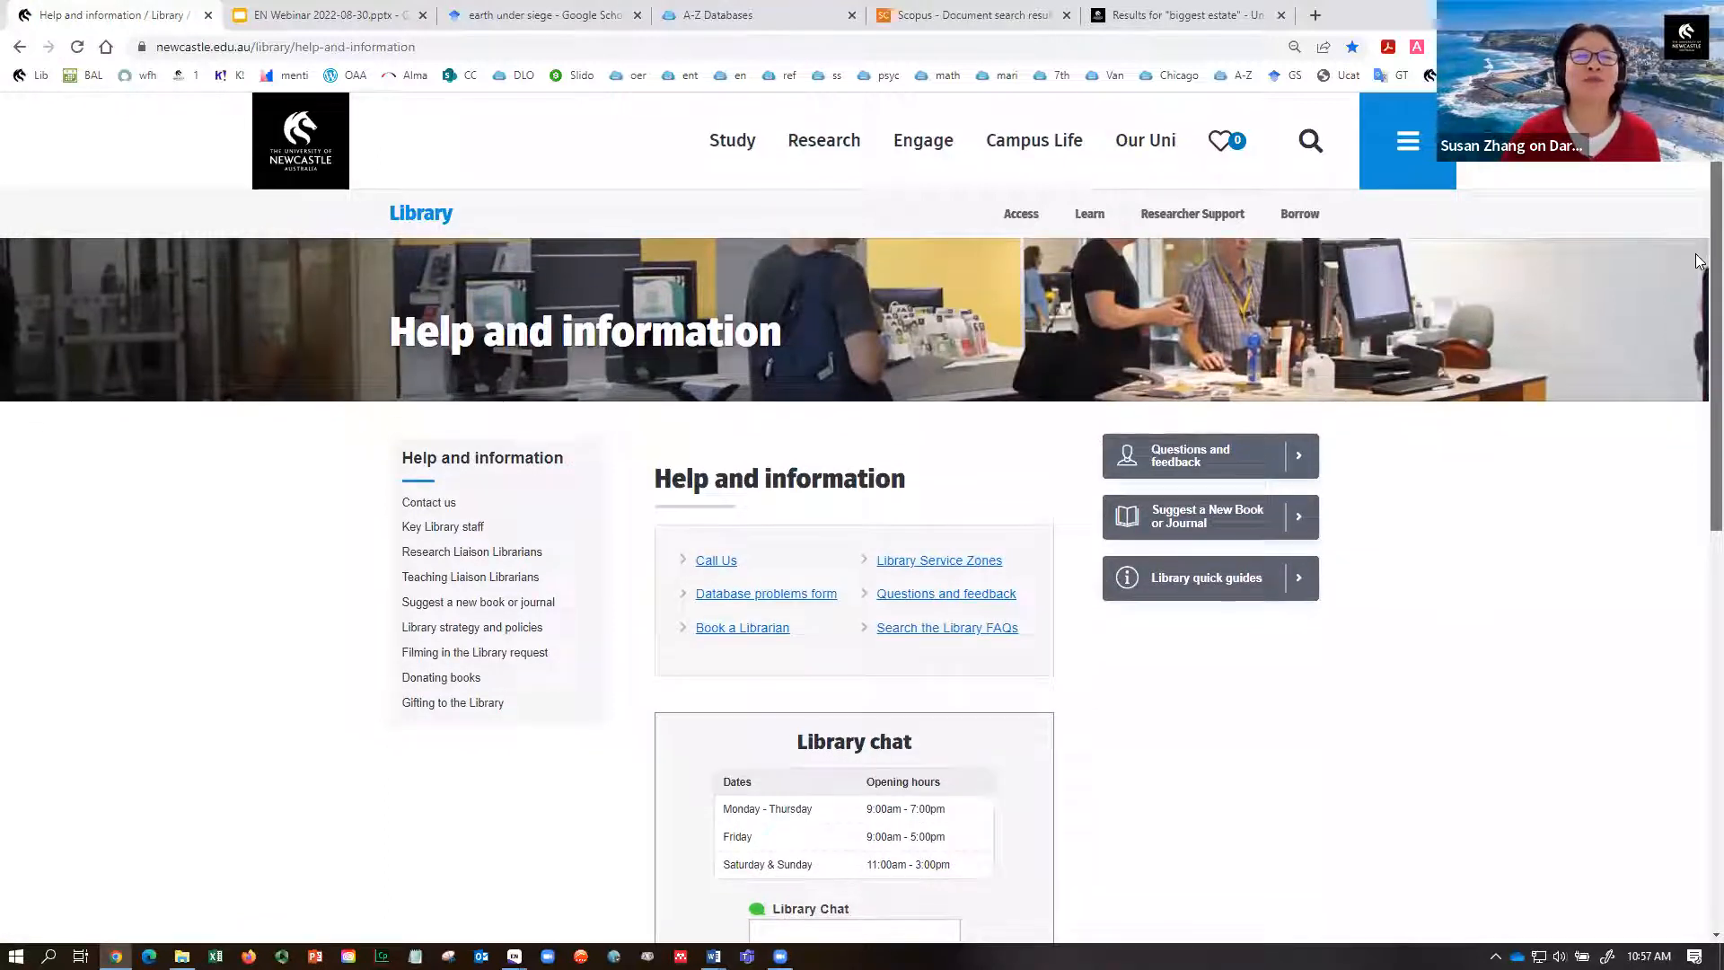
- Show the Library chat box, then go to the Research Liaison Librarians page in Help and information
{"action": "scroll", "coordinate": [1699, 261], "scroll_direction": "down", "scroll_amount": 1}
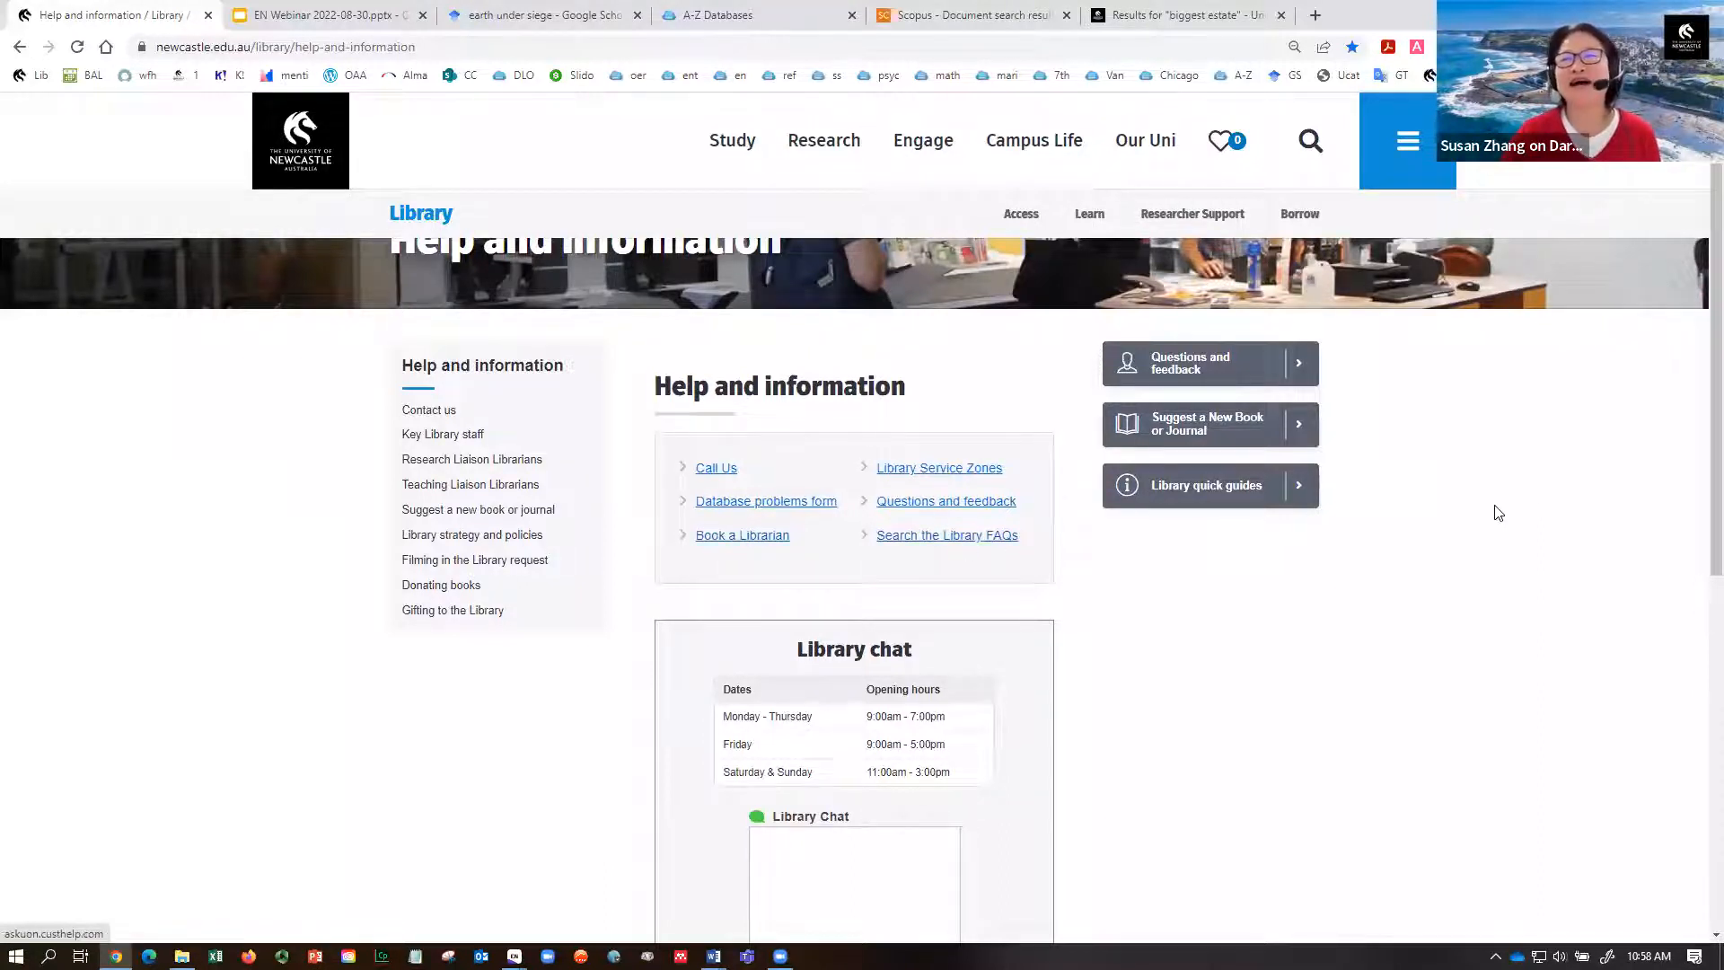
{"action": "scroll", "coordinate": [1670, 539], "scroll_direction": "down", "scroll_amount": 2}
{"action": "left_click", "coordinate": [862, 857]}
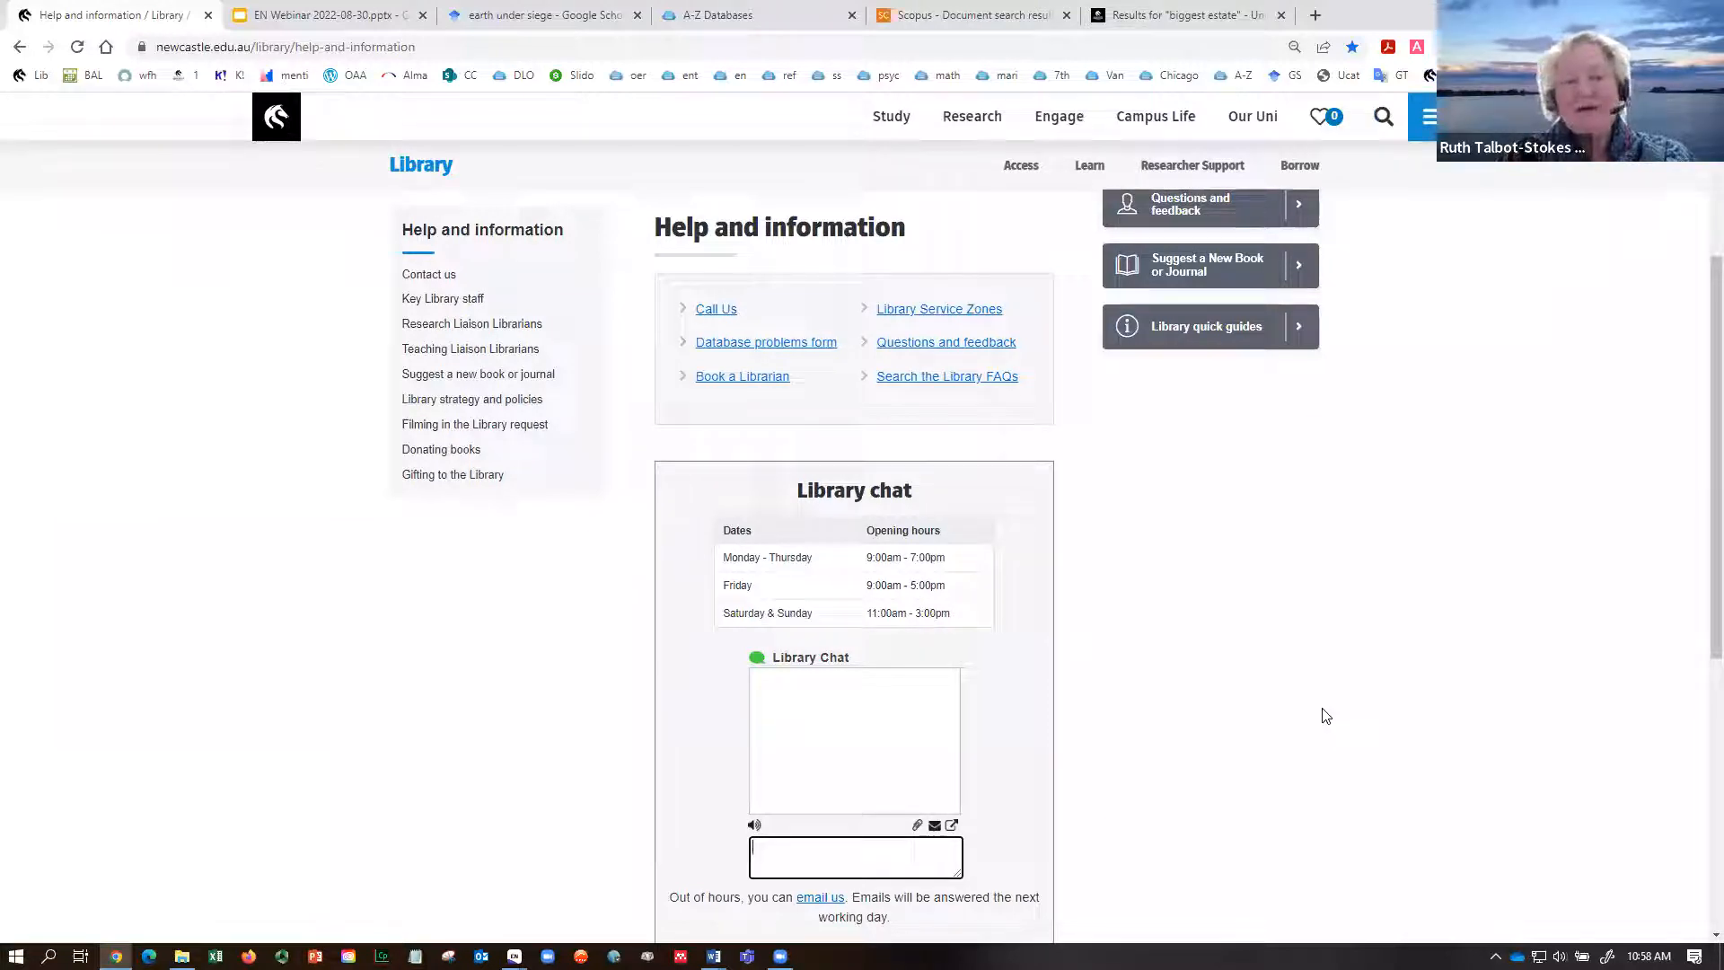
{"action": "left_click", "coordinate": [469, 331]}
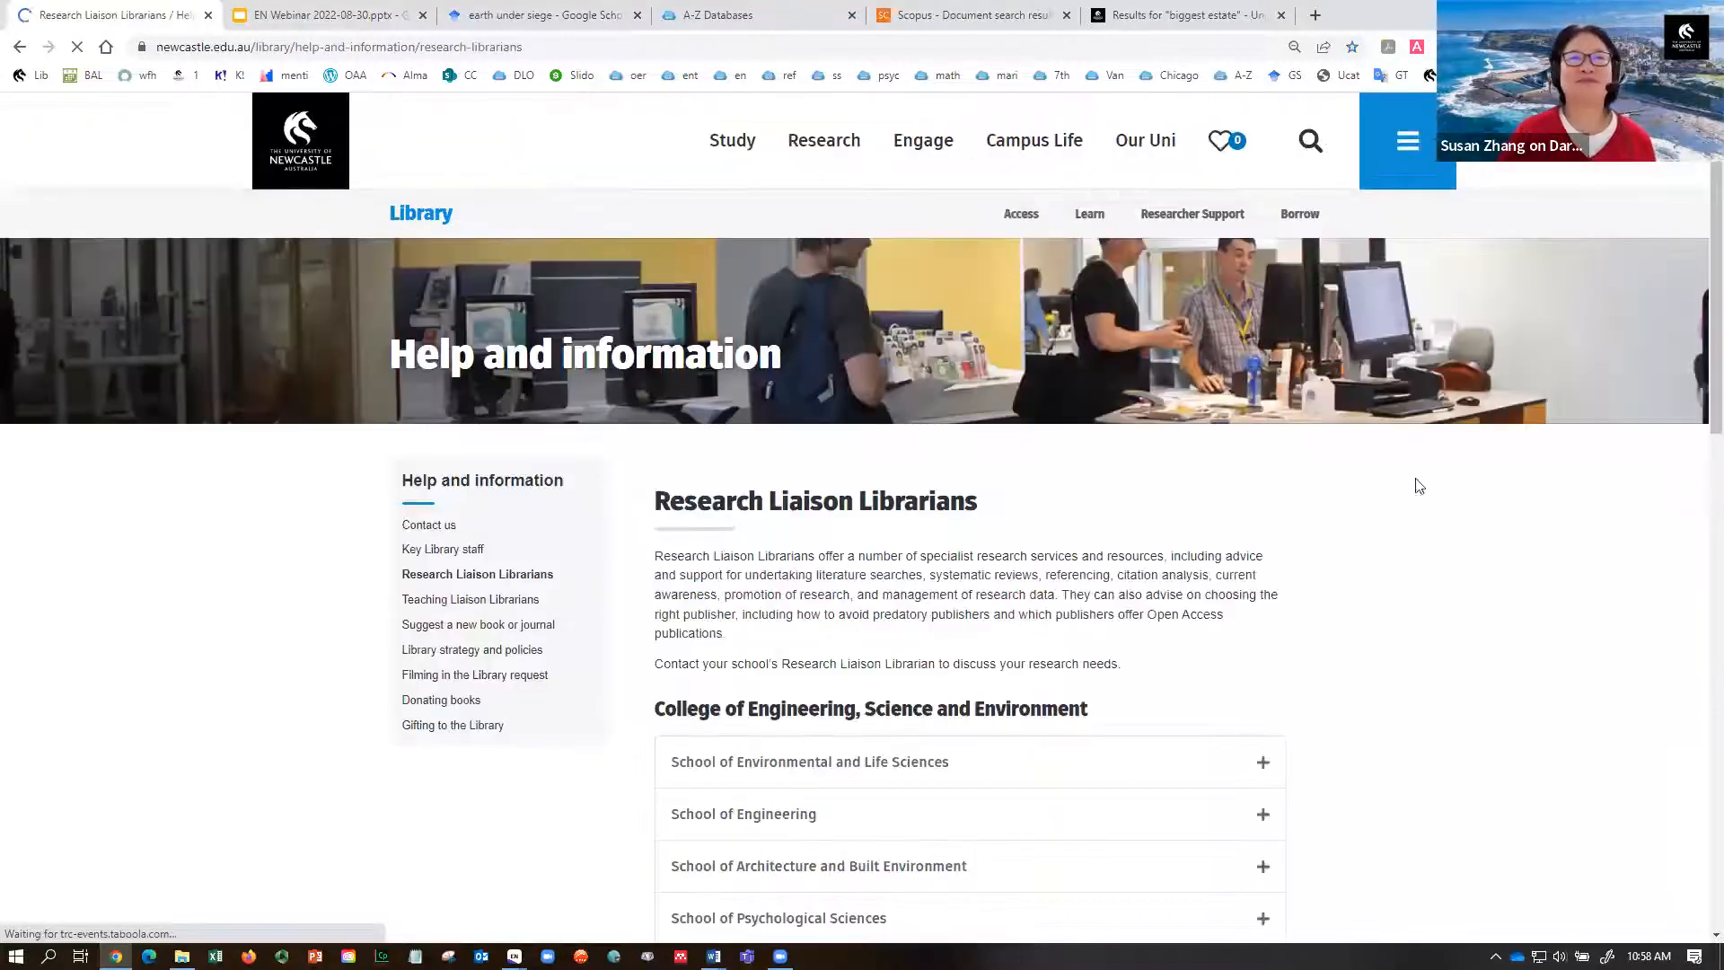
- Expand the School of Environmental and Life Sciences entry to show its librarian's phone and e-mail
{"action": "scroll", "coordinate": [1700, 421], "scroll_direction": "down", "scroll_amount": 2}
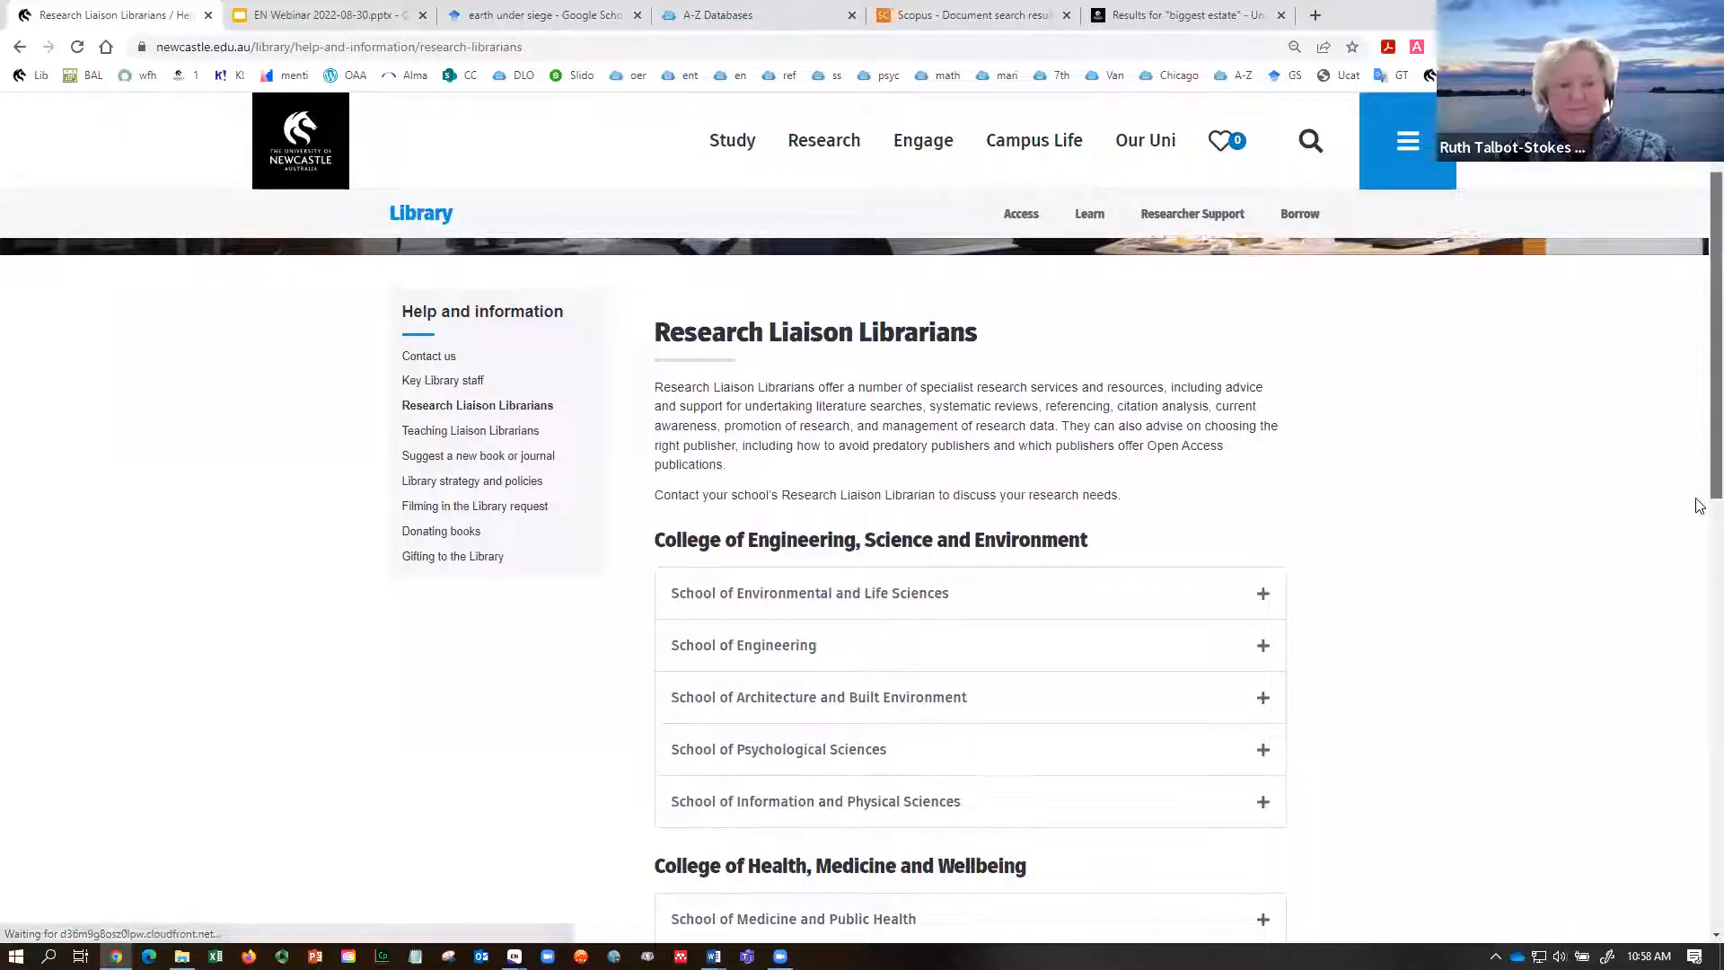
{"action": "scroll", "coordinate": [1694, 490], "scroll_direction": "down", "scroll_amount": 1}
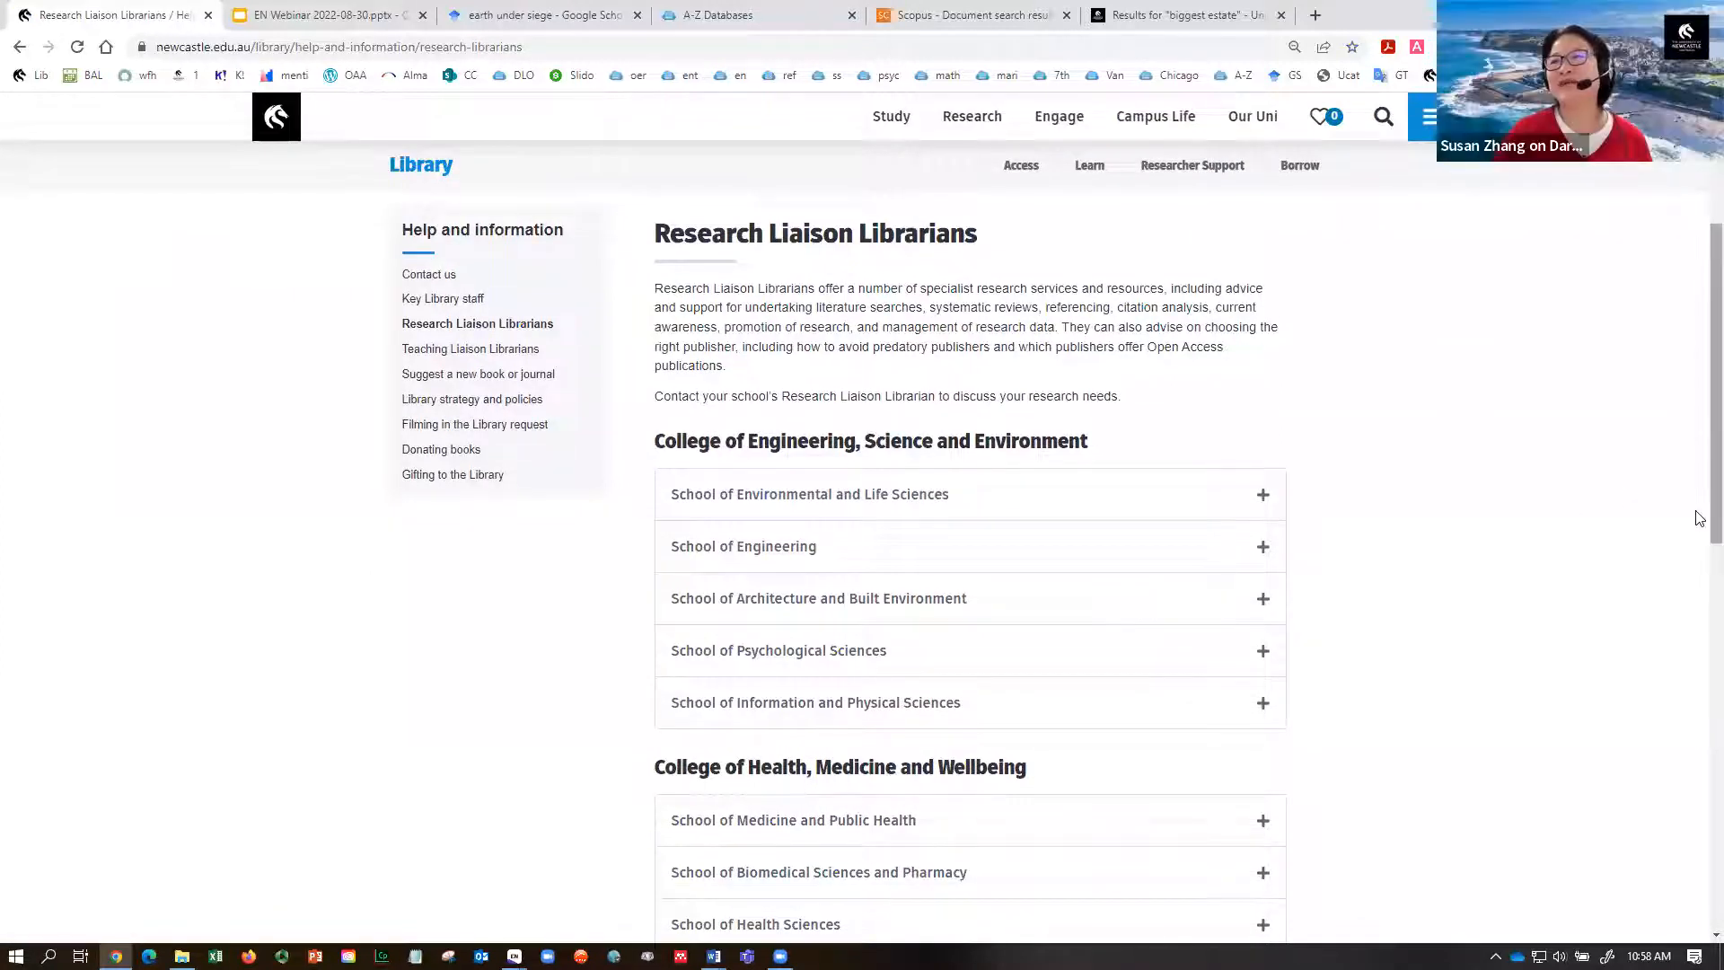
{"action": "left_click", "coordinate": [1268, 497]}
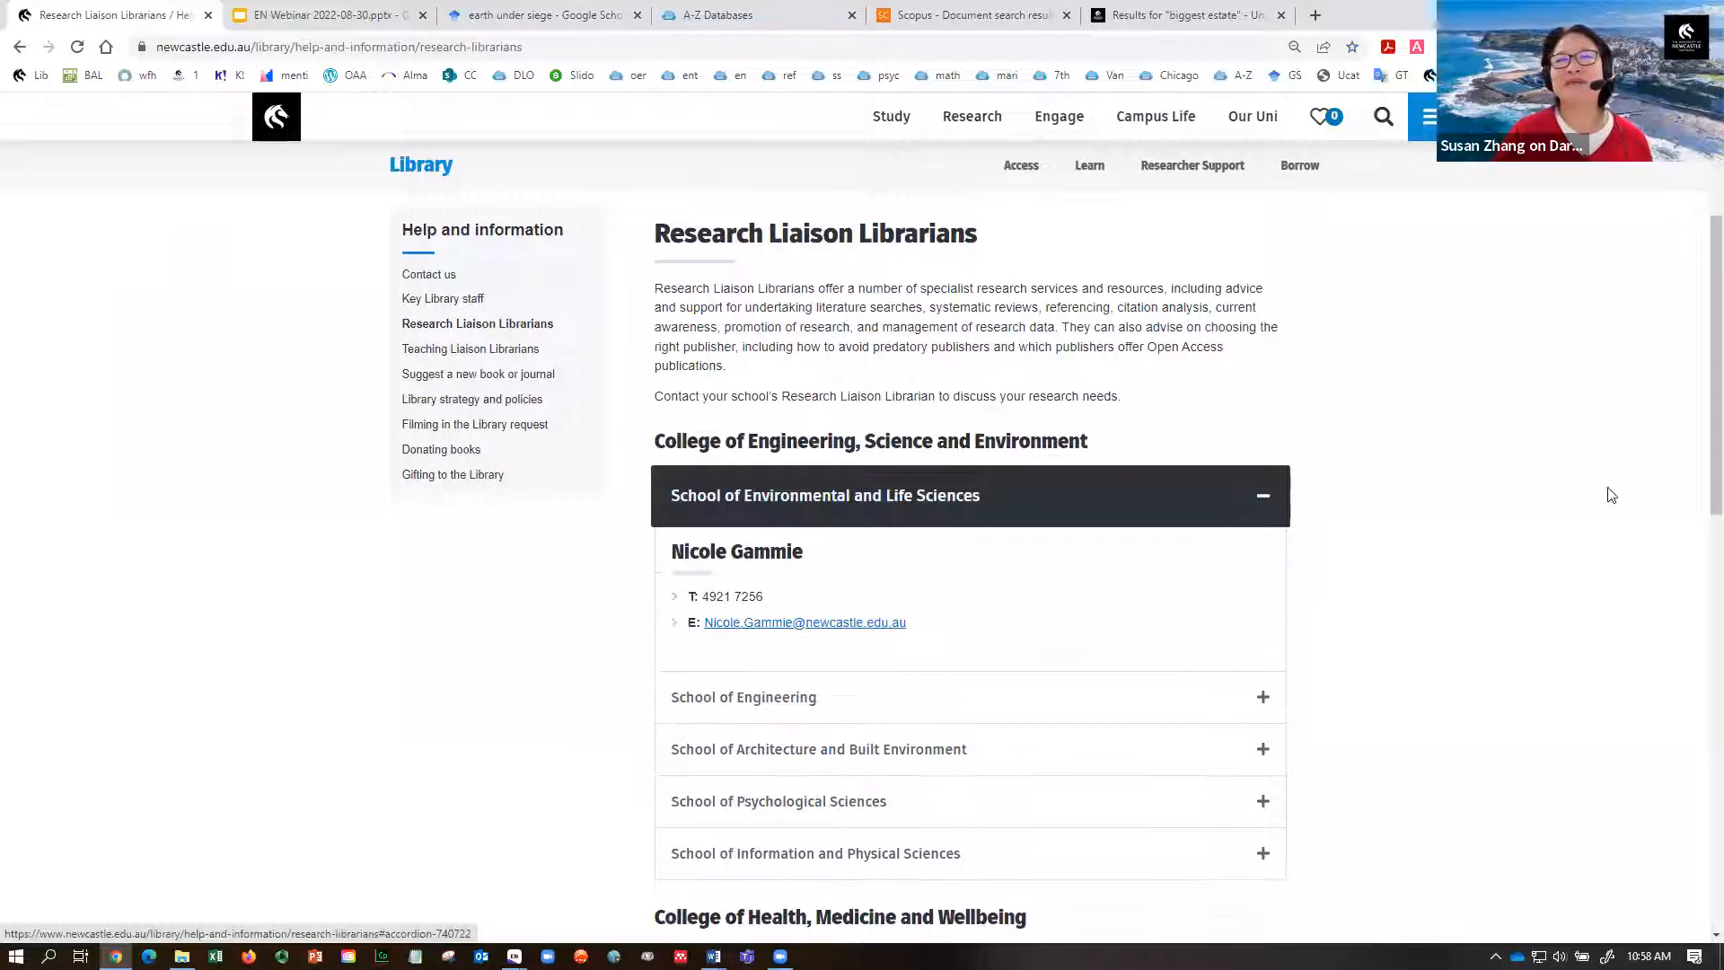
{"action": "scroll", "coordinate": [1699, 473], "scroll_direction": "down", "scroll_amount": 2}
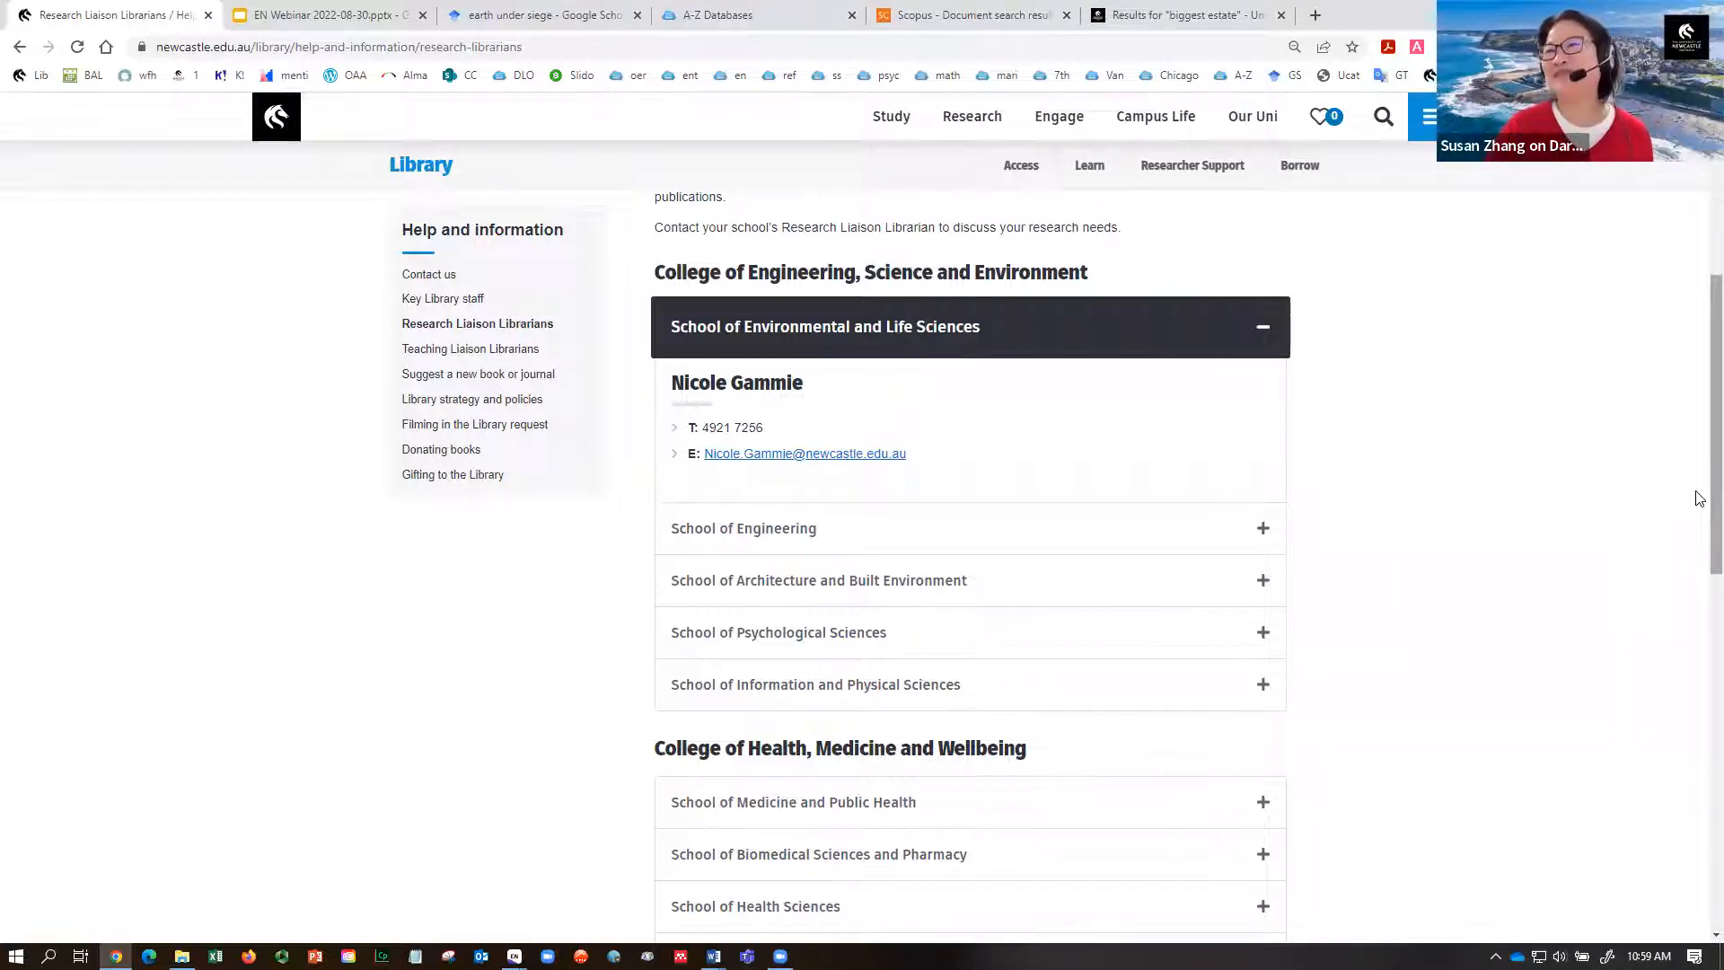
{"action": "scroll", "coordinate": [1706, 493], "scroll_direction": "up", "scroll_amount": 2}
{"action": "scroll", "coordinate": [1508, 279], "scroll_direction": "up", "scroll_amount": 1}
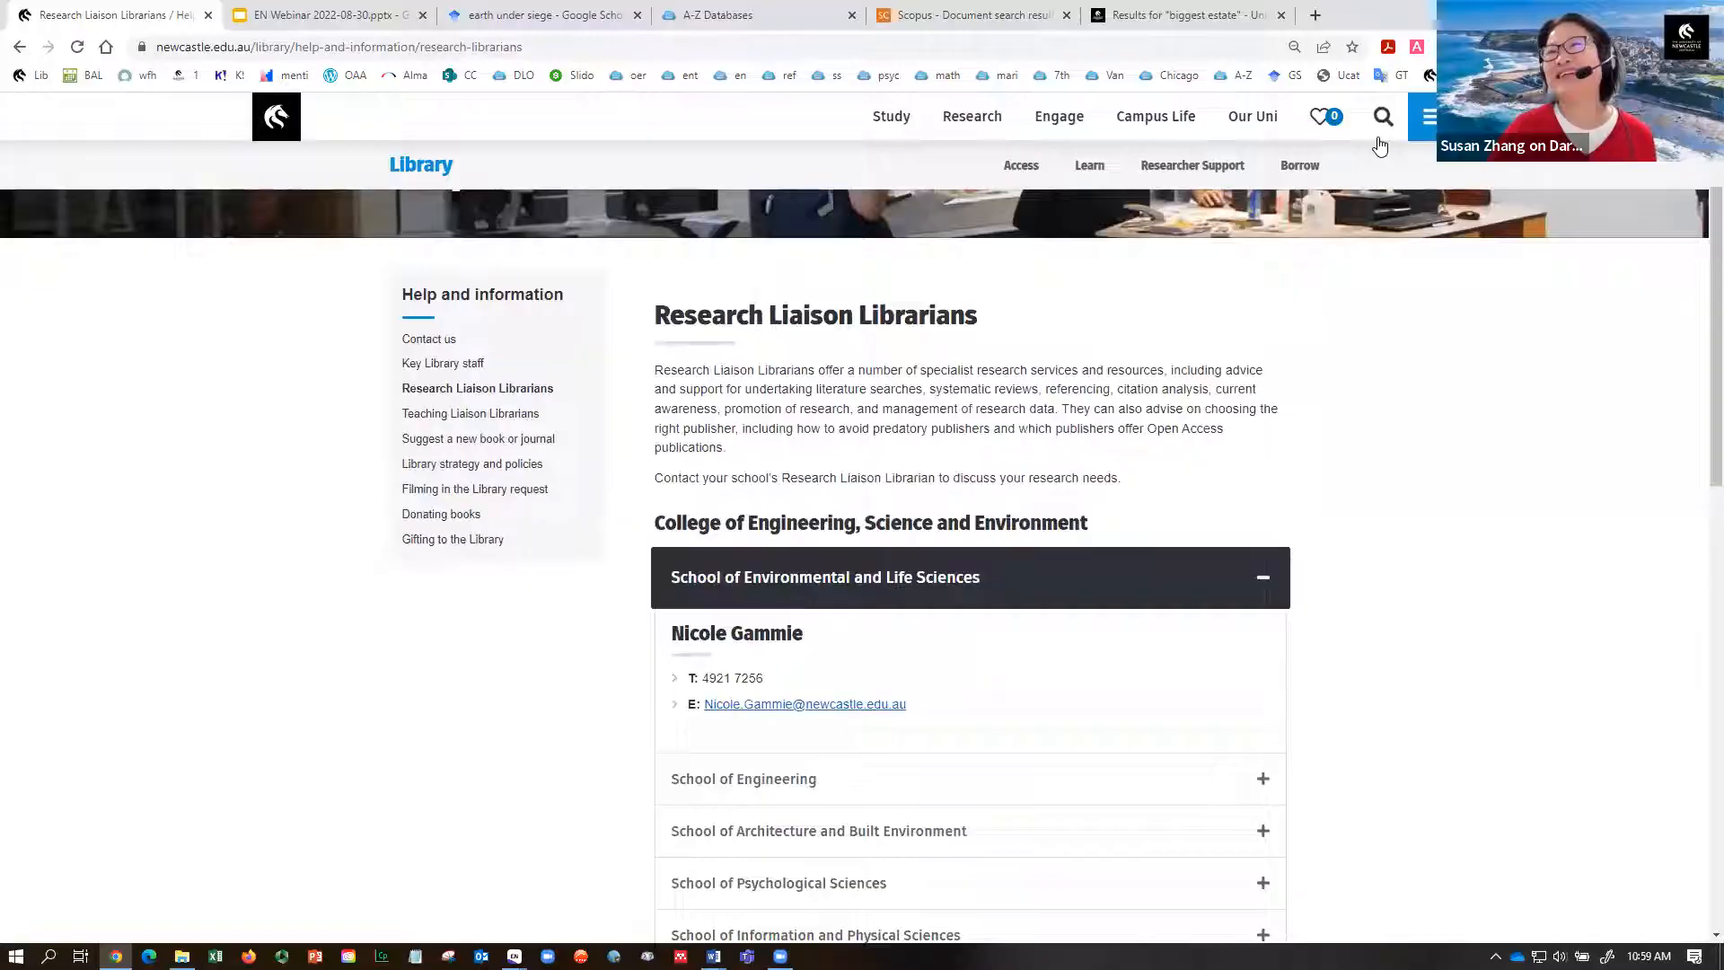